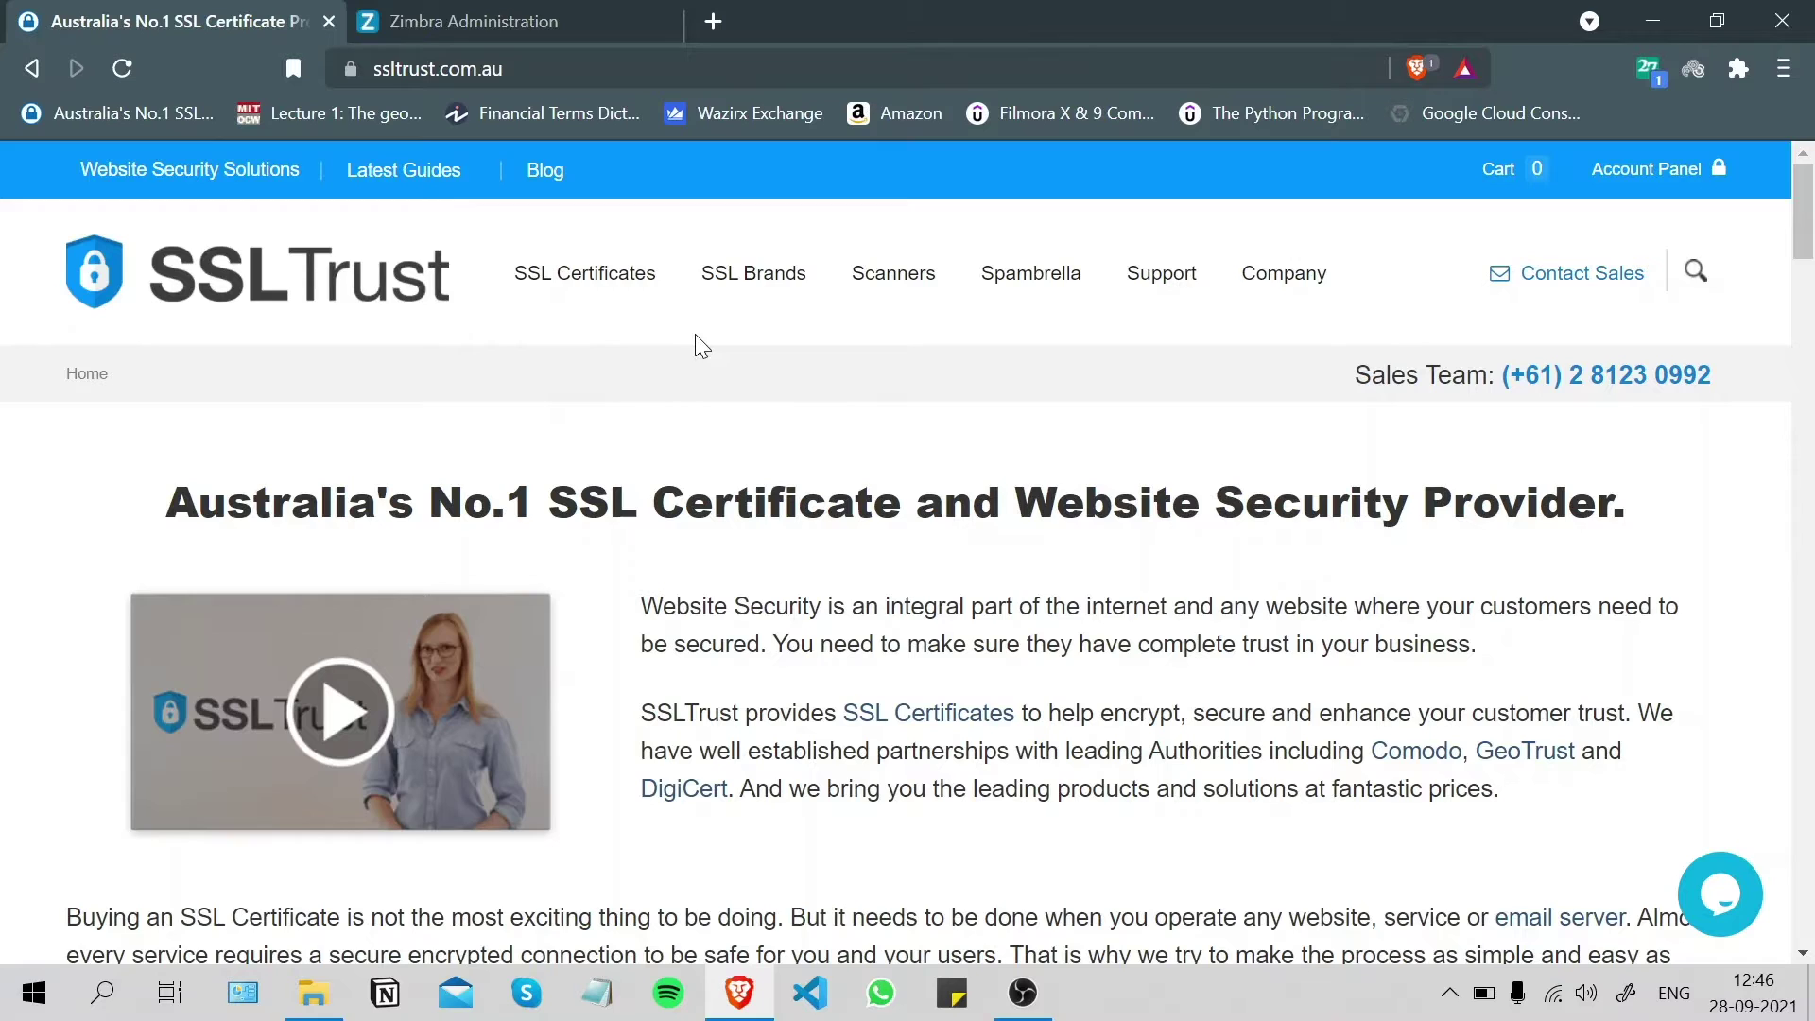
- Inspect the Zimbra console's HTTPS connection security details, then return to the SSLTrust site
click(492, 11)
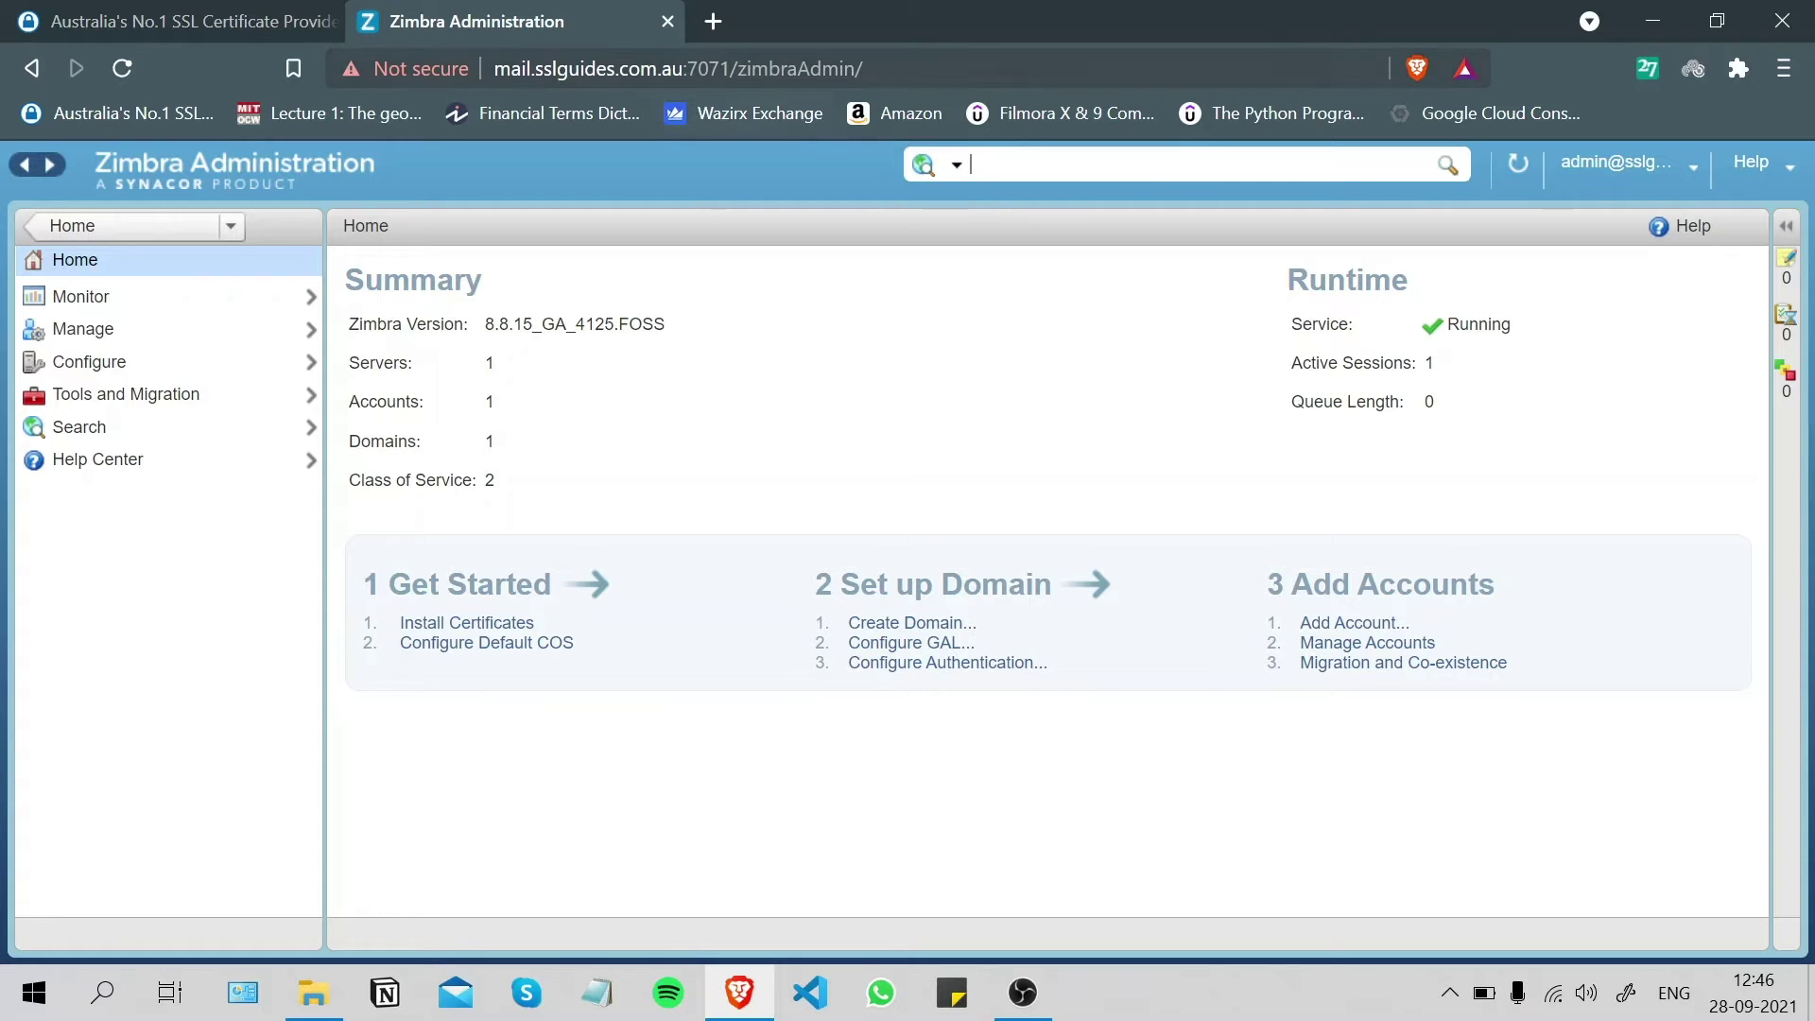
drag(685, 68, 487, 68)
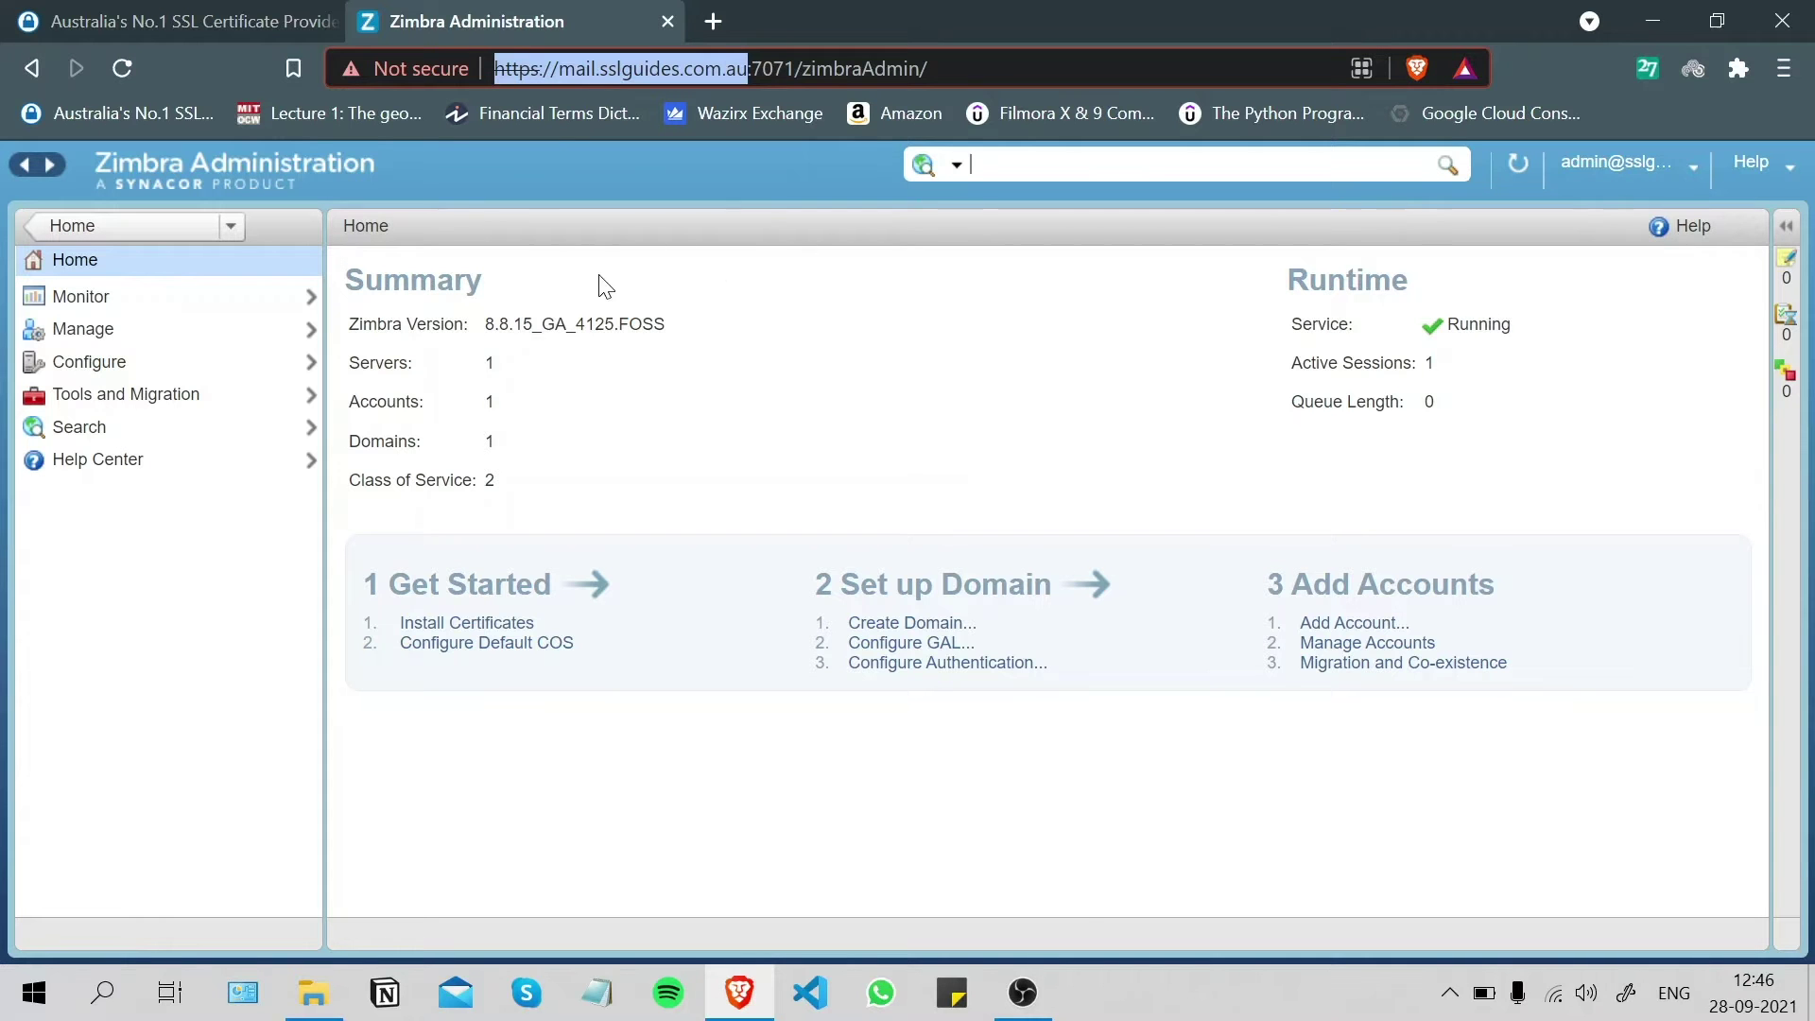
click(445, 64)
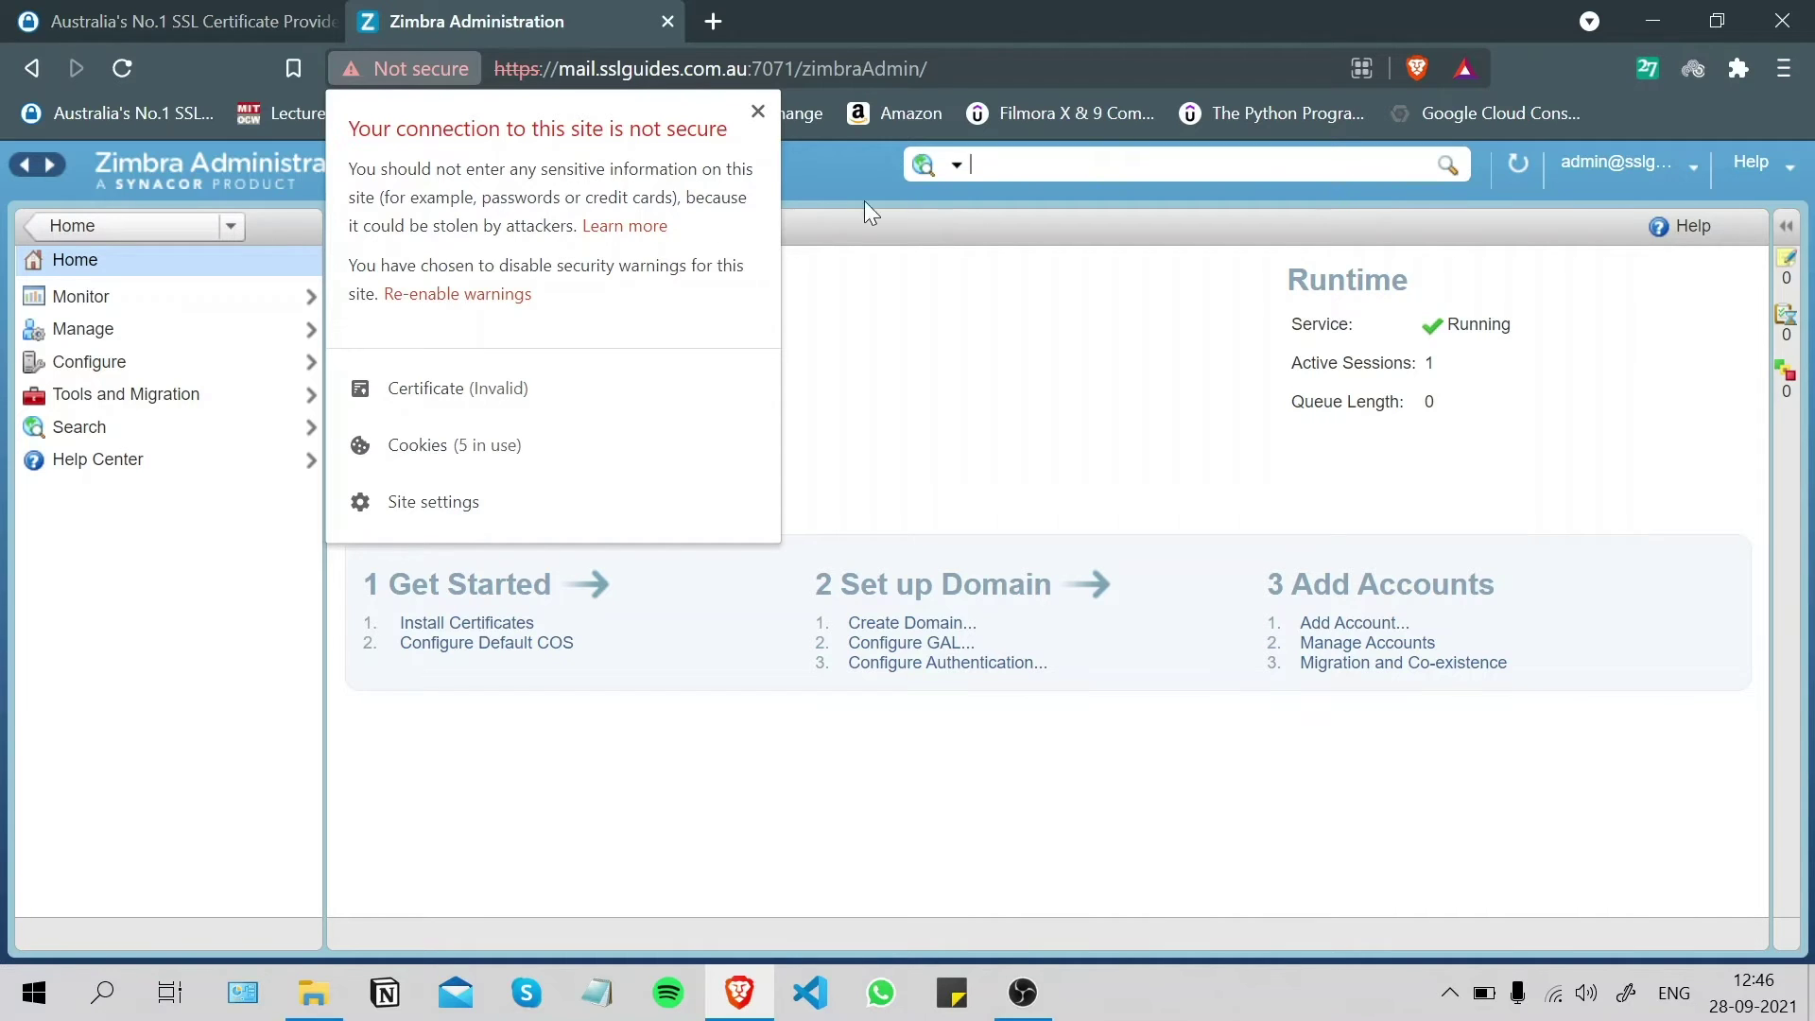
click(810, 338)
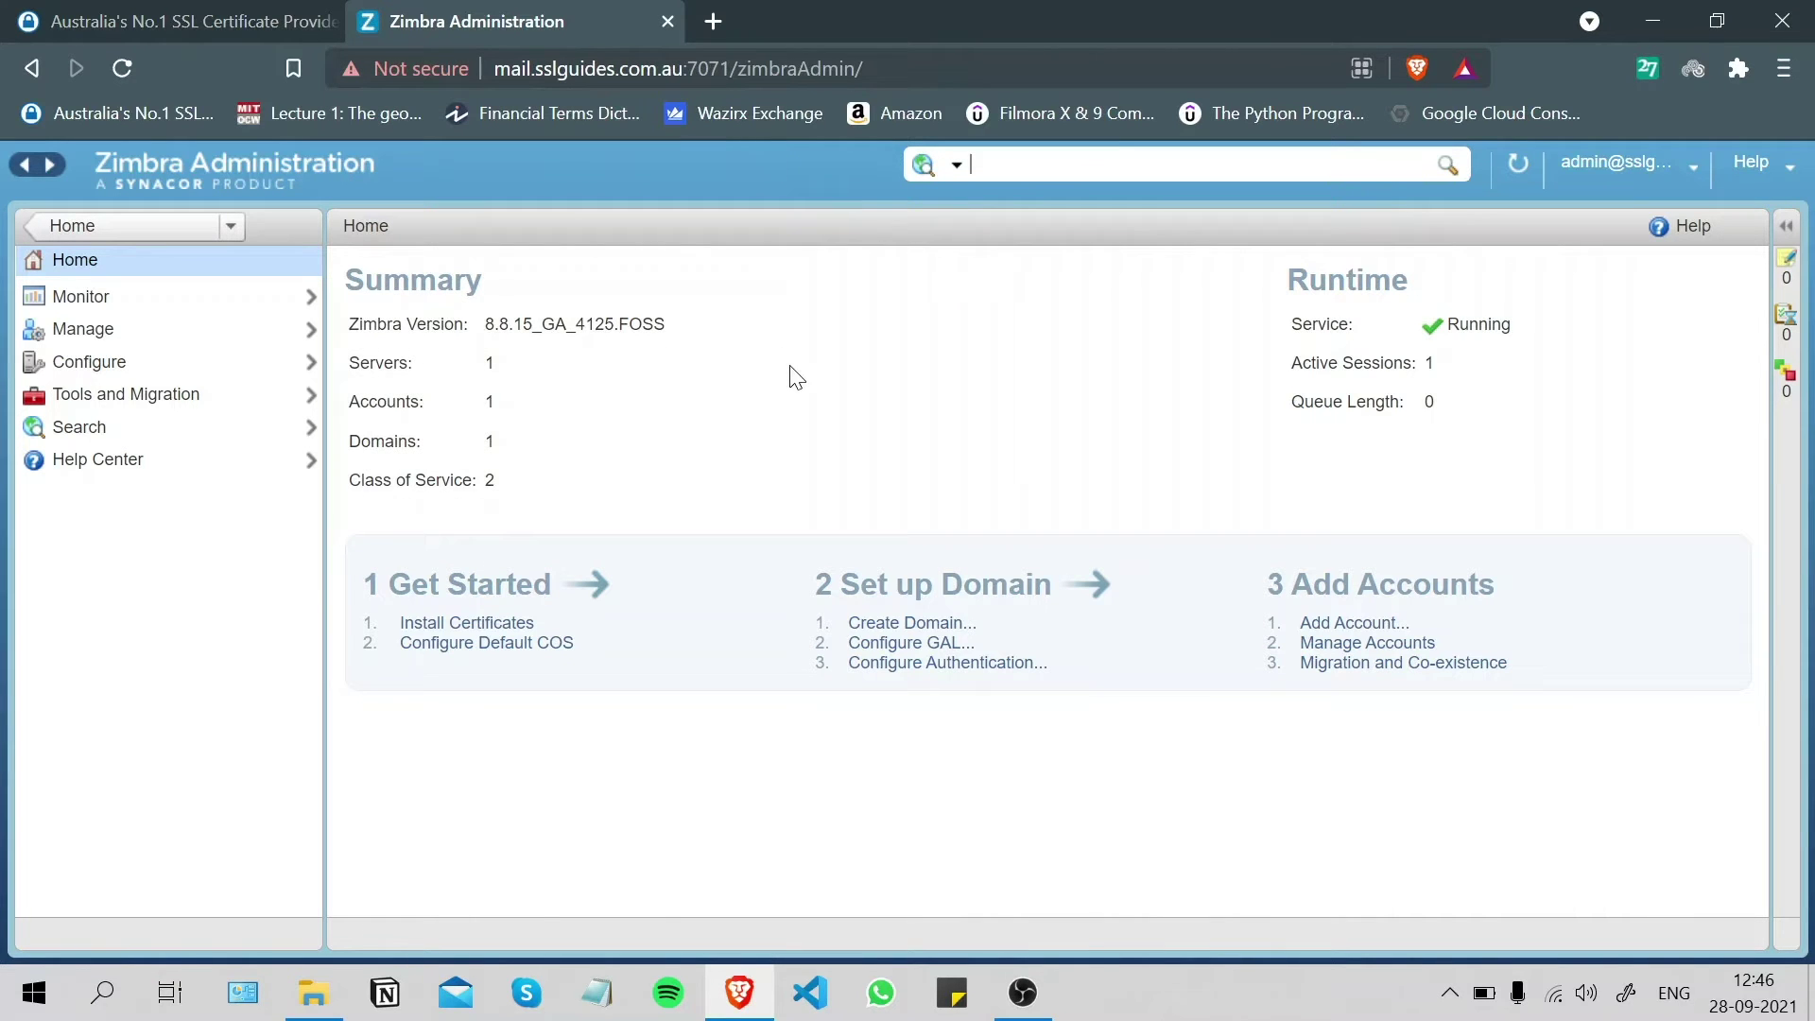
click(213, 13)
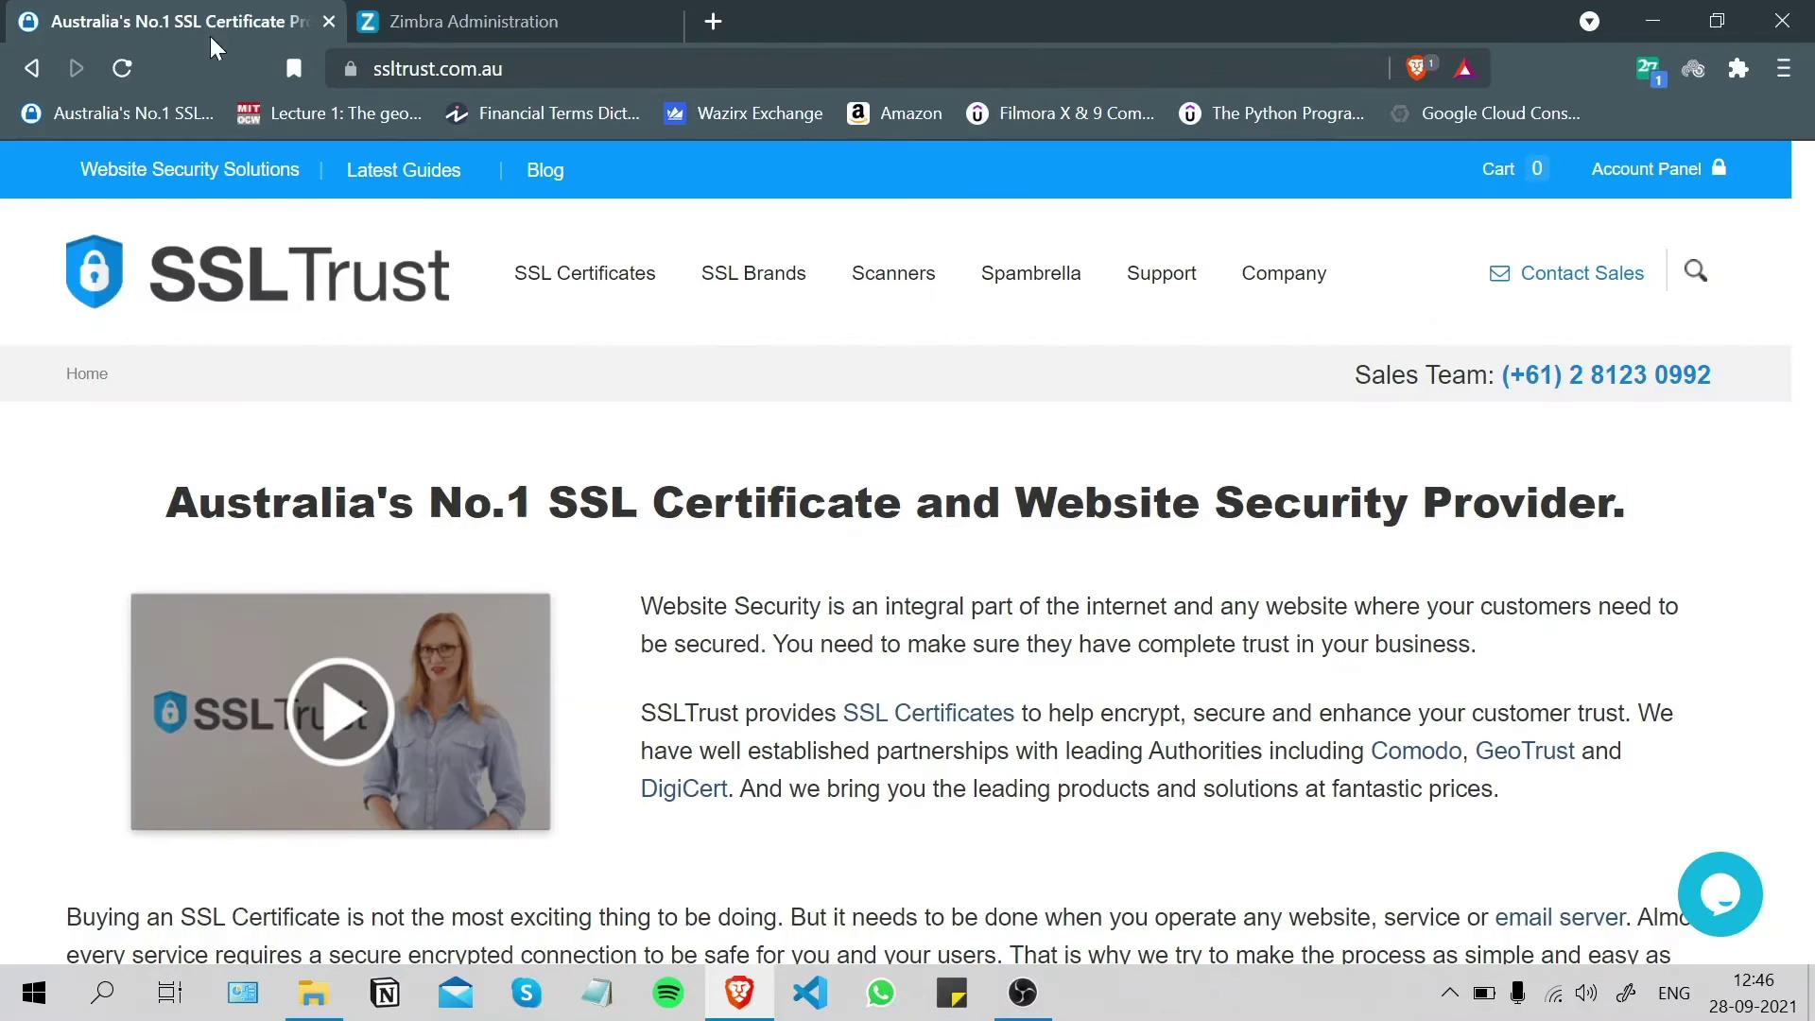
mouse_move(662, 305)
- From Configure > Certificates, install a certificate on mail.sslguides.com.au and choose Generate the CSR
click(479, 12)
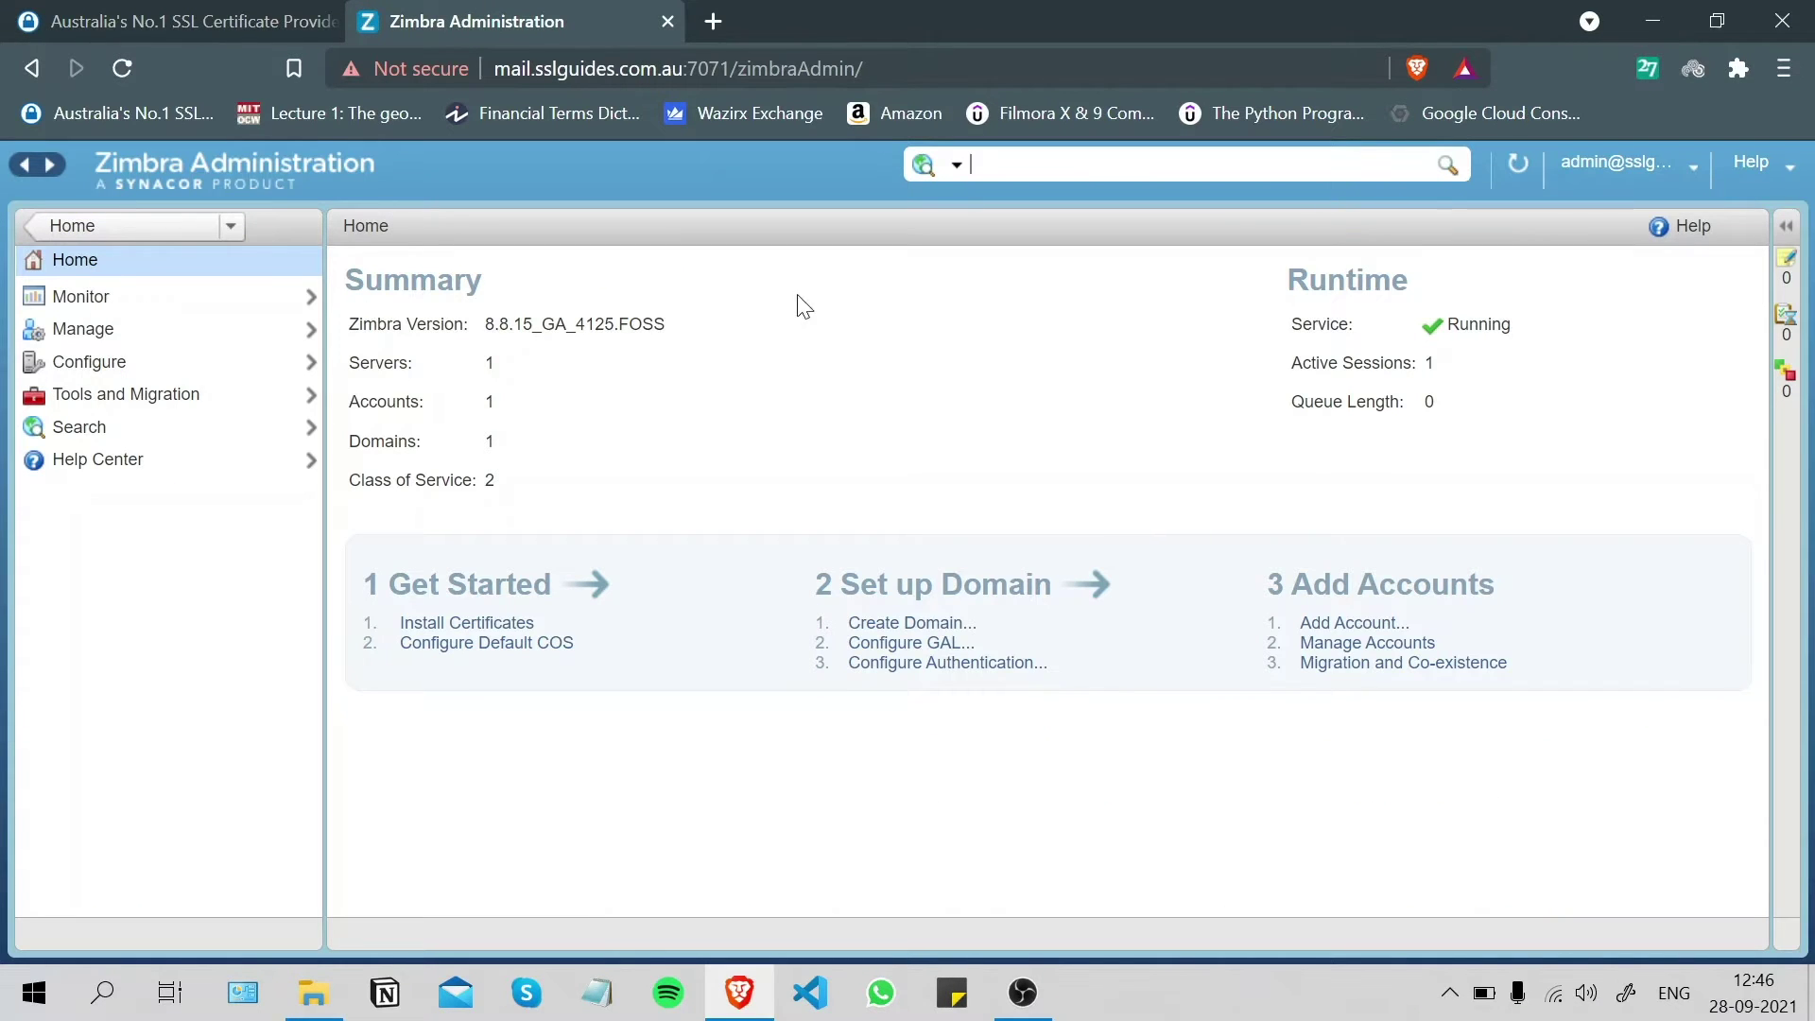
click(107, 373)
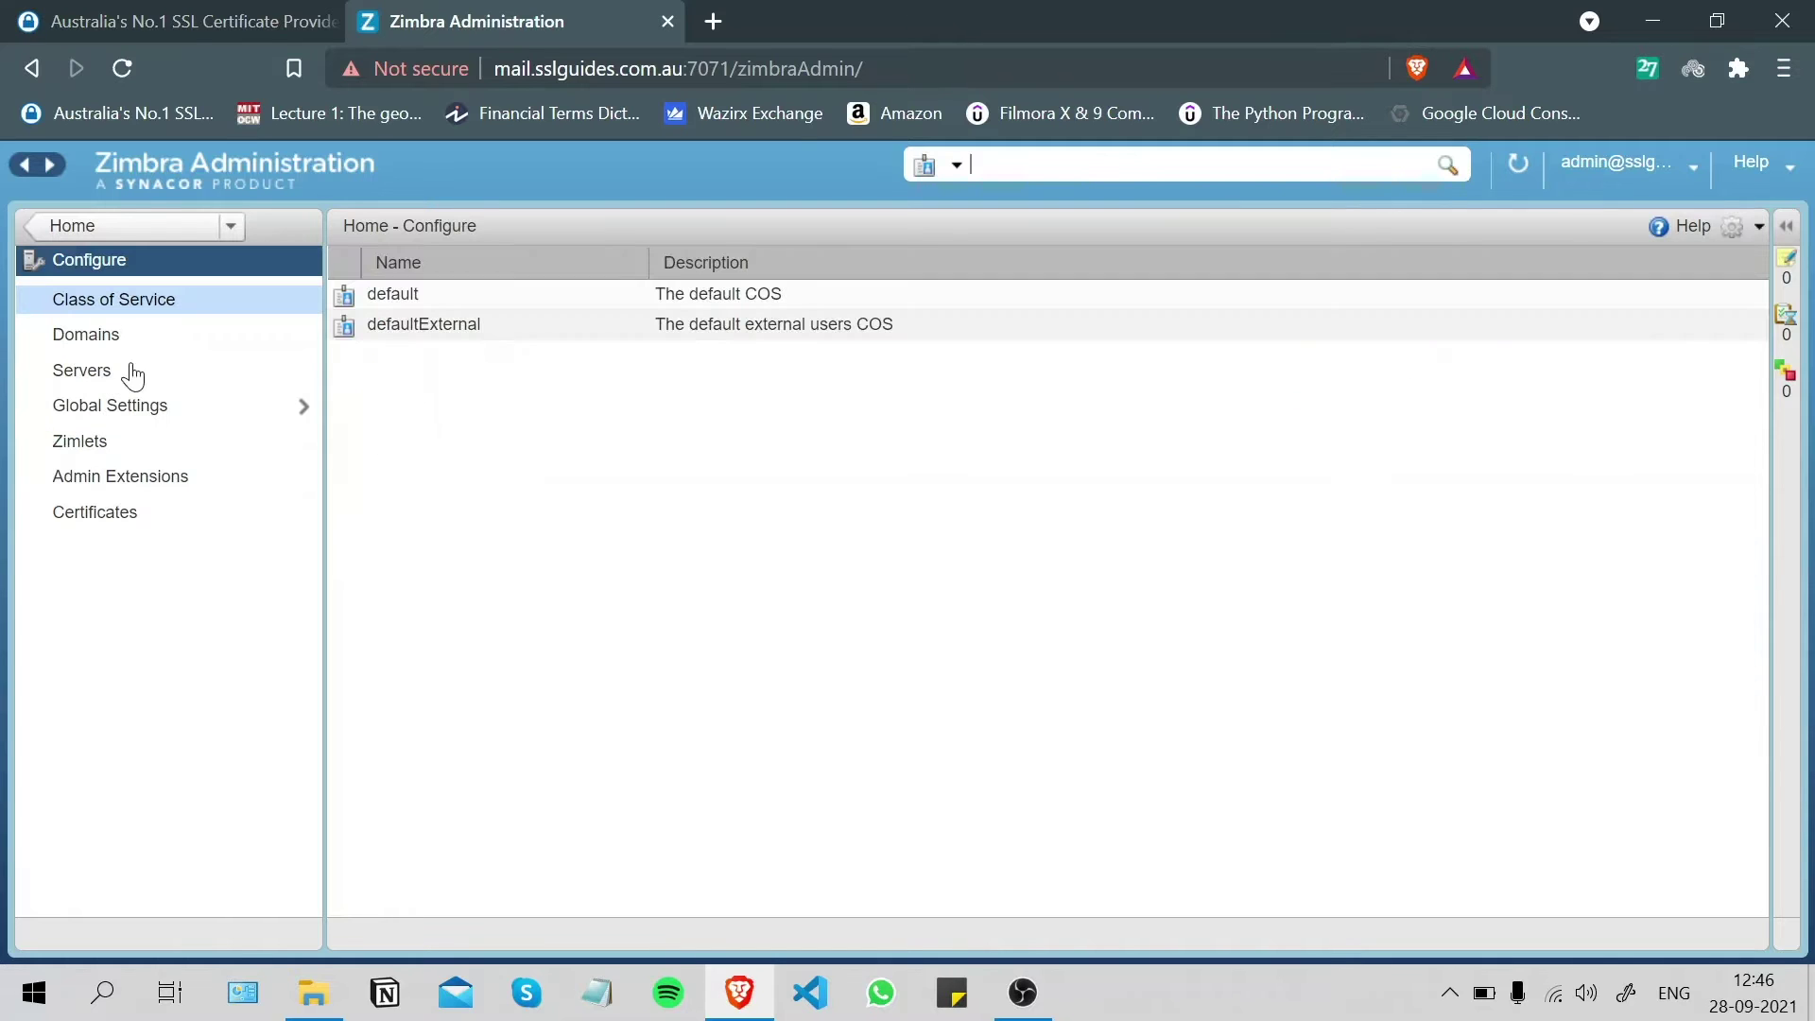
click(98, 518)
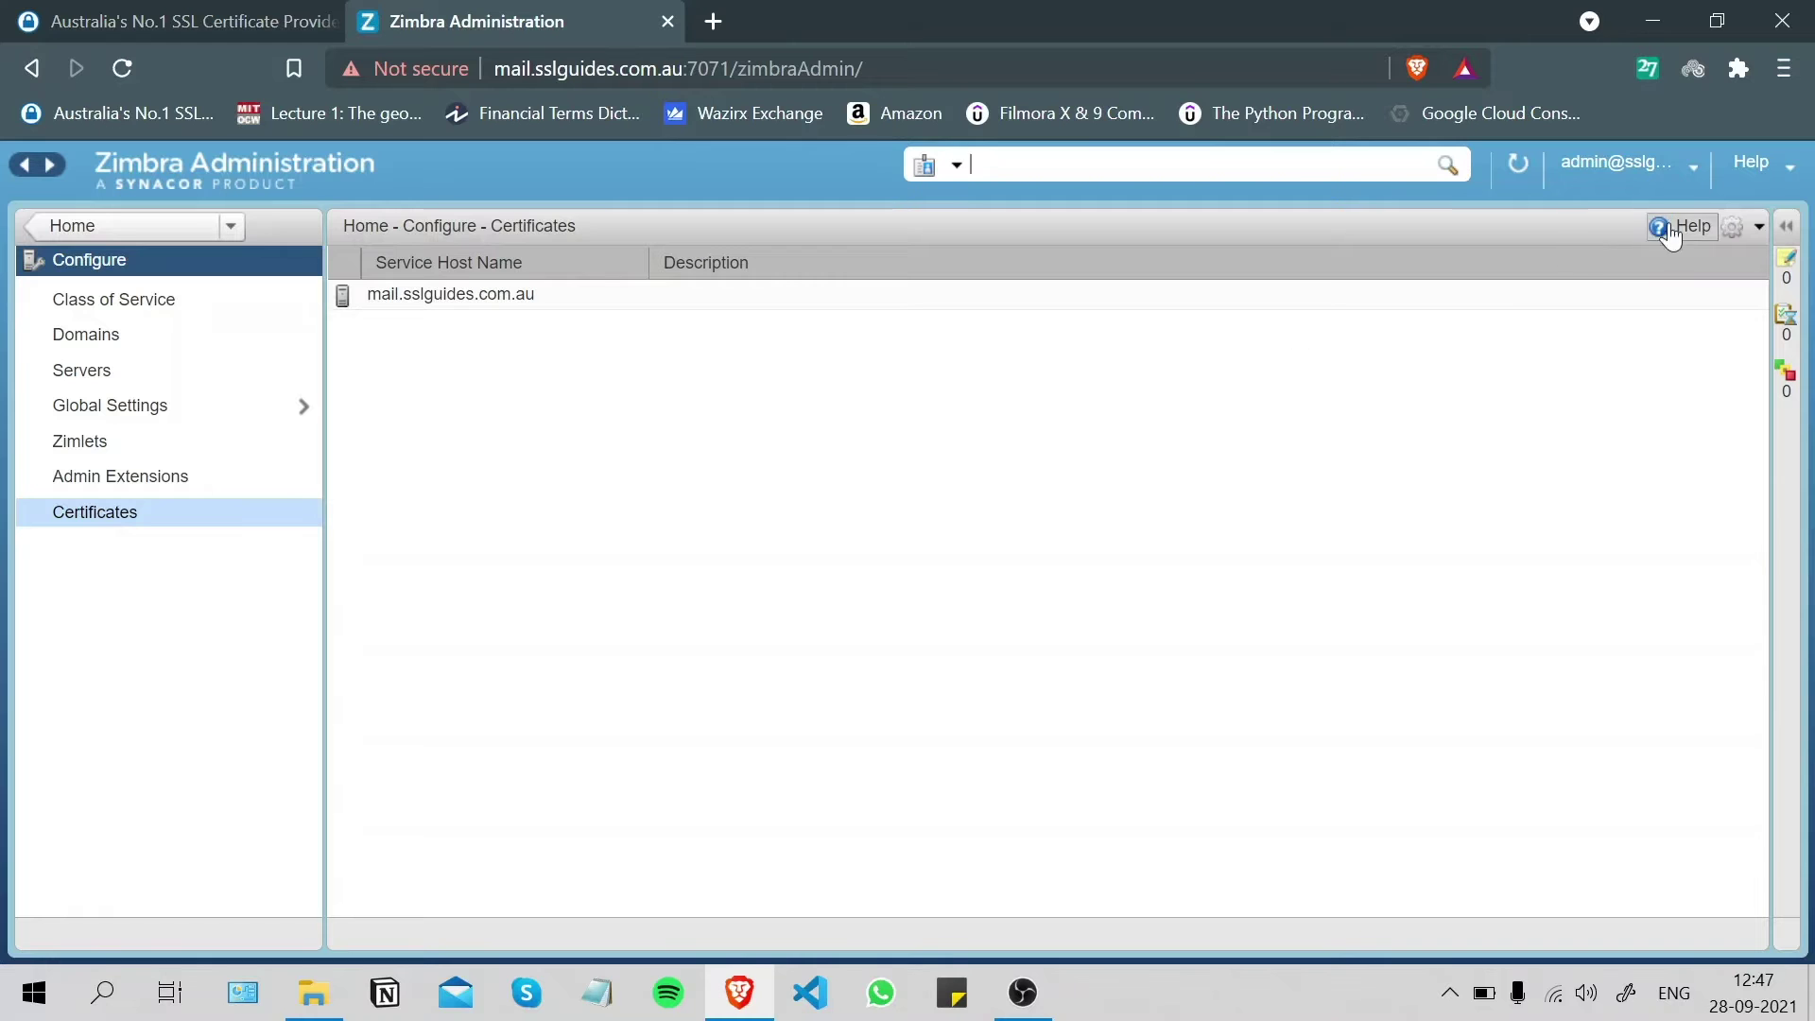
click(1744, 229)
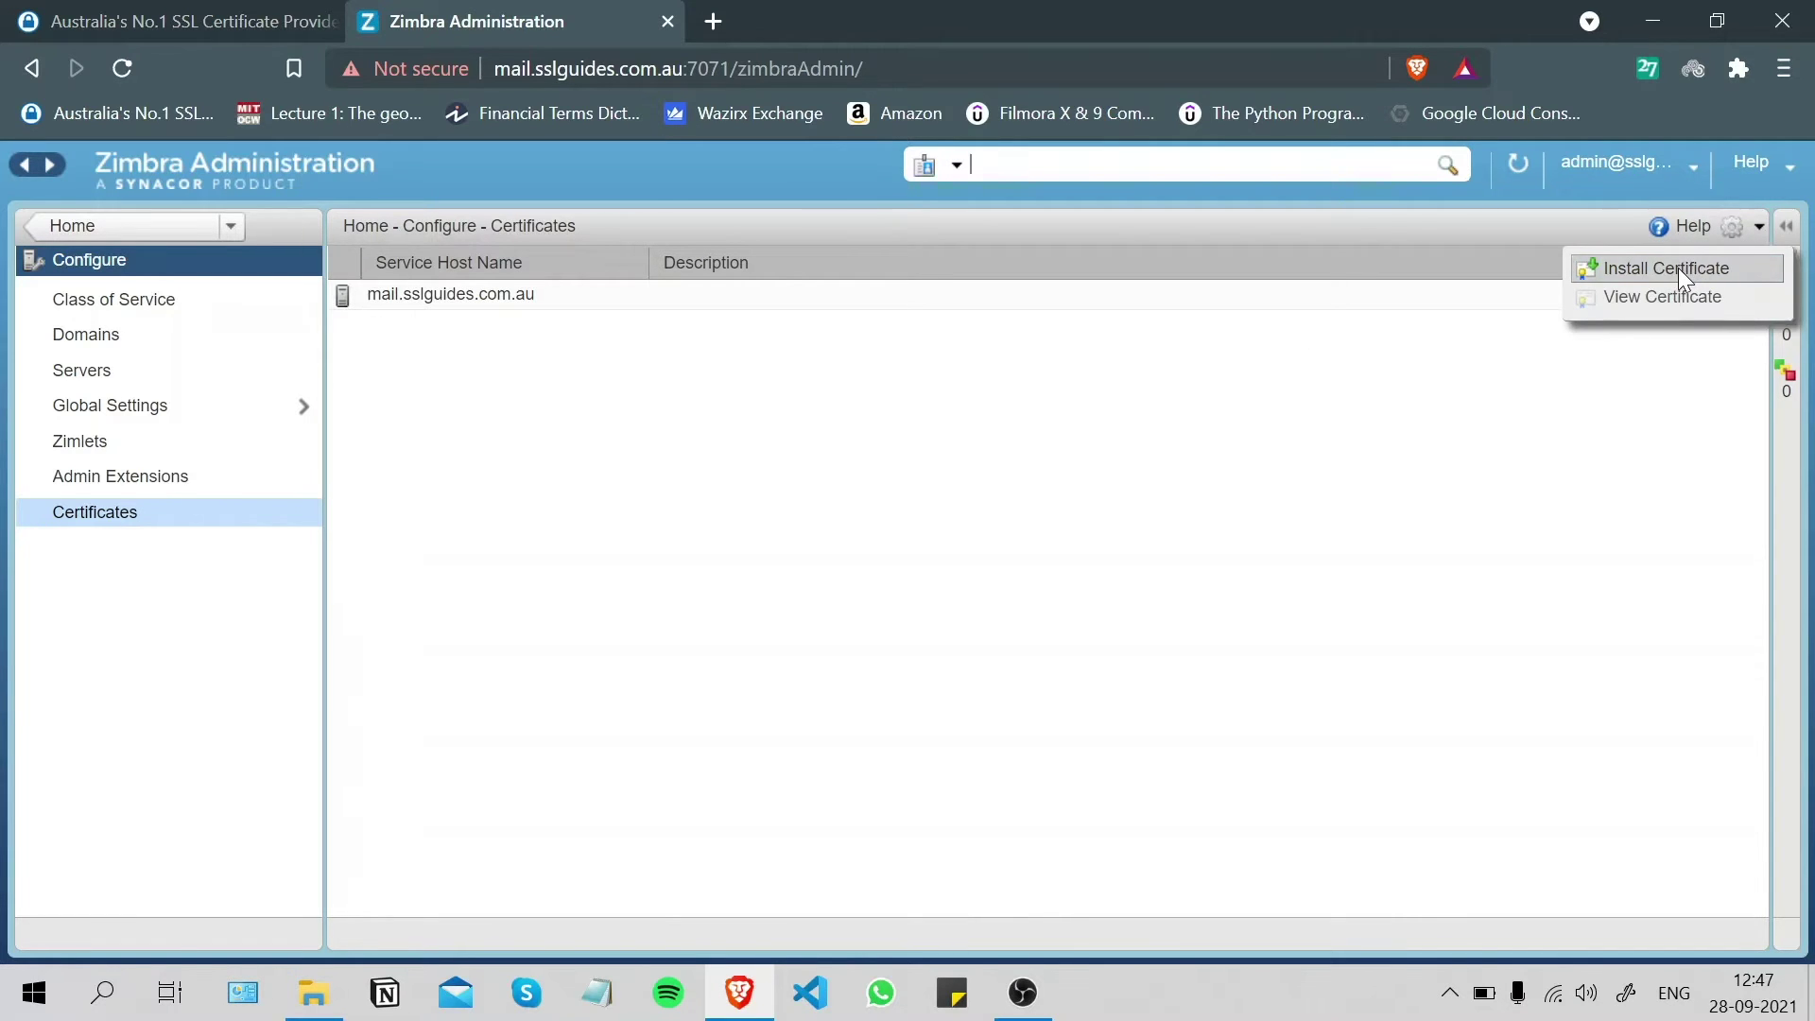
click(1681, 268)
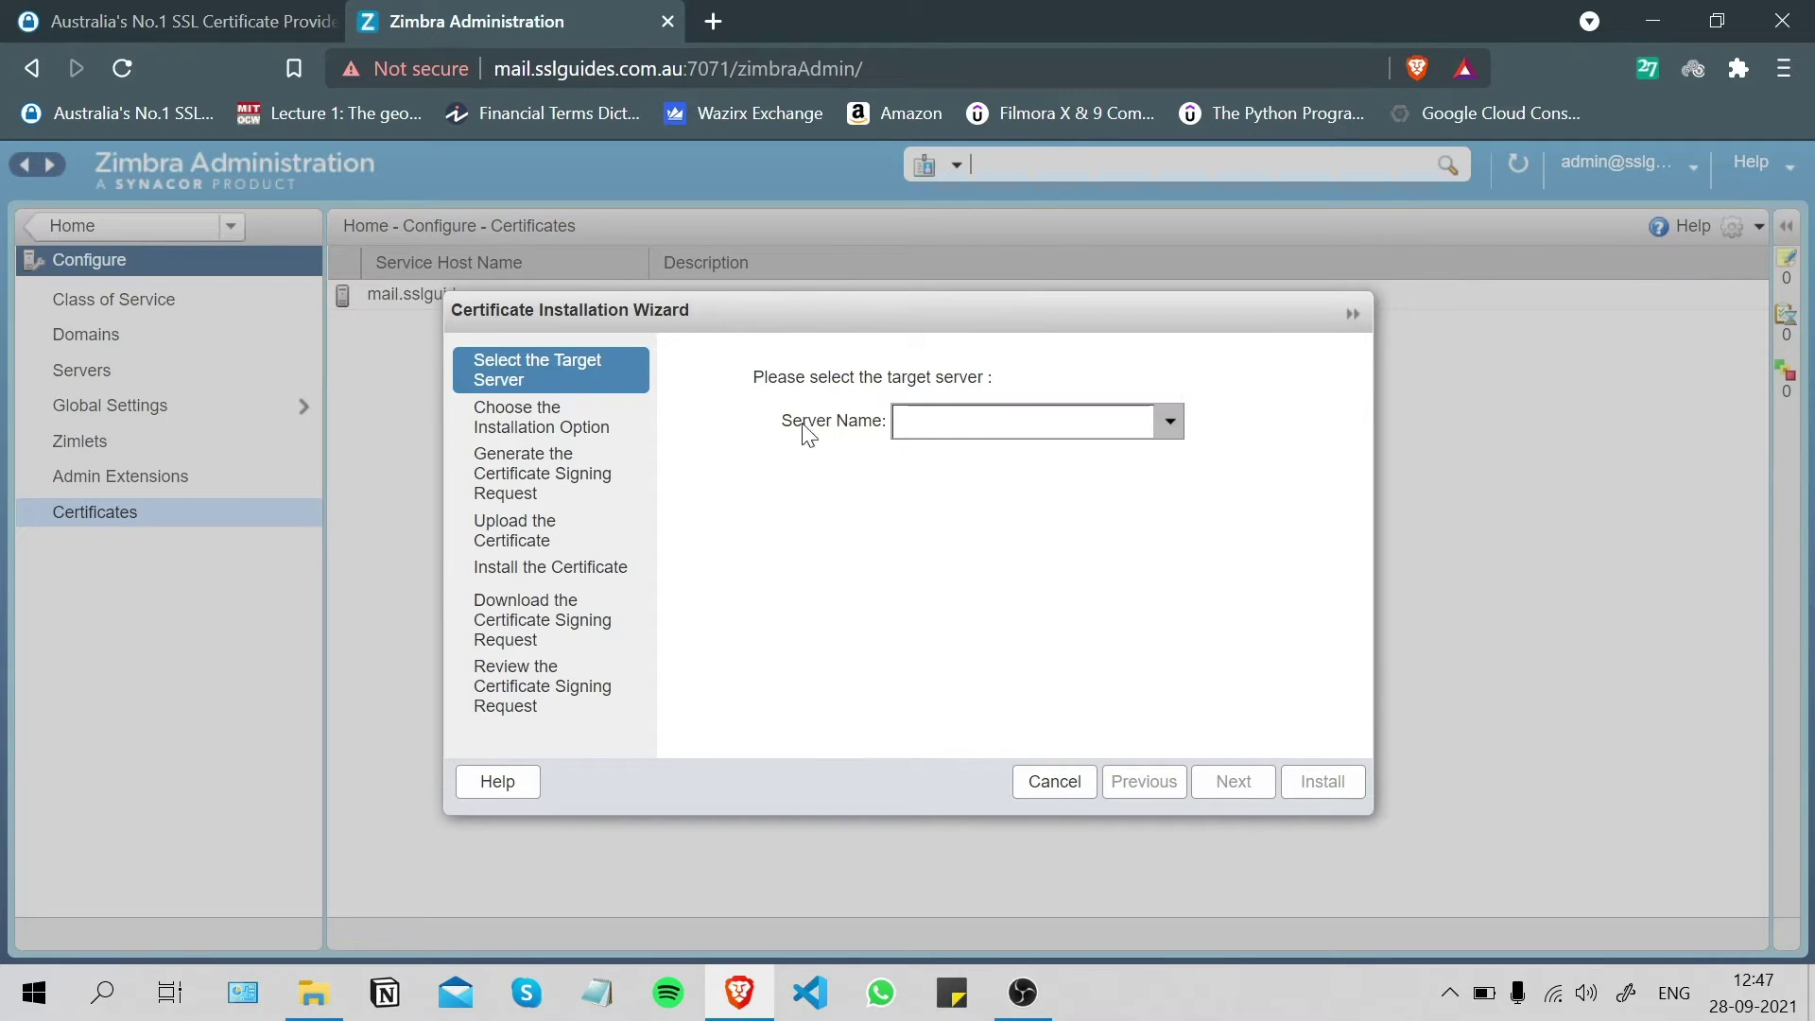
click(1169, 422)
click(1047, 482)
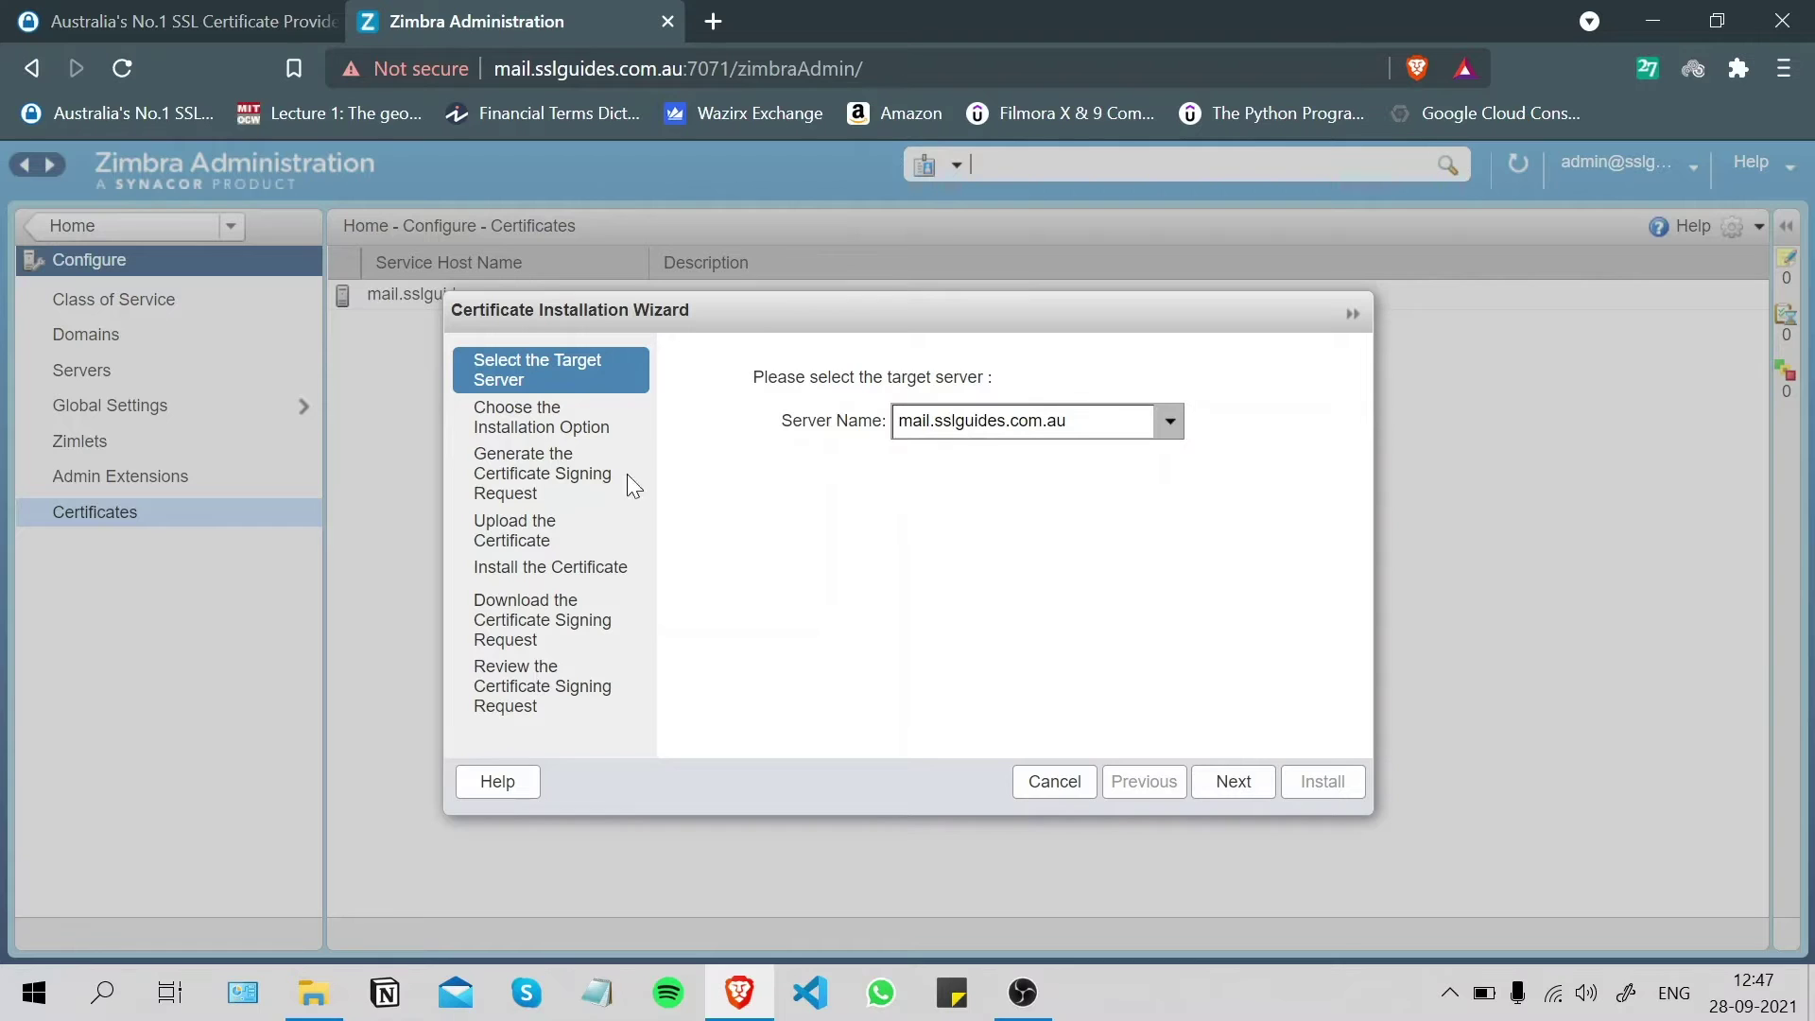
click(1231, 784)
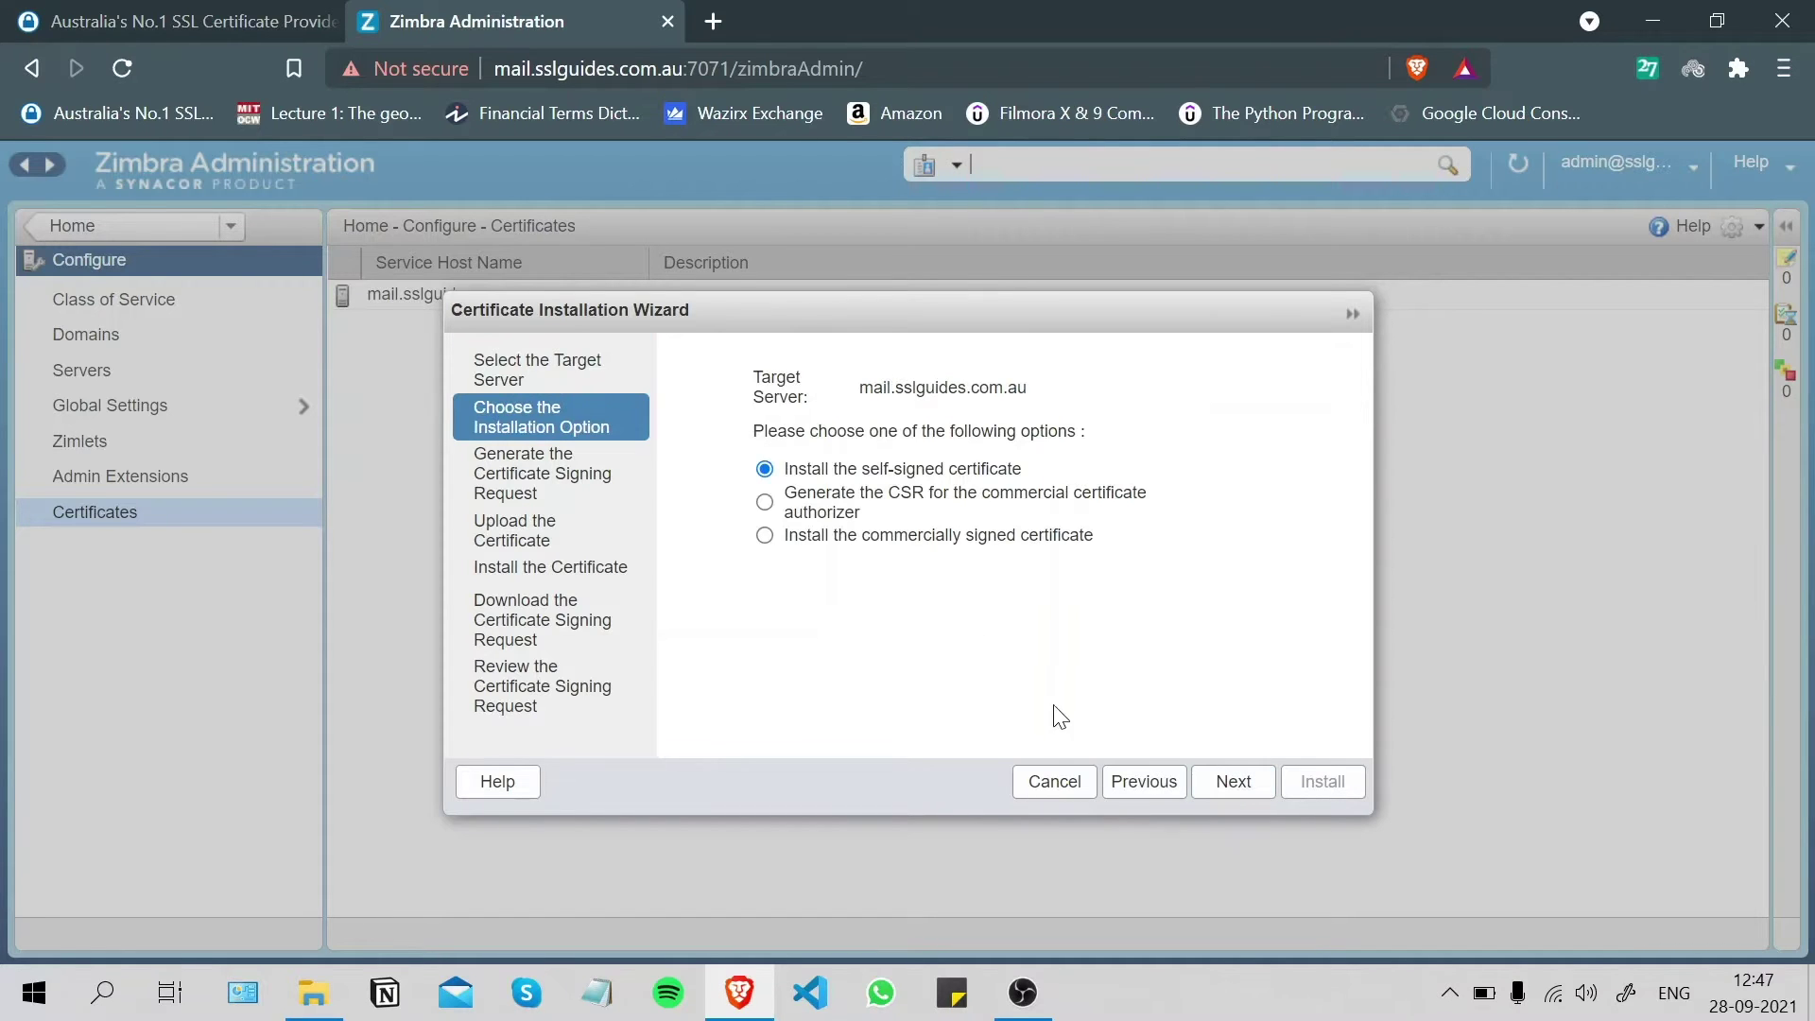
click(764, 502)
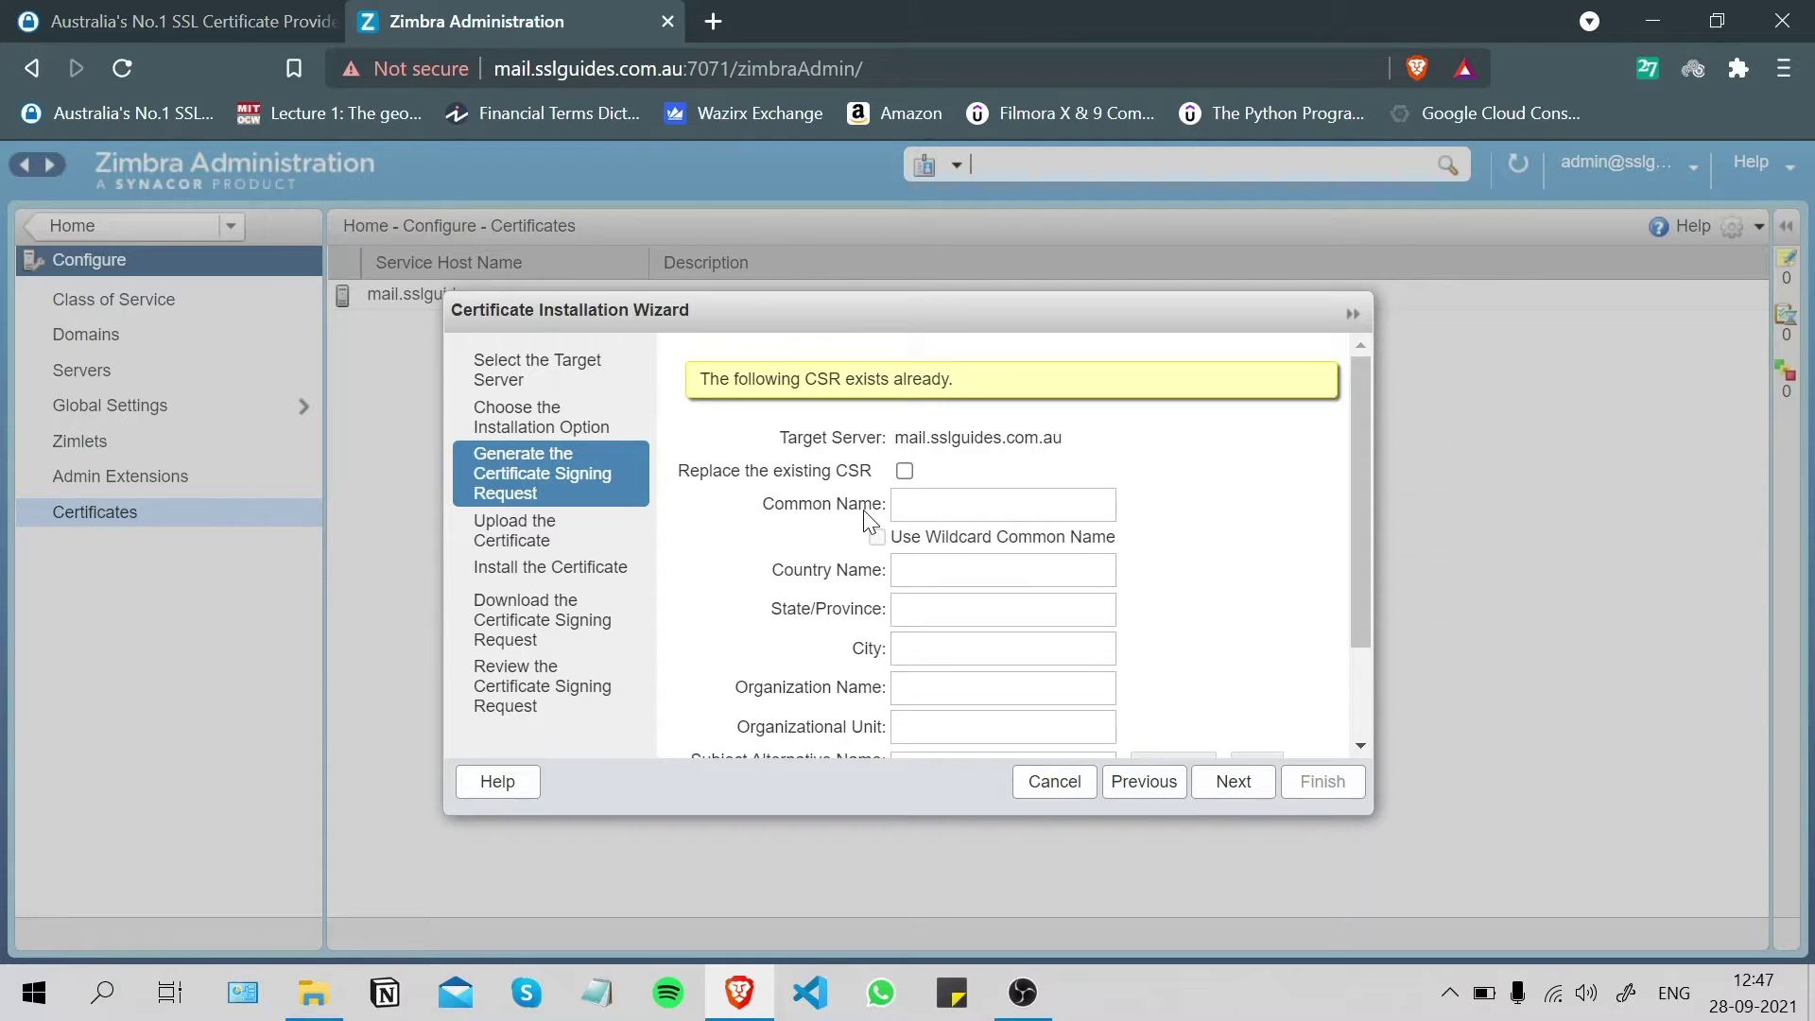
- Tick 'Replace the existing CSR' and keep sha256 as the digest
scroll(1203, 478, down, 3)
scroll(1103, 493, up, 3)
click(904, 471)
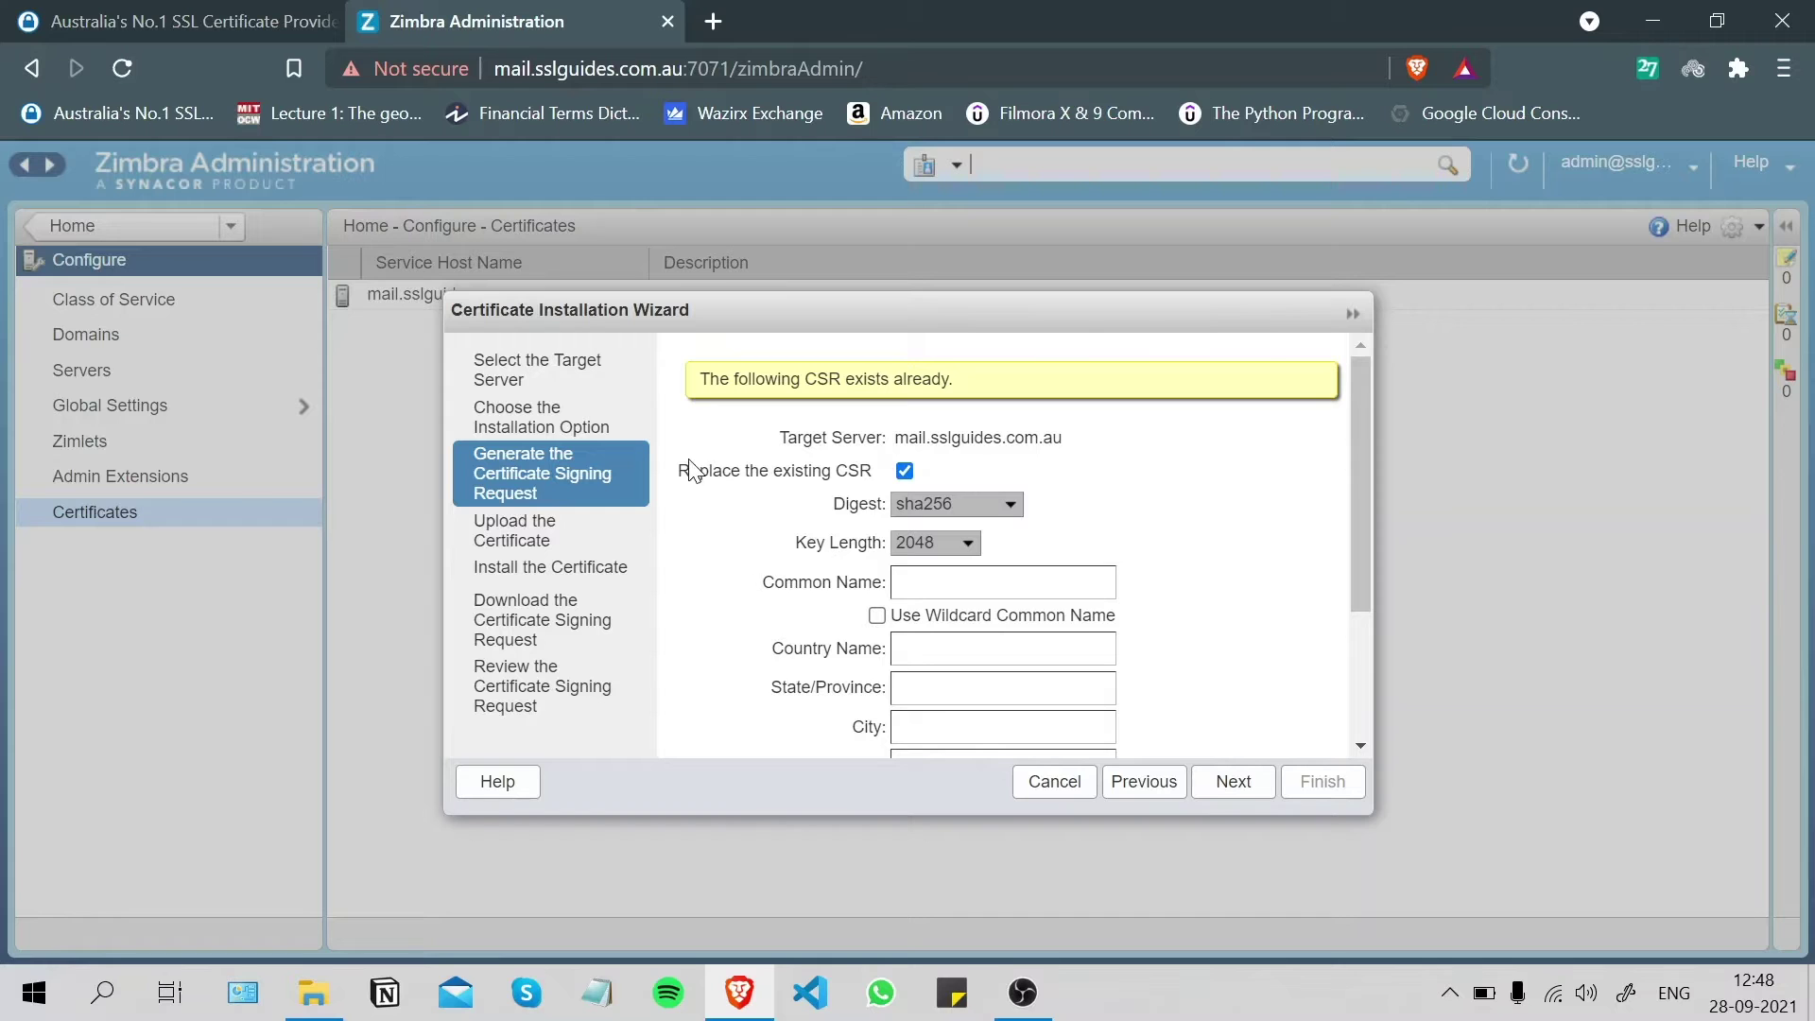
scroll(945, 473, down, 1)
scroll(944, 467, down, 2)
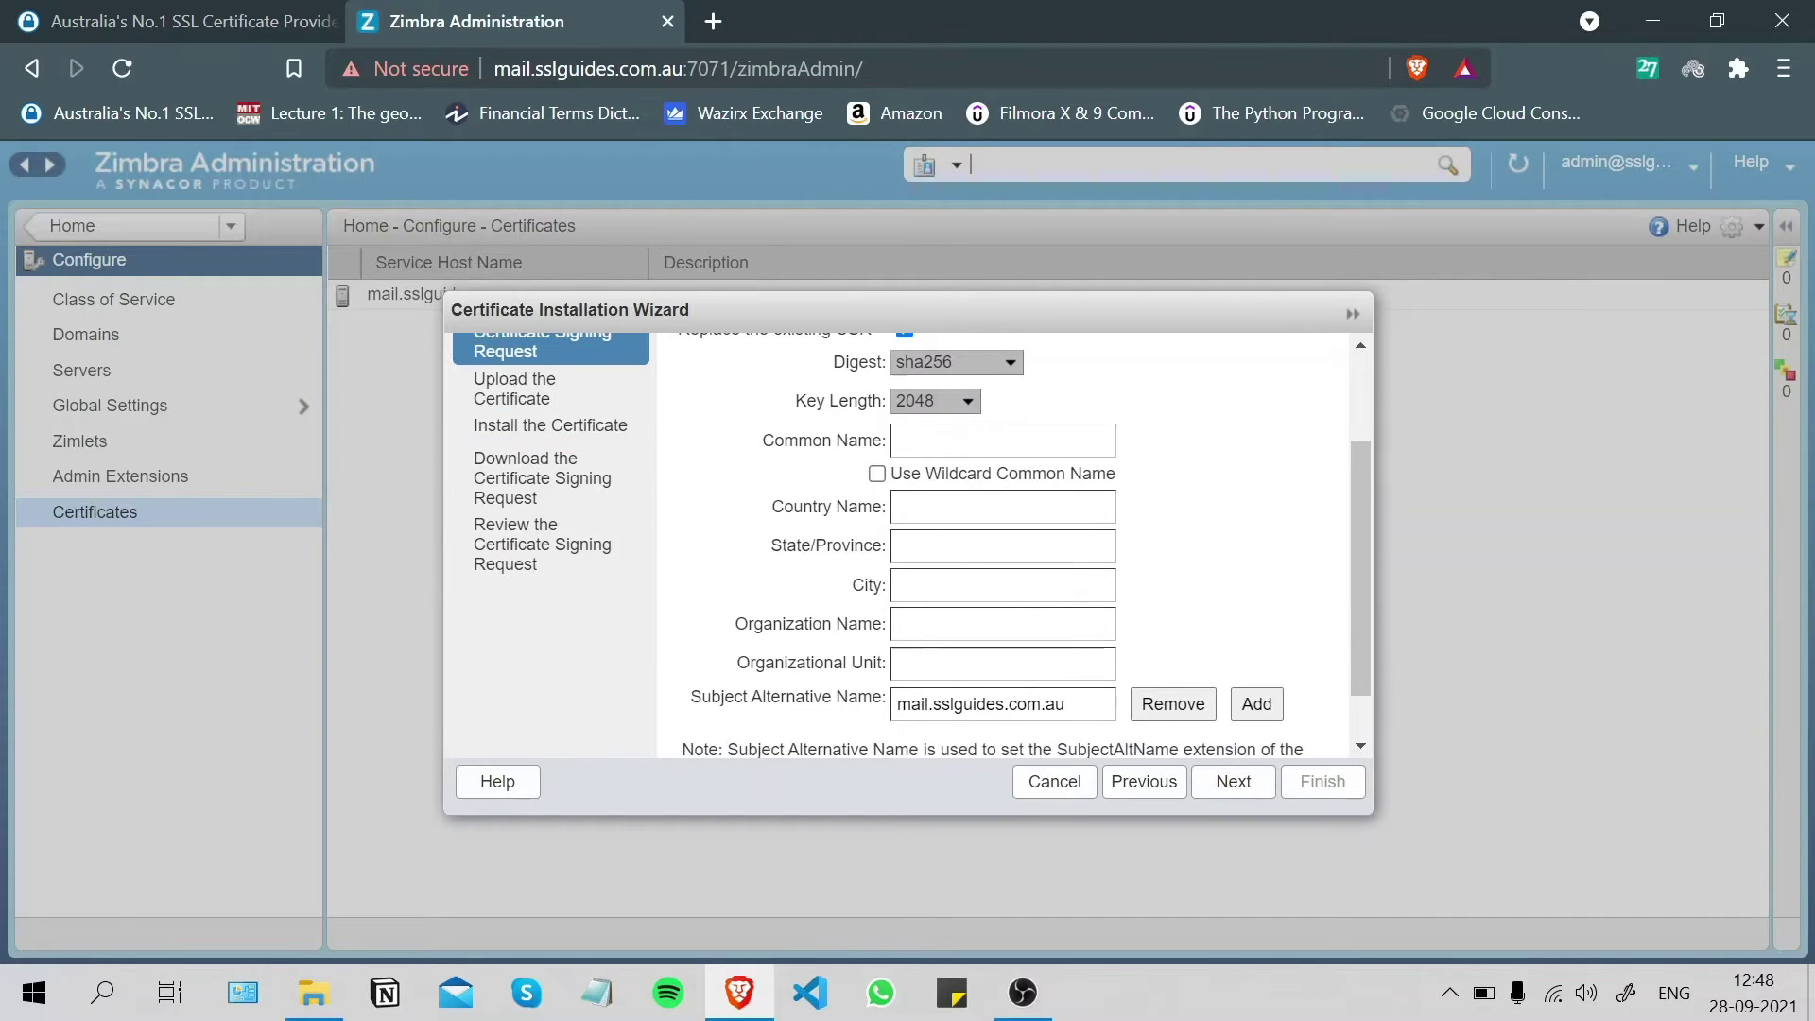
scroll(945, 467, up, 3)
click(934, 509)
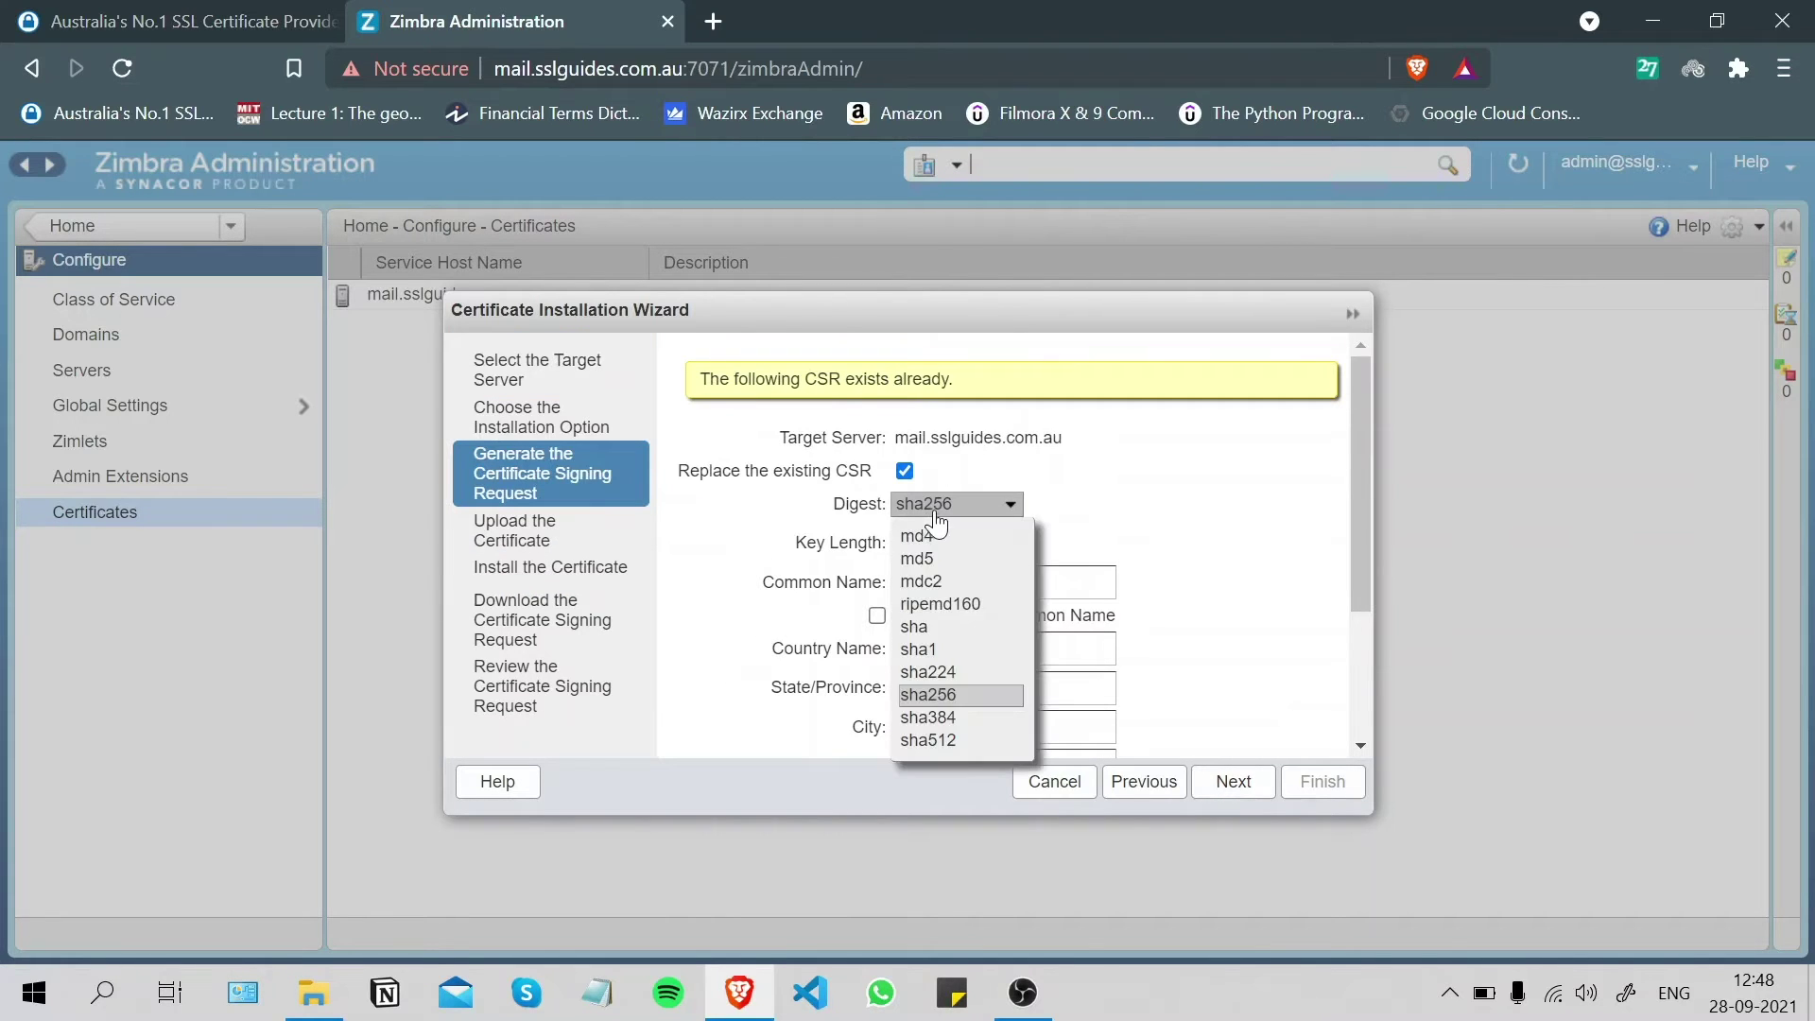
click(936, 698)
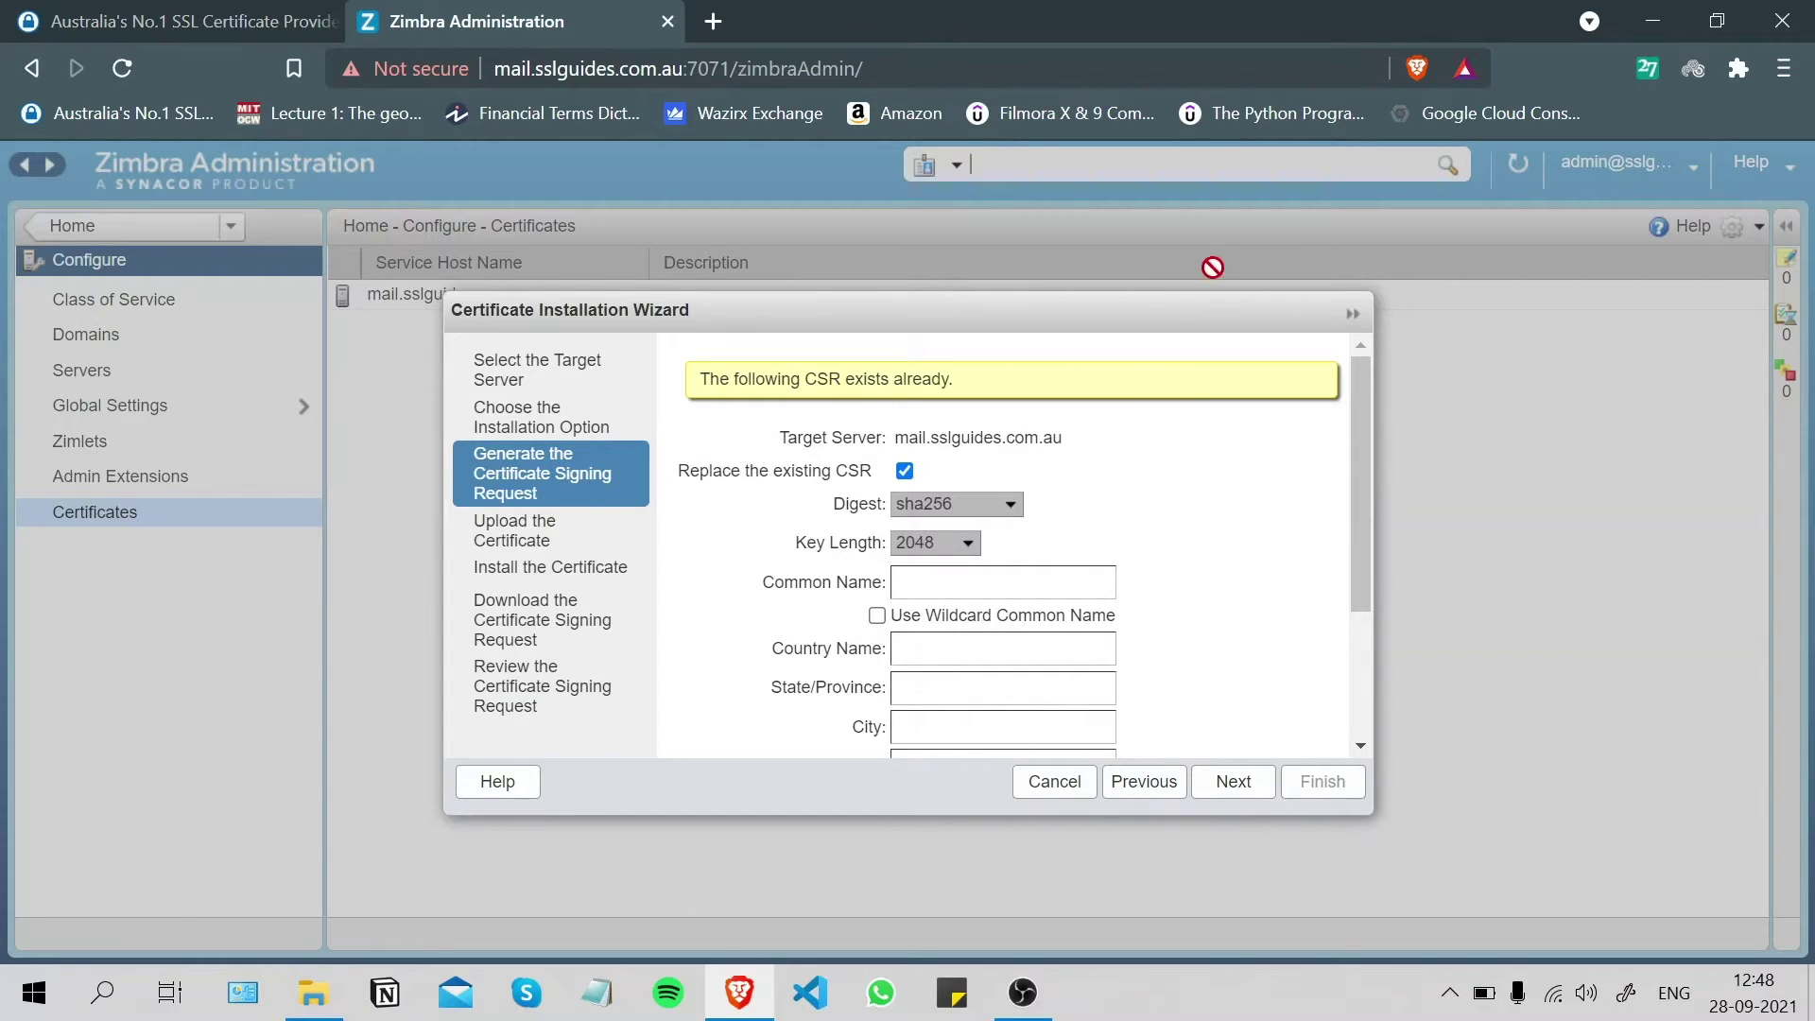
- Keep the 2048-bit key length and place the cursor in the Common Name field
scroll(1220, 435, down, 3)
scroll(1135, 510, up, 3)
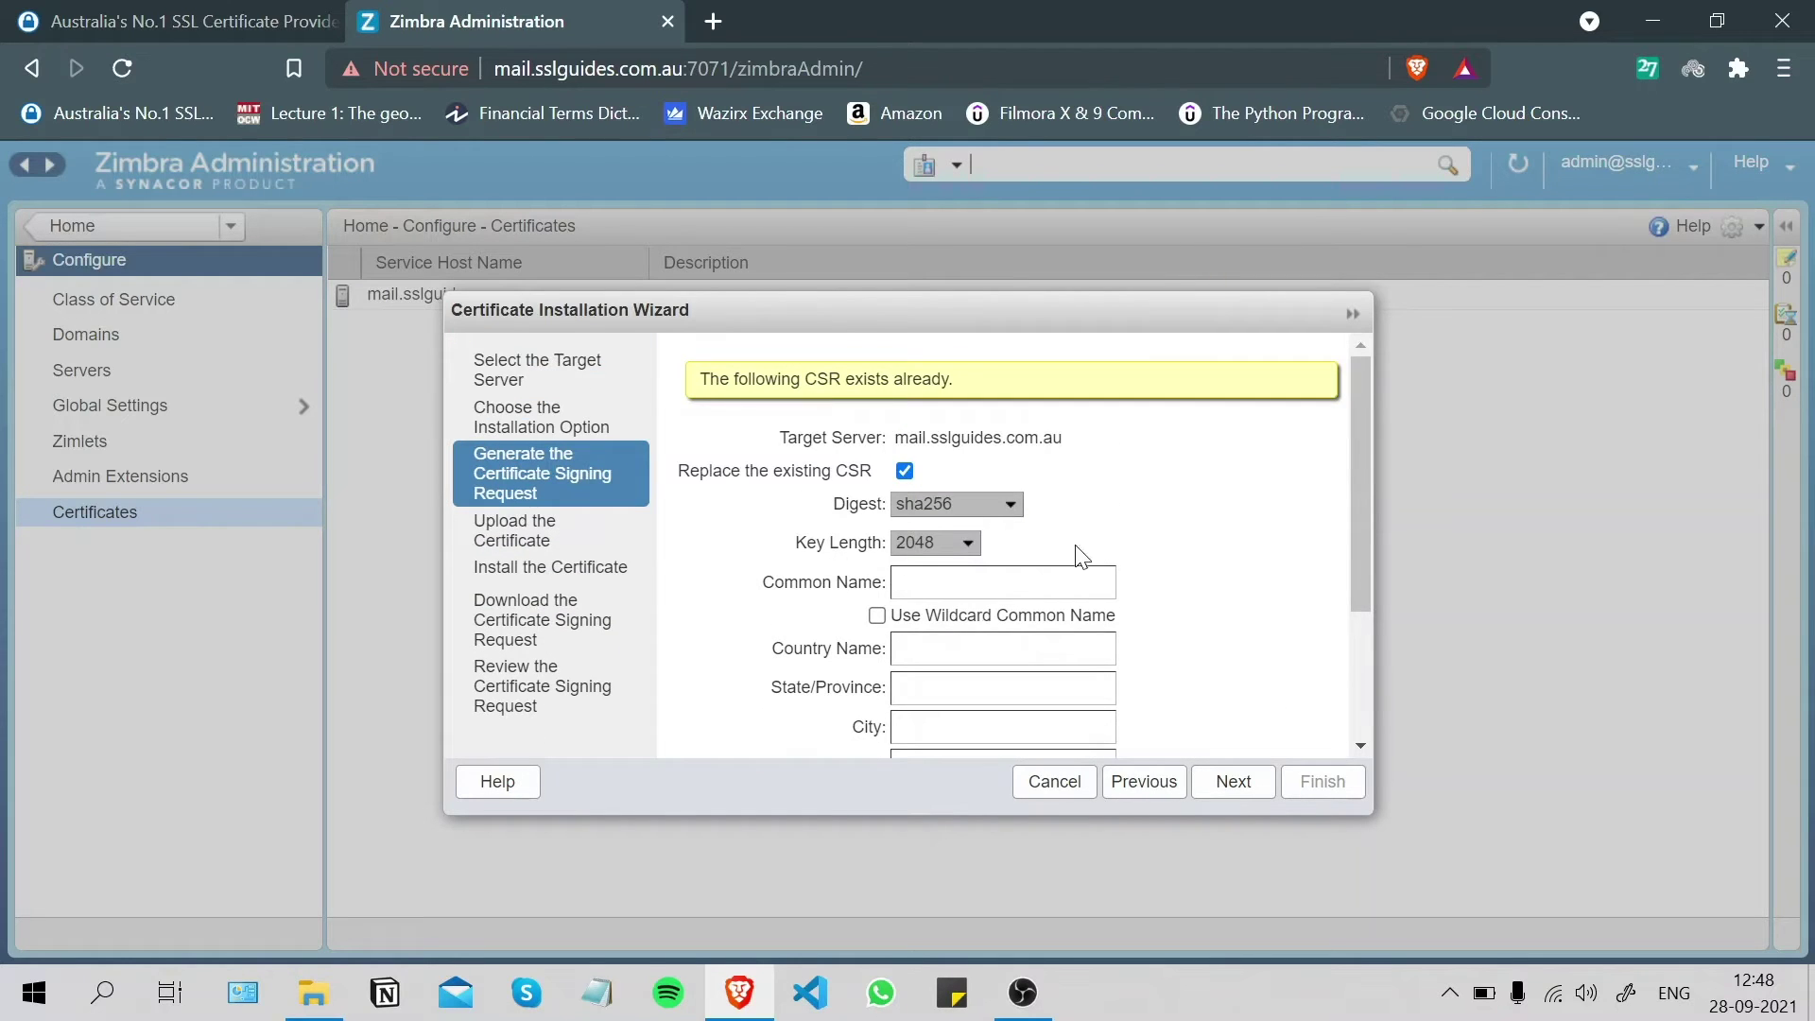
click(924, 545)
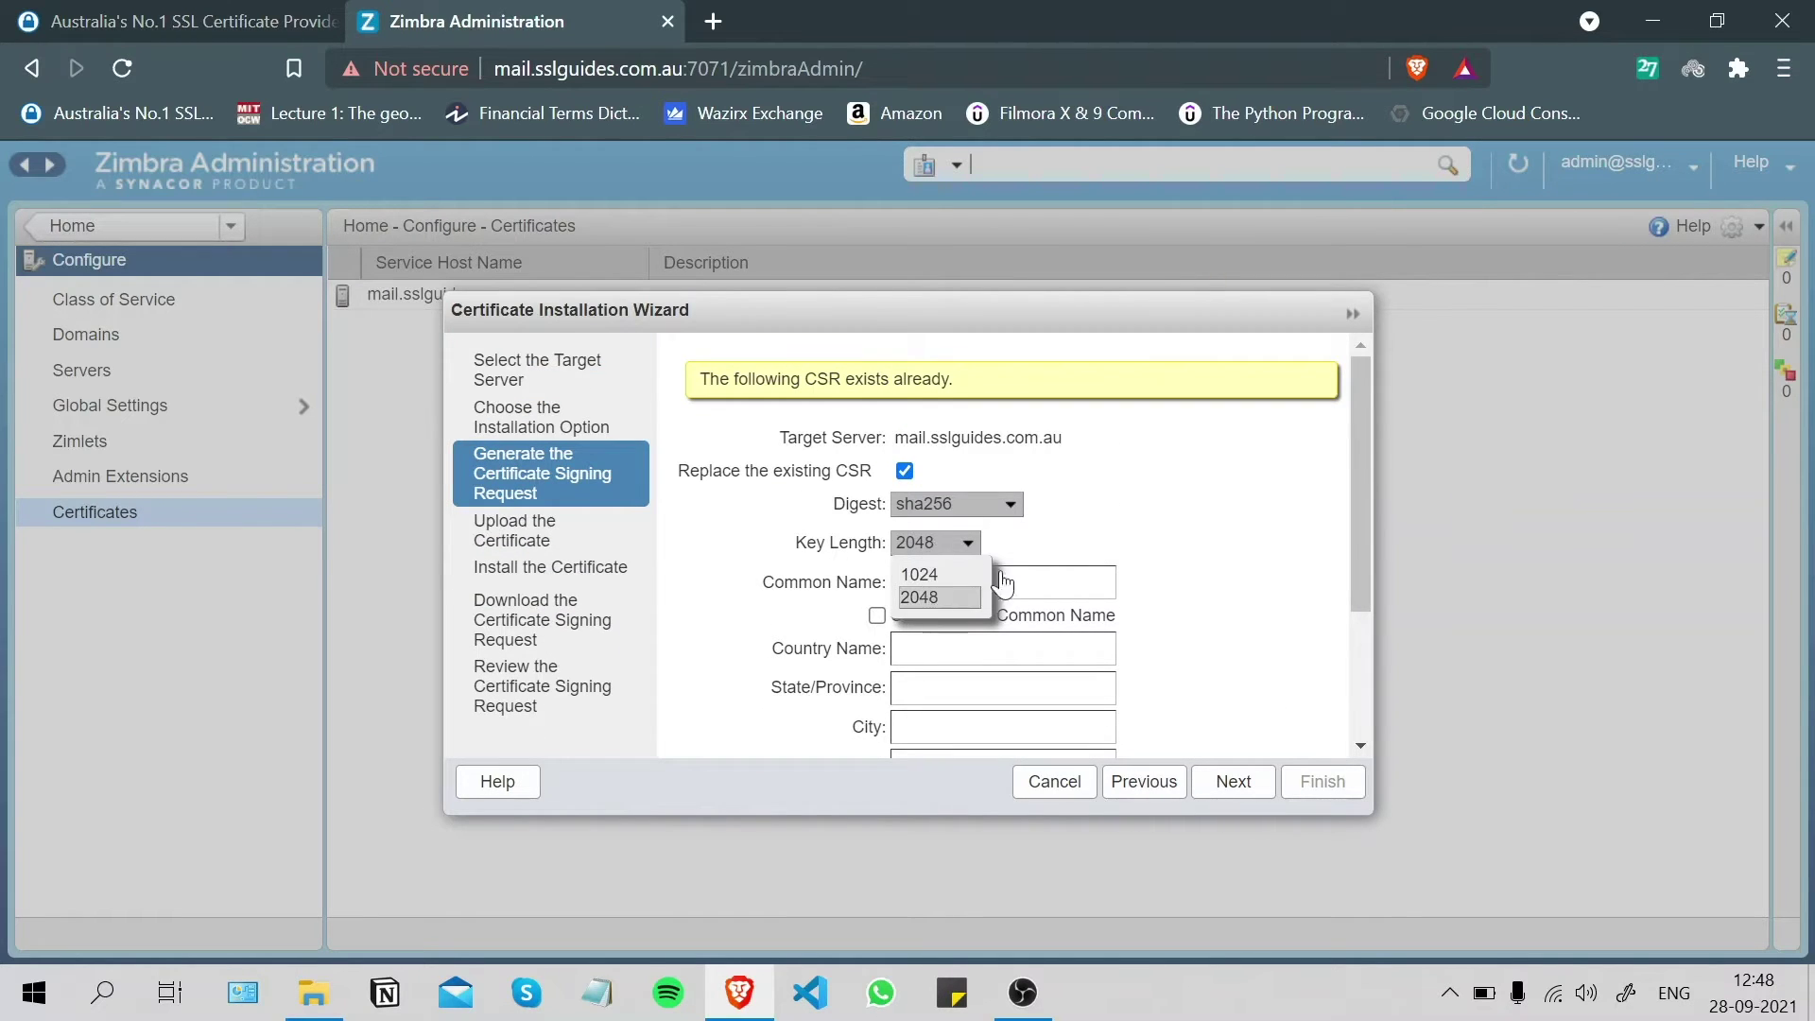
click(922, 598)
scroll(1125, 516, down, 3)
click(1002, 441)
scroll(1012, 485, up, 3)
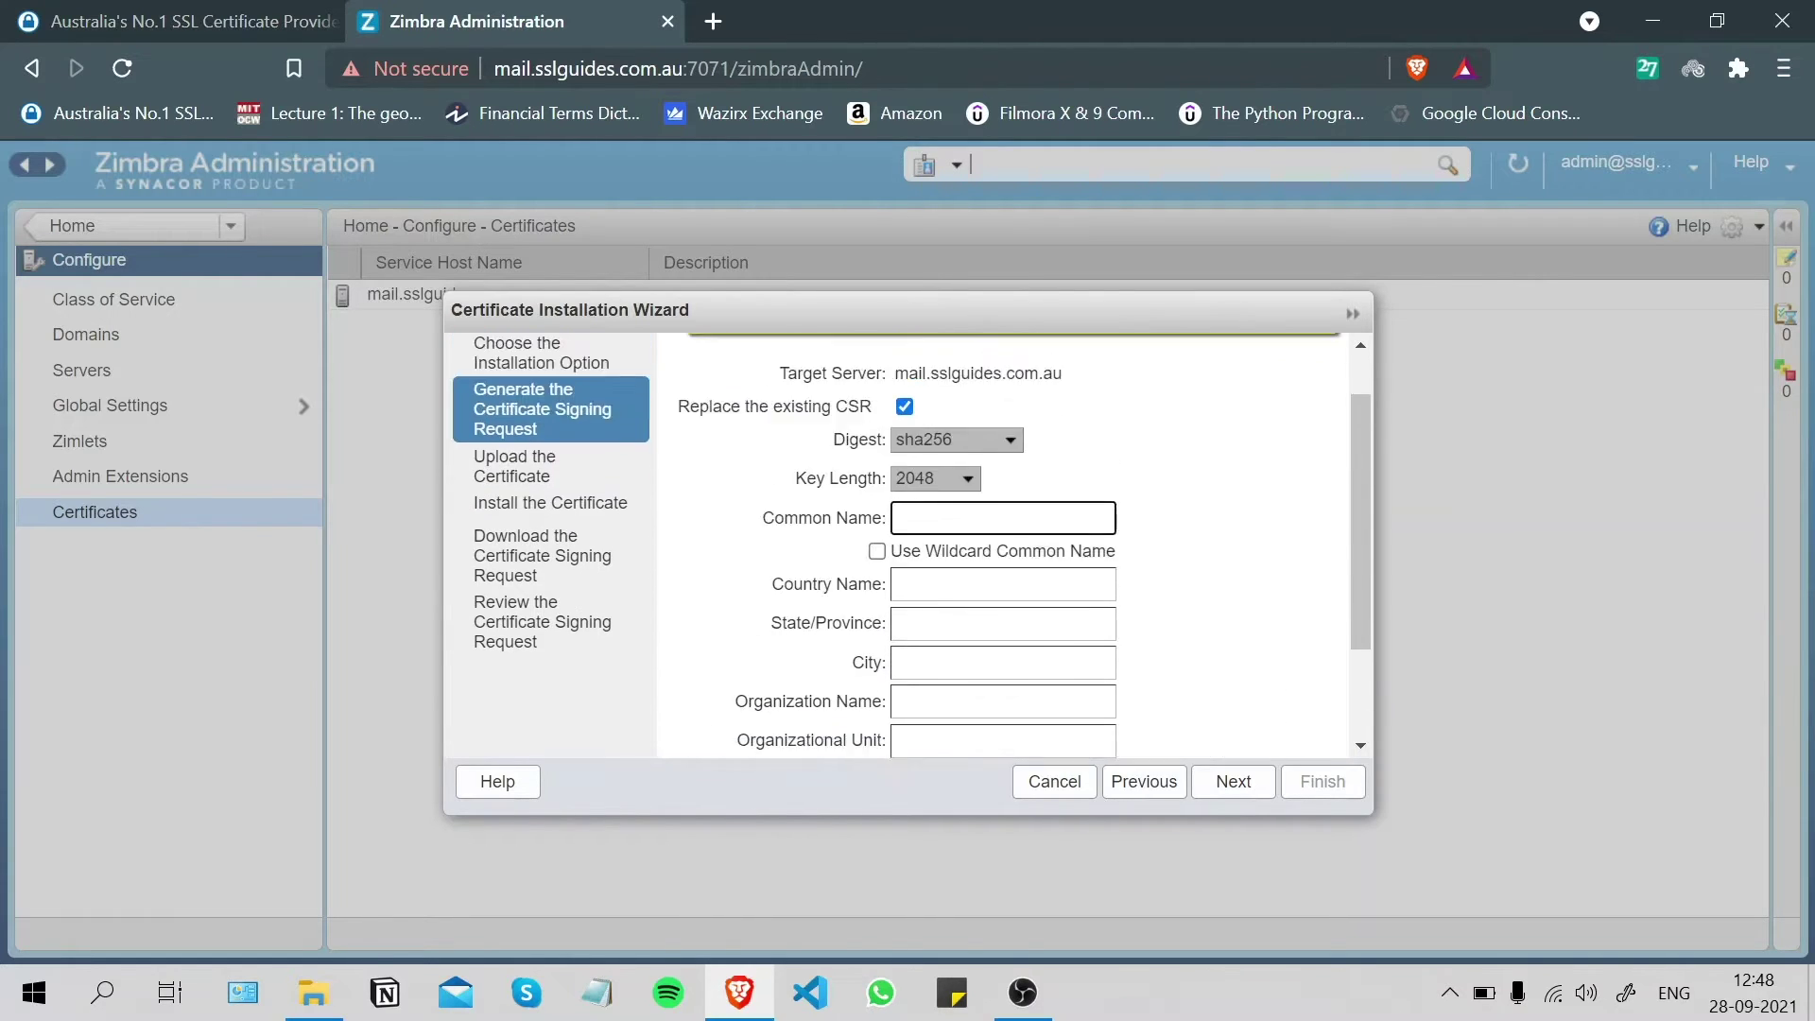
- Enter common name mail.sslguides.com.au and country AU, leaving wildcard unchecked
text(sslguides)
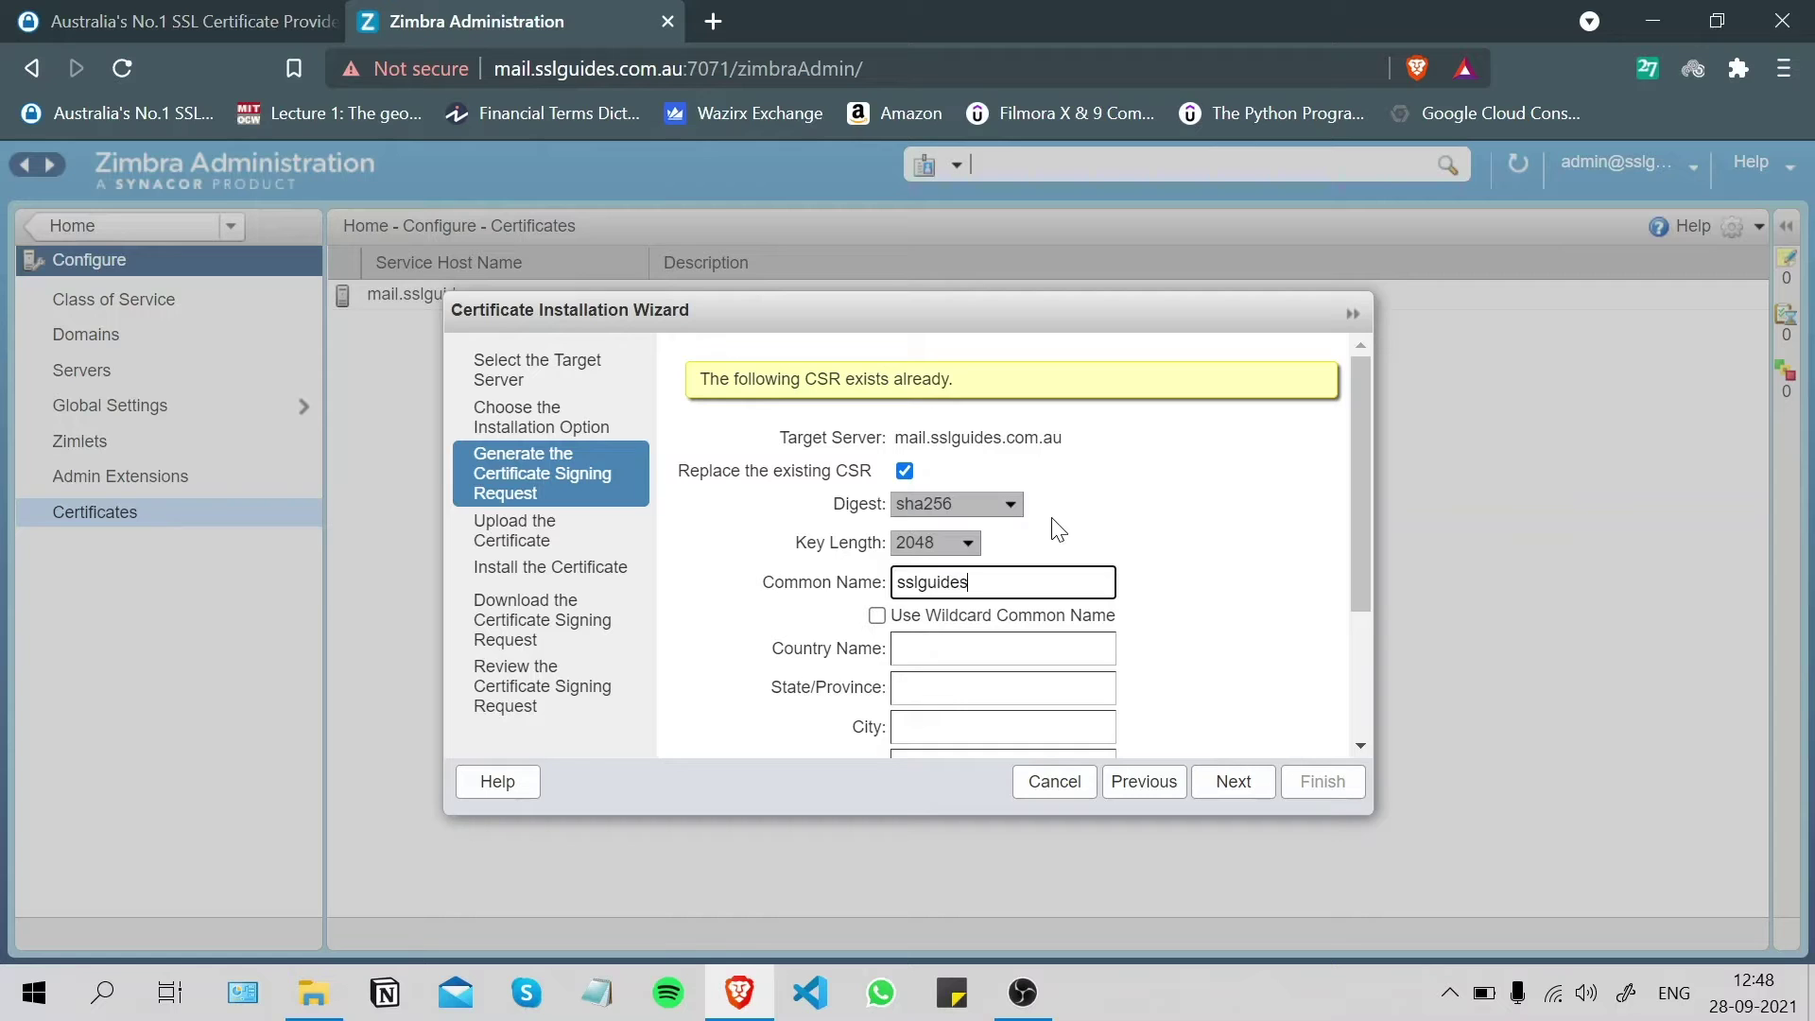
text(.com.a)
text(u)
text(mail.)
scroll(1025, 559, down, 2)
click(1002, 506)
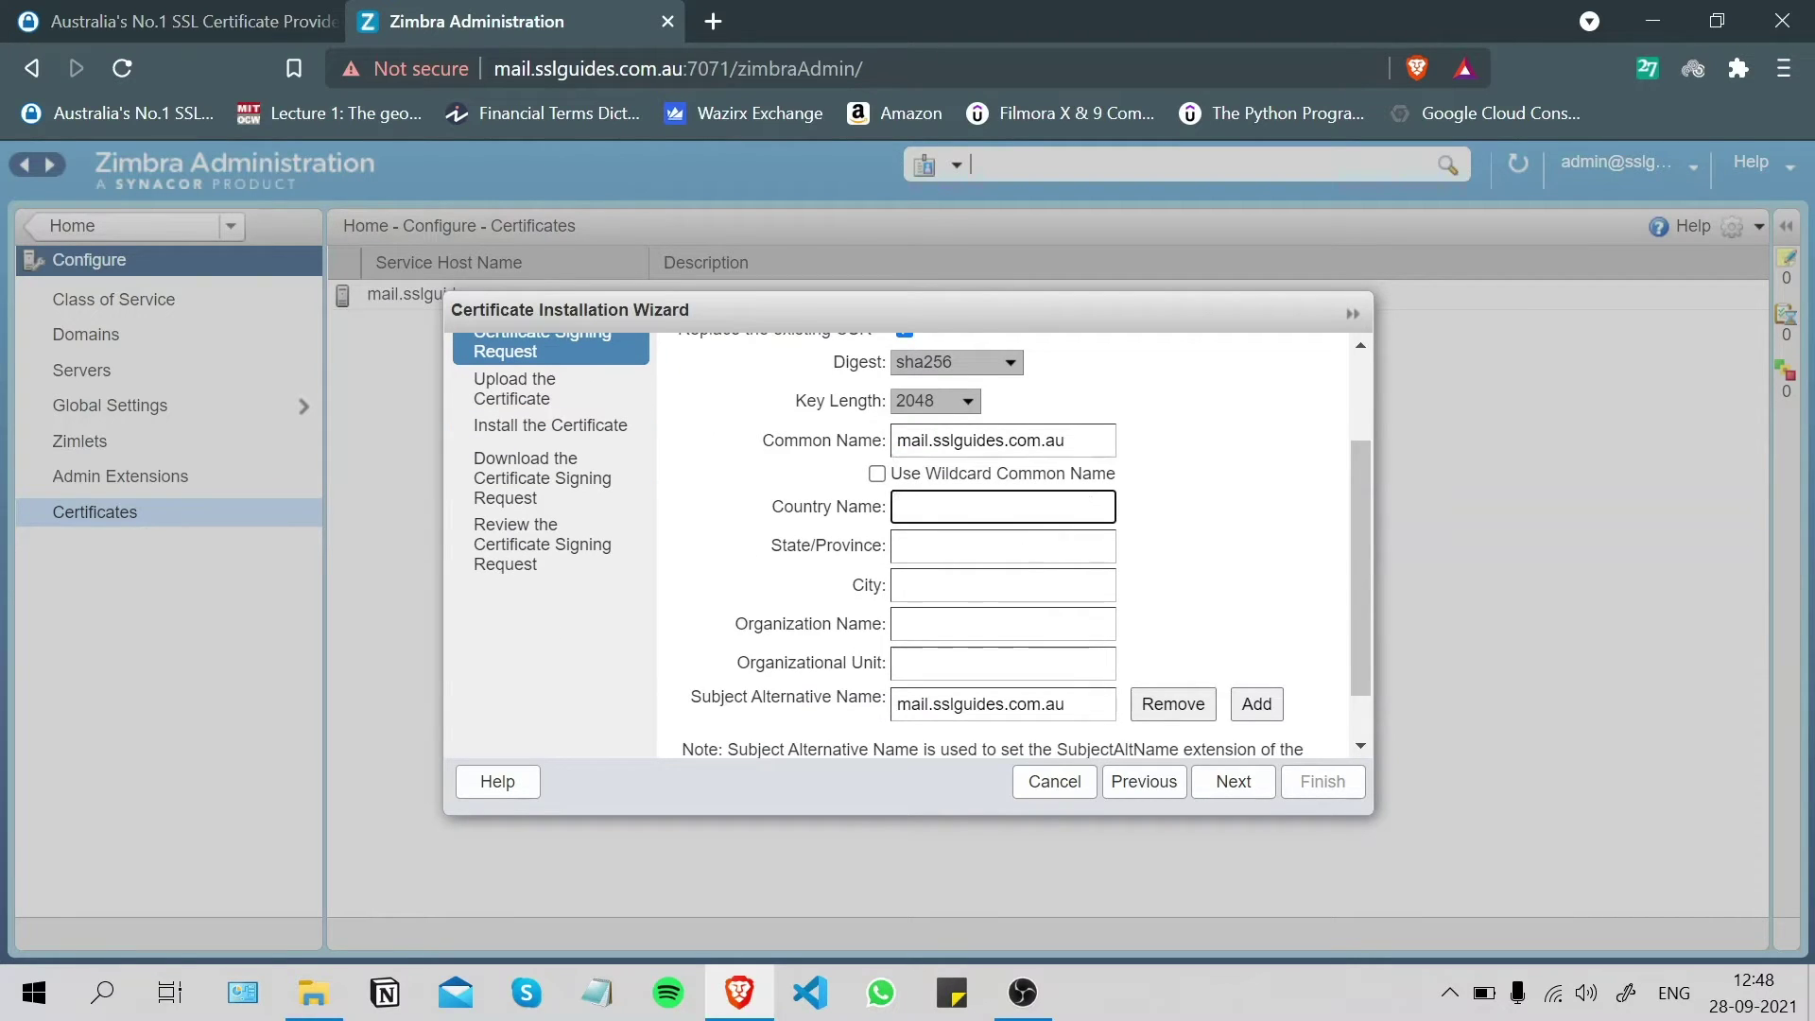
text(AU)
click(877, 473)
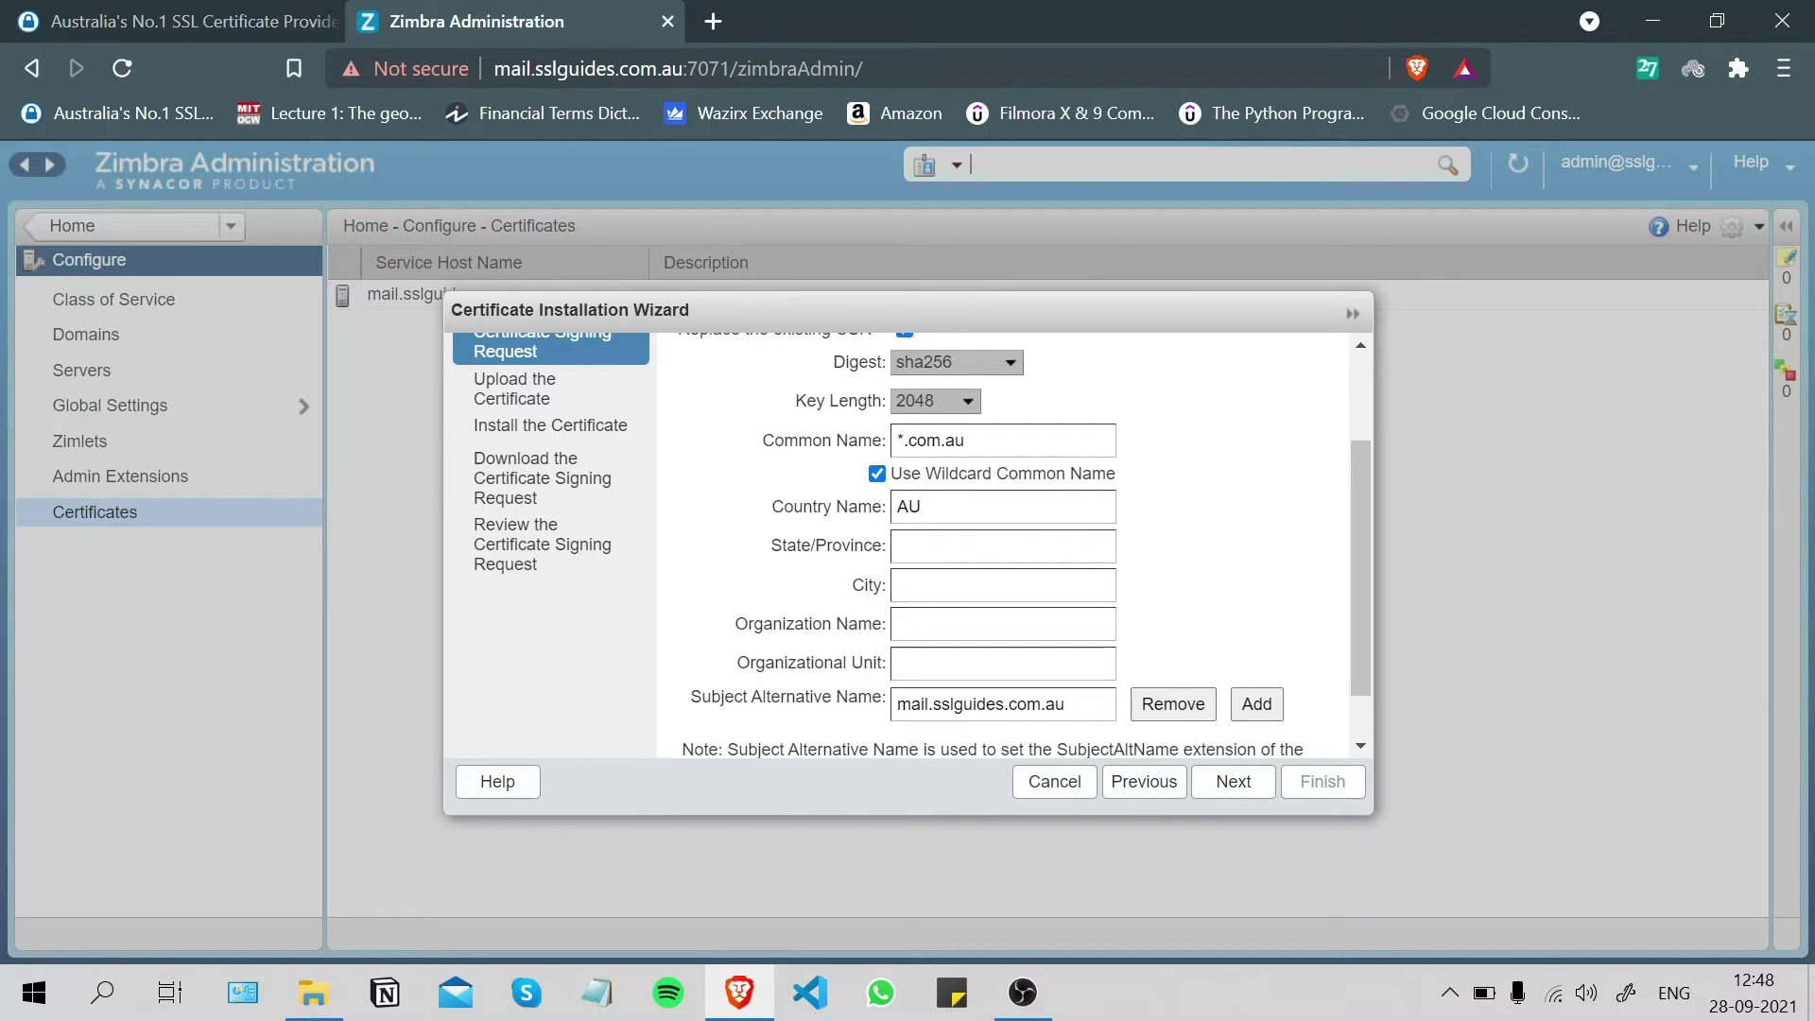
click(900, 440)
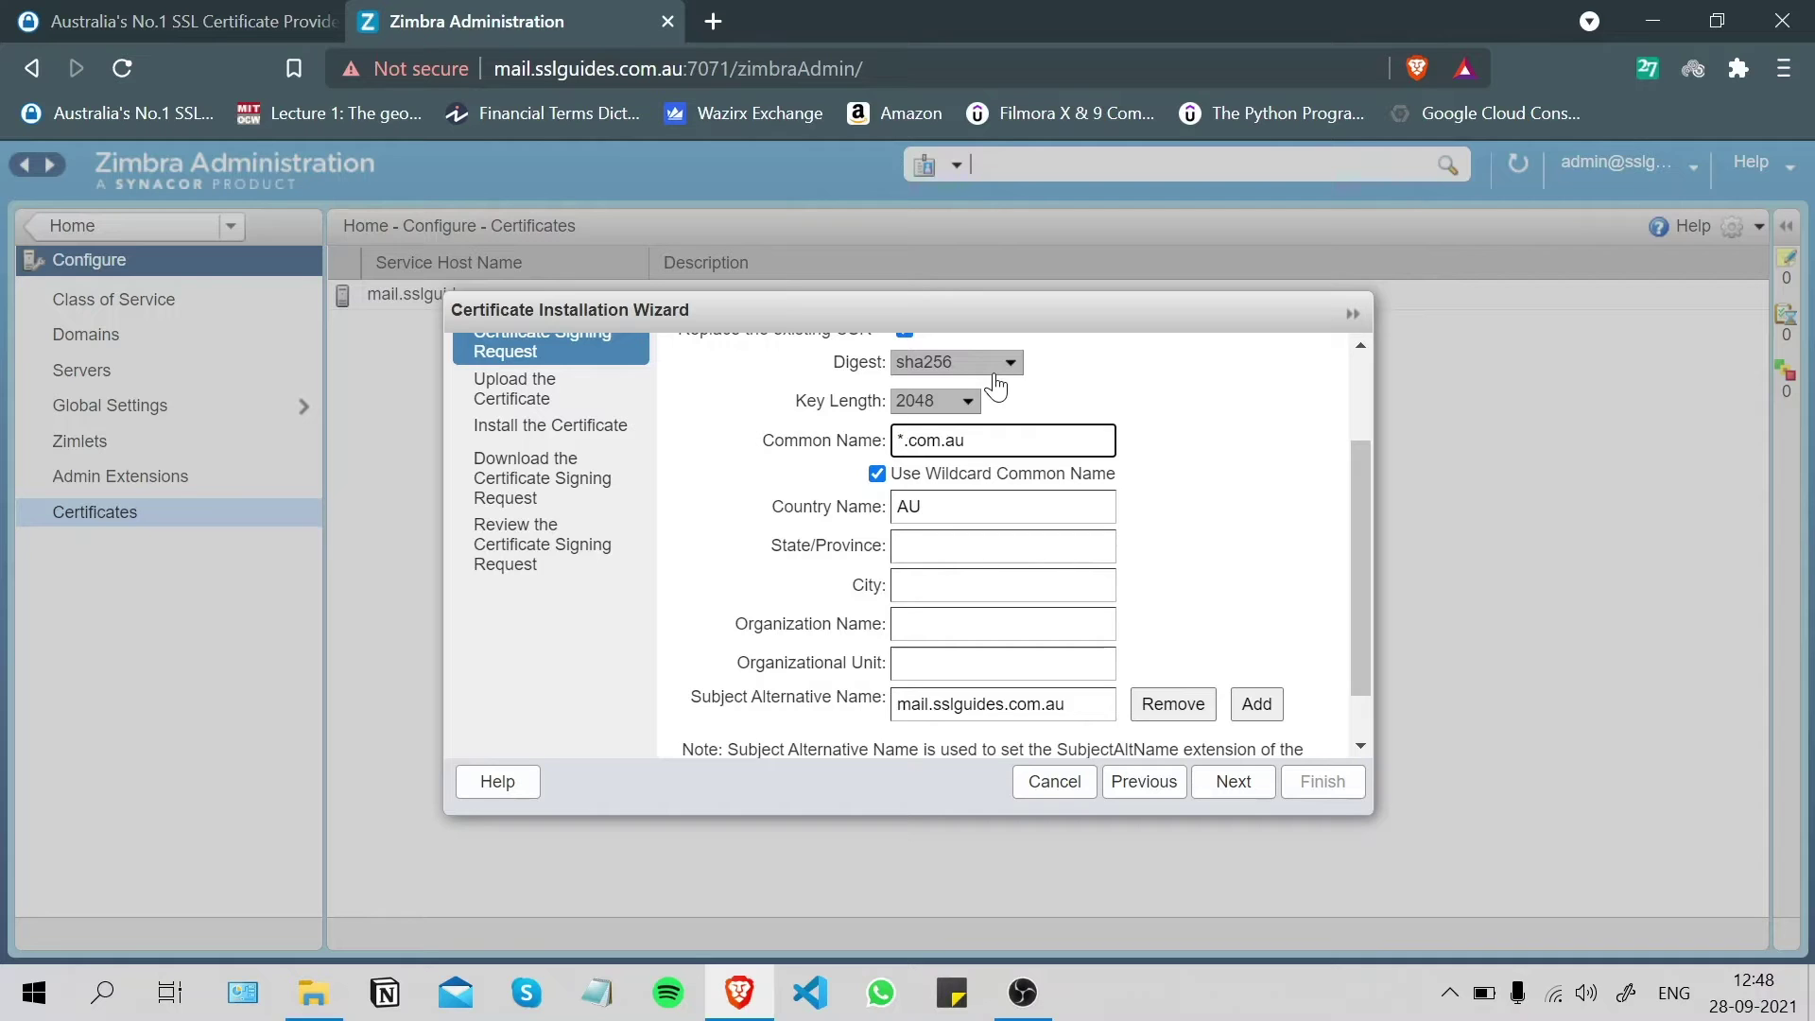
key(BackSpace)
text(mail.sslguides)
key(BackSpace)
key(BackSpace)
key(BackSpace)
key(BackSpace)
key(BackSpace)
key(BackSpace)
key(BackSpace)
key(BackSpace)
key(BackSpace)
text(.sslguides)
click(877, 473)
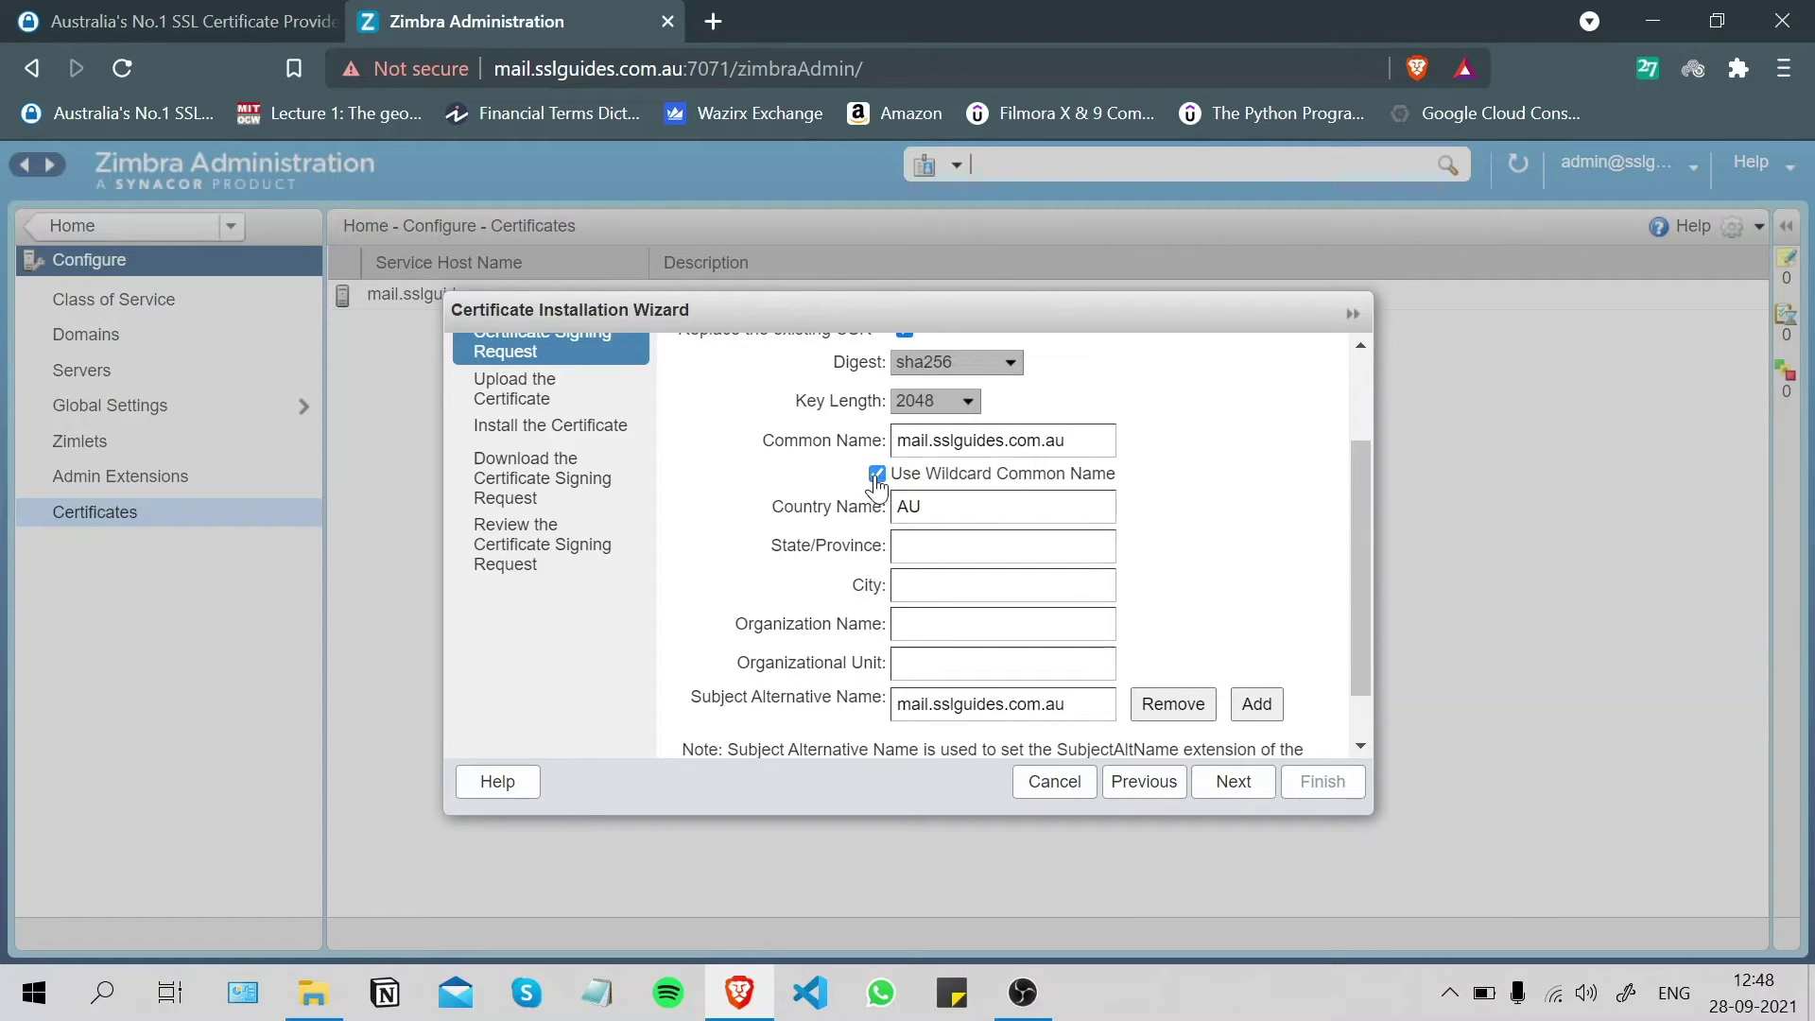
- Fill in state NSW, city Sydney and organization SSLTrust
click(946, 507)
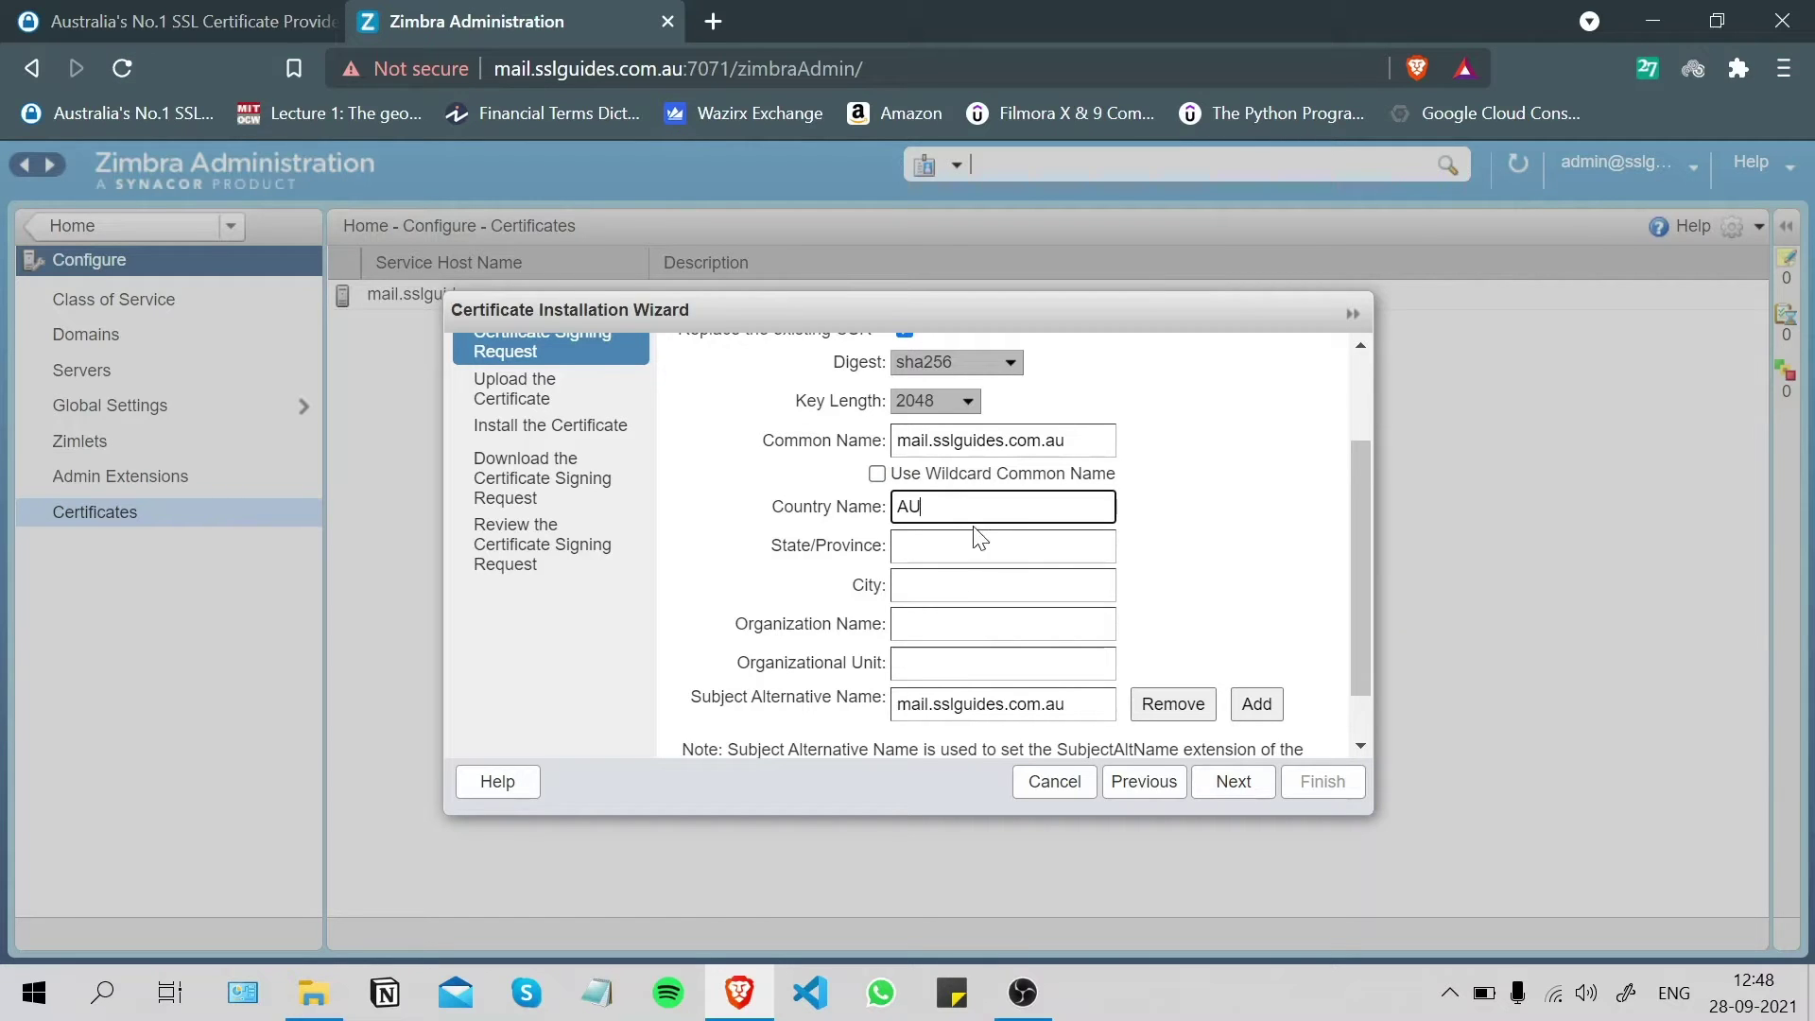
scroll(975, 531, down, 1)
key(Tab)
text(NSW)
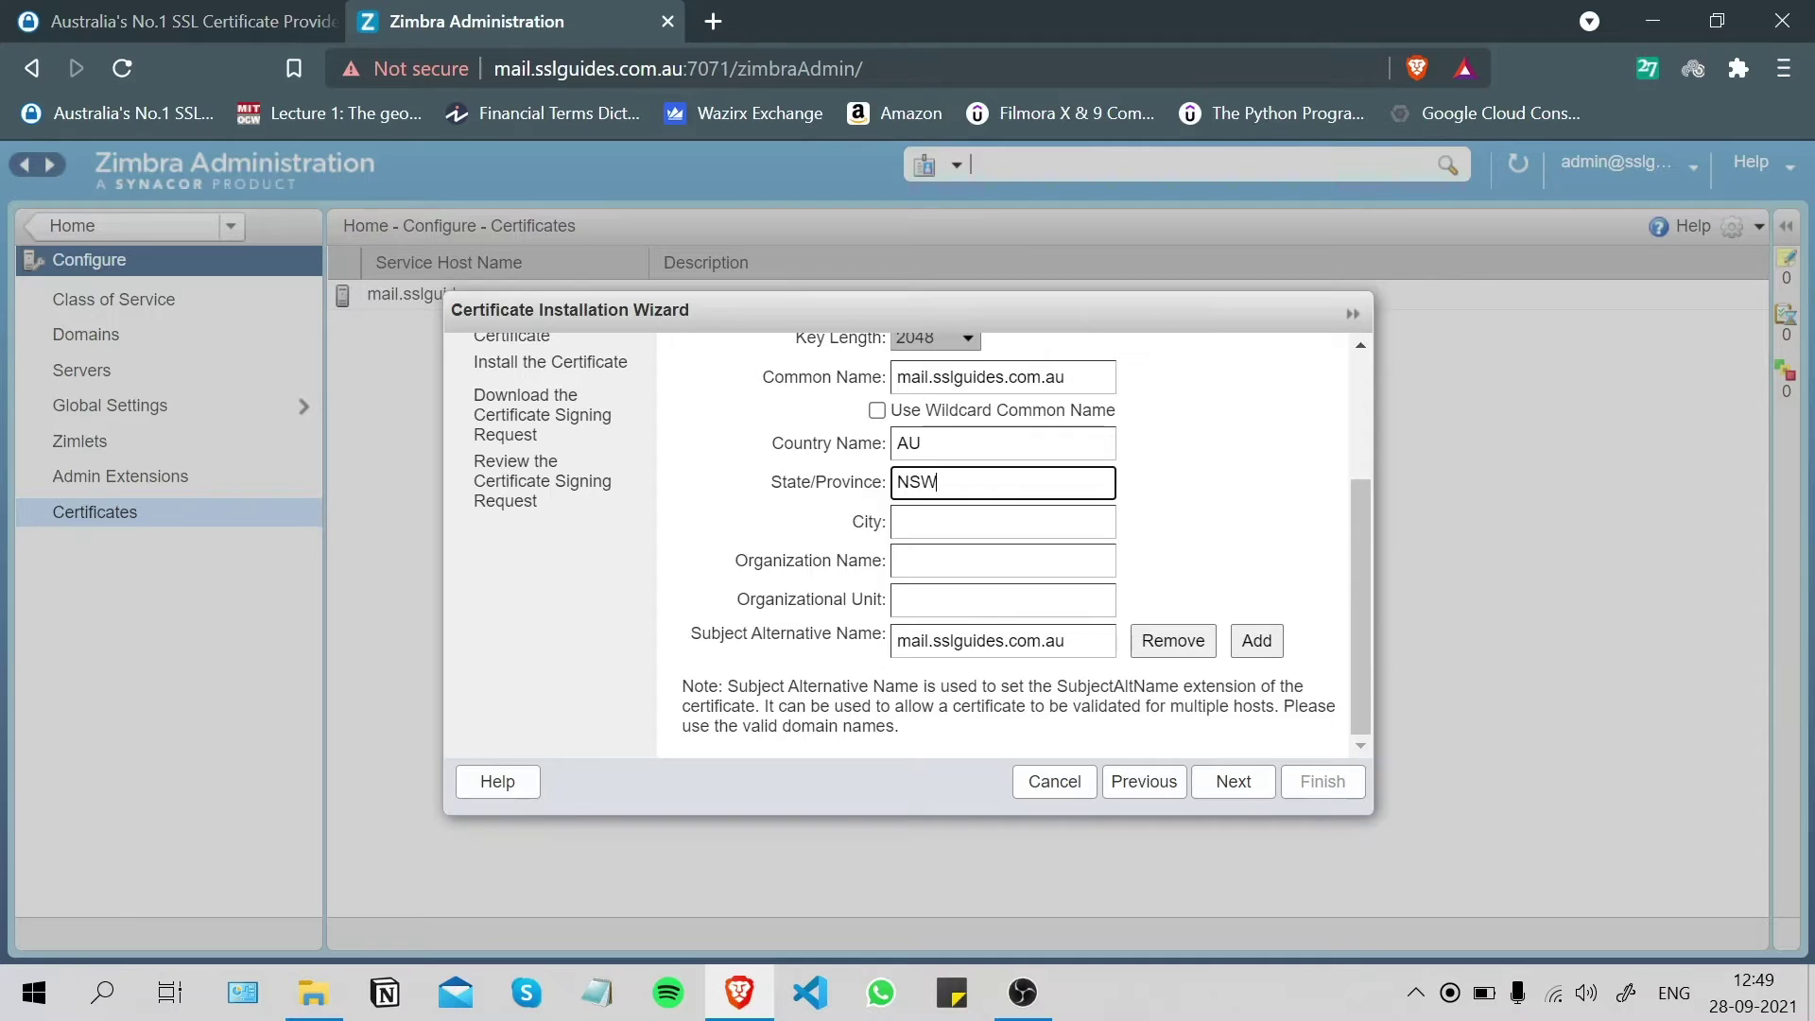
key(Tab)
text(Sydney)
click(940, 561)
text(SSLtrust)
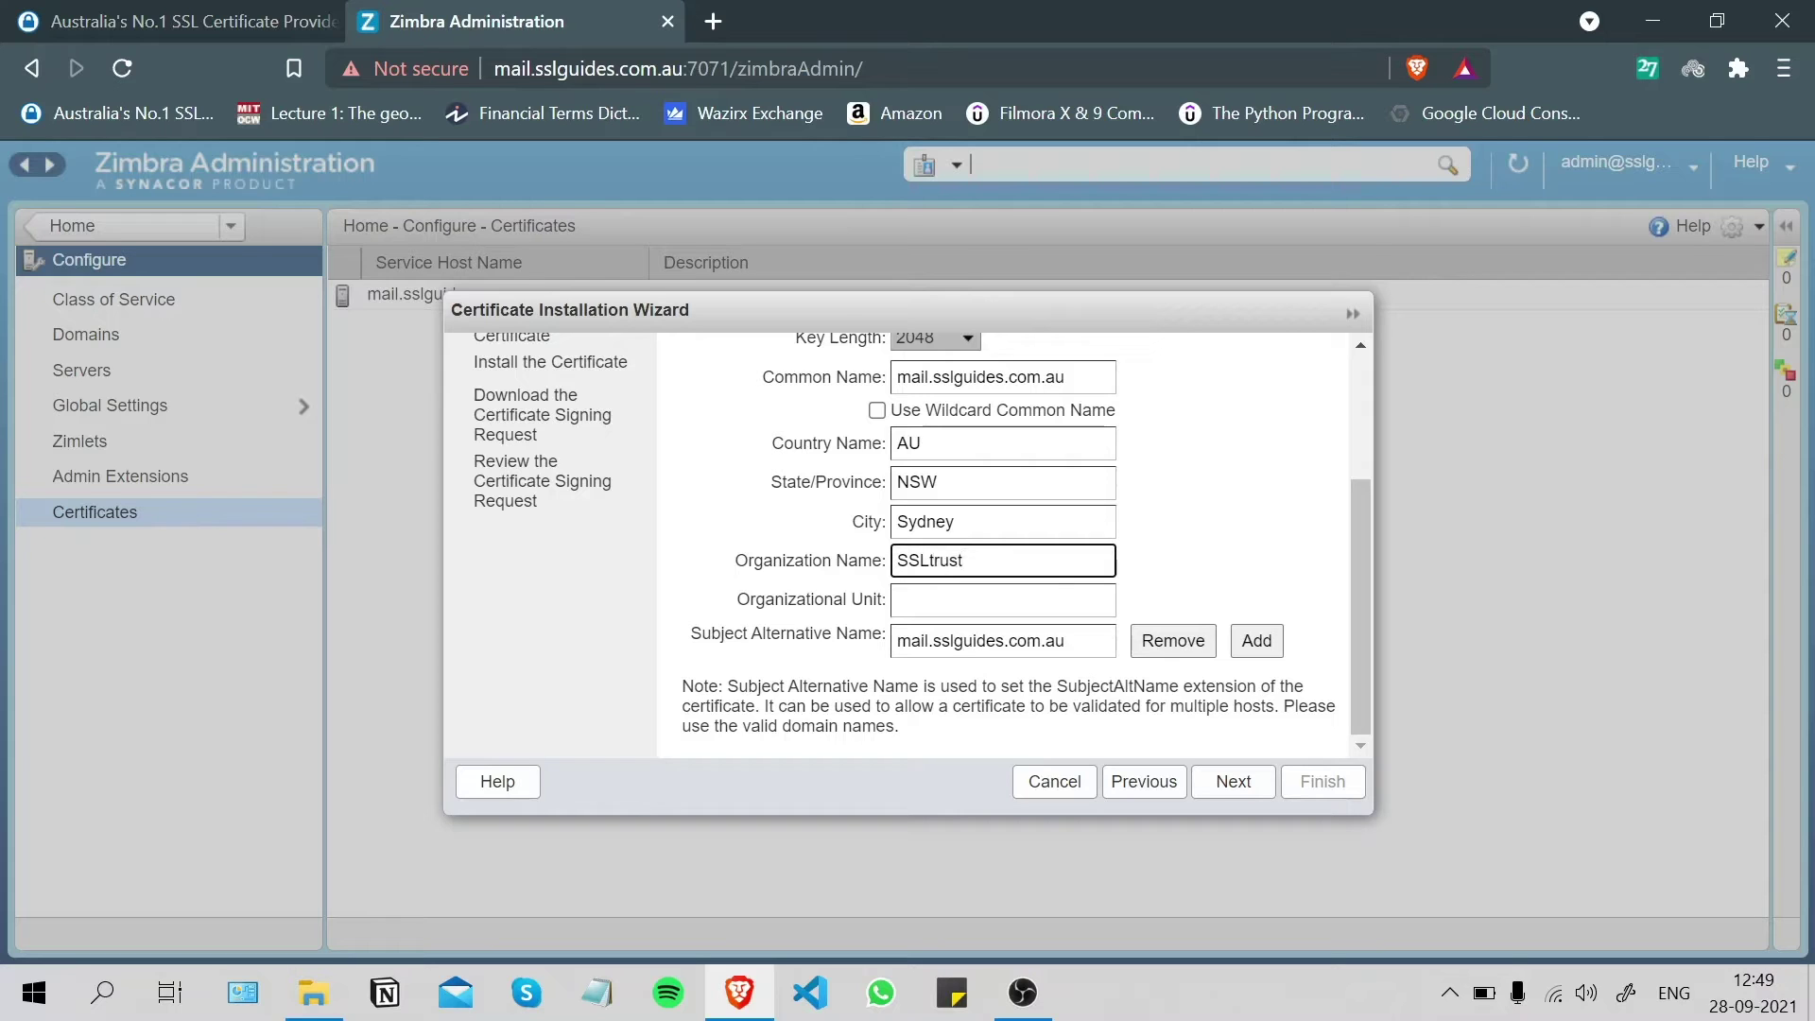
key(Left)
key(Left)
key(Left)
key(Left)
key(BackSpace)
text(T)
click(957, 593)
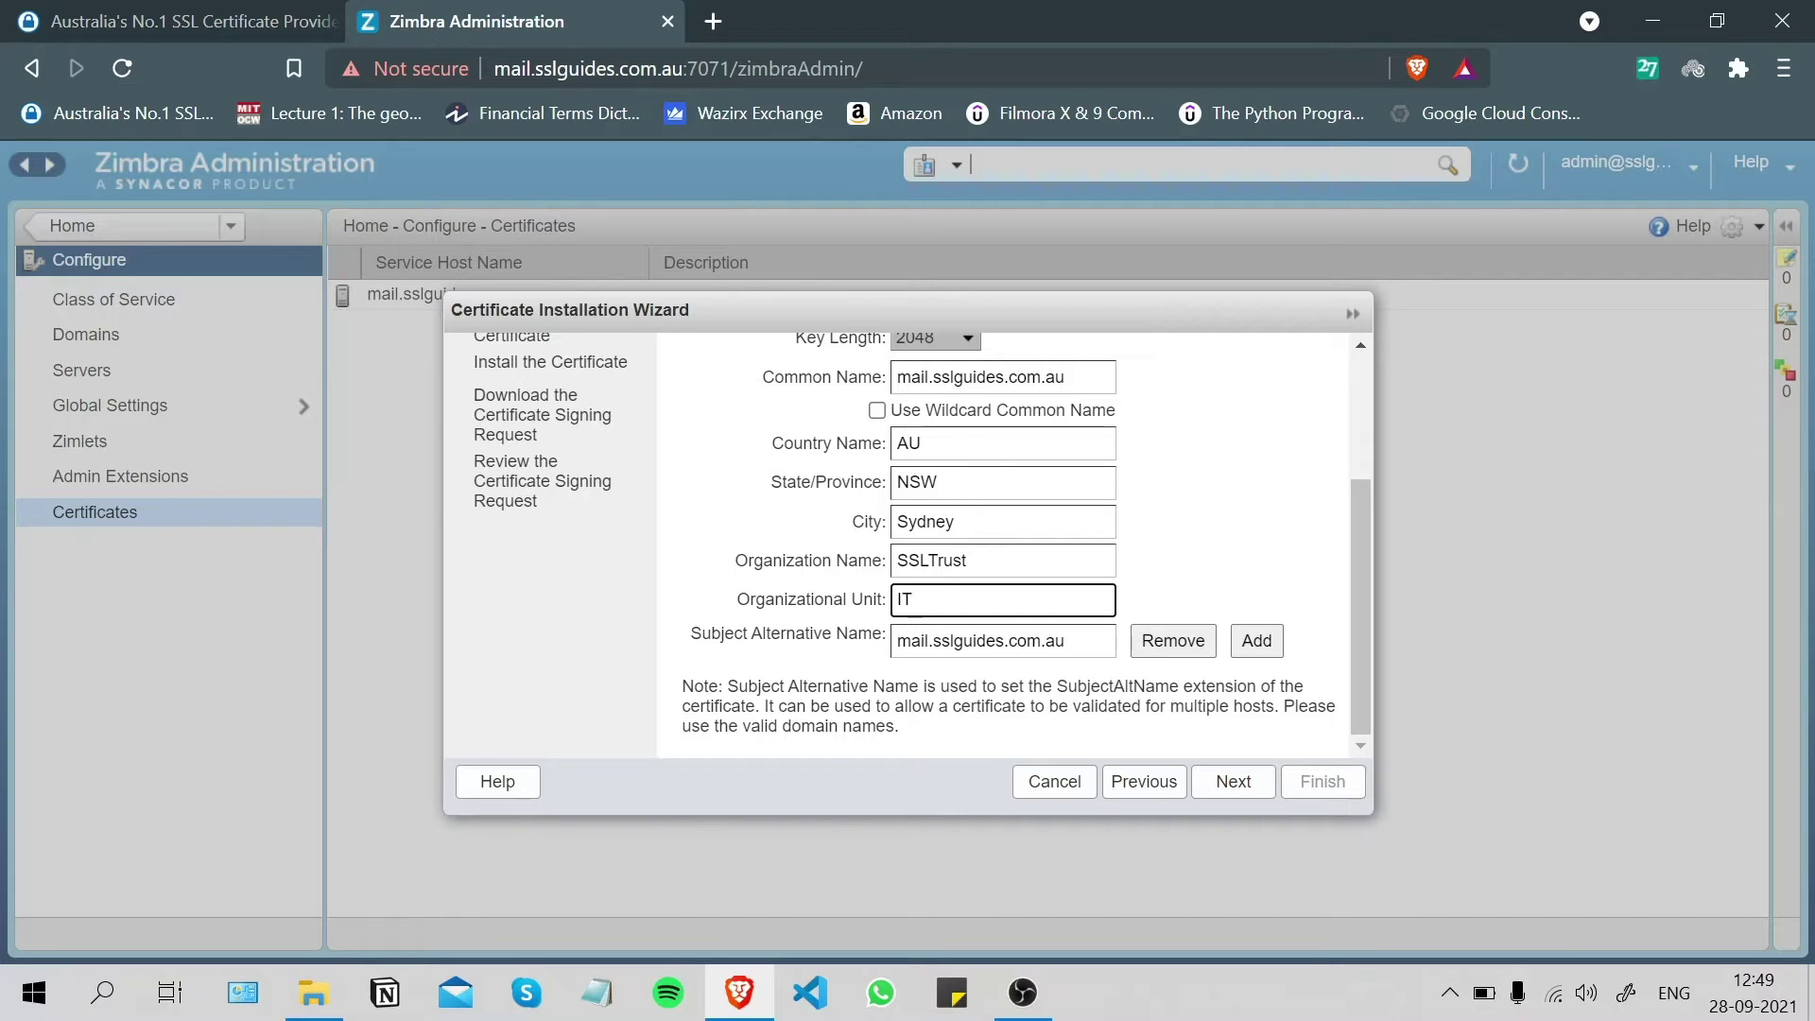
- Remove the subject alternative name entry
click(1154, 643)
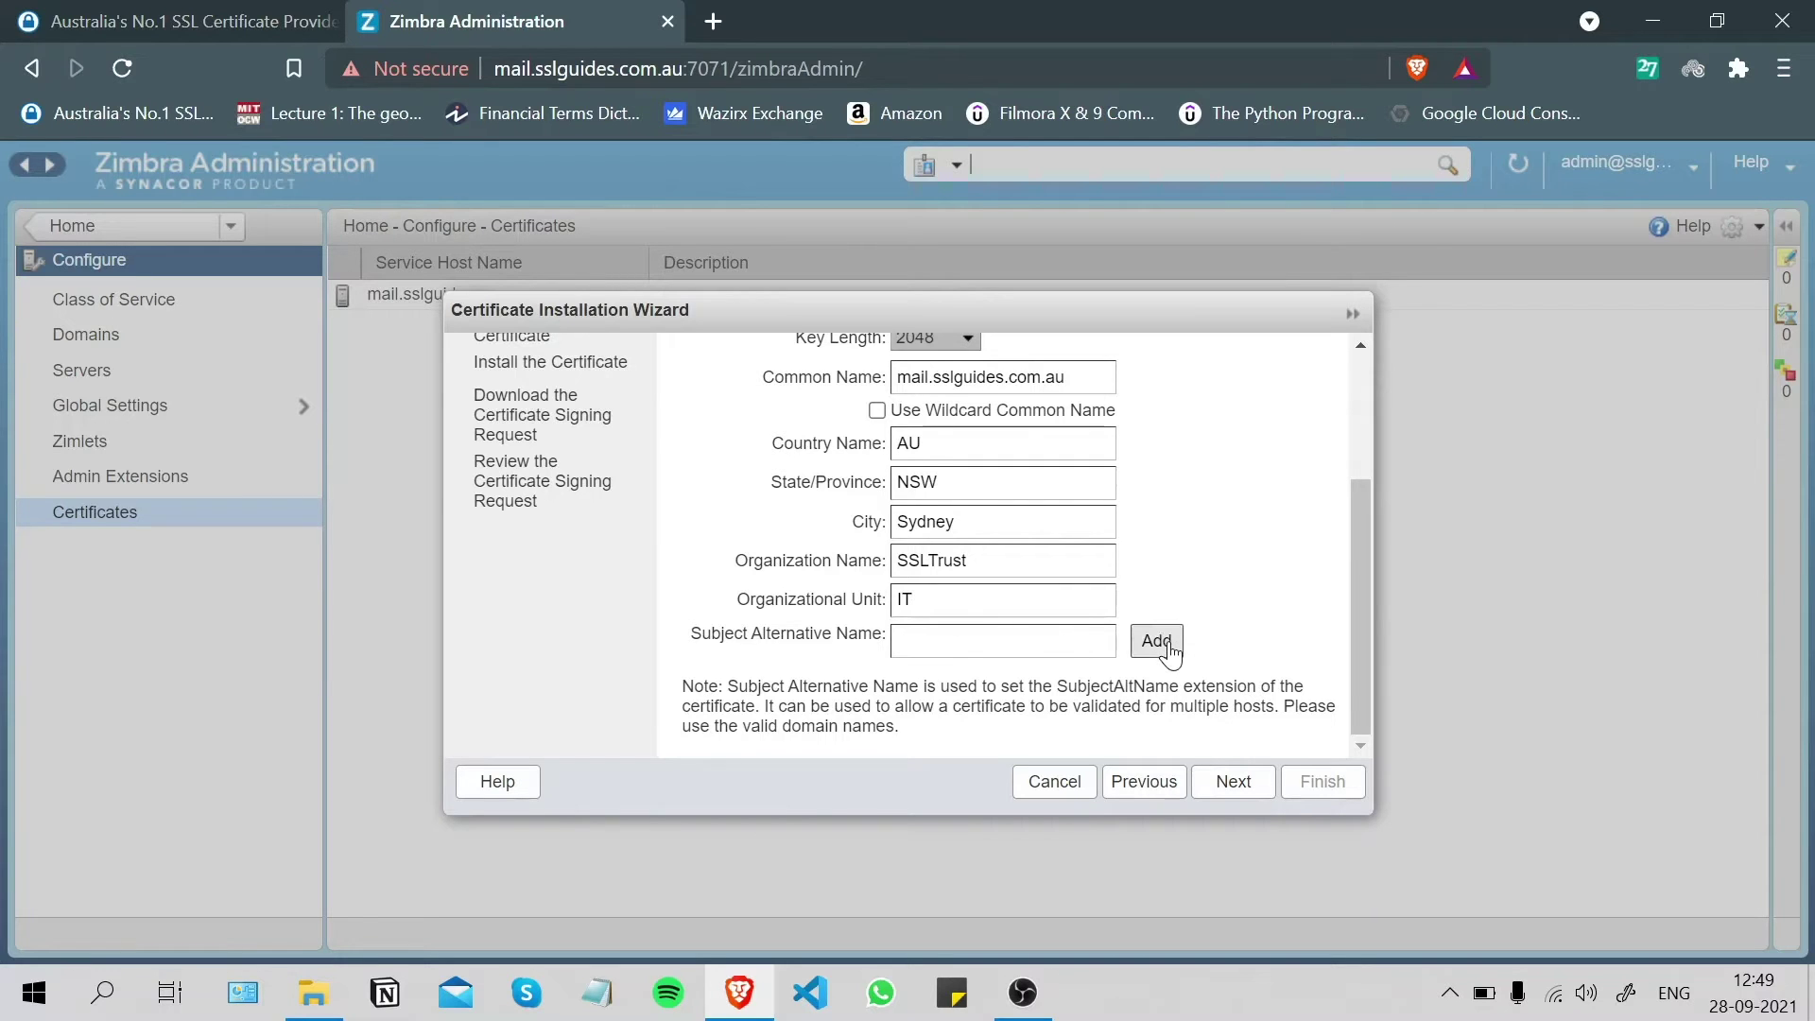
scroll(992, 677, up, 3)
scroll(993, 677, down, 3)
- Submit the request details to generate the CSR
scroll(1224, 559, up, 3)
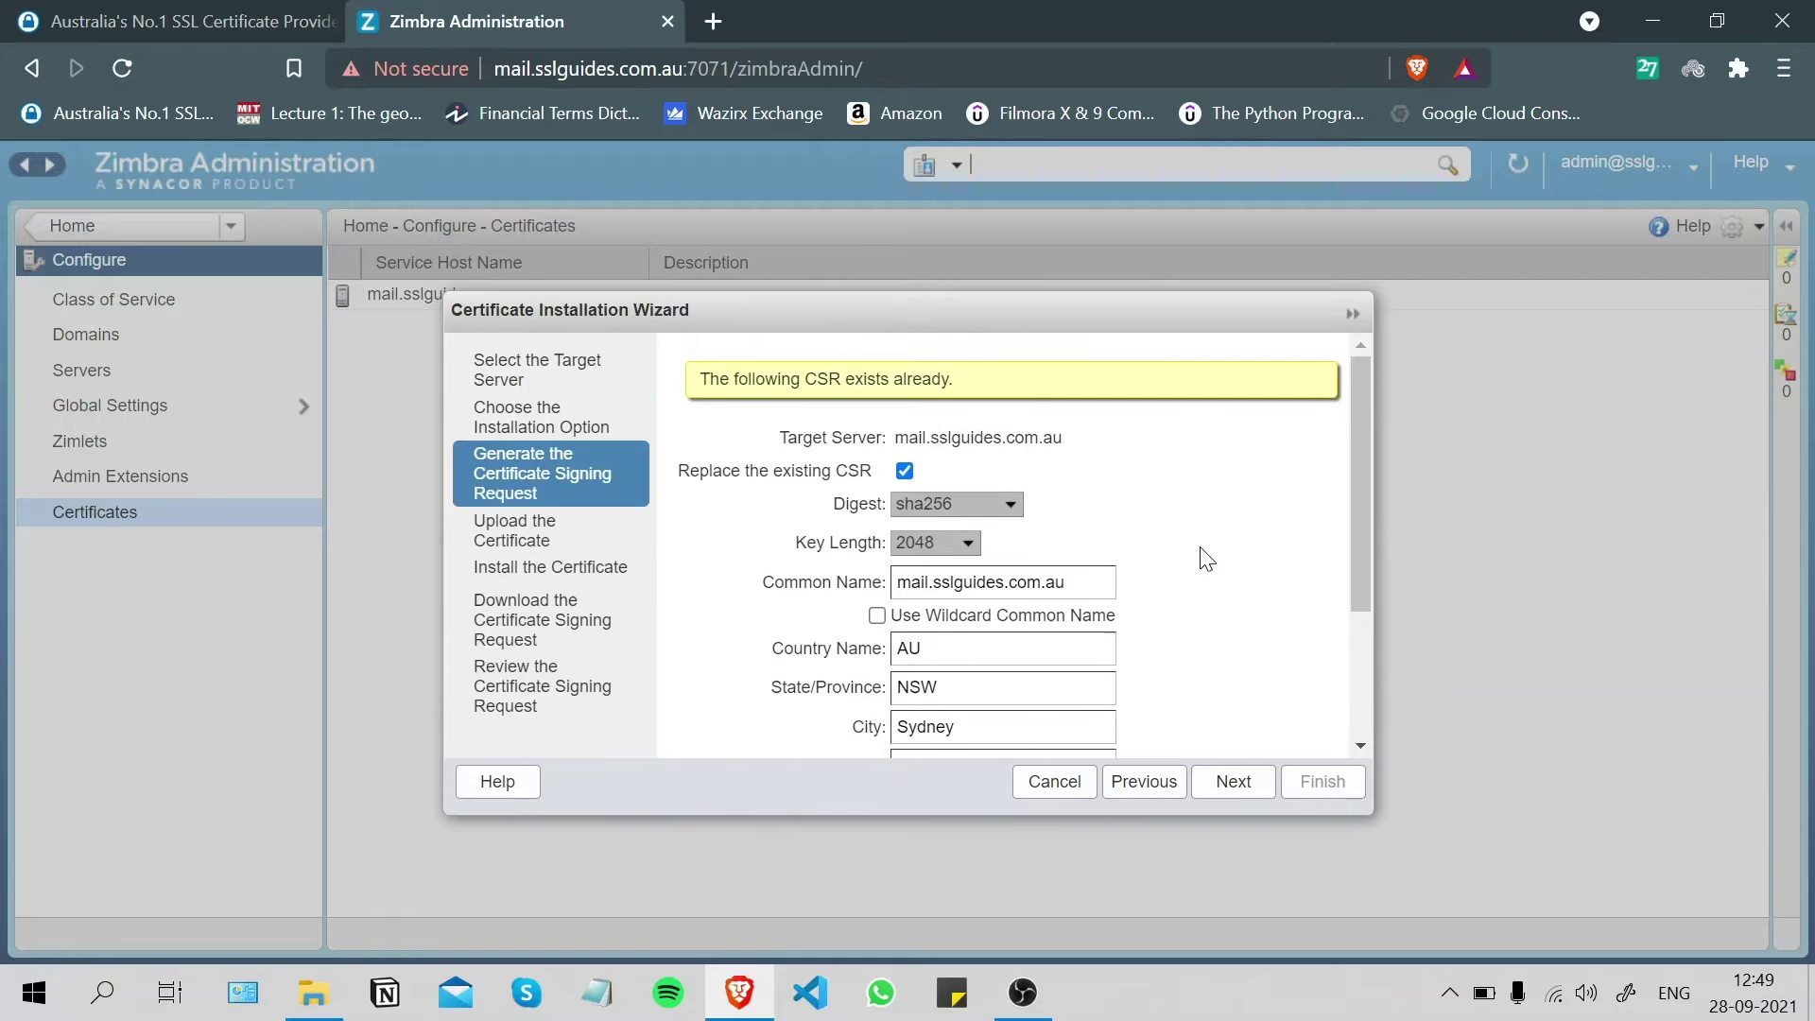
drag(1358, 512, 1277, 579)
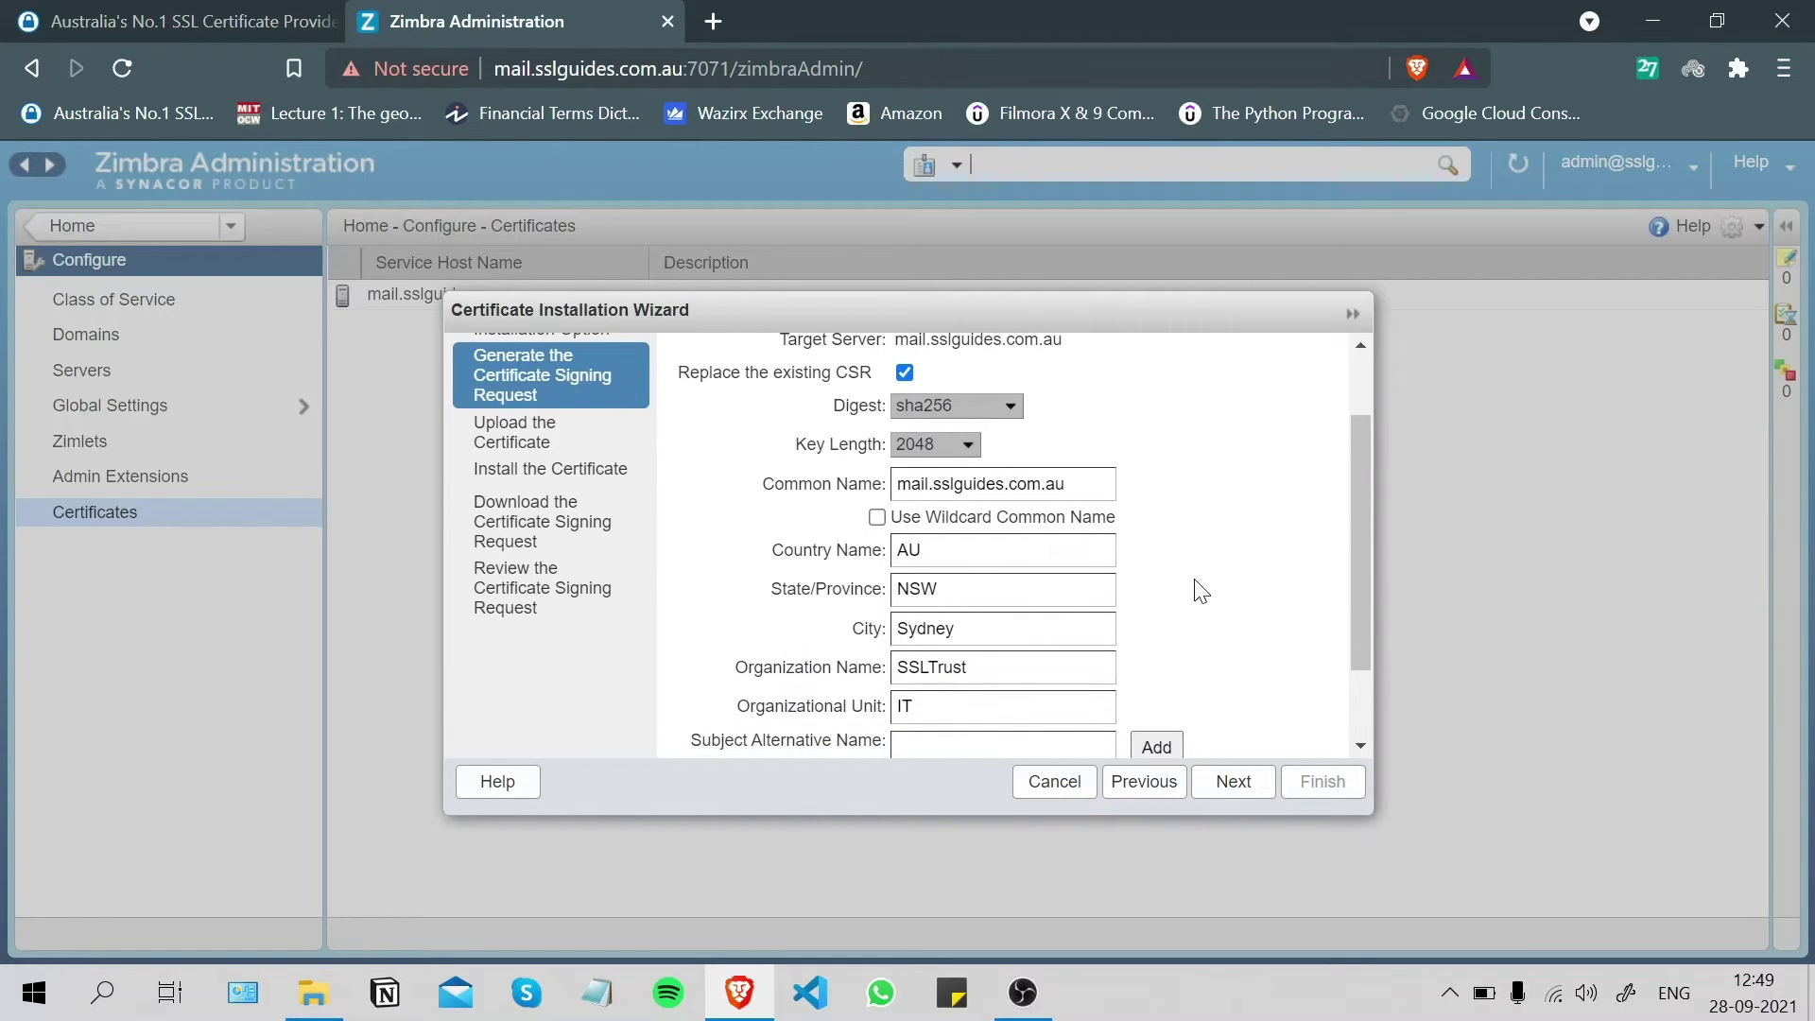
scroll(1197, 579, up, 2)
scroll(1195, 580, down, 3)
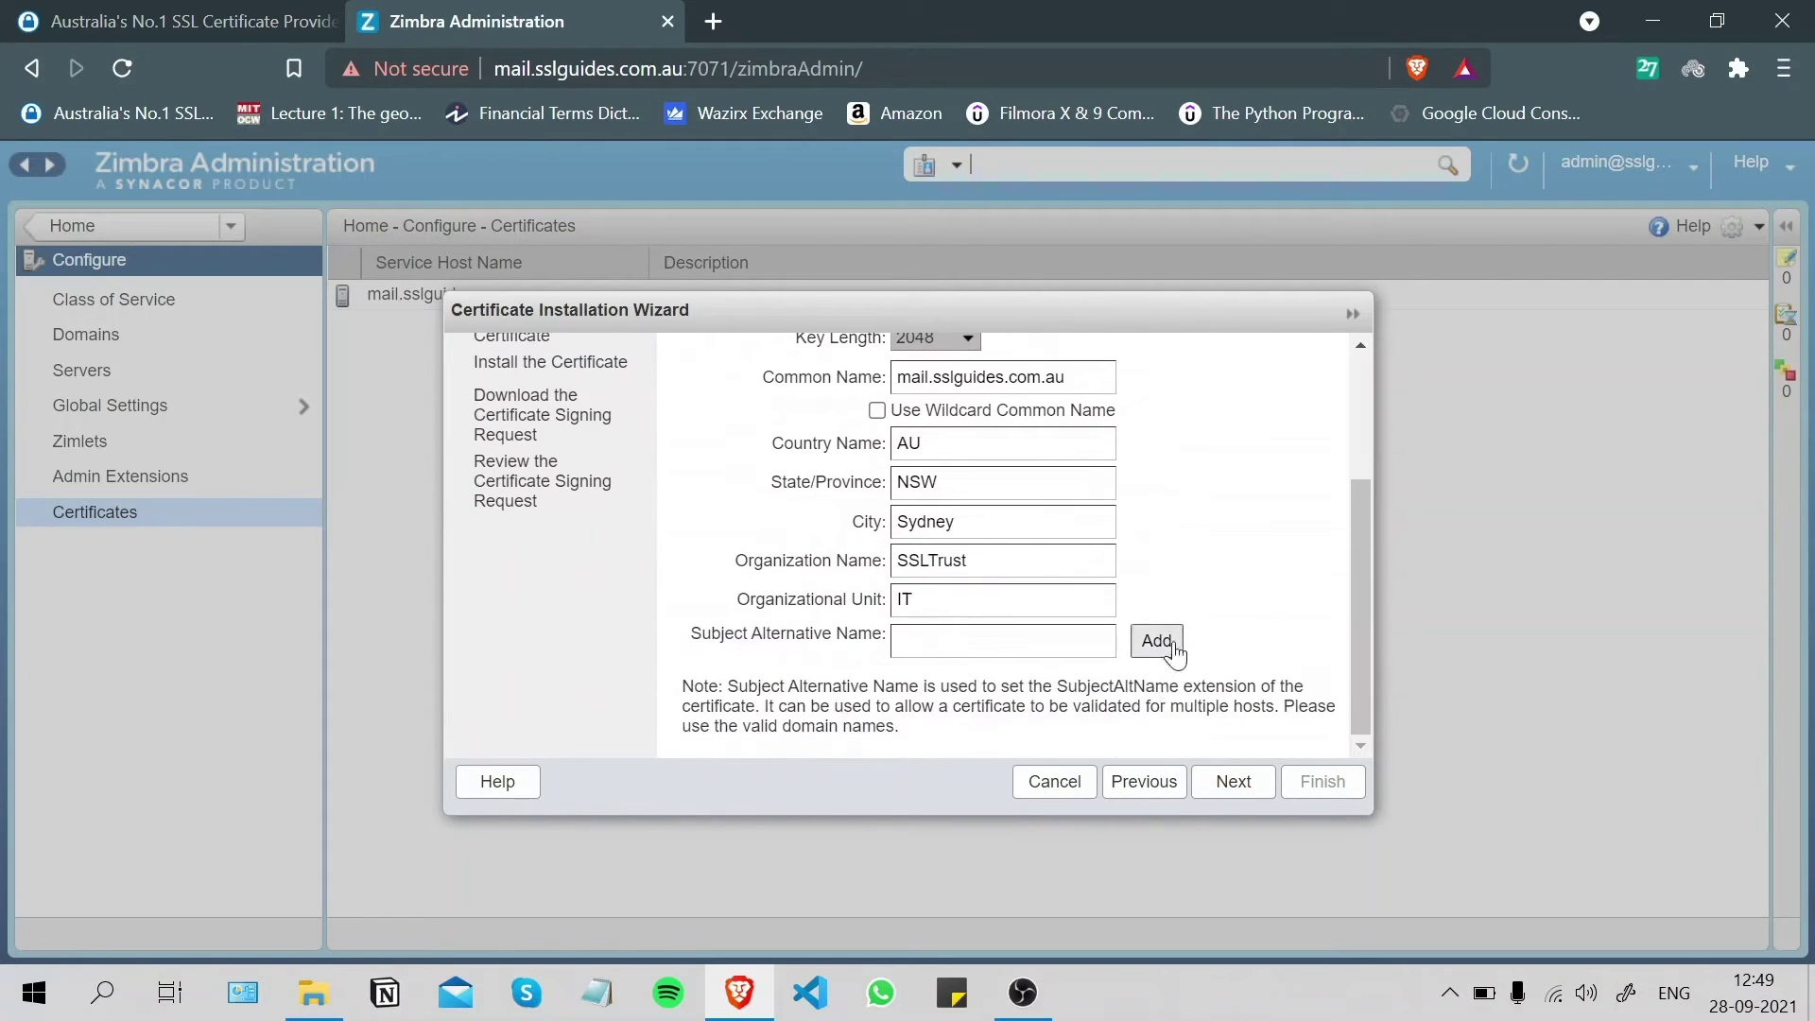
click(1227, 788)
click(1264, 781)
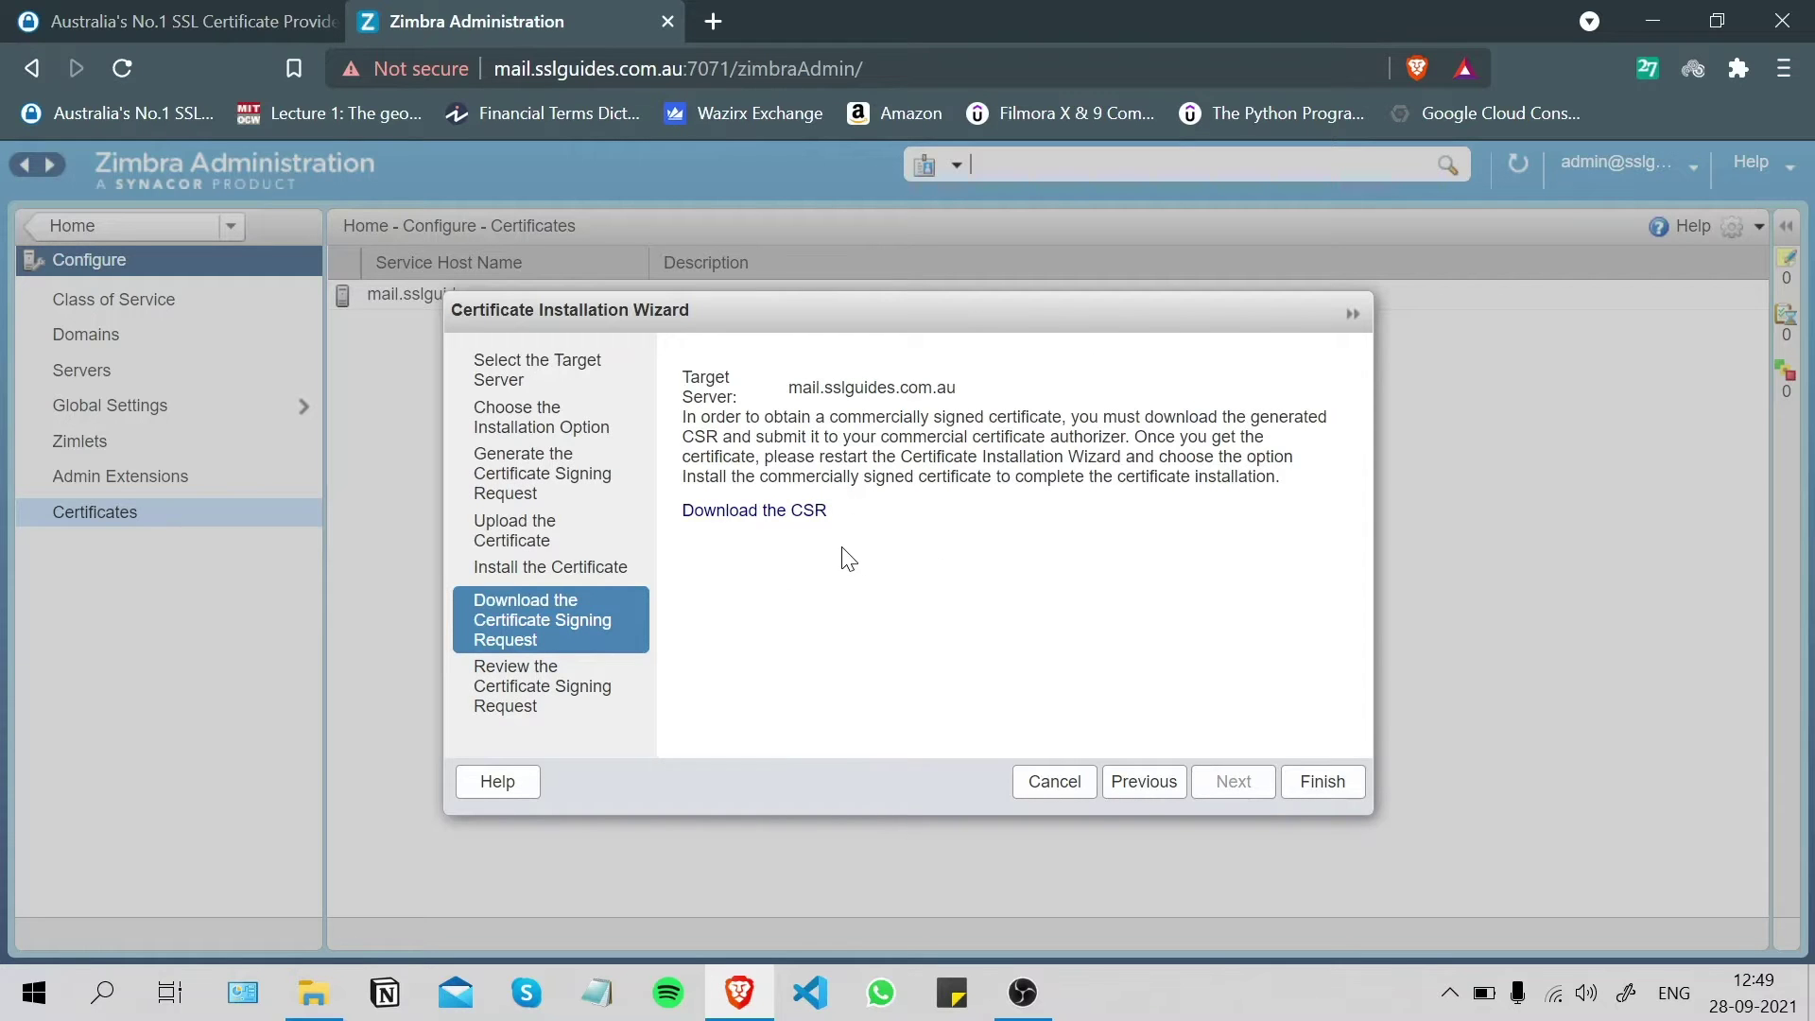
- Download the CSR and save it to the Desktop as sslguides-csr
click(772, 512)
click(778, 511)
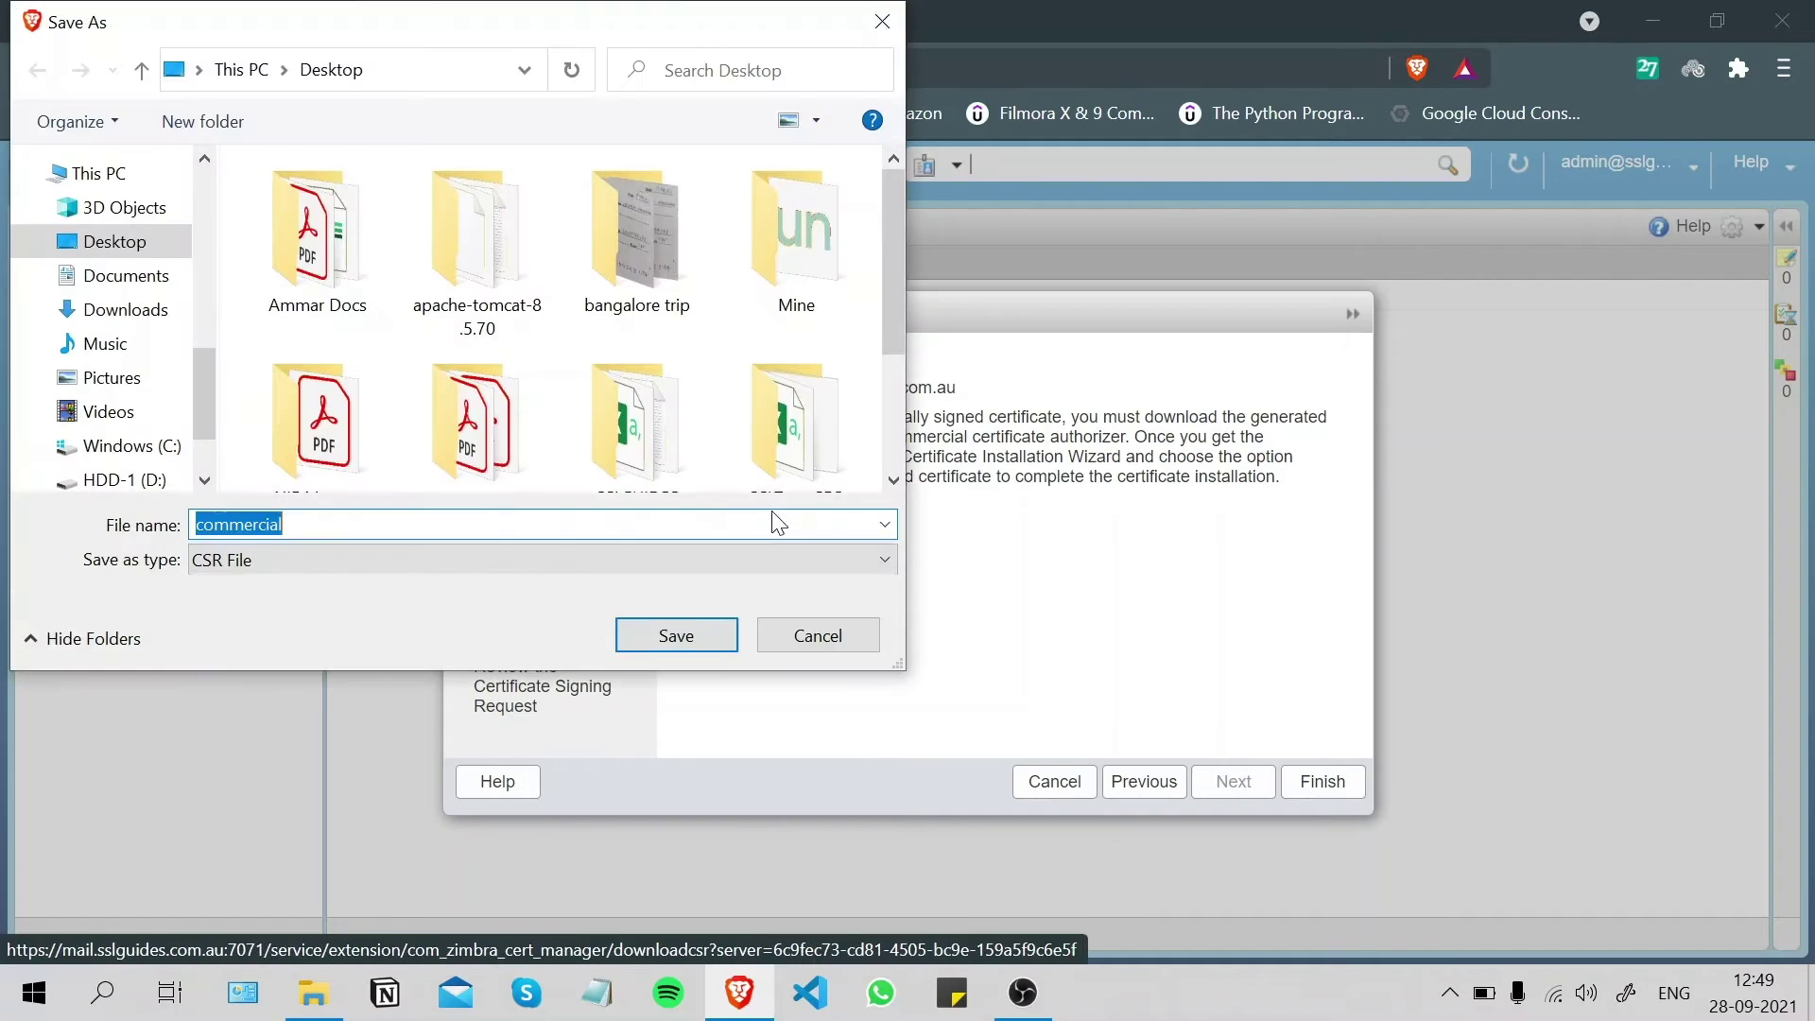
key(BackSpace)
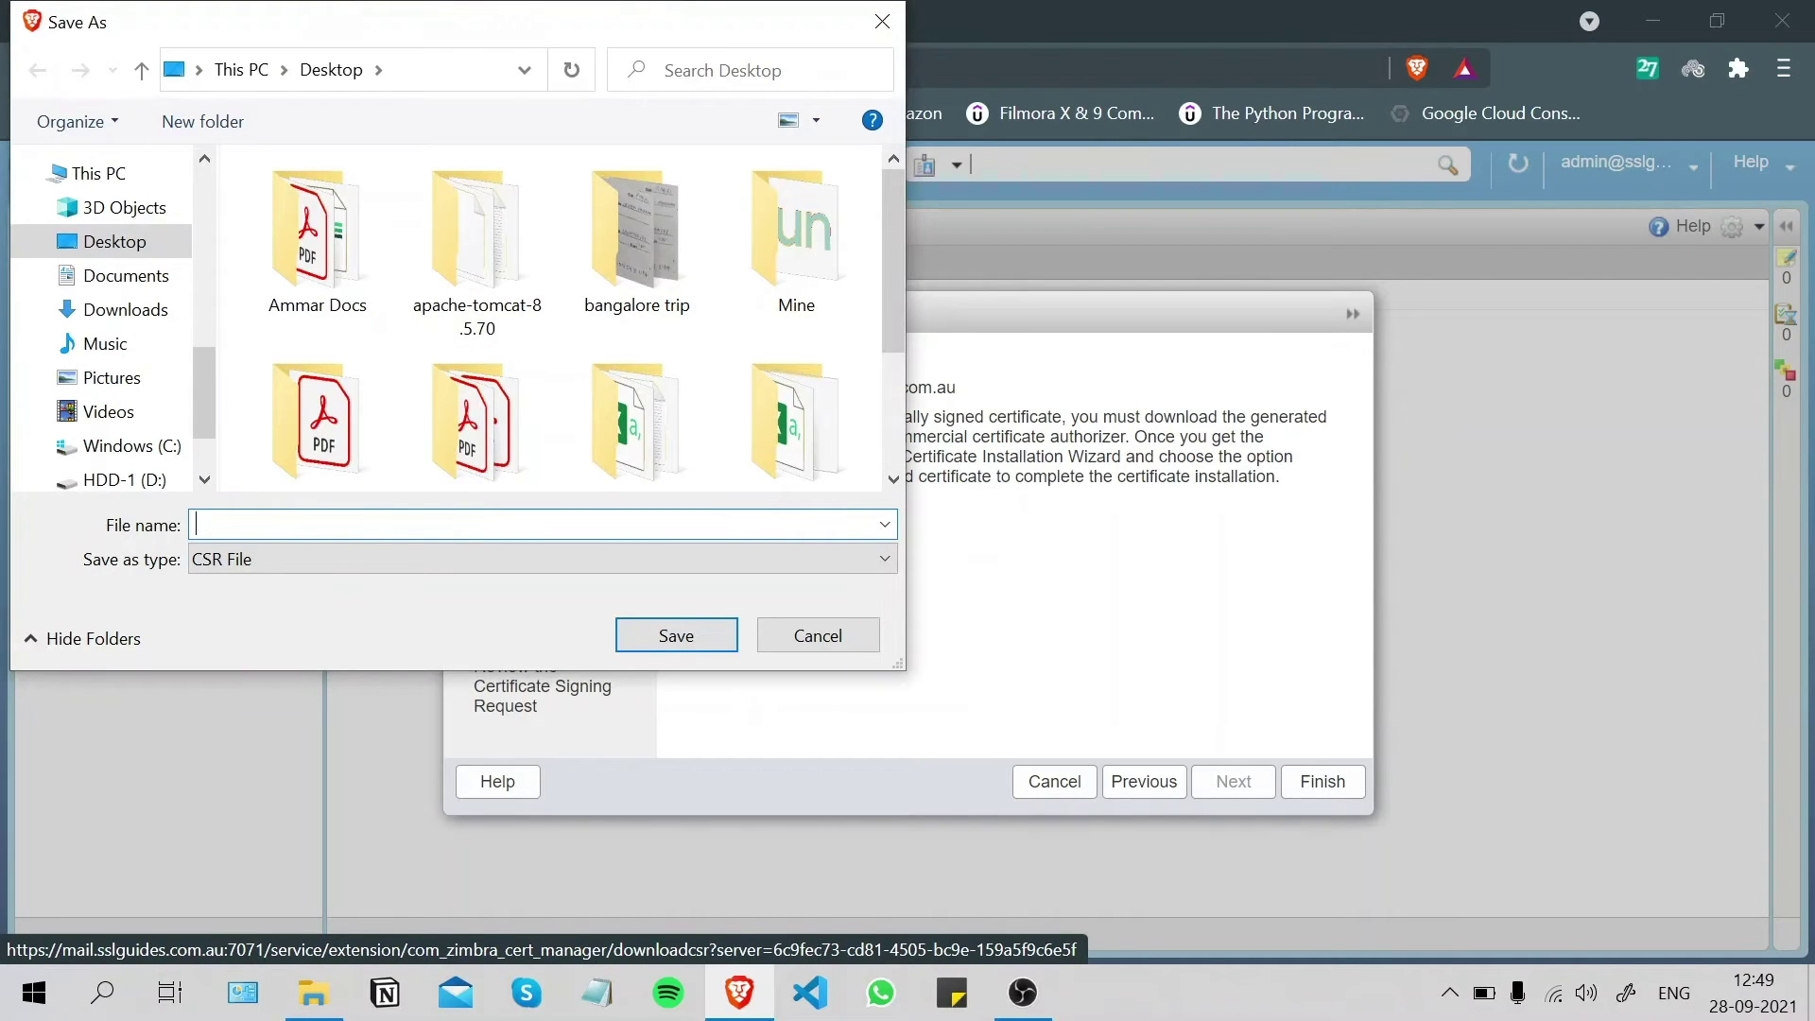
text(sslguides-csr)
click(648, 634)
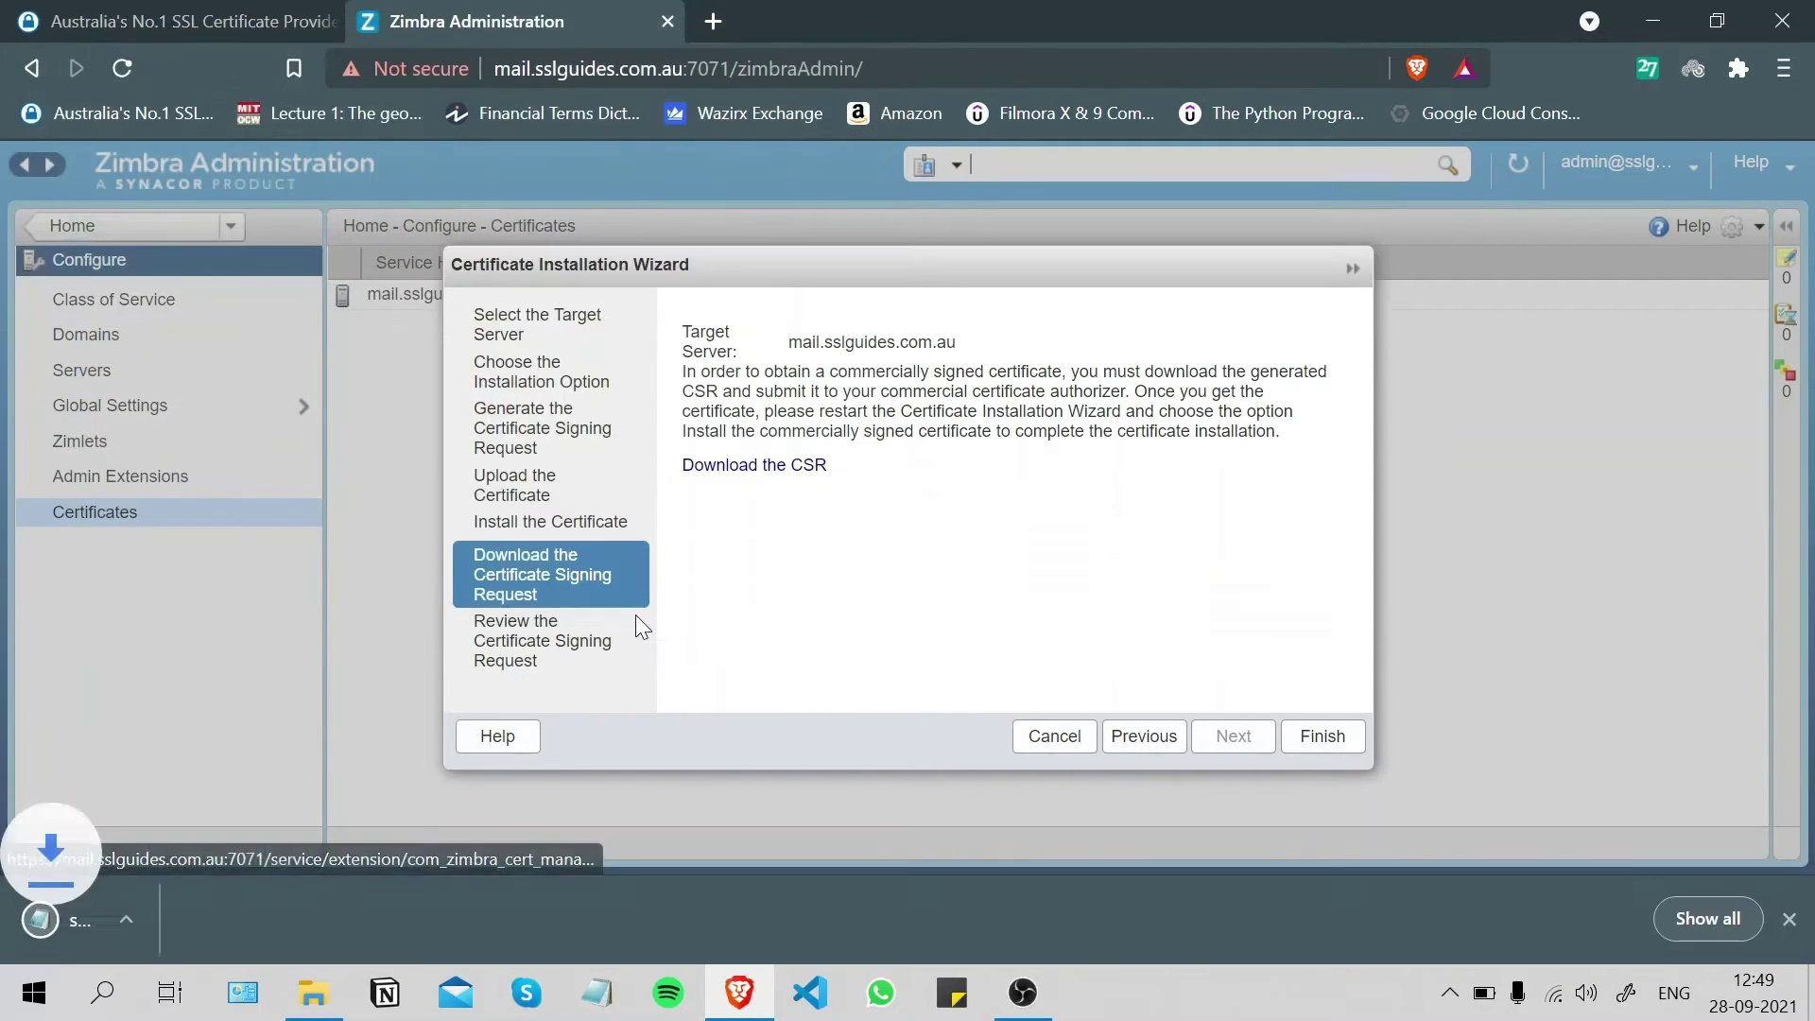
- Open sslguides-csr.csr in Notepad and look through the certificate request text
click(144, 911)
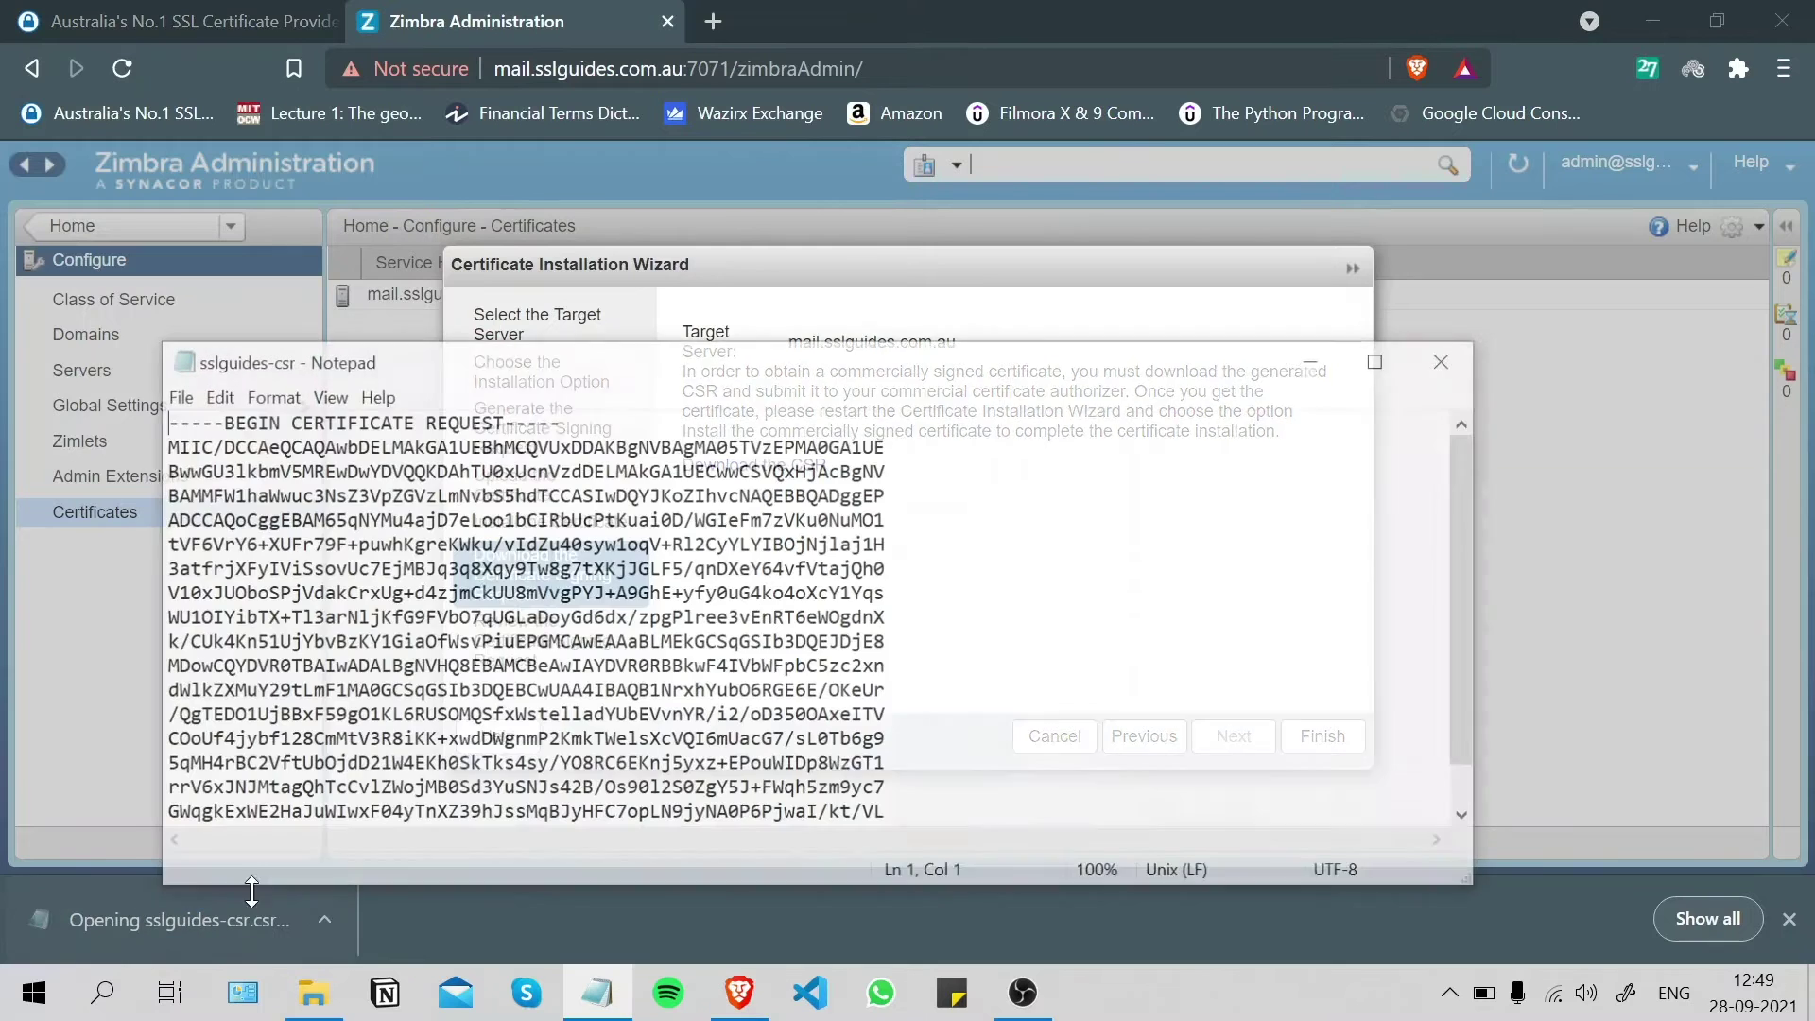
scroll(809, 615, down, 5)
scroll(809, 615, up, 5)
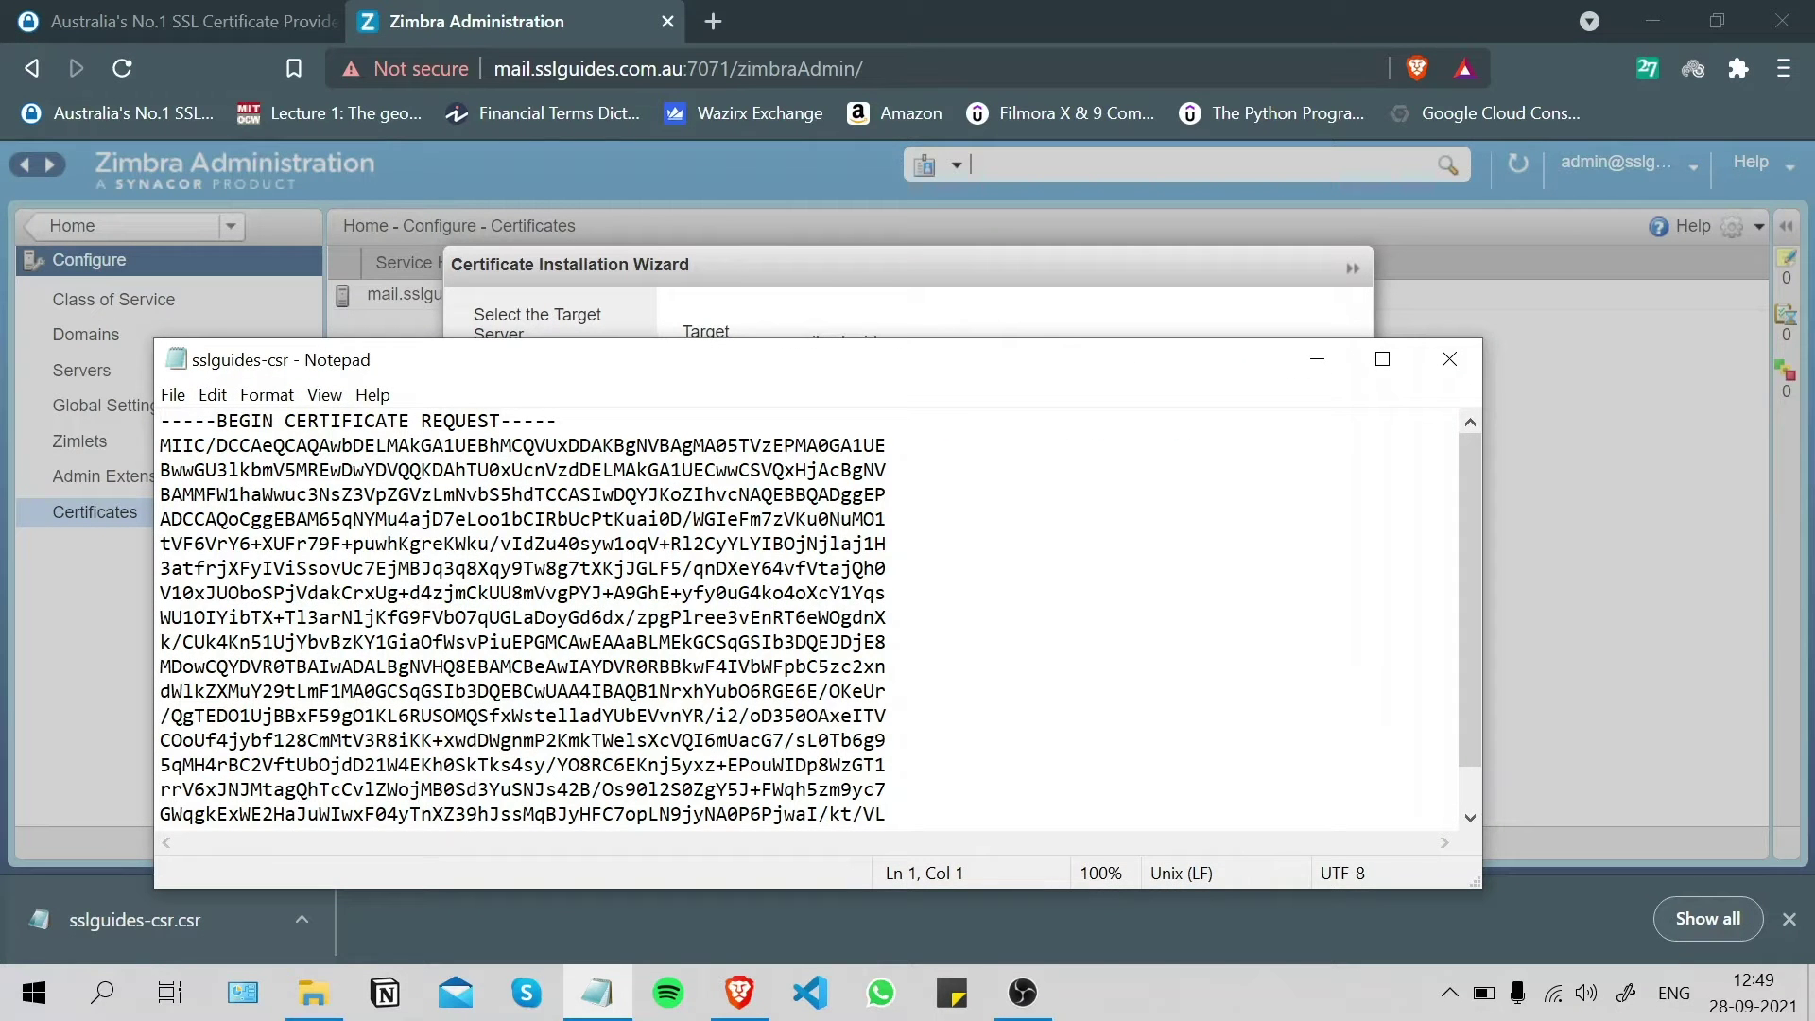
key(shift+Down)
click(364, 444)
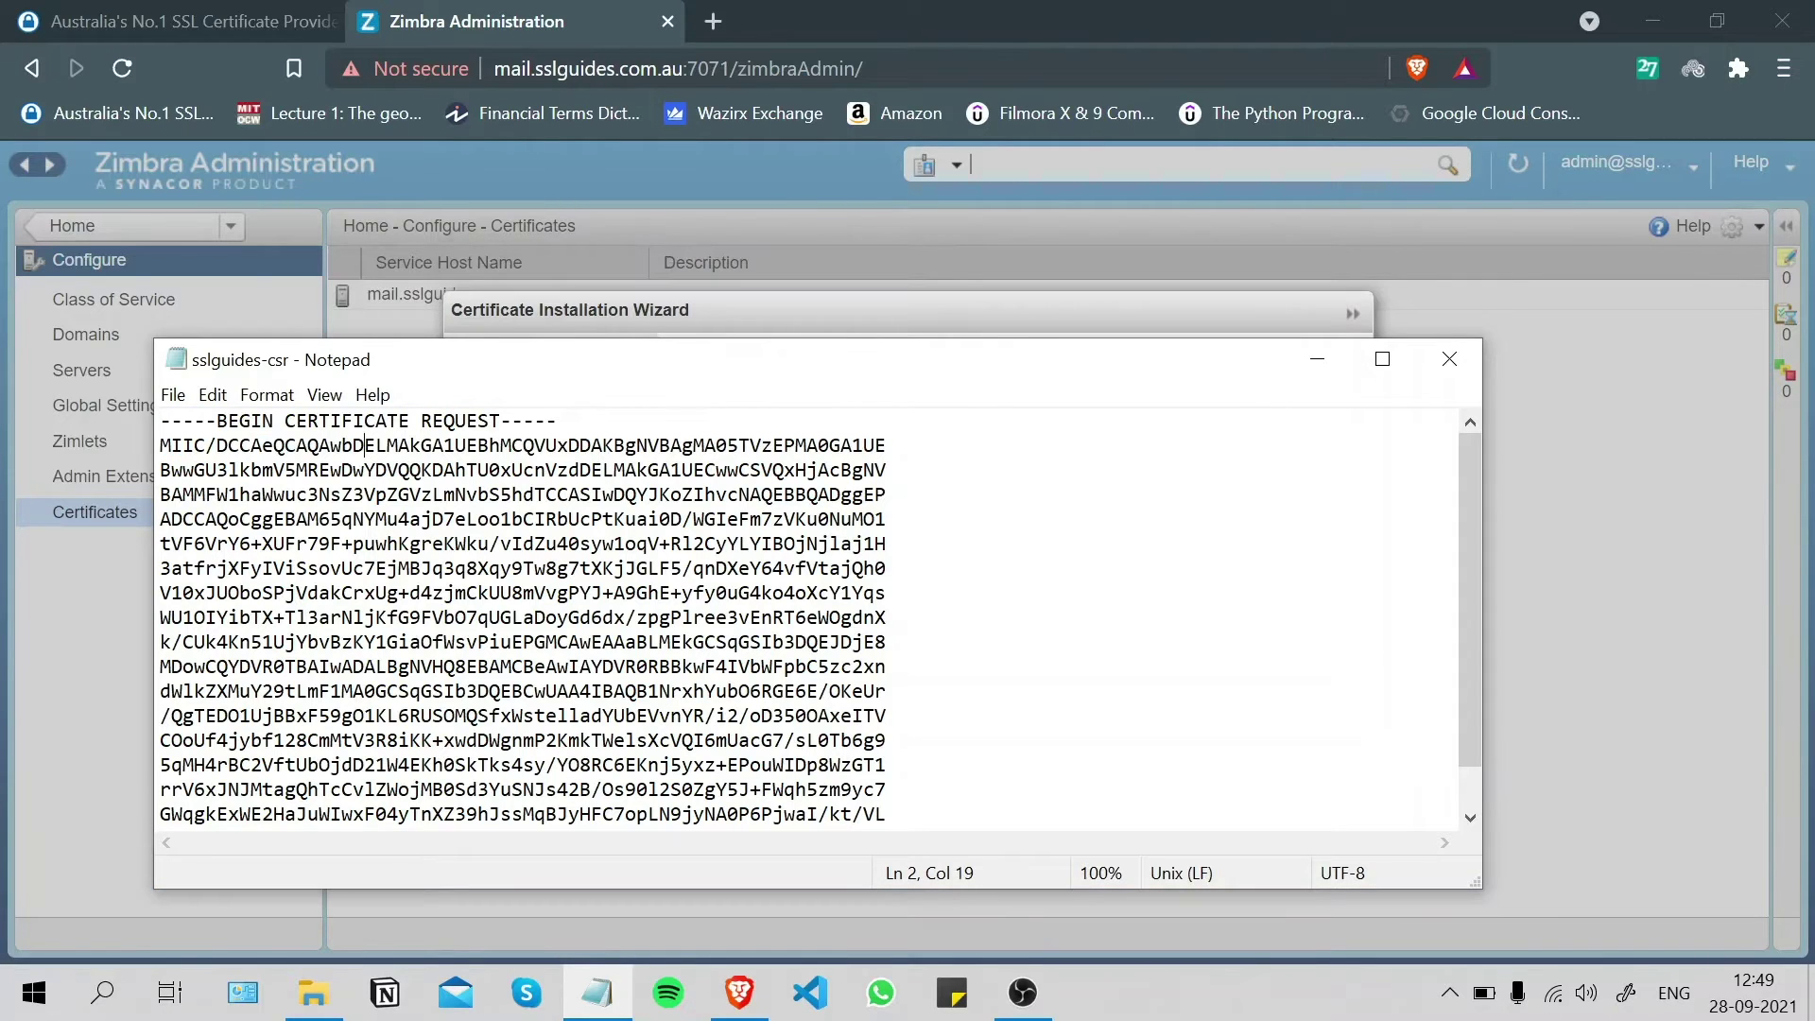
scroll(808, 614, down, 5)
scroll(808, 614, up, 5)
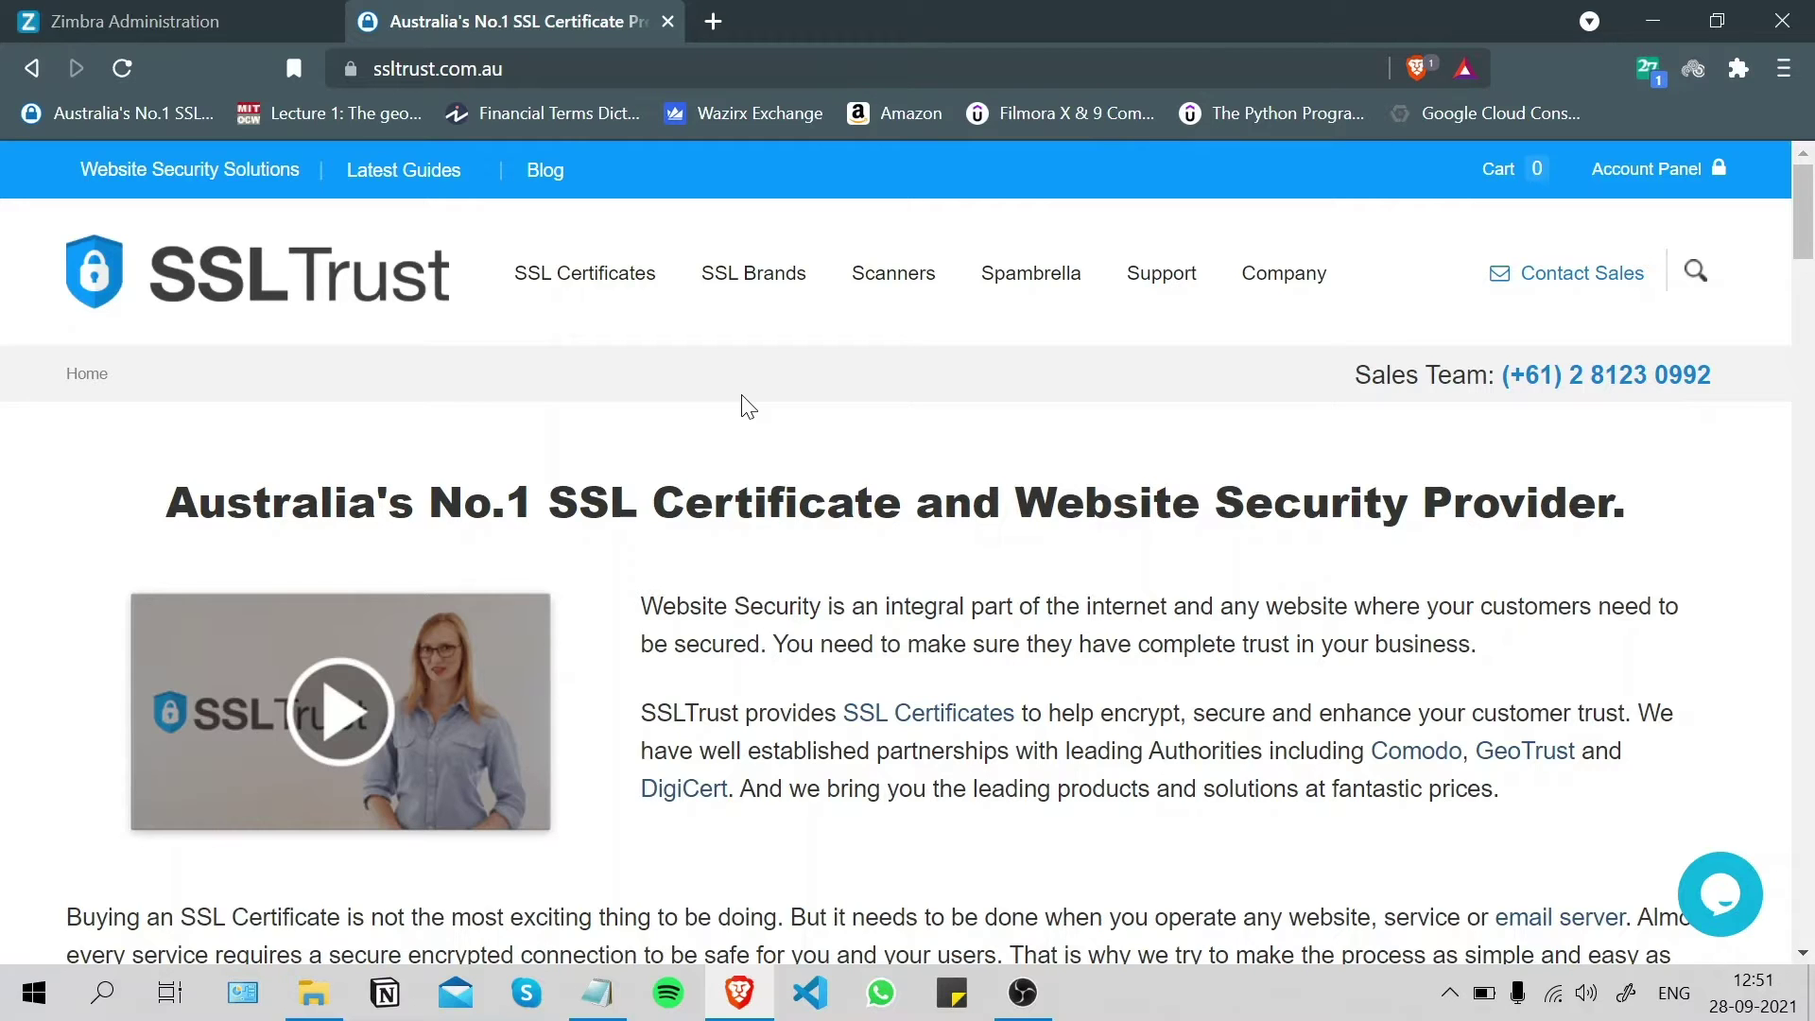
- Browse the Multi-Domain SSL certificates and open the Comodo PositiveSSL Multi-Domain product
mouse_move(591, 284)
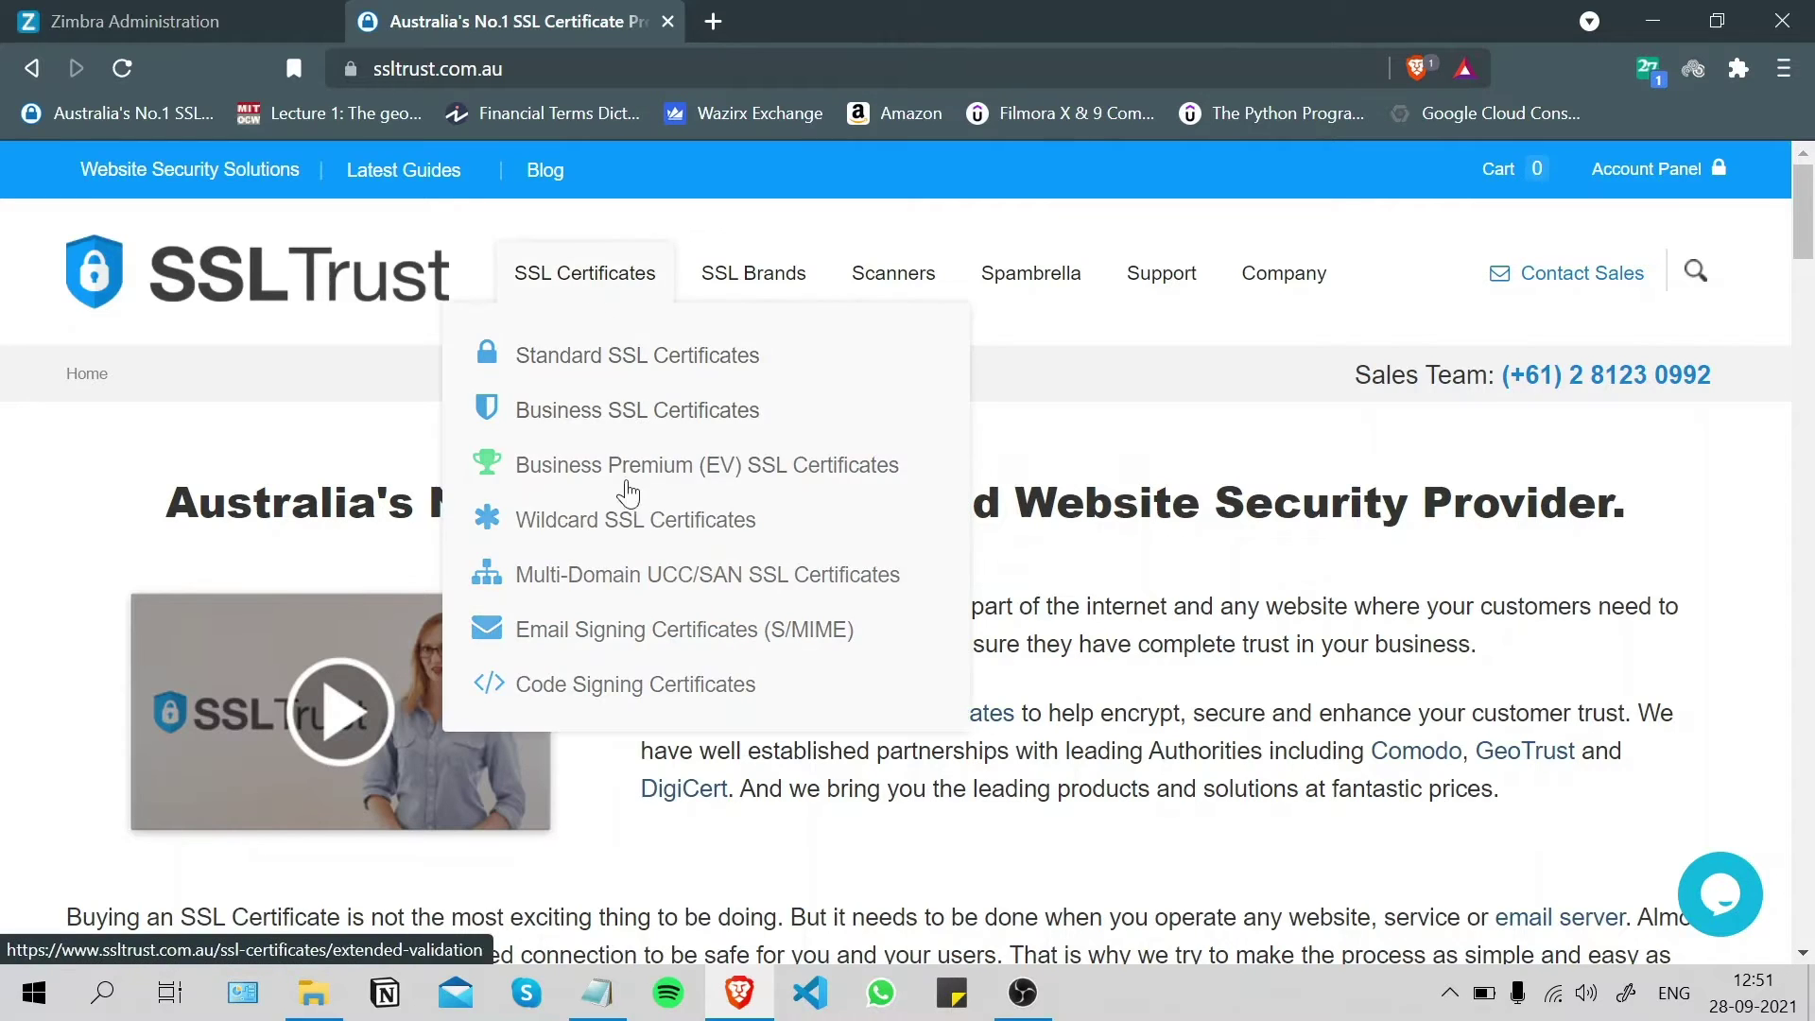
click(625, 590)
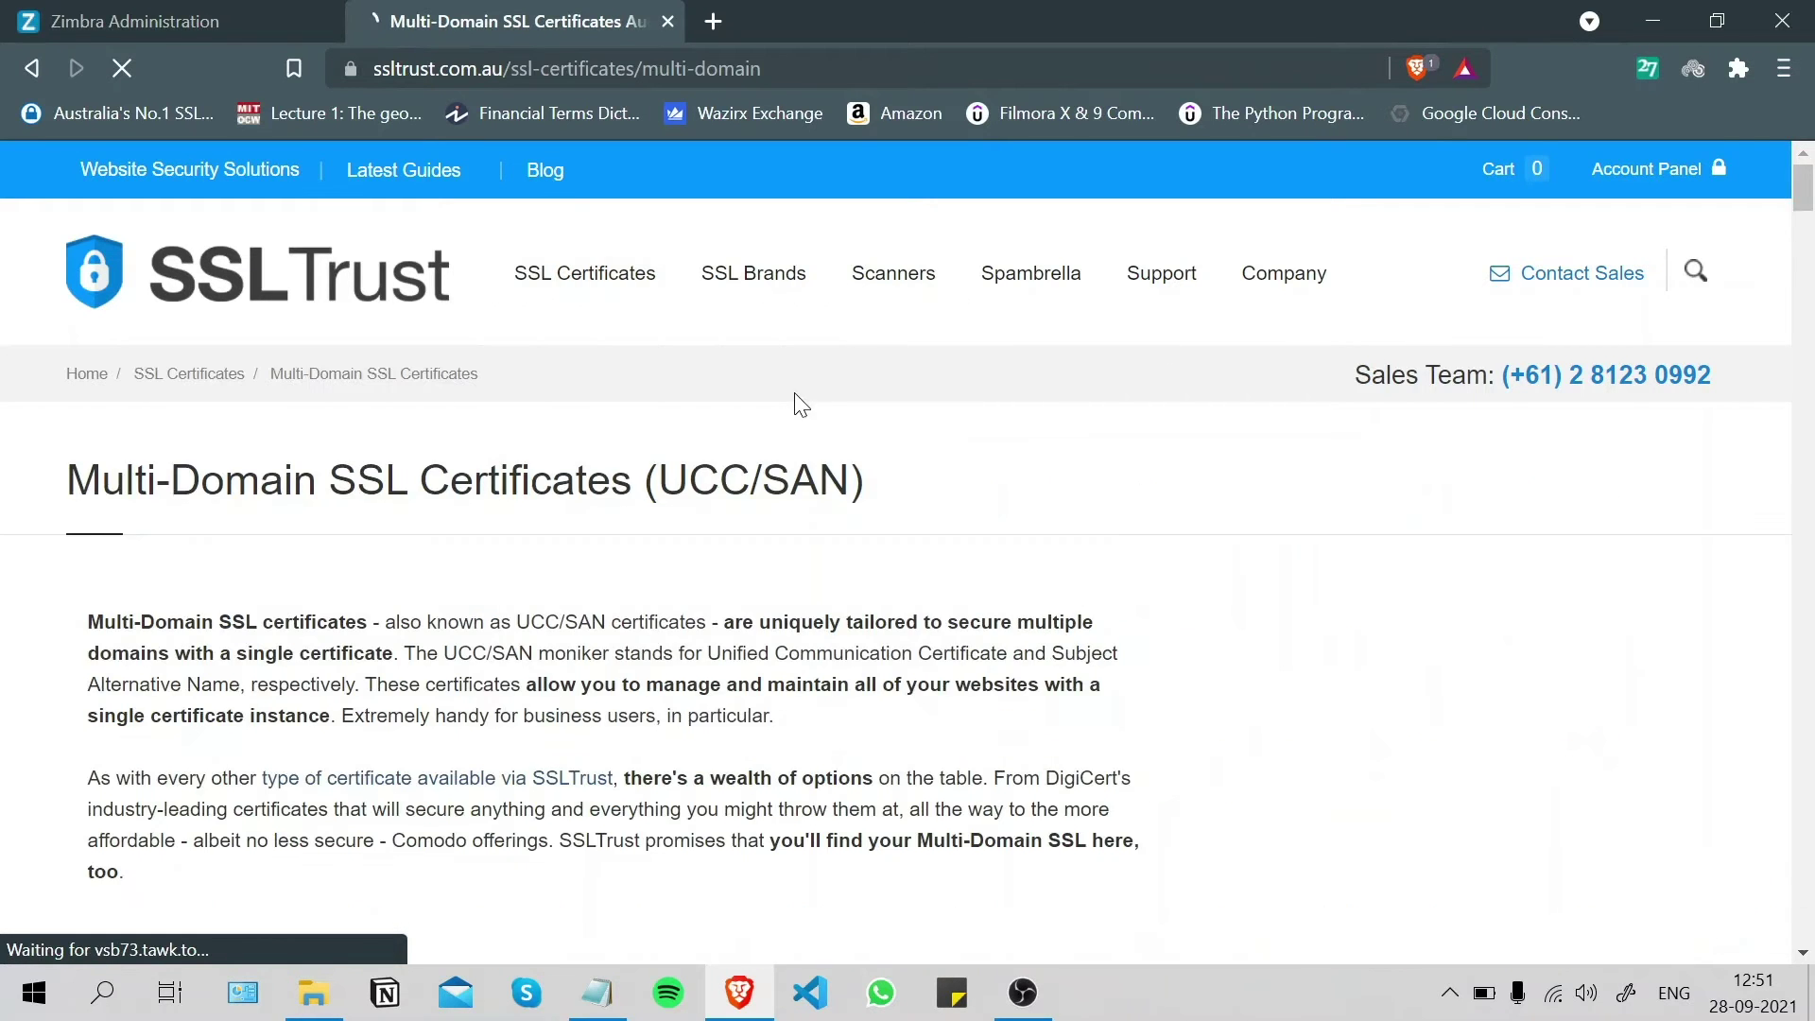
scroll(803, 401, down, 1)
scroll(804, 402, down, 8)
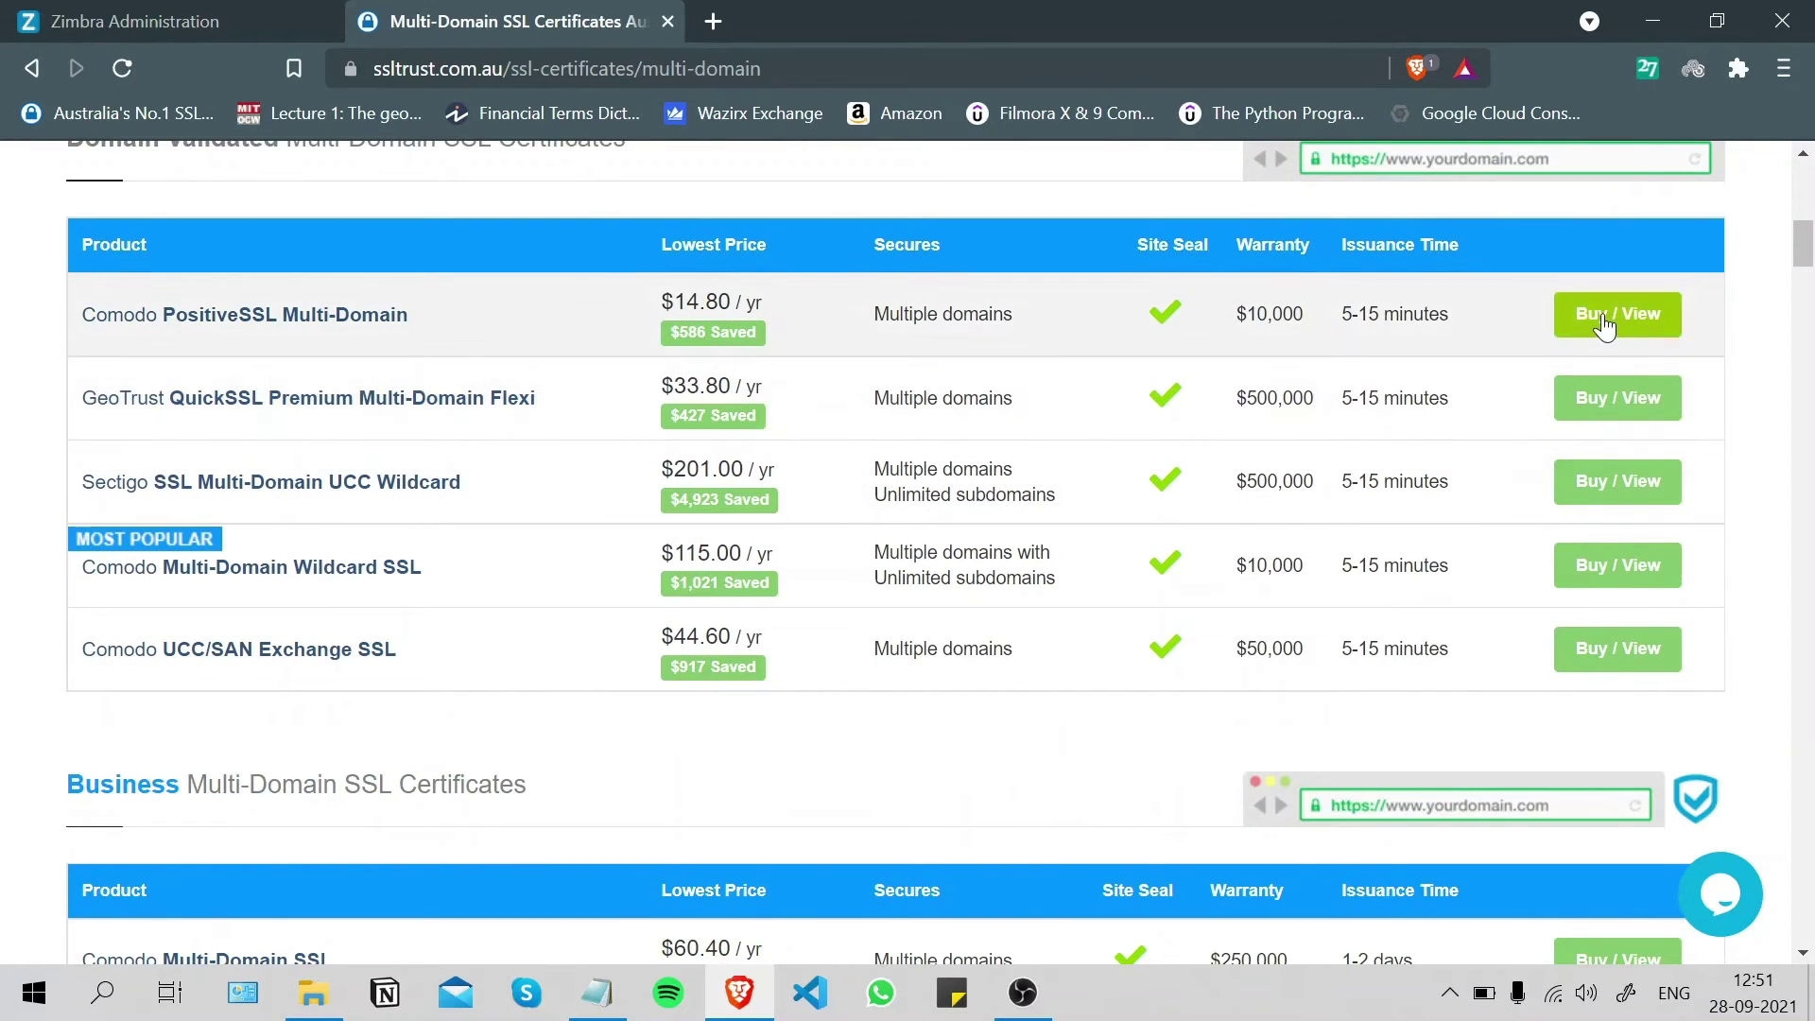
click(1605, 321)
- Buy the 1-year certificate and review the $21.72 cart
scroll(830, 372, down, 7)
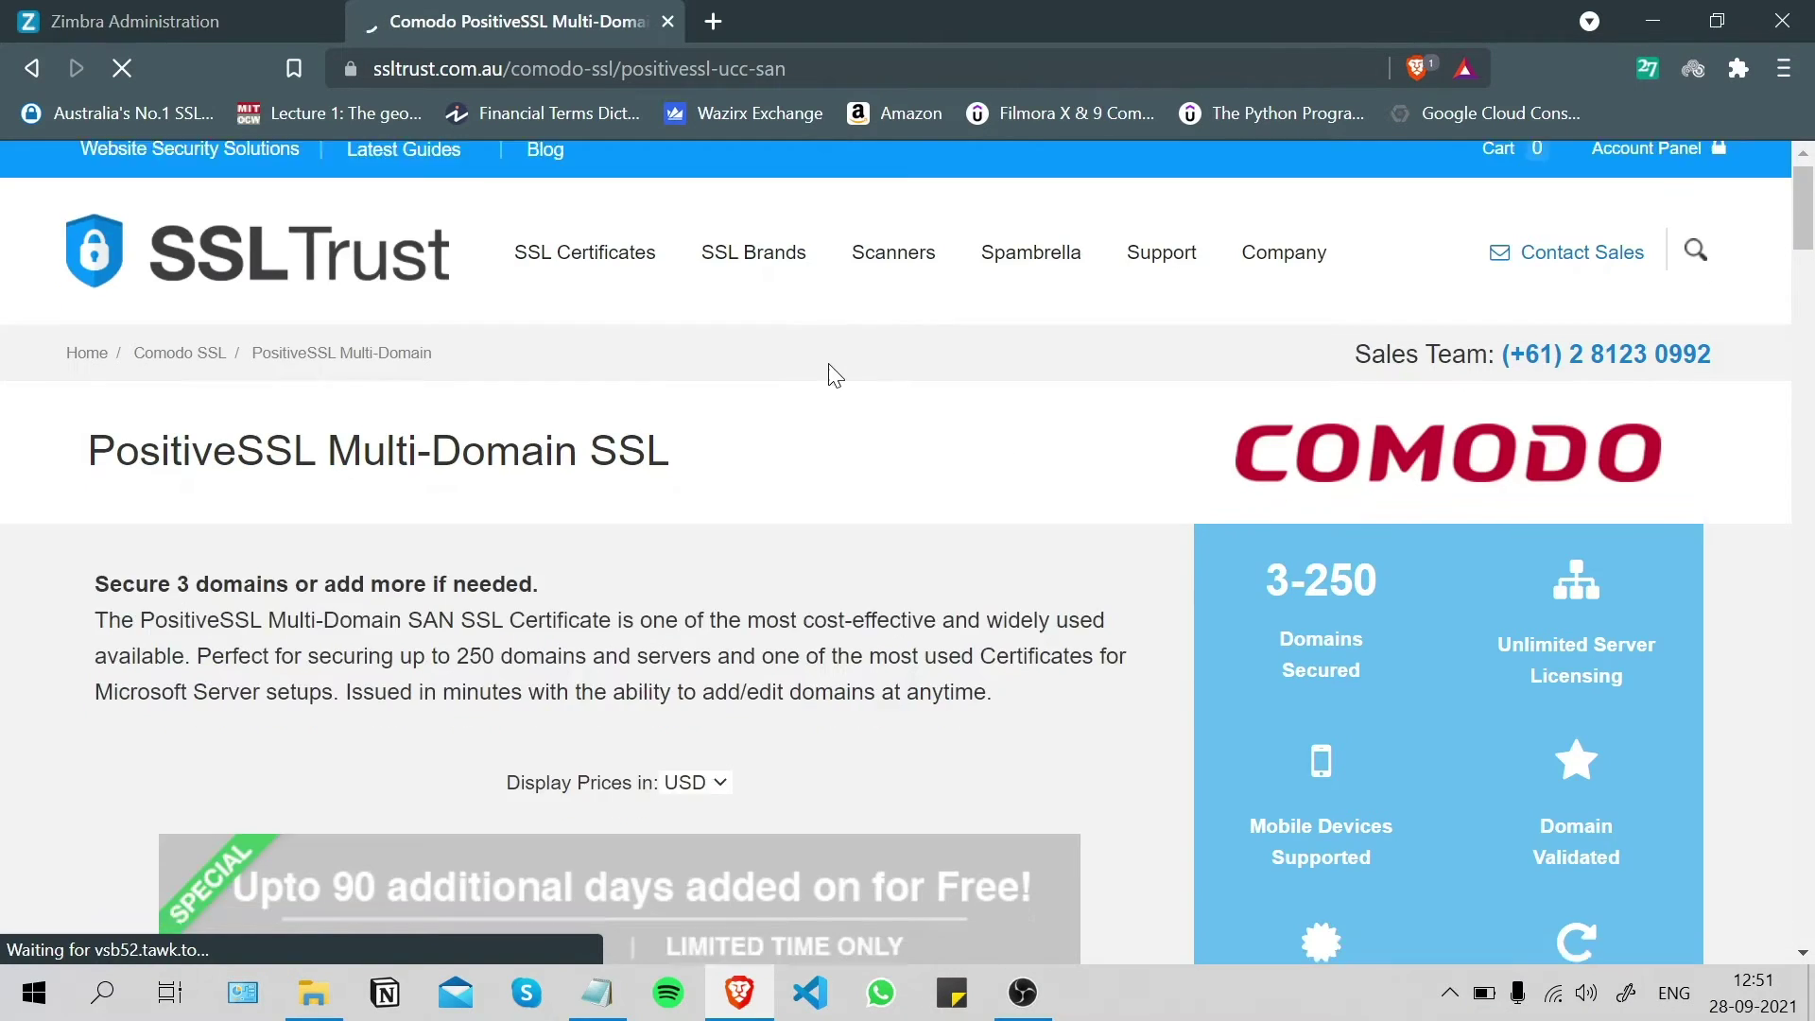
scroll(794, 386, down, 2)
scroll(378, 335, up, 2)
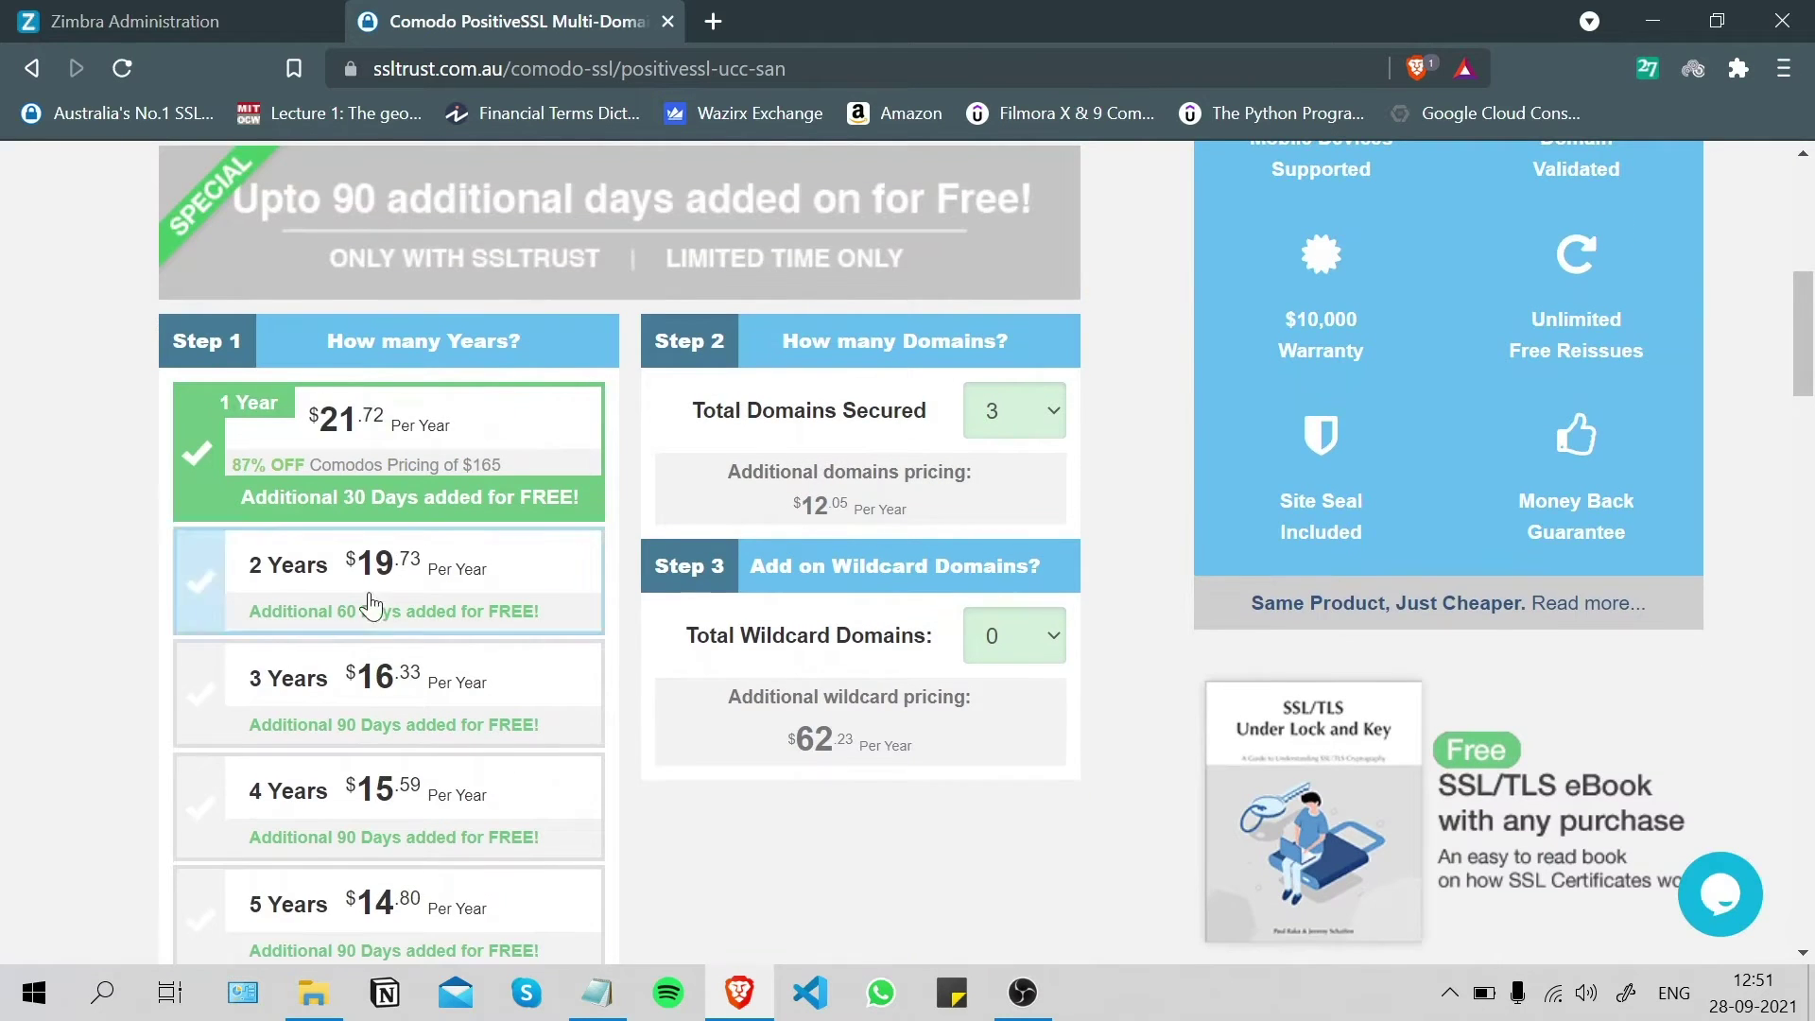
scroll(403, 440, down, 1)
scroll(404, 439, down, 2)
scroll(823, 454, down, 1)
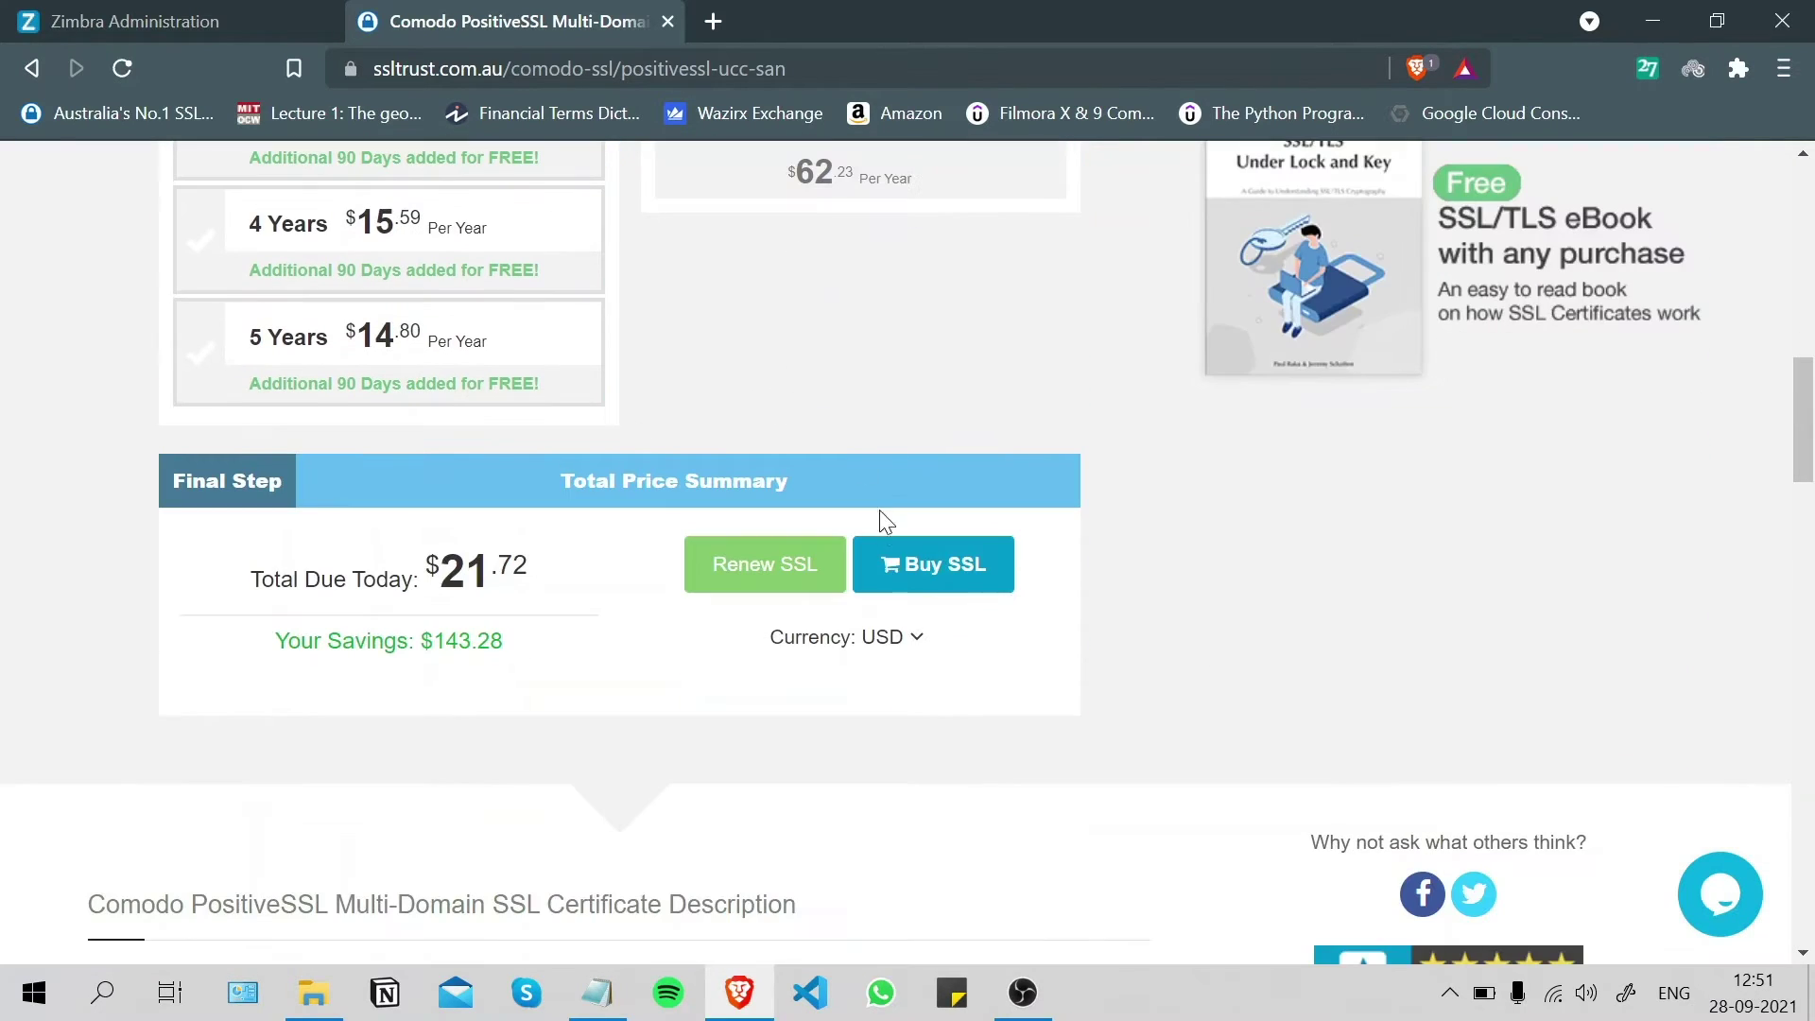
click(945, 572)
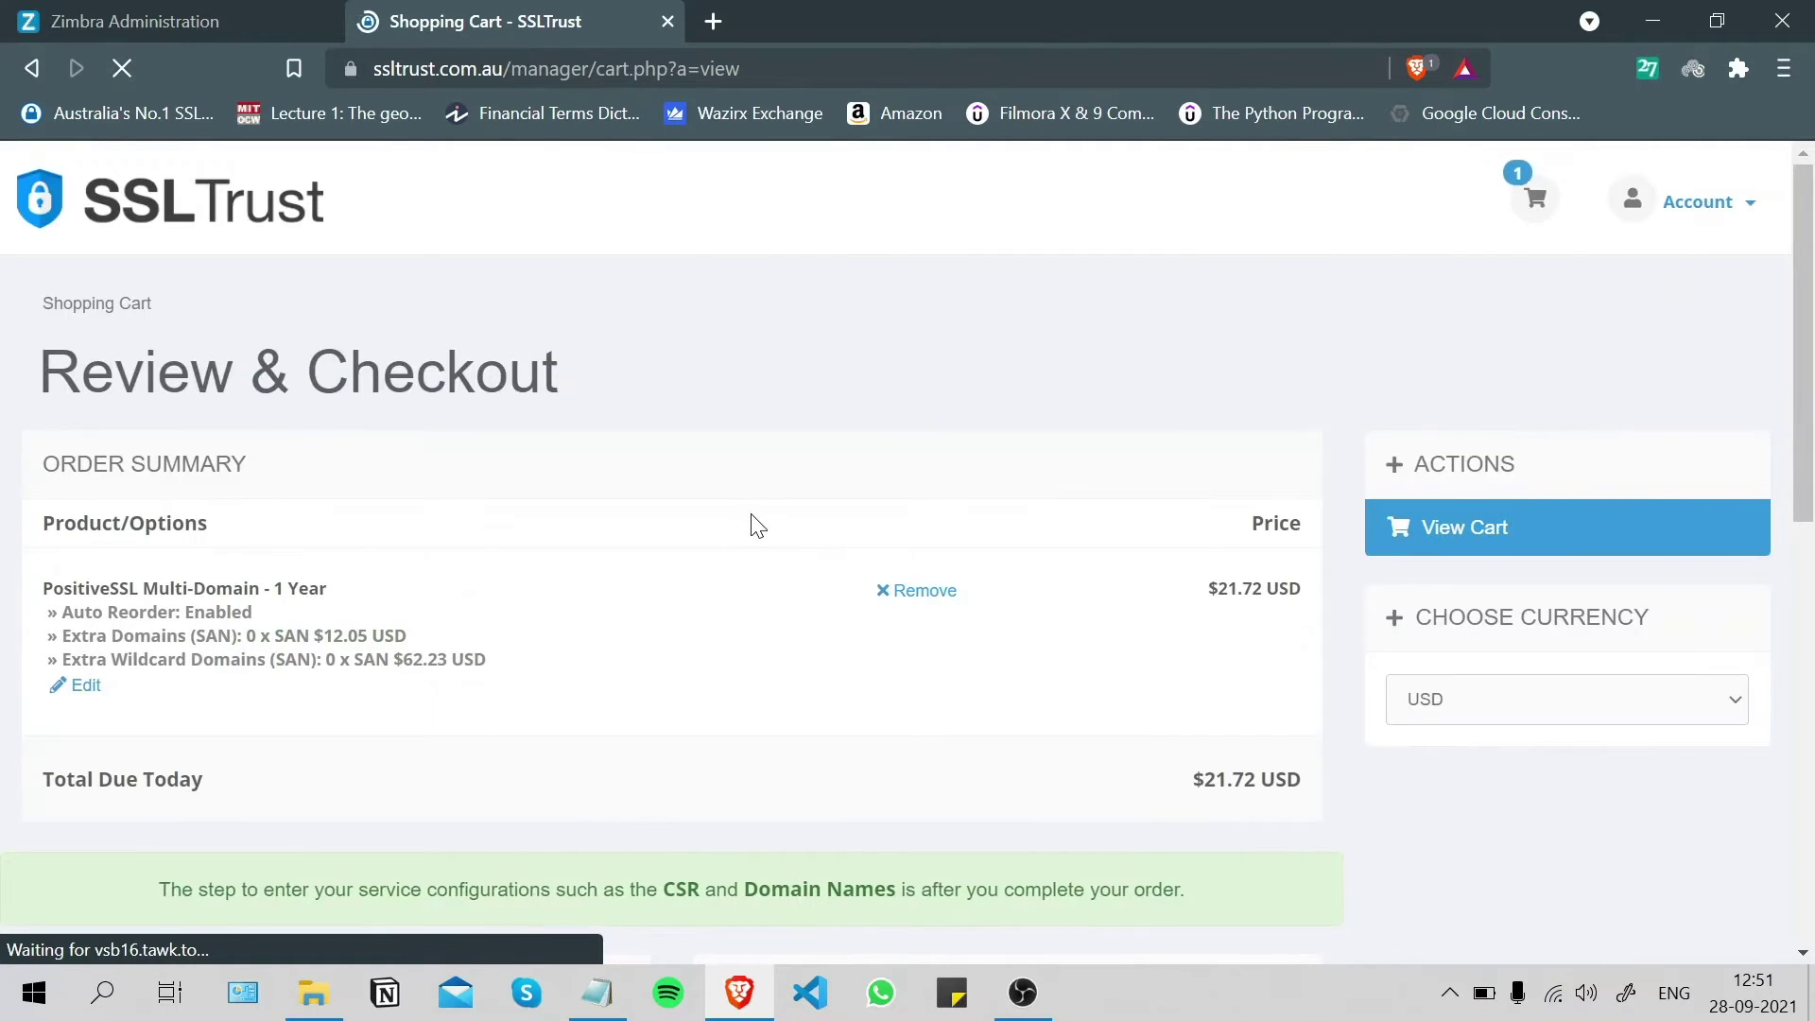
scroll(615, 506, down, 4)
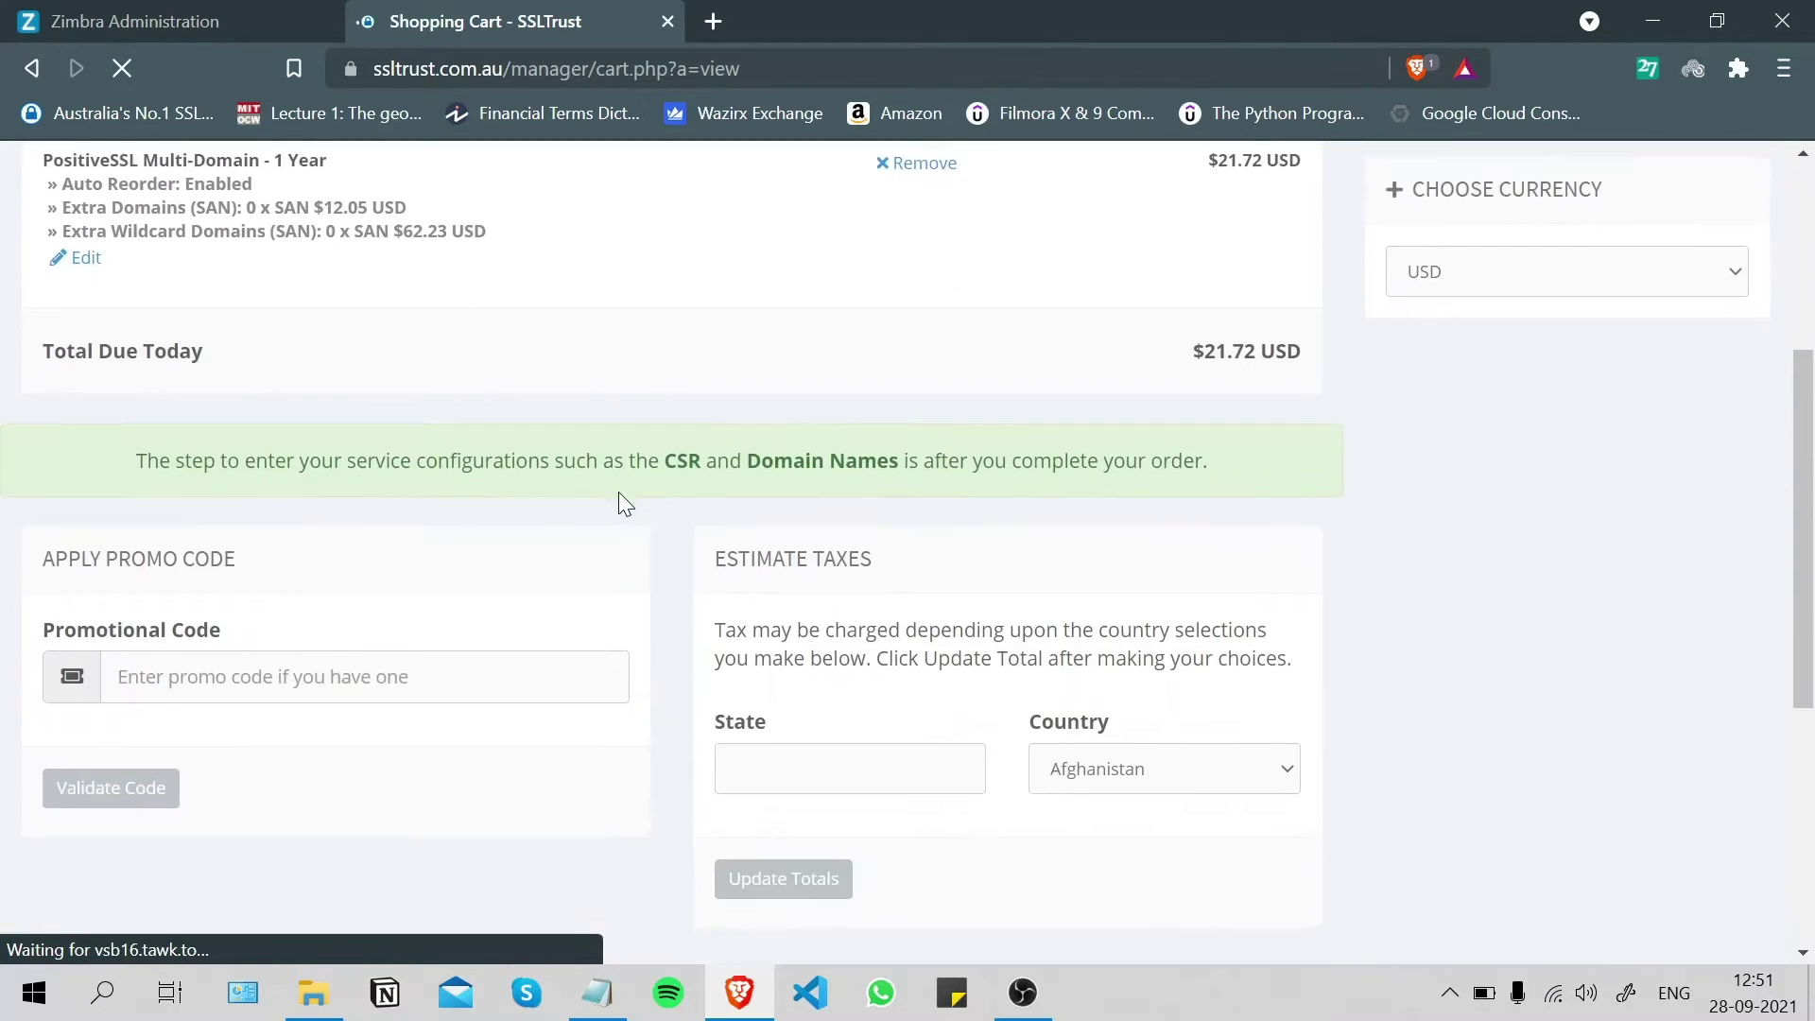
scroll(619, 497, down, 3)
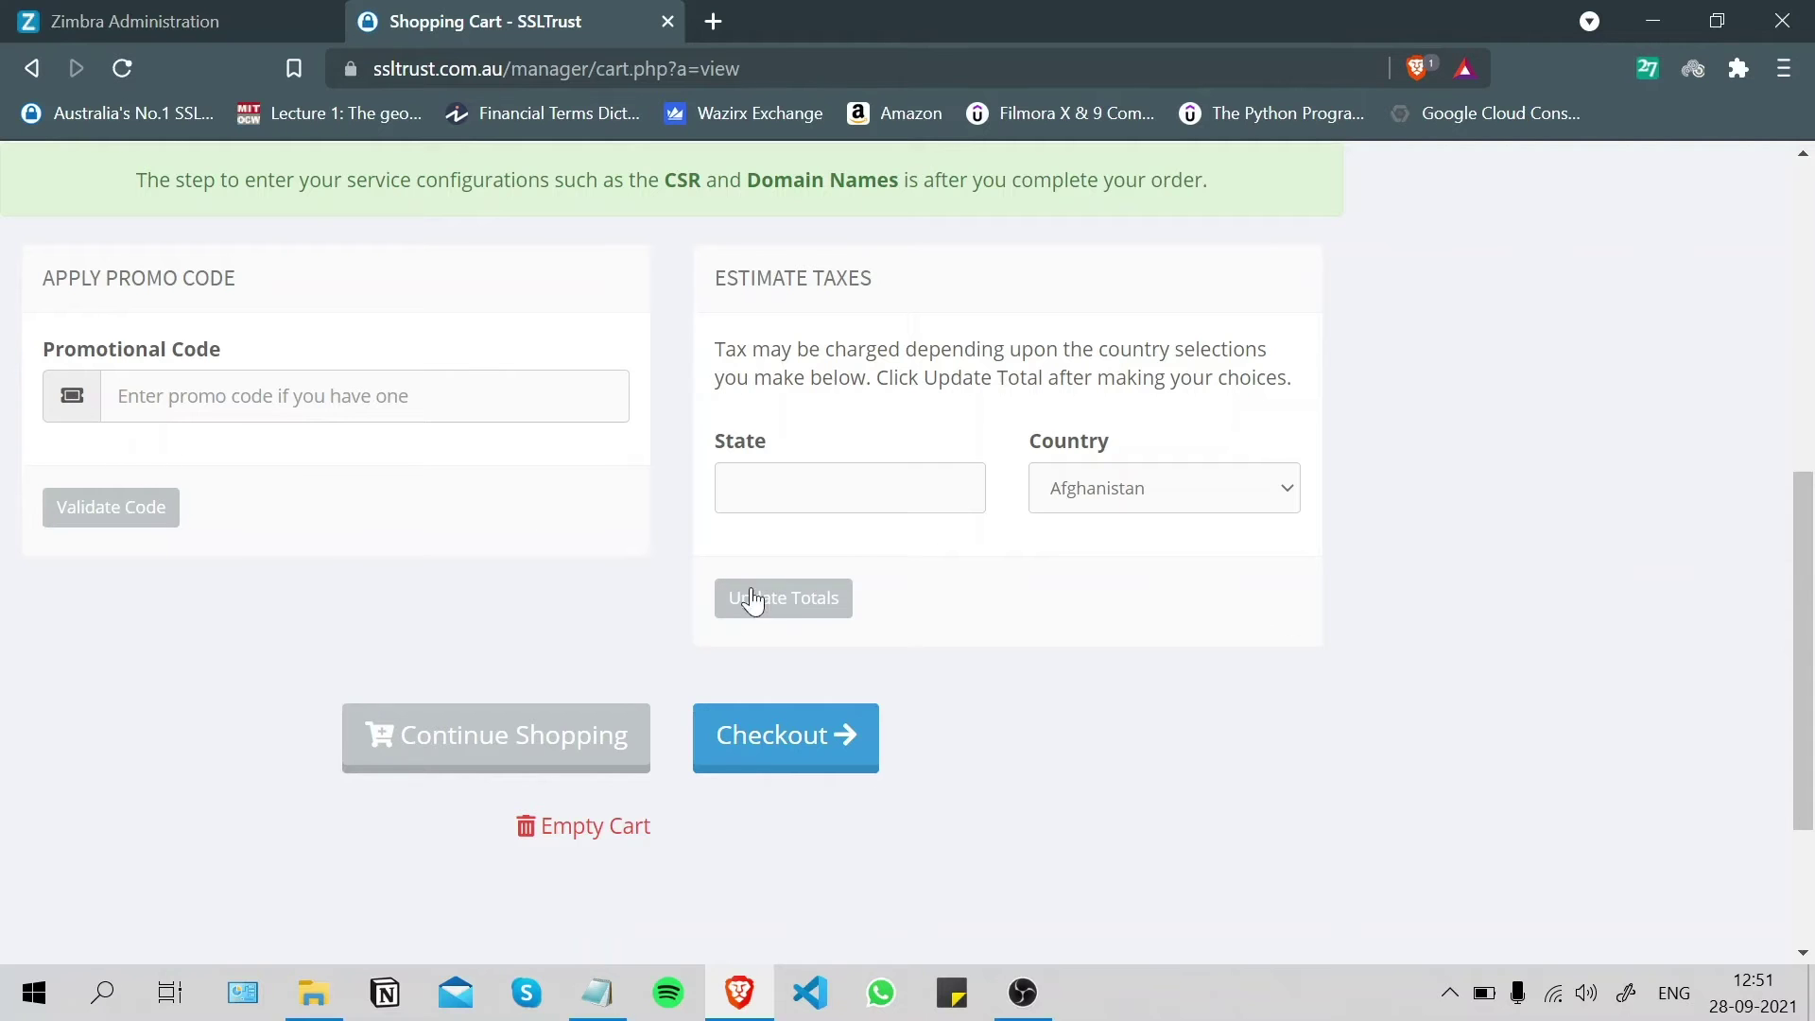
click(899, 500)
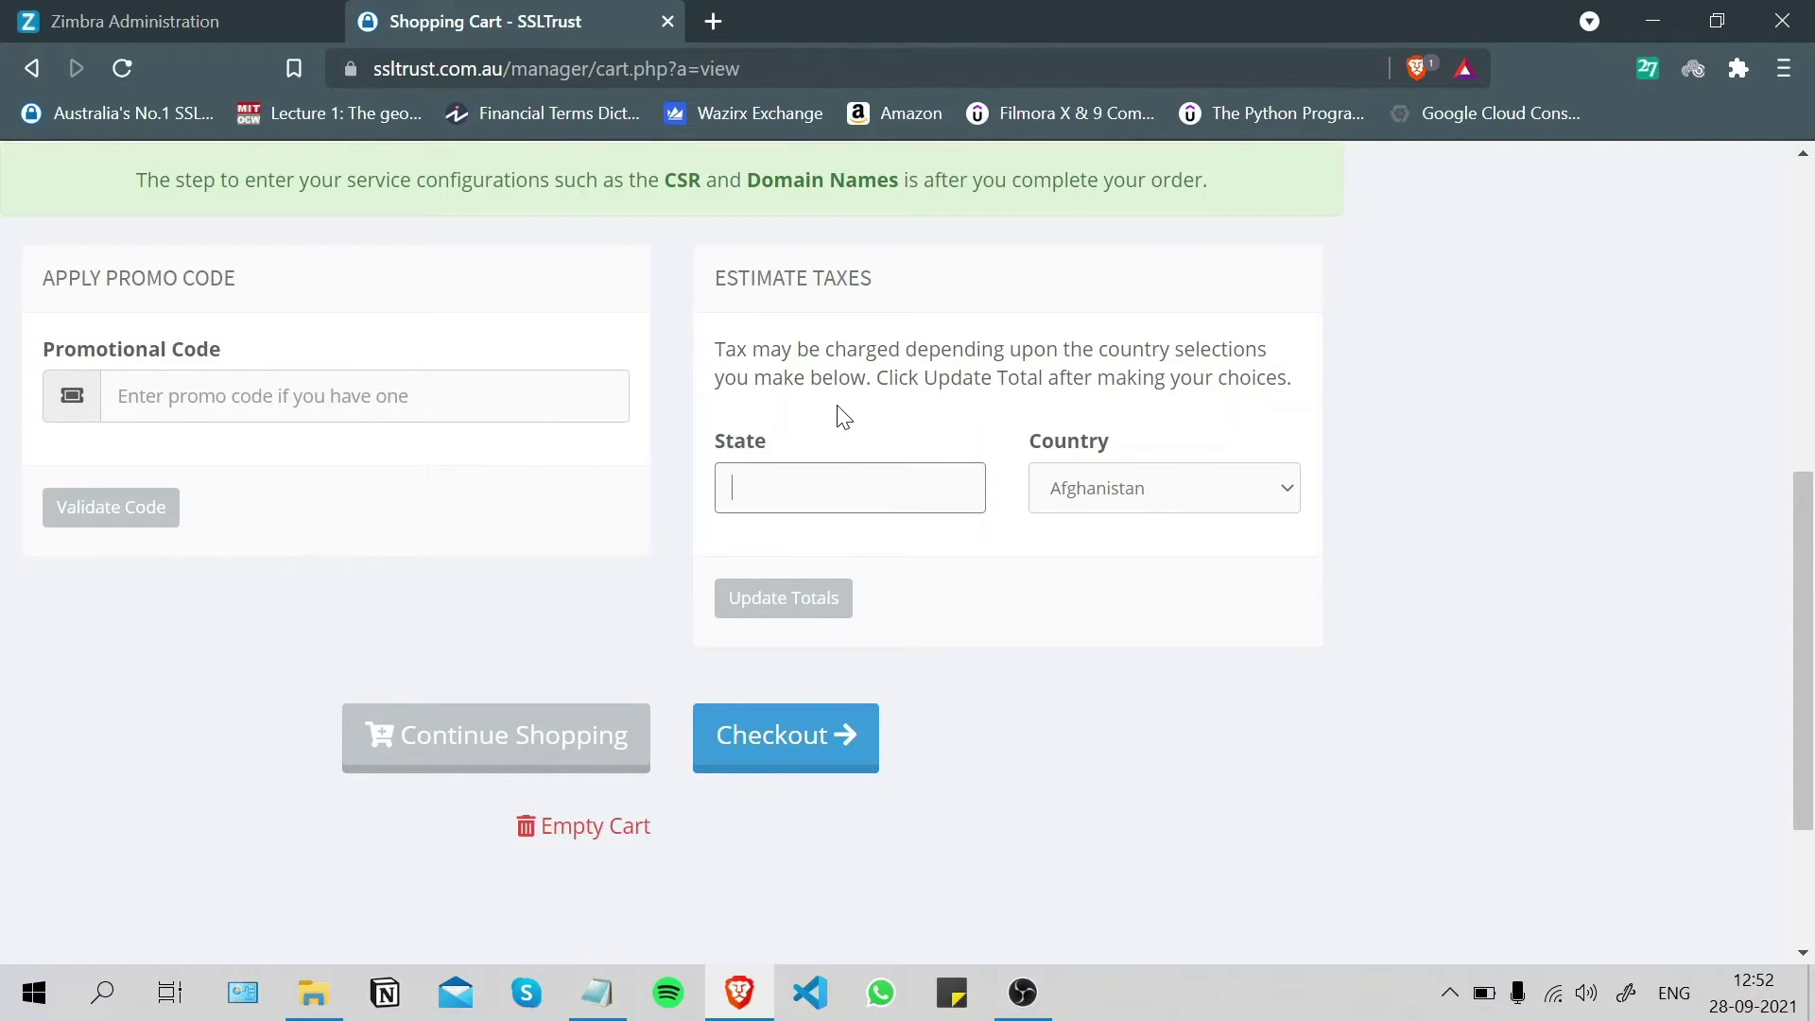
scroll(845, 416, down, 2)
- Proceed to checkout and review the billing, account security and payment sections
click(836, 606)
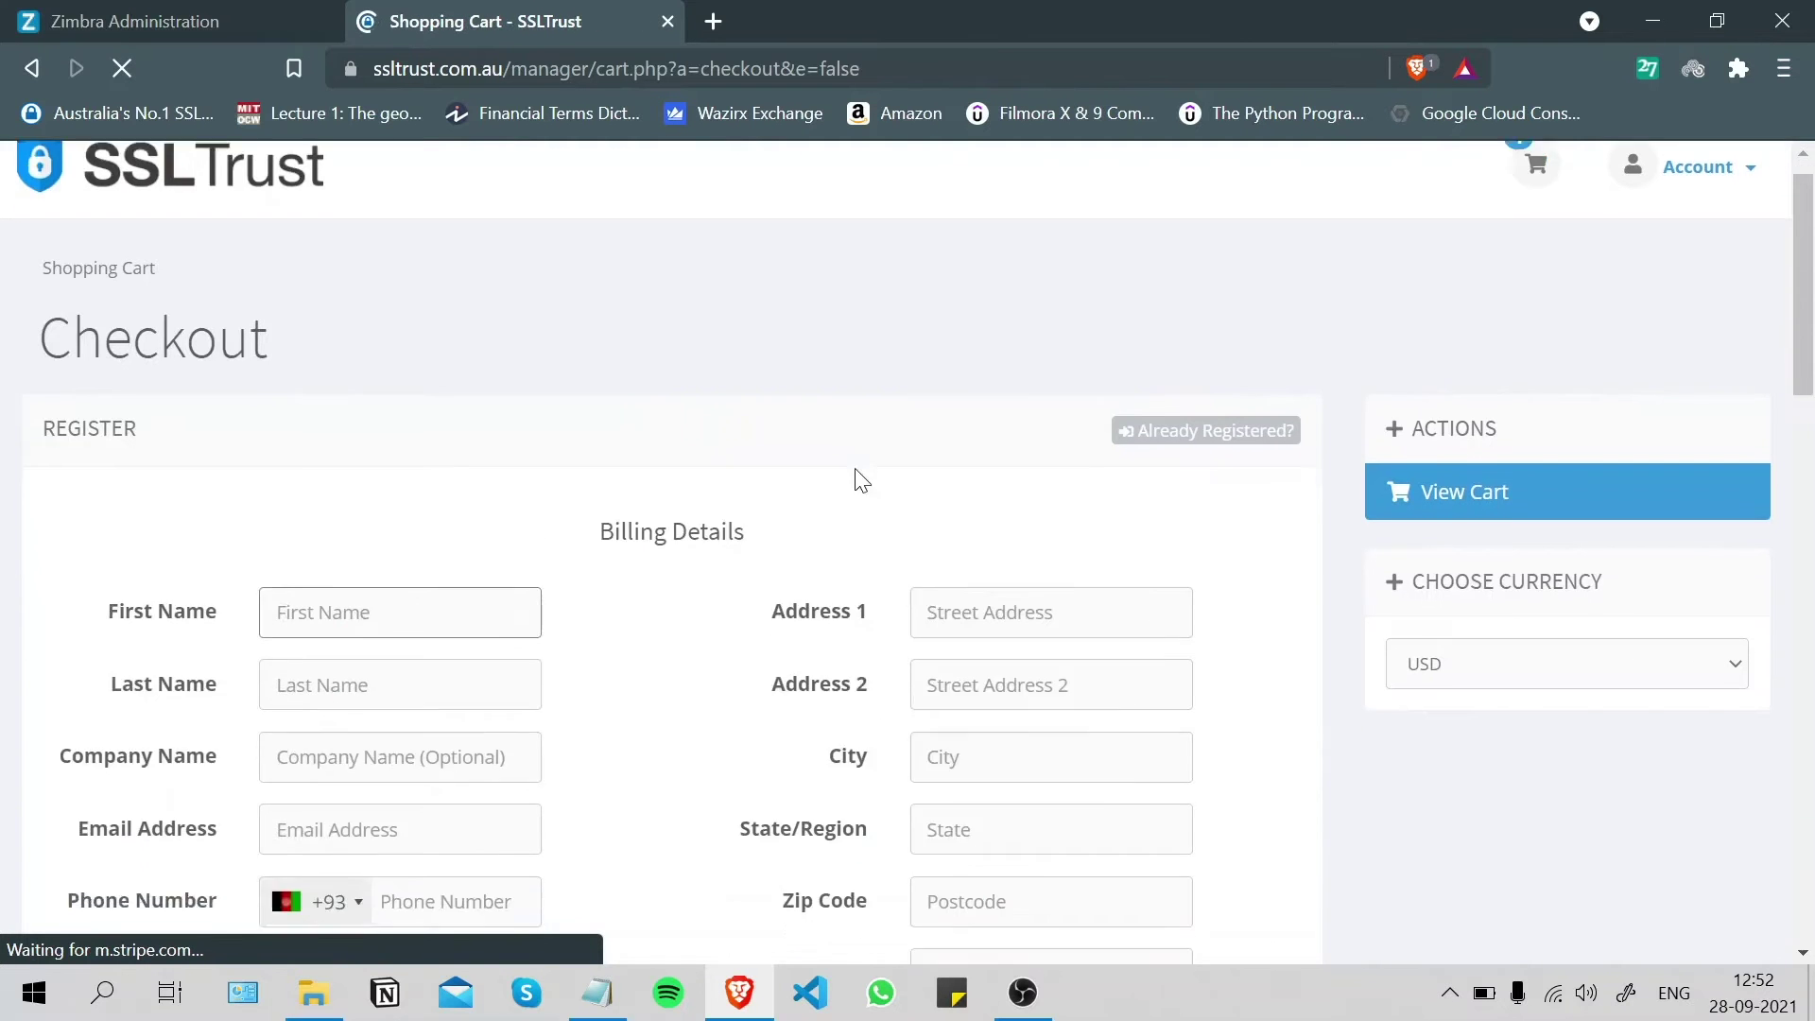
scroll(342, 405, down, 3)
scroll(972, 416, down, 8)
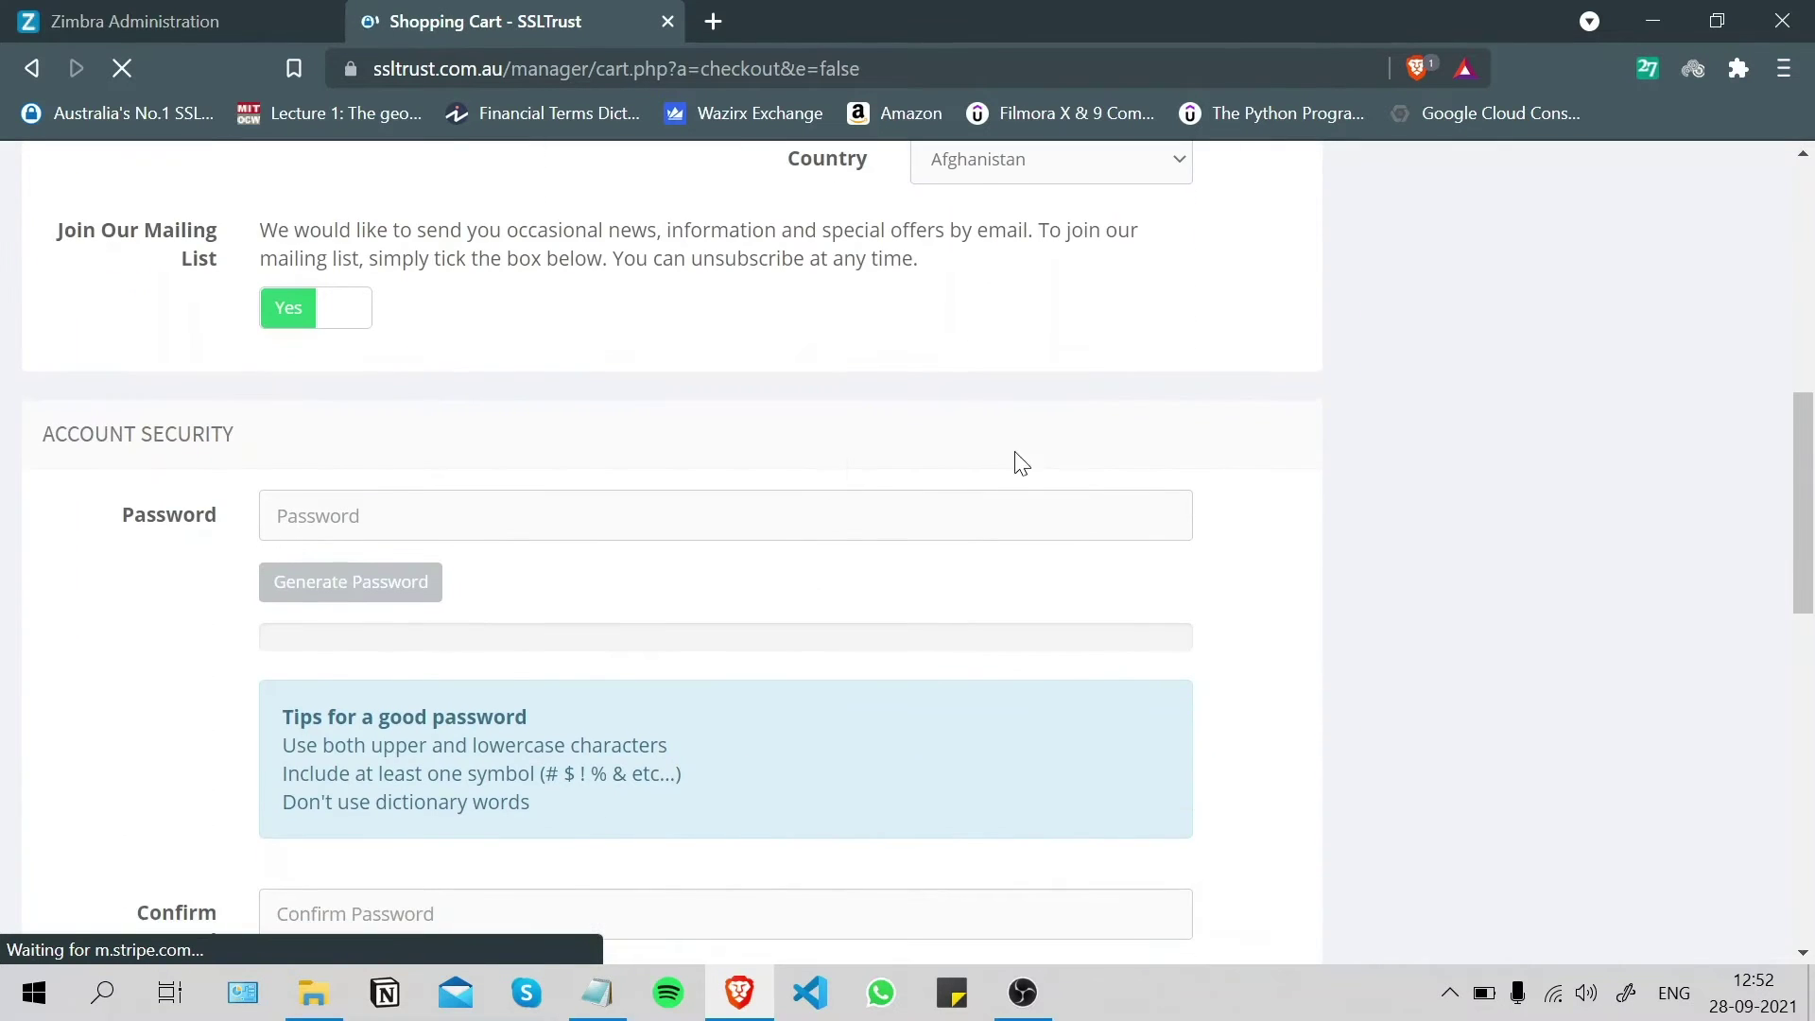
scroll(530, 316, down, 1)
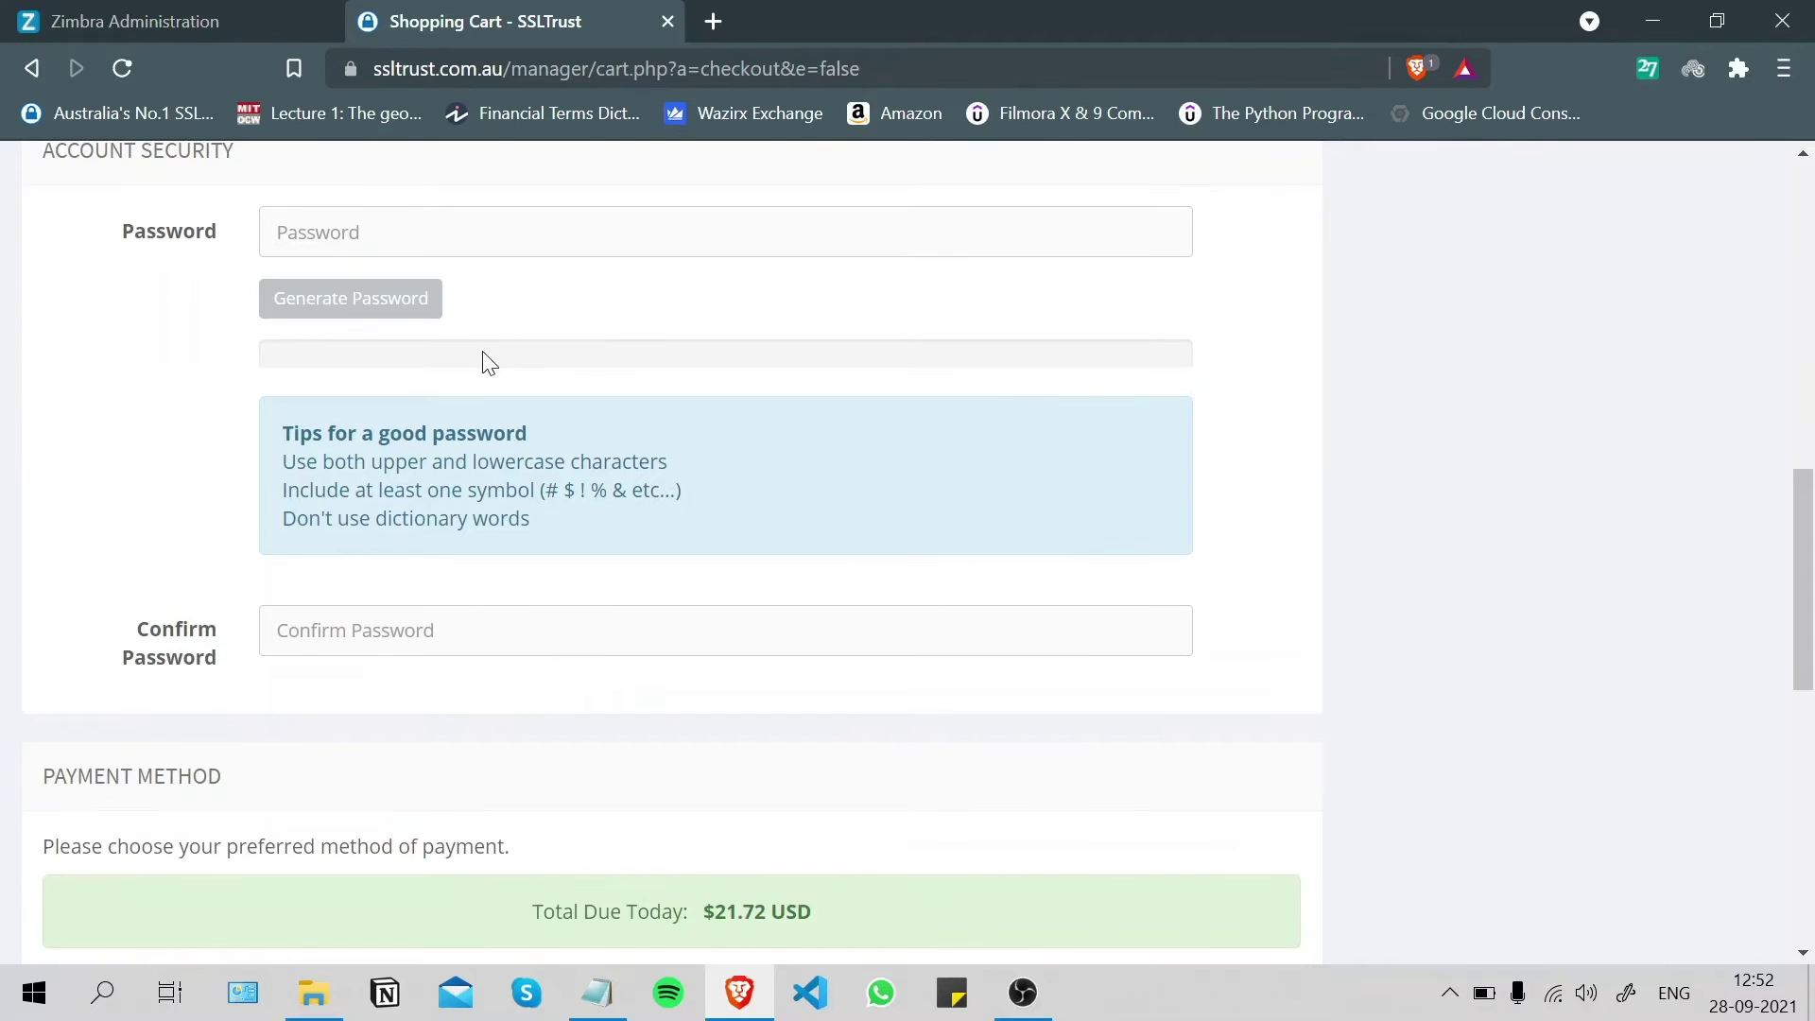
scroll(438, 422, up, 2)
scroll(515, 423, down, 4)
scroll(514, 425, down, 3)
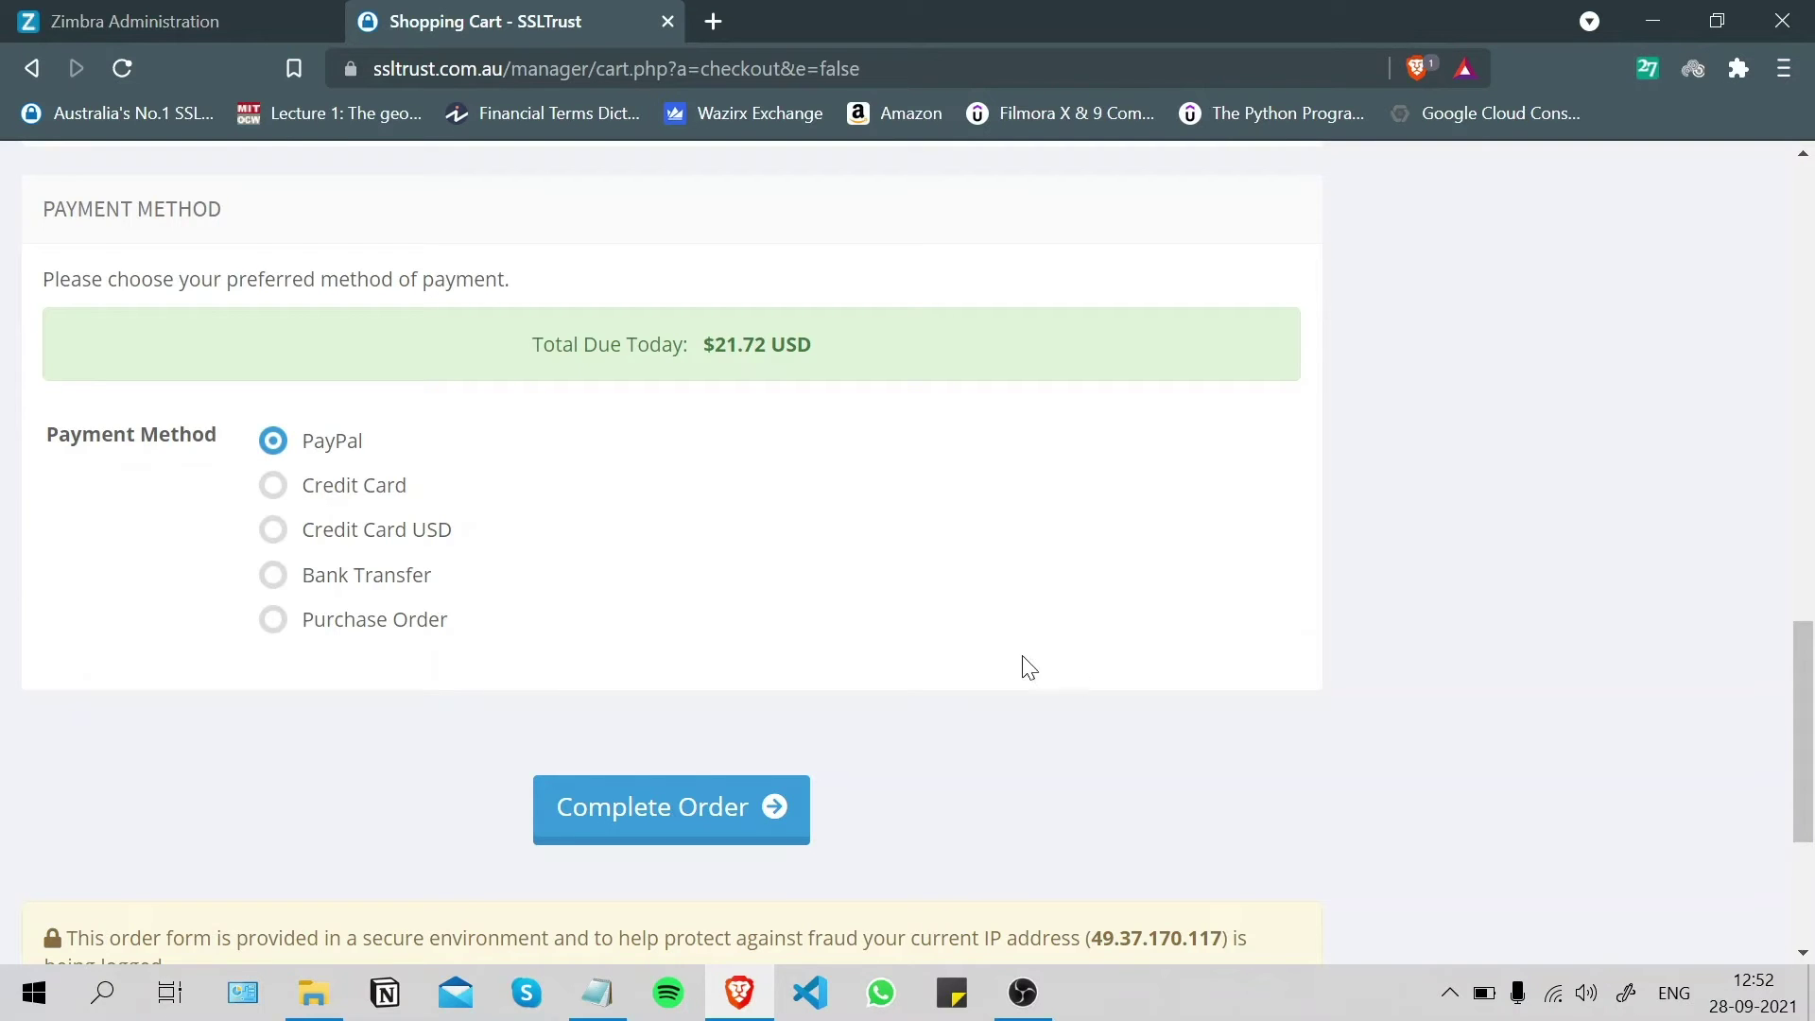
scroll(762, 353, up, 8)
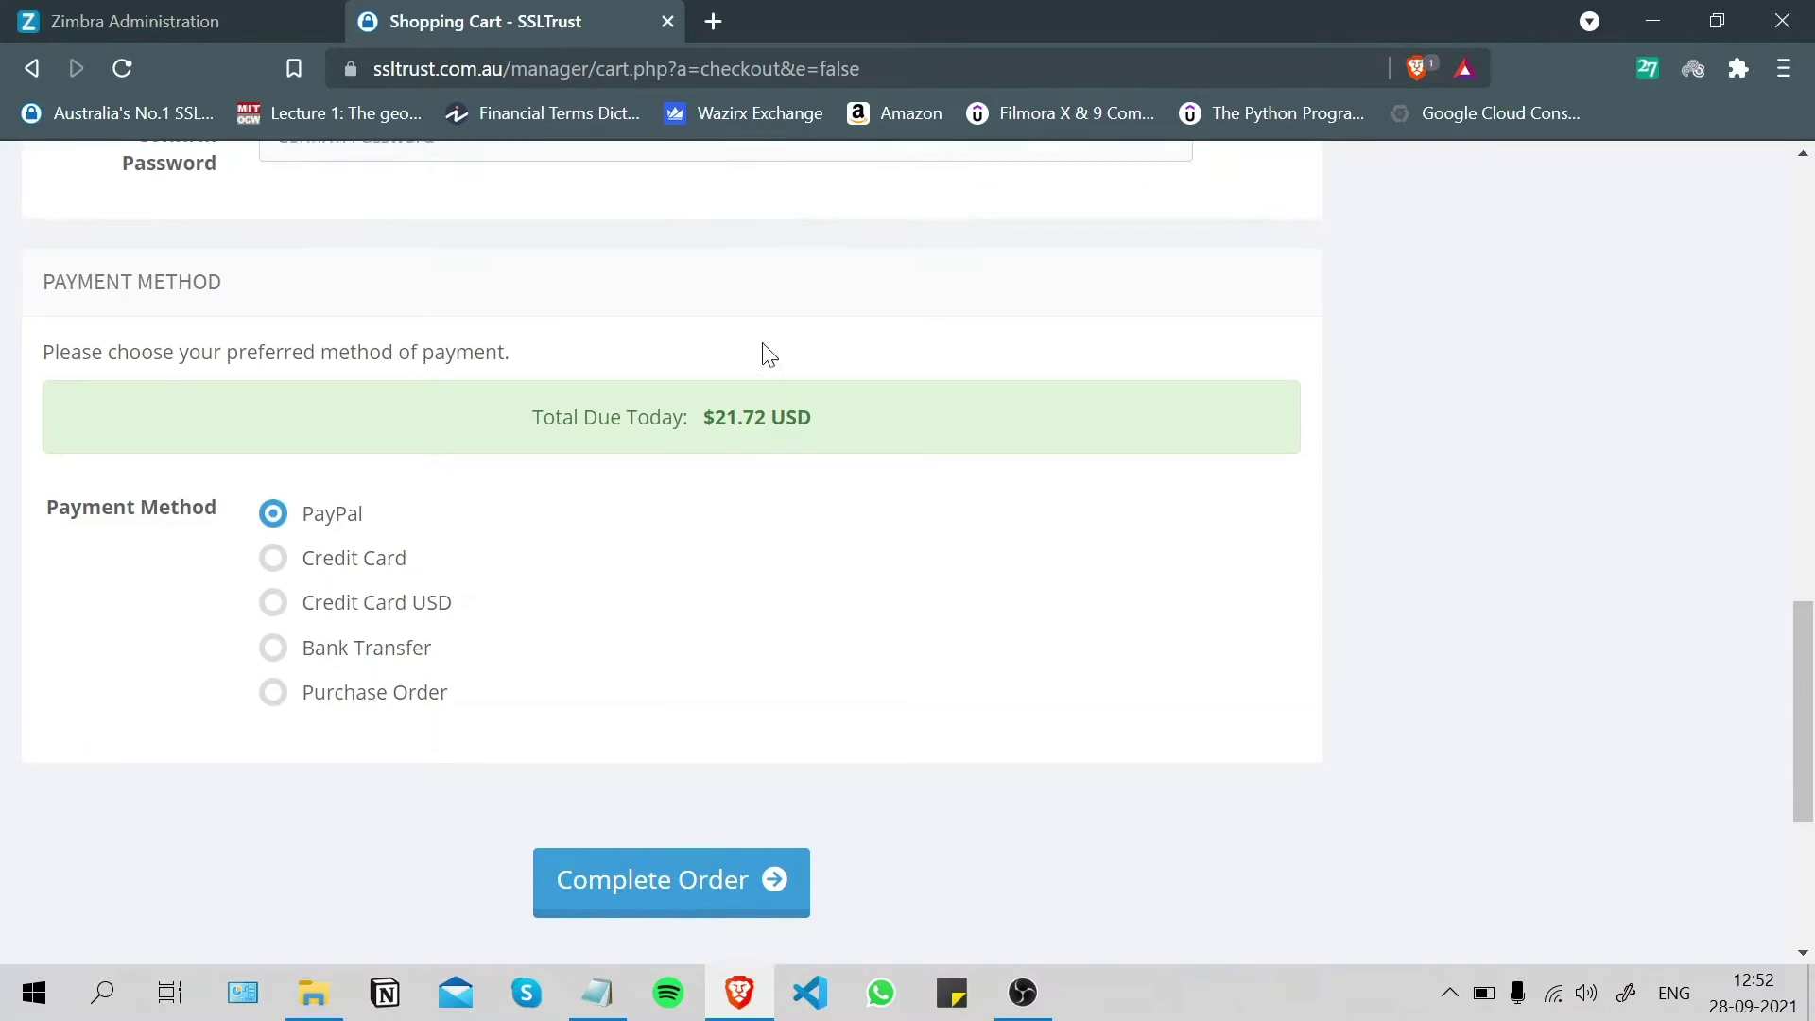
scroll(668, 359, up, 15)
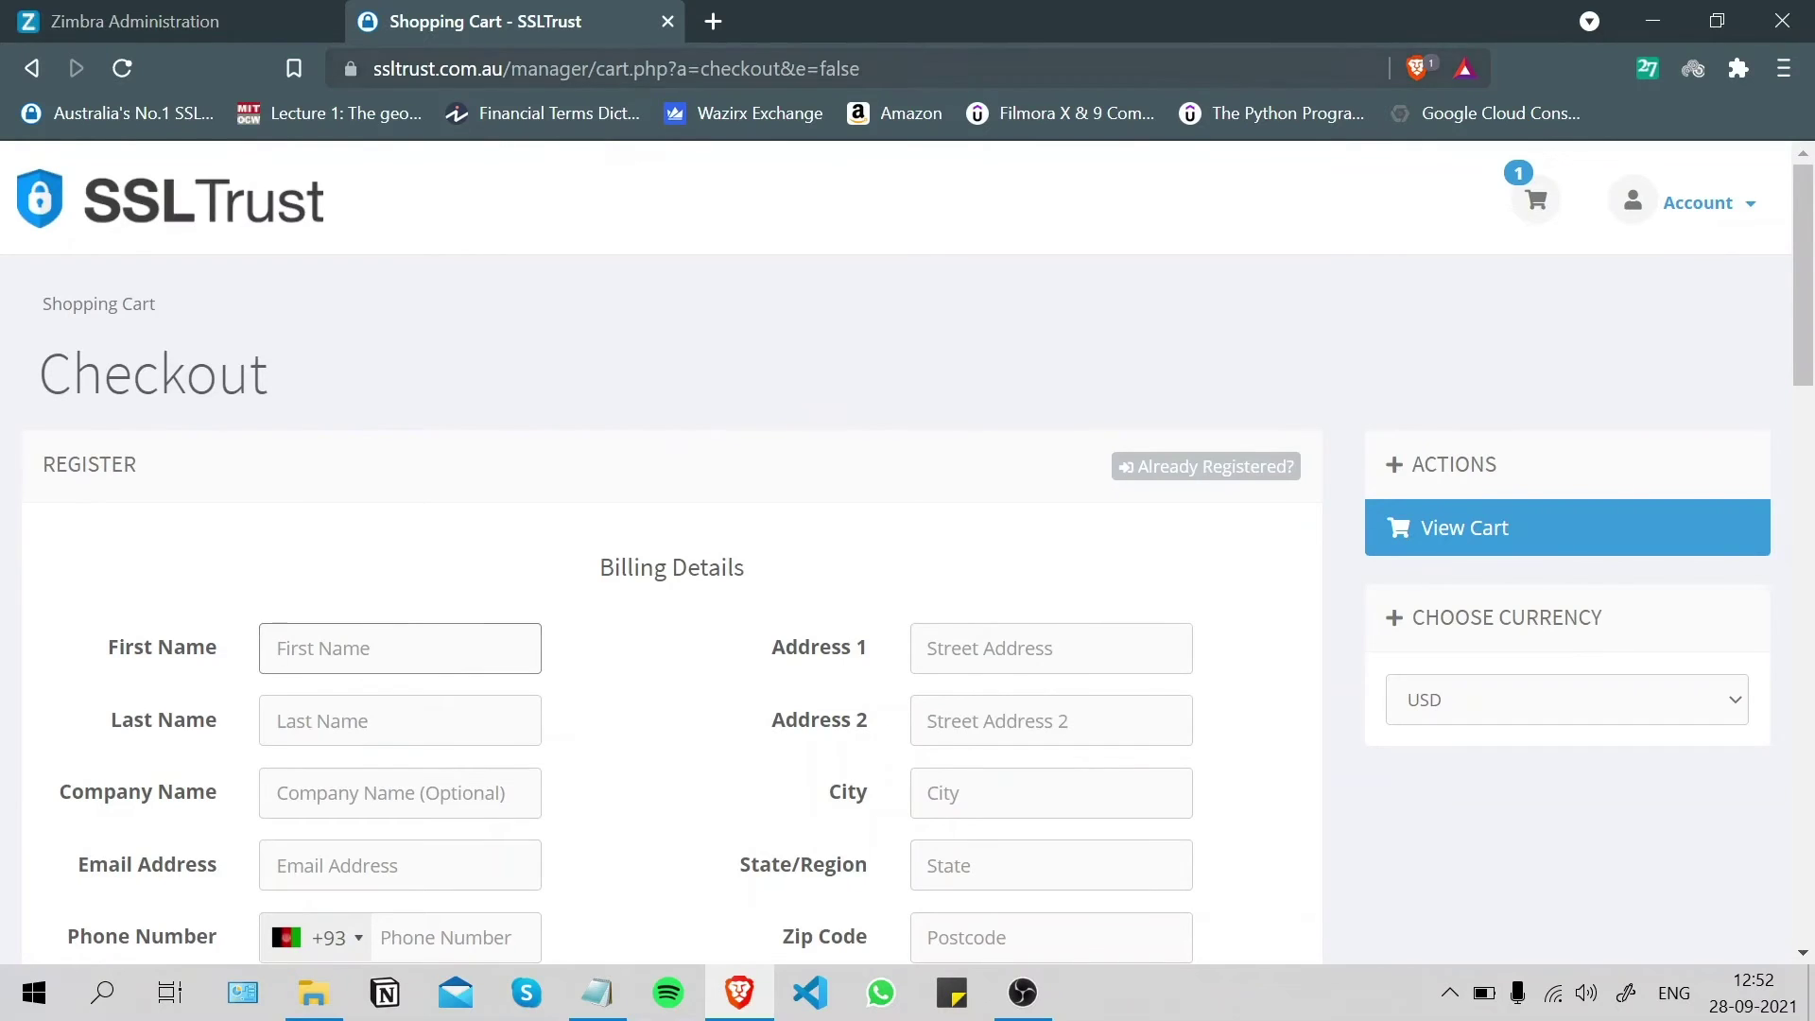
- Trim the address bar back to the ssltrust.com.au site root
click(609, 68)
key(Escape)
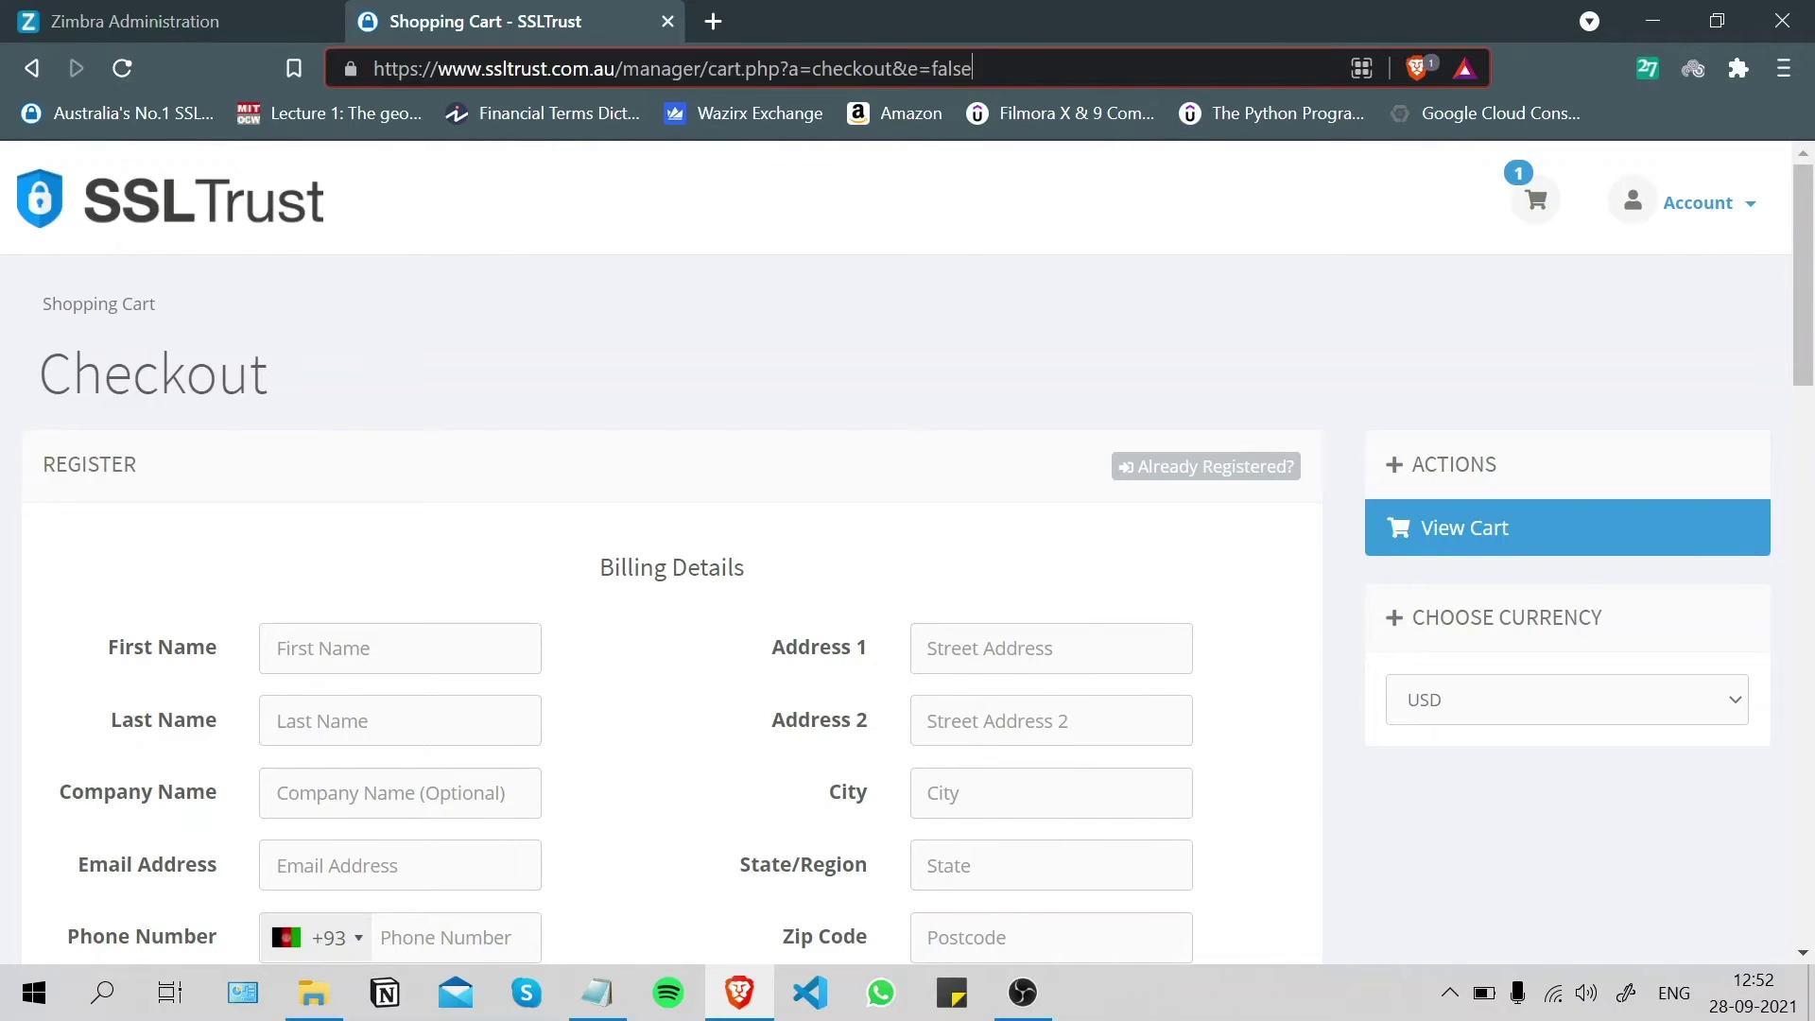
key(ctrl+shift+Left)
key(ctrl+shift+Left)
key(ctrl+shift+Left)
key(ctrl+shift+Left)
key(ctrl+shift+Left)
key(ctrl+shift+Left)
key(ctrl+shift+Left)
key(ctrl+shift+Left)
key(ctrl+shift+Left)
key(shift+Right)
key(shift+Right)
key(shift+Right)
key(shift+Right)
key(shift+Right)
key(shift+Right)
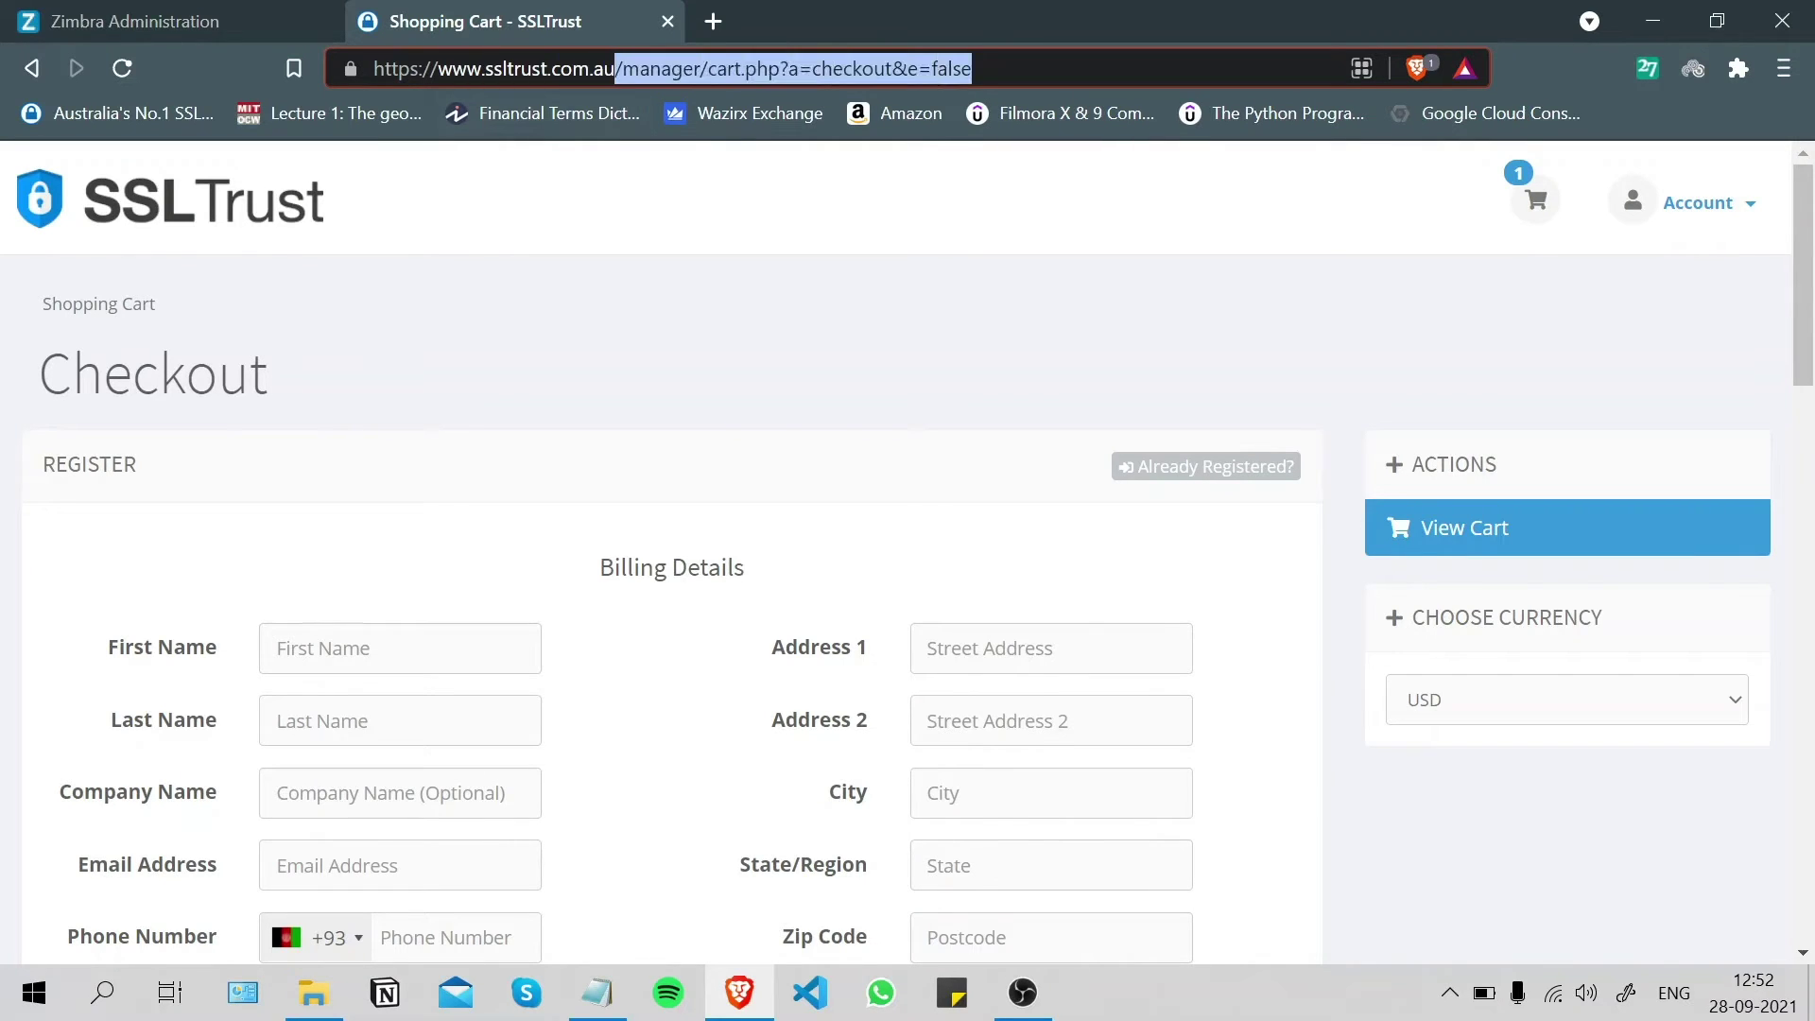
key(BackSpace)
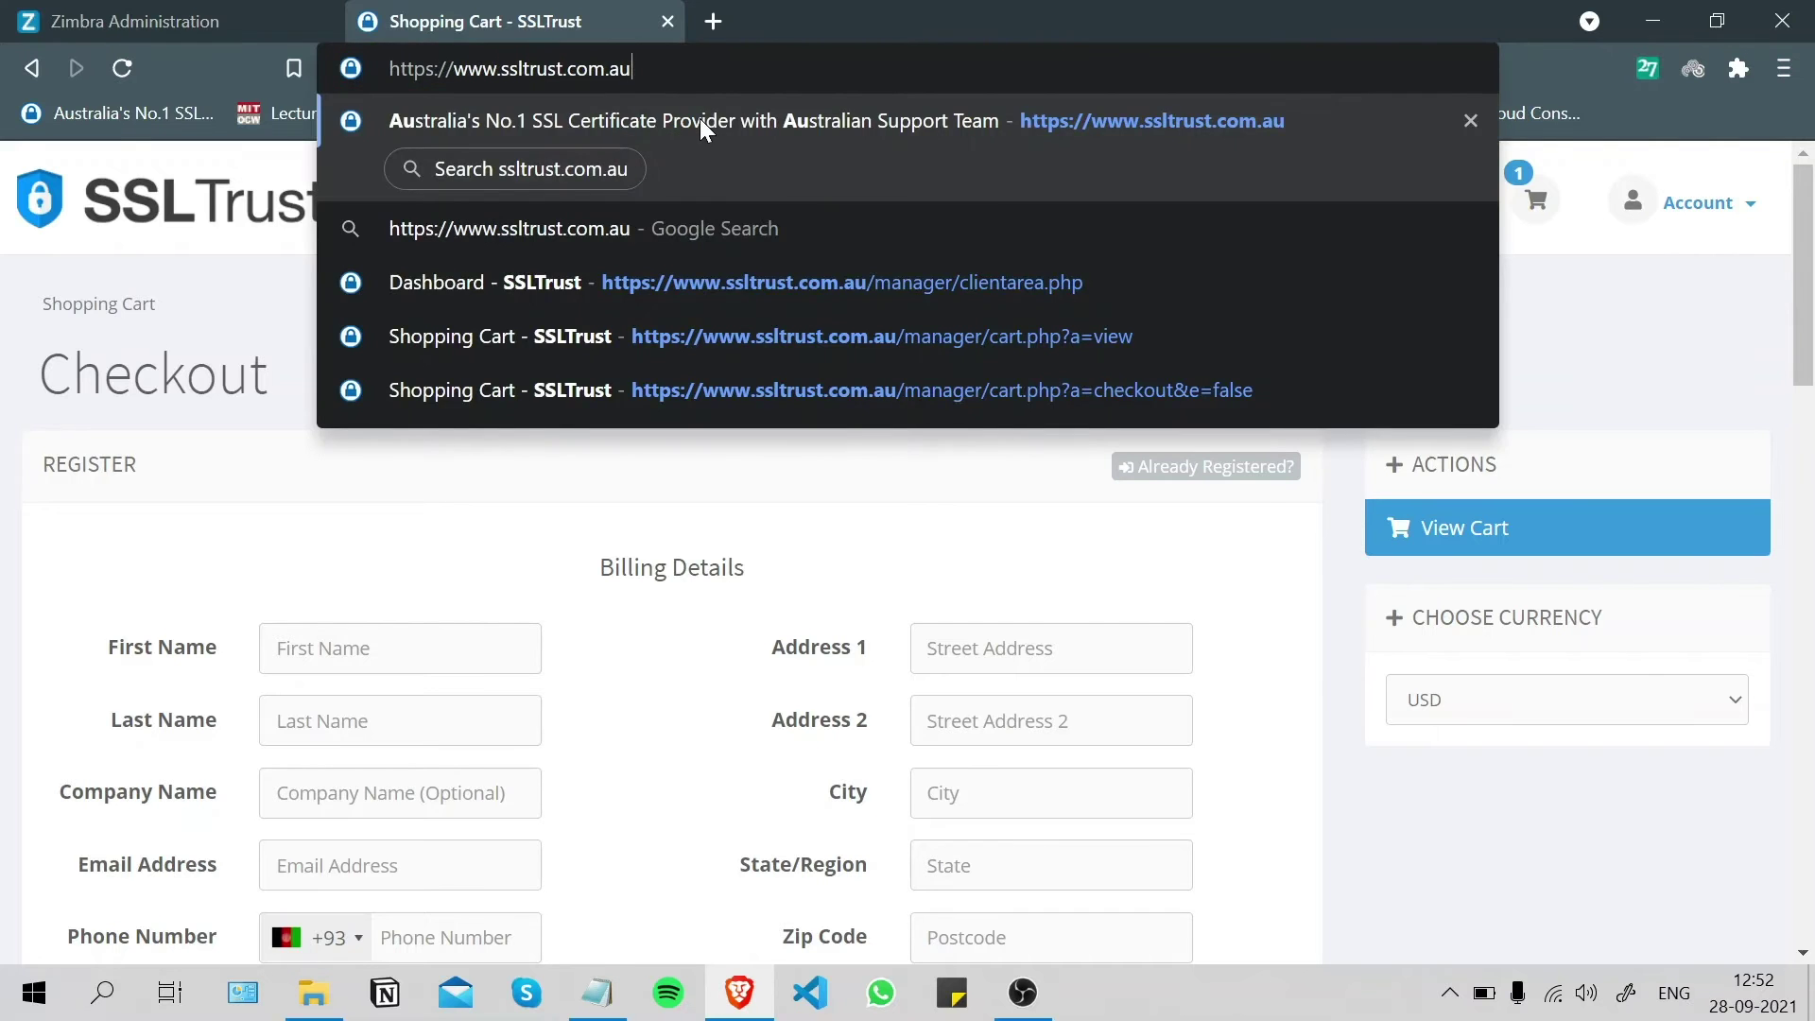
- Log in to the SSLTrust Account Panel with the account e-mail and password
click(700, 117)
mouse_move(1659, 196)
click(1610, 227)
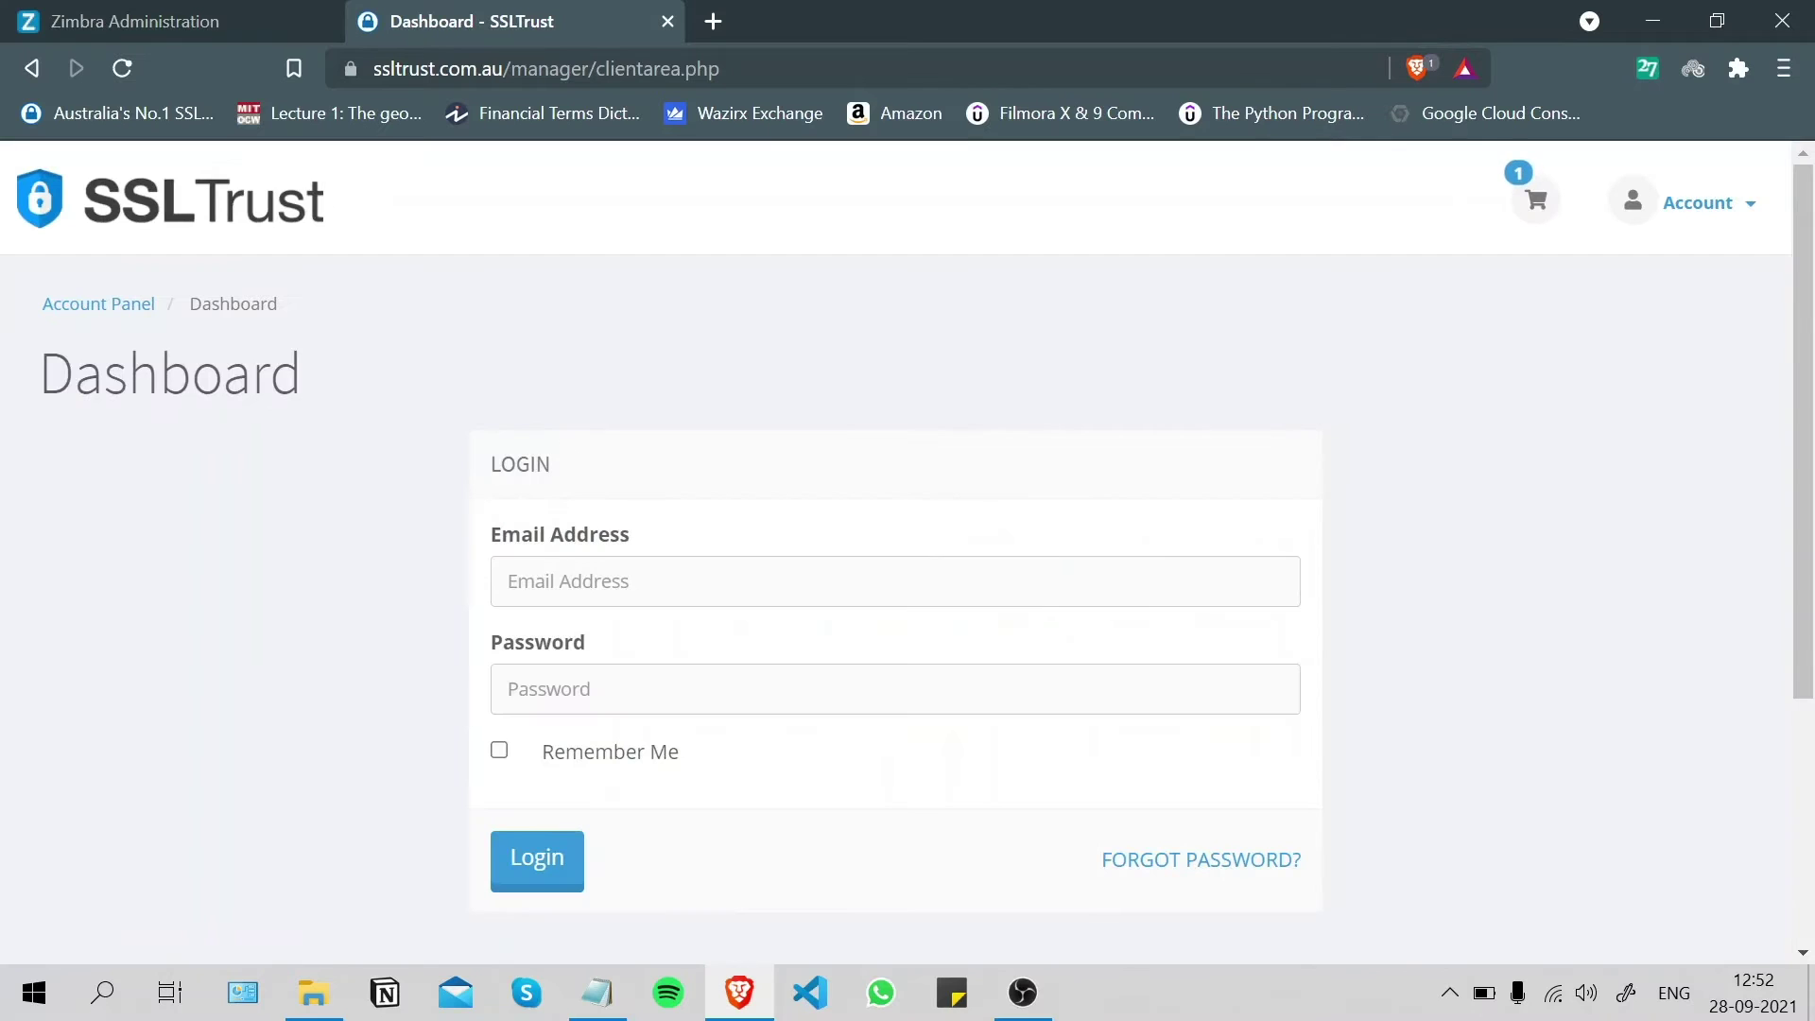
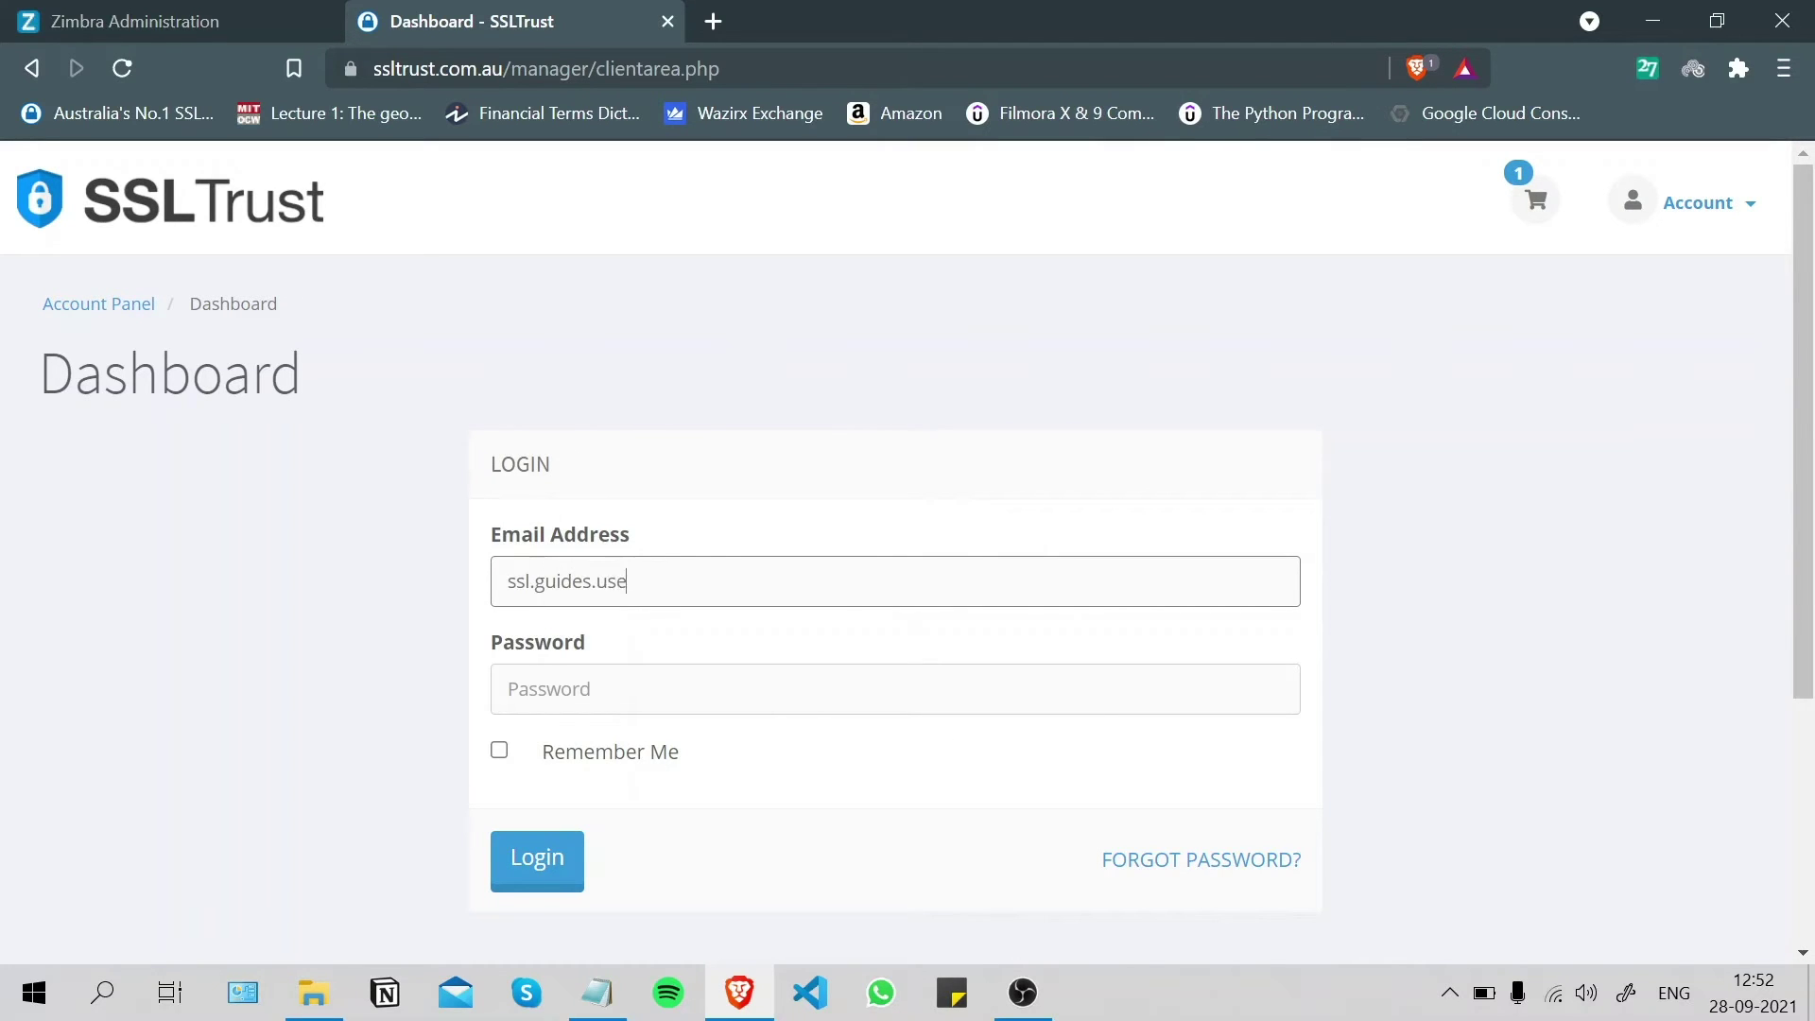
key(Tab)
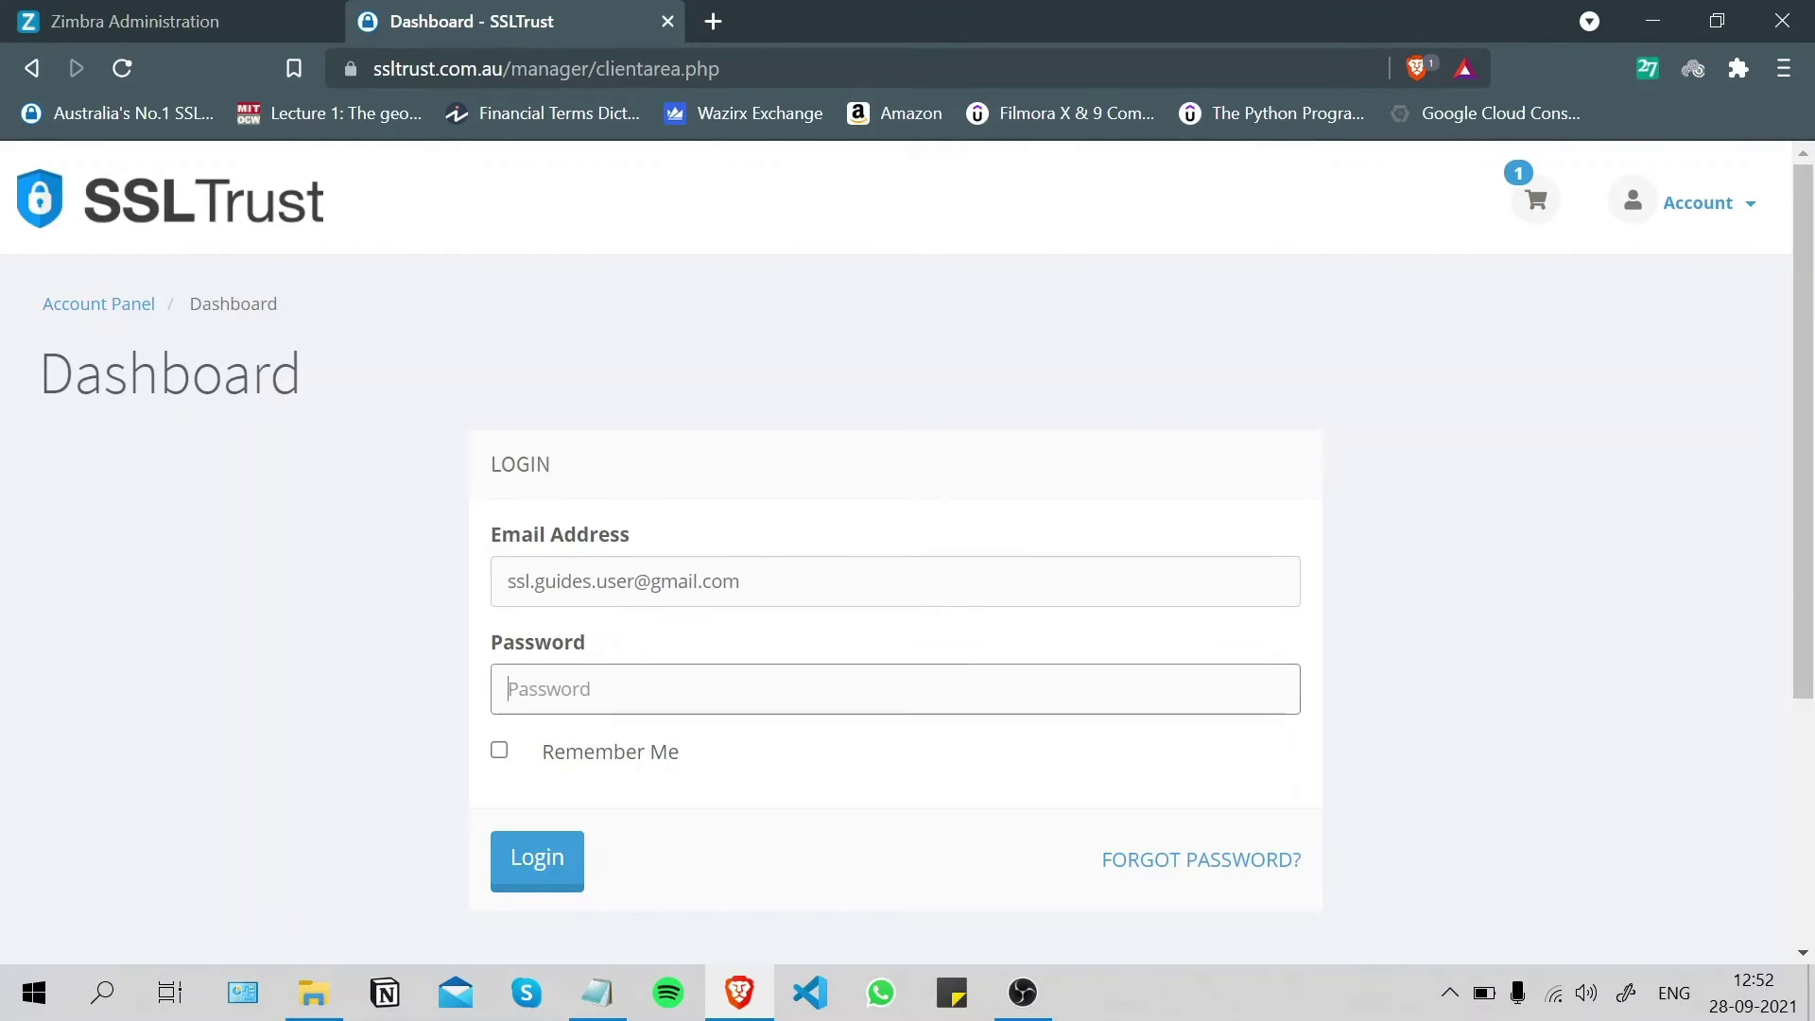
text(•••••••••••••)
click(547, 885)
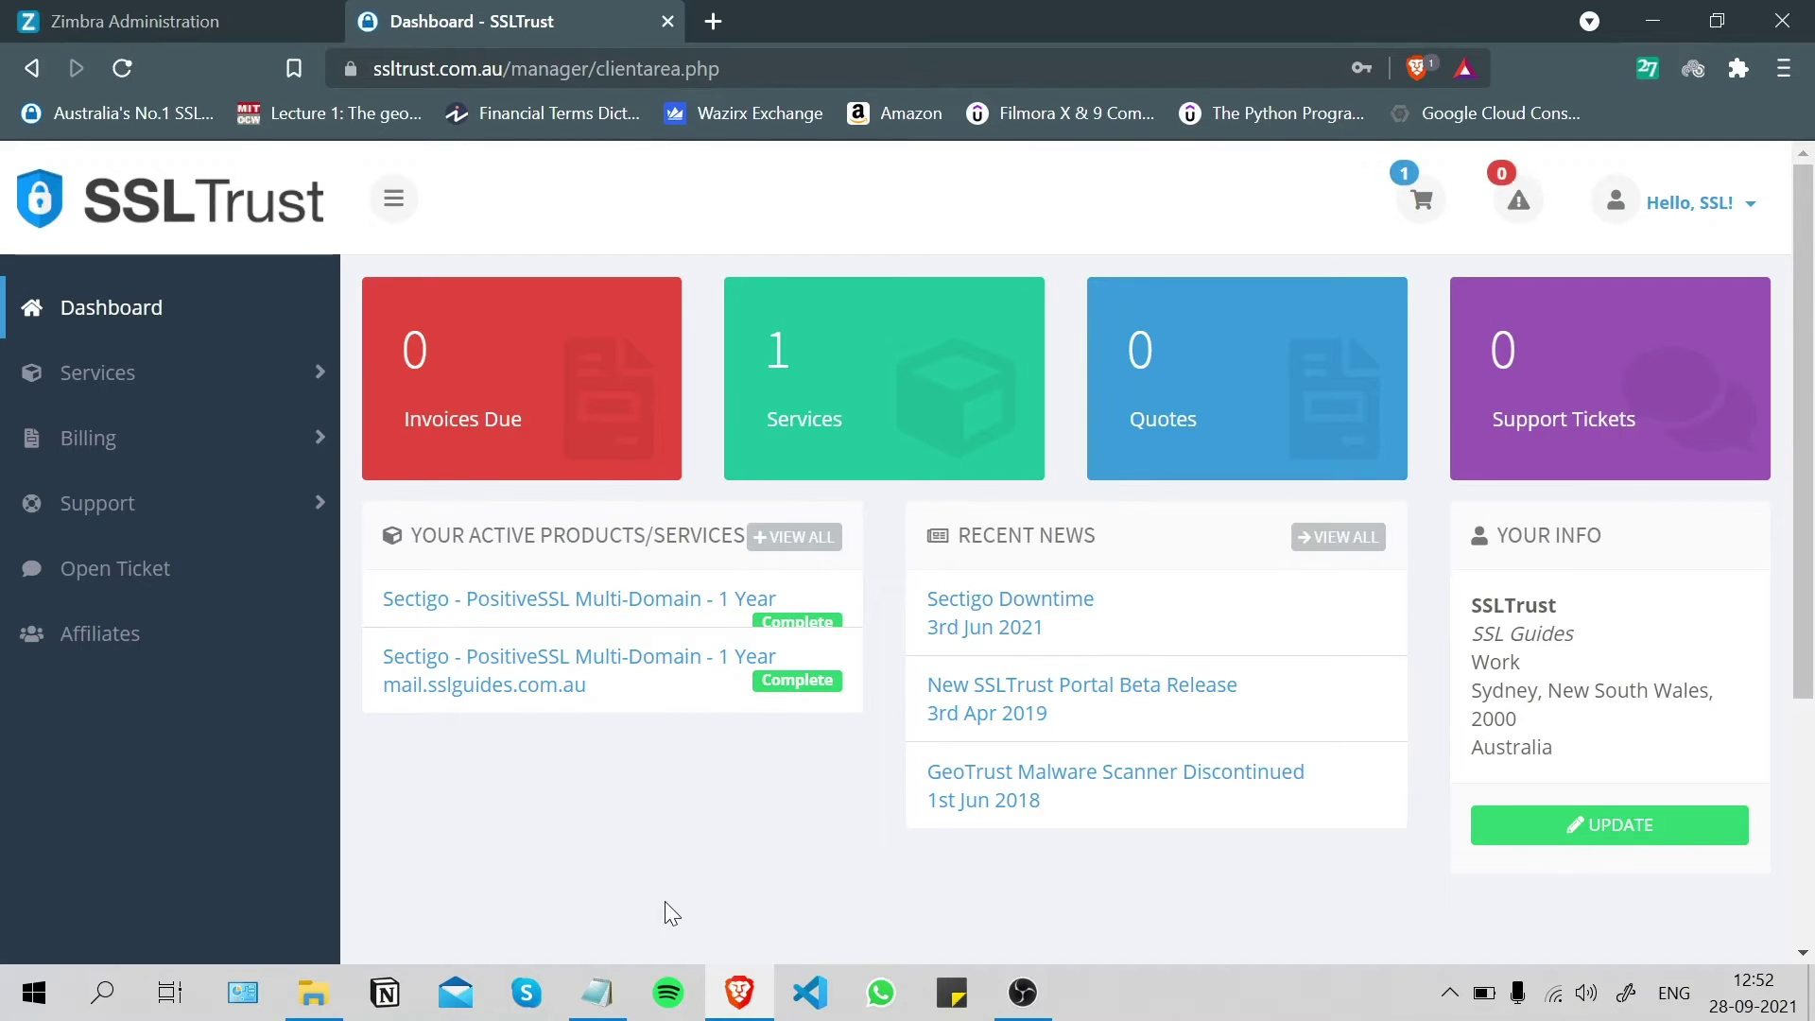
click(513, 619)
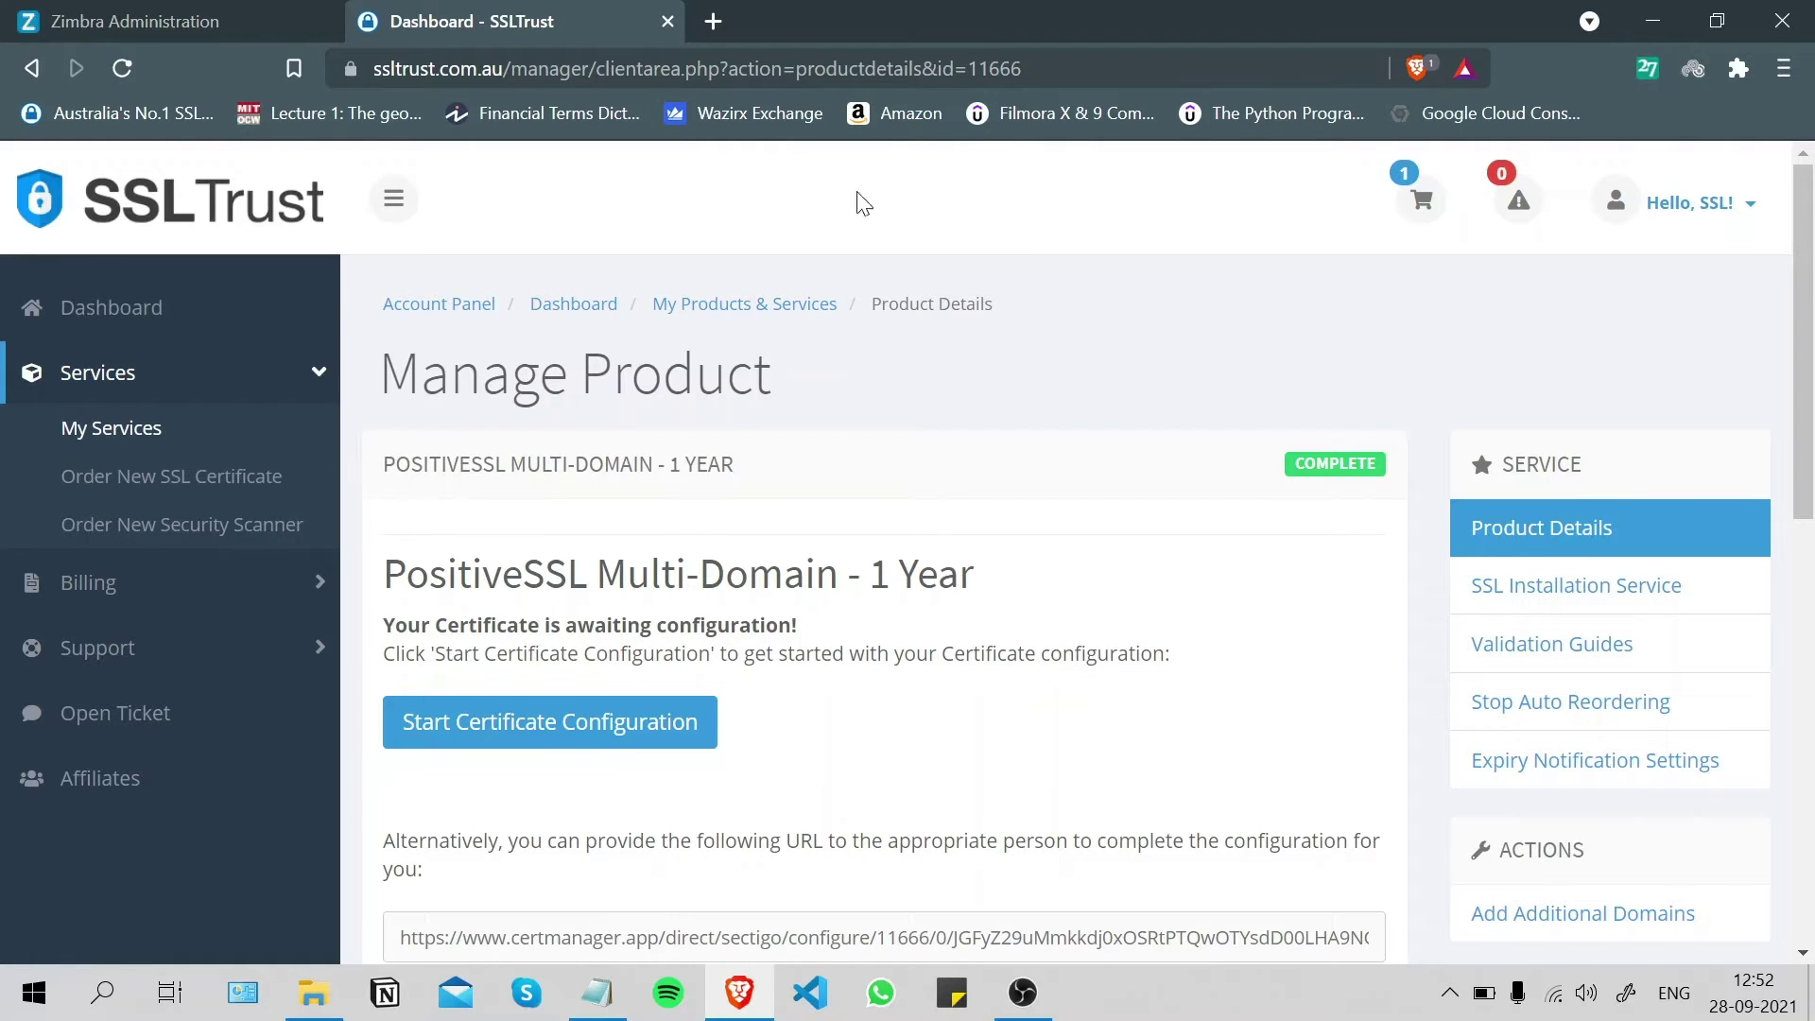
scroll(822, 406, down, 1)
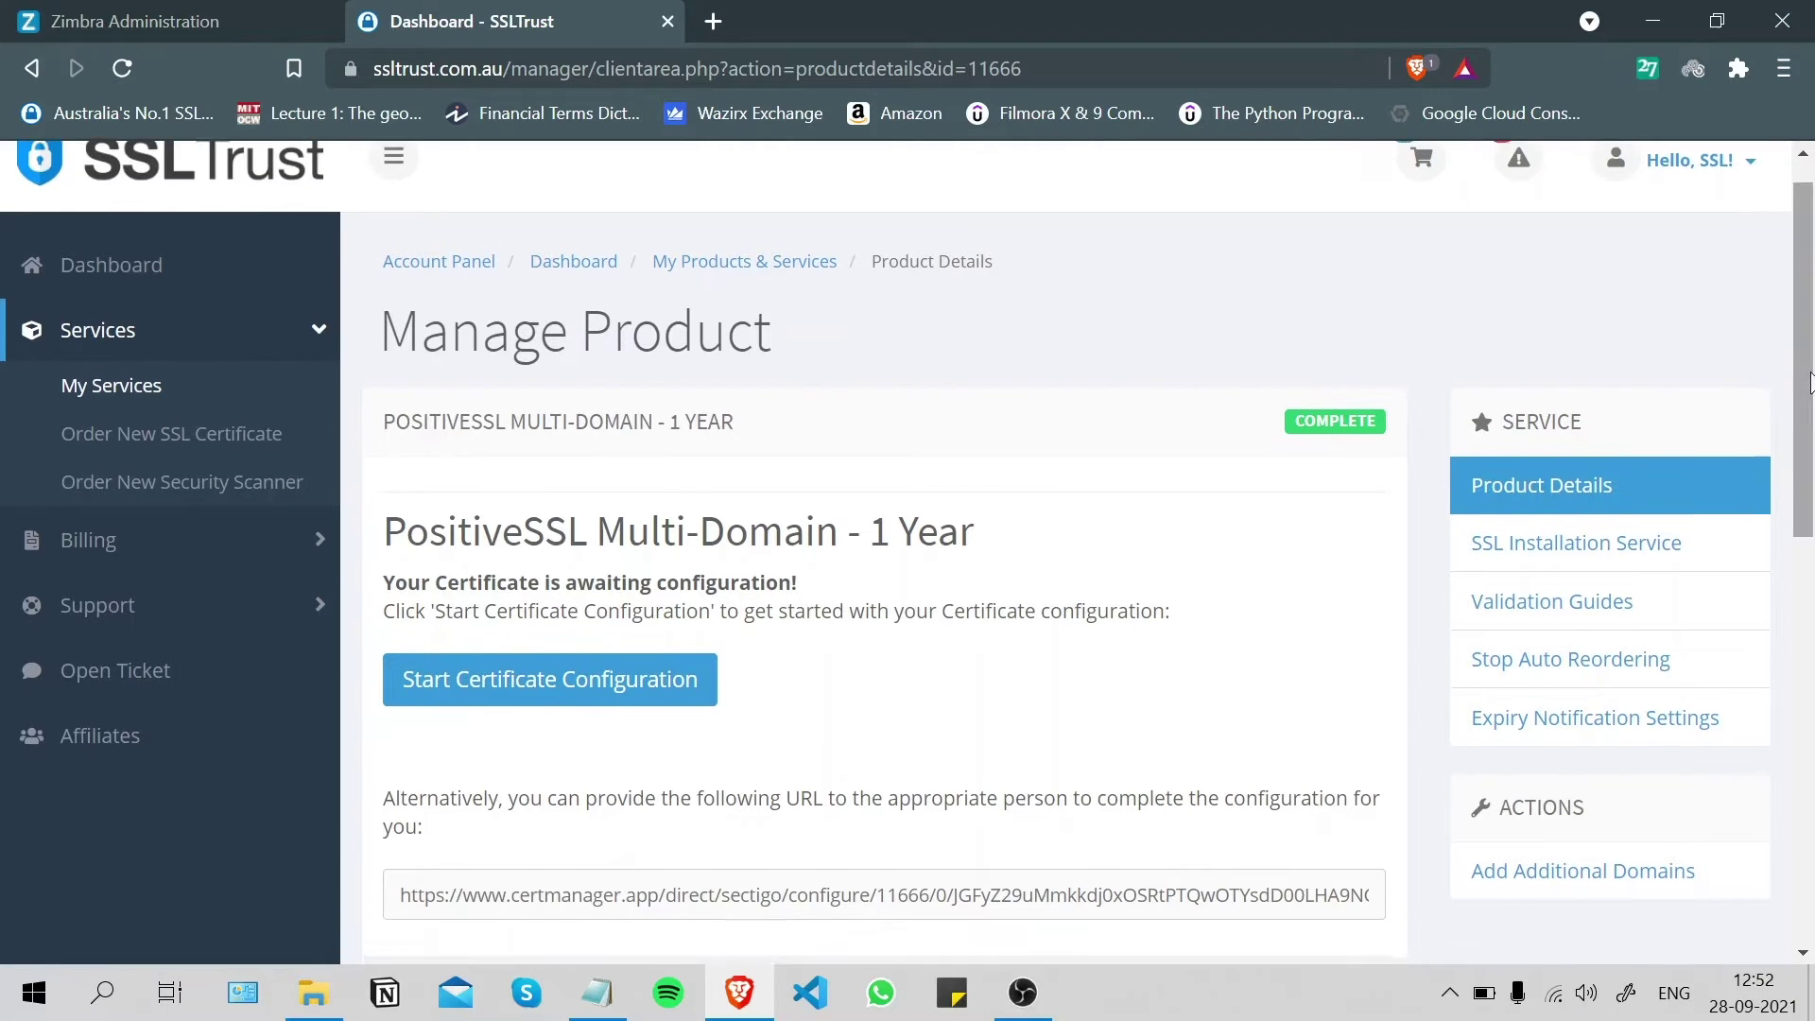
scroll(1226, 253, down, 4)
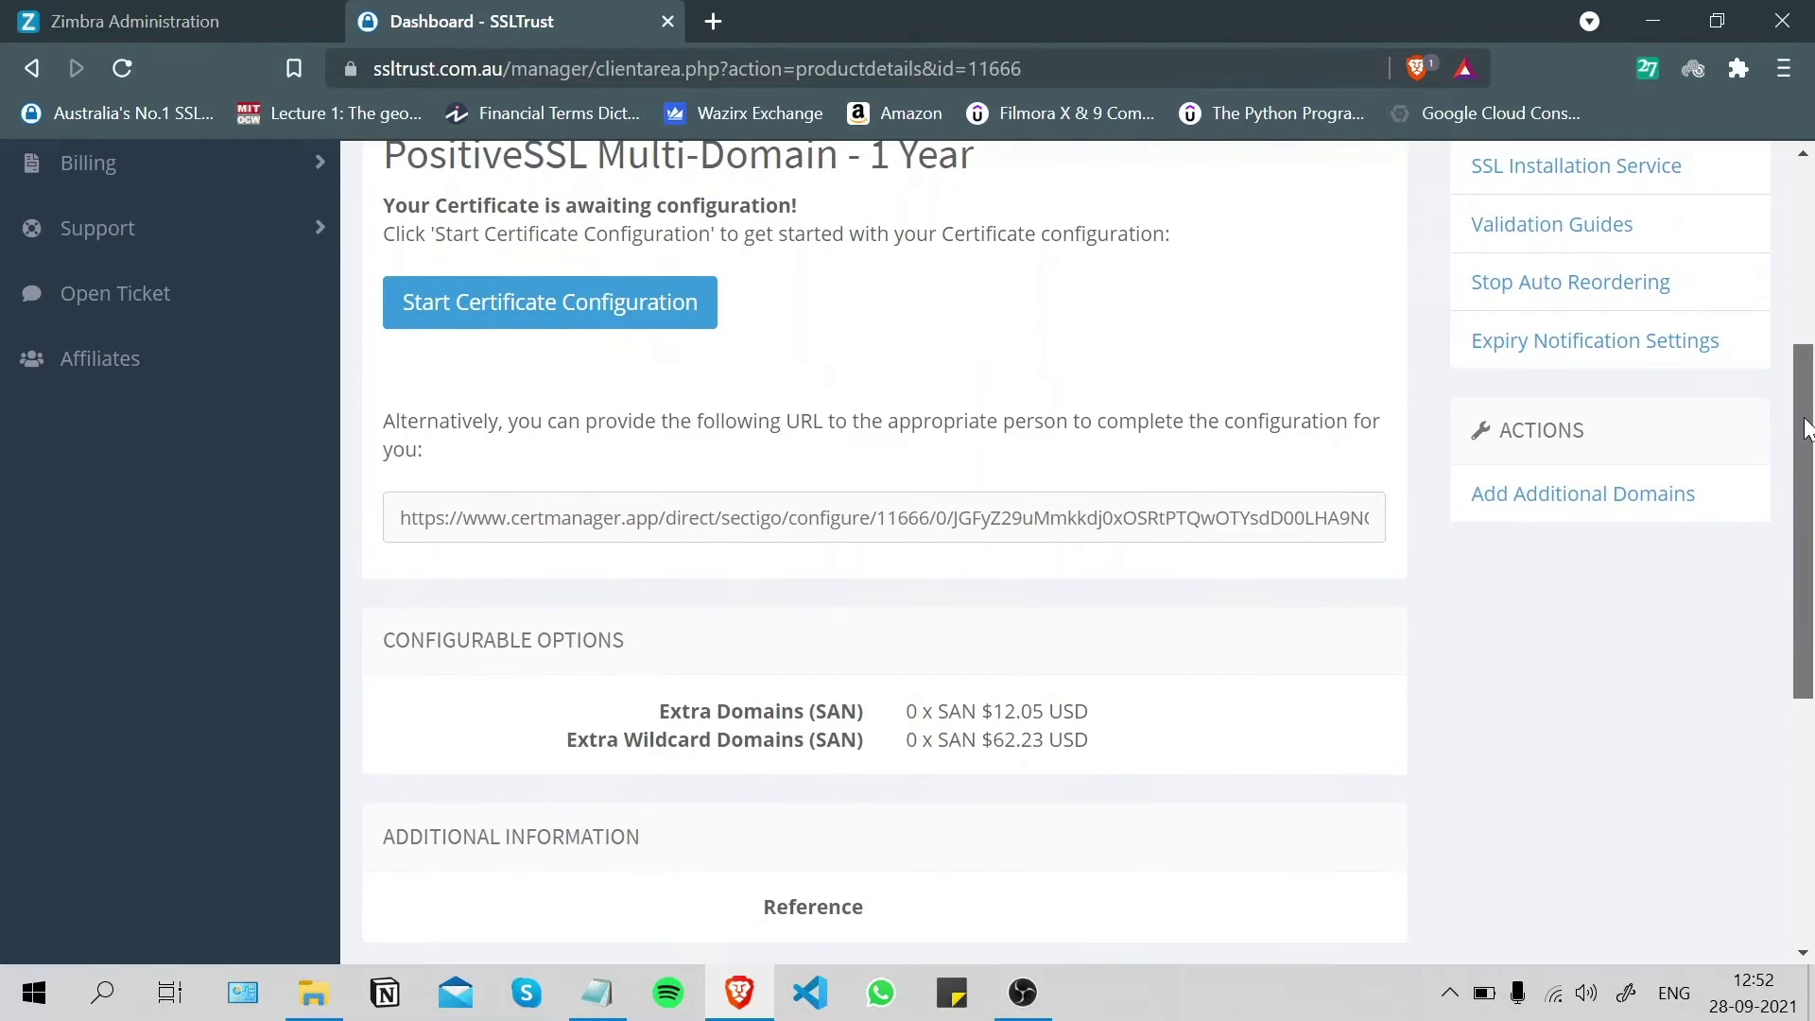
scroll(650, 530, up, 2)
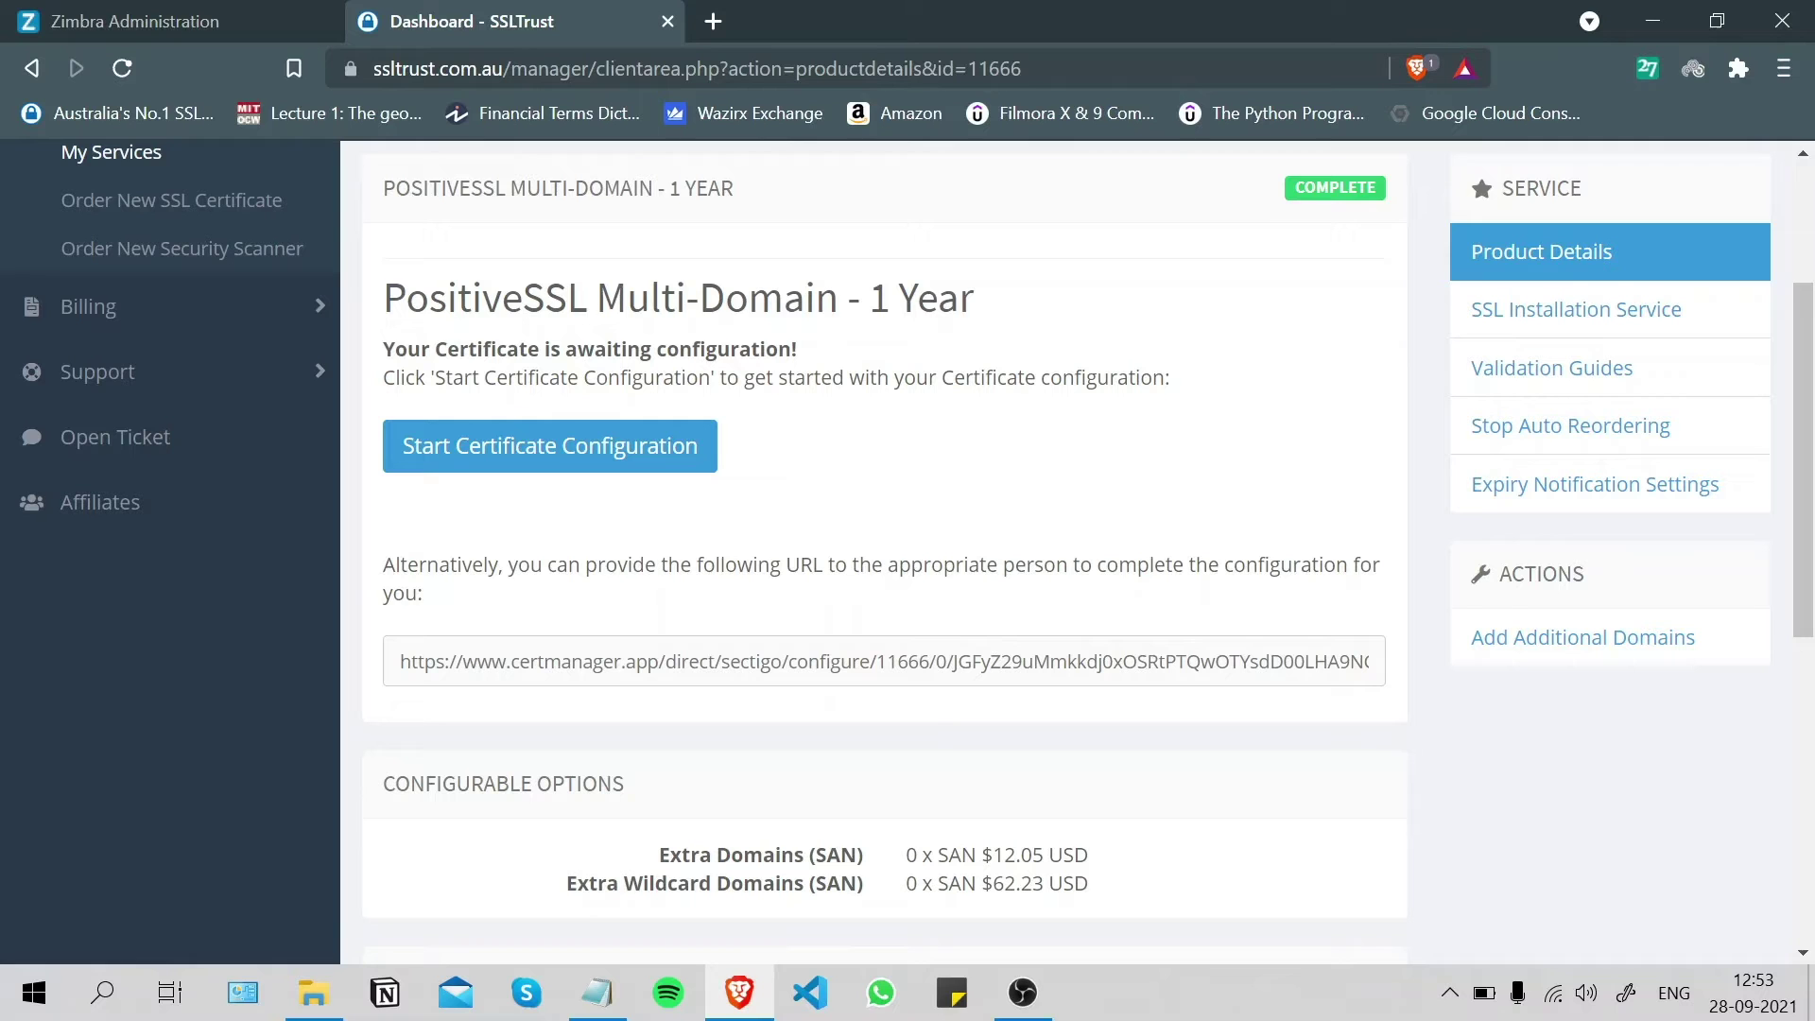
scroll(717, 652, up, 2)
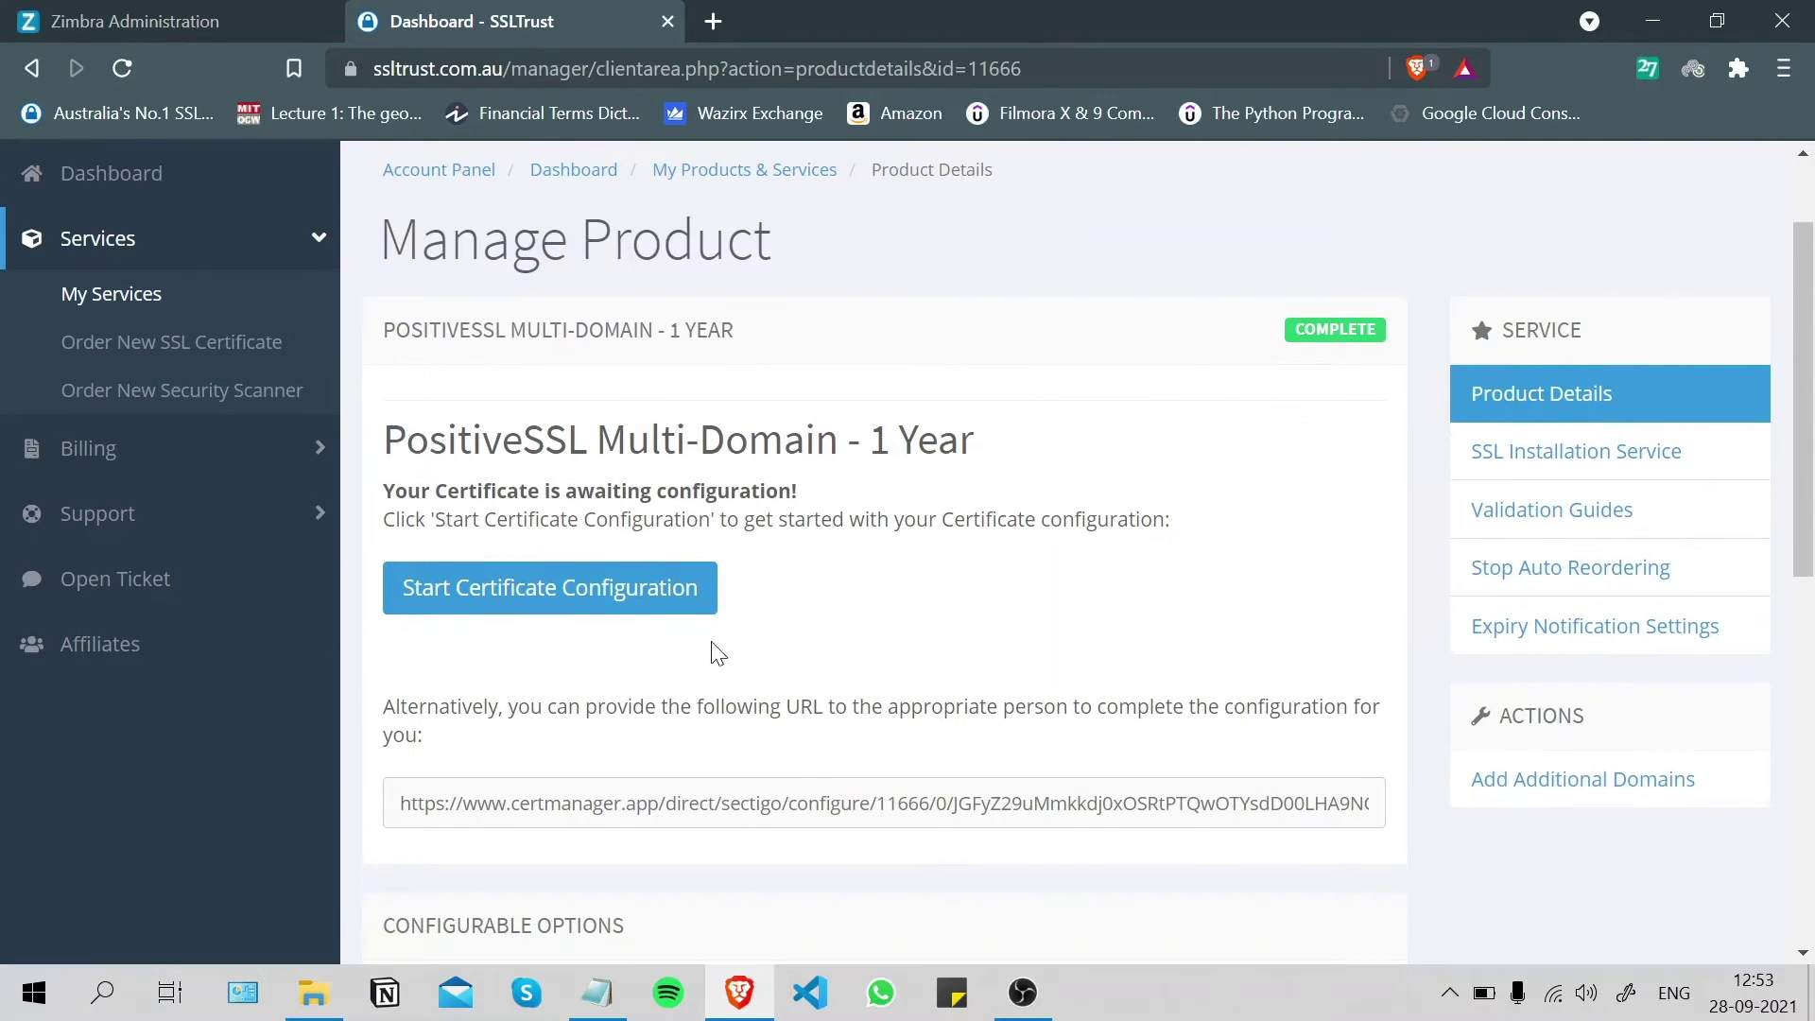
- Start certificate configuration and copy the full CSR text from Notepad
click(608, 643)
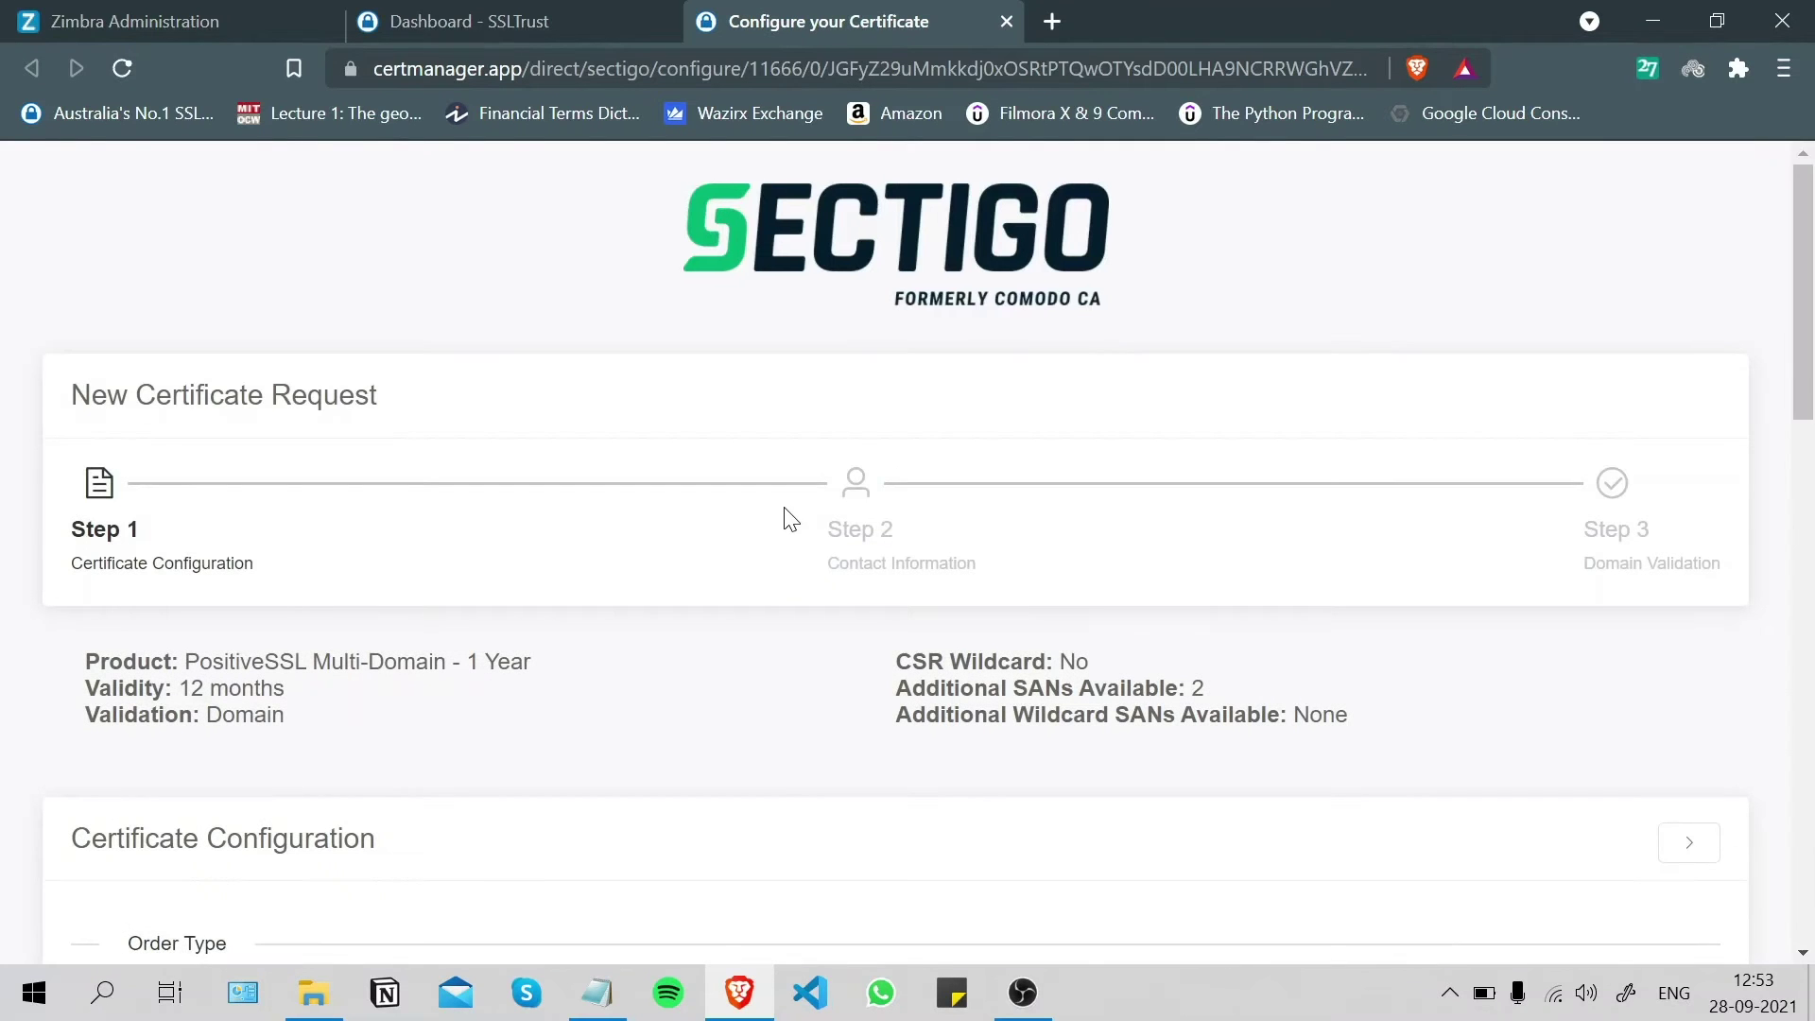
scroll(745, 510, down, 4)
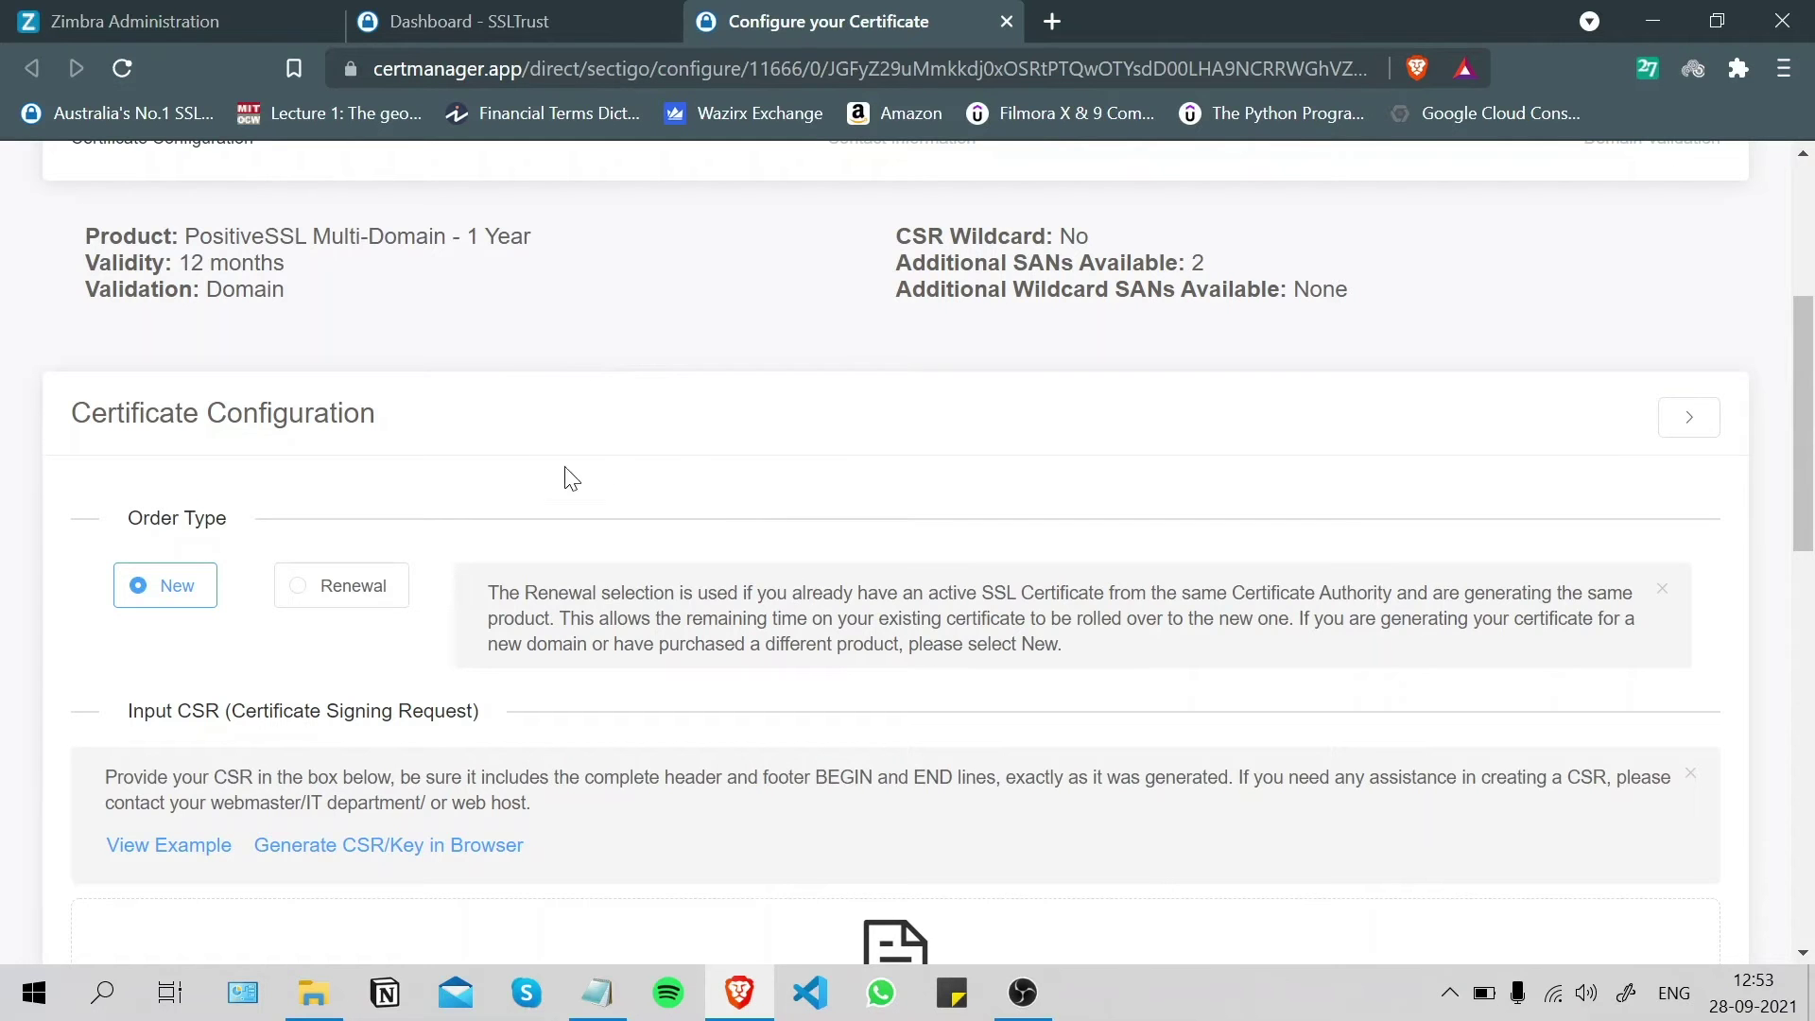
scroll(571, 477, down, 6)
click(571, 586)
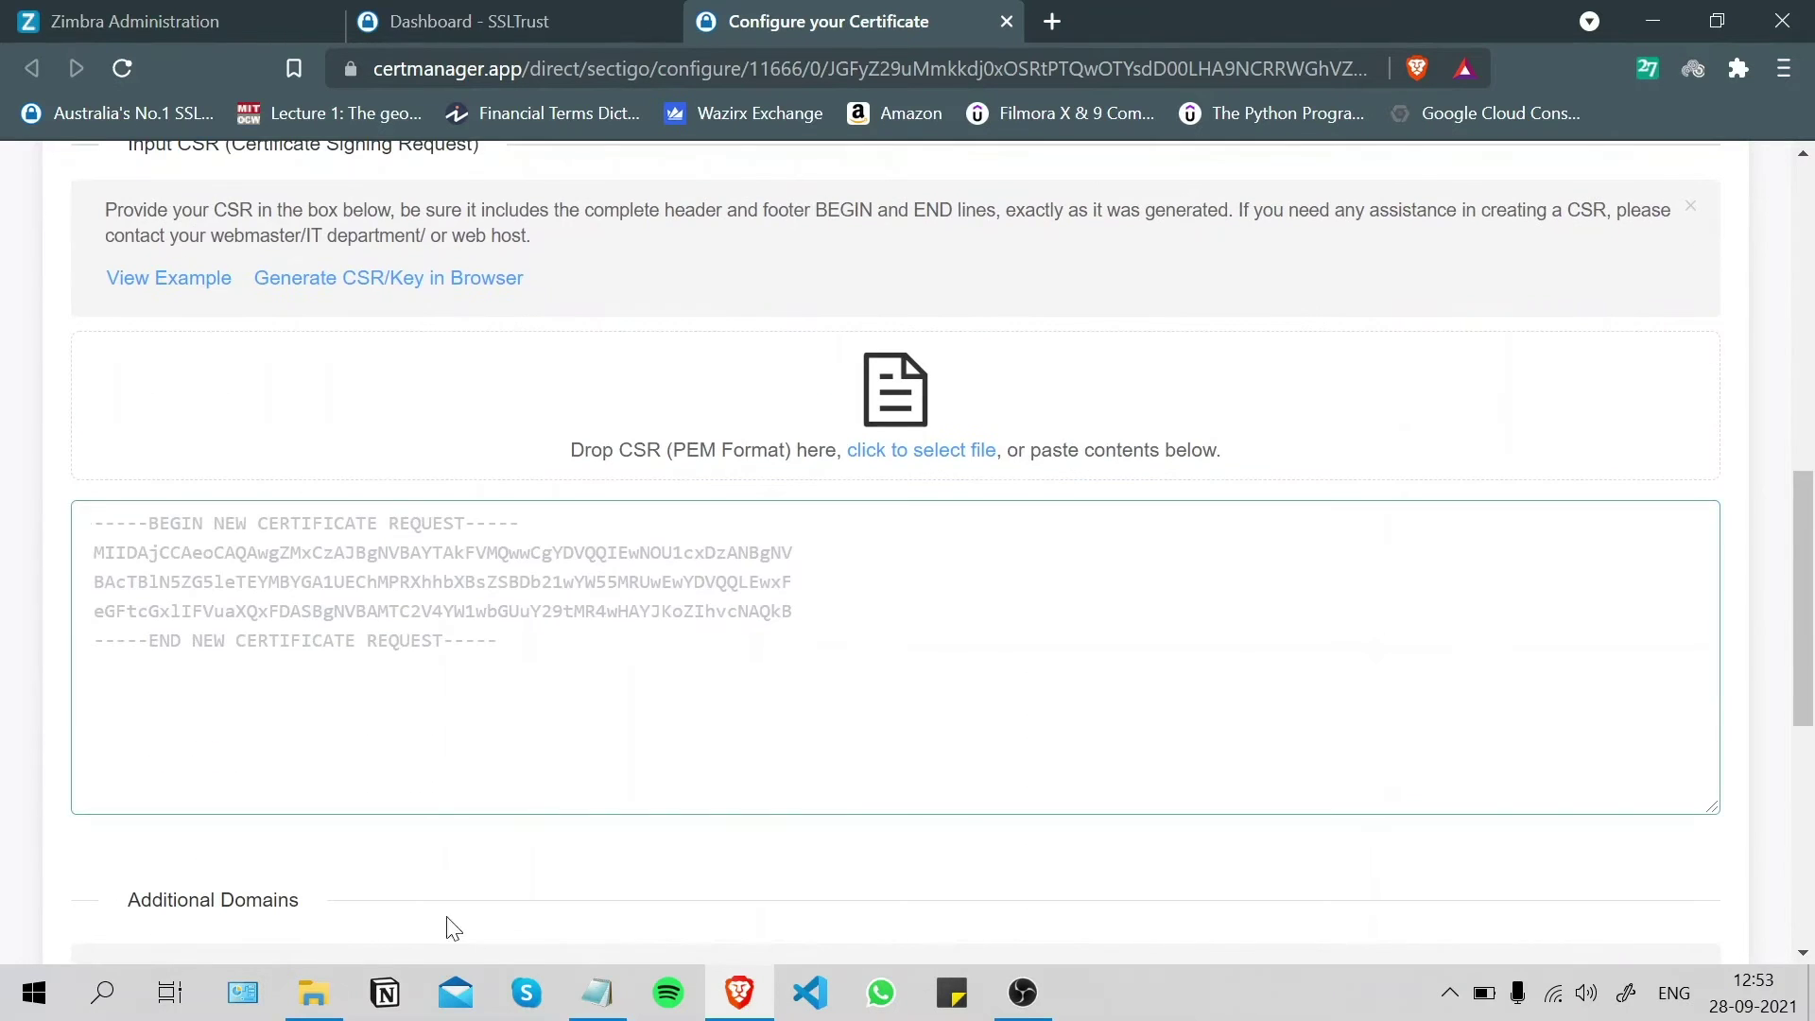
click(597, 993)
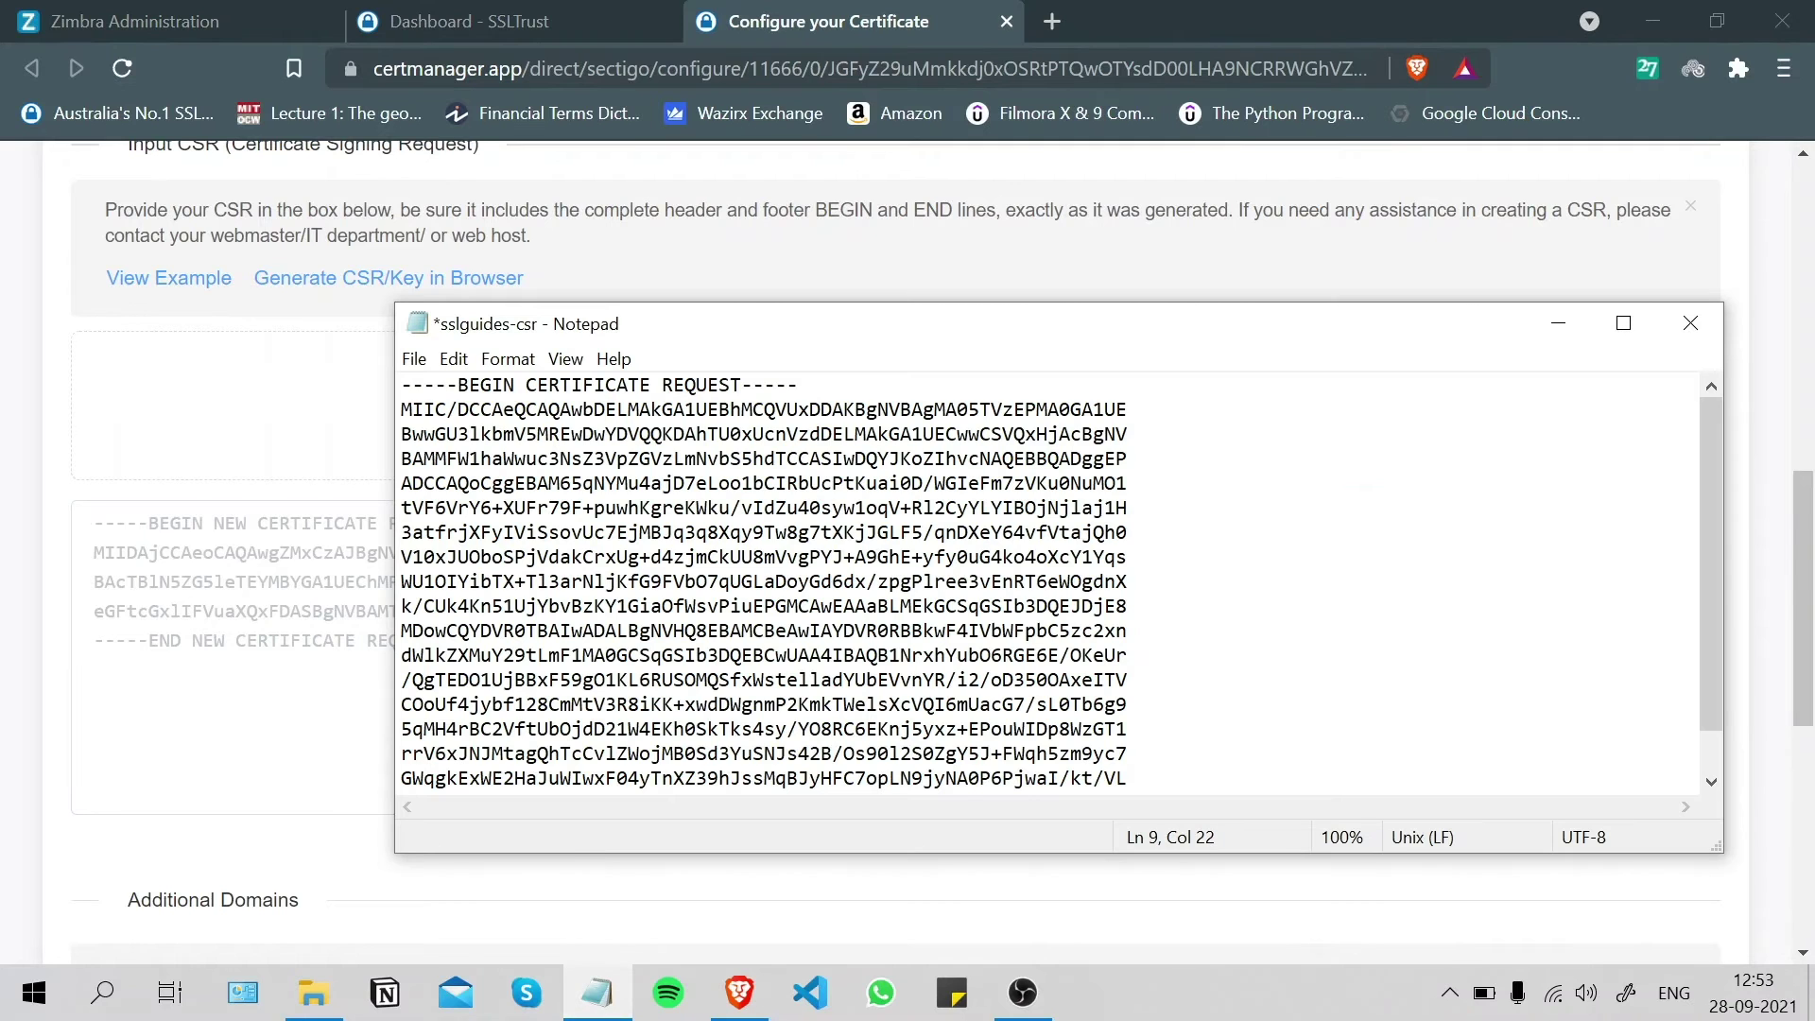
key(shift+Down)
key(shift+Down)
key(shift+Down)
key(shift+Down)
key(shift+Down)
key(shift+Down)
key(shift+Down)
key(shift+Down)
key(shift+Down)
key(shift+Down)
key(shift+Down)
key(shift+Down)
key(shift+Down)
key(shift+Down)
key(shift+Down)
key(shift+Down)
key(shift+Down)
key(shift+Down)
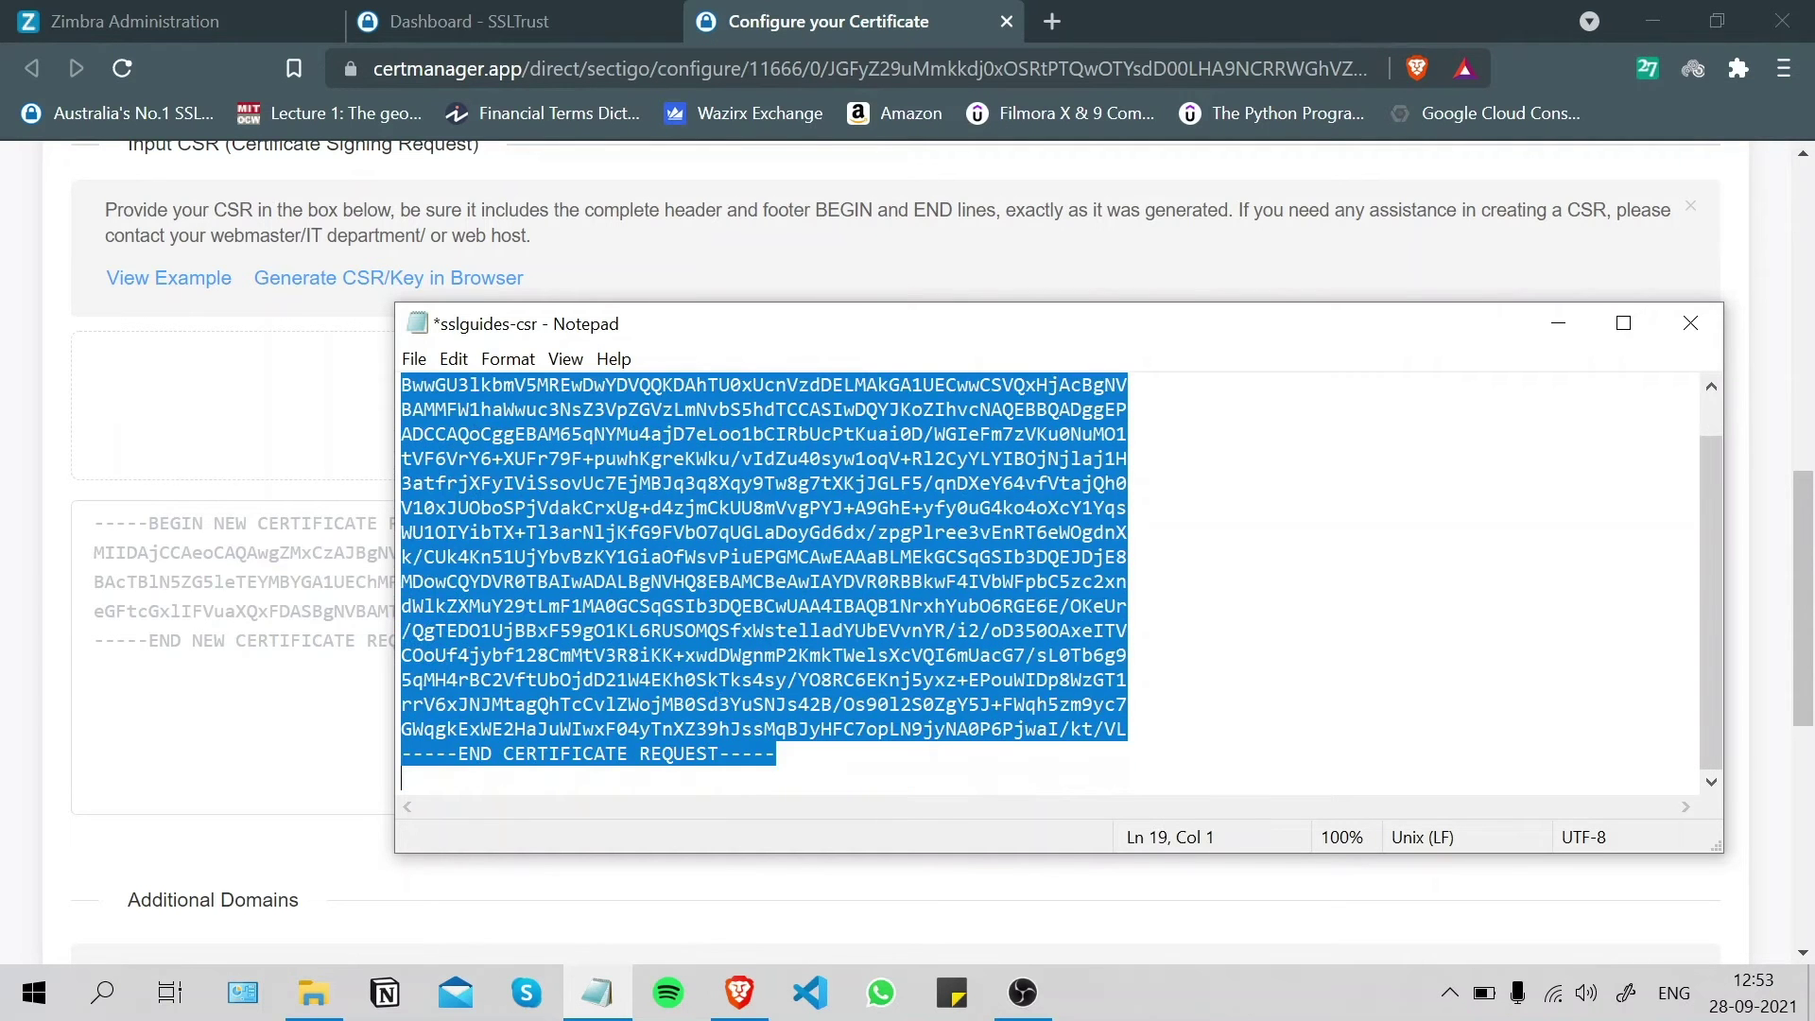
right_click(560, 472)
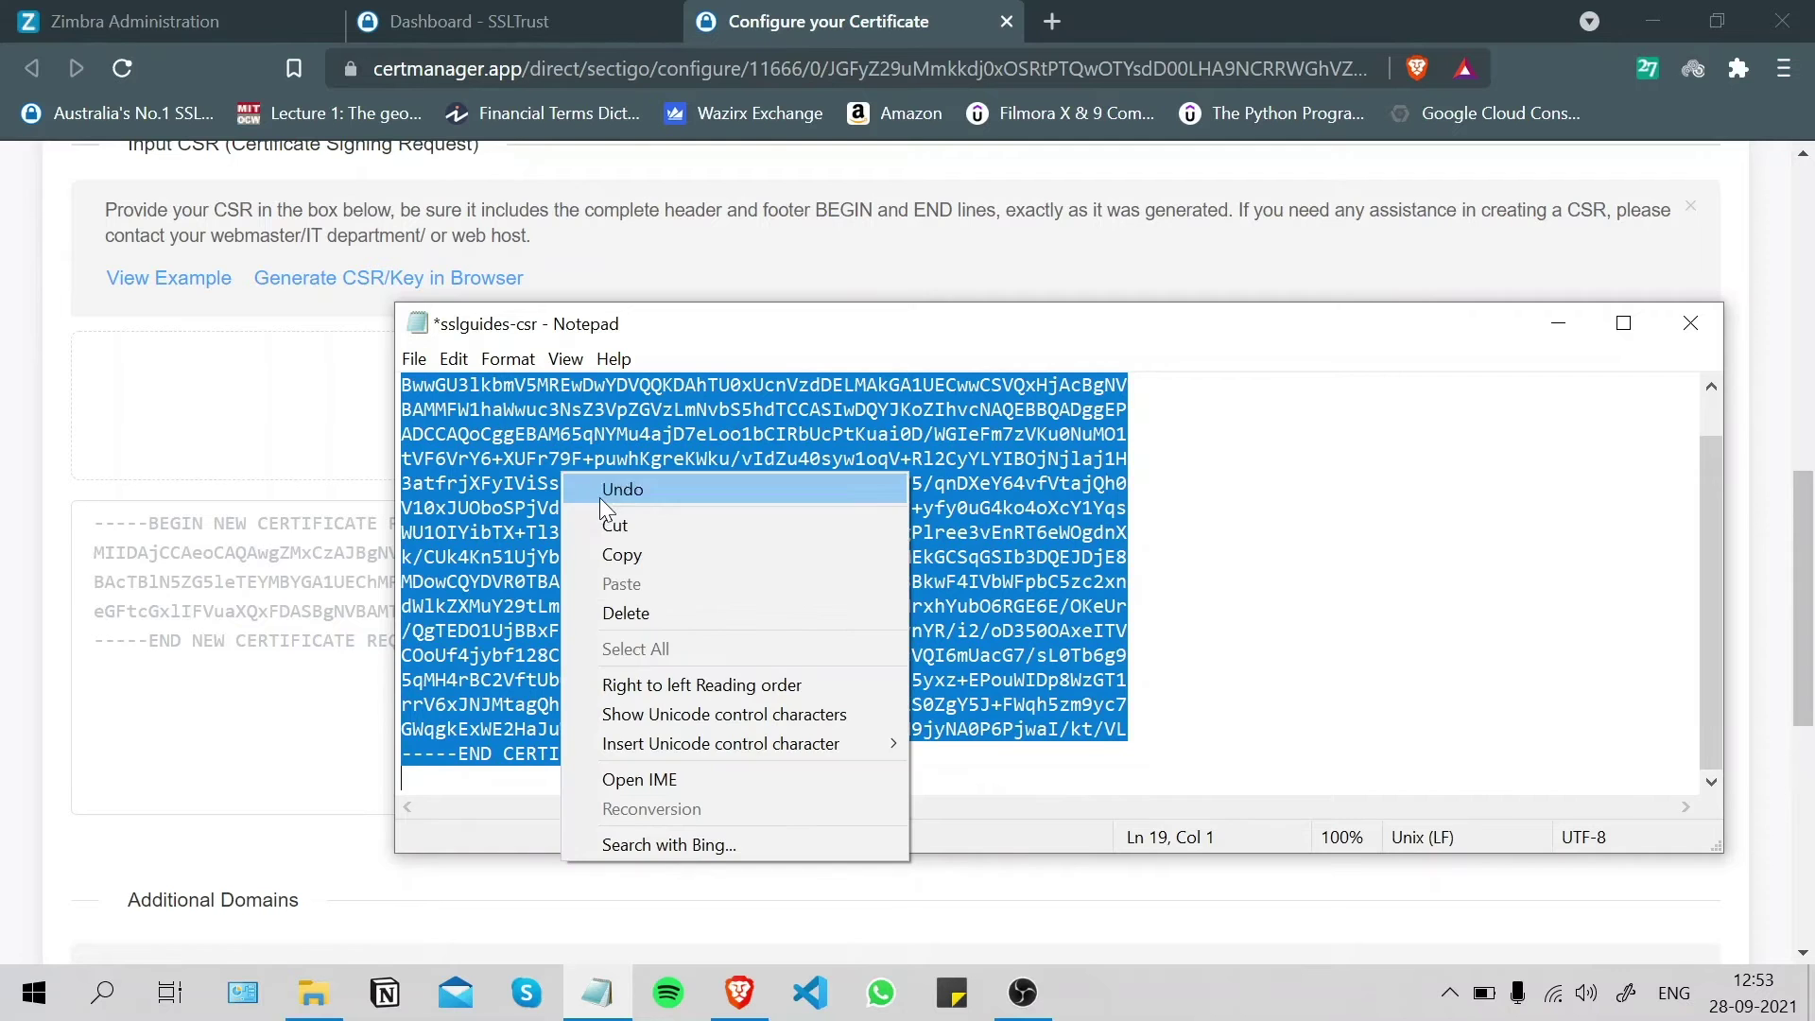
click(626, 553)
- Paste the CSR into the request box and verify it
click(325, 605)
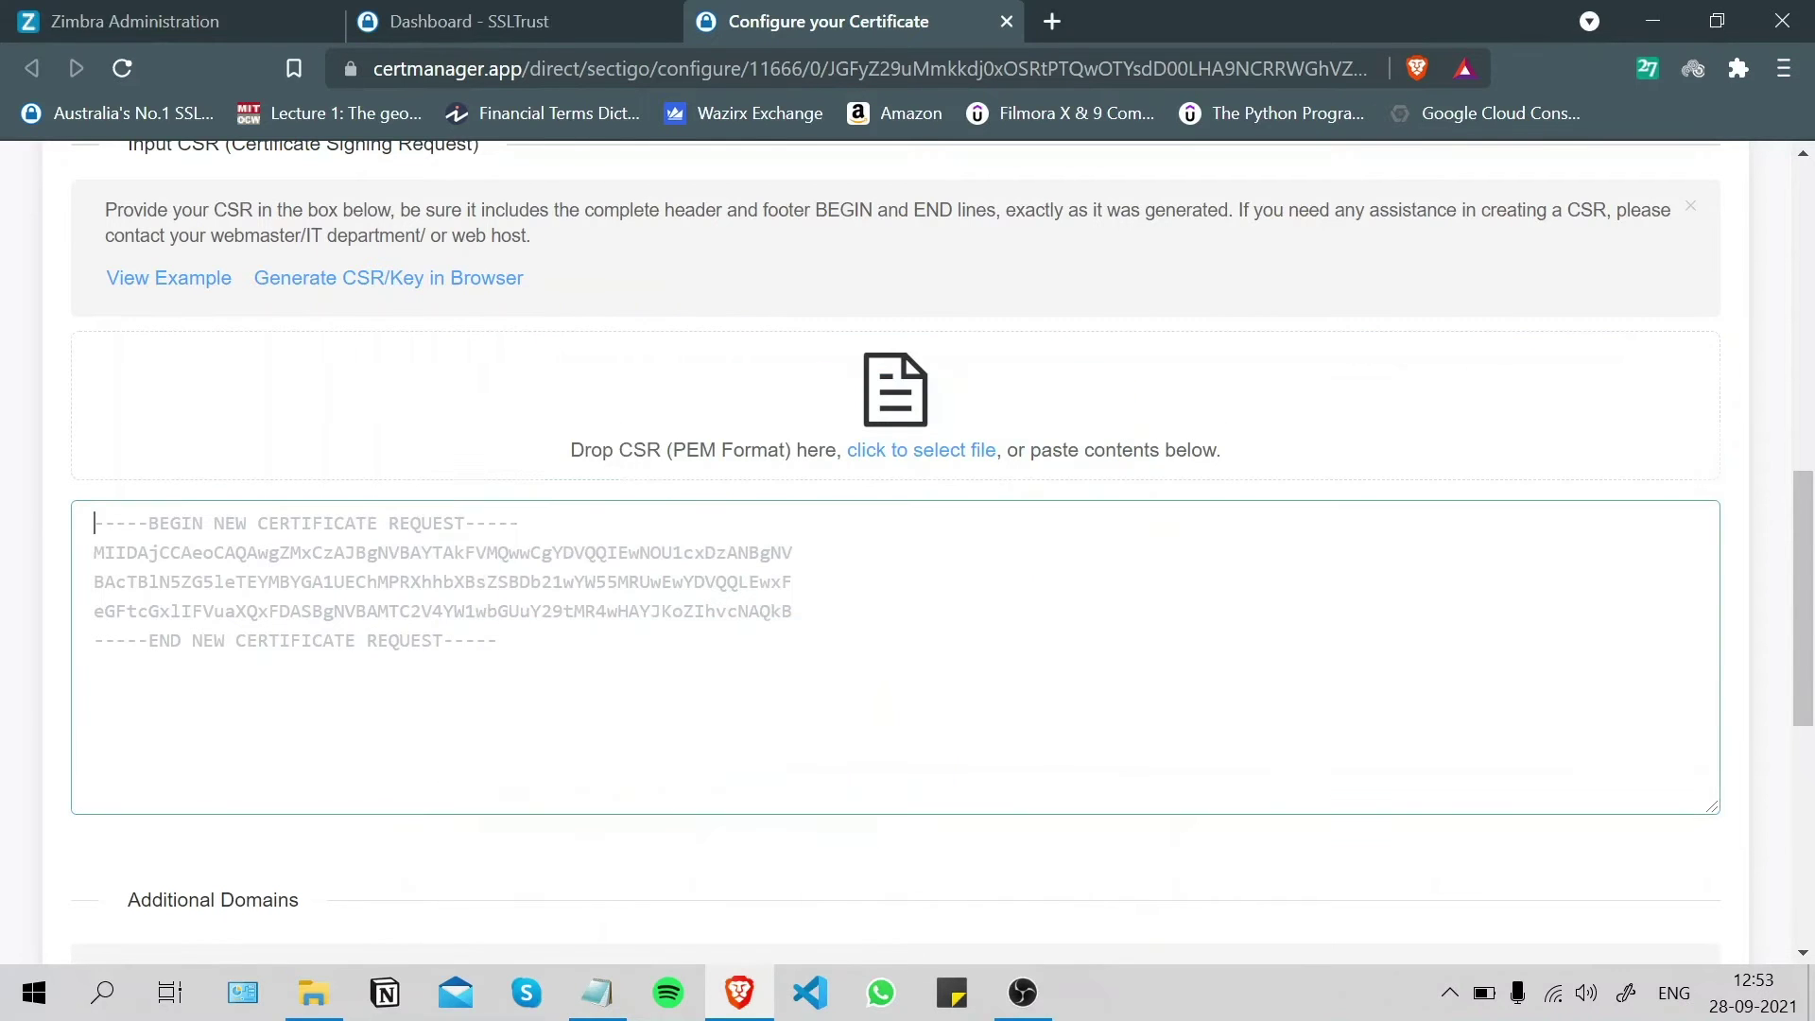
right_click(325, 610)
click(464, 346)
scroll(464, 346, down, 6)
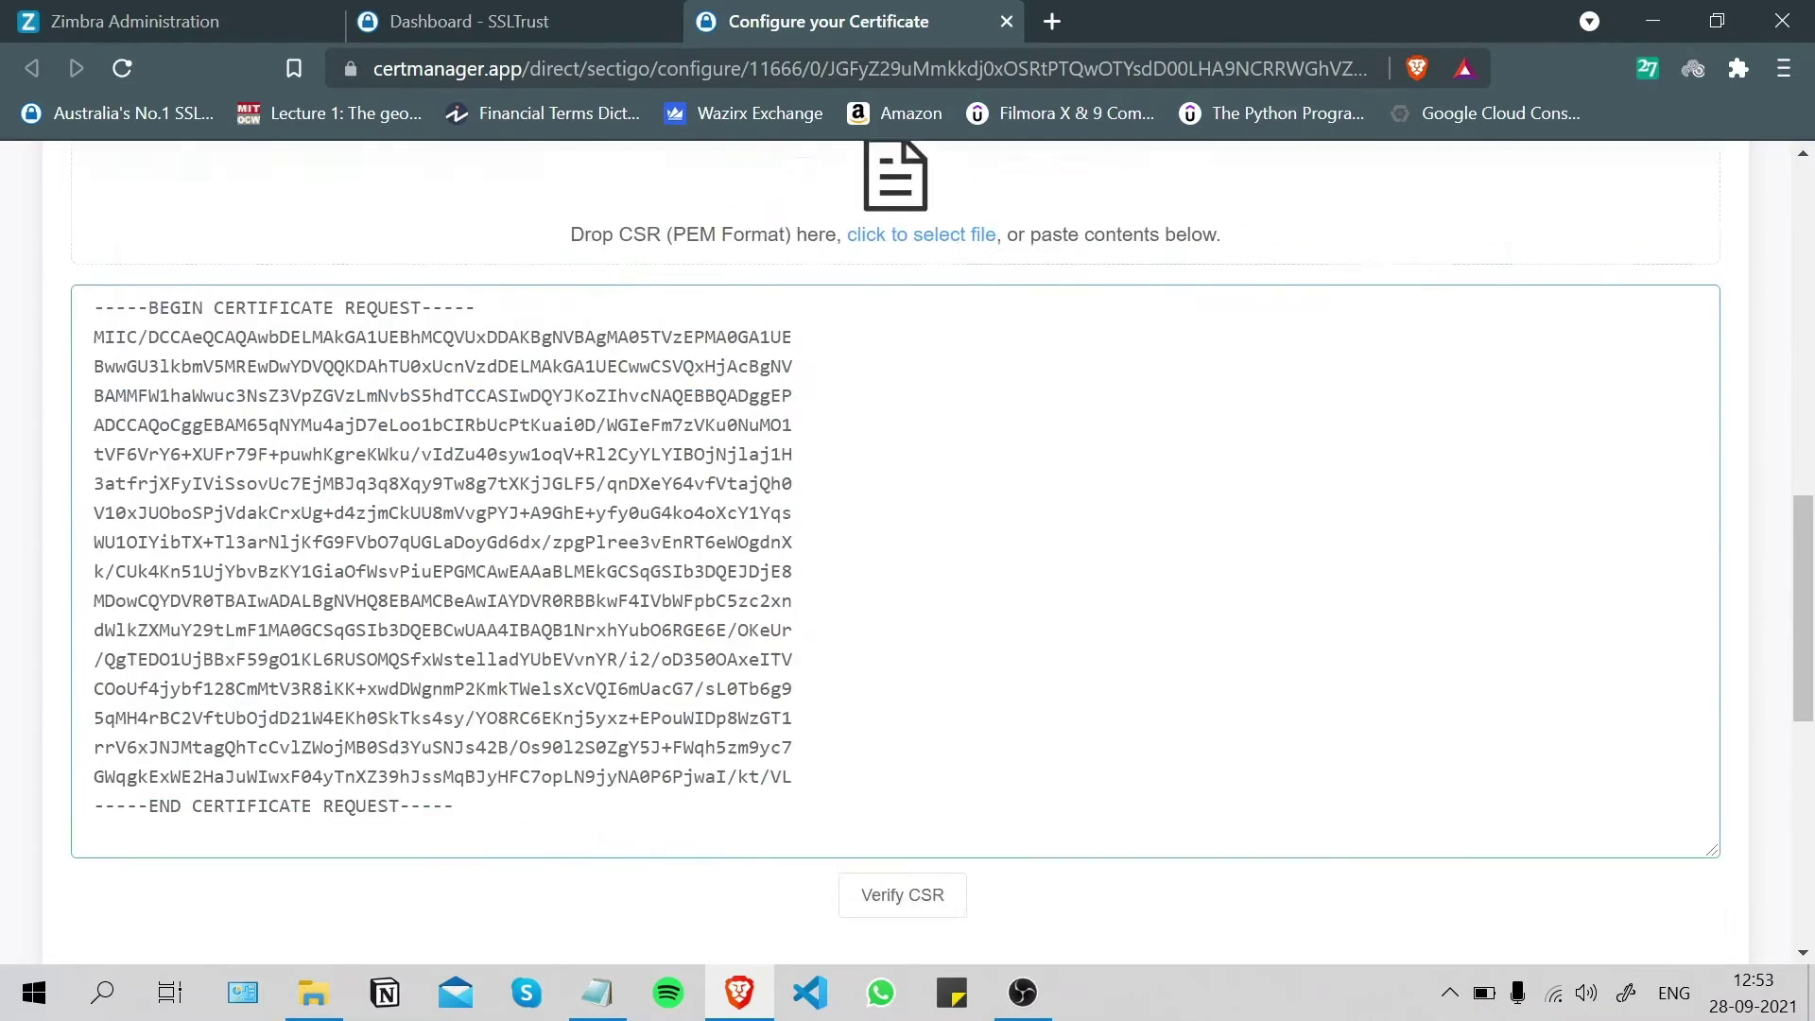
click(899, 473)
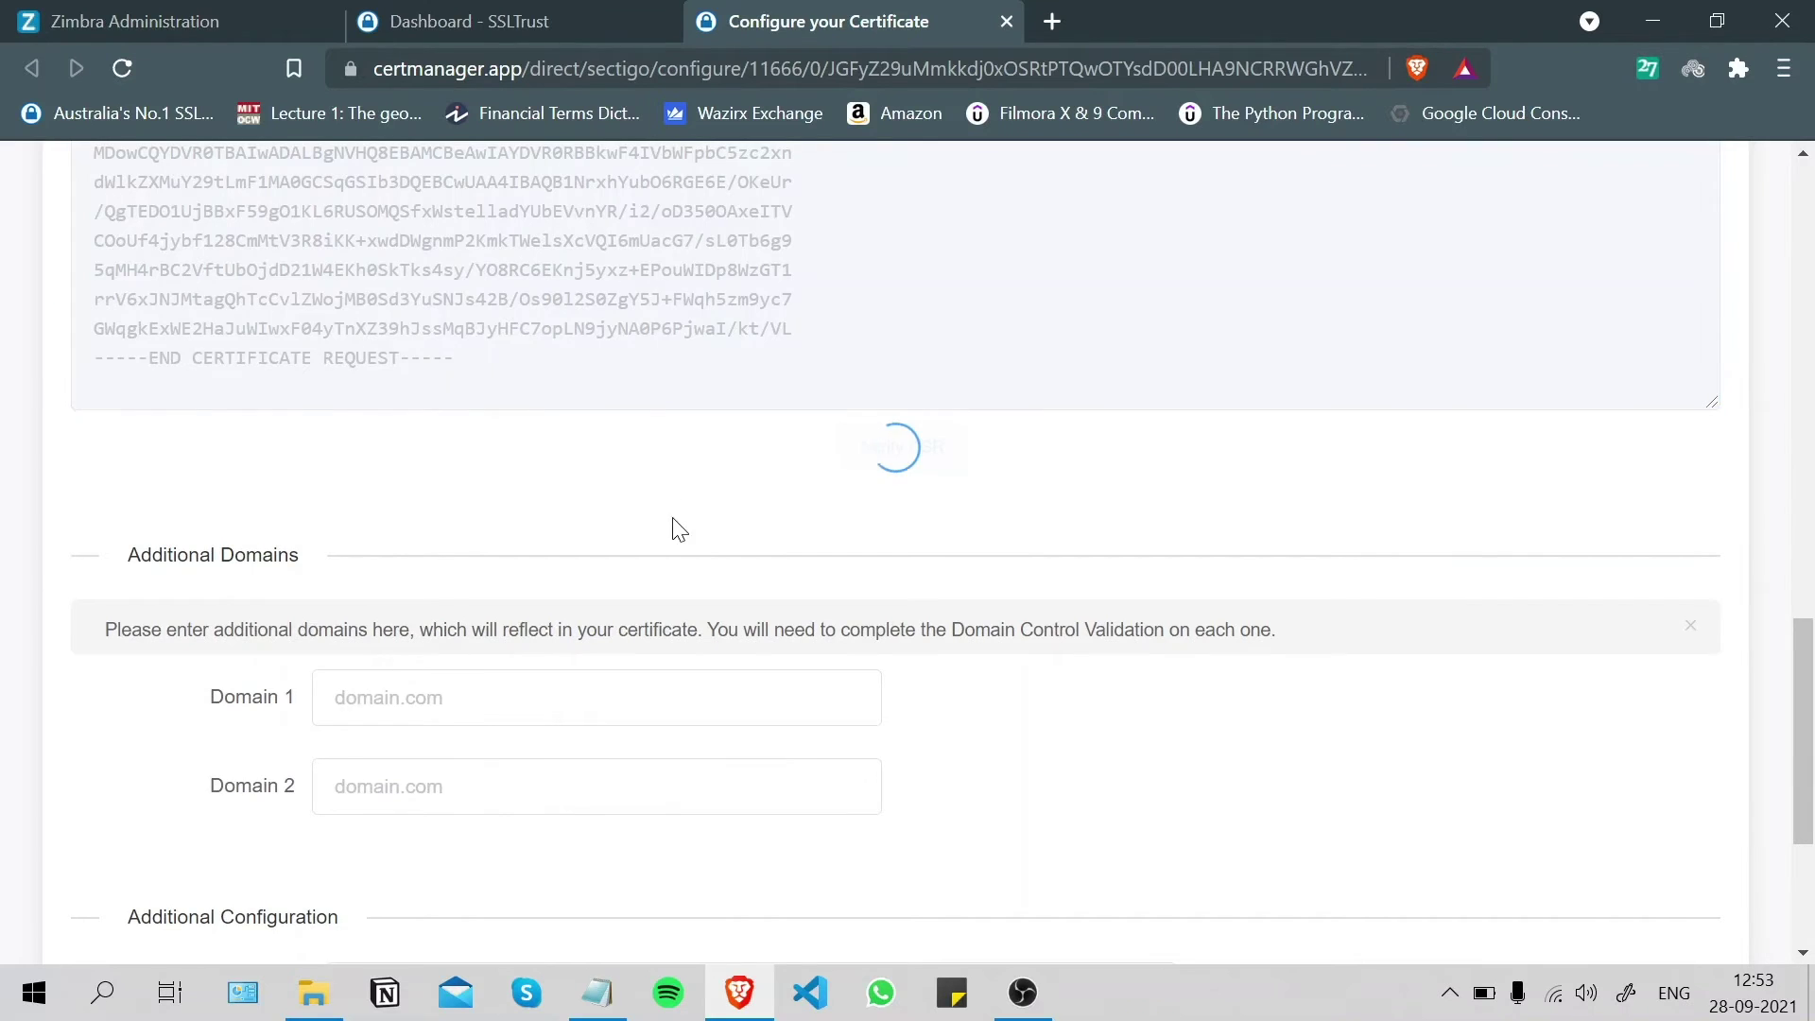
- Review the decoded mail.sslguides.com.au CSR, set Server Type to OTHER and continue
scroll(672, 527, up, 5)
scroll(530, 578, down, 3)
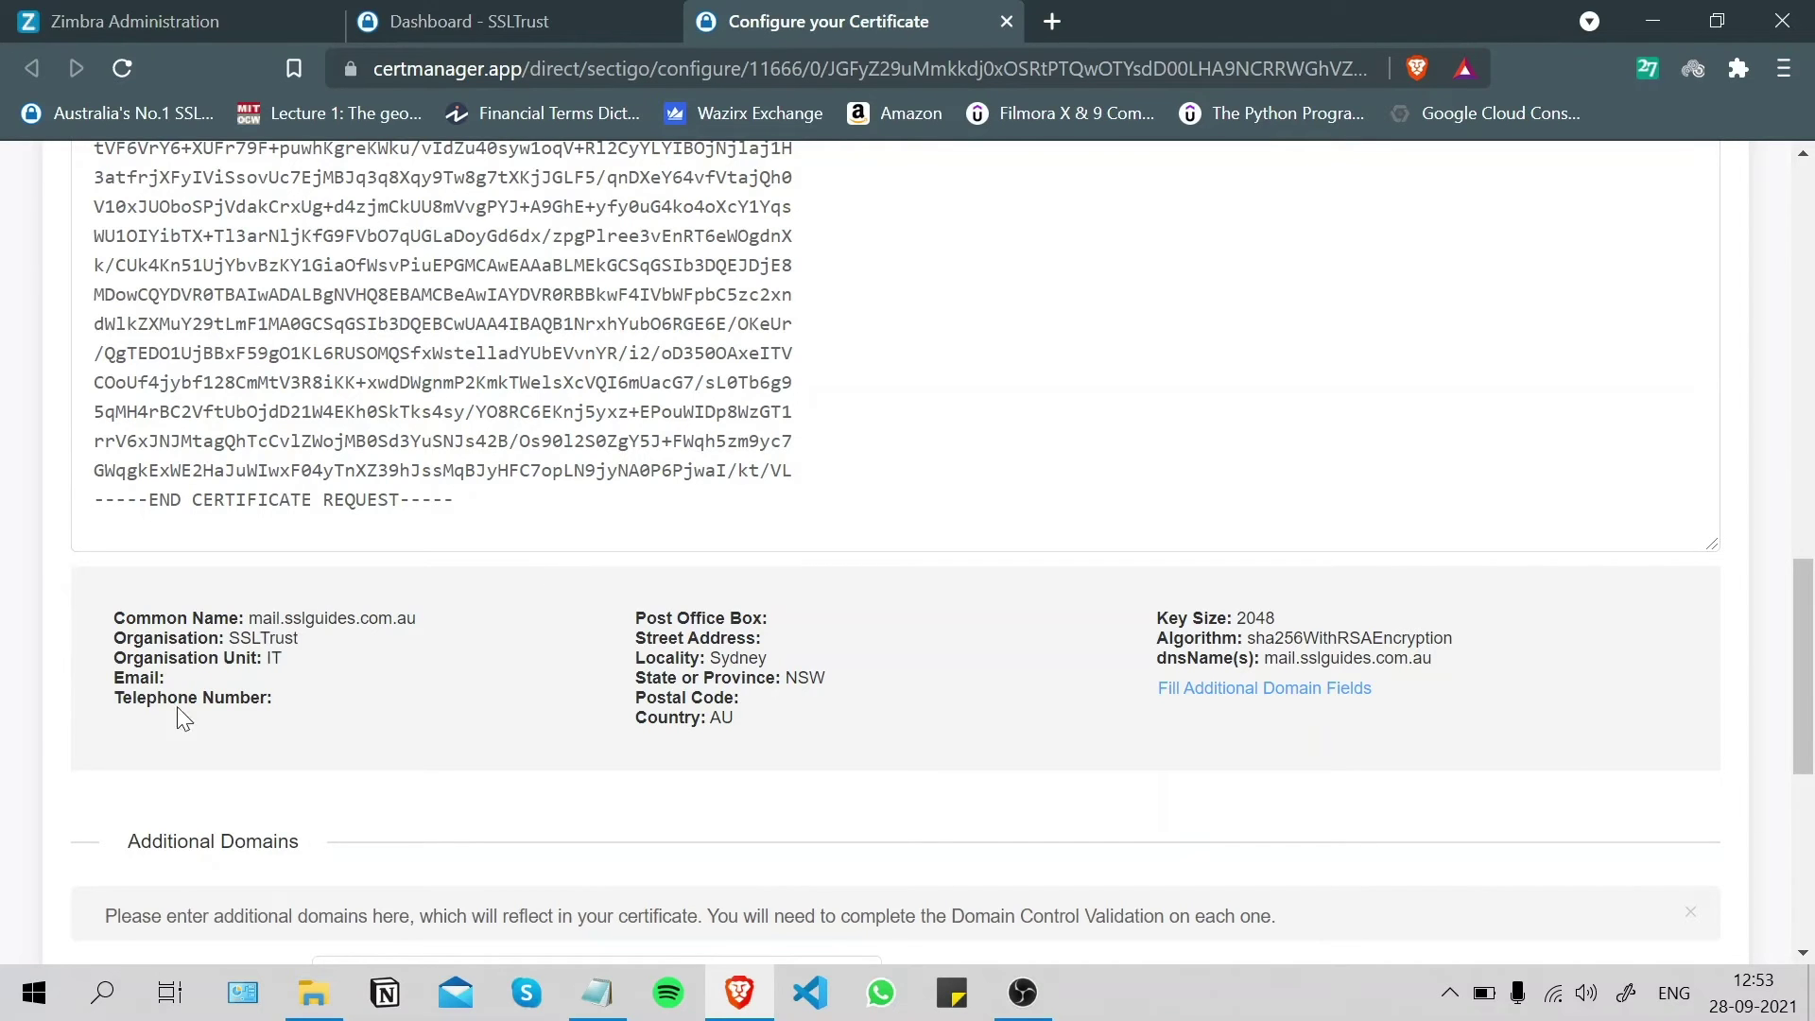
scroll(280, 684, down, 5)
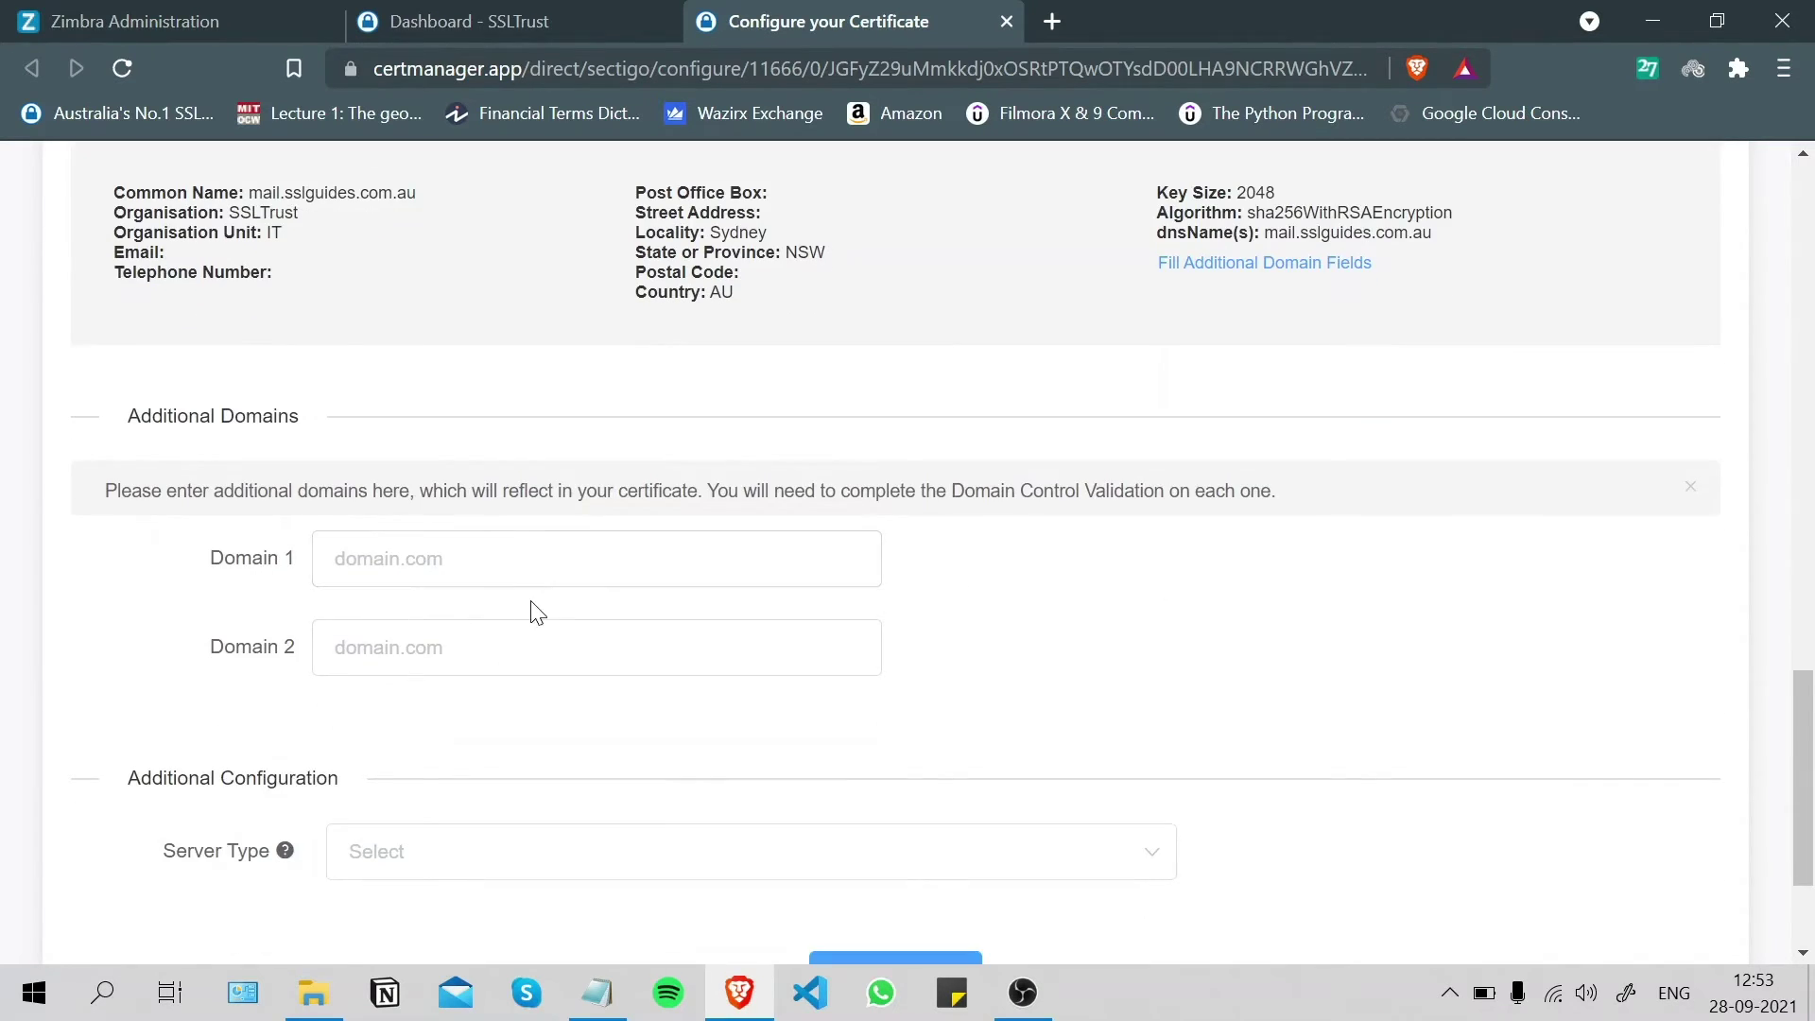
scroll(454, 643, up, 2)
drag(1807, 802, 1802, 789)
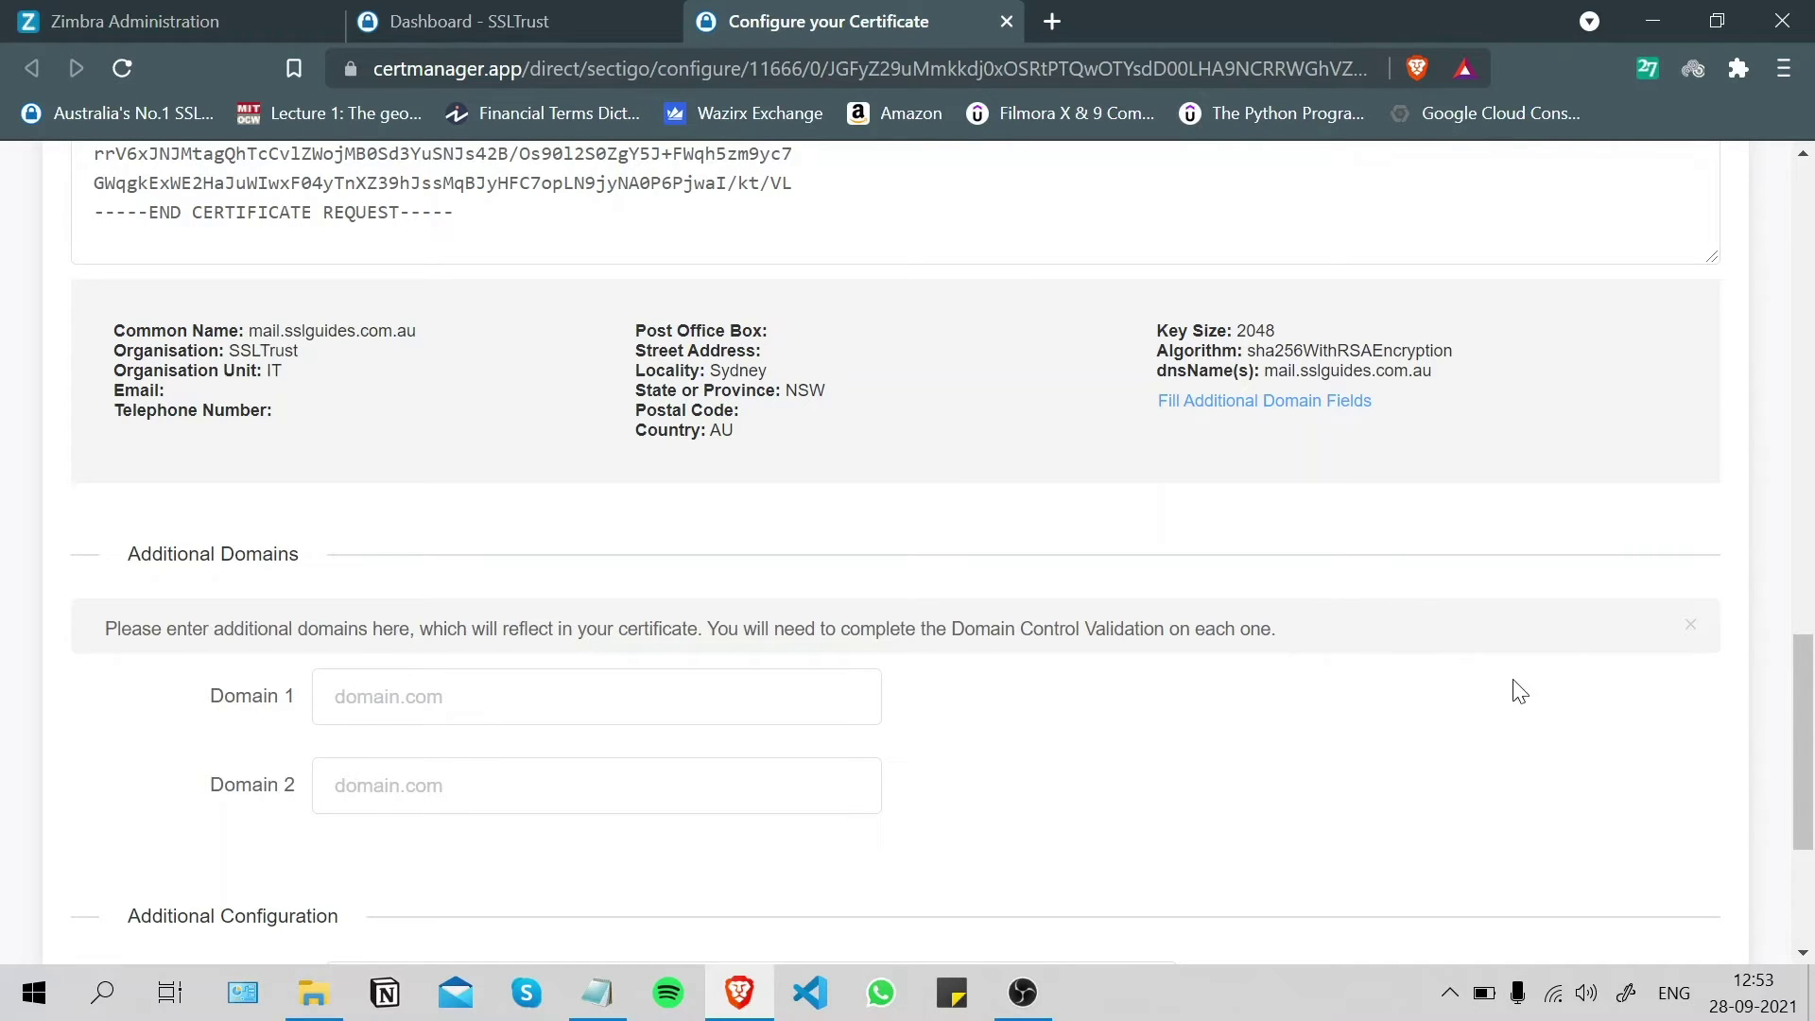
scroll(640, 559, down, 1)
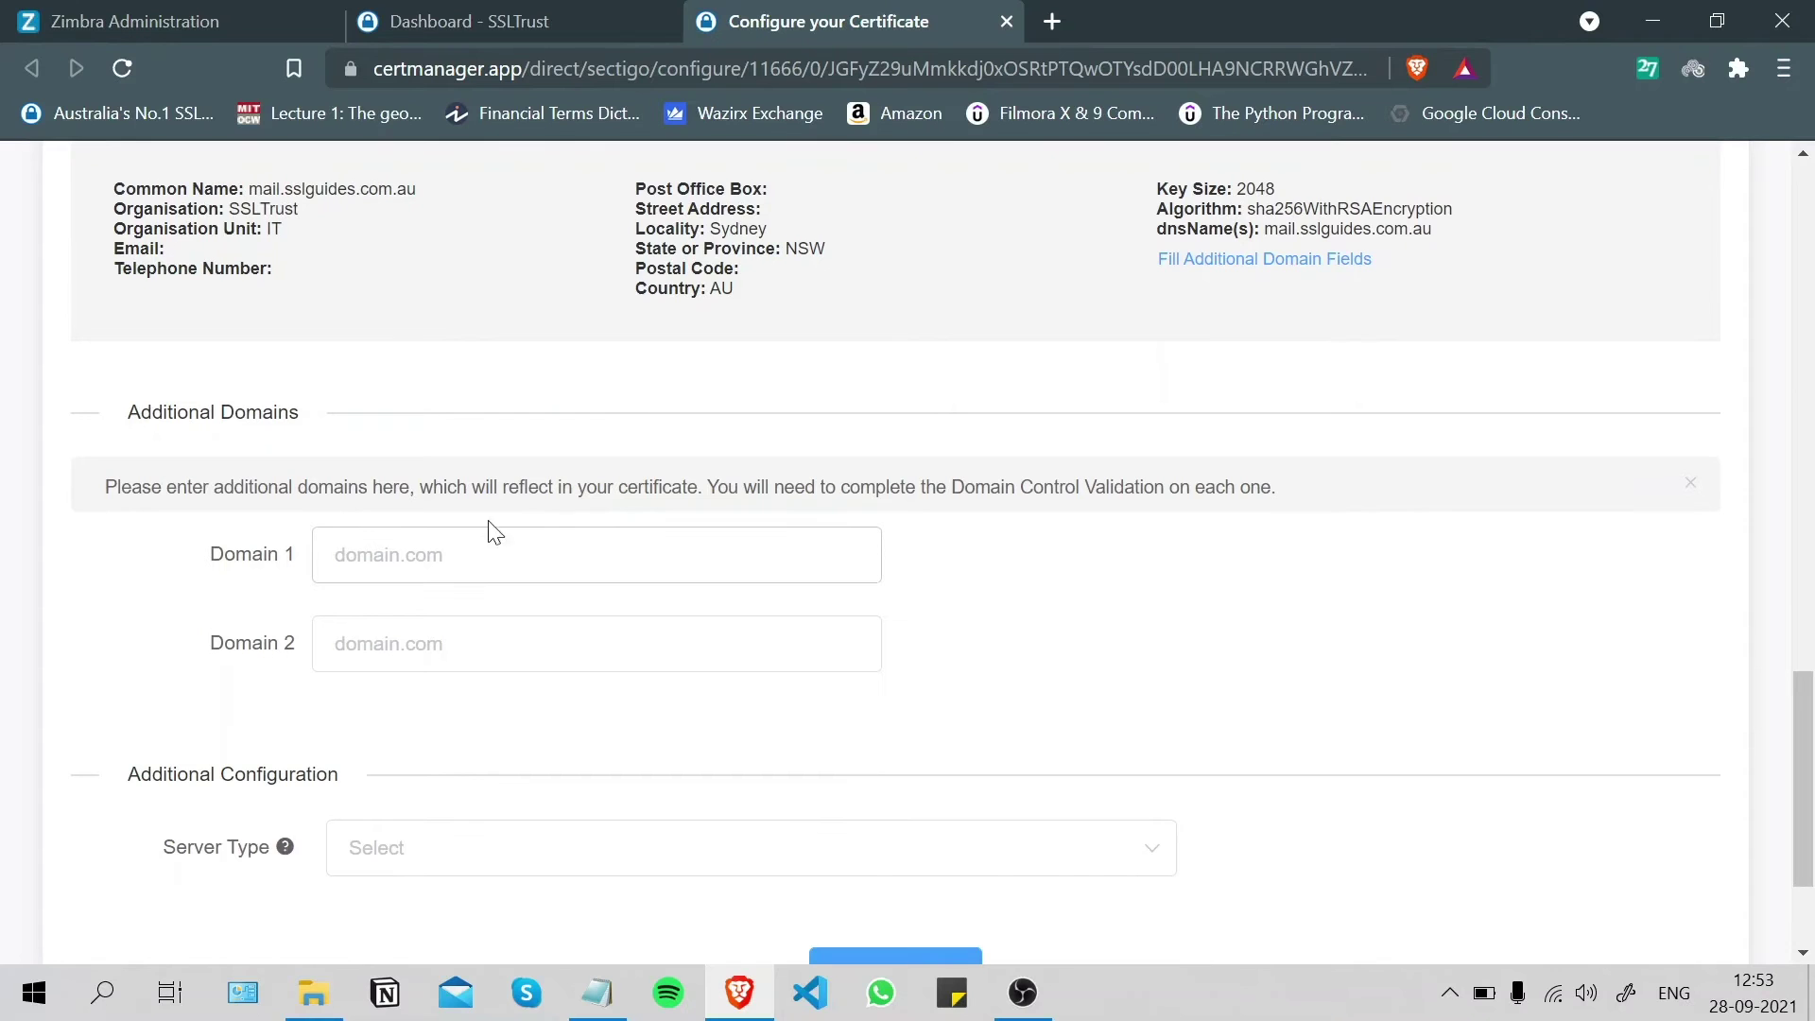
scroll(401, 615, down, 3)
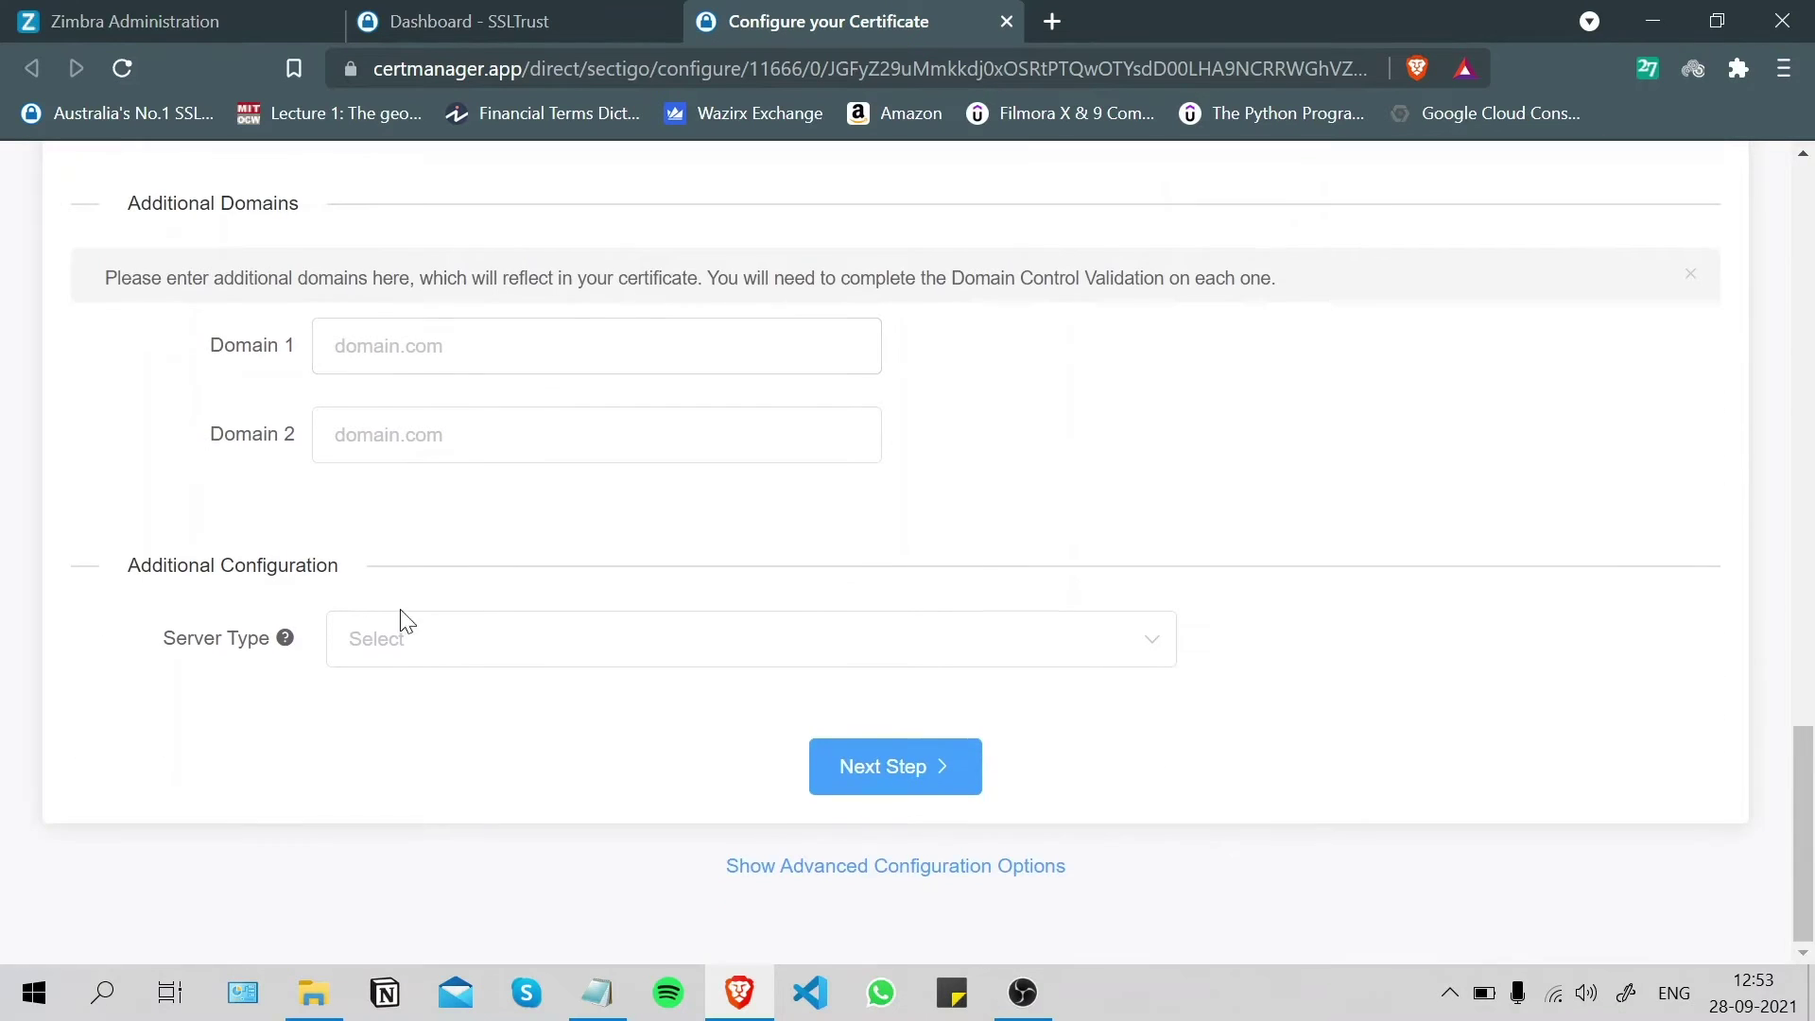
click(428, 643)
scroll(477, 463, down, 1)
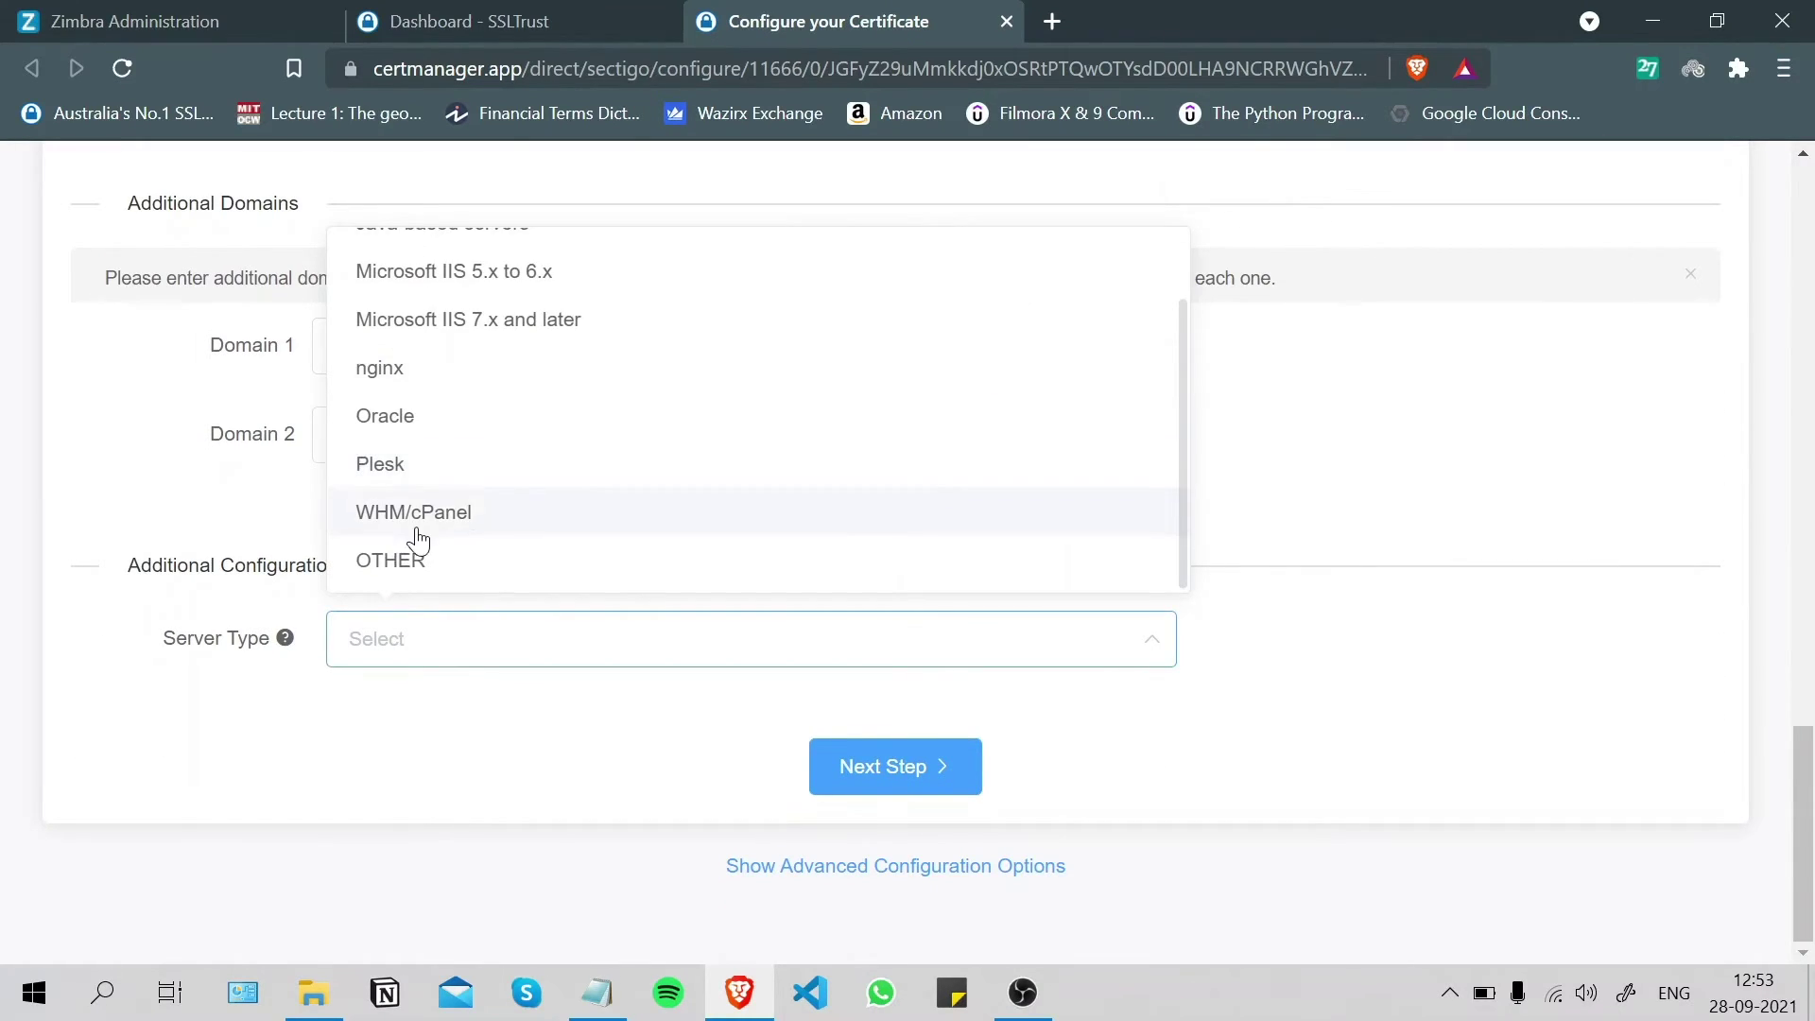
click(404, 574)
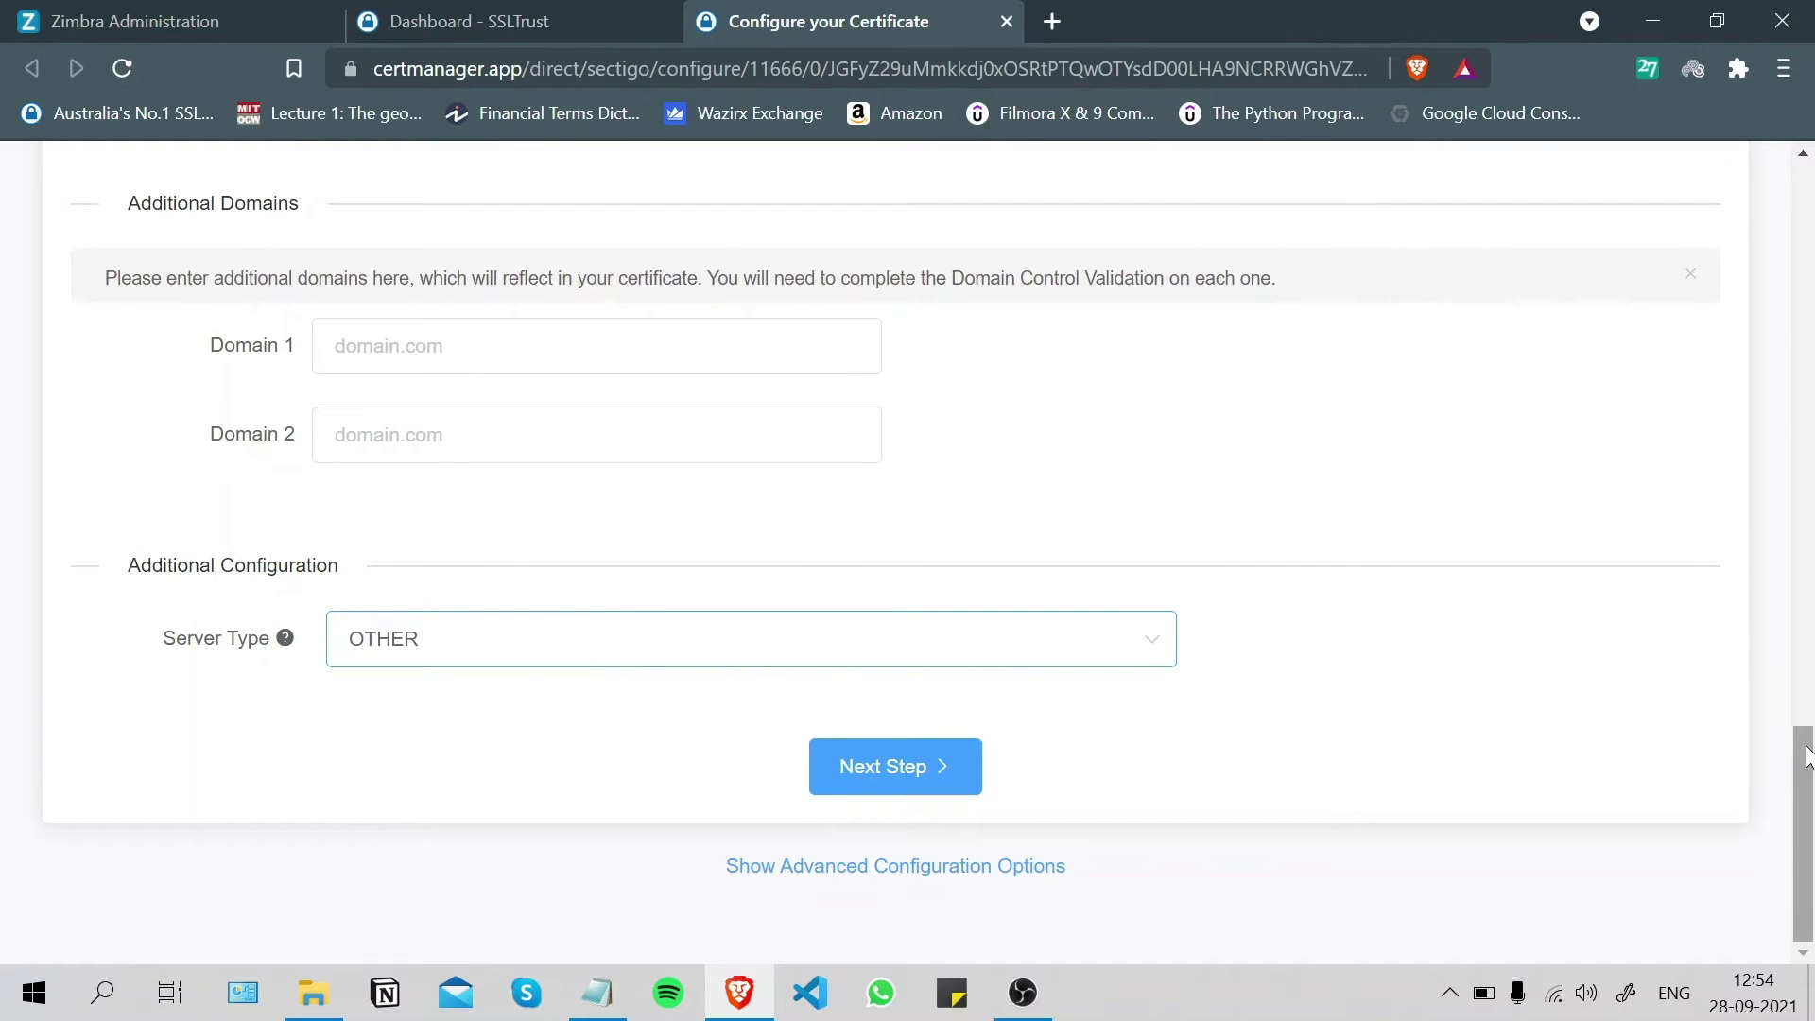
click(912, 762)
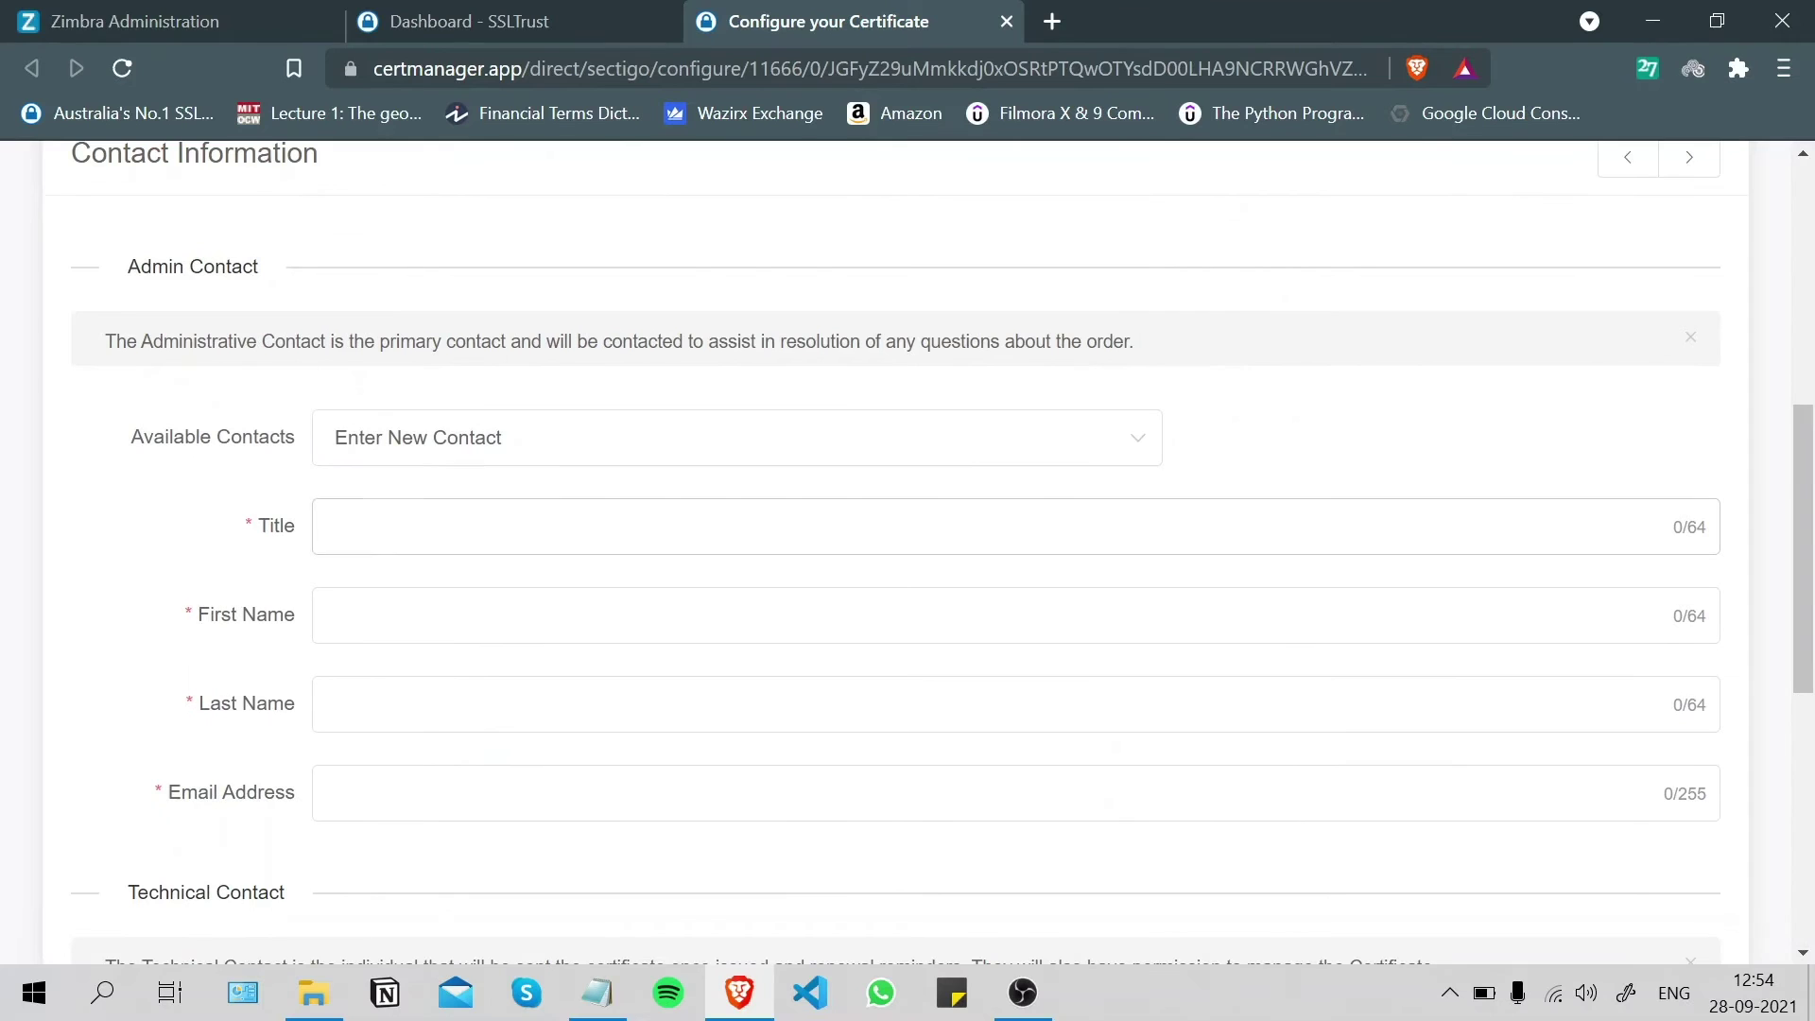
- Add the admin contact as a new contact with title Mr., first and last name, and e-mail address
click(516, 440)
key(Return)
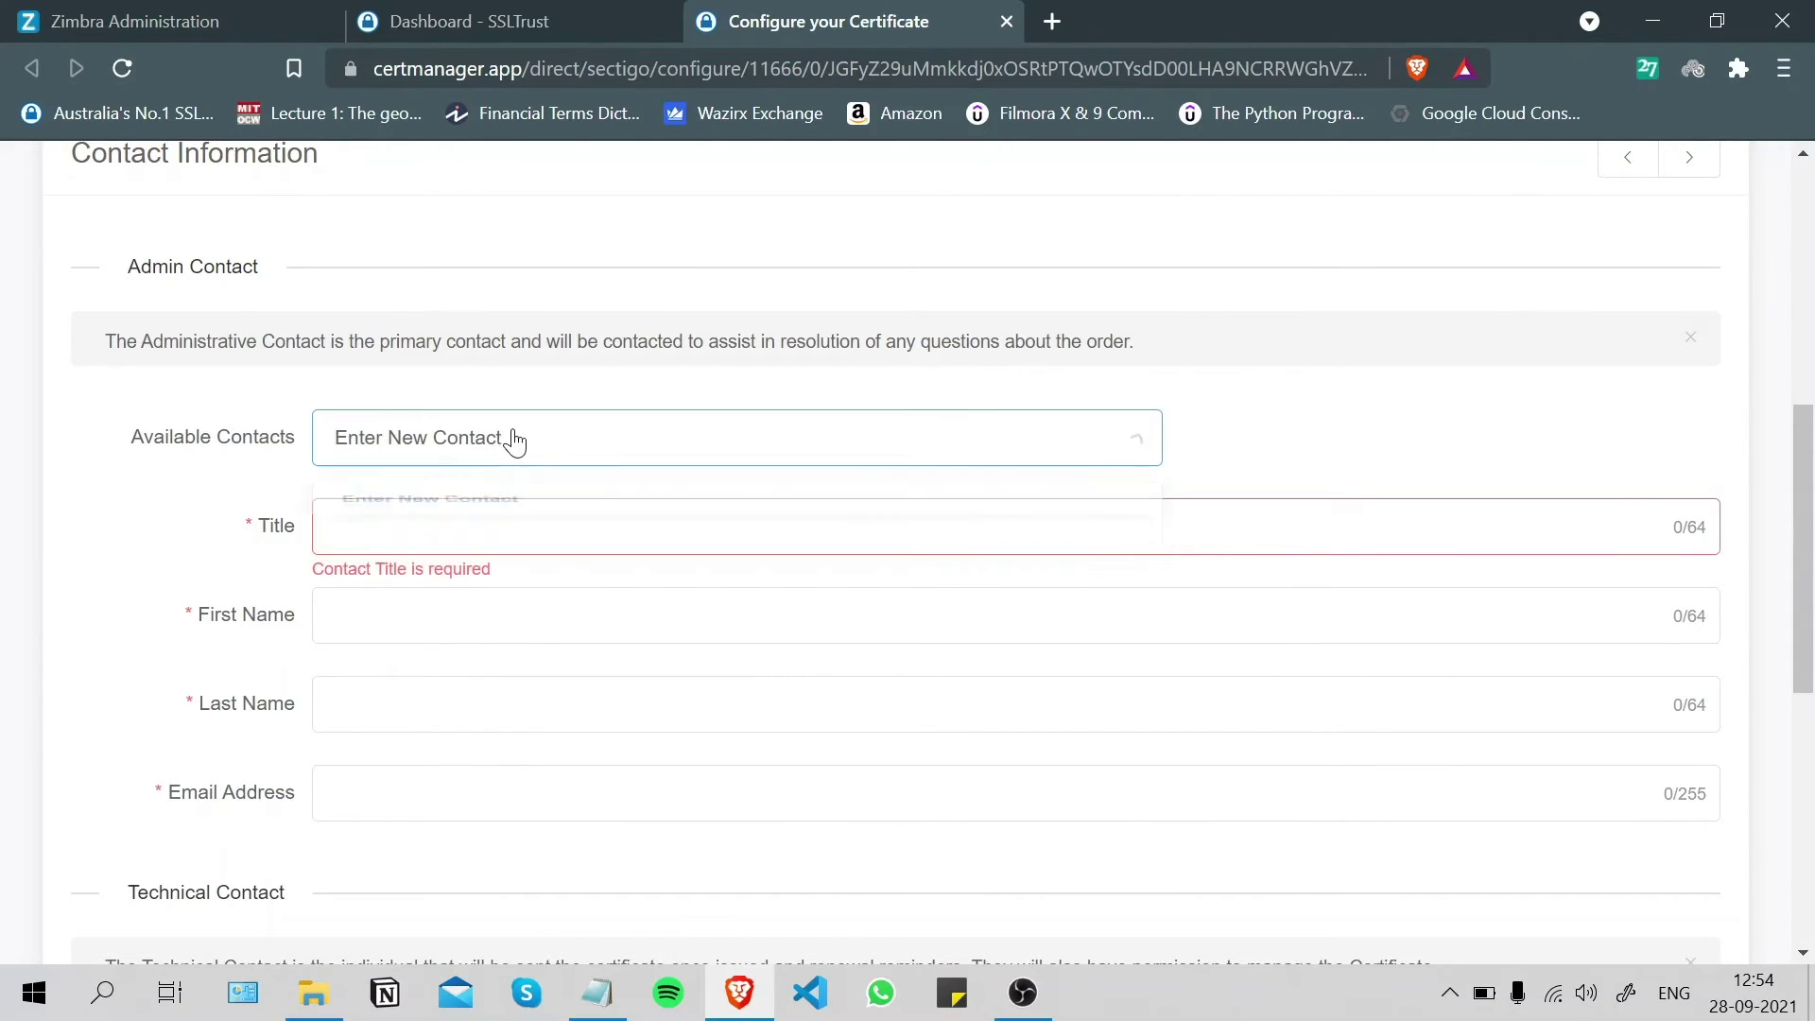
text(Mr.)
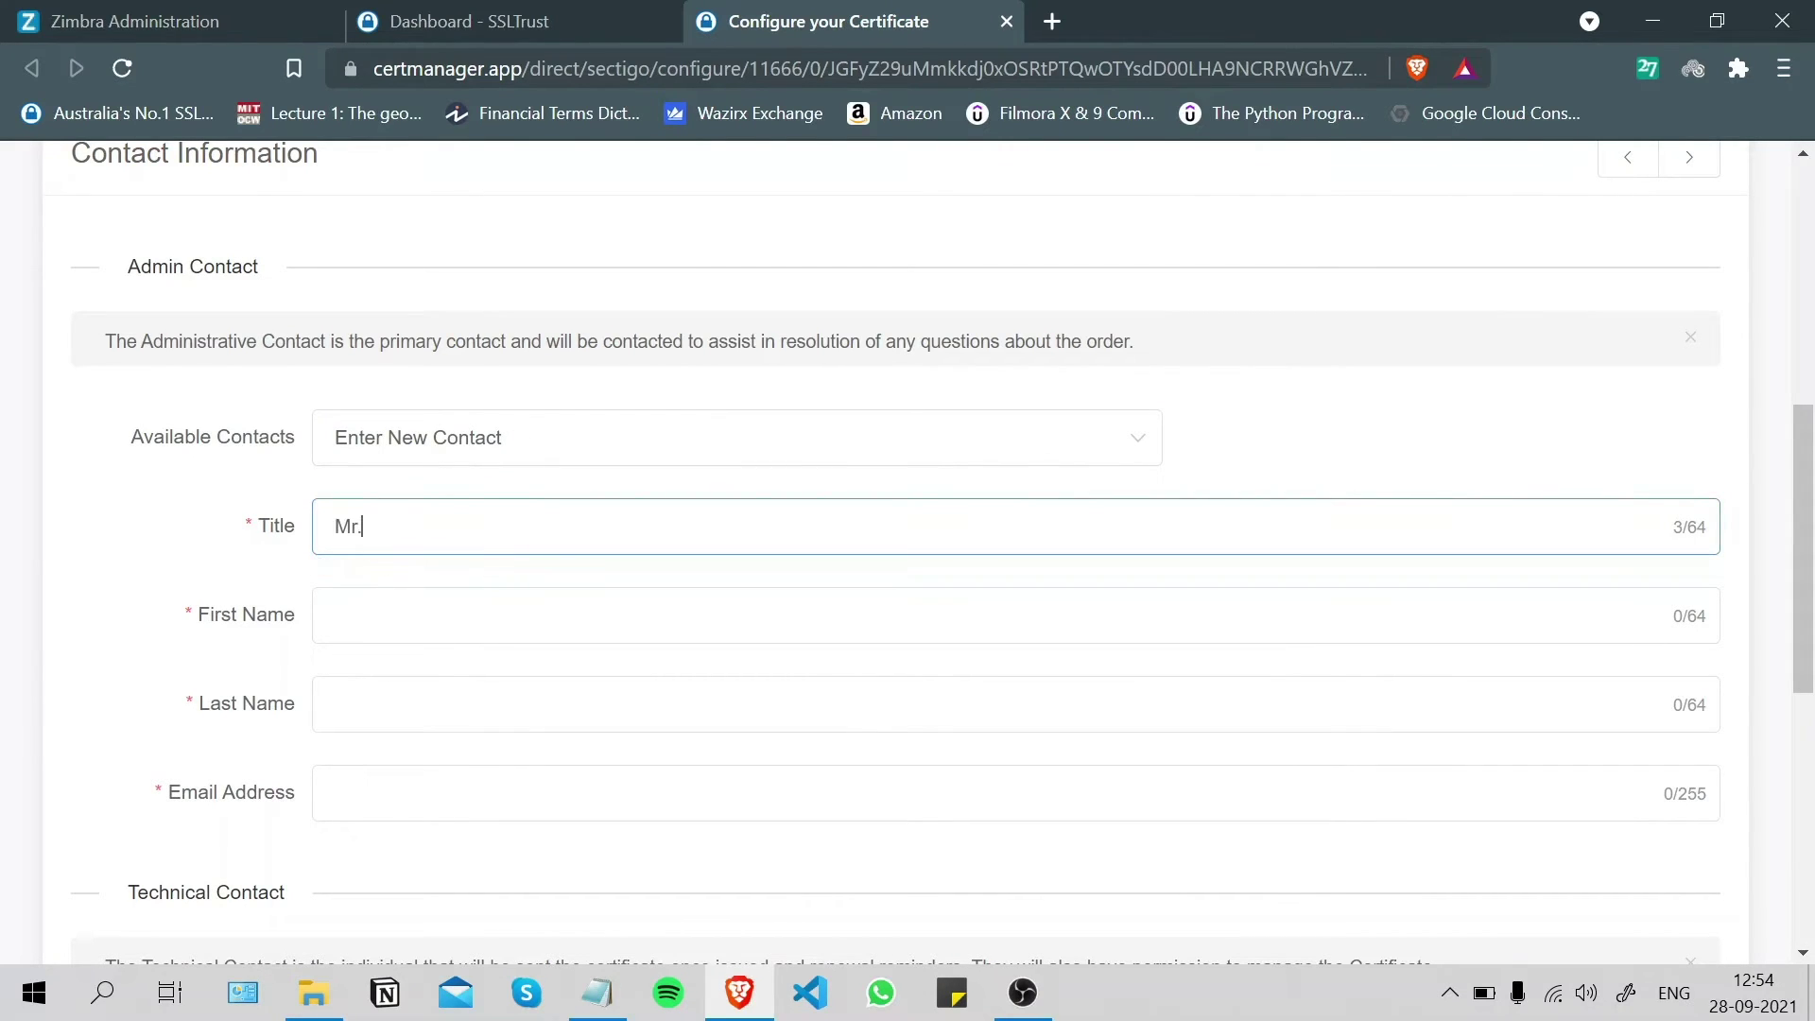
click(336, 704)
scroll(646, 837, down, 1)
key(Tab)
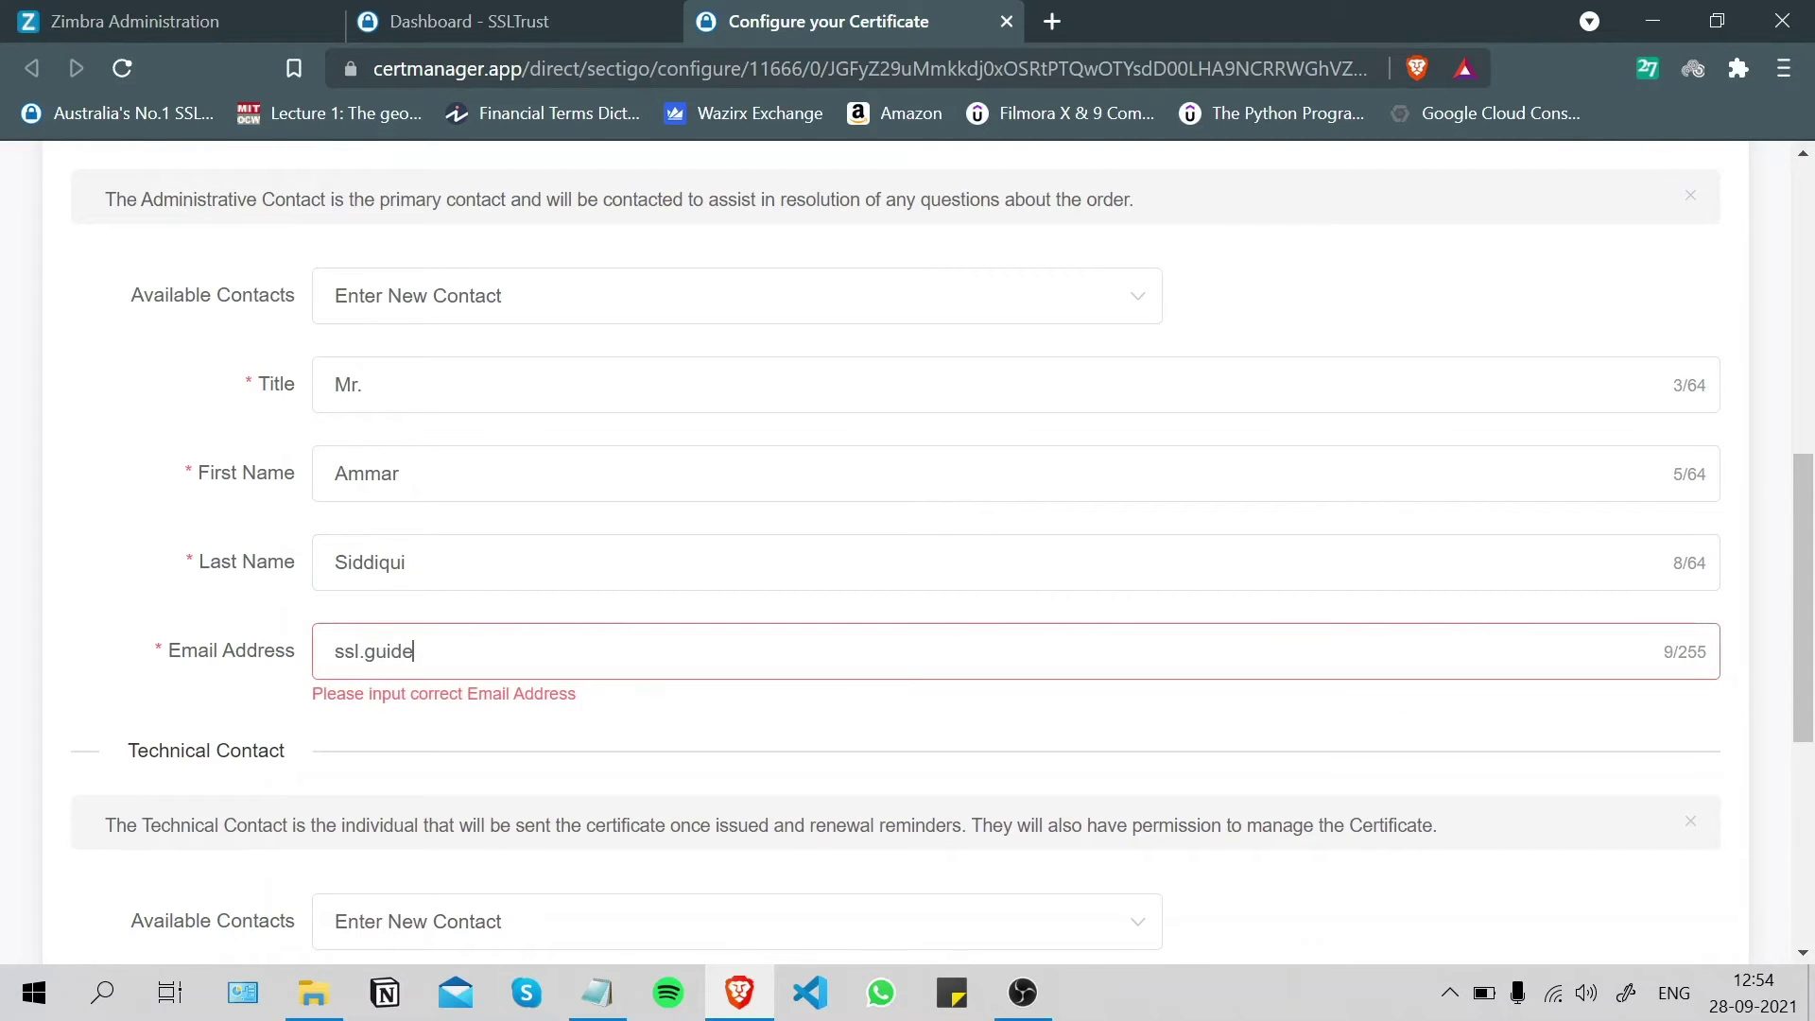
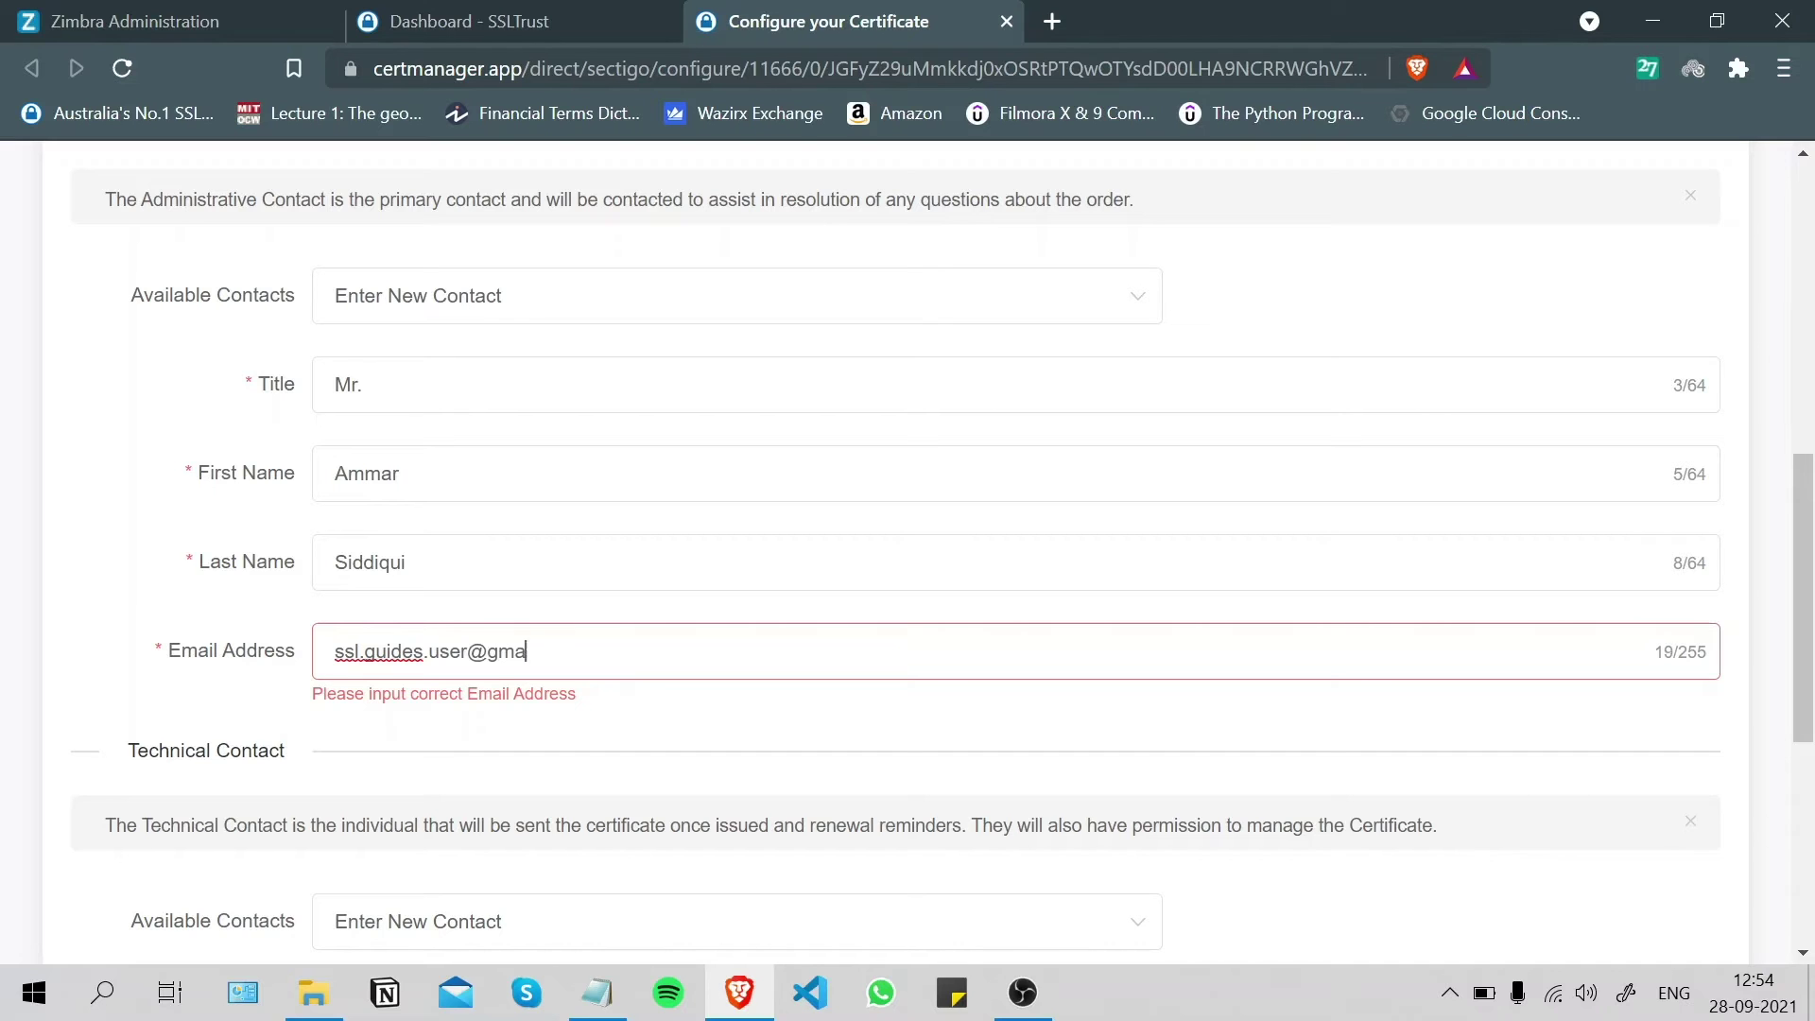
- Keep the technical contact as a new contact and proceed to Domain Control Validation
scroll(1040, 288, down, 1)
scroll(571, 587, up, 1)
scroll(908, 548, down, 1)
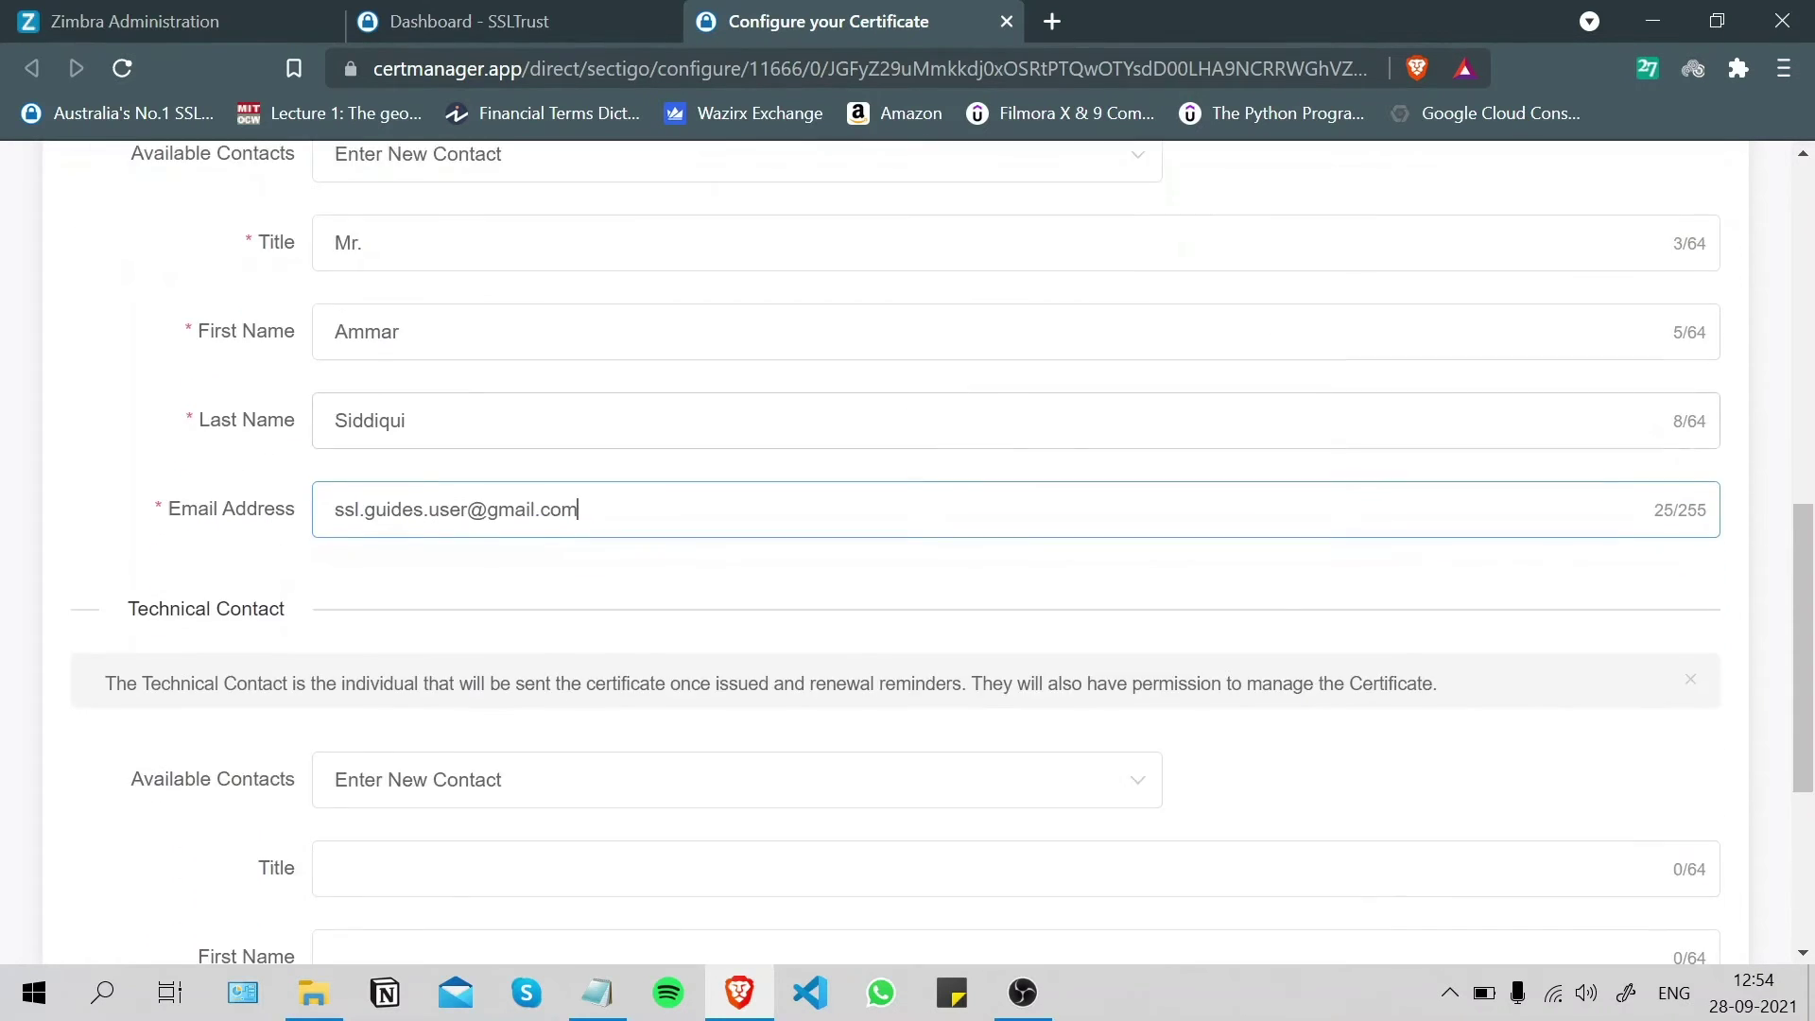
scroll(908, 548, down, 1)
scroll(609, 565, down, 1)
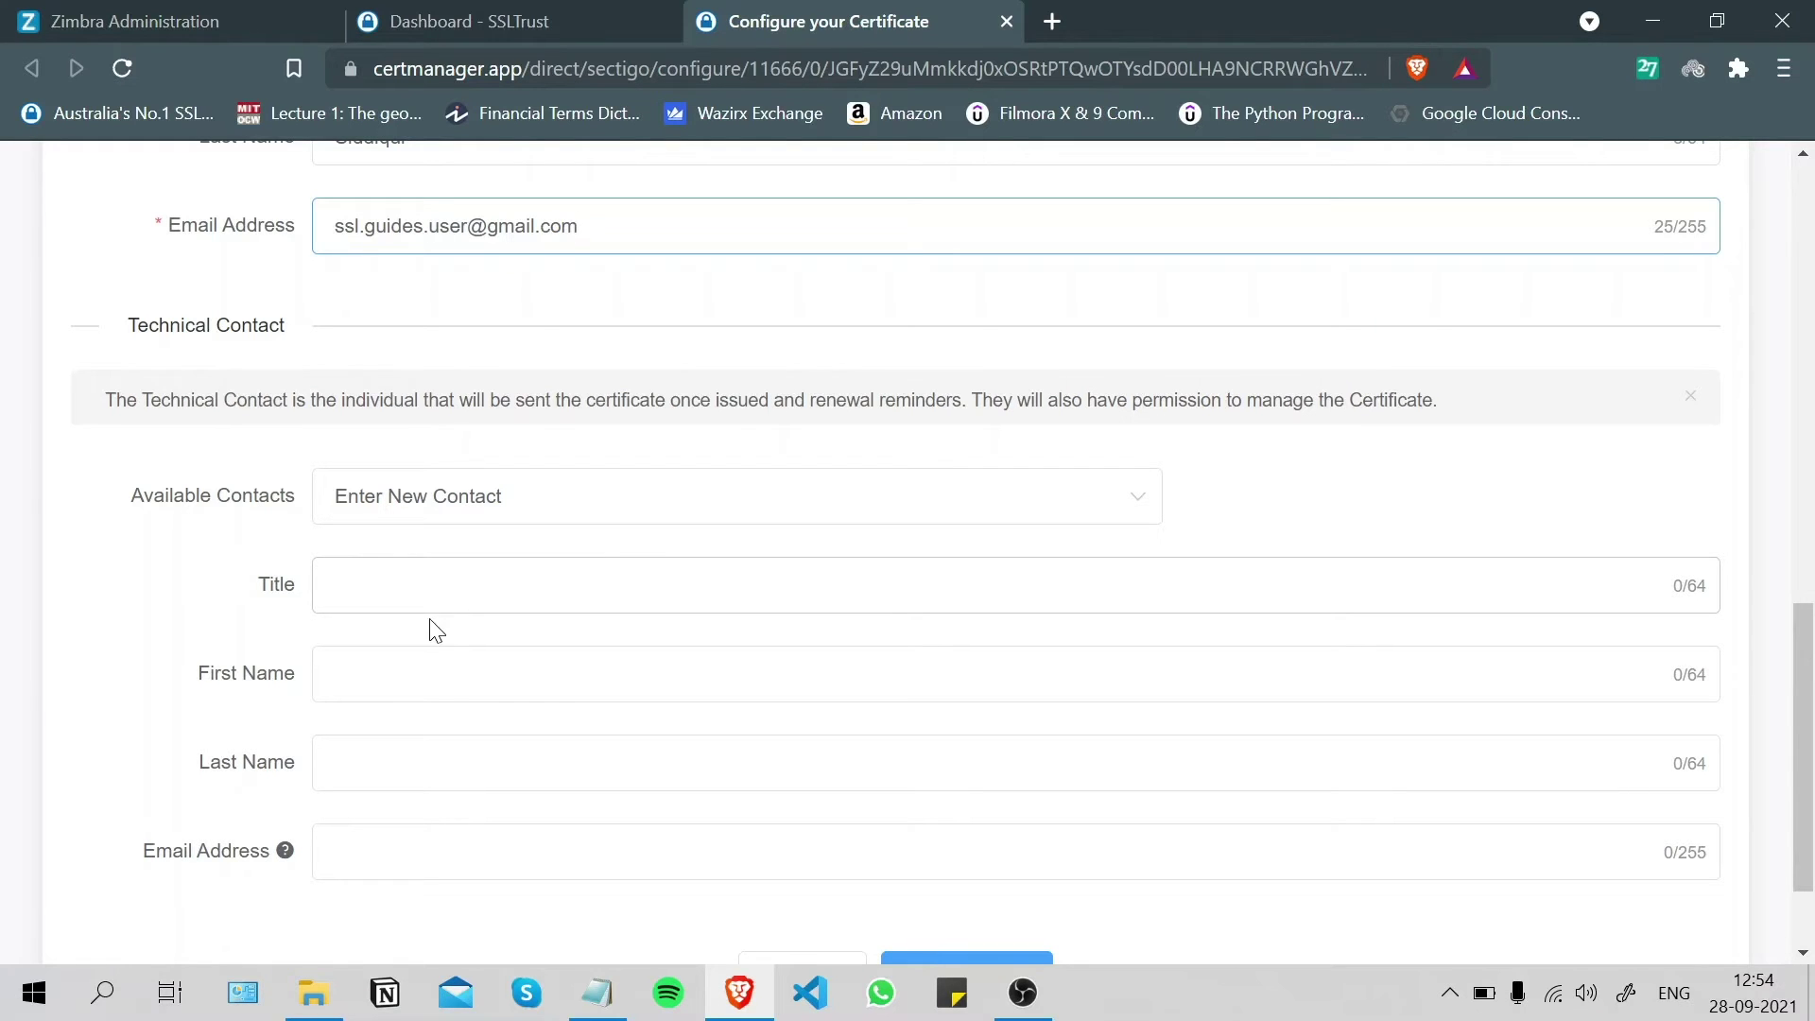
scroll(430, 624, down, 1)
scroll(413, 592, up, 2)
scroll(290, 638, down, 1)
scroll(290, 638, down, 2)
scroll(387, 711, up, 7)
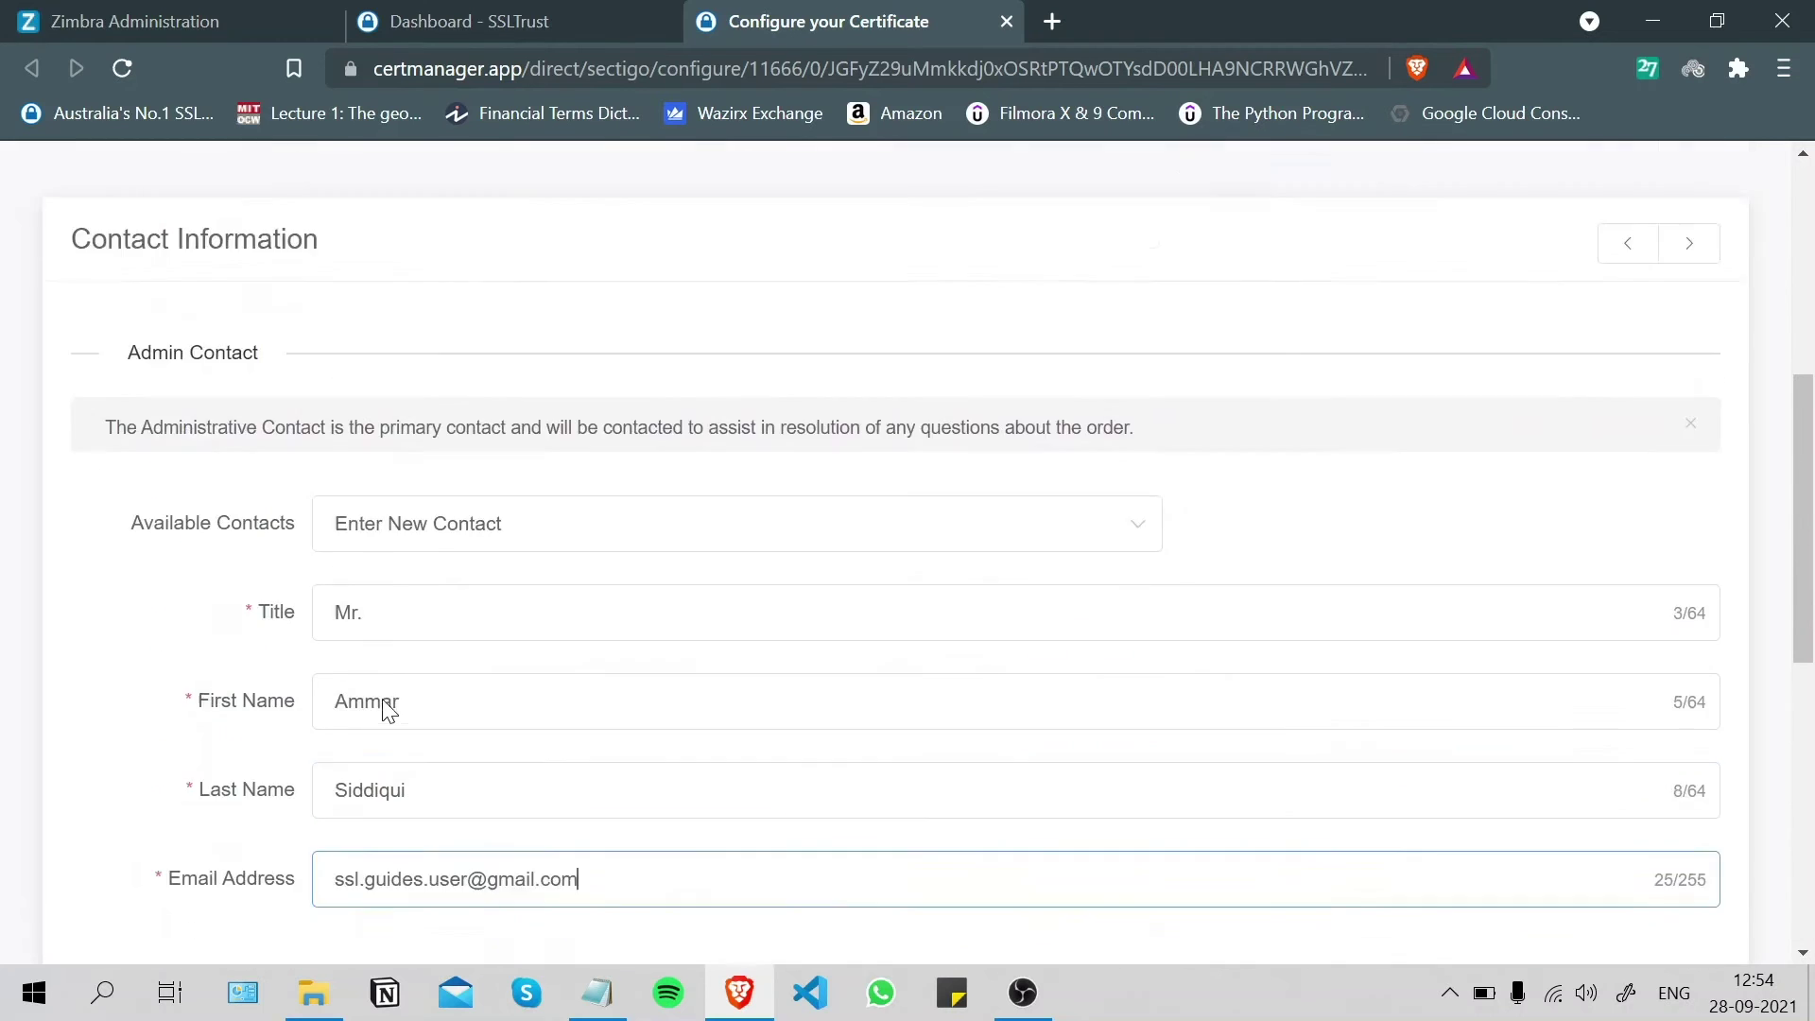
click(445, 600)
click(449, 660)
scroll(461, 659, down, 5)
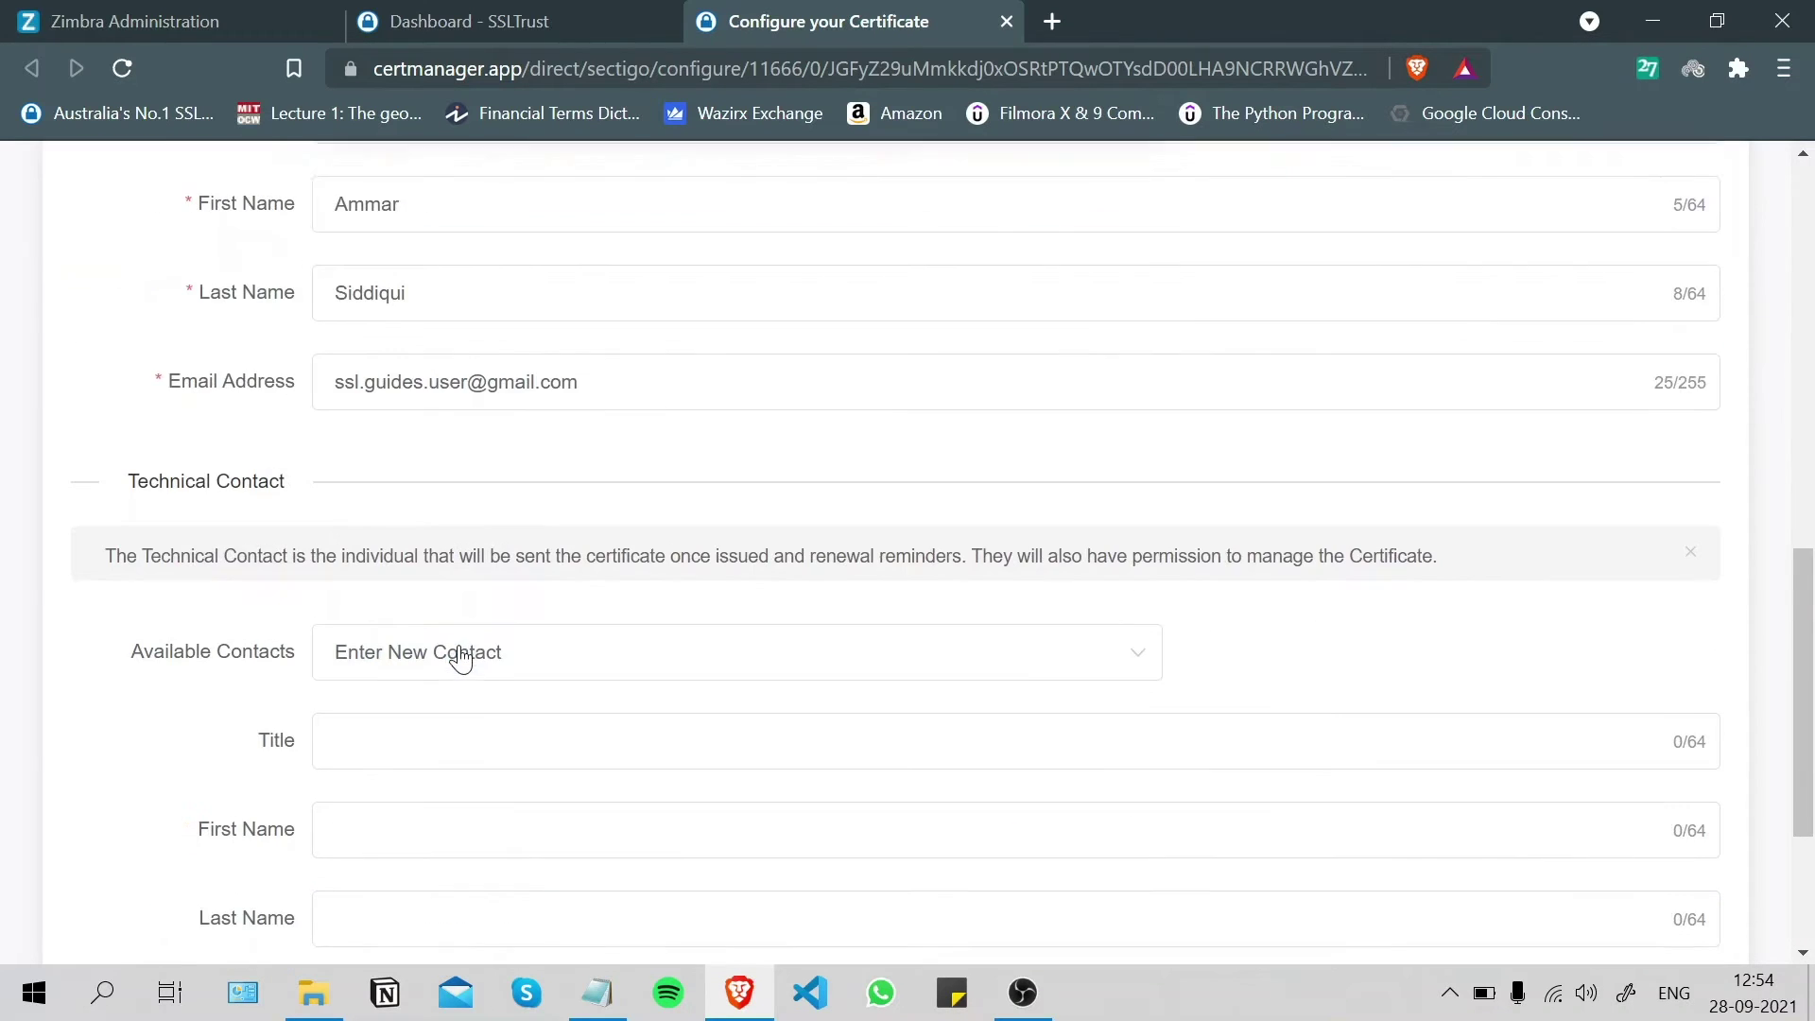
scroll(482, 650, down, 2)
click(506, 591)
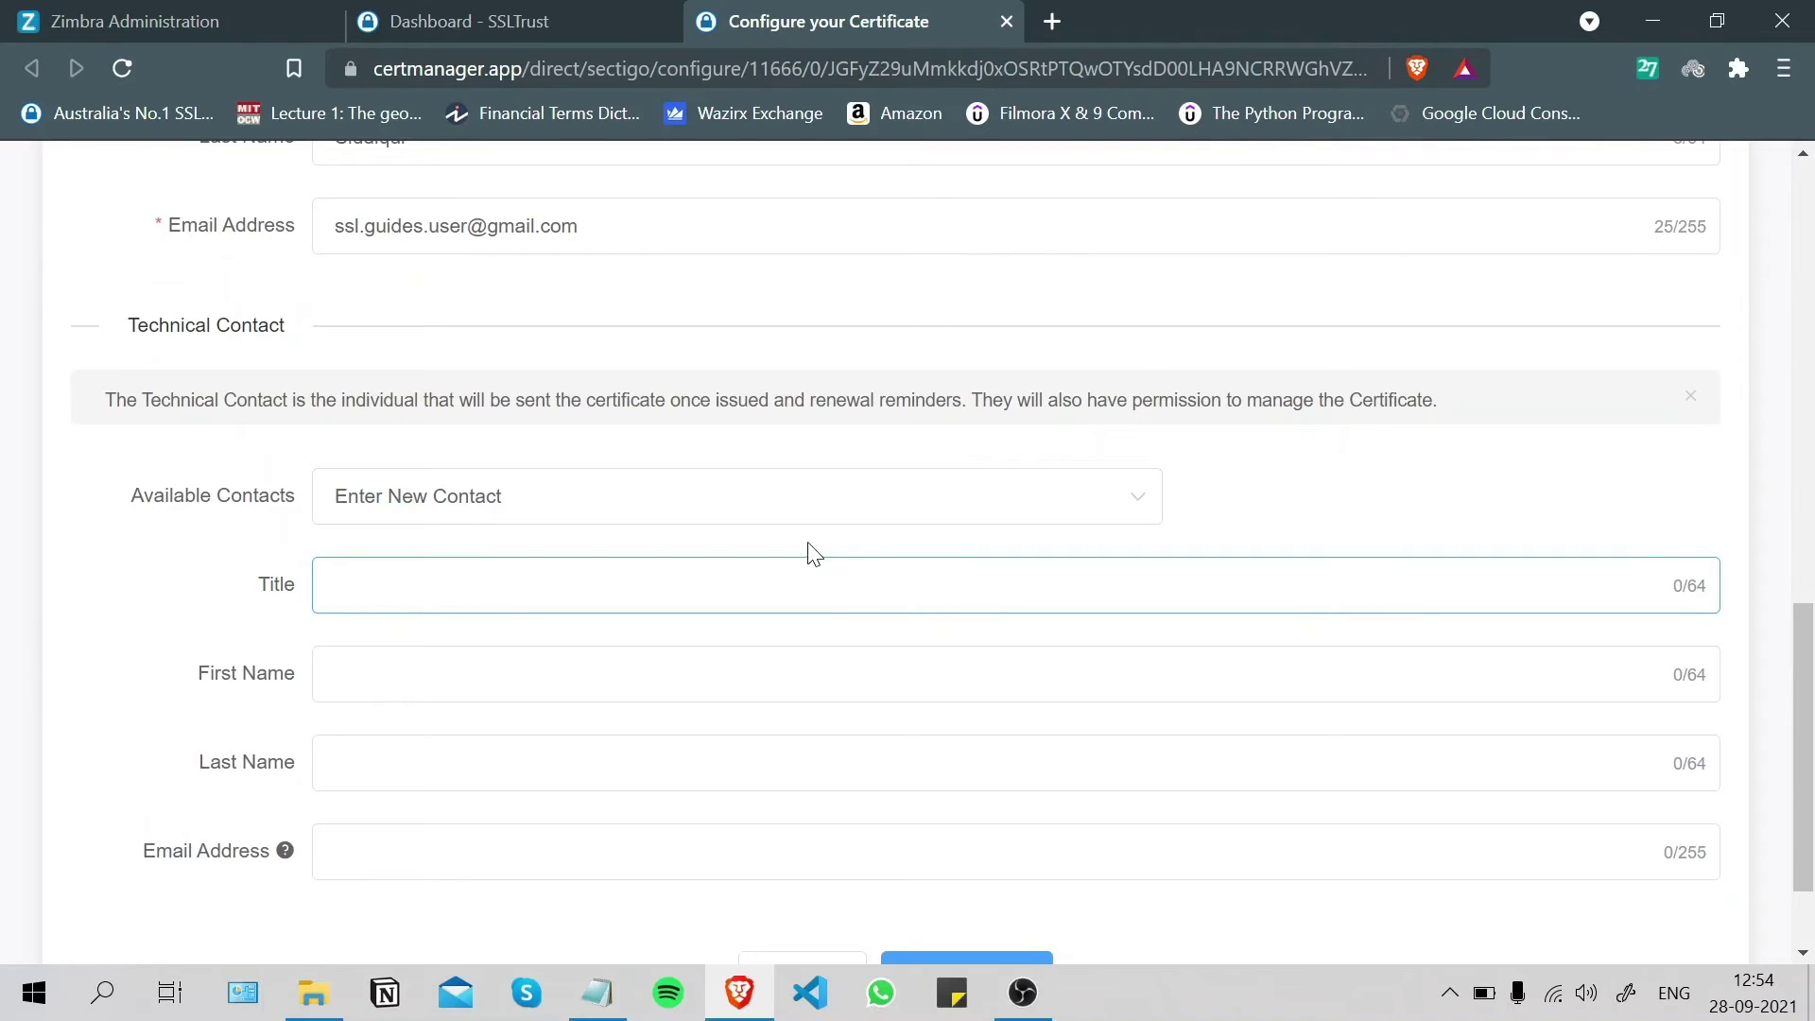
scroll(815, 555, down, 3)
click(964, 839)
click(448, 681)
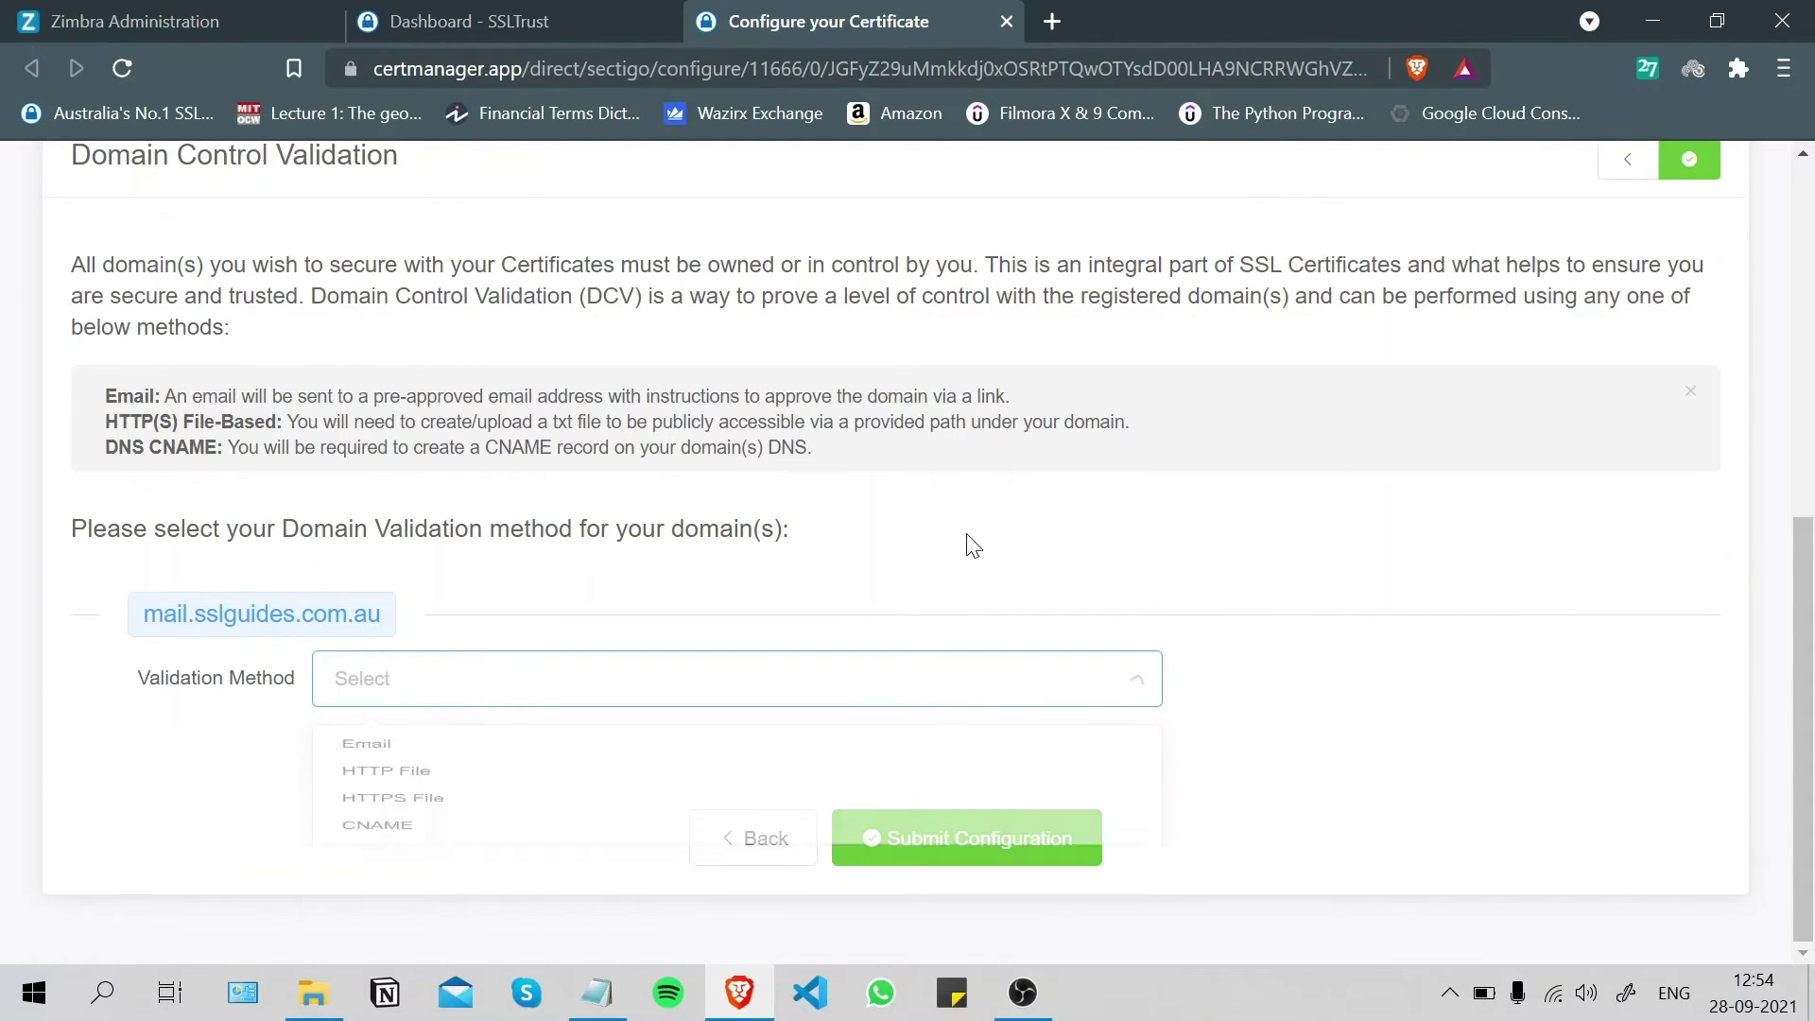
- Set the validation method for mail.sslguides.com.au to Email
scroll(974, 546, up, 3)
scroll(1082, 560, up, 2)
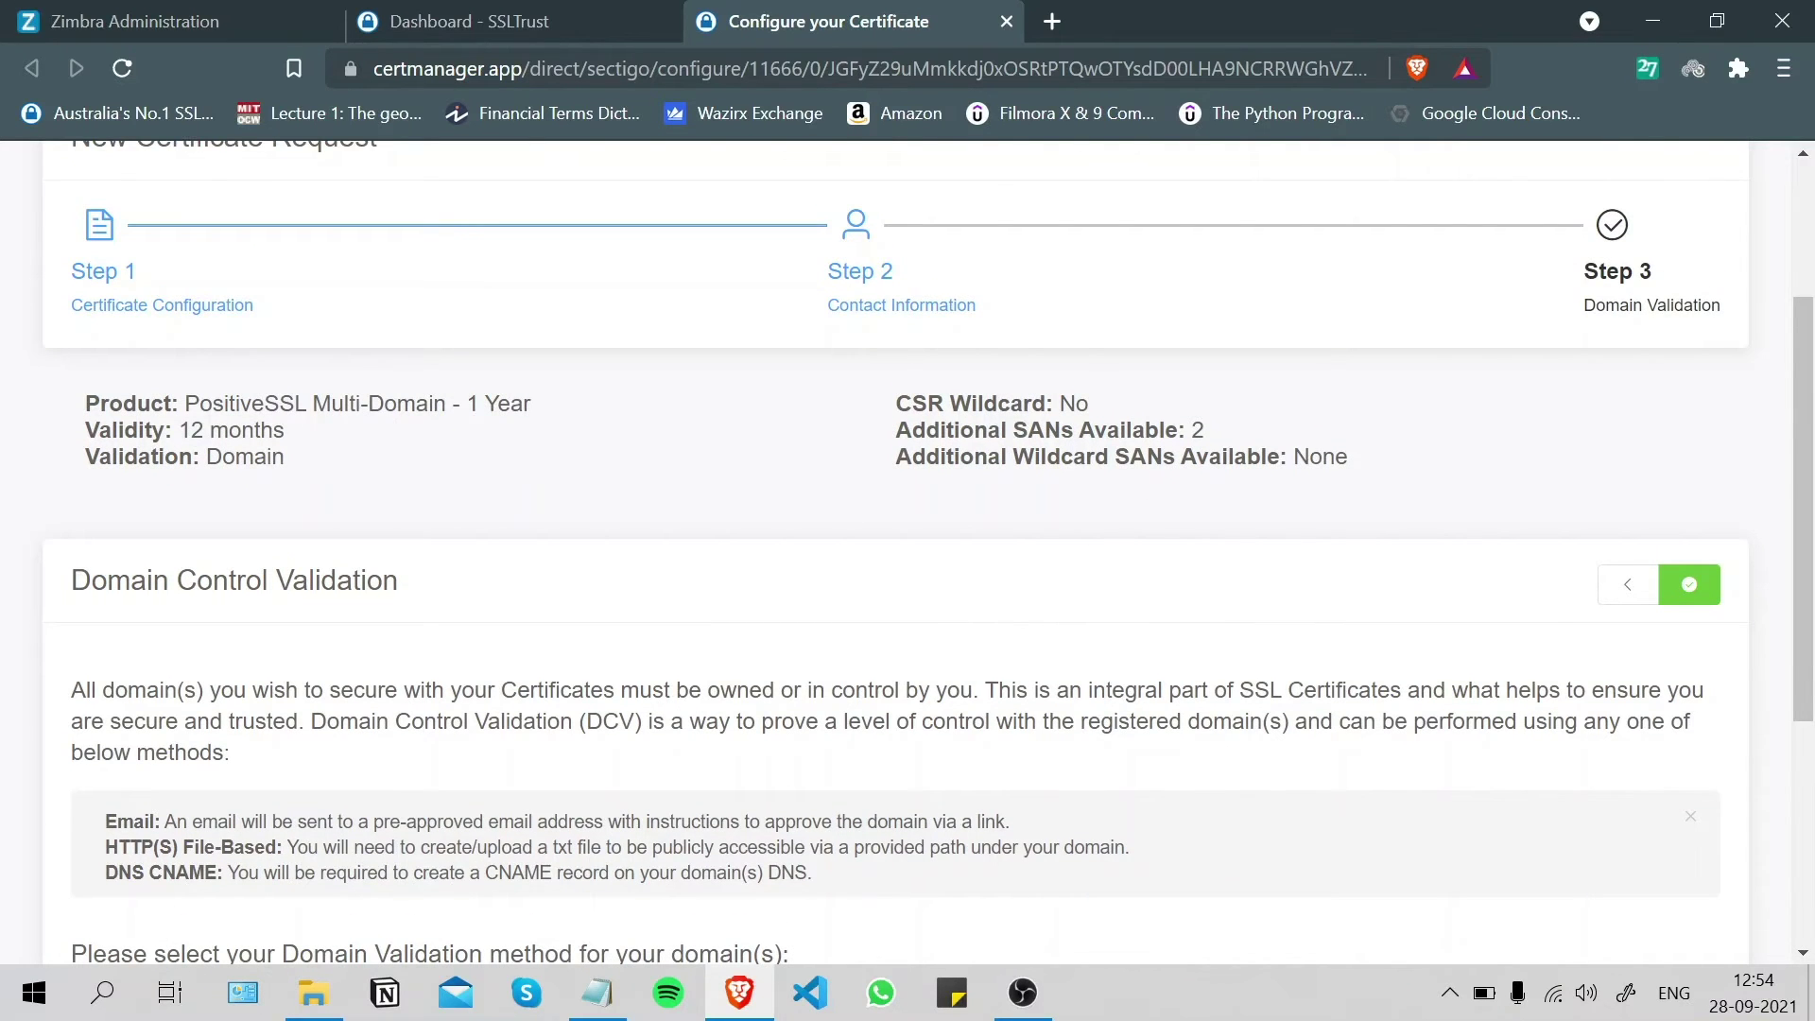
scroll(908, 549, down, 3)
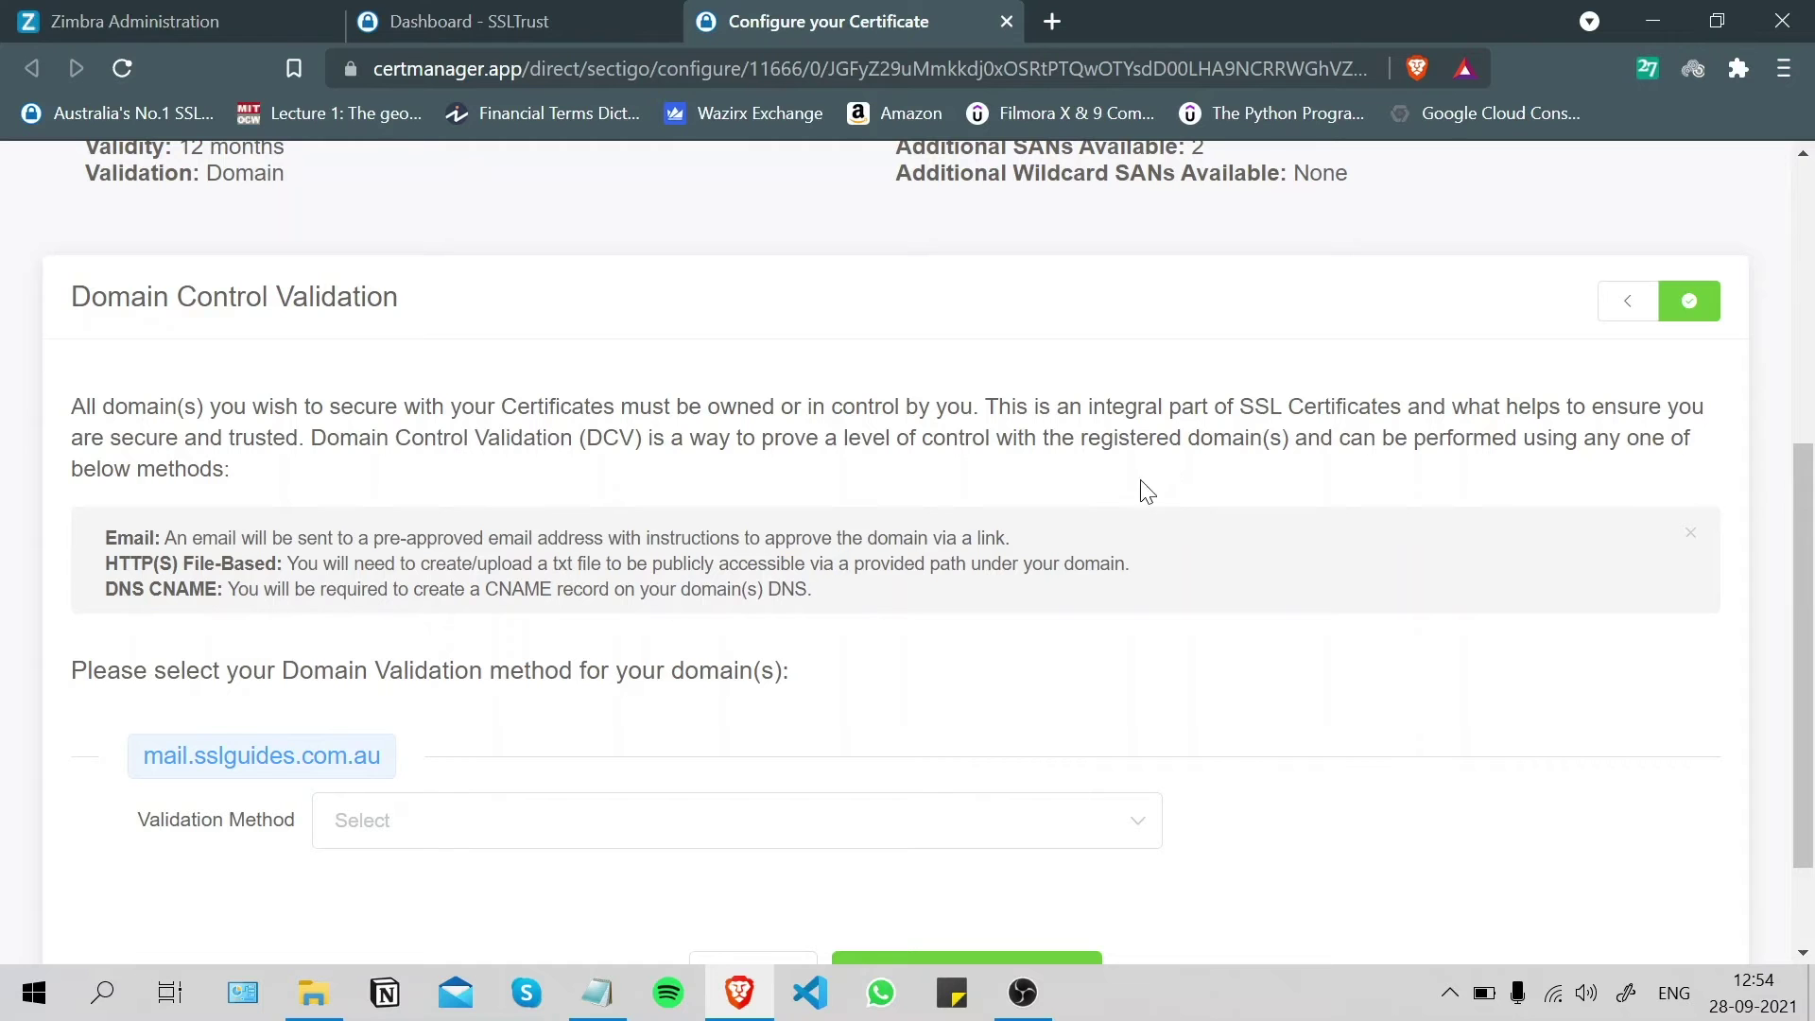
scroll(1015, 548, up, 2)
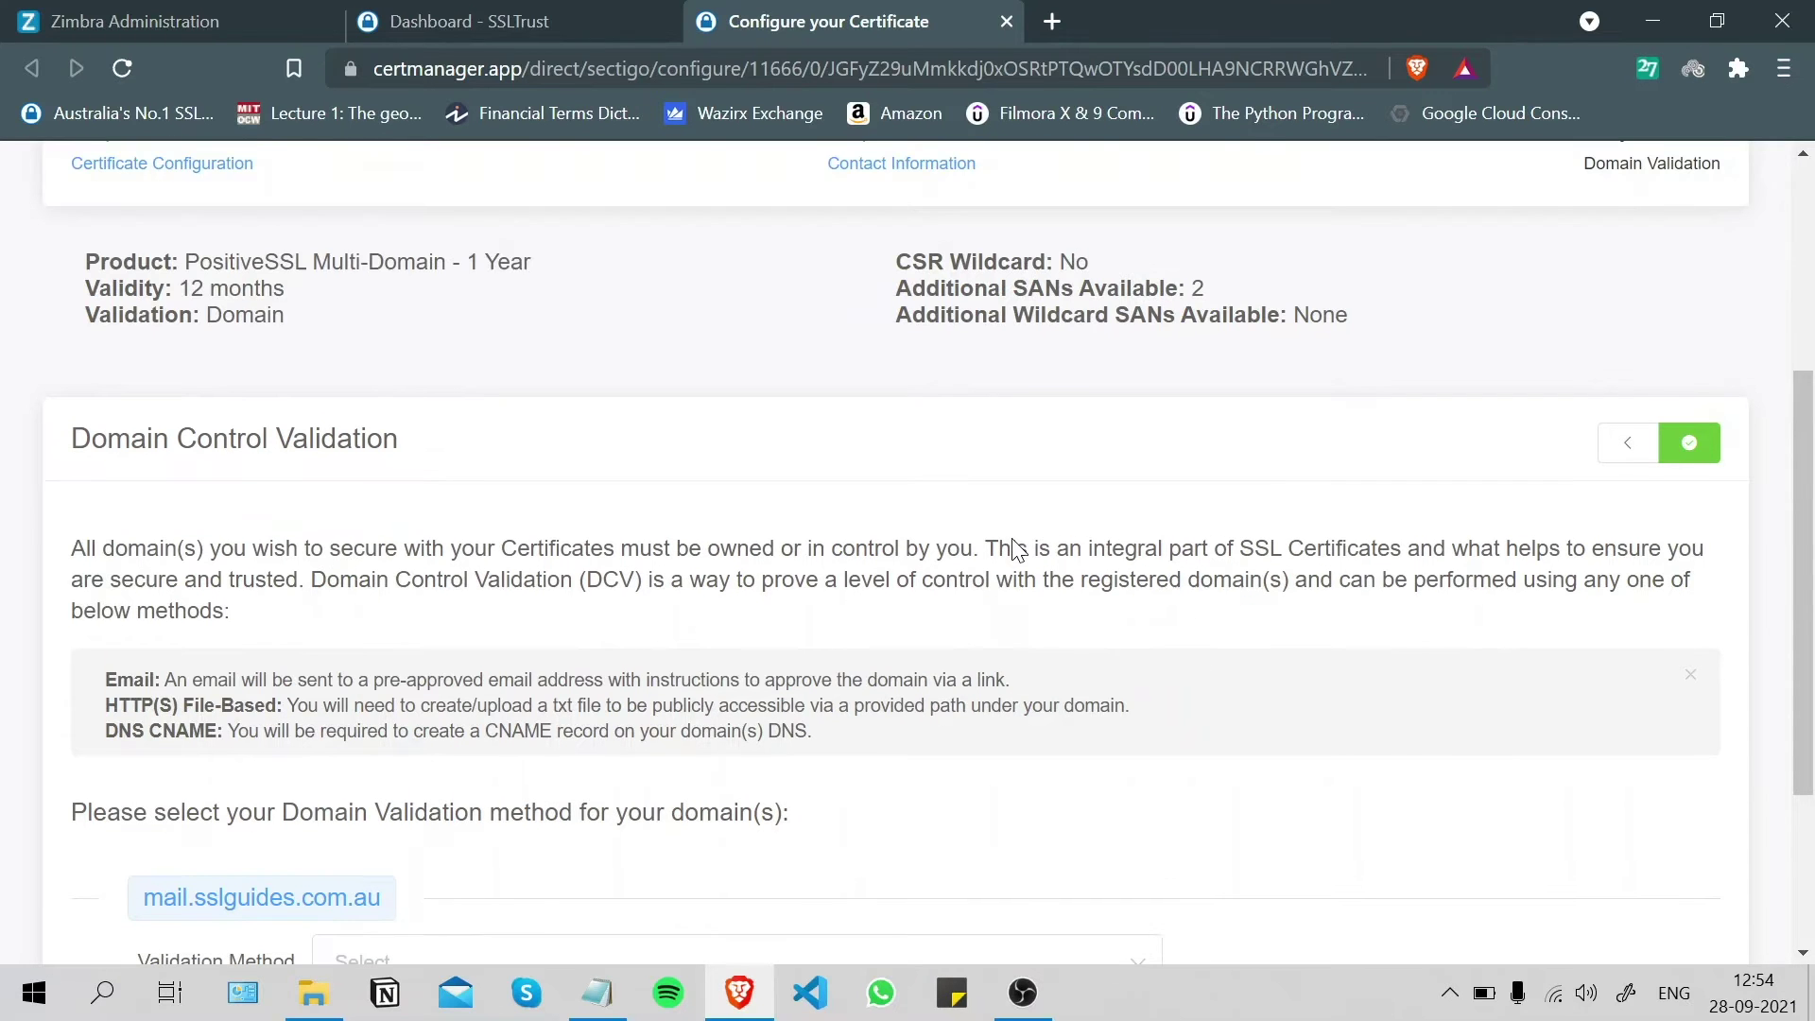
scroll(870, 359, up, 4)
scroll(870, 360, down, 7)
scroll(878, 362, down, 1)
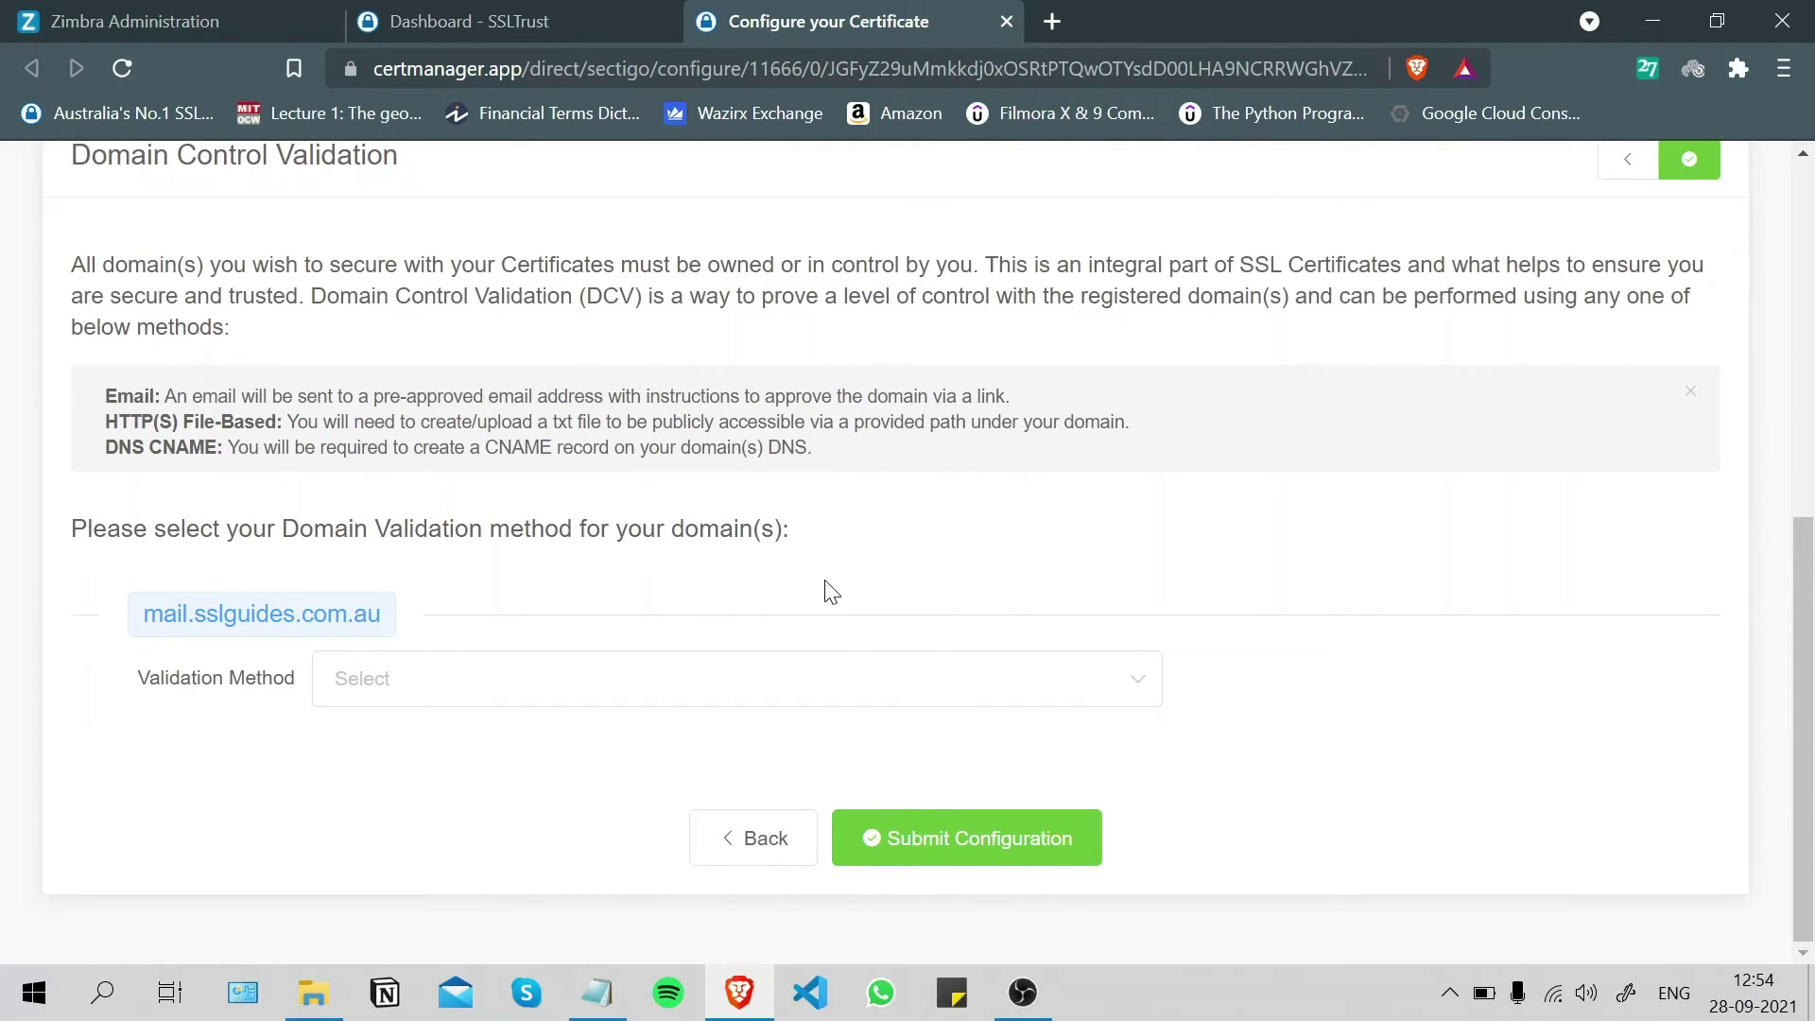
click(584, 700)
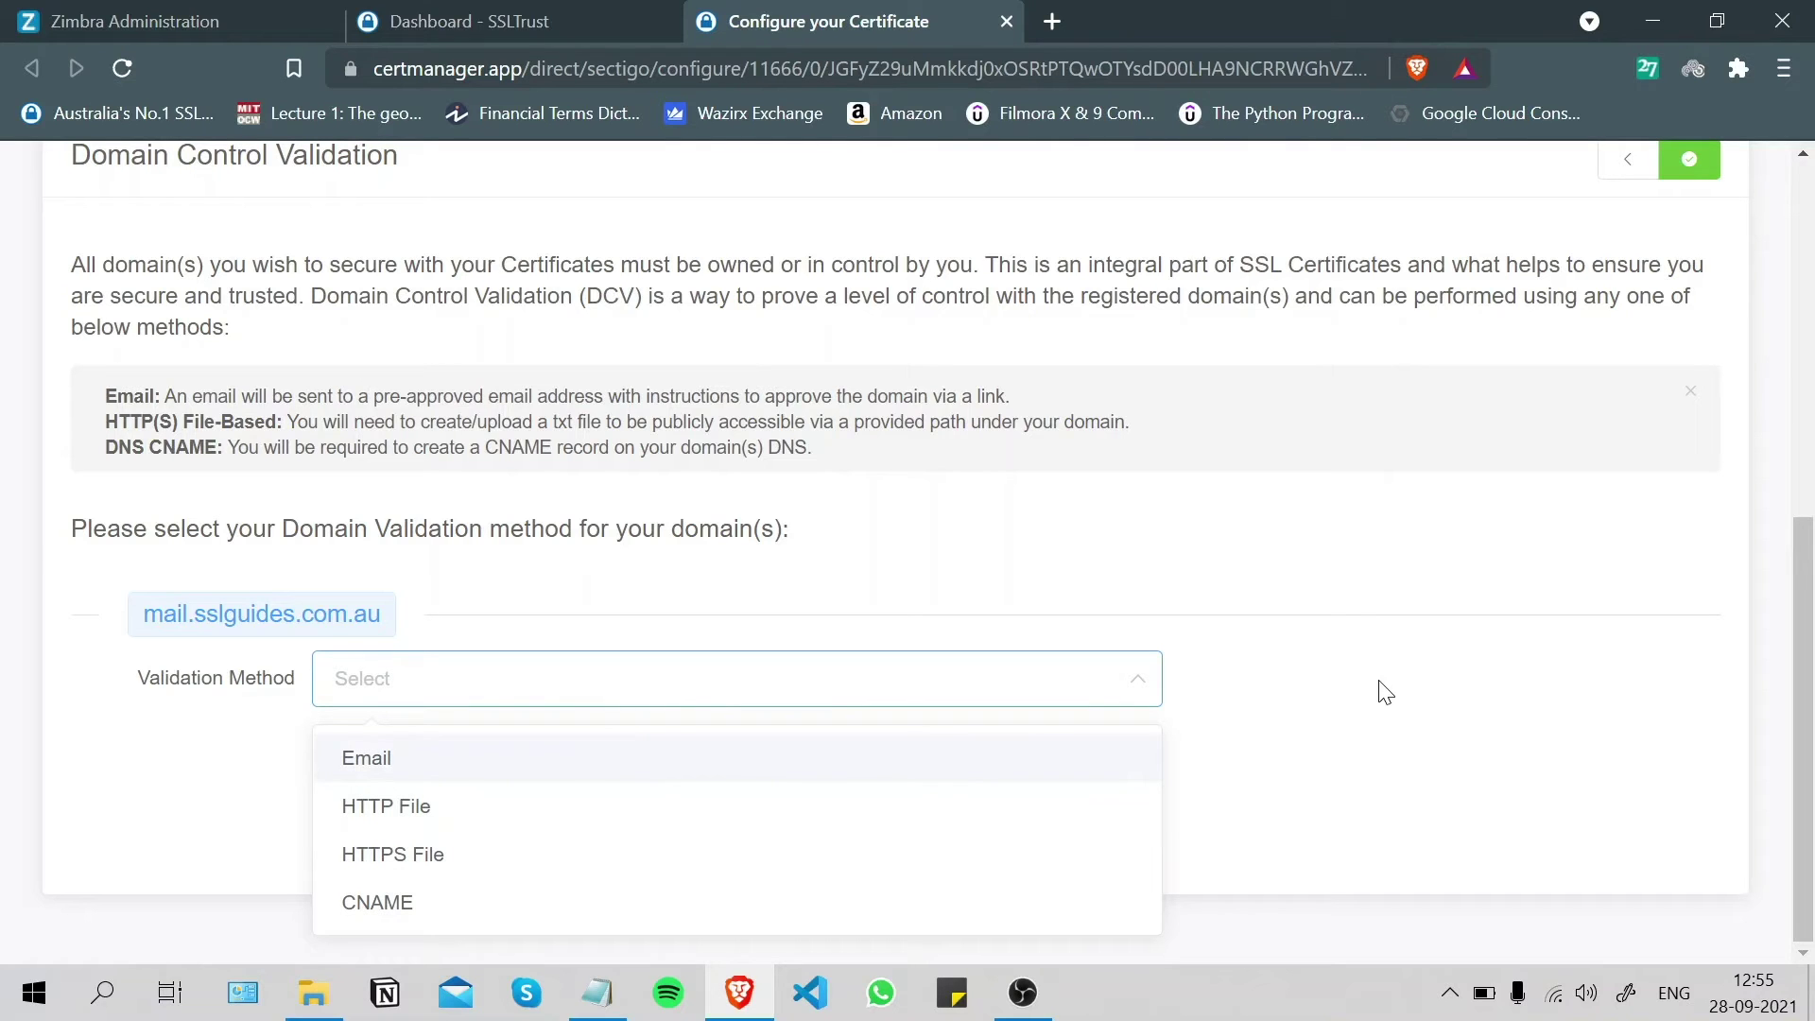
click(420, 762)
- Review the approver e-mail options, keeping the default admin mailbox
scroll(639, 679, down, 1)
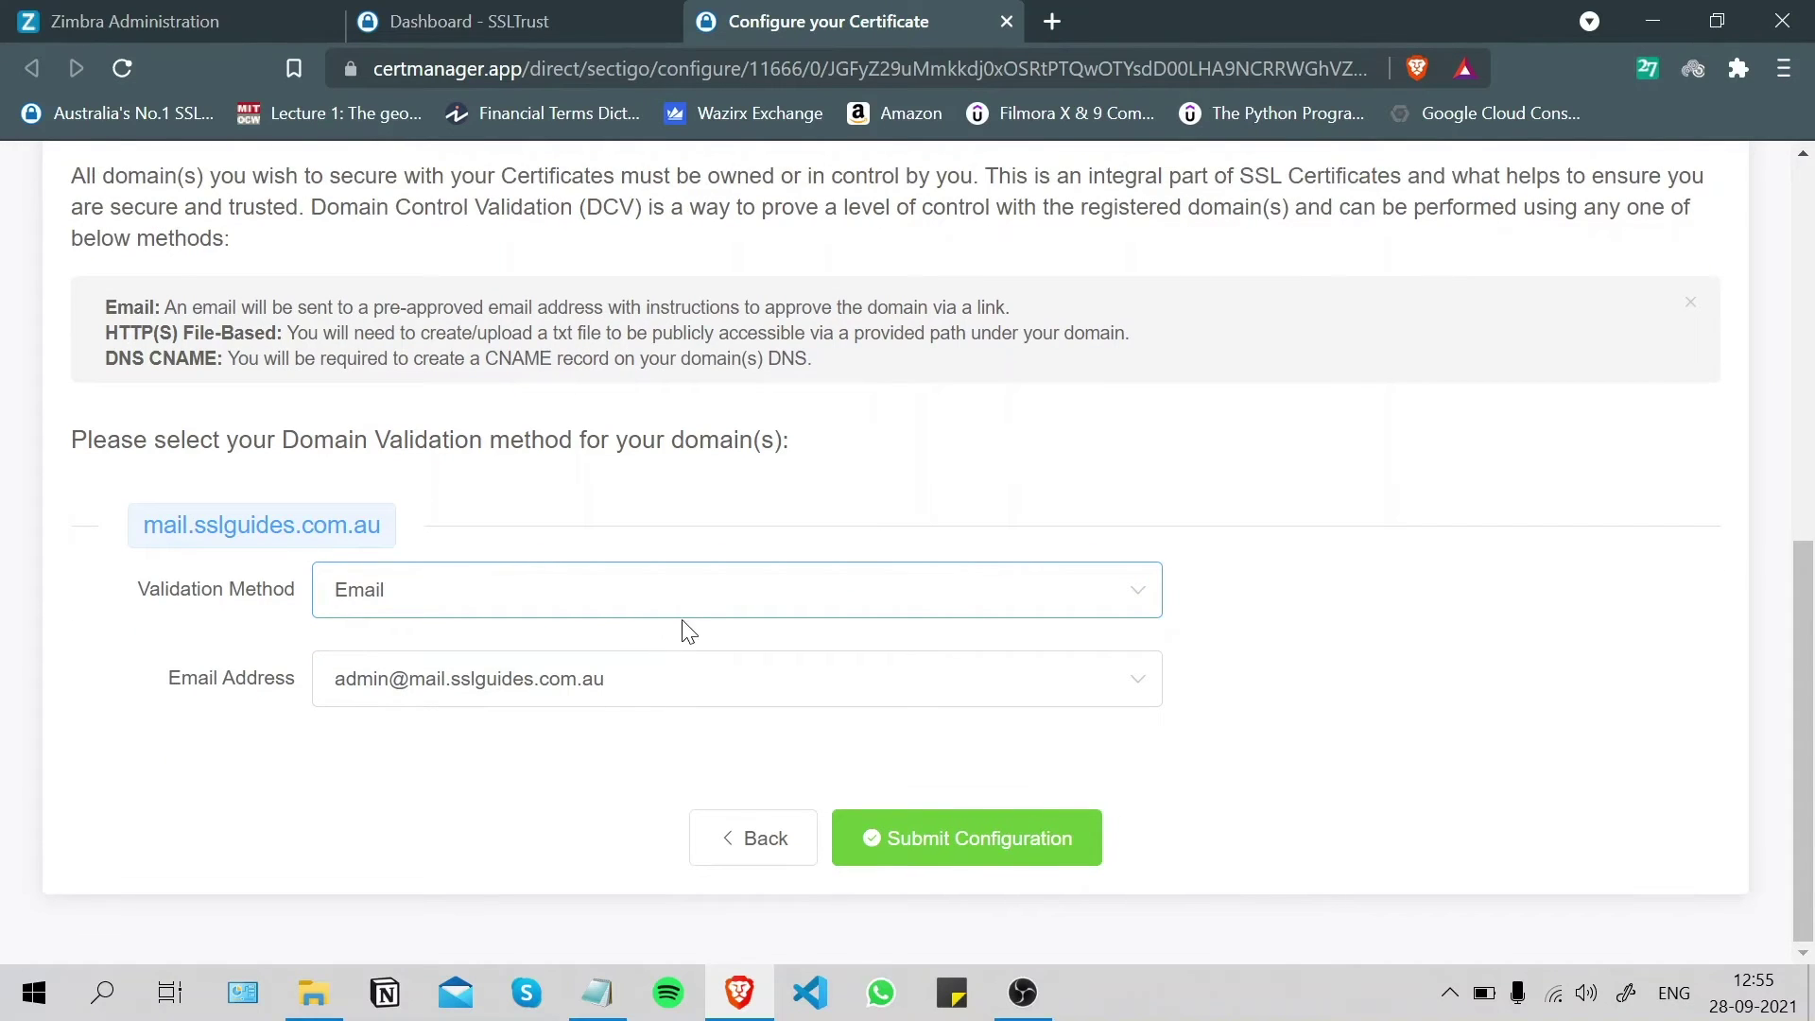
click(711, 683)
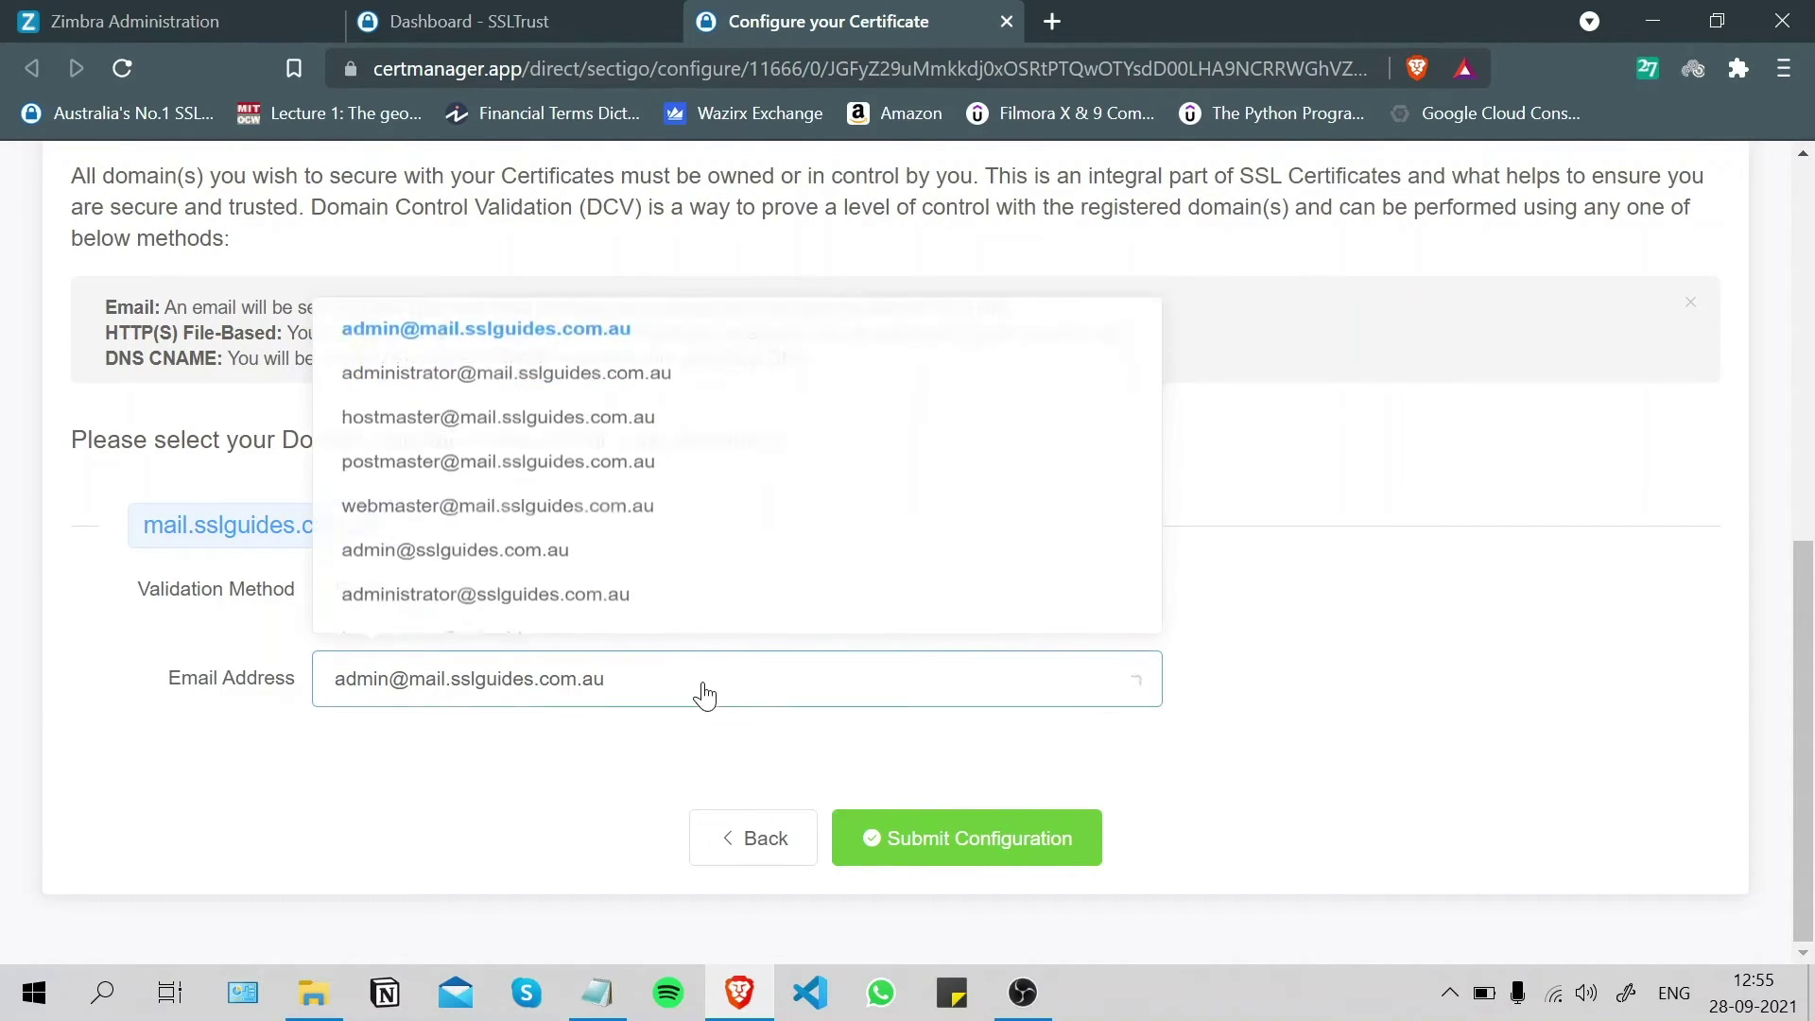
scroll(486, 535, down, 2)
scroll(486, 539, up, 3)
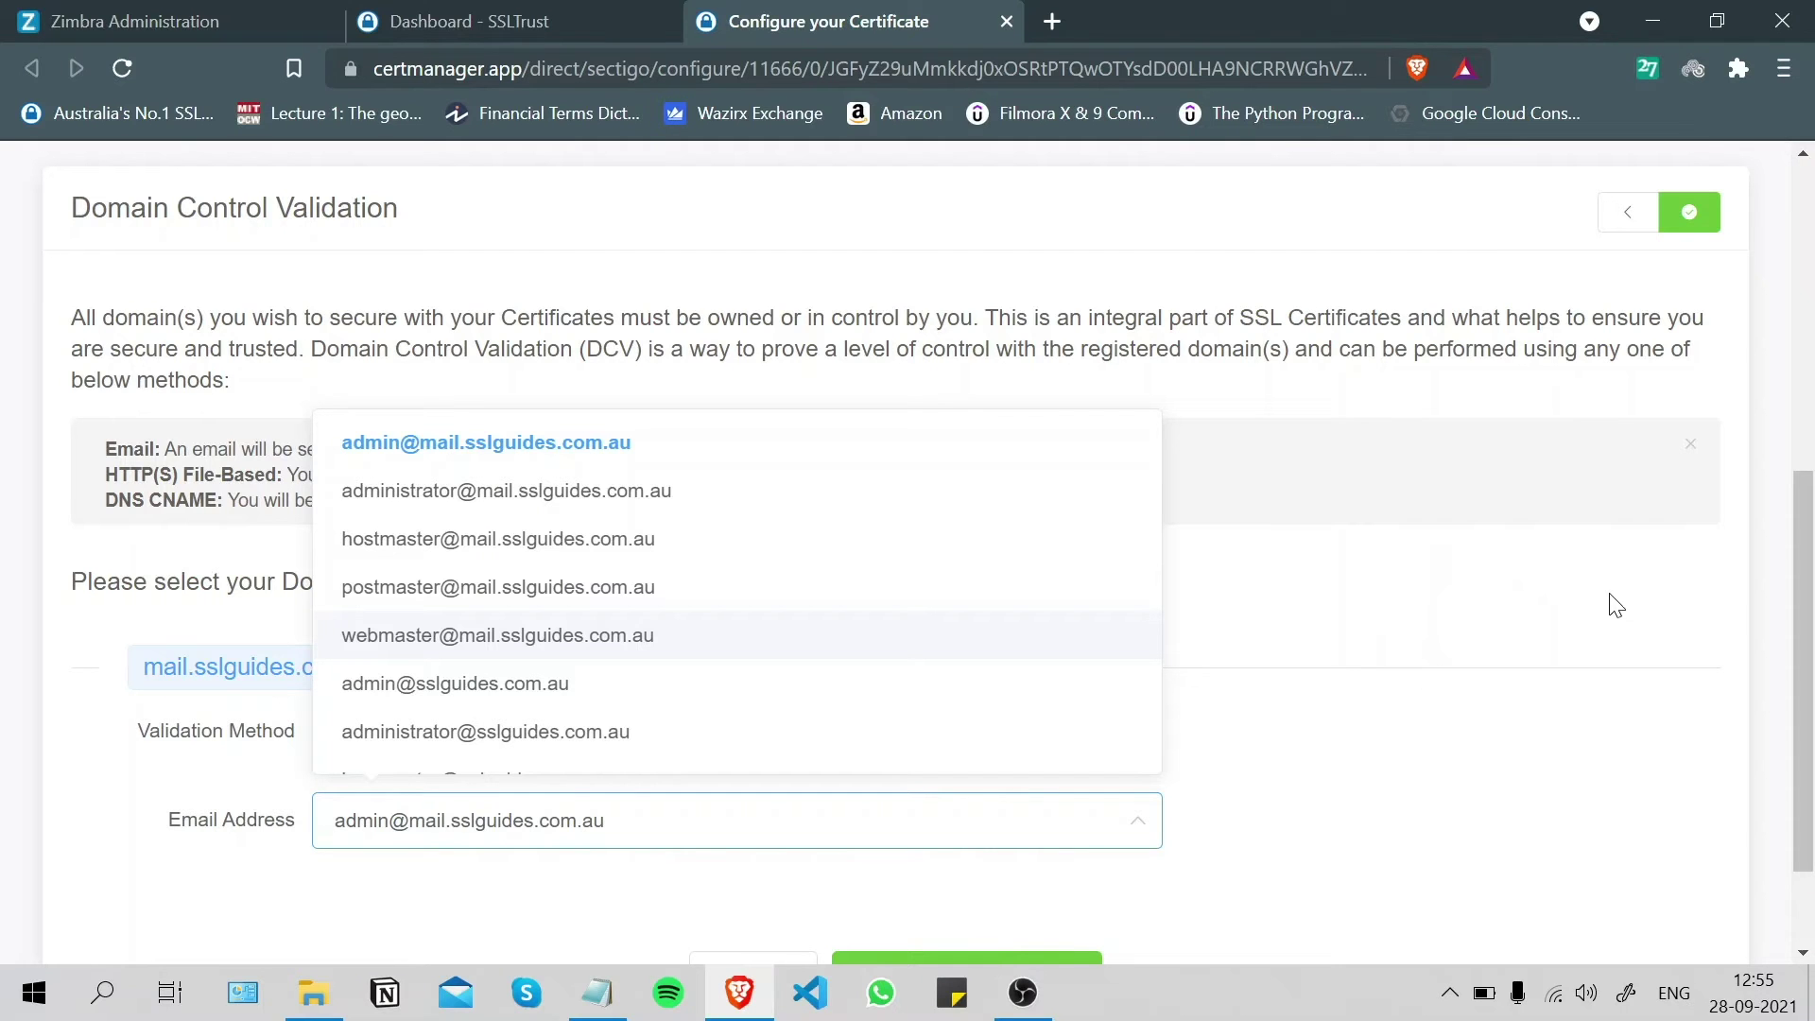
click(1393, 580)
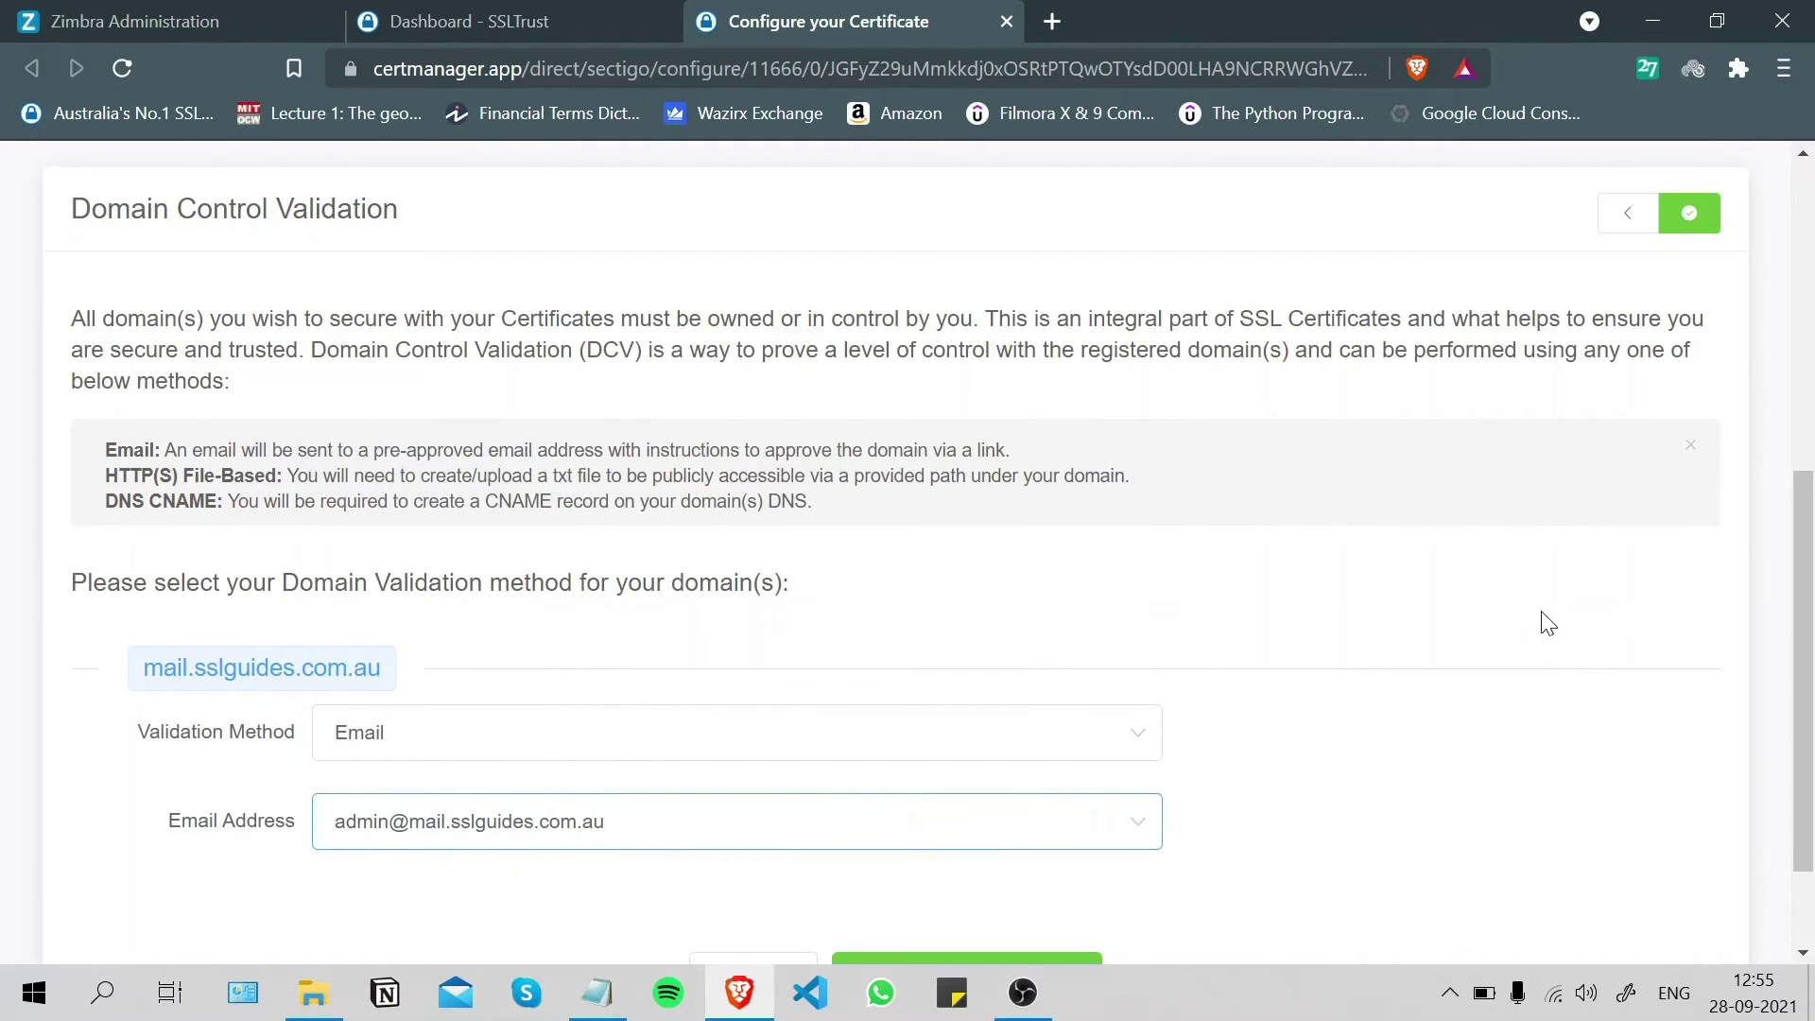
- Switch the domain validation method to HTTP File
scroll(822, 728, down, 2)
click(476, 591)
click(422, 711)
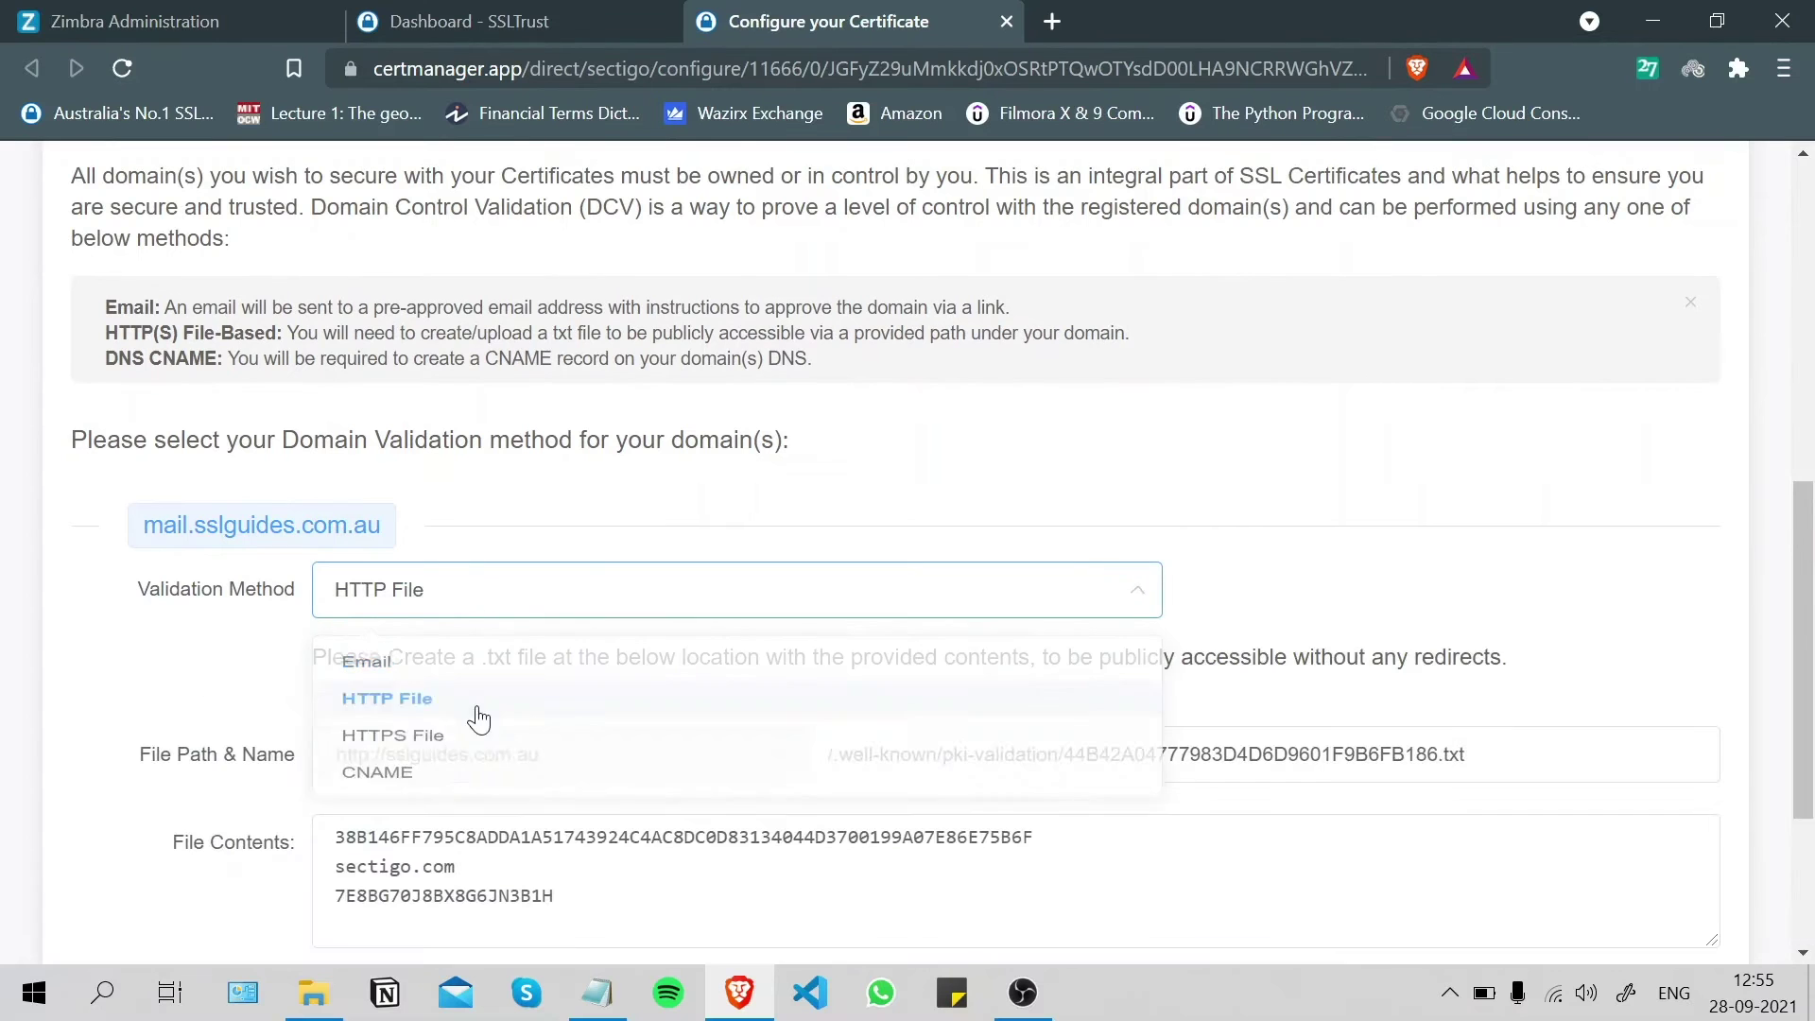
scroll(1377, 512, down, 3)
click(1394, 303)
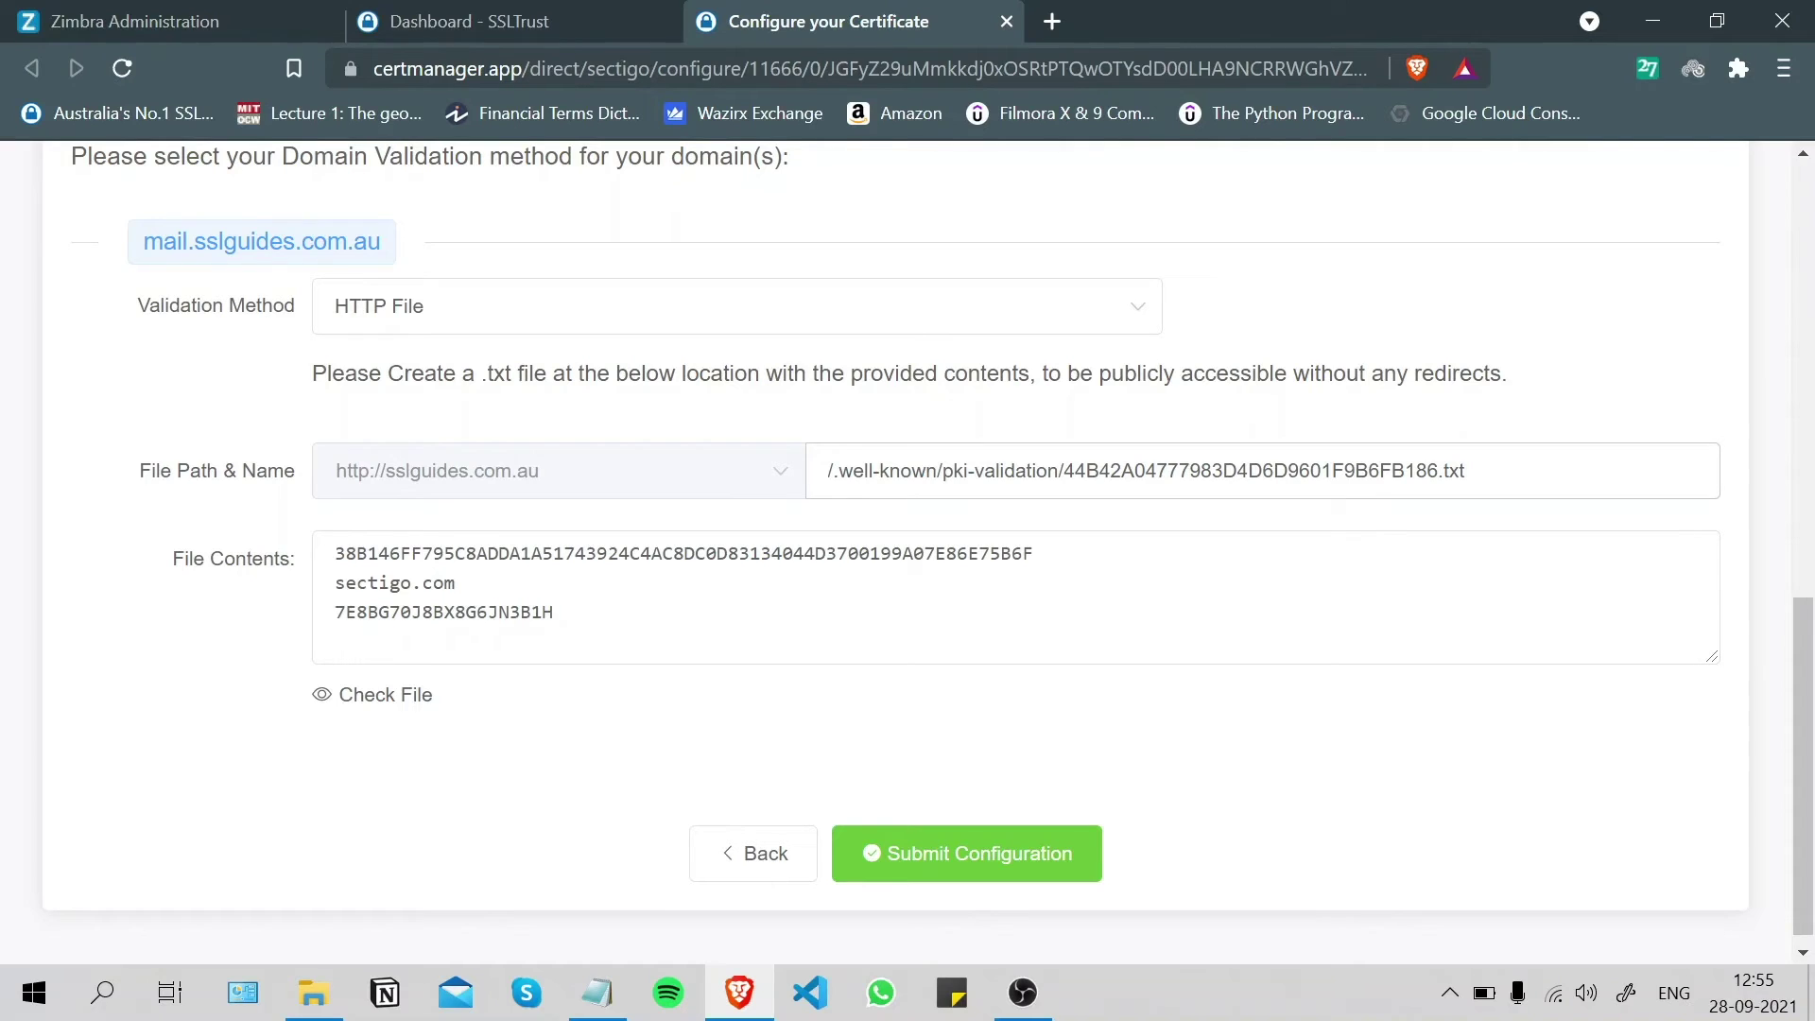
- Highlight the required .well-known/pki-validation file name and file contents to review them
drag(1438, 470, 1064, 470)
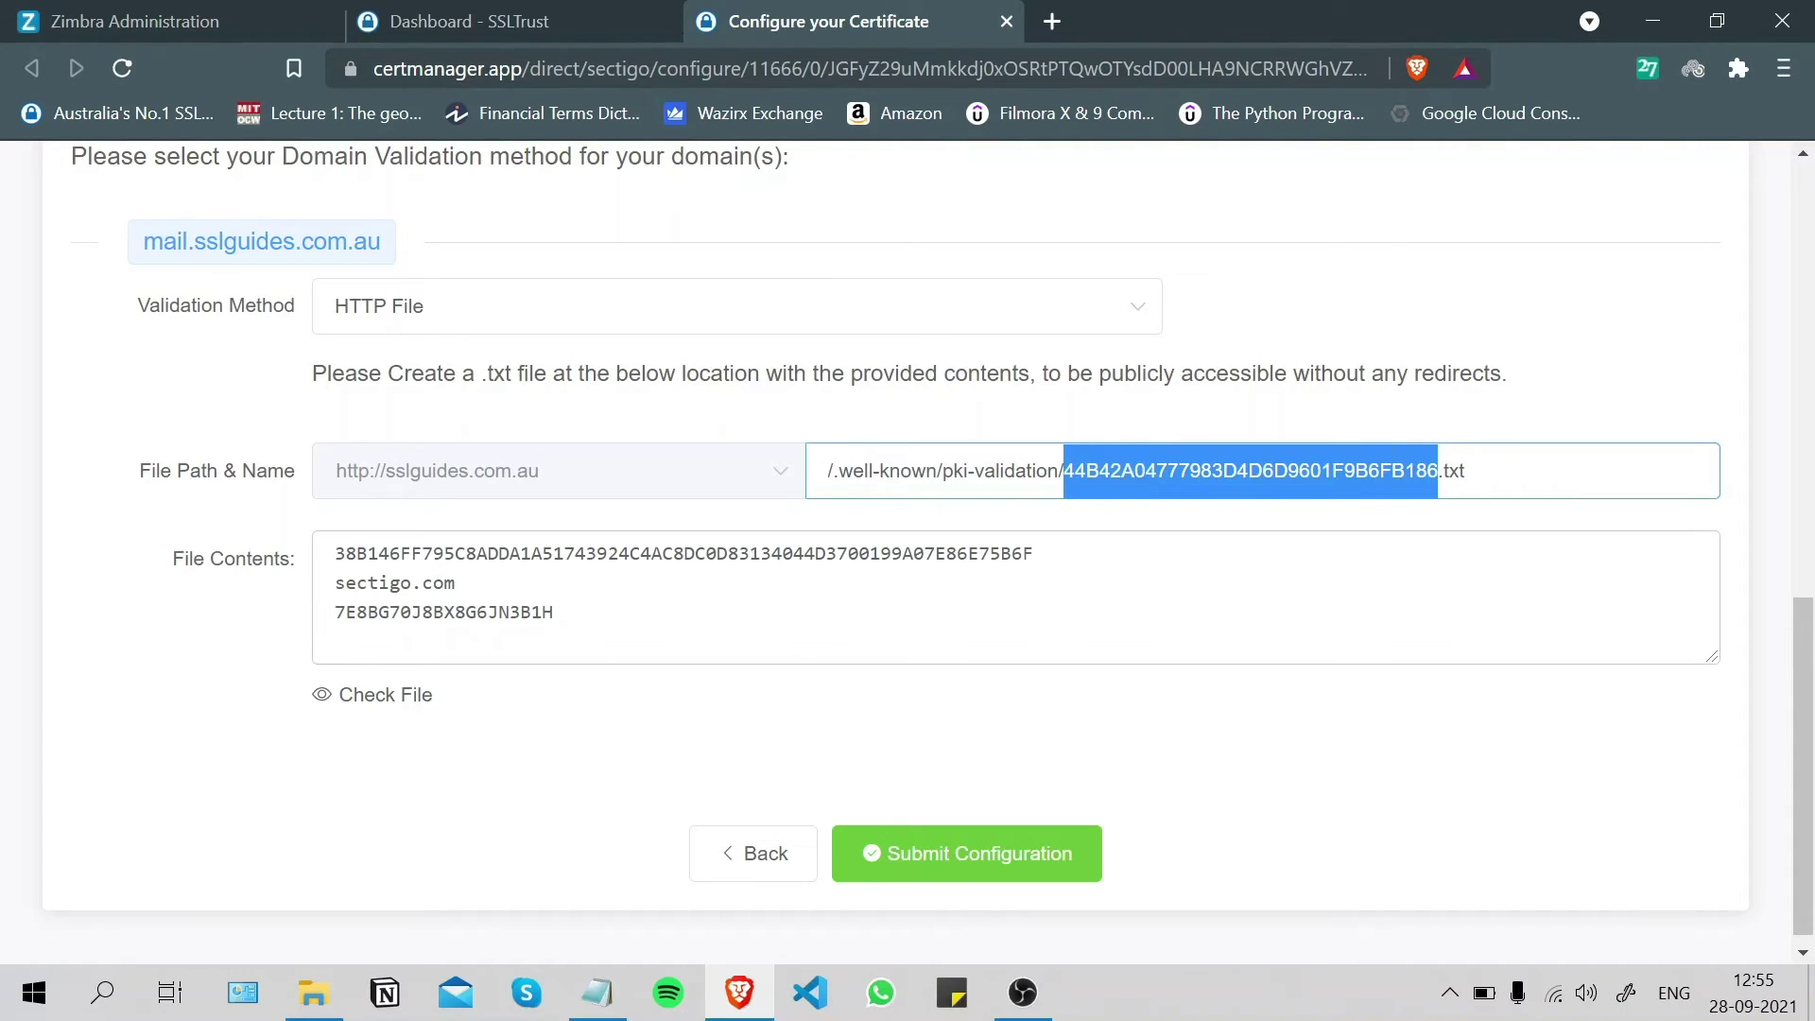
drag(554, 612, 305, 523)
click(1653, 316)
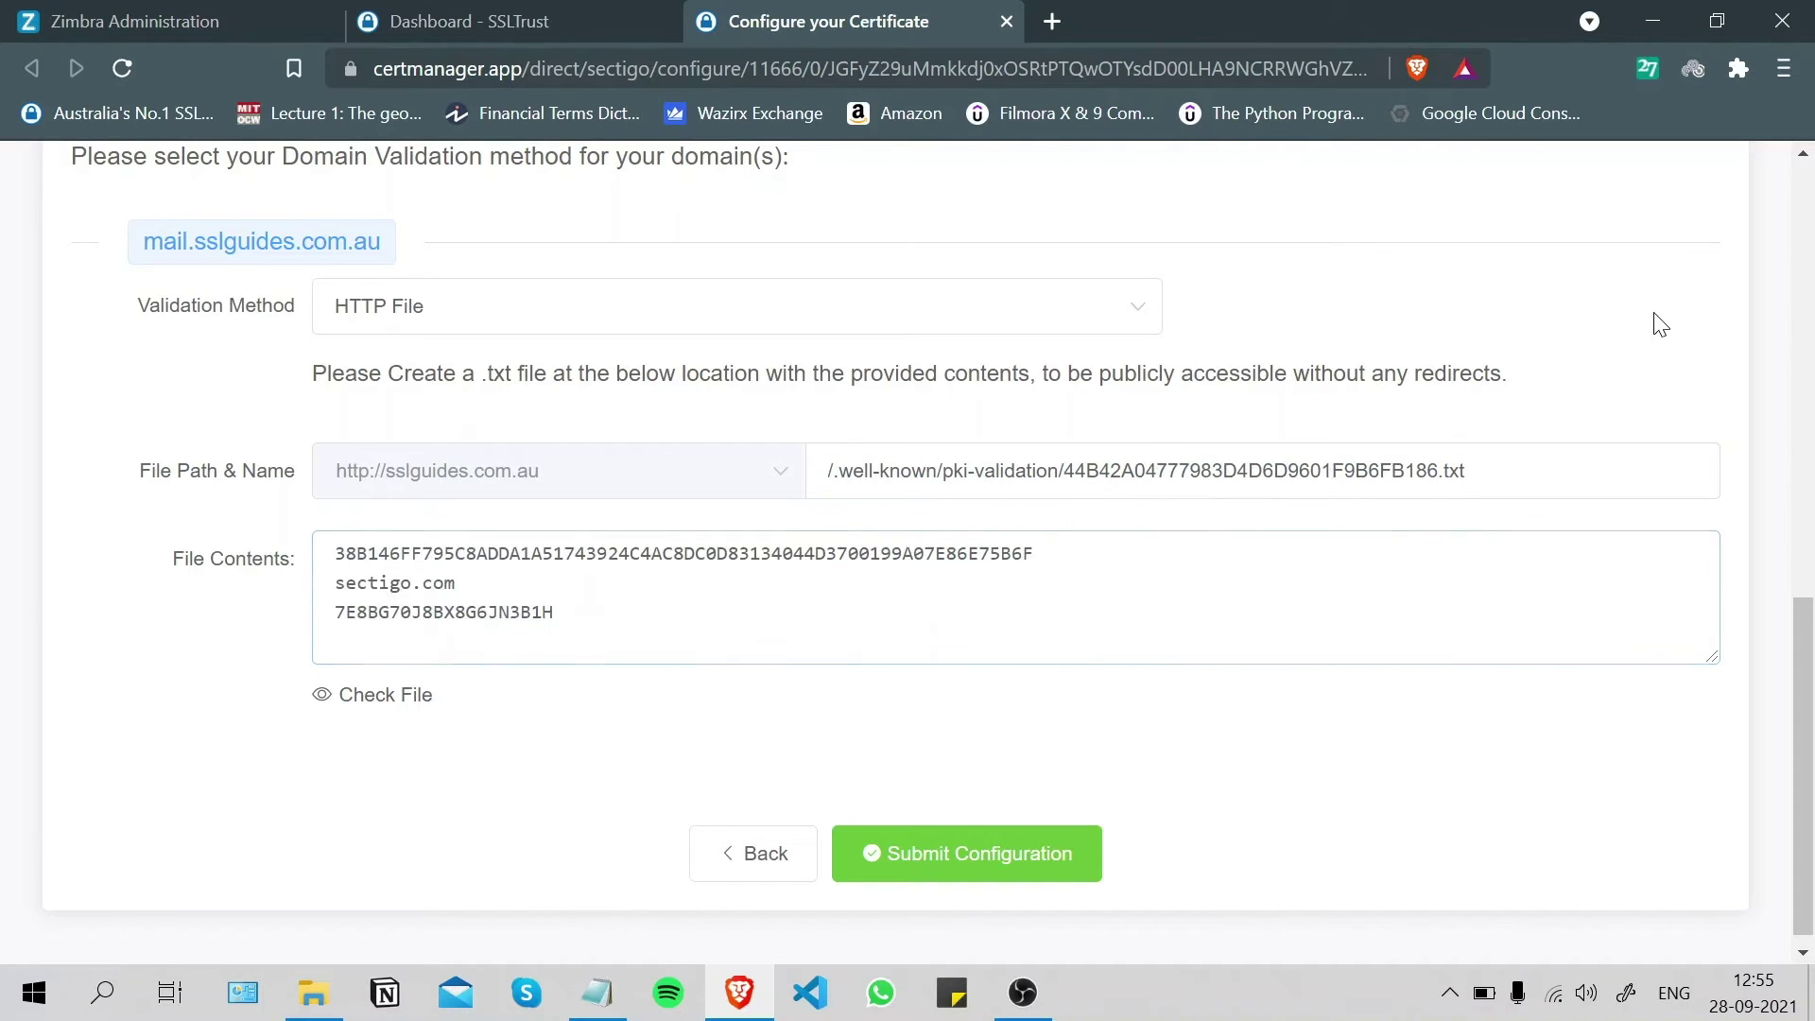
drag(1801, 747, 1801, 753)
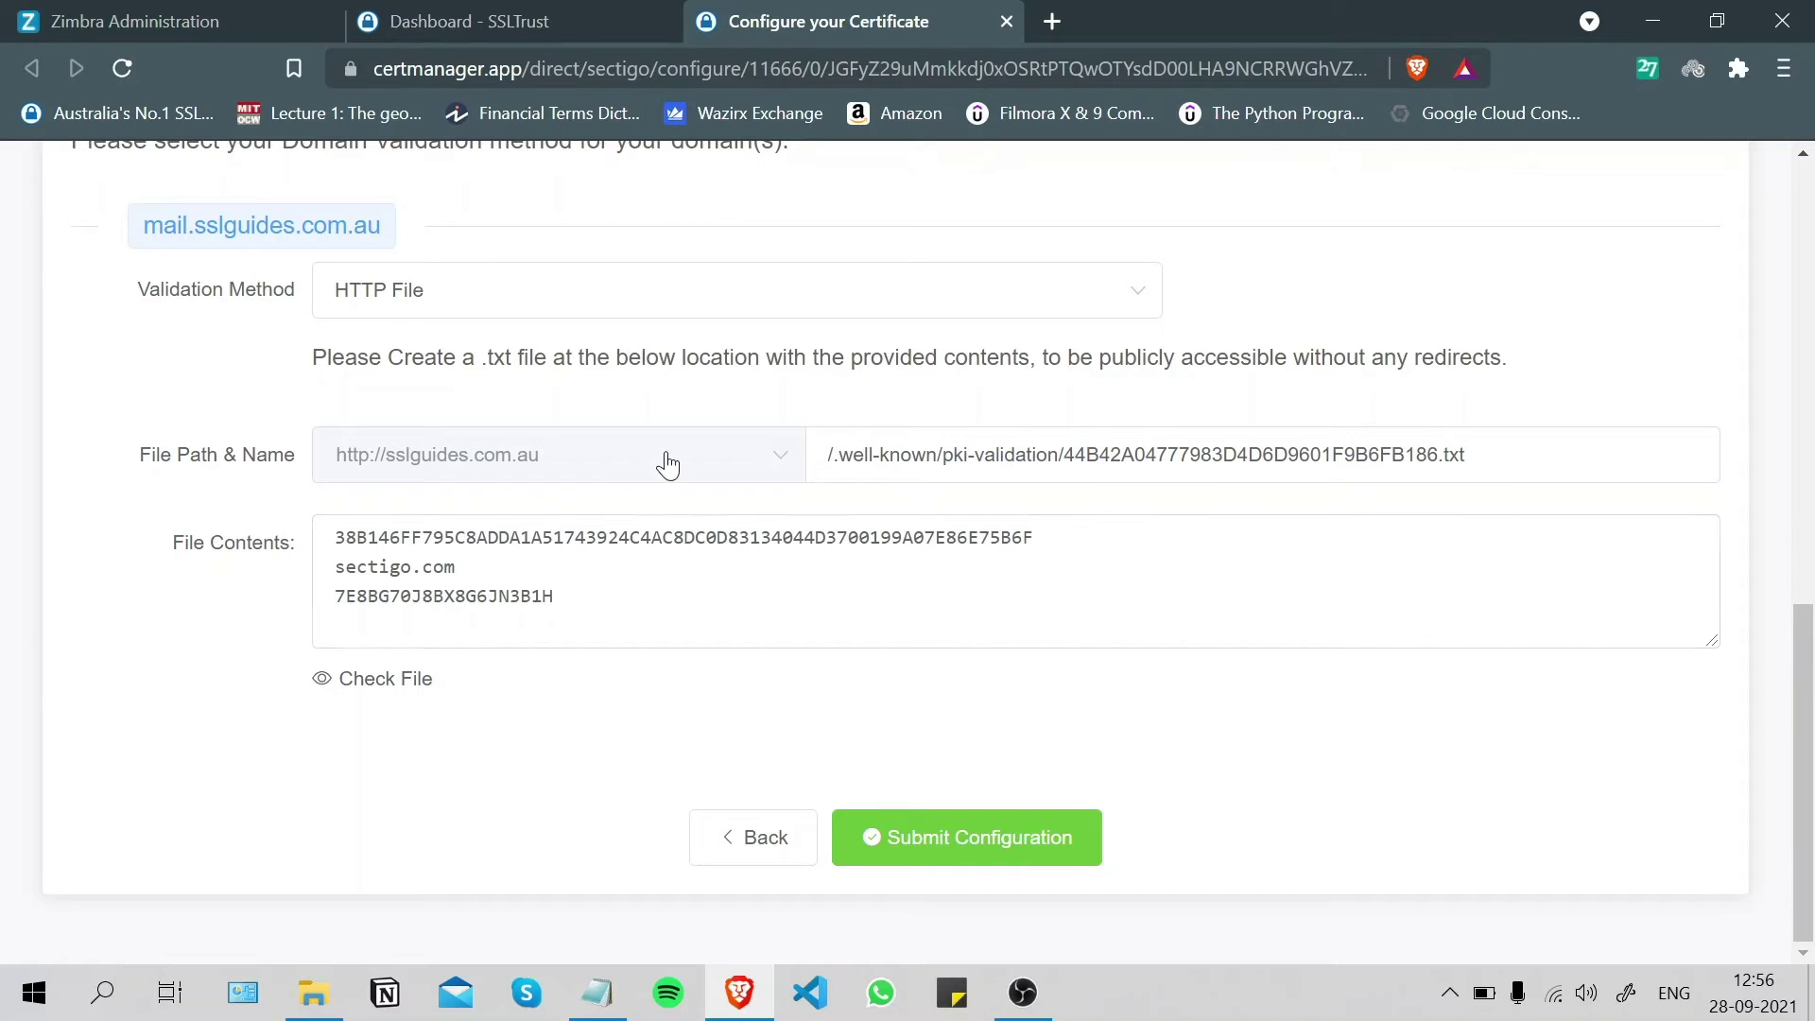
click(624, 307)
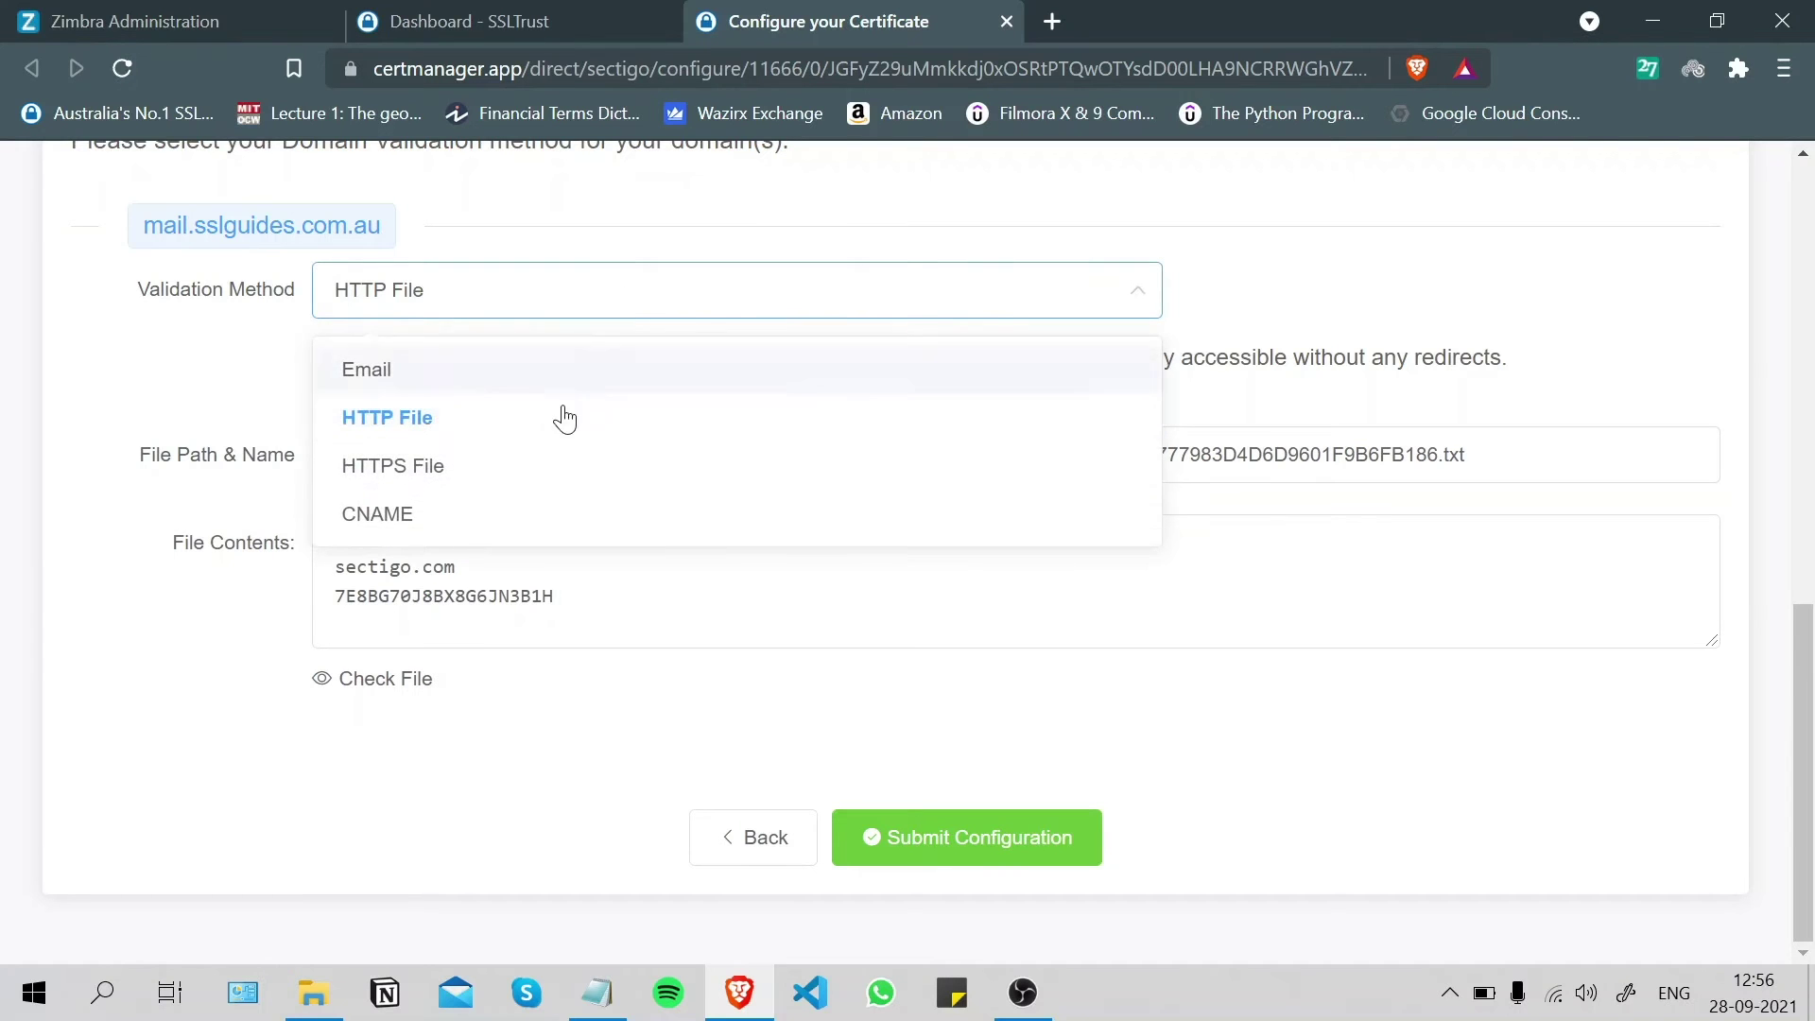
- Choose CNAME validation and highlight the CNAME record name and sectigo.com value
click(458, 512)
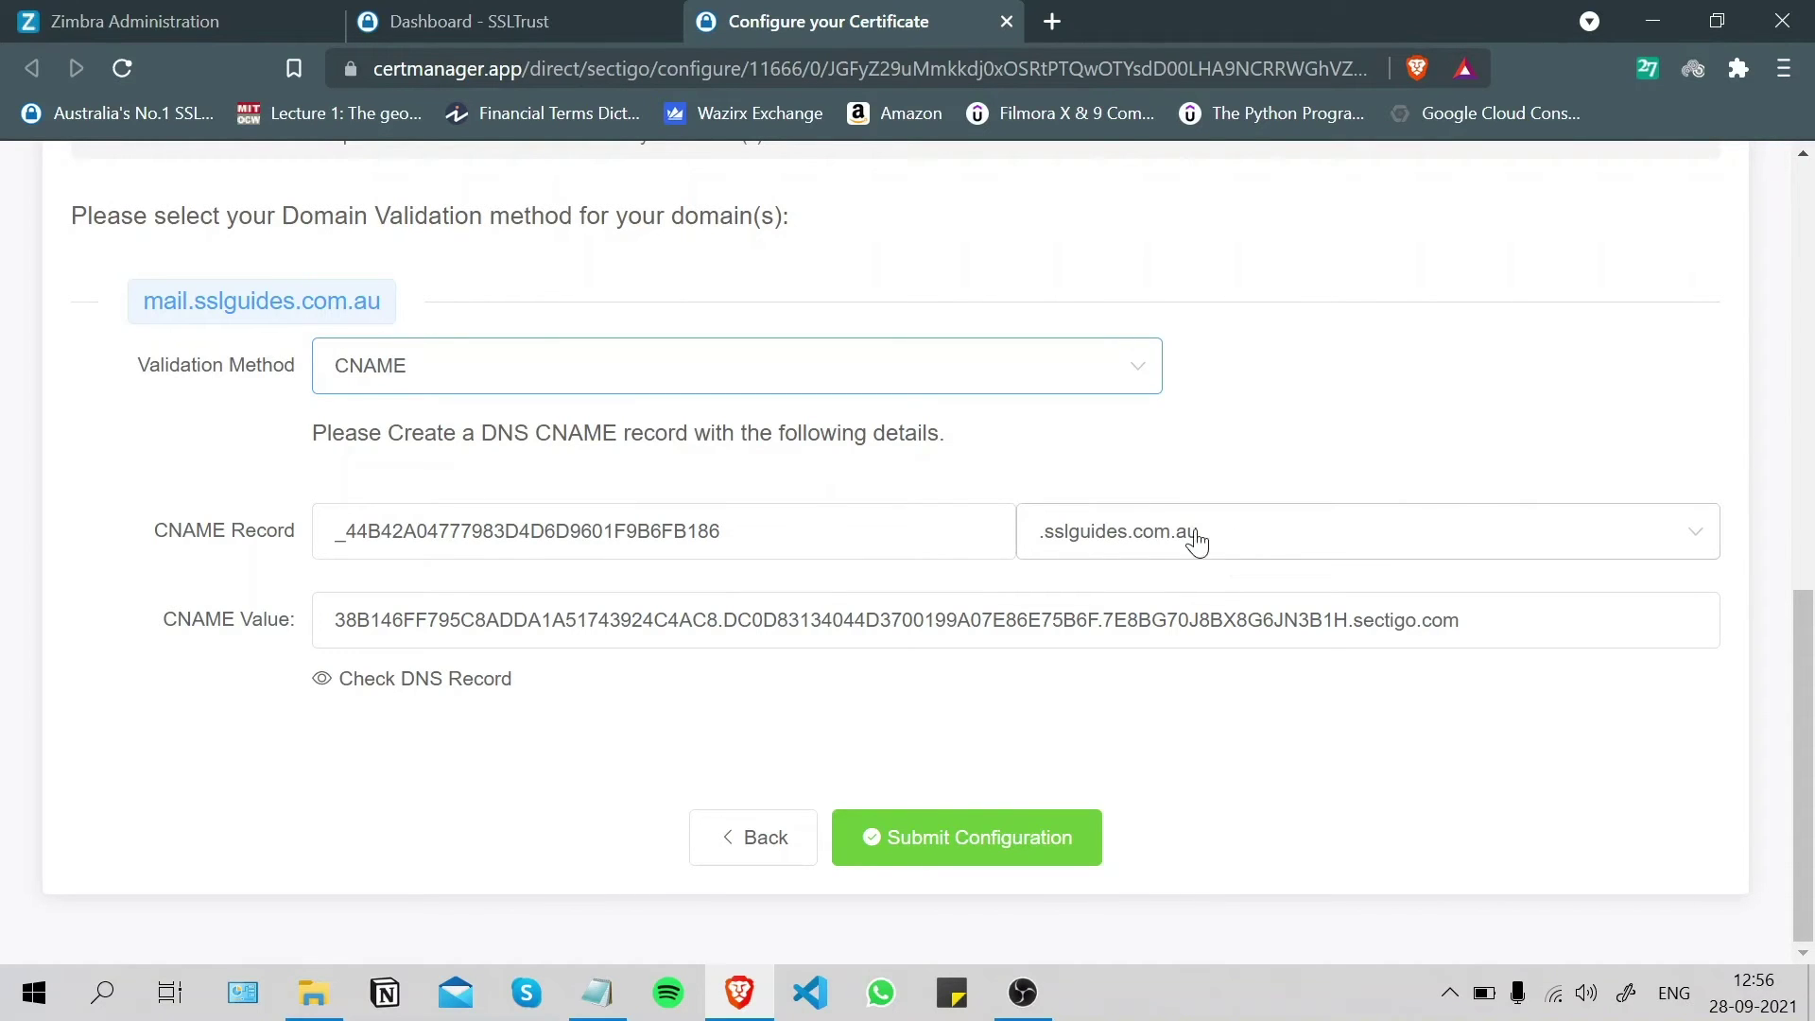
key(Tab)
drag(721, 531, 310, 555)
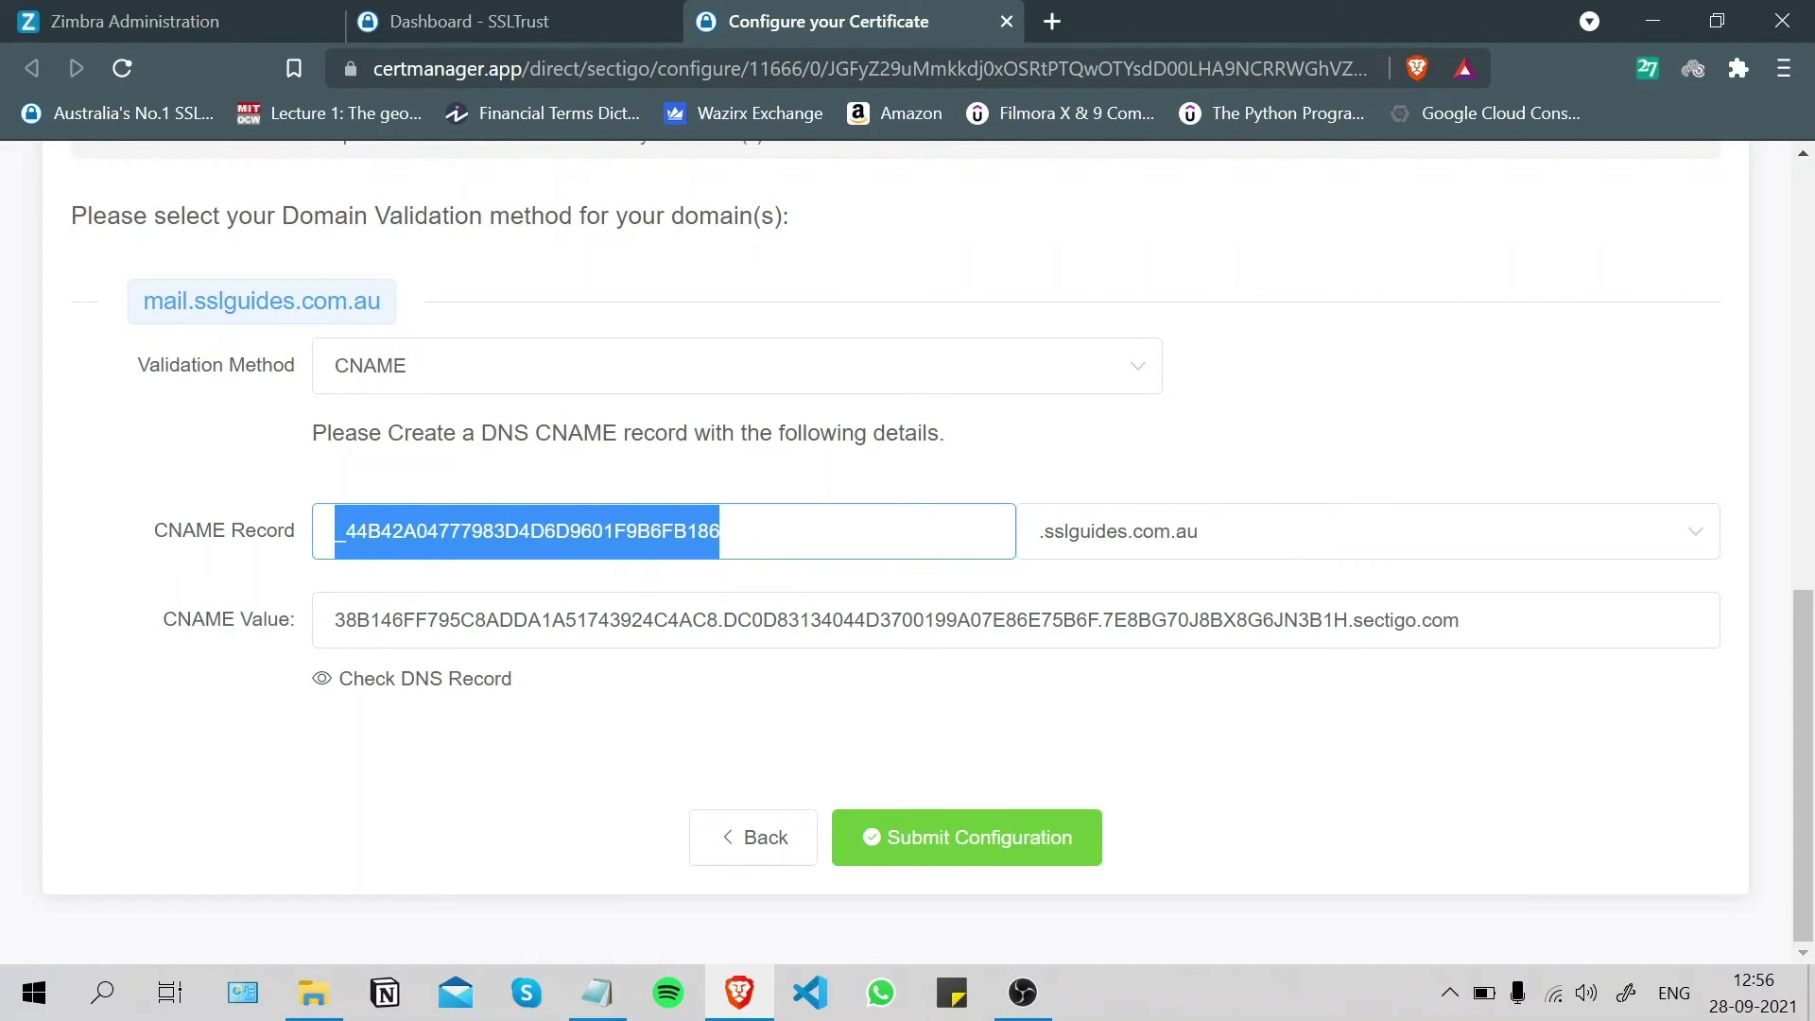
drag(1462, 620, 326, 622)
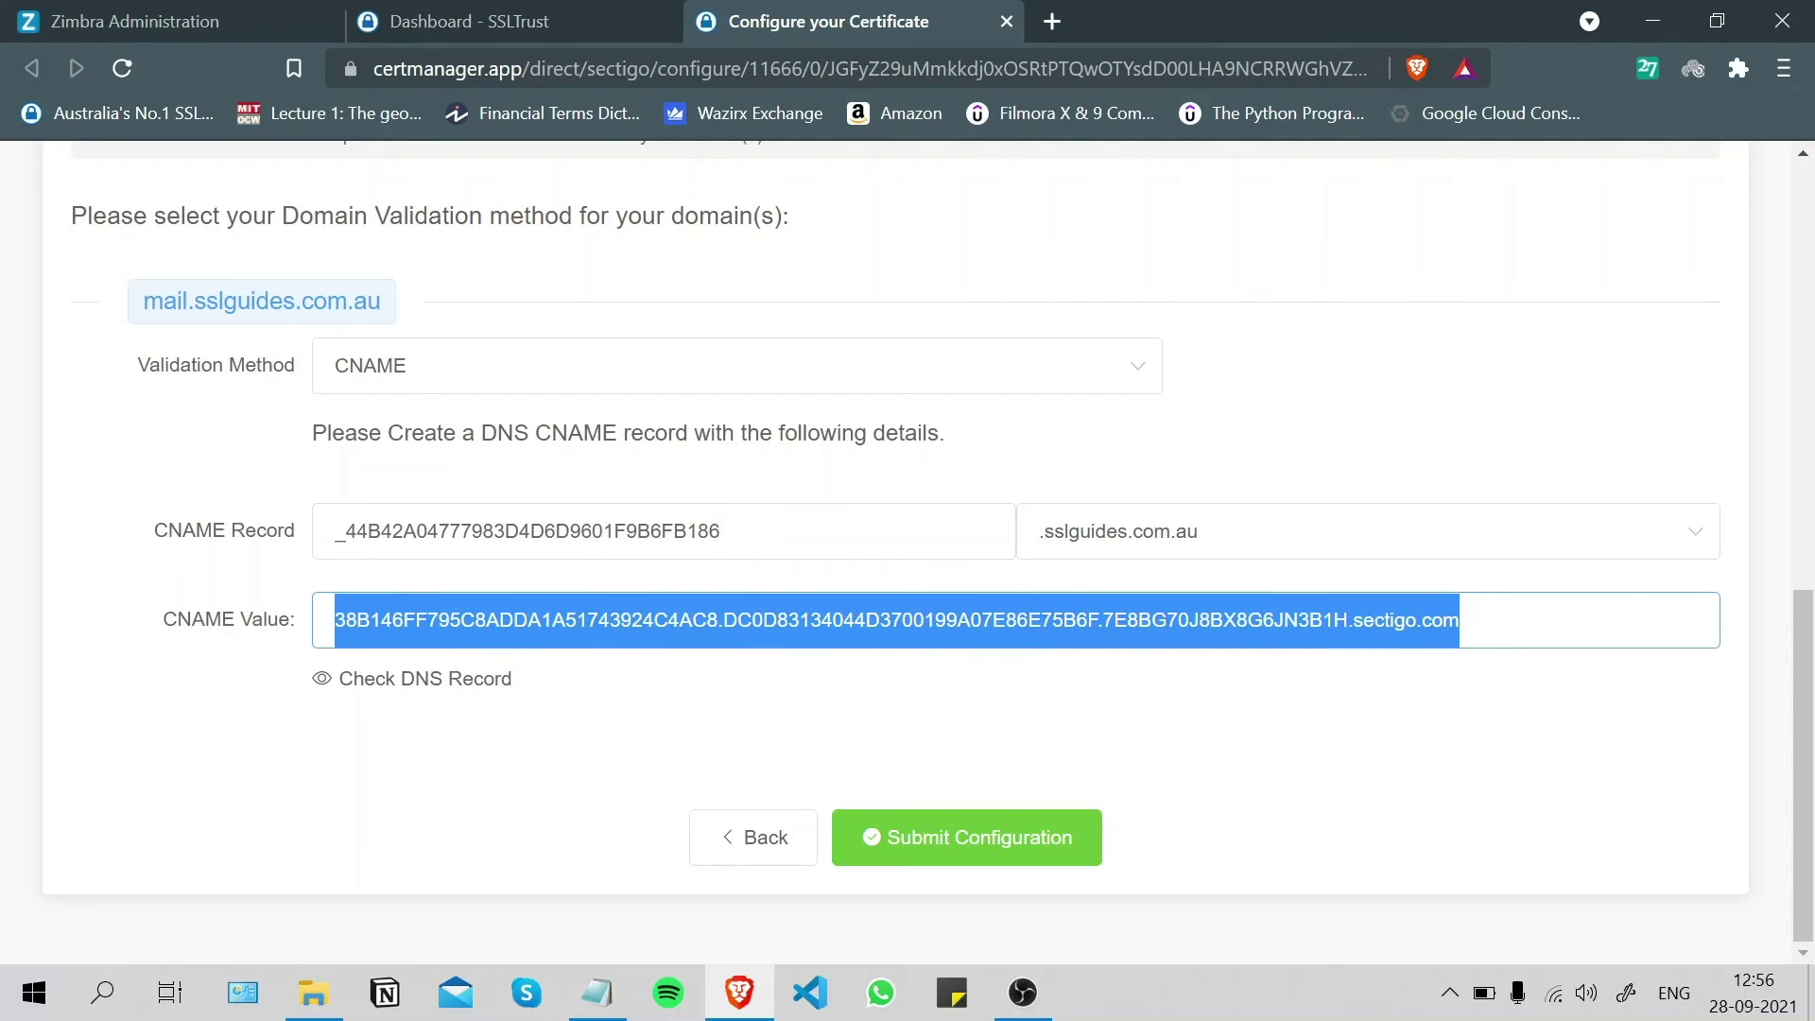
click(1245, 429)
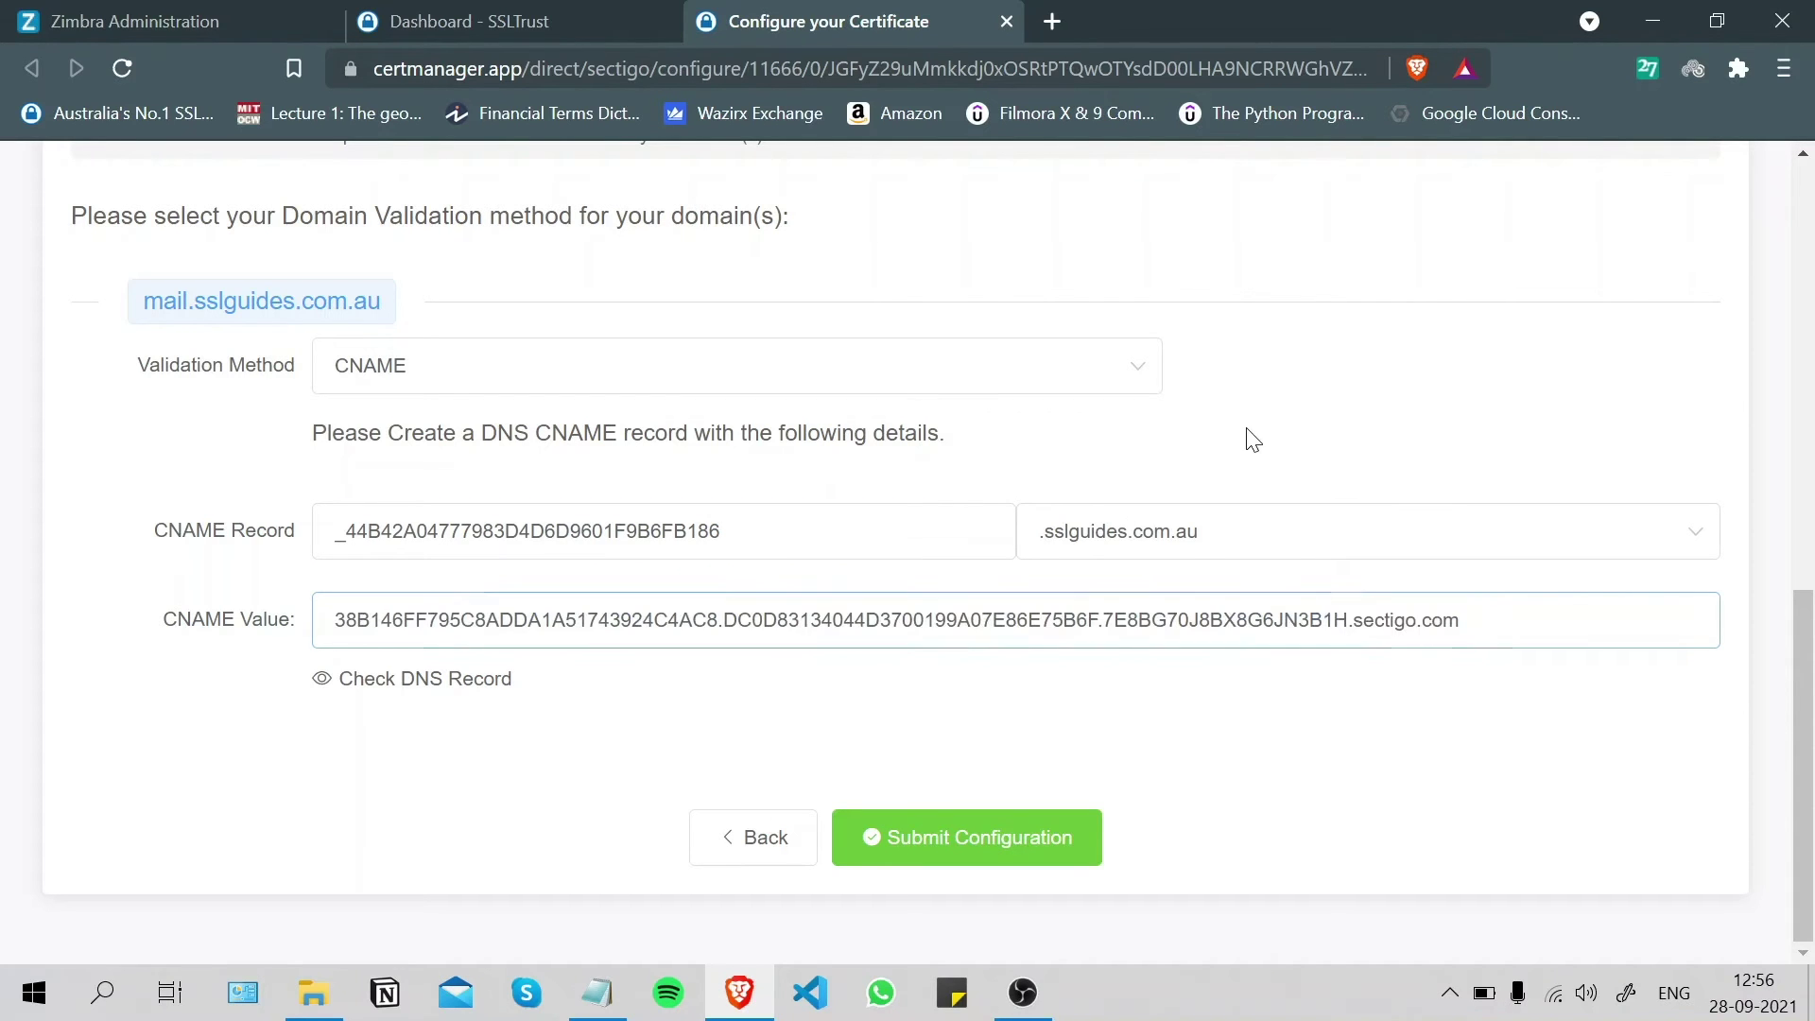
- In Google Cloud console, open DNS zone sslguides-zone1 and start a new record set
click(1051, 22)
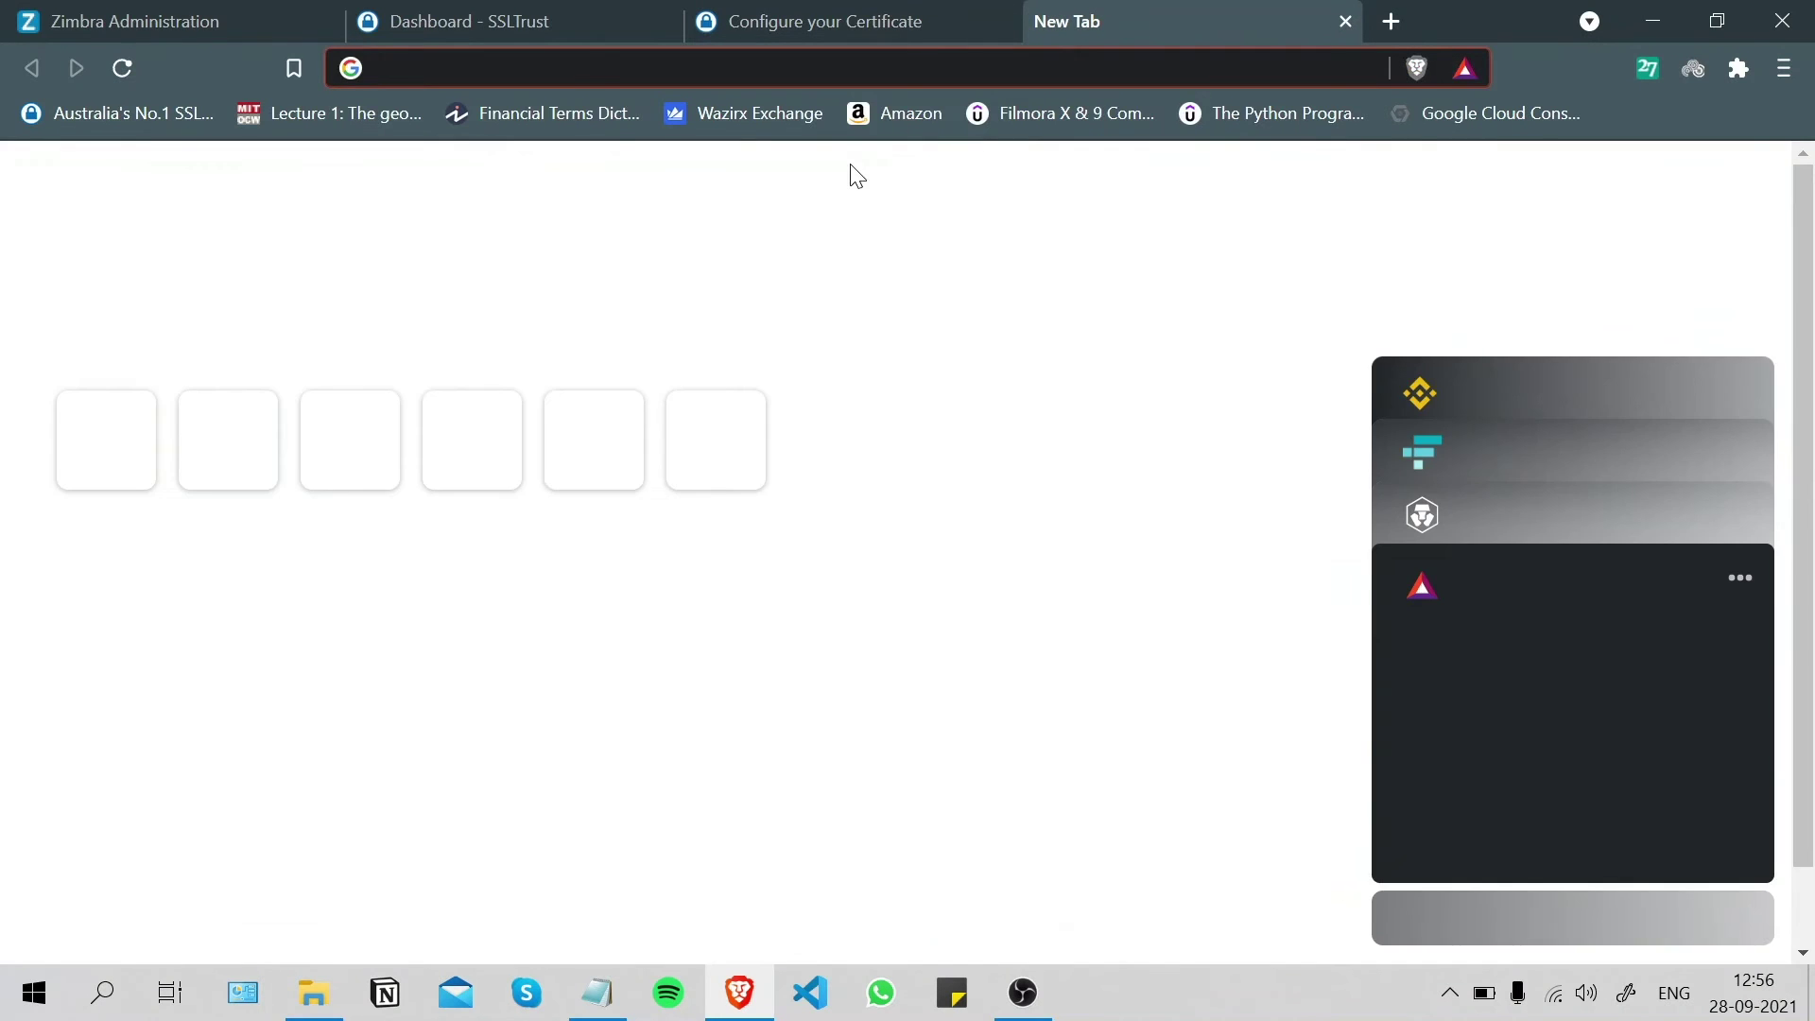
text(con)
key(Return)
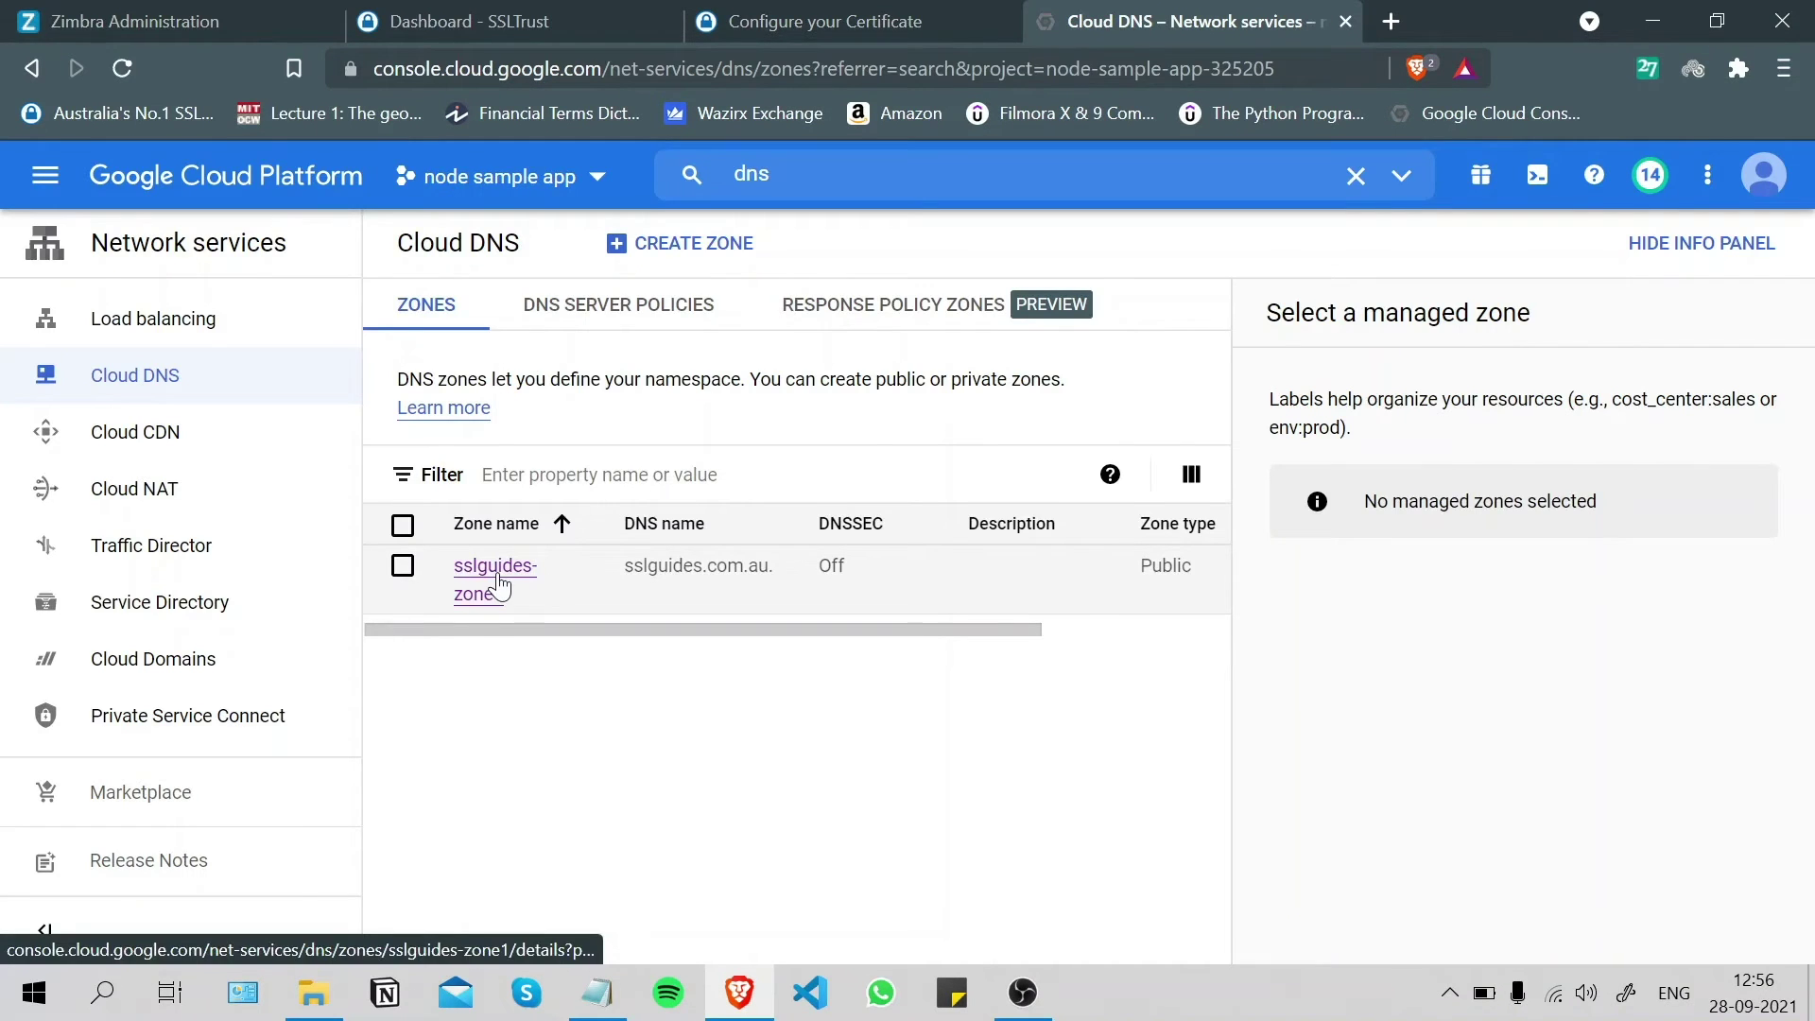
click(497, 586)
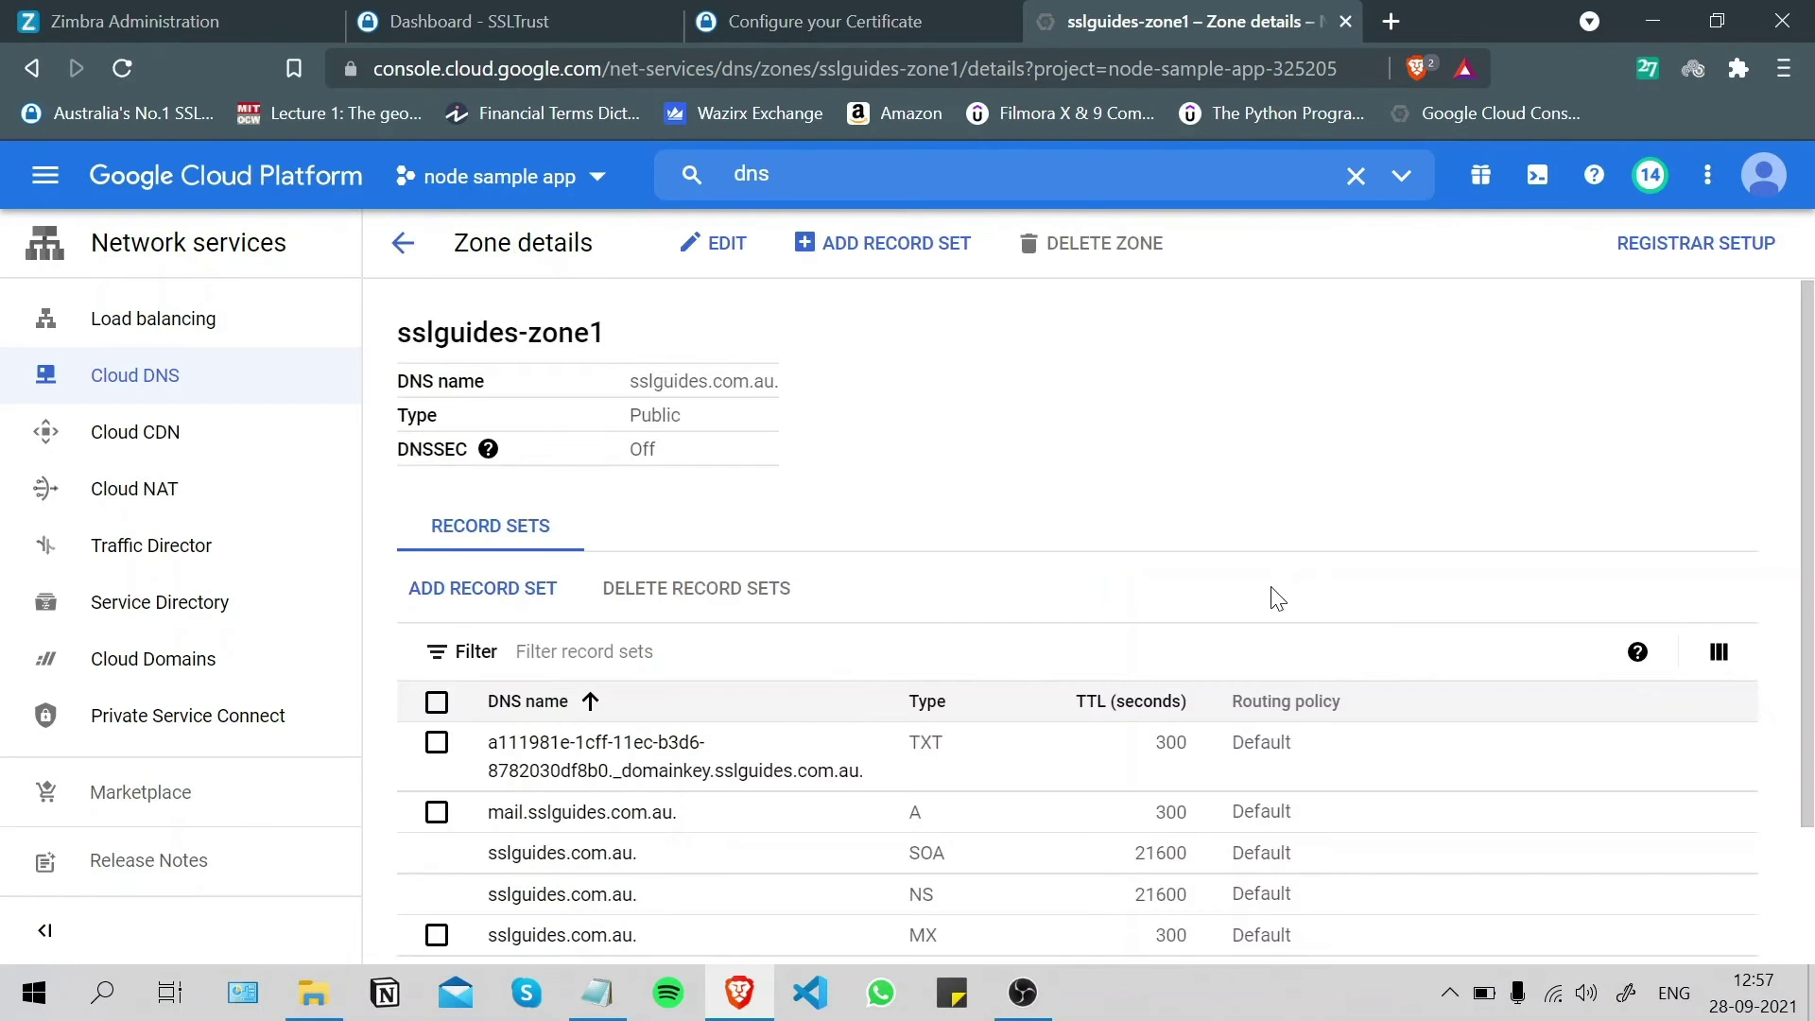
scroll(1171, 560, down, 2)
scroll(1172, 559, up, 2)
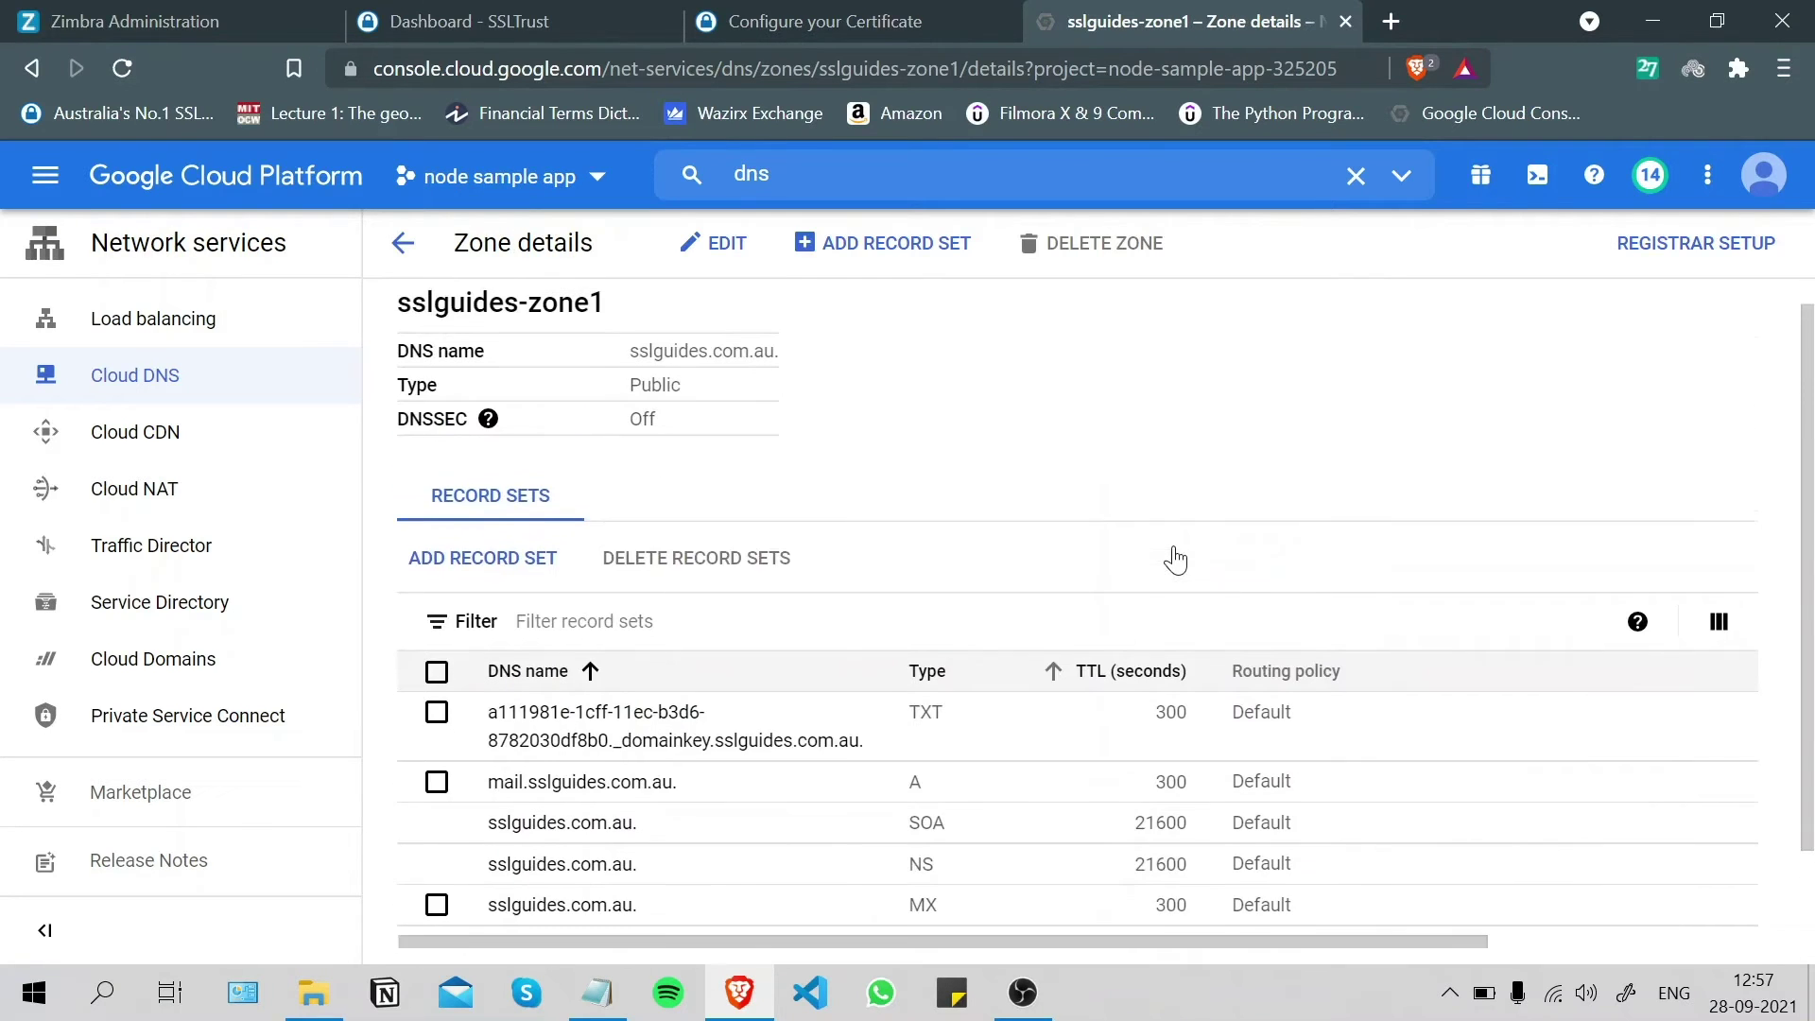
click(484, 591)
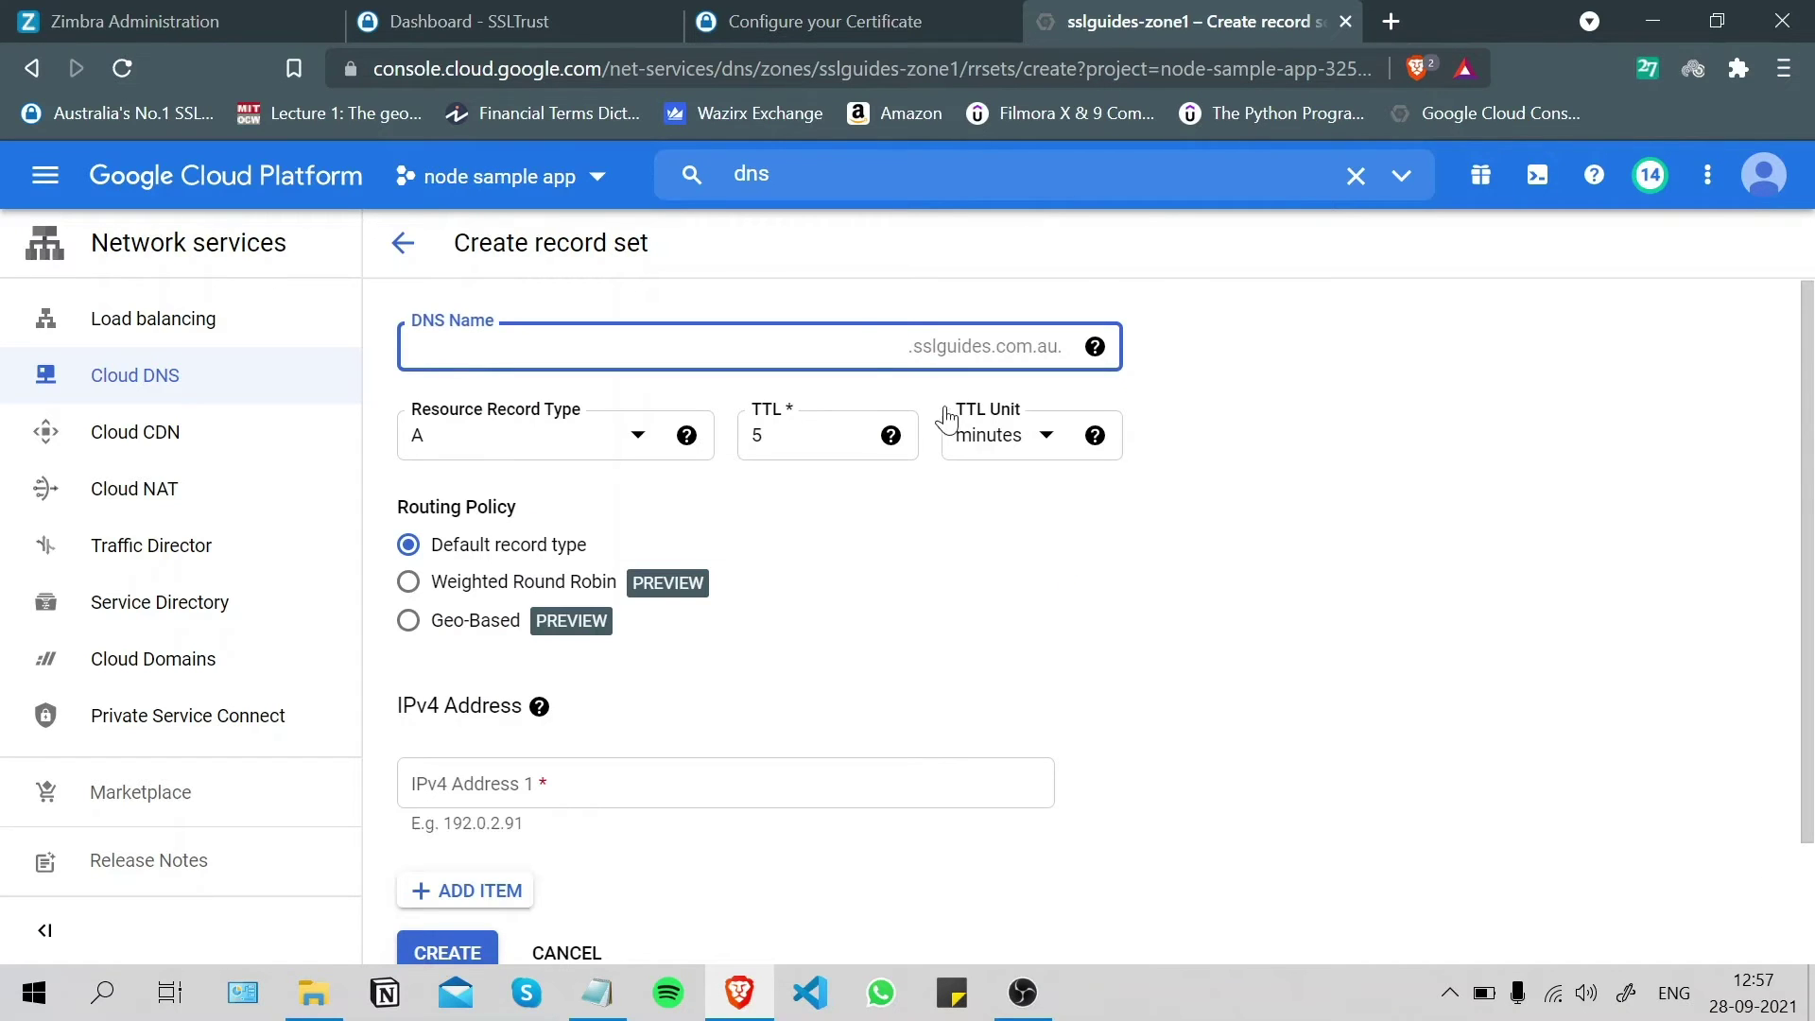
- Copy the CNAME record name from Sectigo into the record set's DNS name field
click(850, 21)
double_click(340, 534)
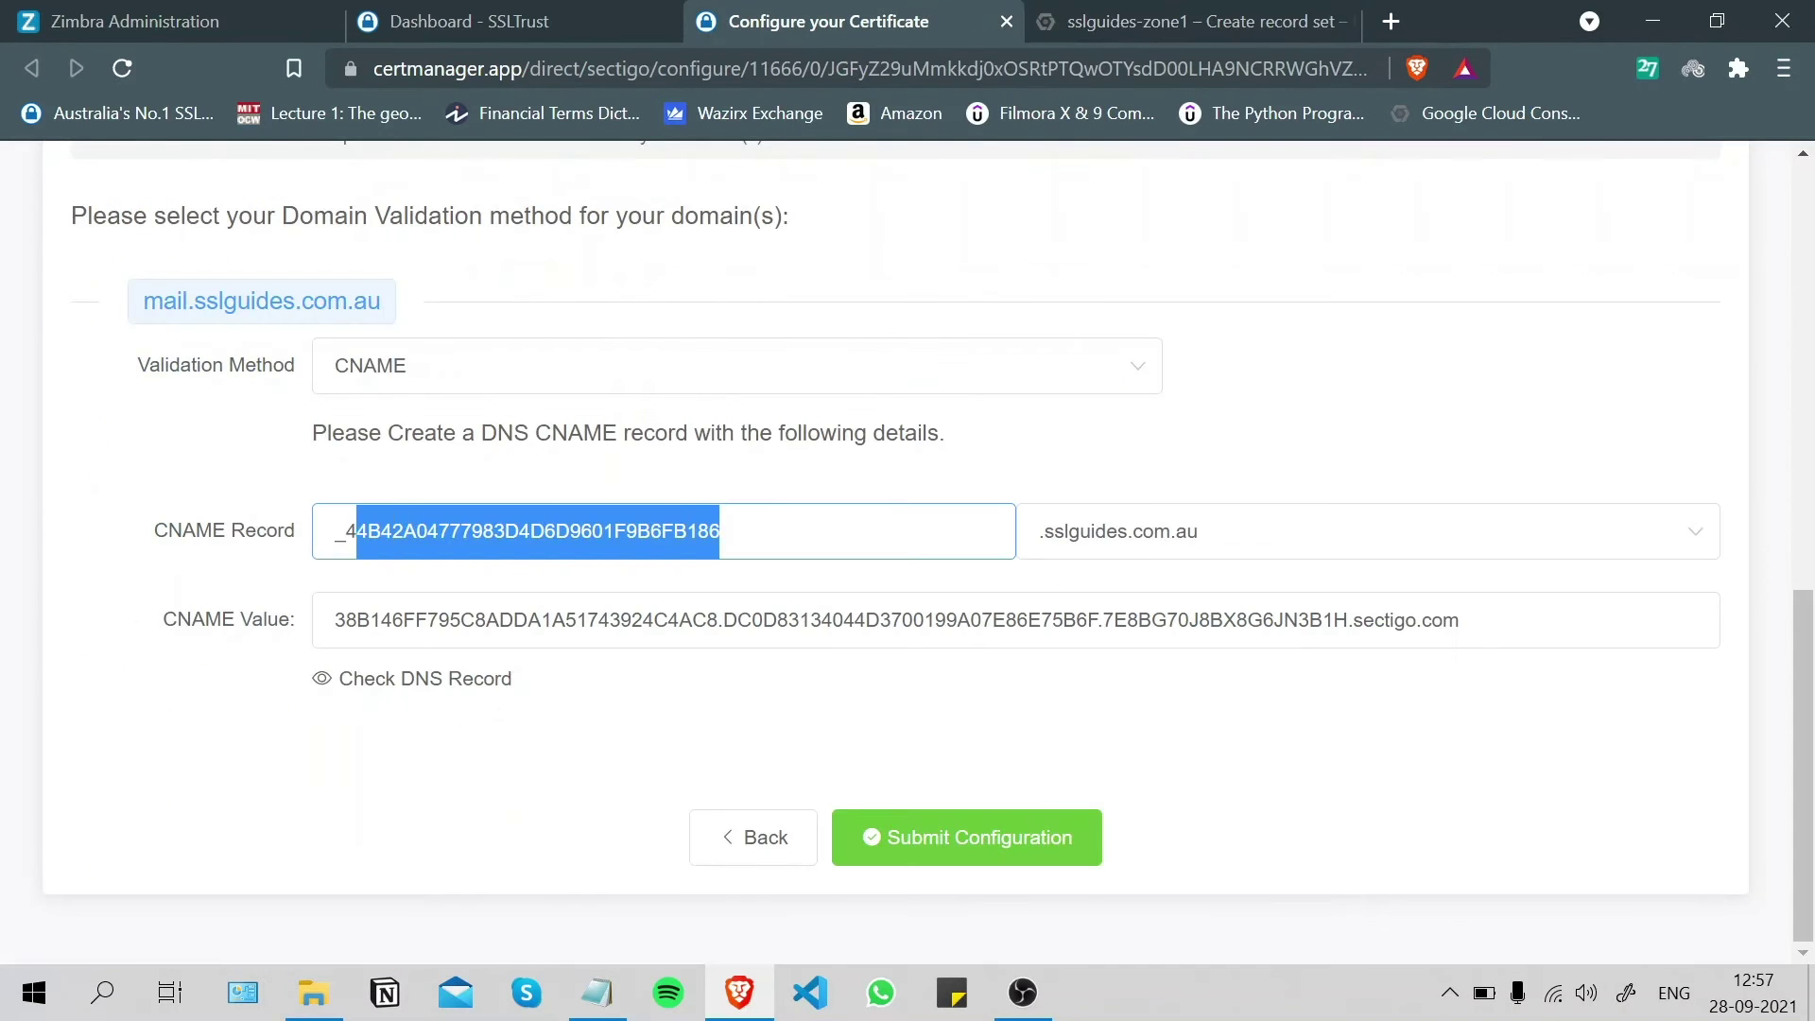
right_click(383, 536)
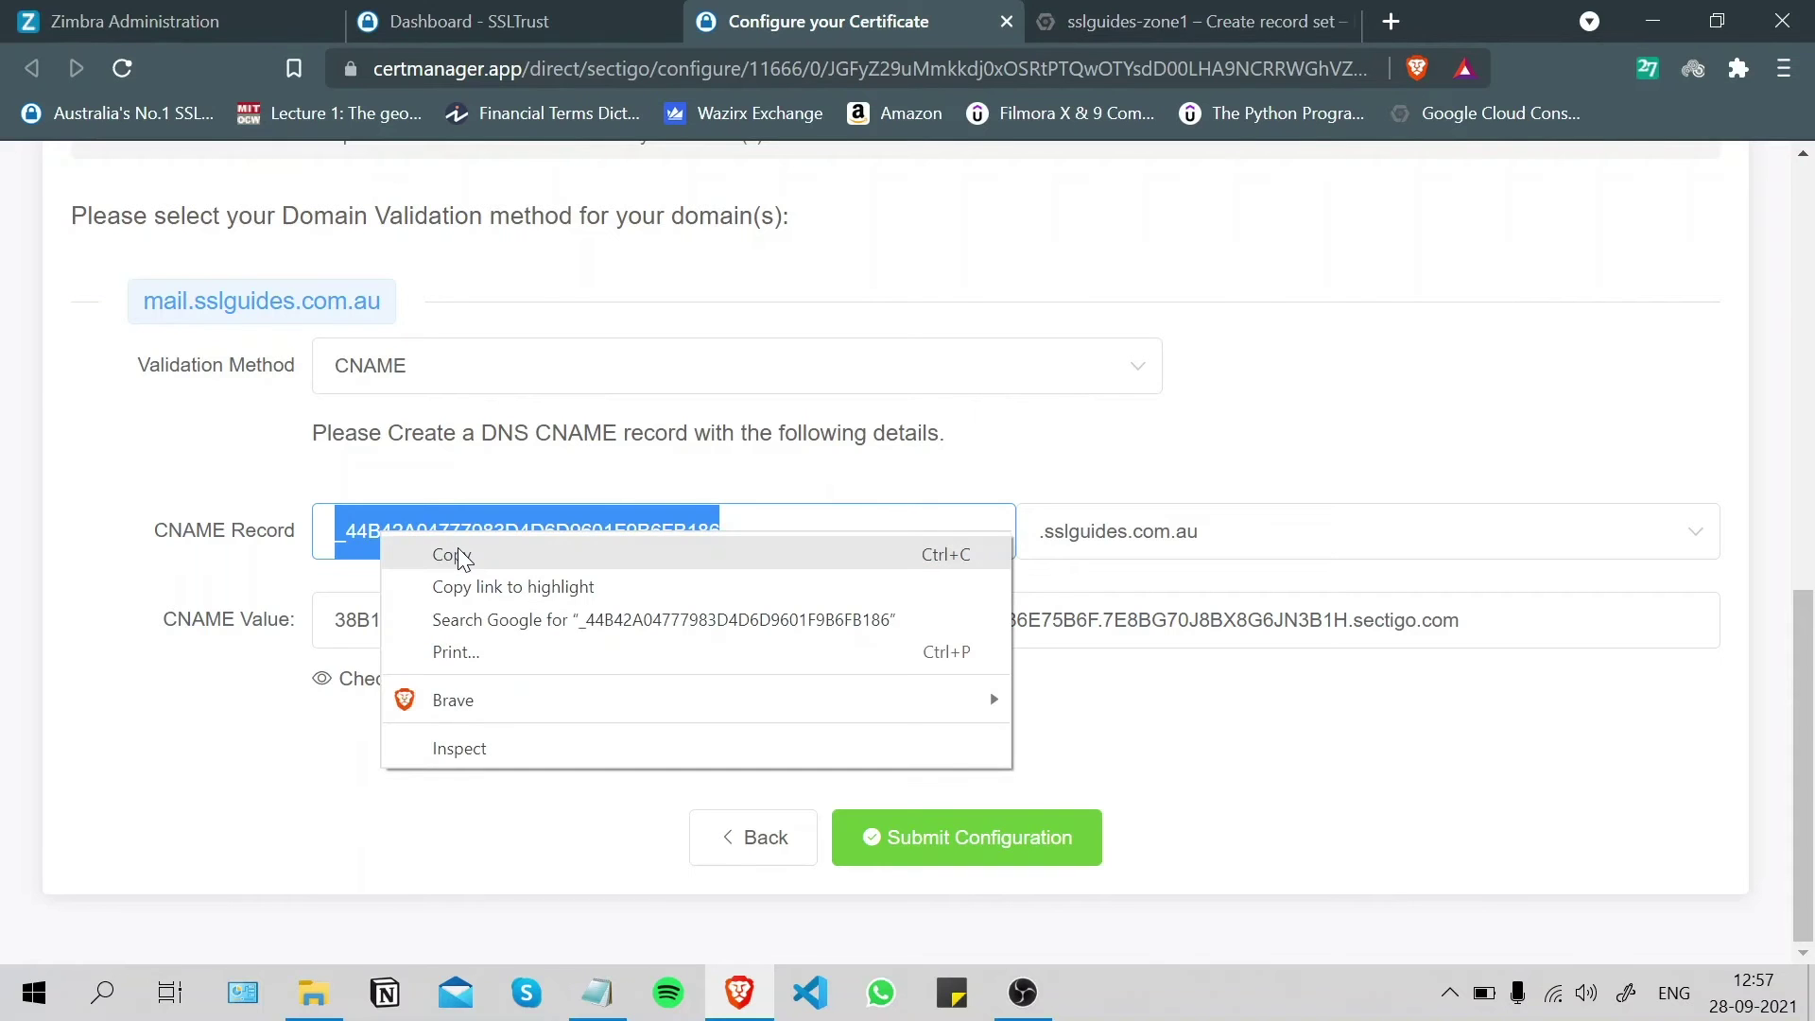
click(454, 555)
click(1182, 20)
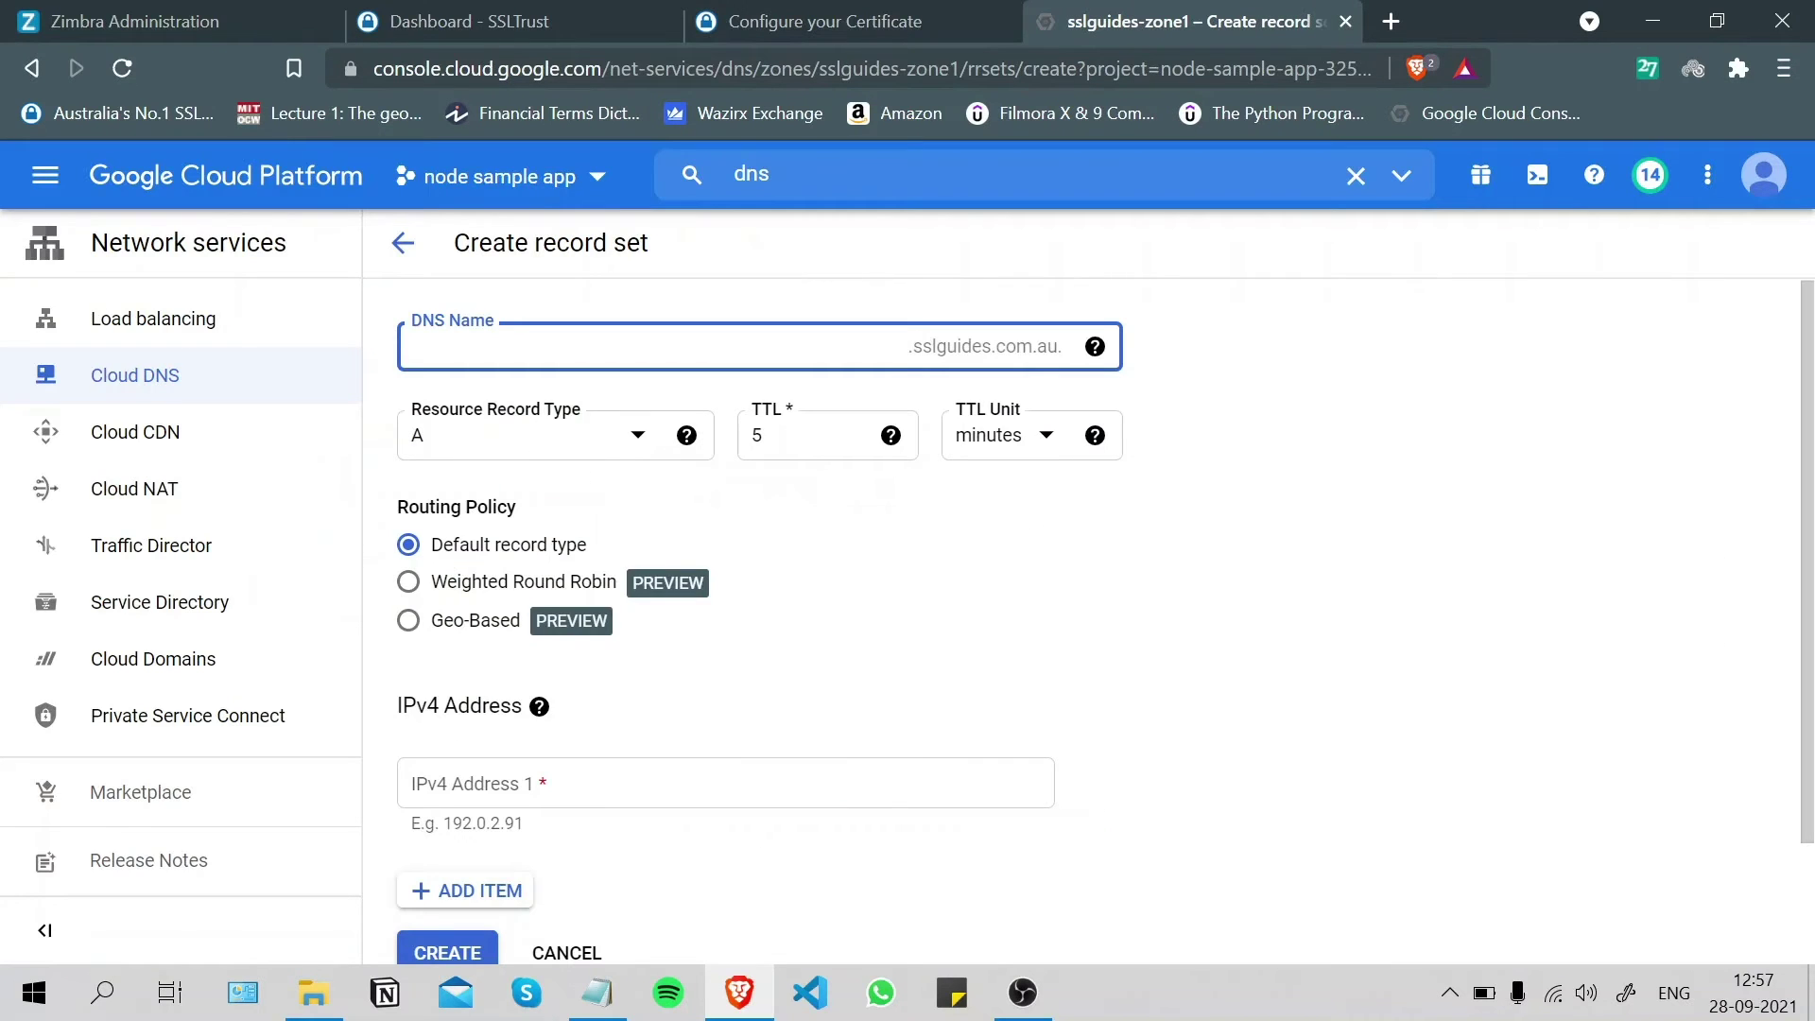
right_click(559, 352)
click(625, 559)
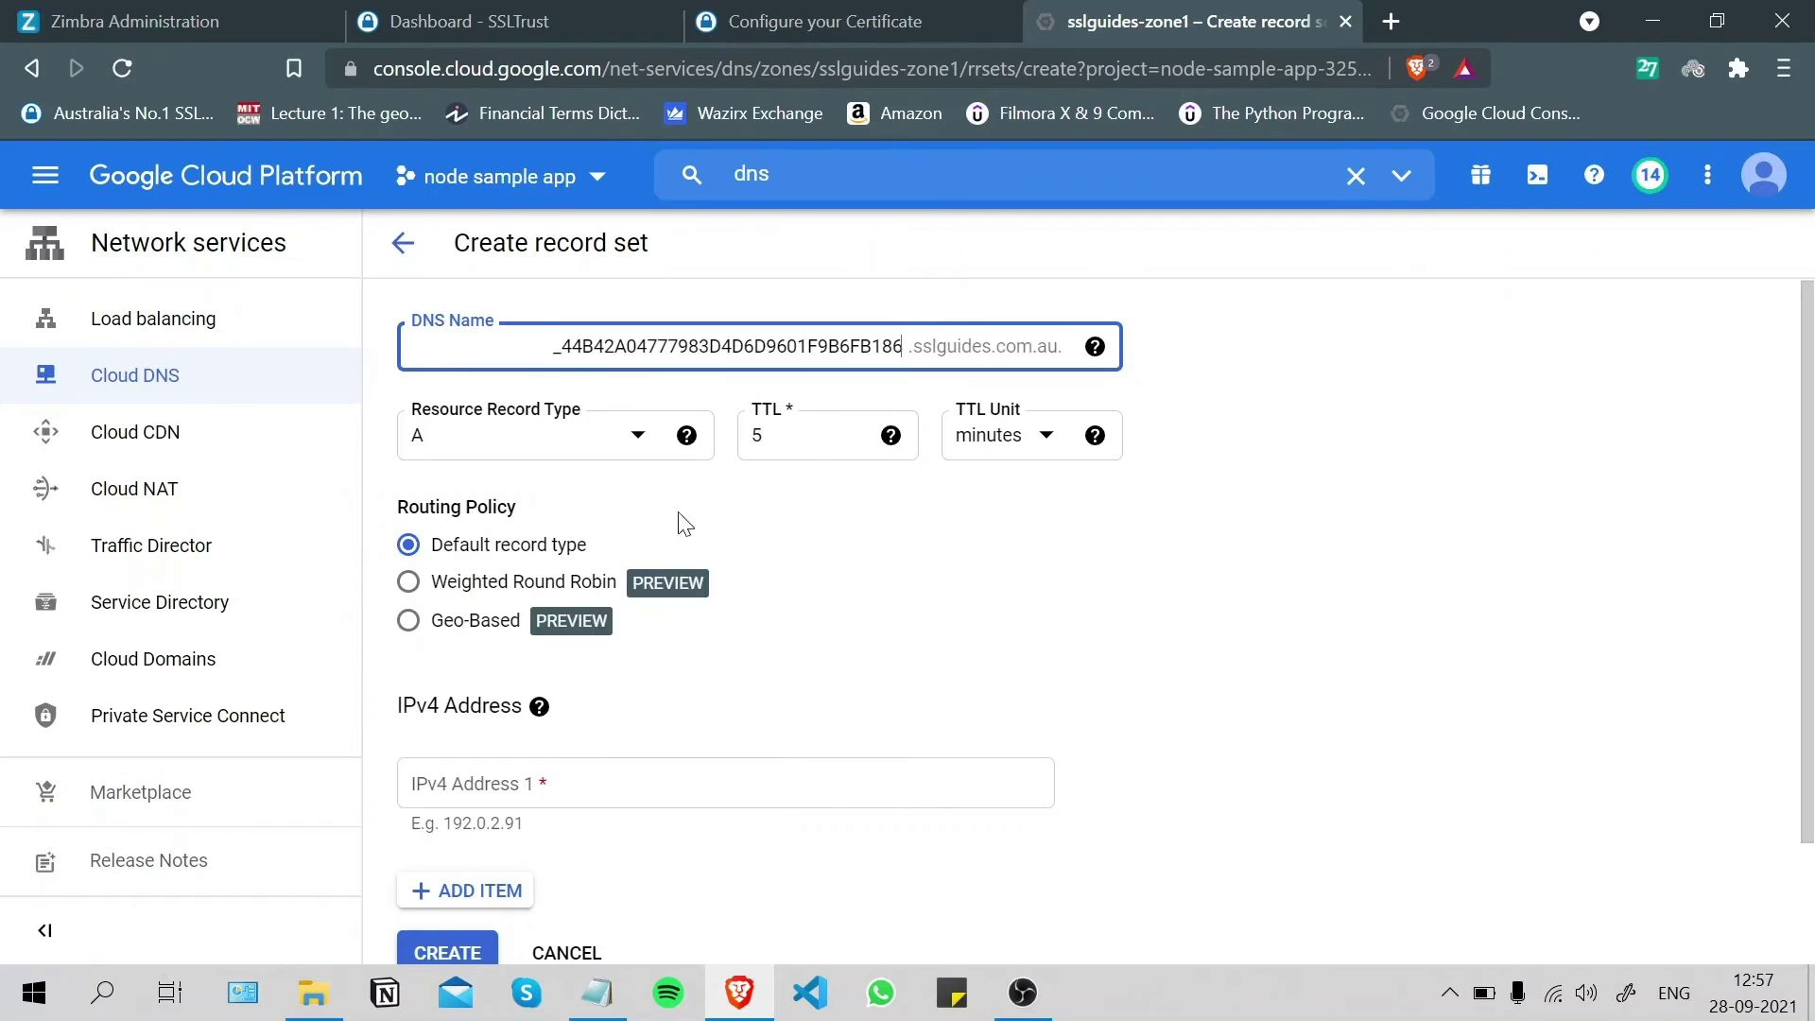
- Copy the full sectigo.com CNAME value from the certificate configuration page
click(836, 13)
click(1513, 676)
drag(1475, 620, 81, 689)
right_click(482, 614)
click(574, 629)
click(1193, 21)
scroll(530, 558, down, 2)
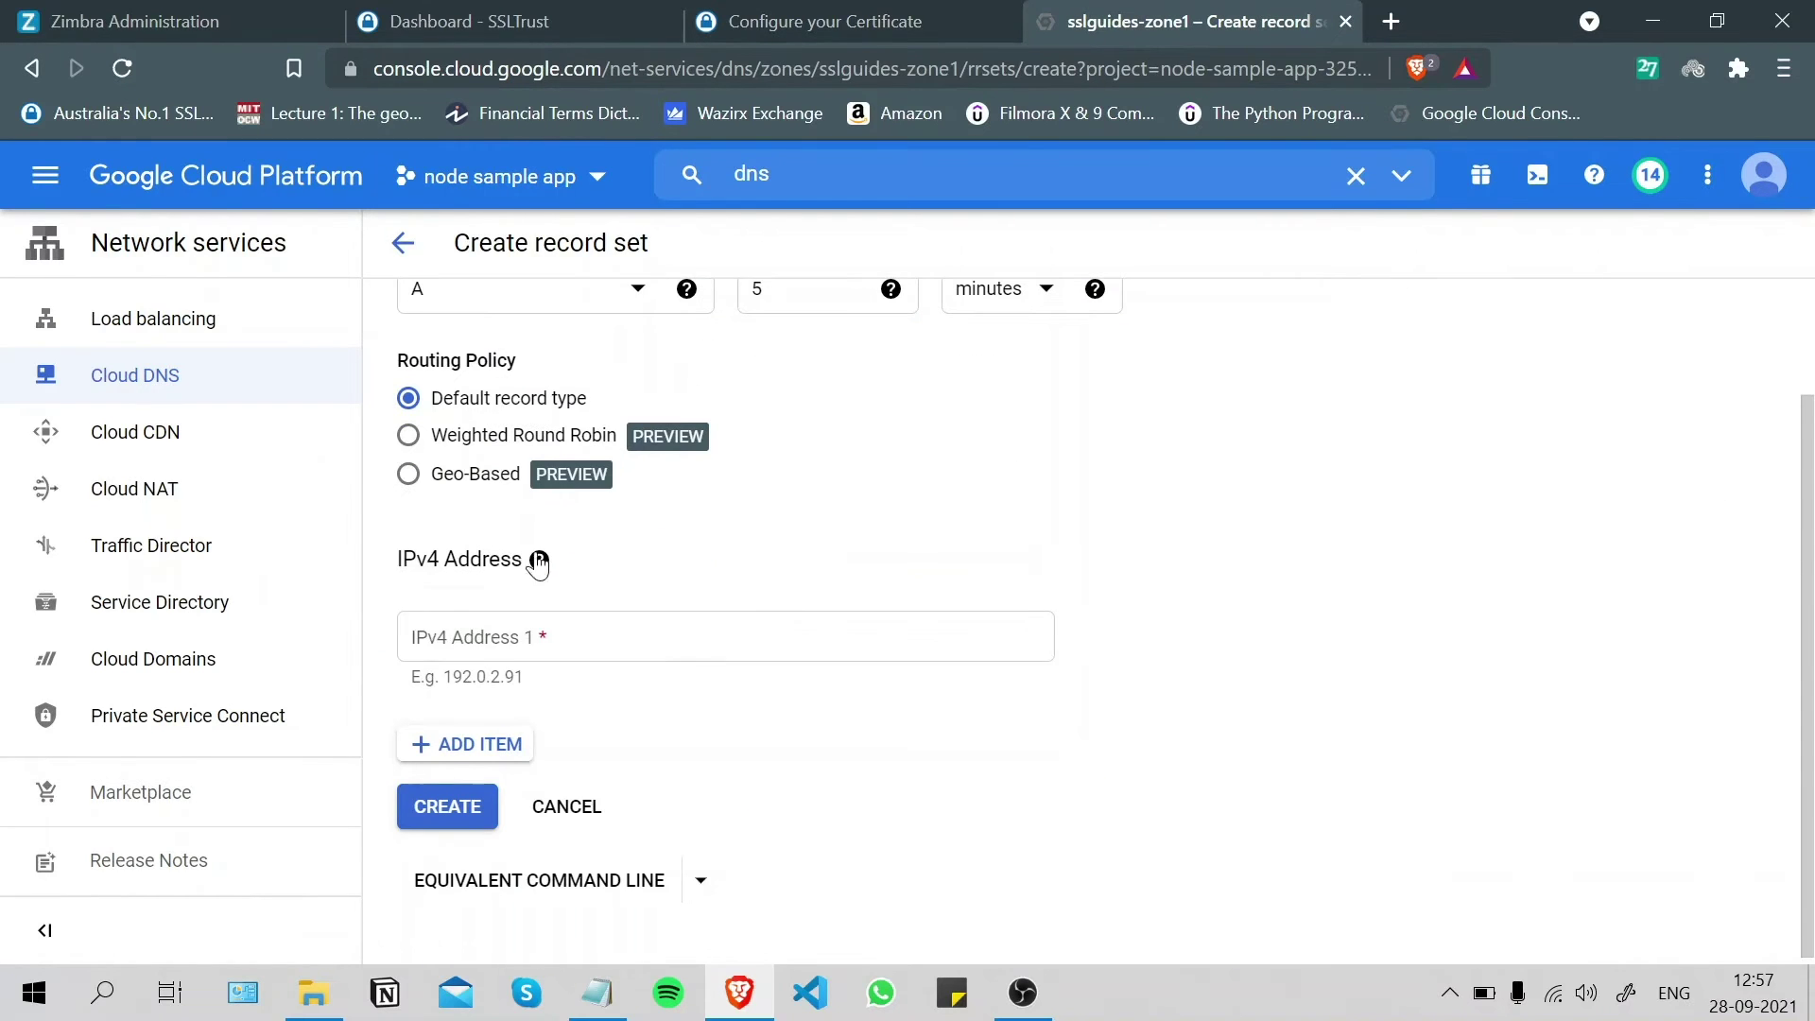
right_click(496, 635)
key(Escape)
scroll(633, 434, up, 2)
- Set record type CNAME, paste the value as canonical name, and create the record
click(623, 433)
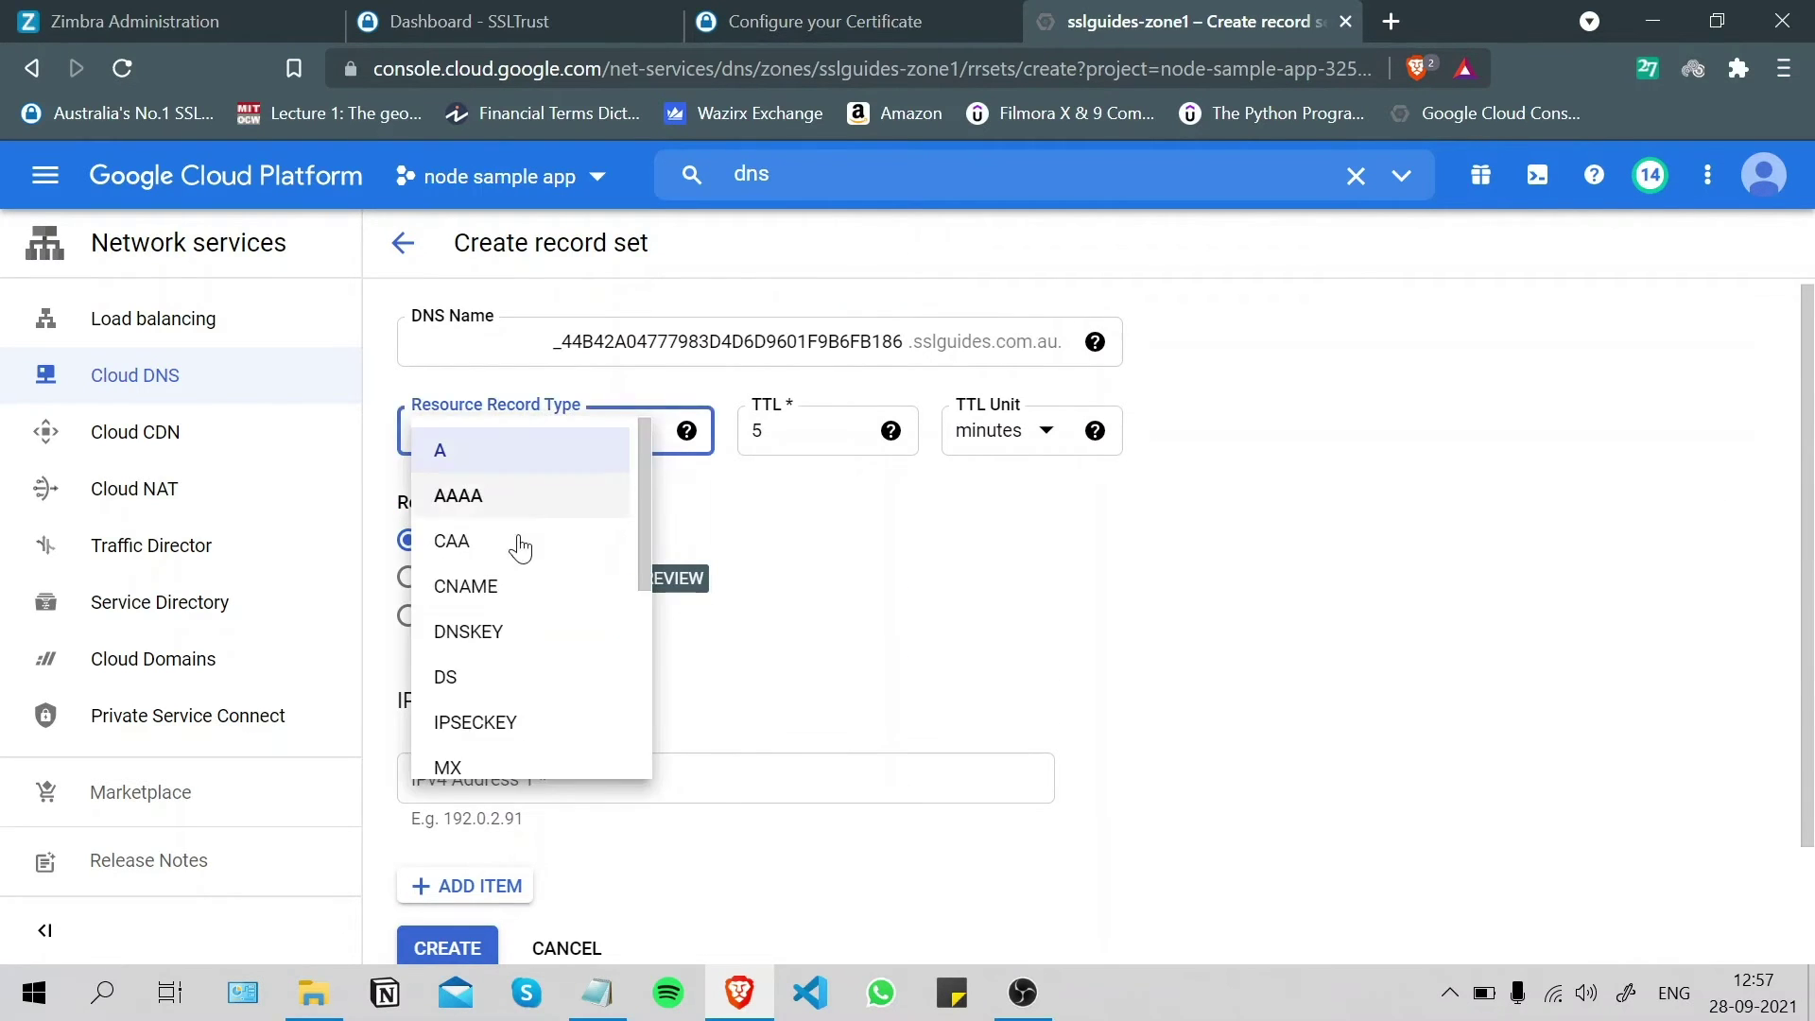
click(487, 588)
scroll(568, 567, down, 2)
right_click(480, 631)
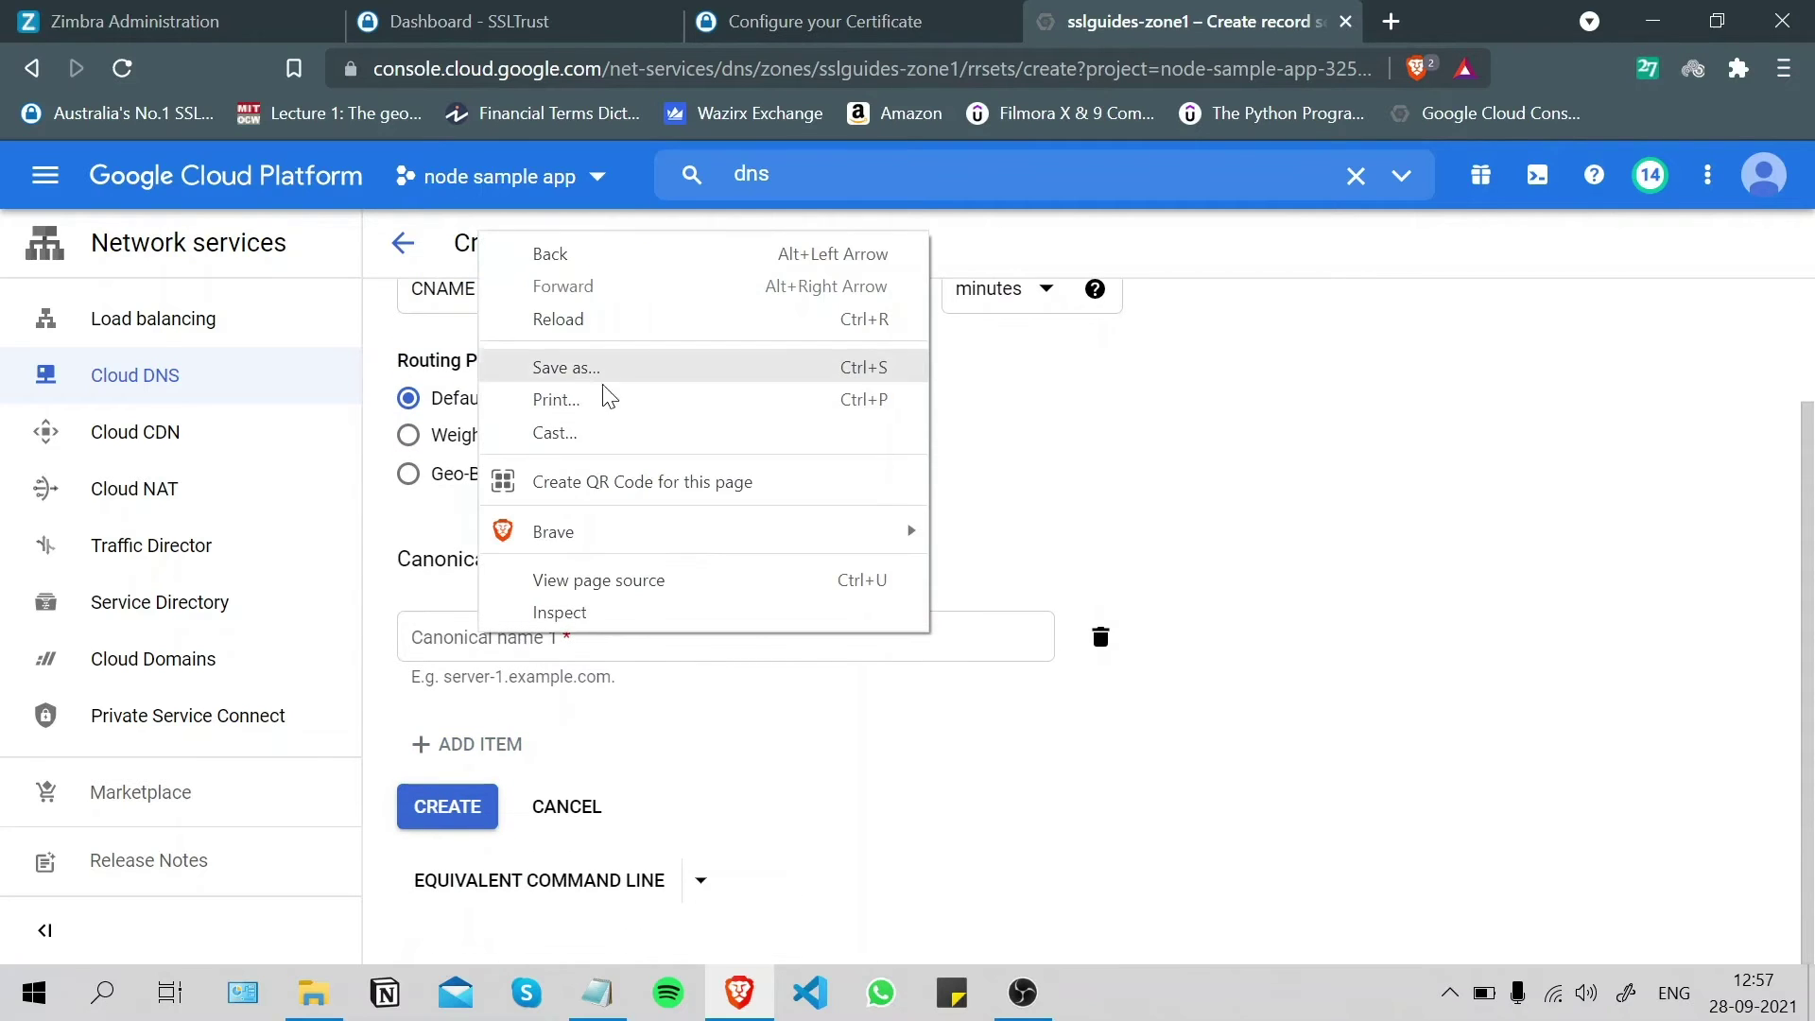
click(1272, 487)
click(680, 628)
right_click(678, 626)
click(747, 364)
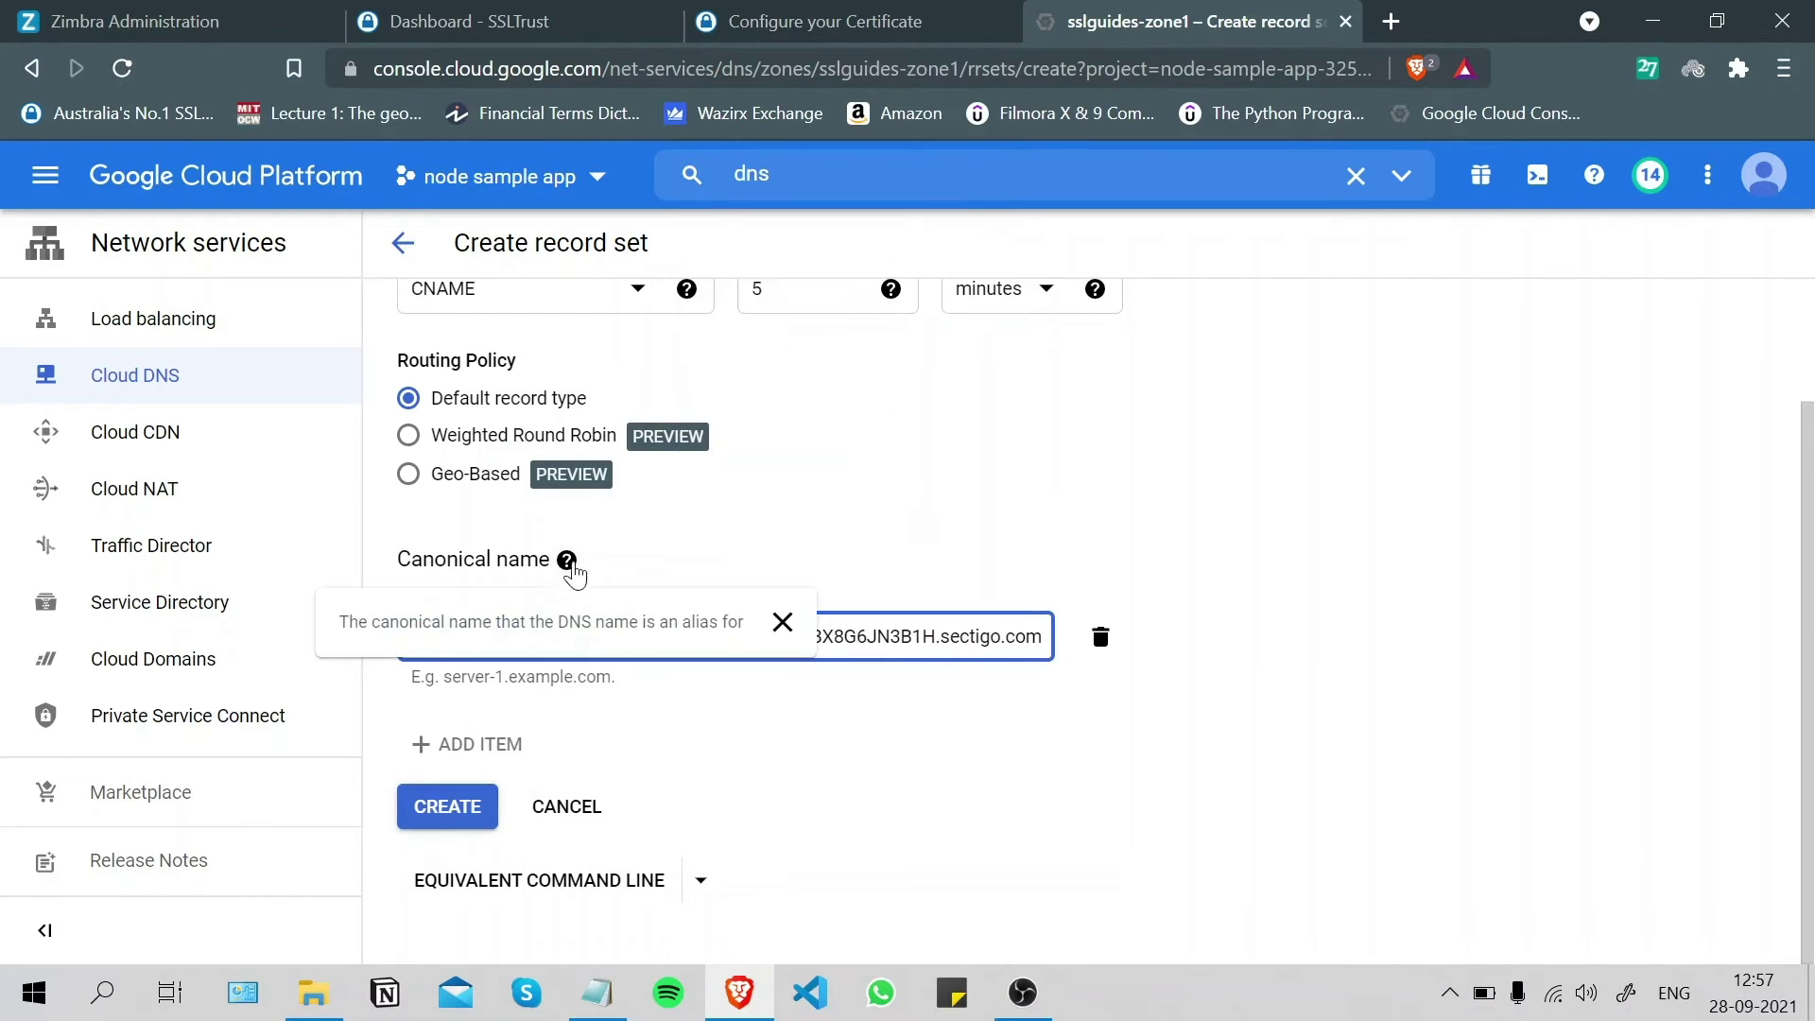
click(447, 807)
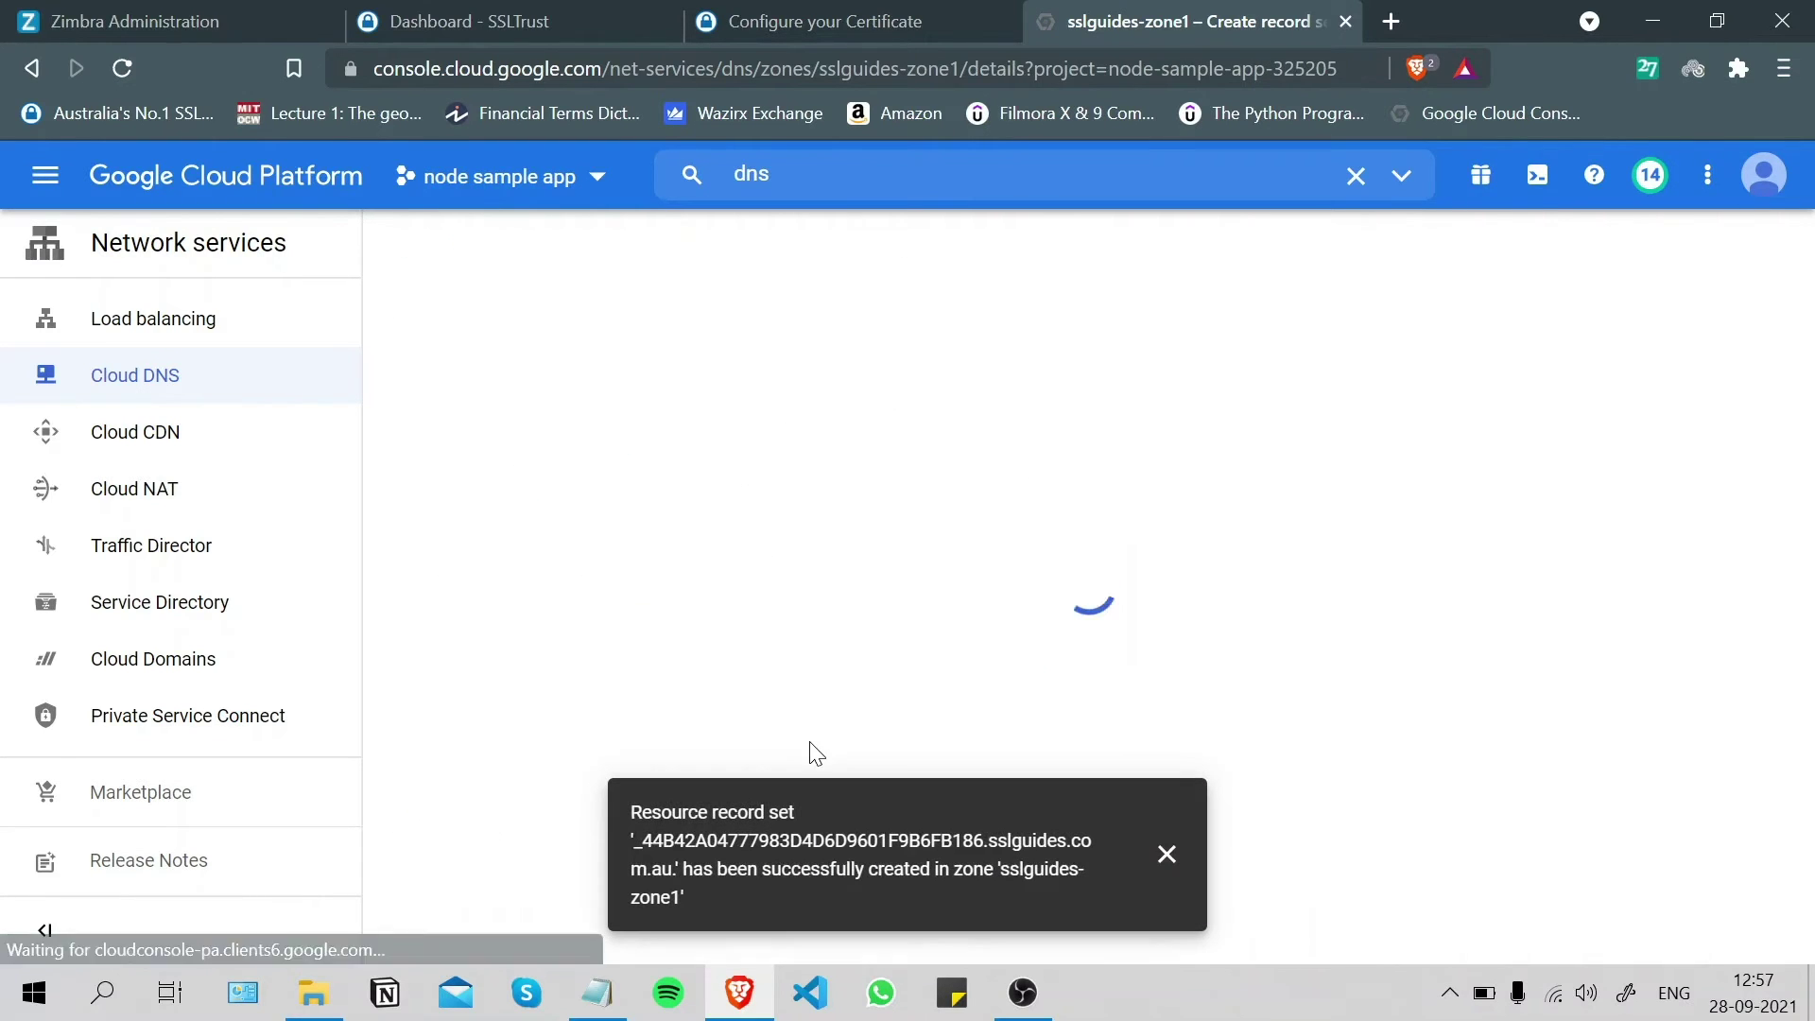
- Run the DNS Checker propagation lookup for the validation CNAME, showing all 33 locations Not Resolved
click(844, 13)
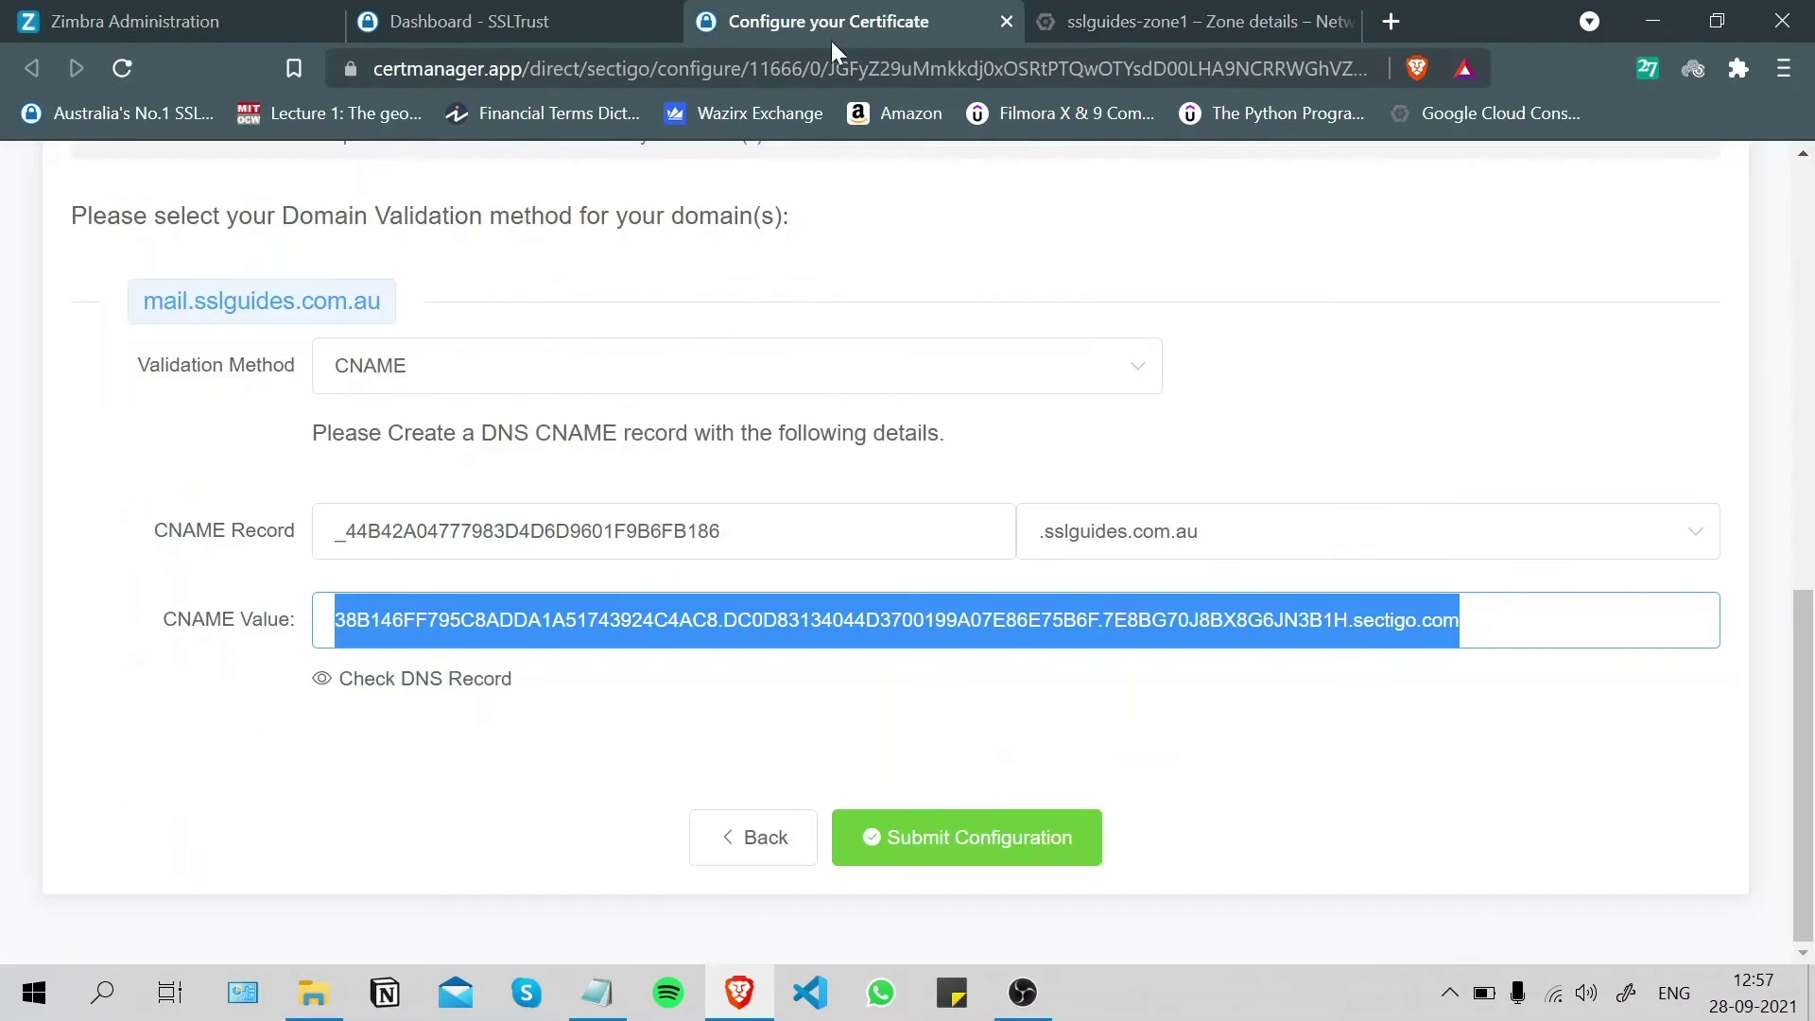
click(428, 680)
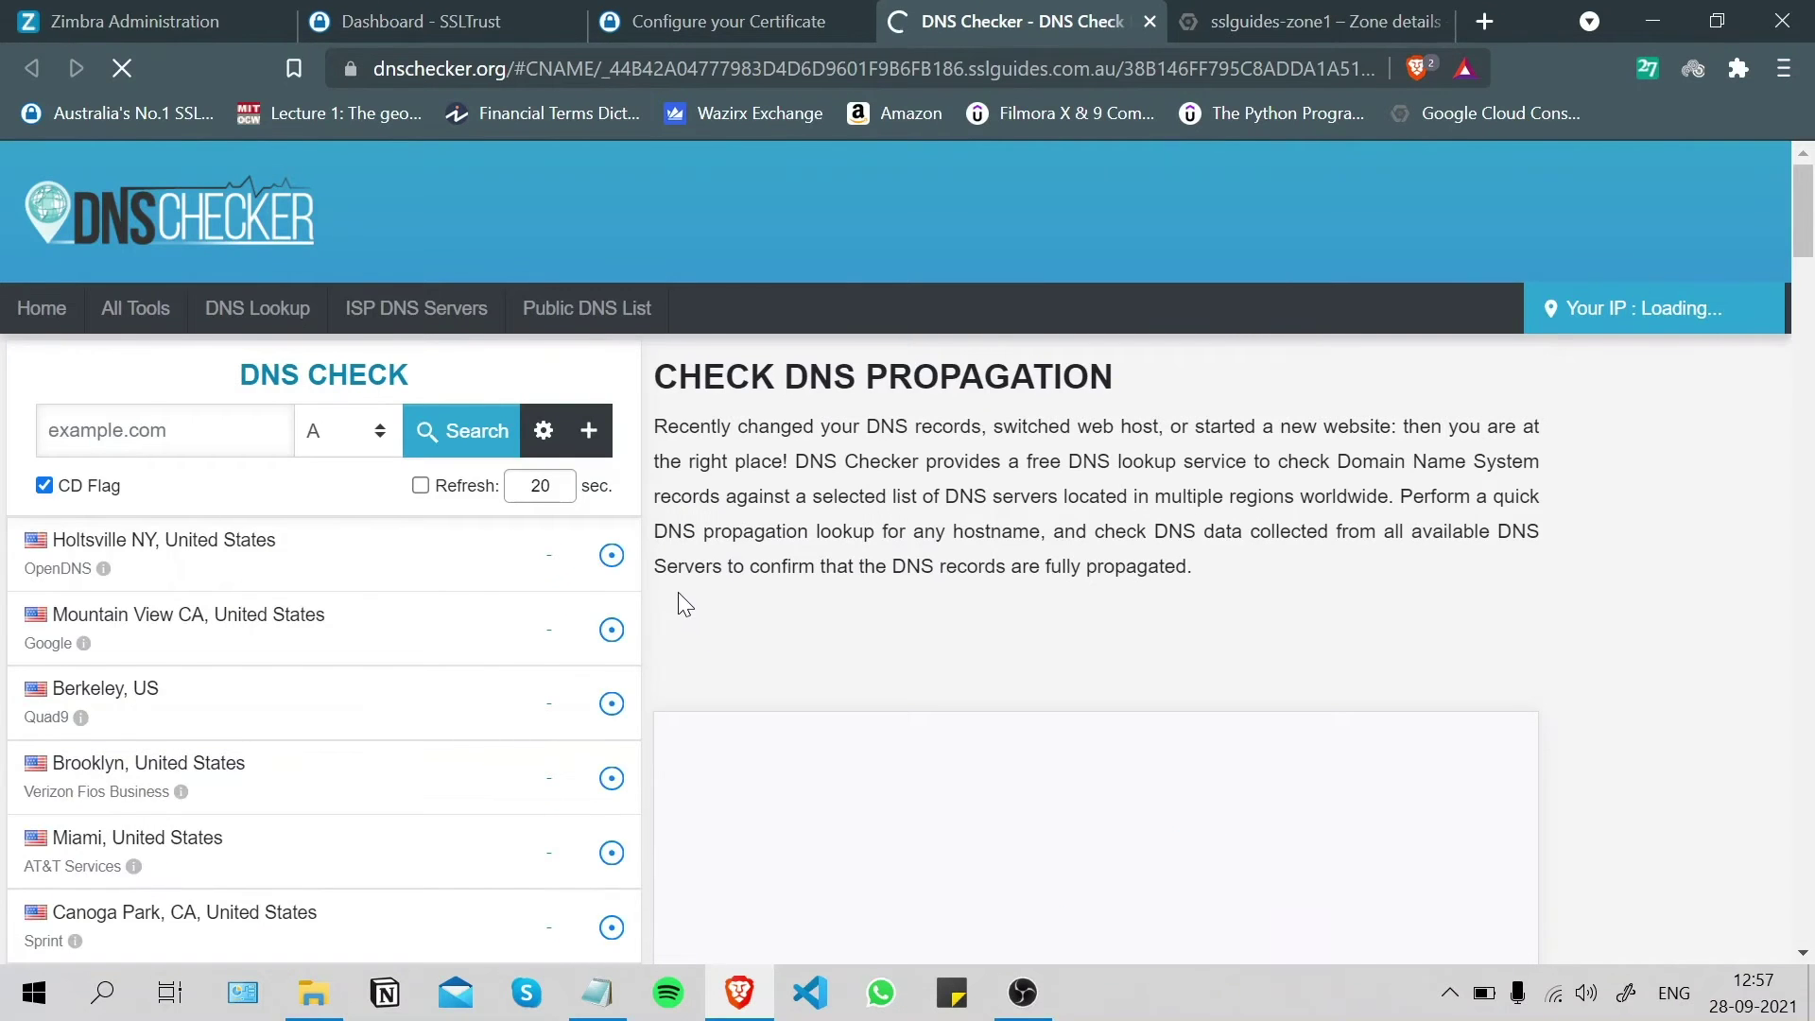
click(481, 439)
scroll(955, 502, down, 4)
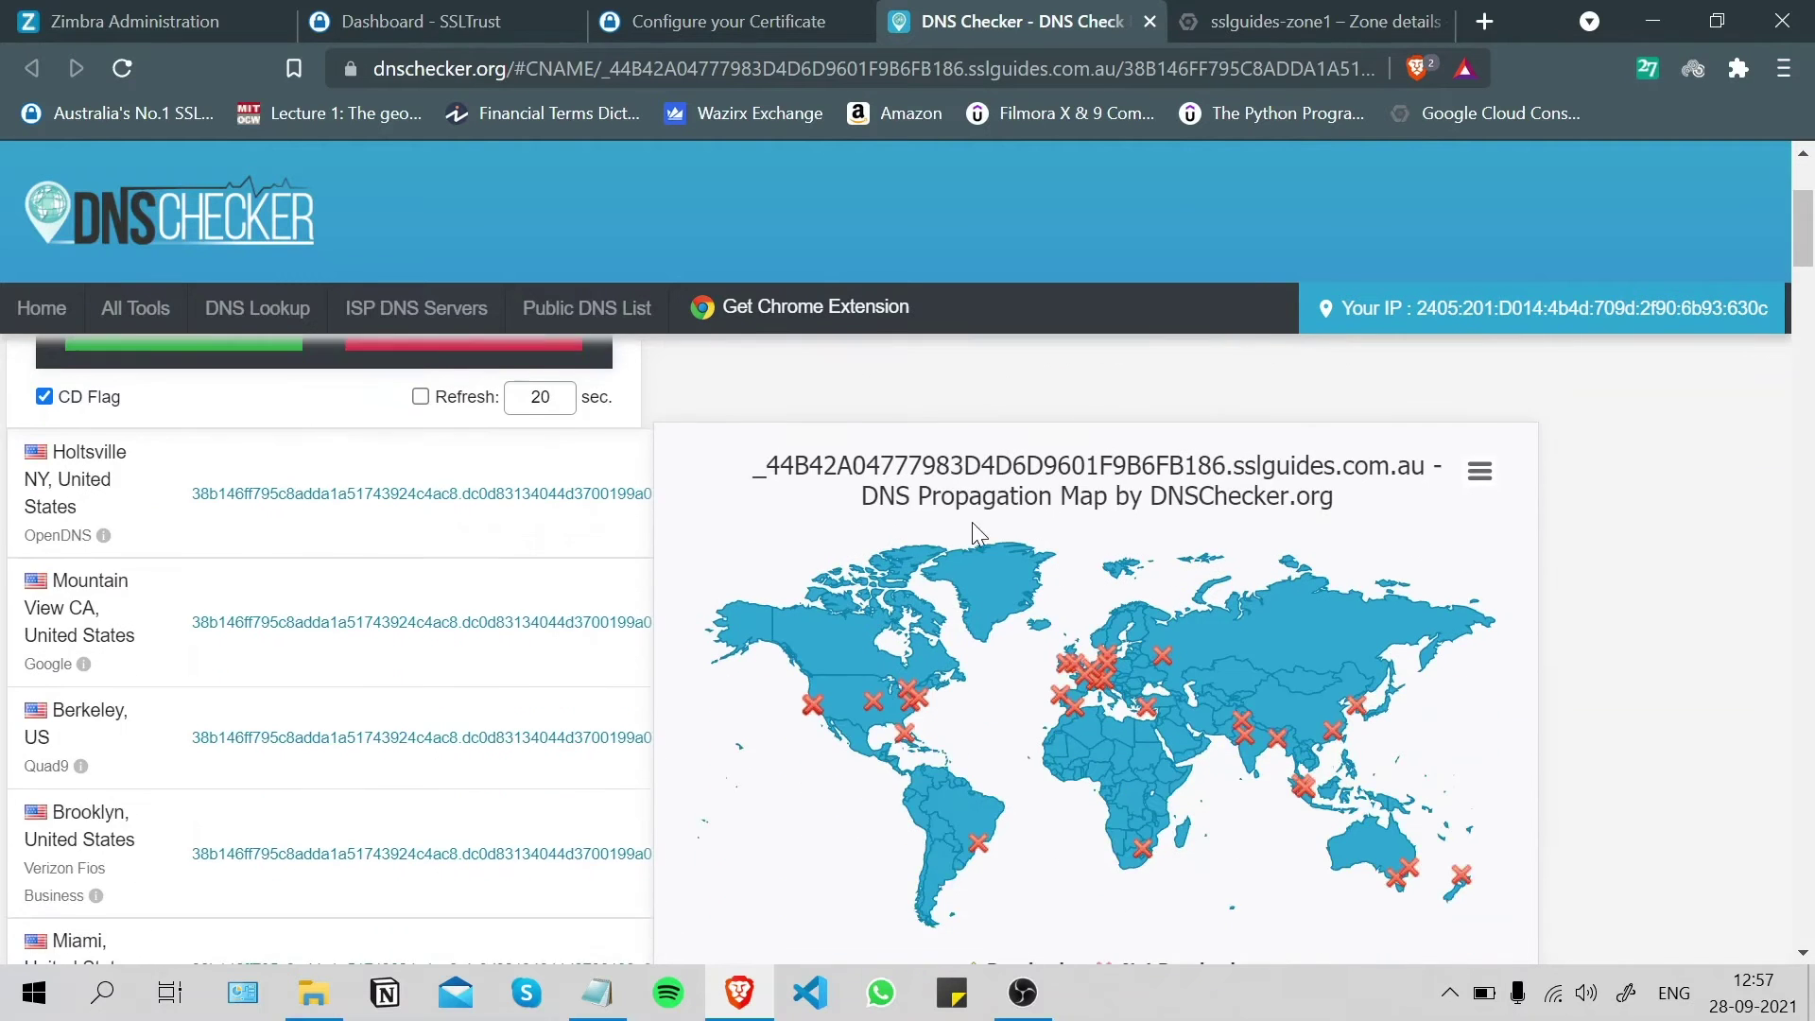
scroll(1001, 546, down, 2)
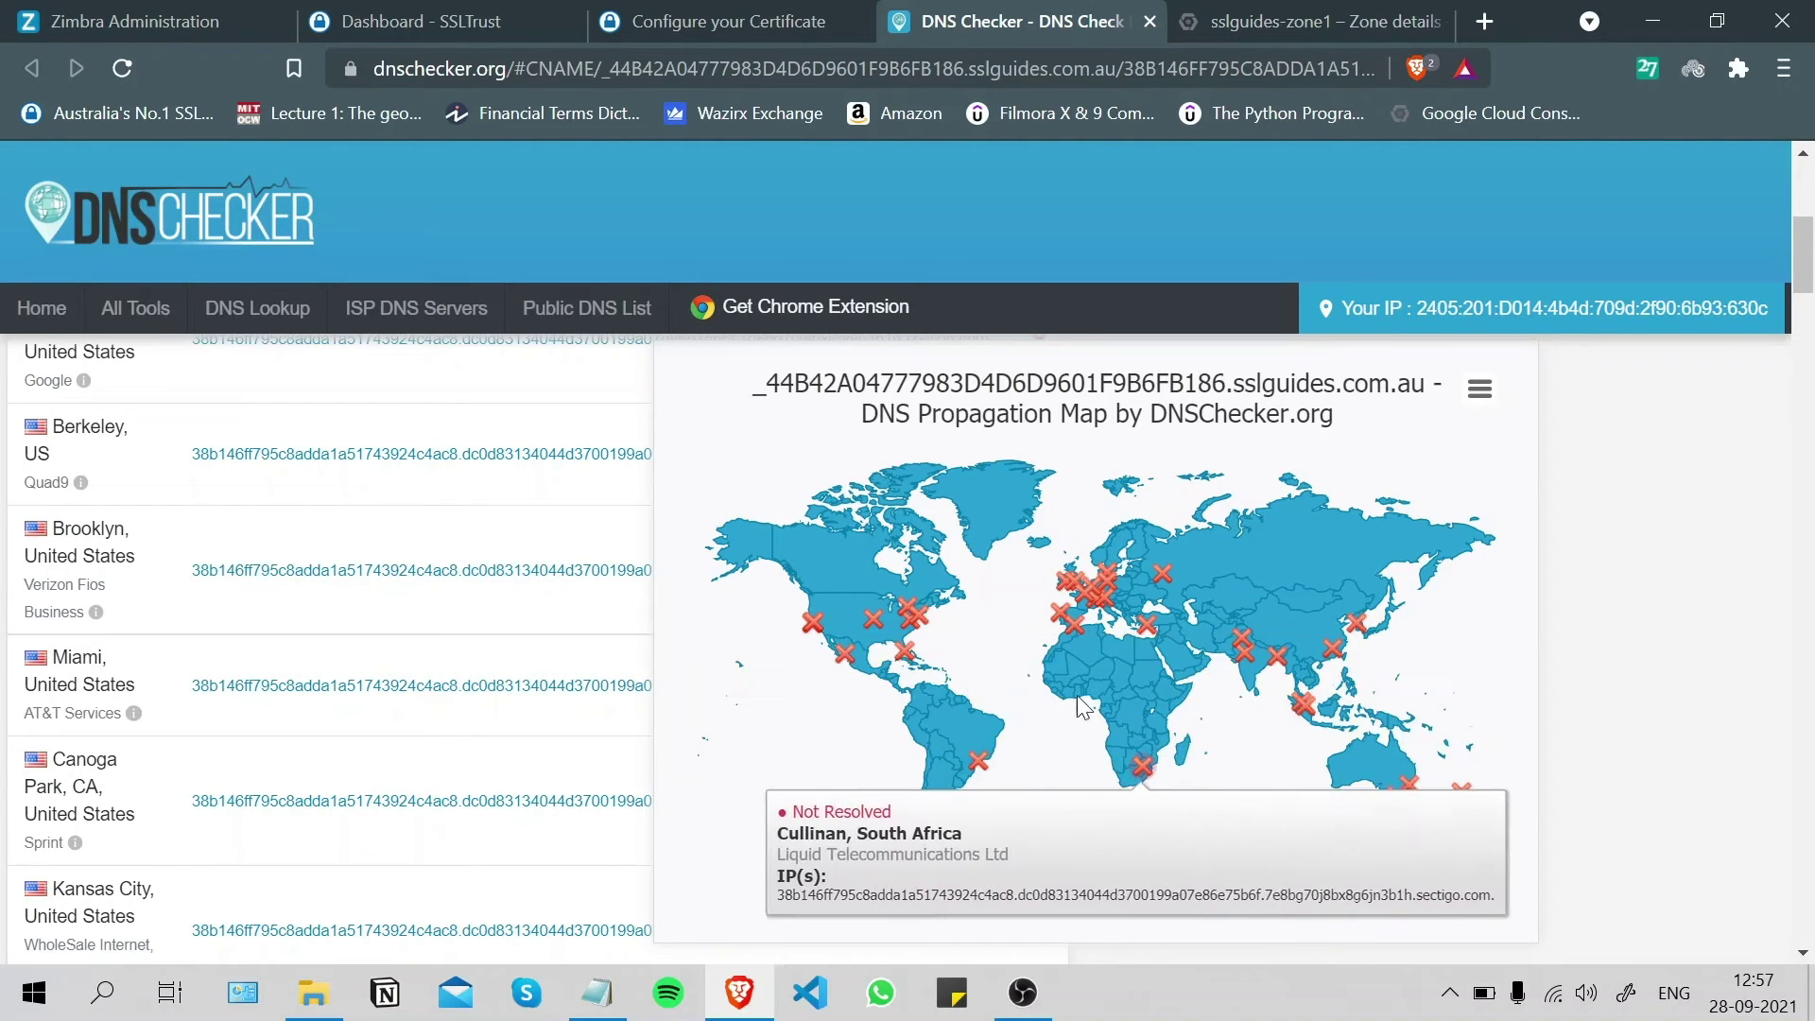
scroll(1810, 222, up, 3)
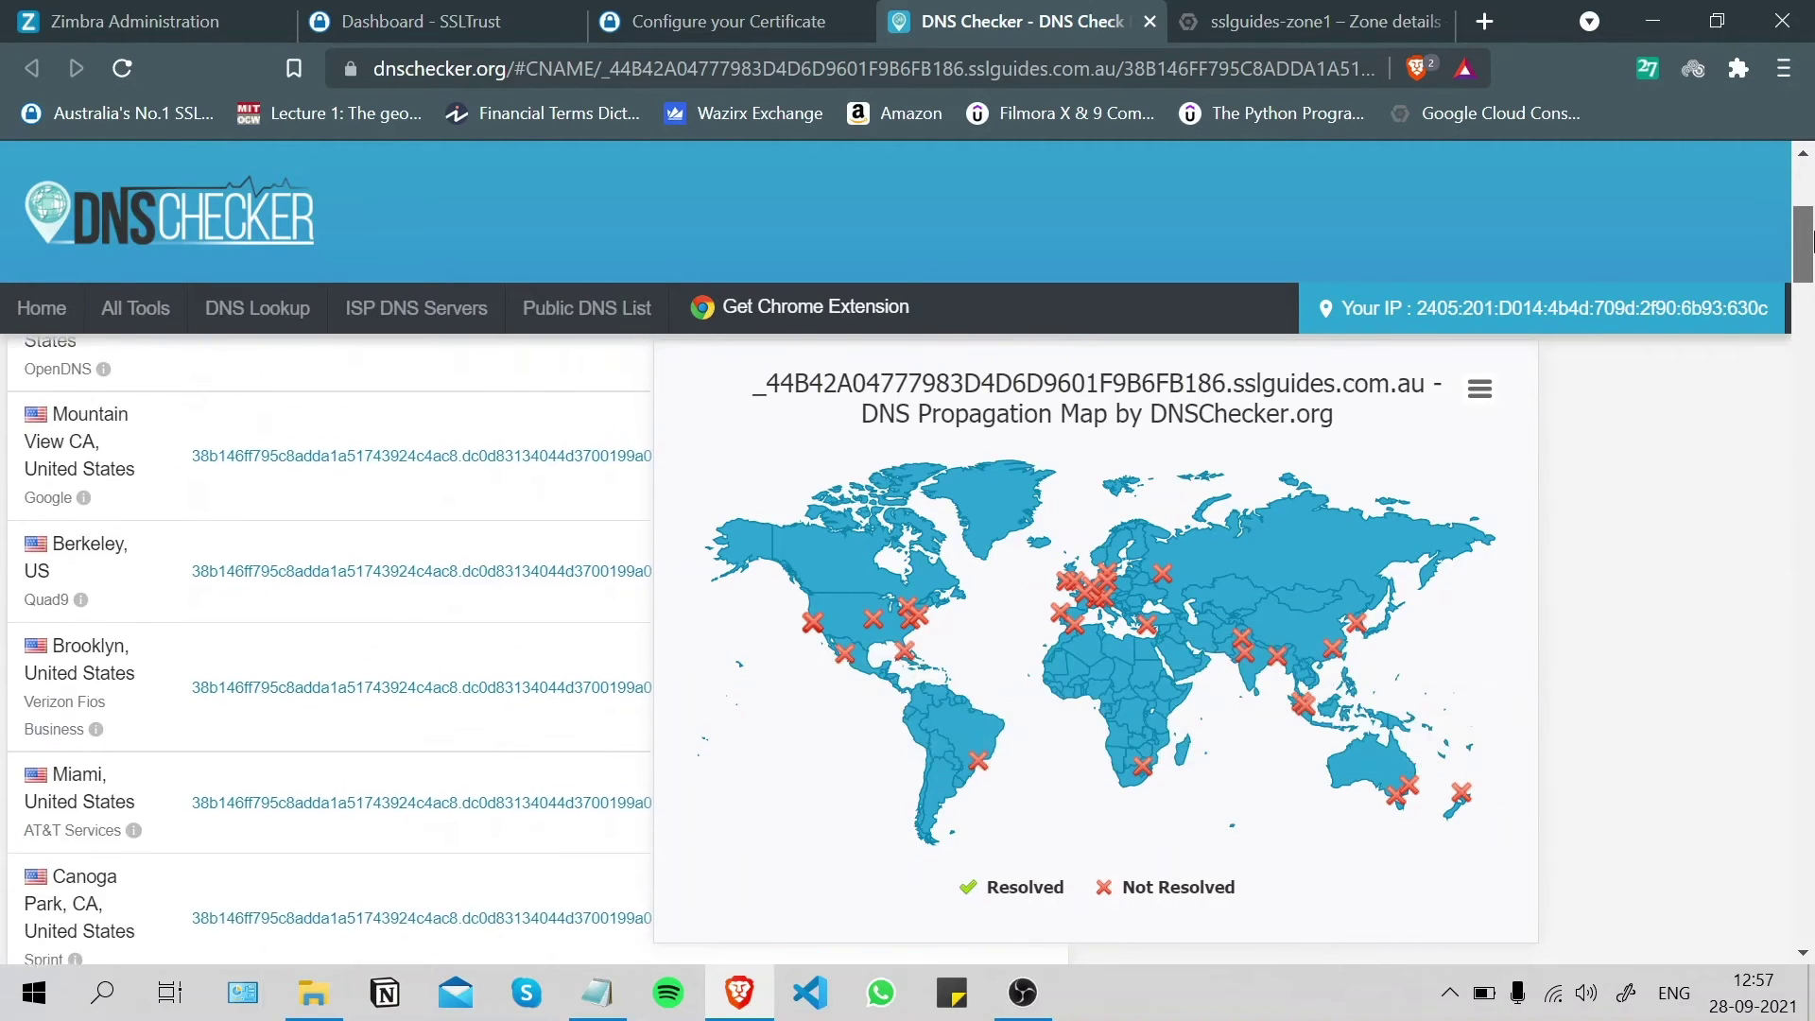
scroll(1811, 222, up, 1)
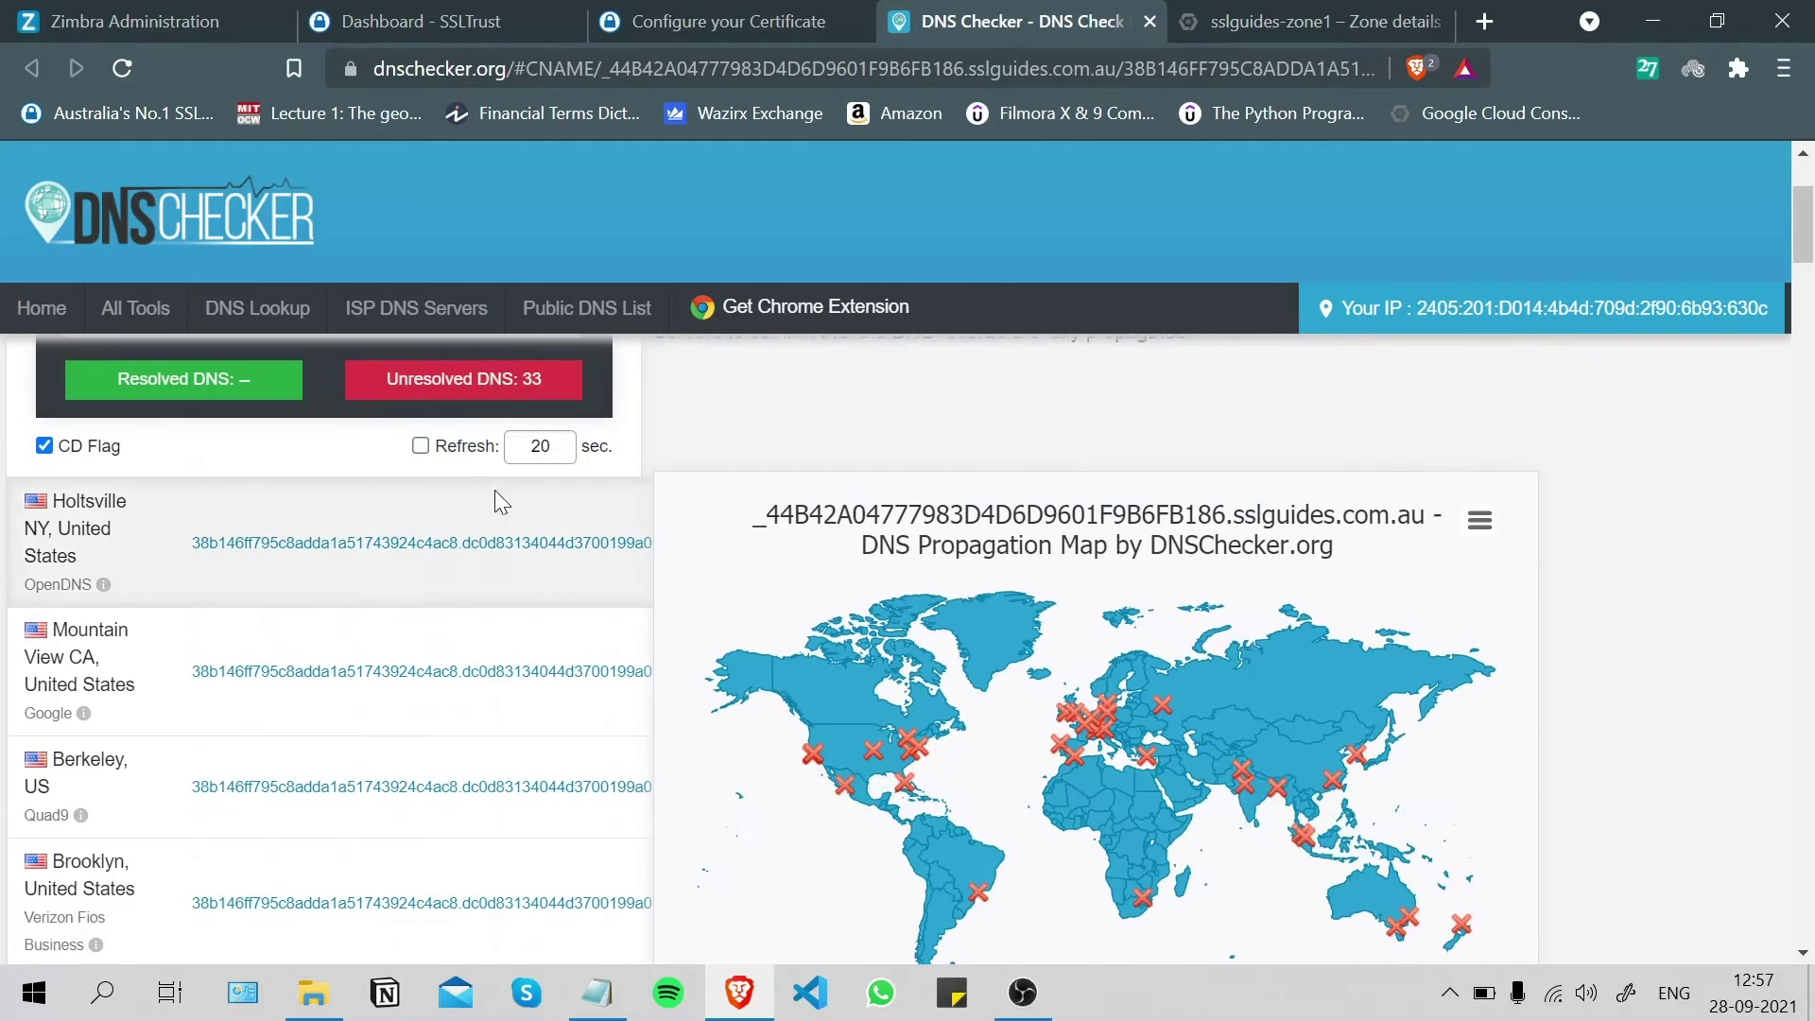
scroll(872, 508, up, 1)
scroll(872, 507, down, 2)
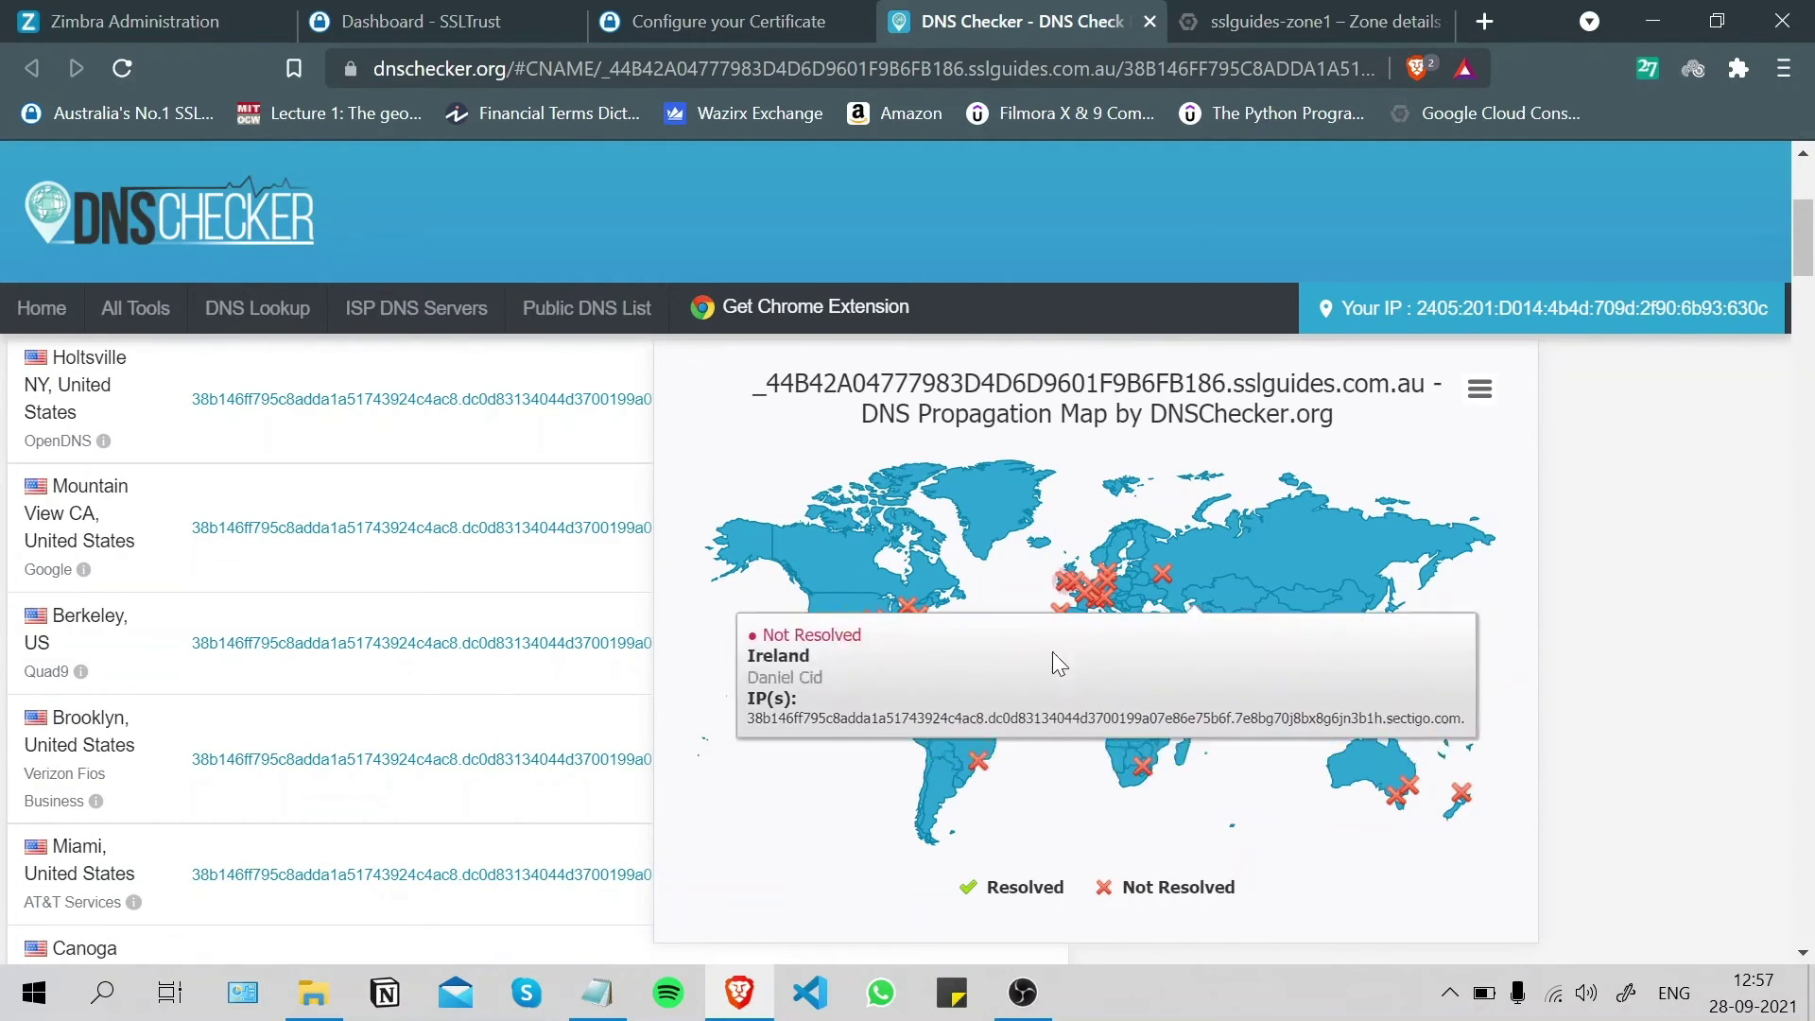
click(756, 19)
- Submit the certificate configuration and open the Validation Manager for the order
click(913, 828)
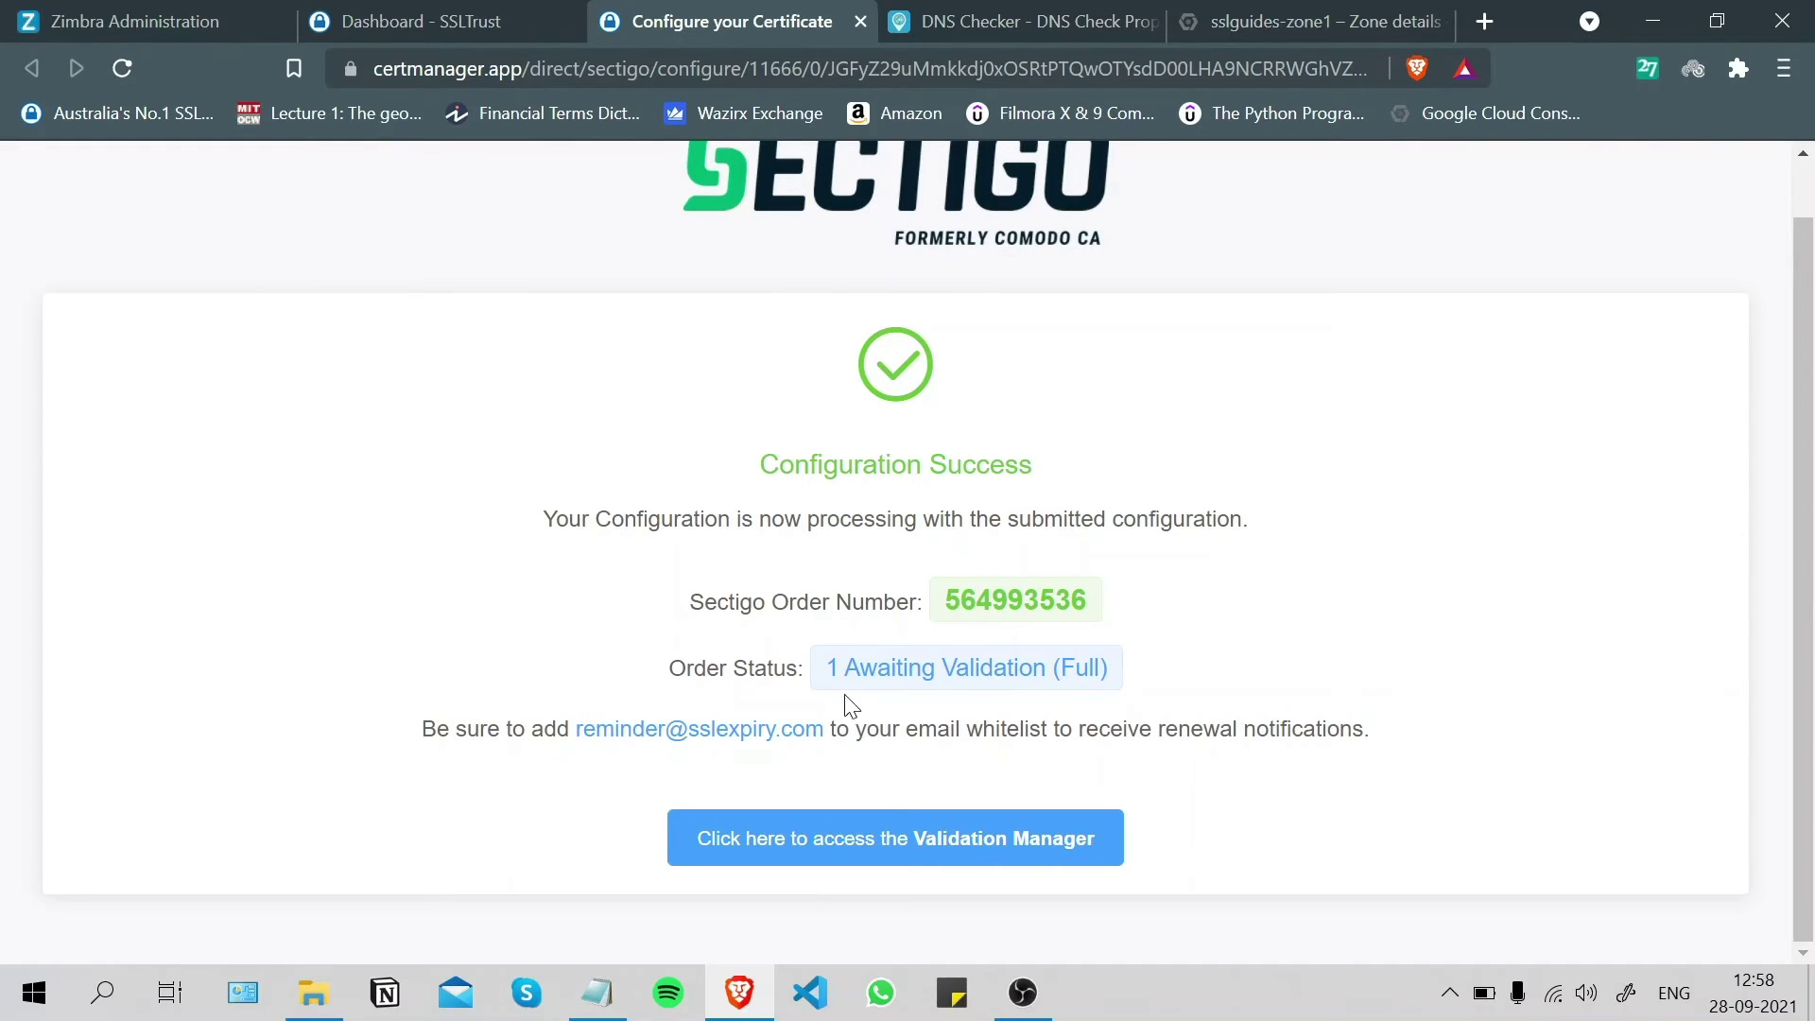
click(958, 837)
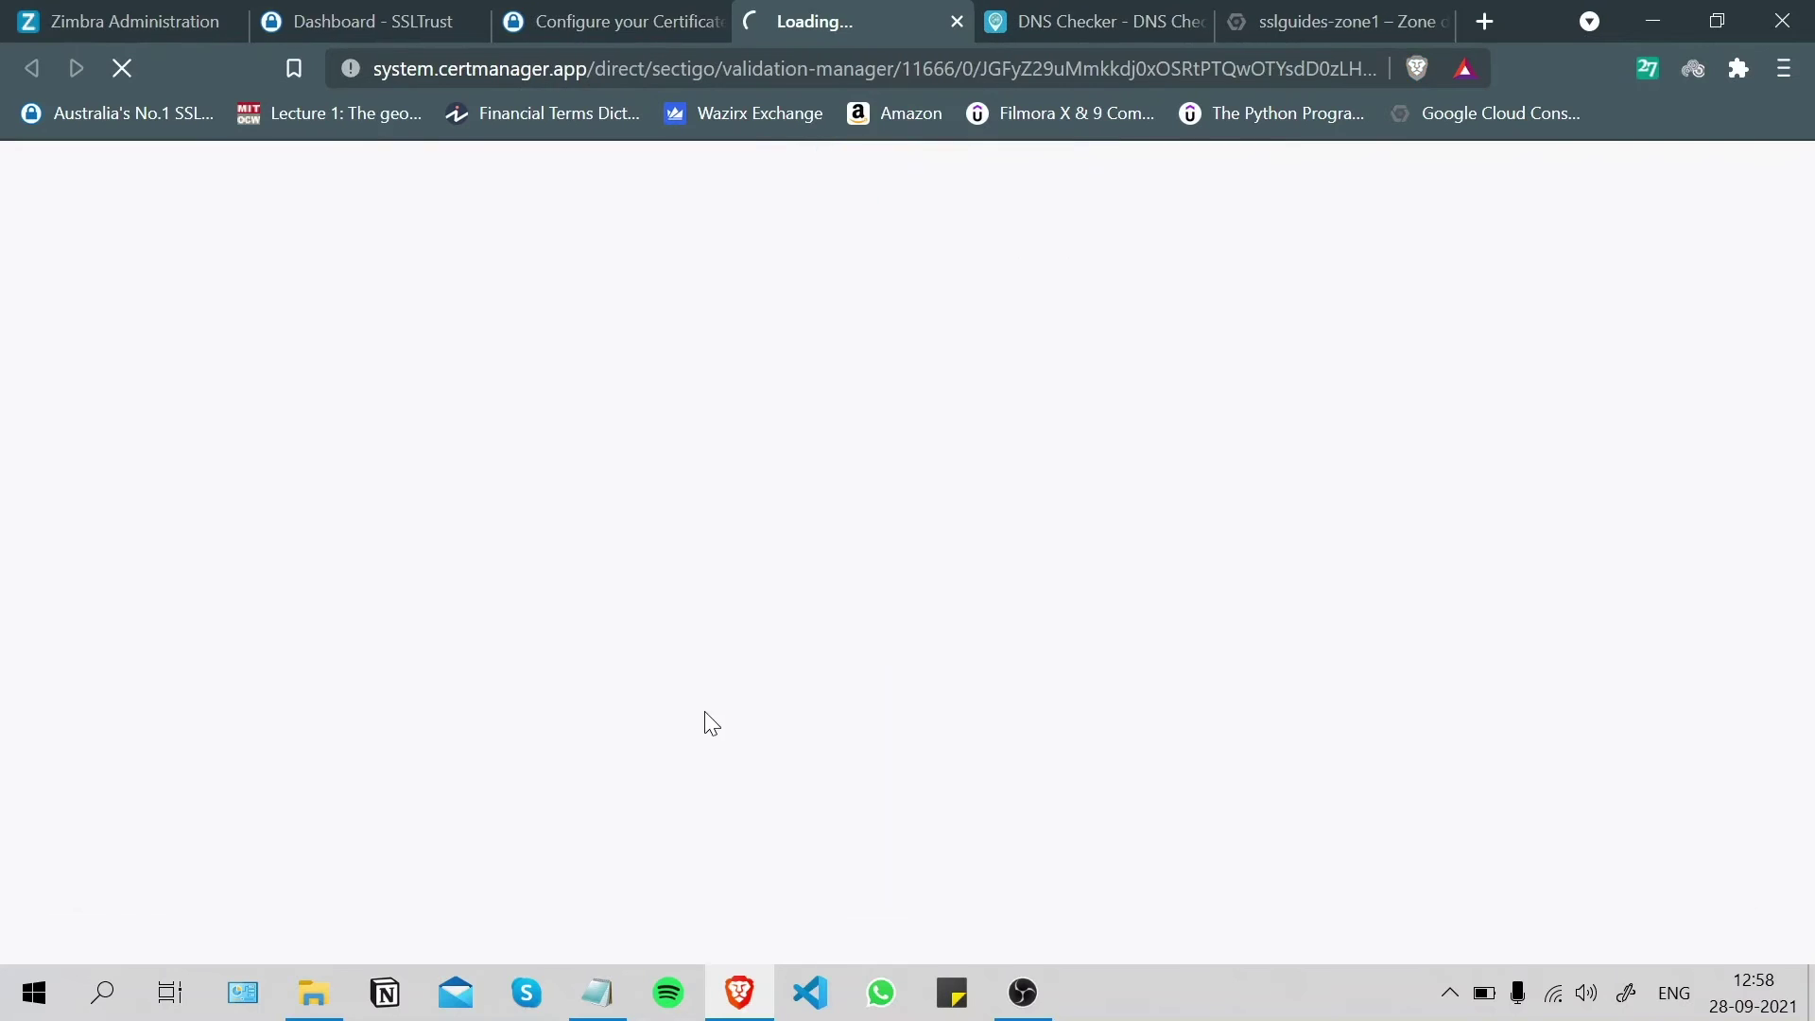
click(713, 21)
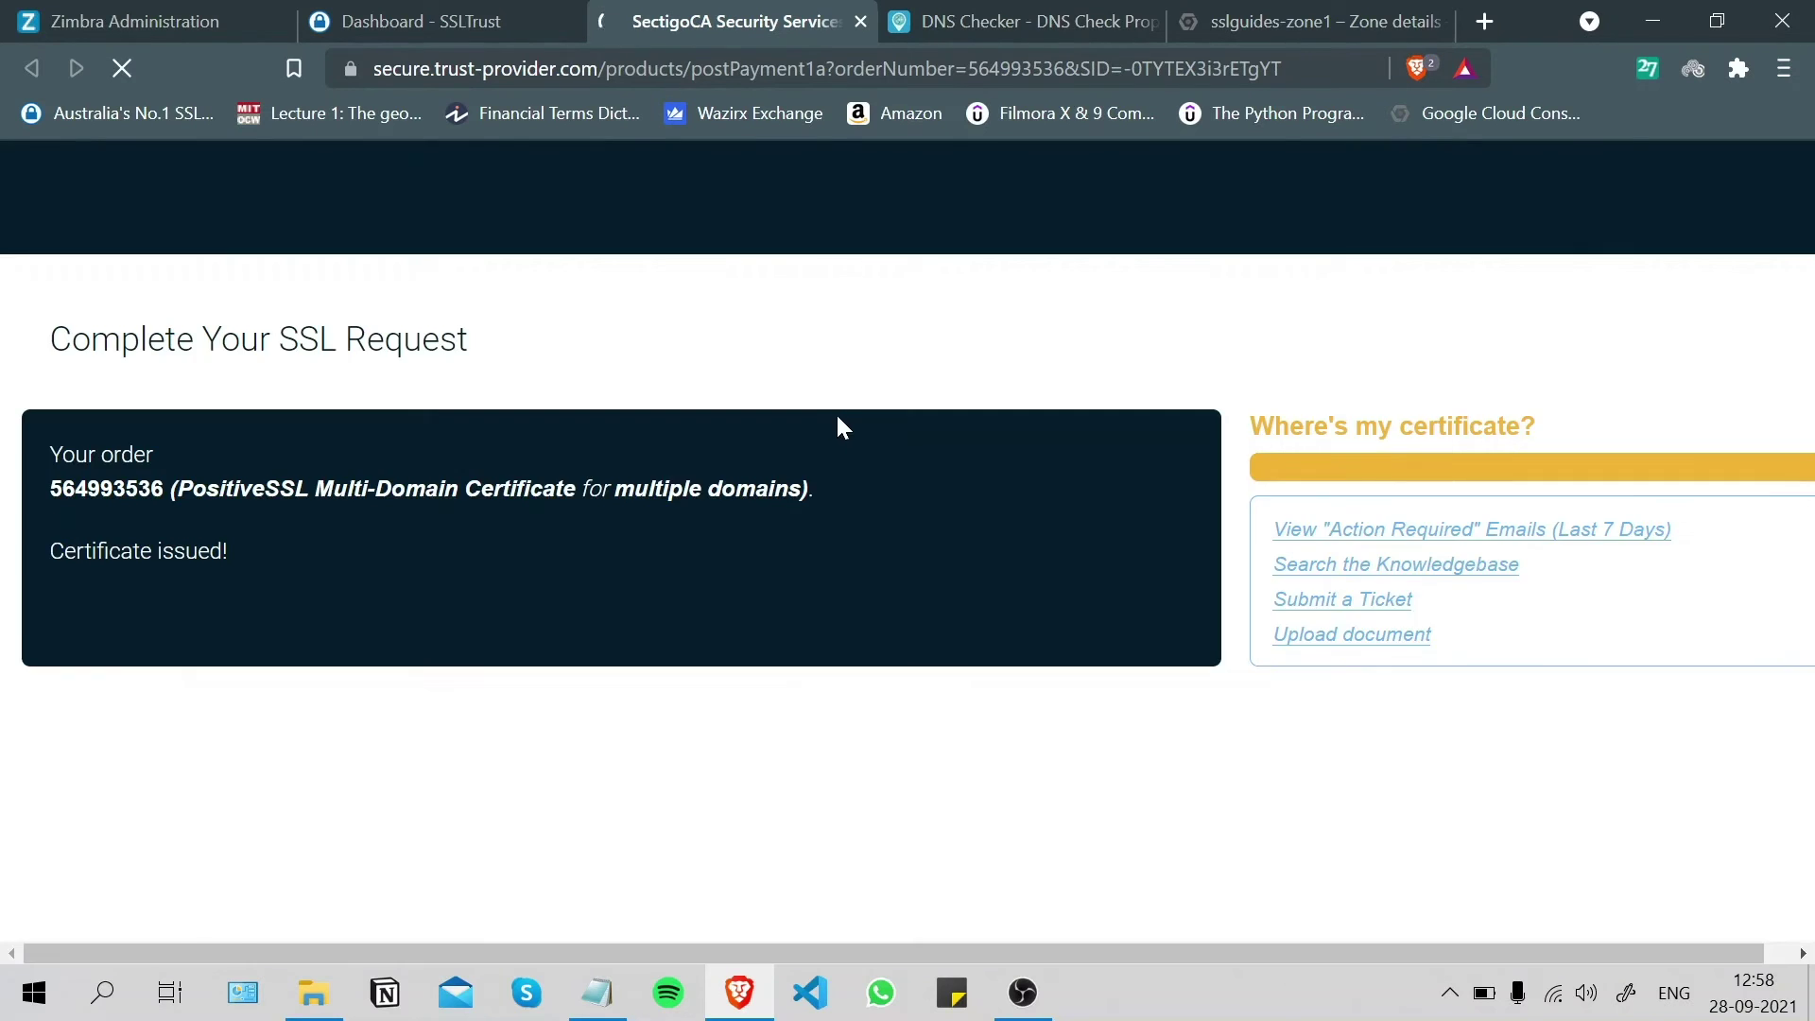
- Confirm the PositiveSSL Multi-Domain order shows issued with CSR, DCV and CAA complete, then close it
scroll(832, 420, down, 6)
scroll(830, 416, down, 2)
scroll(252, 457, up, 2)
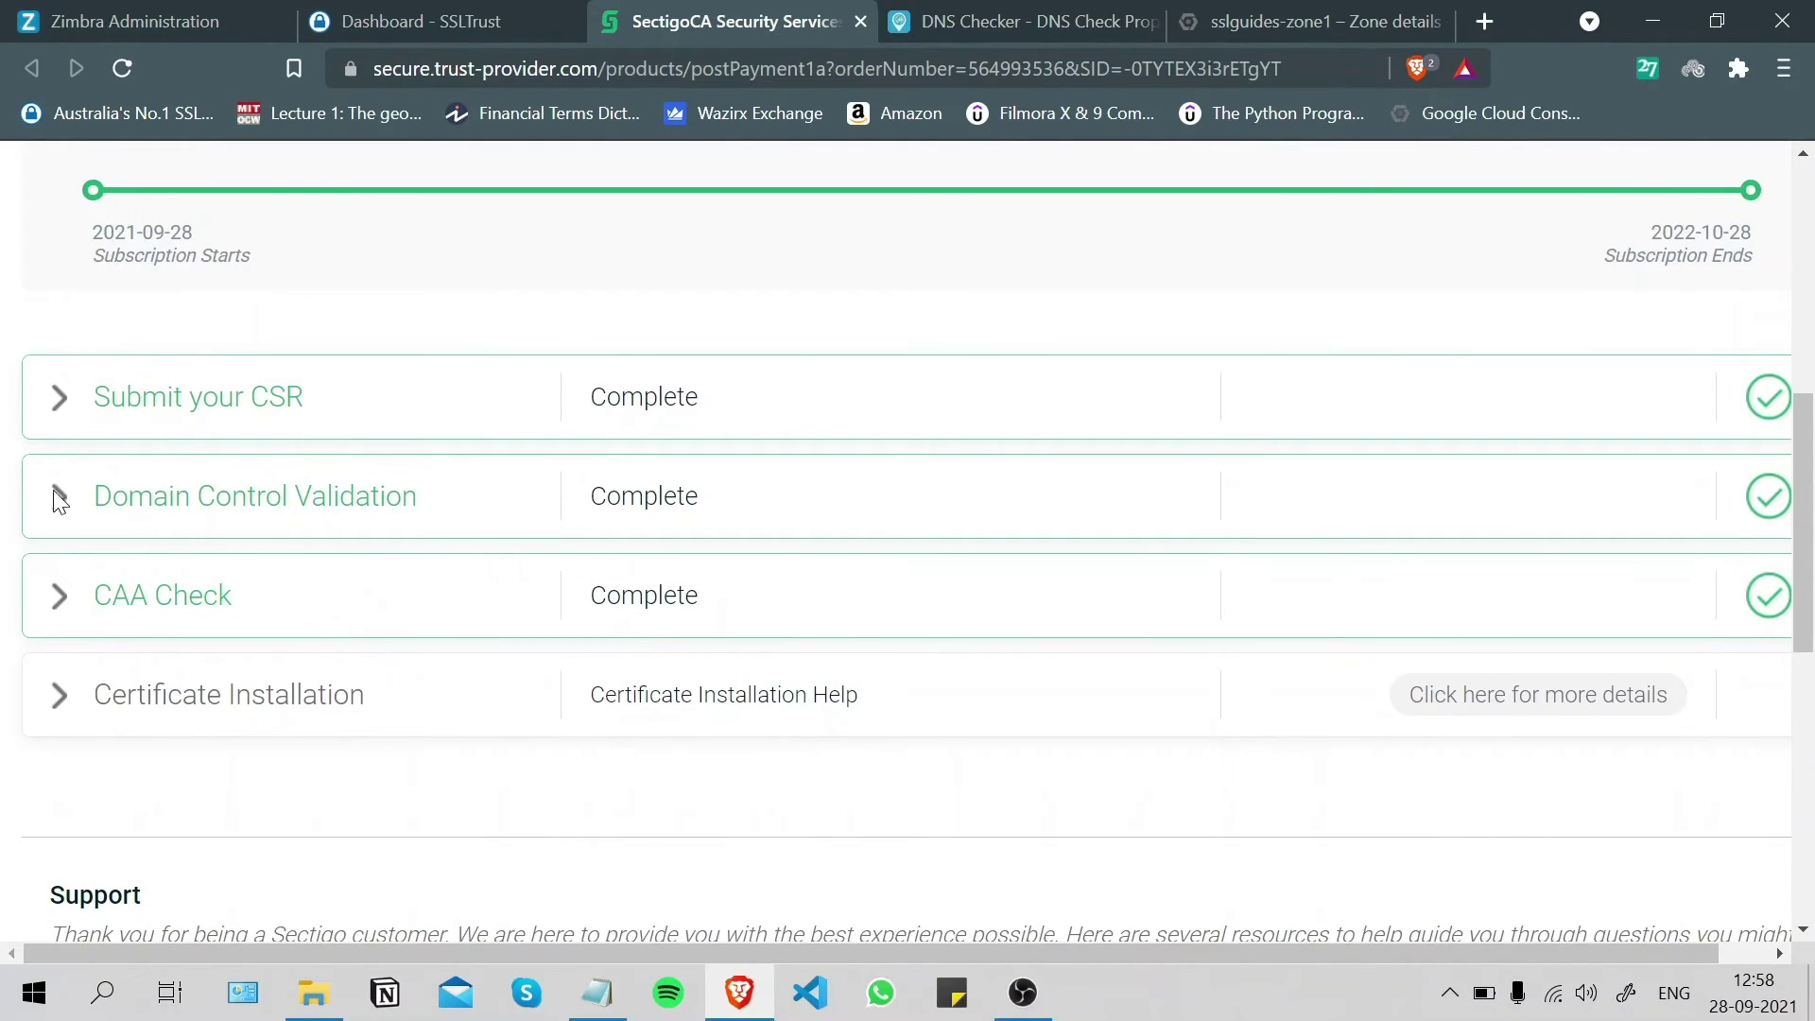
scroll(1057, 608, up, 7)
scroll(1106, 555, down, 2)
scroll(1122, 555, up, 1)
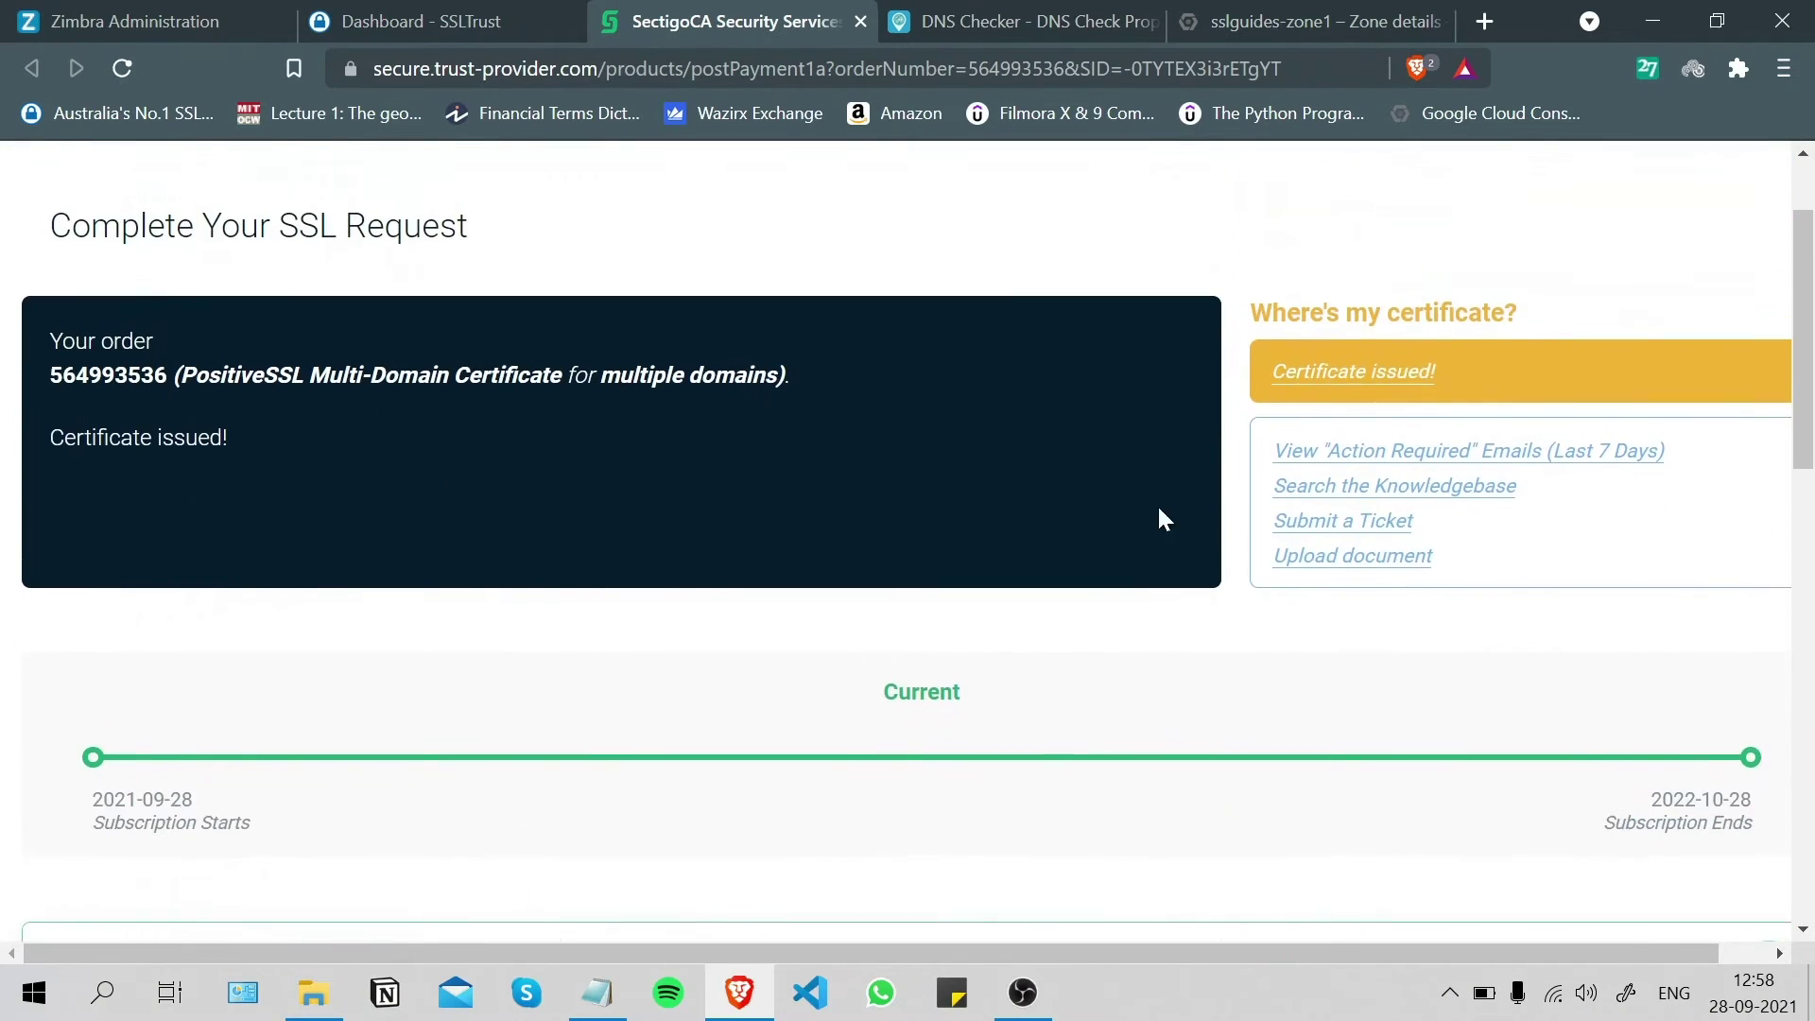
scroll(1159, 519, up, 2)
scroll(1418, 473, down, 5)
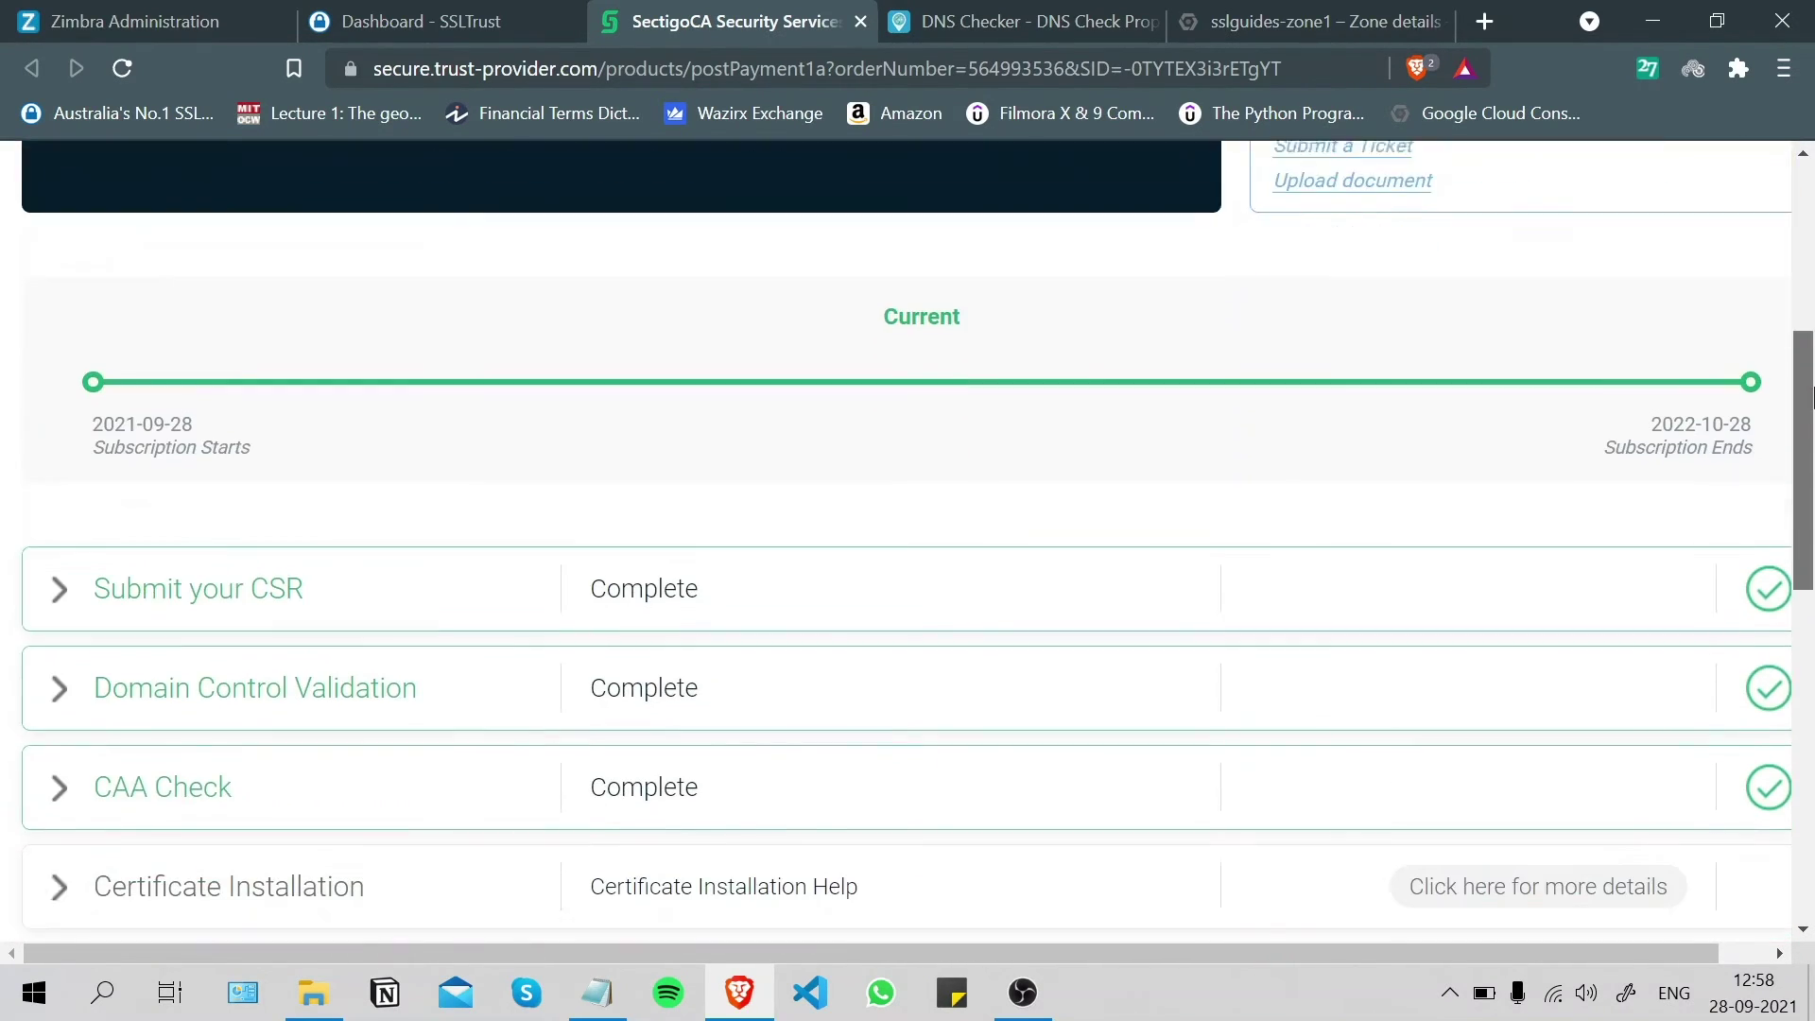
scroll(1701, 425, down, 3)
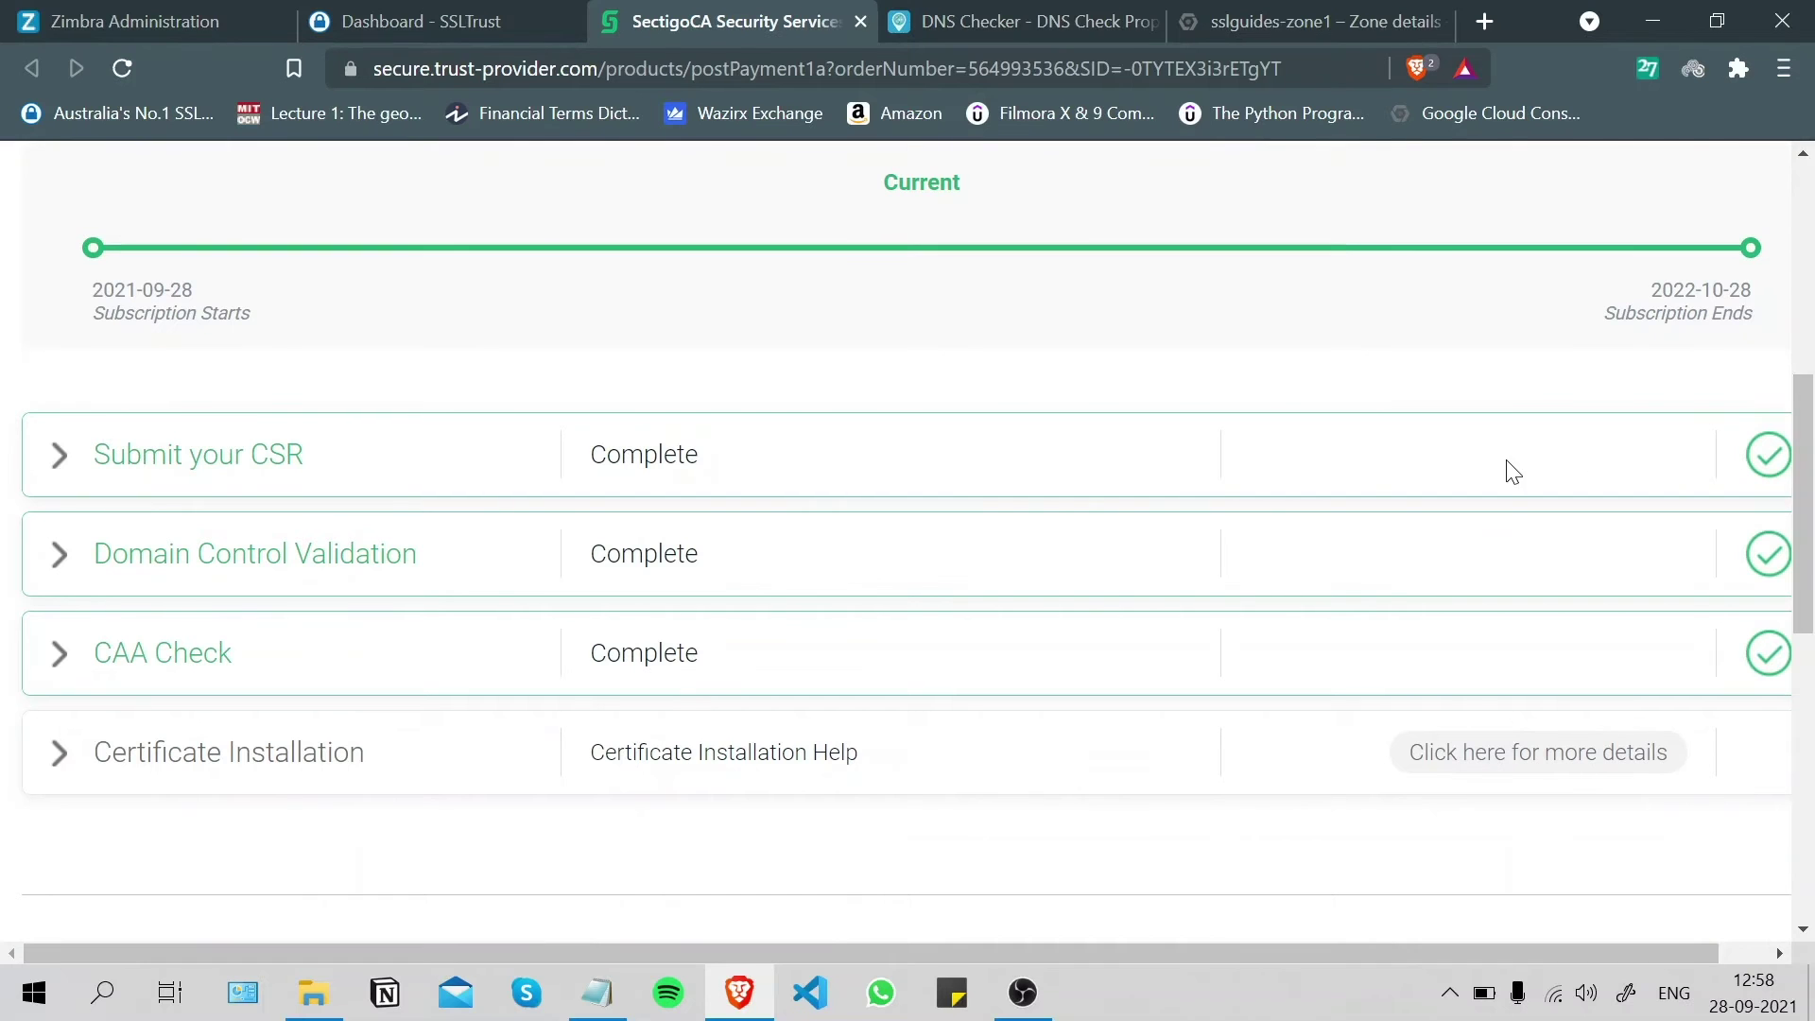
scroll(1813, 461, down, 1)
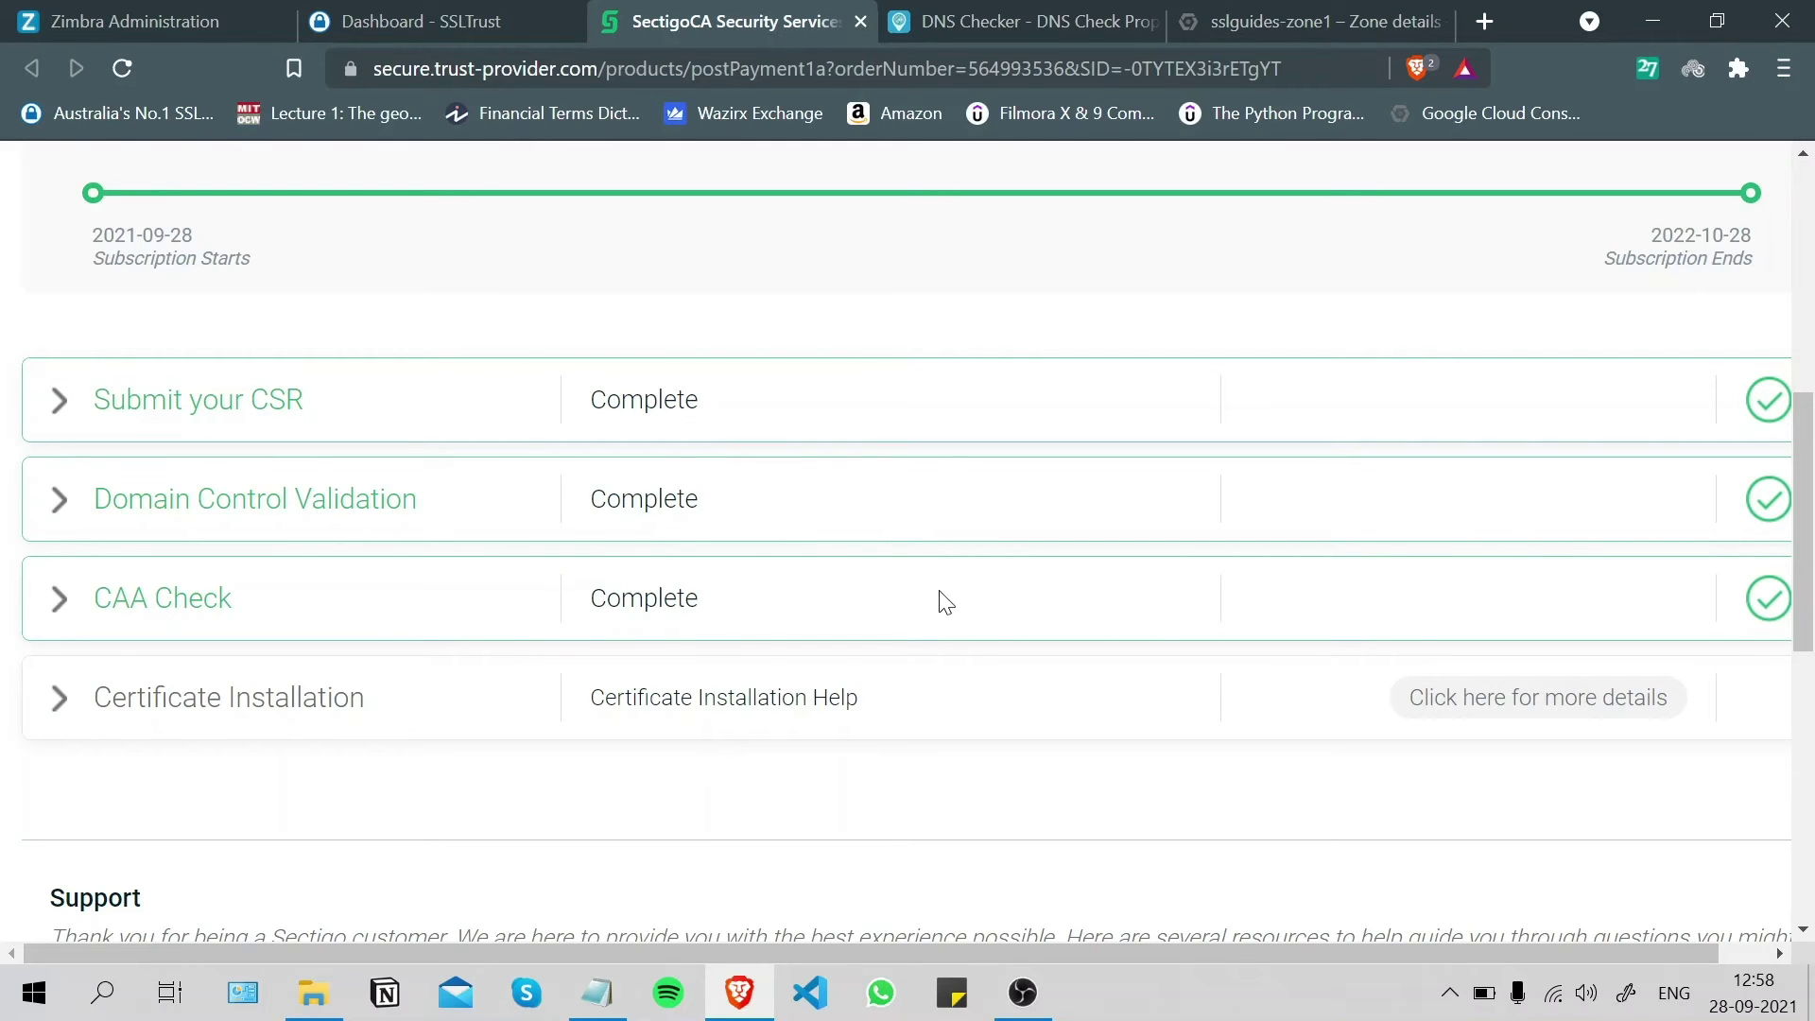
drag(1806, 485, 425, 175)
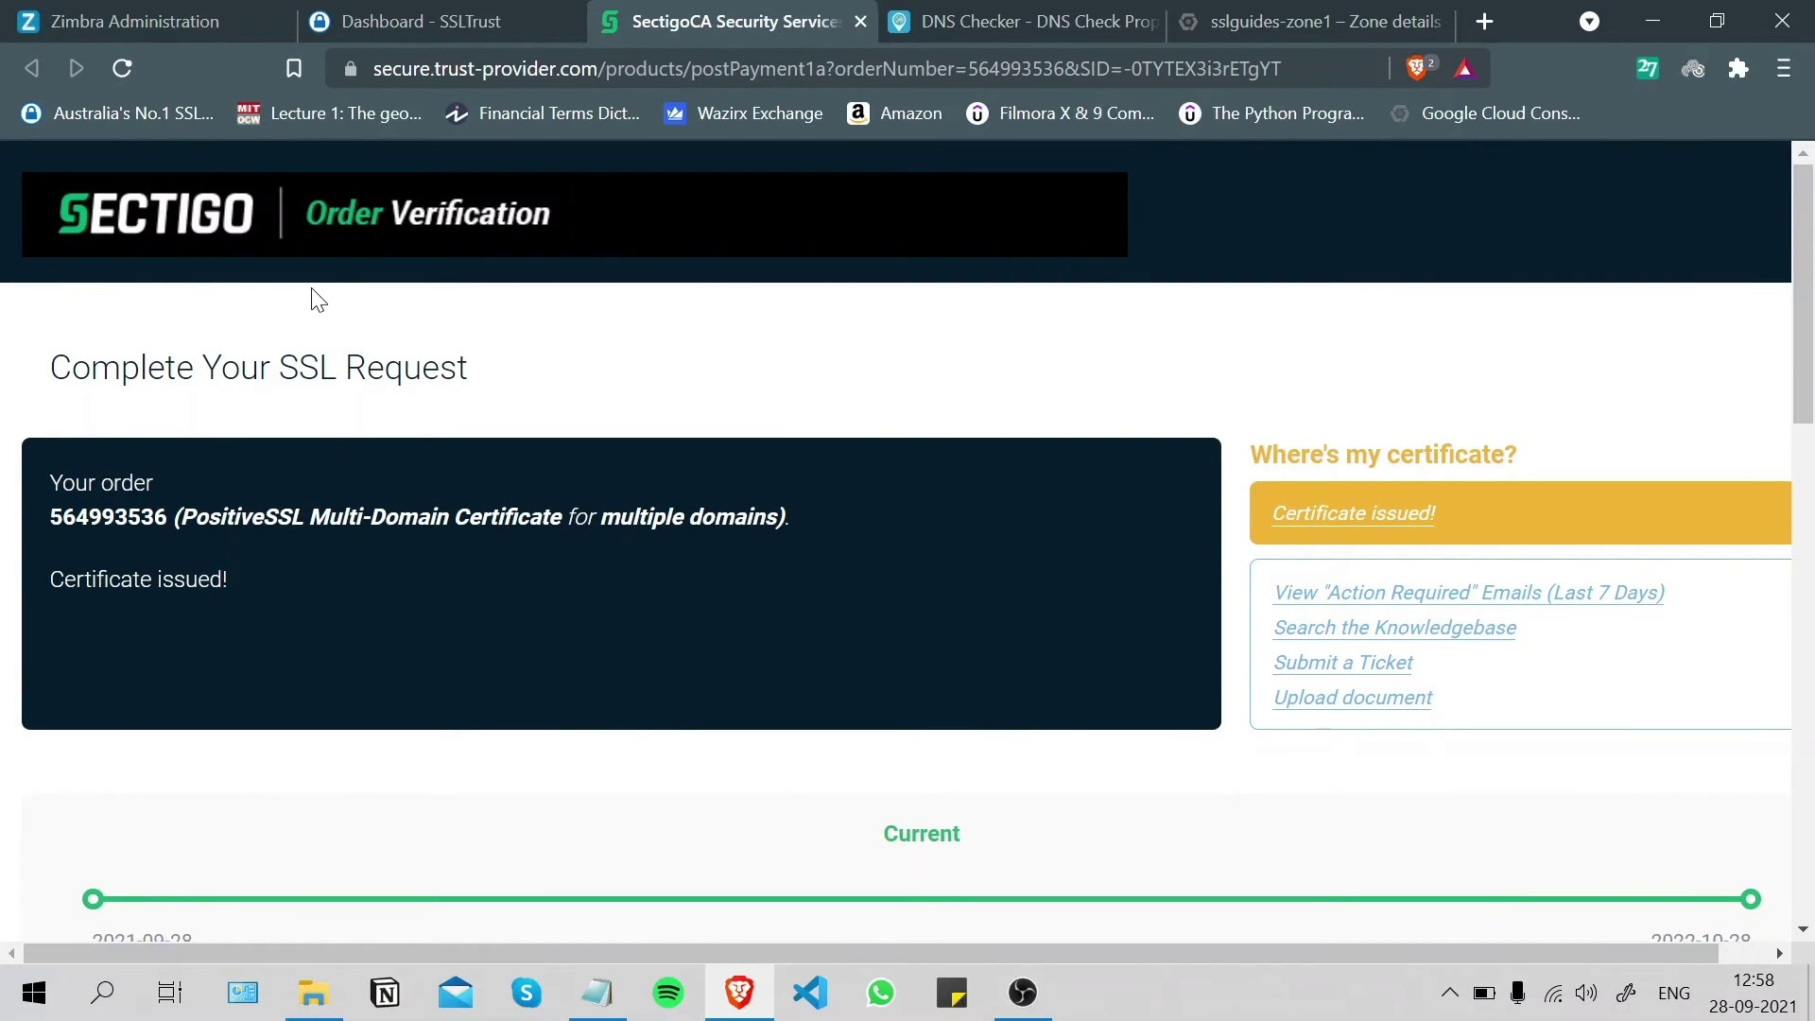
scroll(778, 530, down, 6)
scroll(780, 527, down, 3)
scroll(770, 532, up, 4)
scroll(223, 567, down, 1)
scroll(472, 558, up, 7)
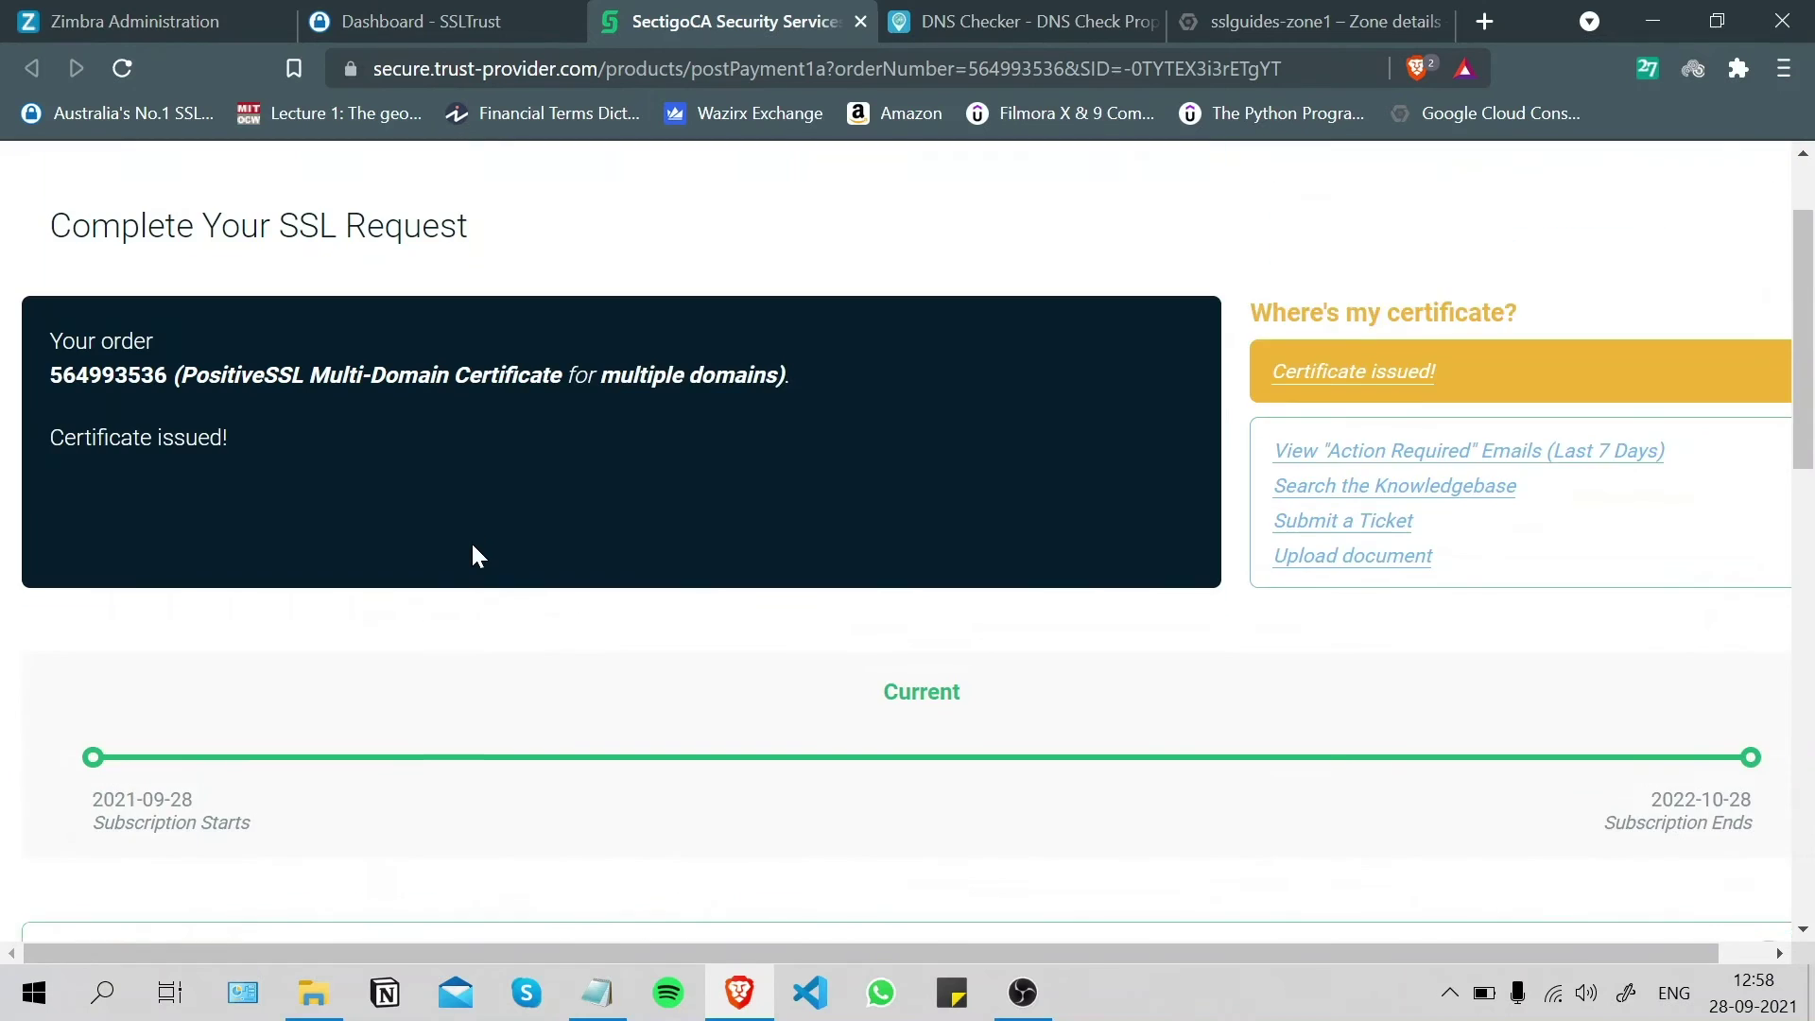
scroll(472, 556, up, 2)
click(857, 21)
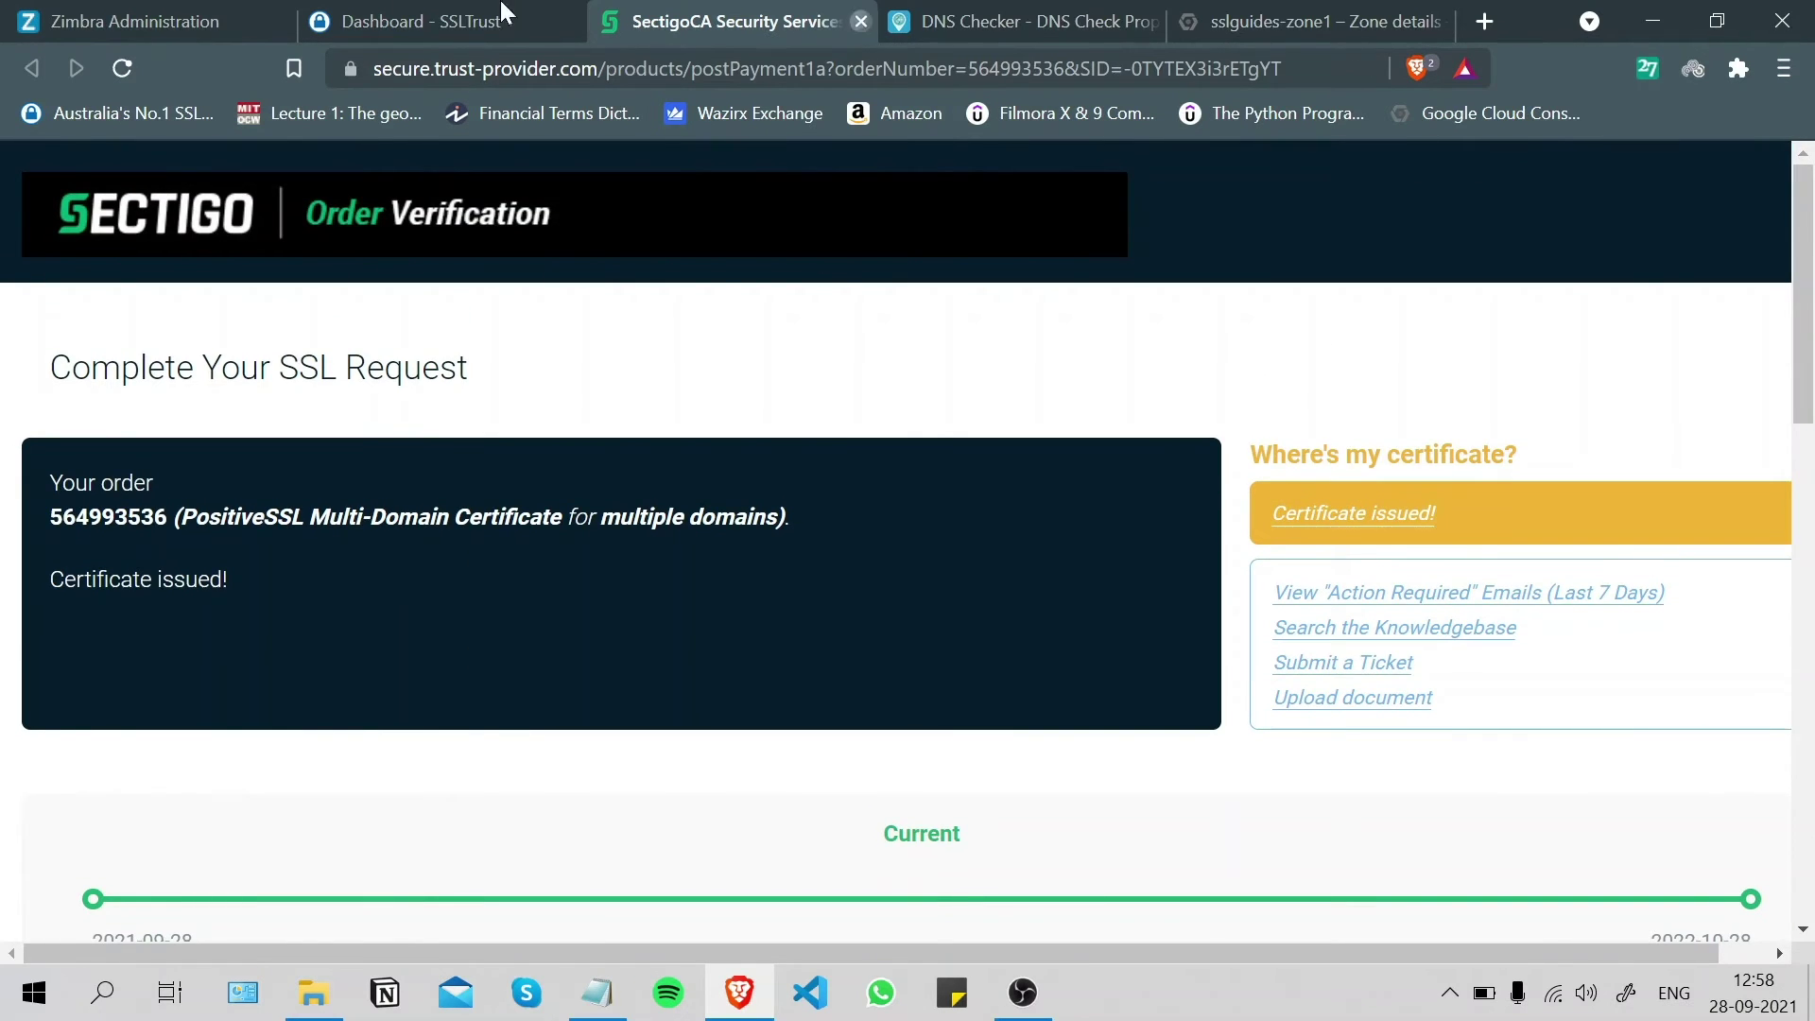
- From the Dashboard, open the Sectigo PositiveSSL Multi-Domain - 1 Year product page
click(154, 221)
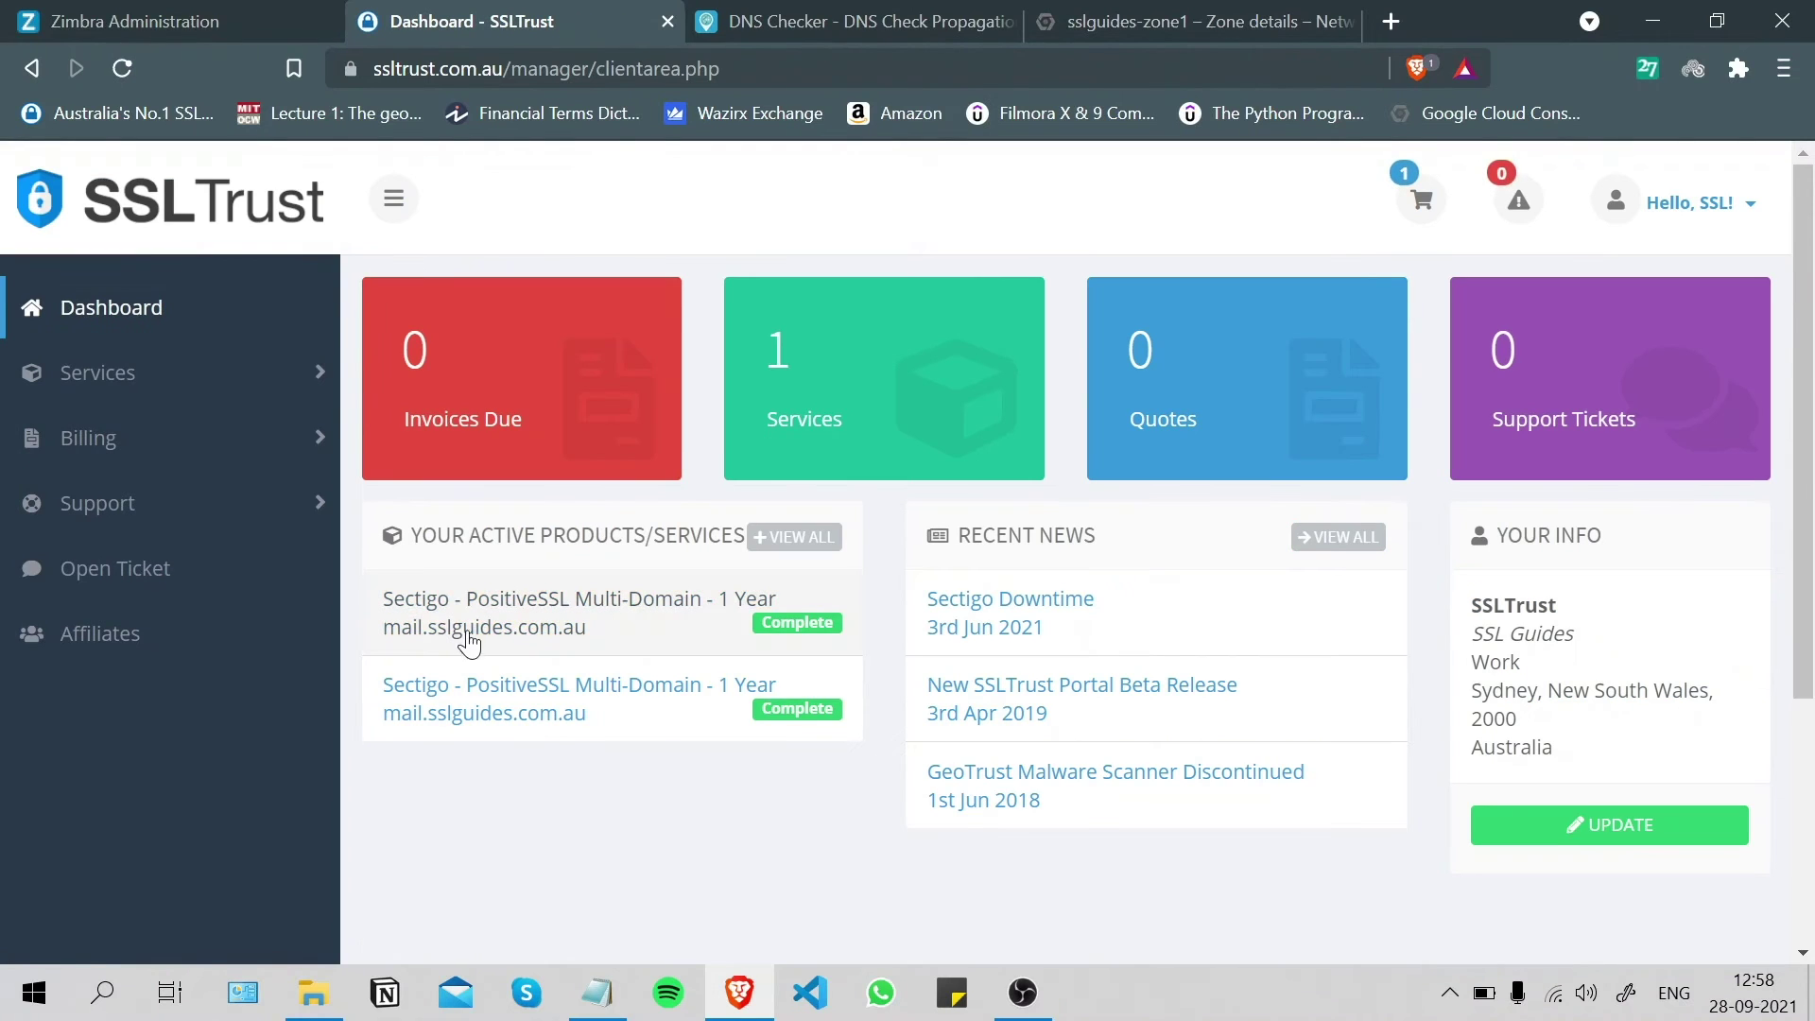
click(478, 630)
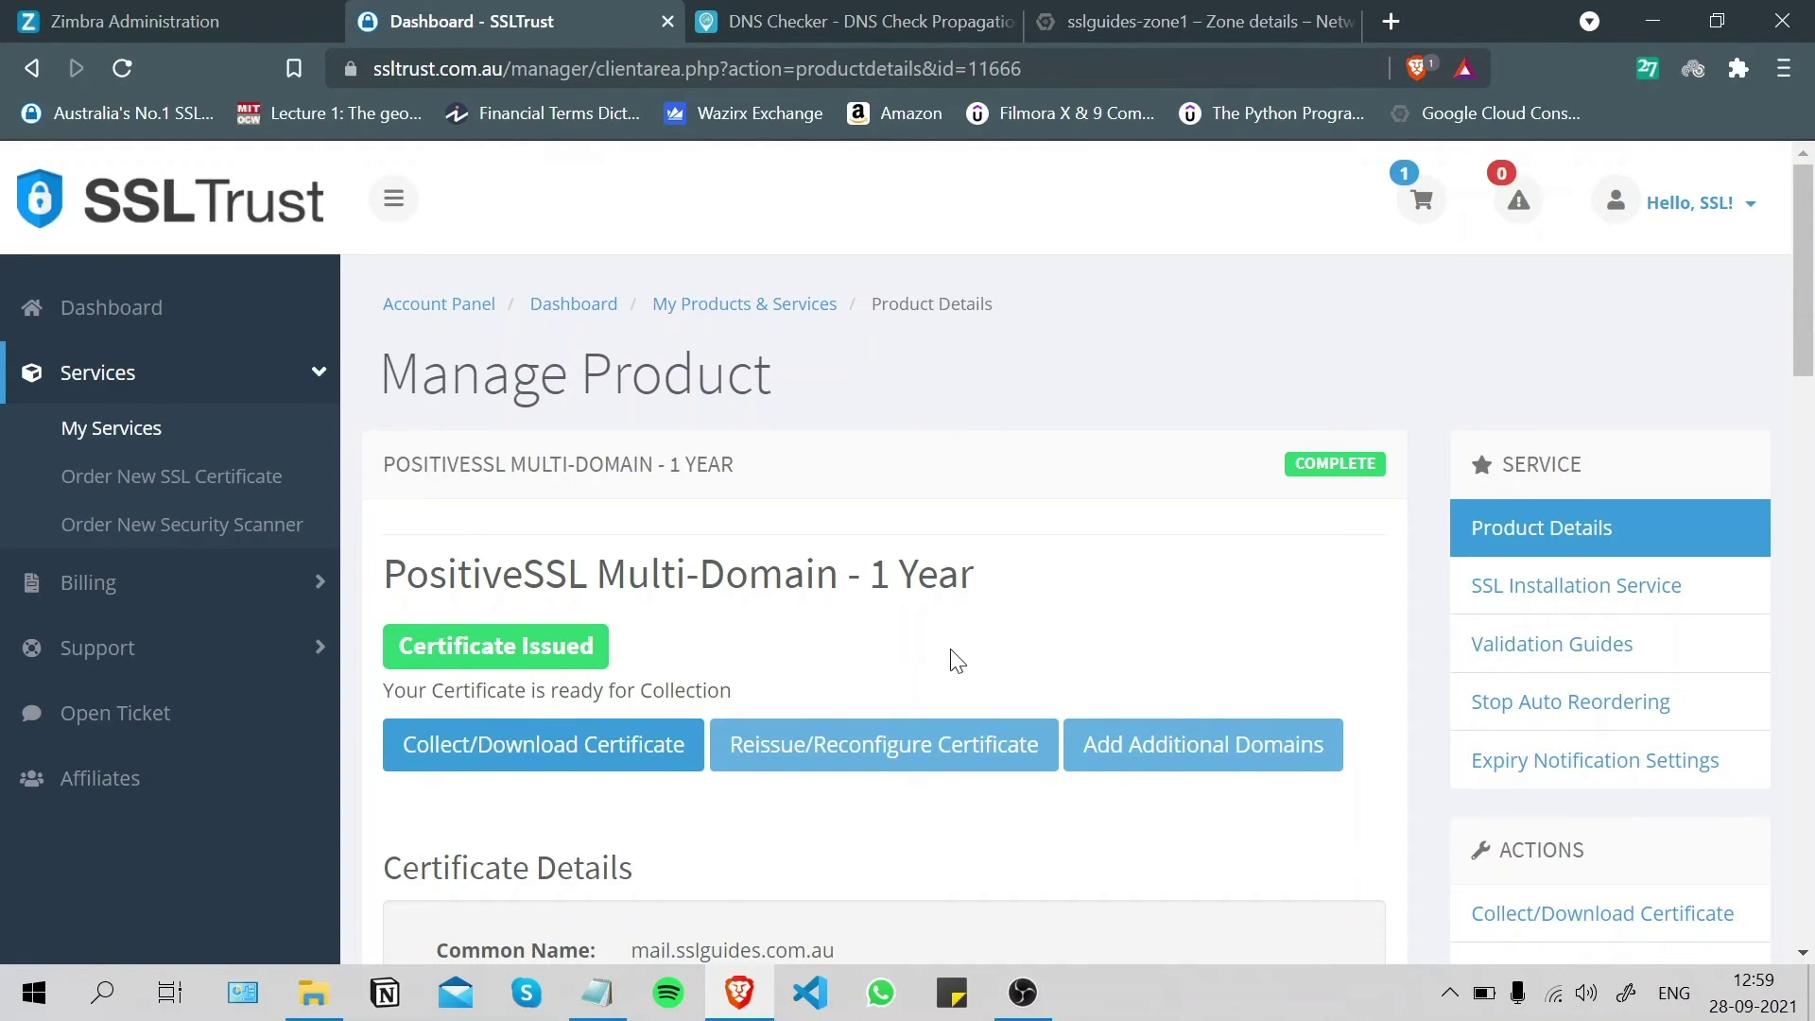
drag(1799, 289, 1796, 270)
- Rerun the DNS Checker CNAME search with an empty Expected Value, confirm worldwide resolution, and close the tab
click(802, 21)
scroll(489, 435, up, 3)
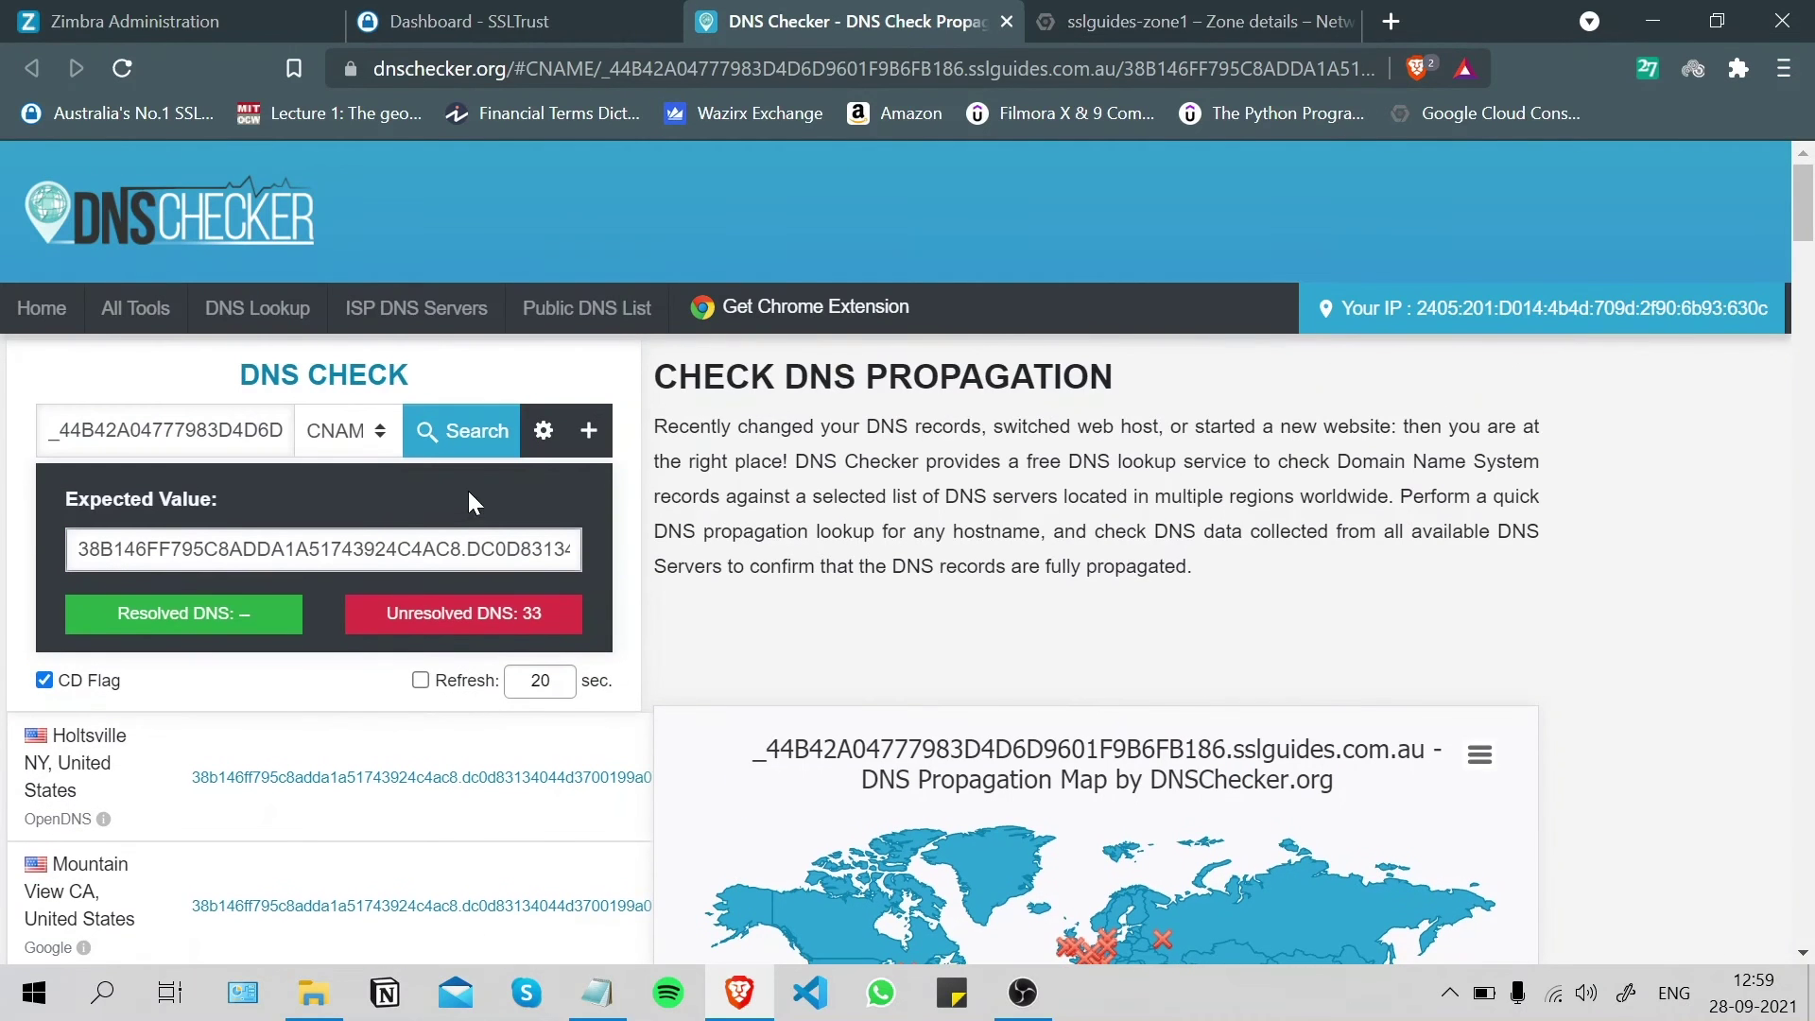
key(ctrl+a)
key(ctrl+v)
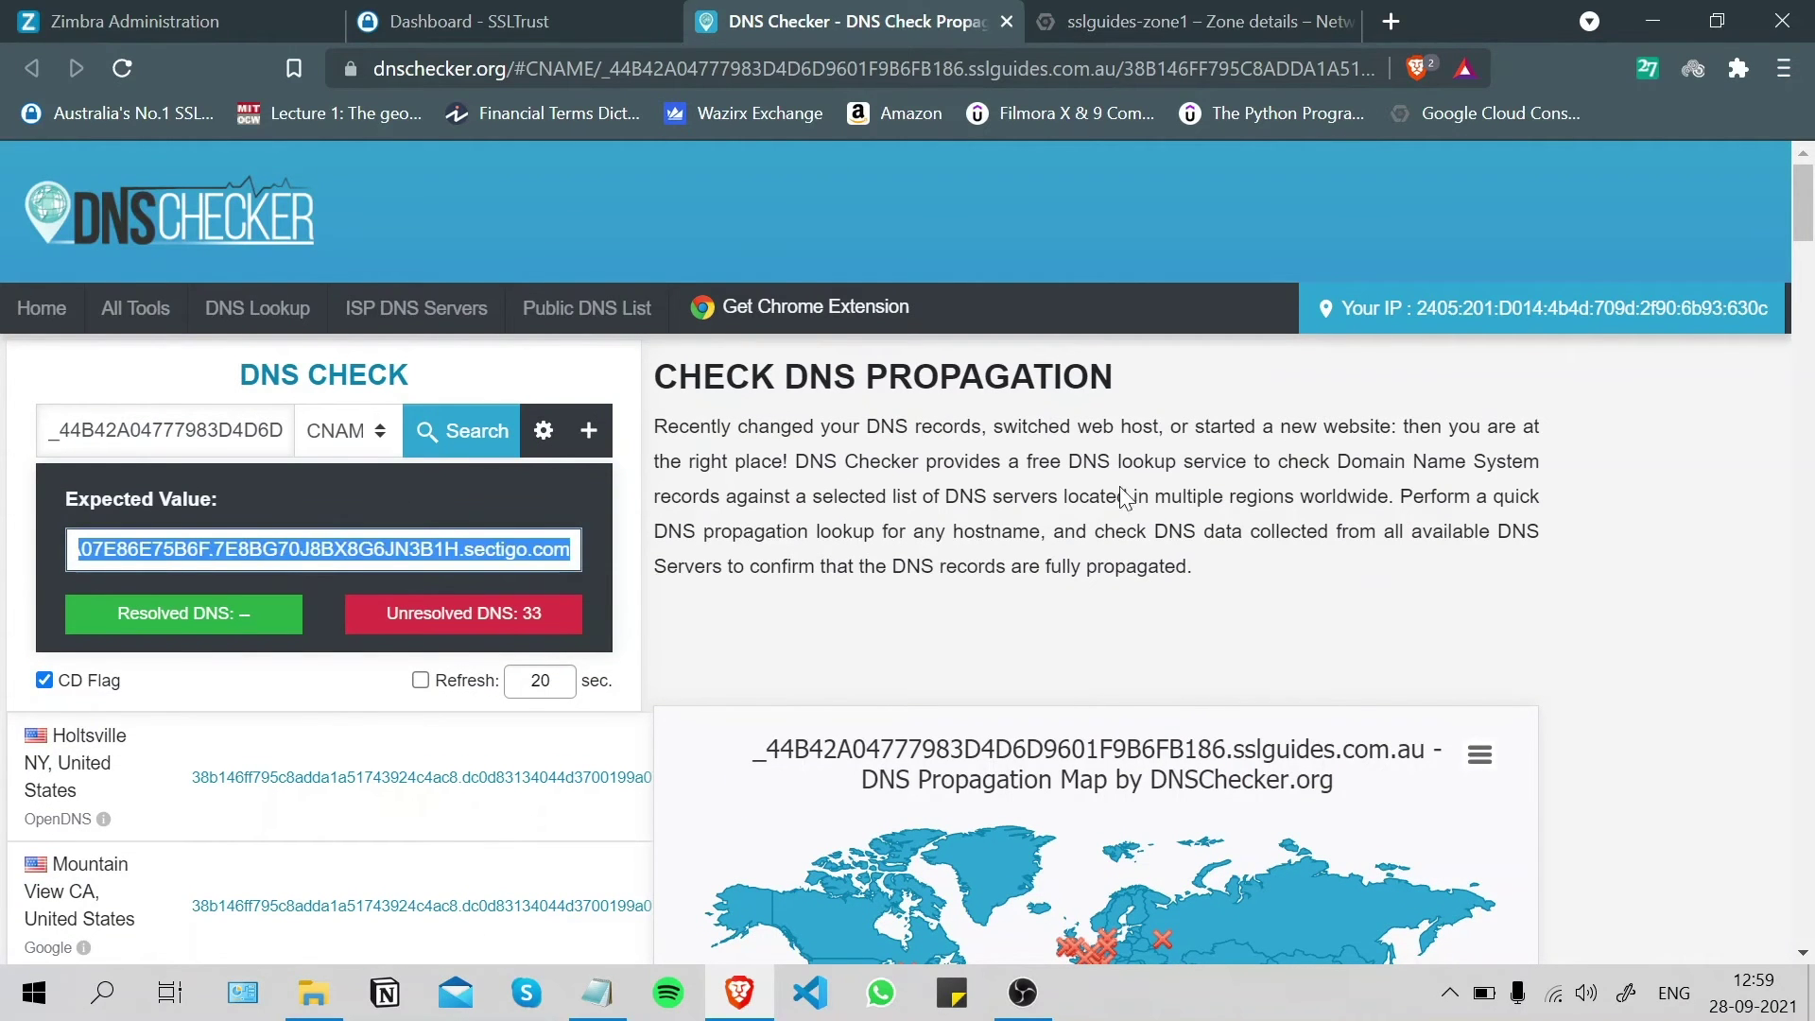
key(ctrl+z)
key(ctrl+a)
key(BackSpace)
key(Return)
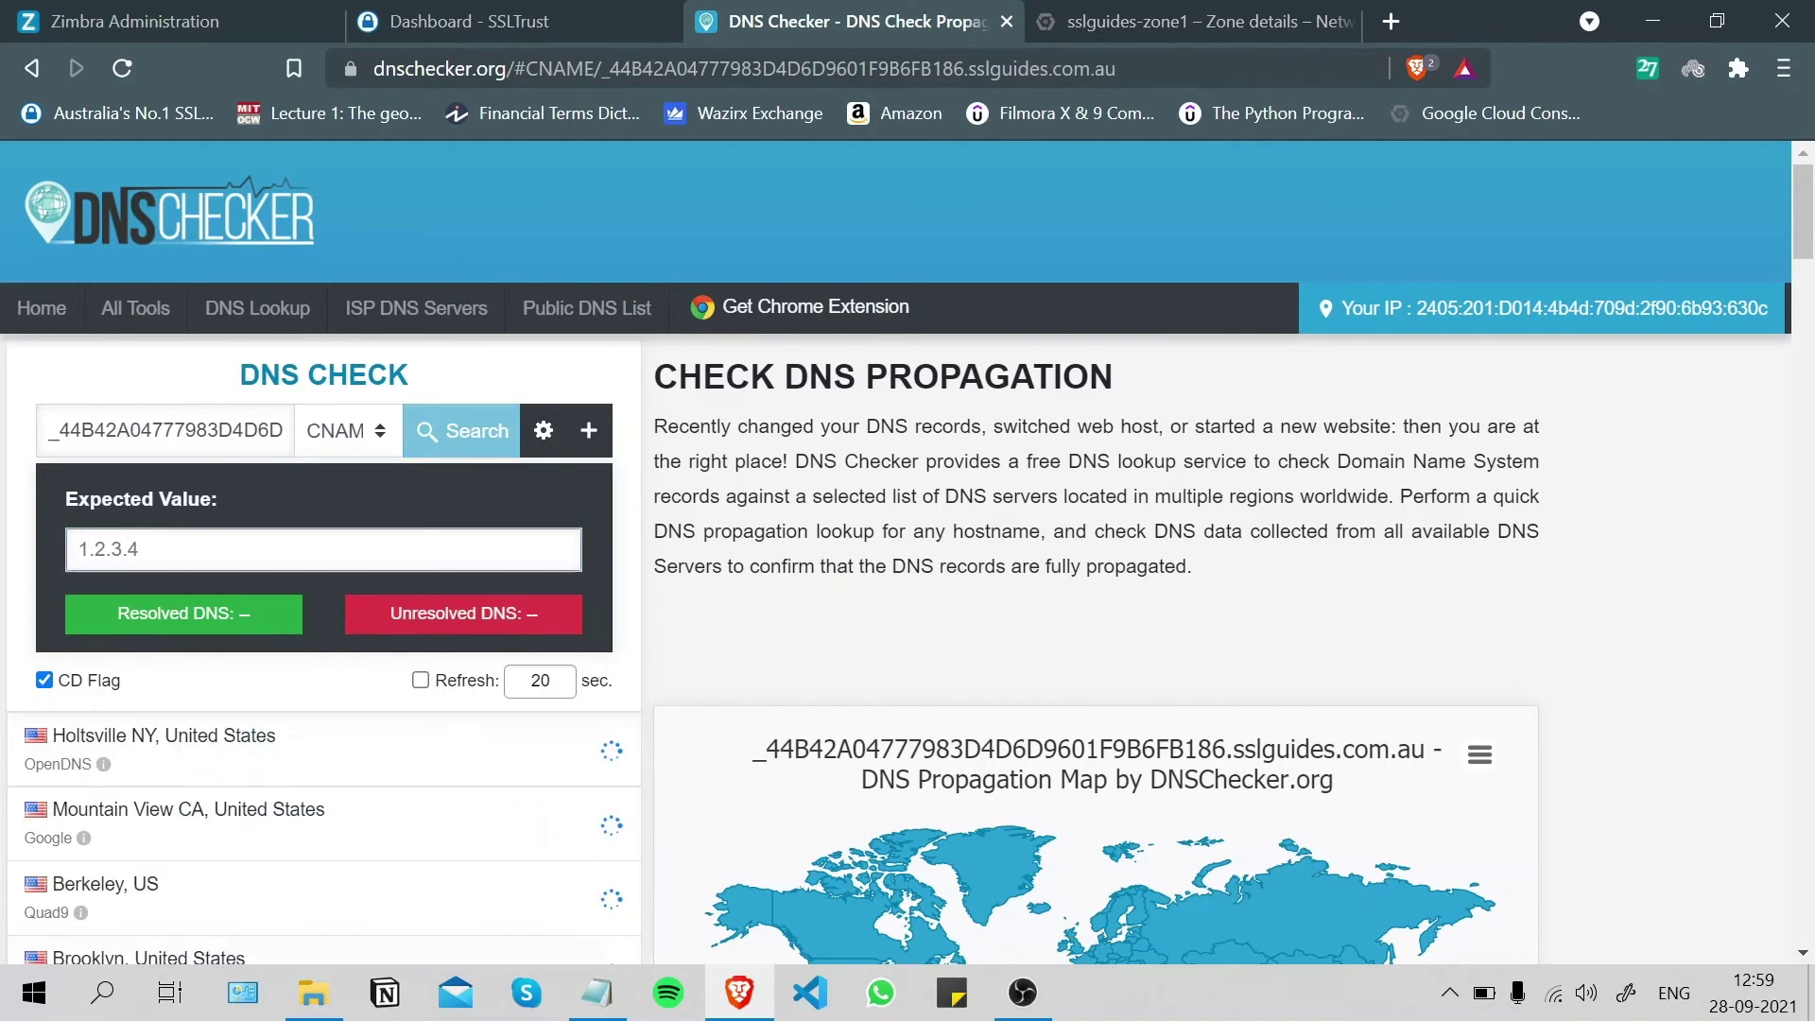
scroll(1272, 439, down, 4)
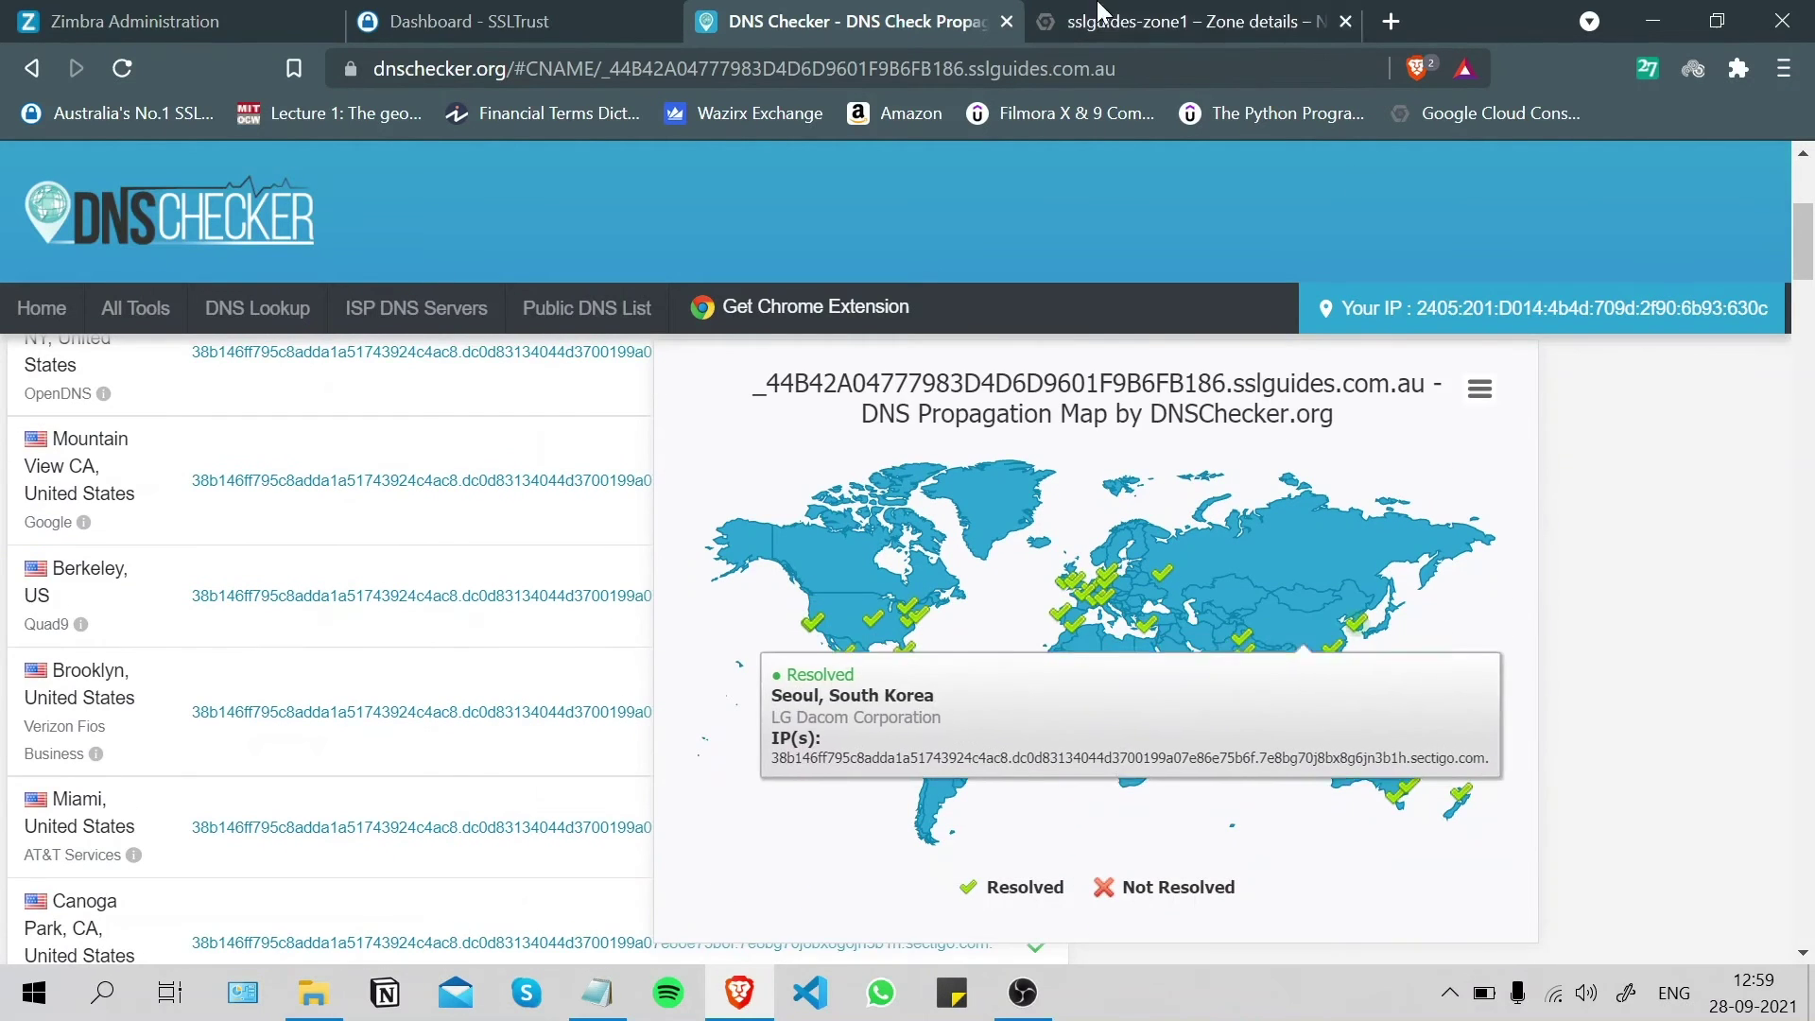
click(1007, 20)
- Go to the certificate collection page in Sectigo Certificate Manager
click(470, 21)
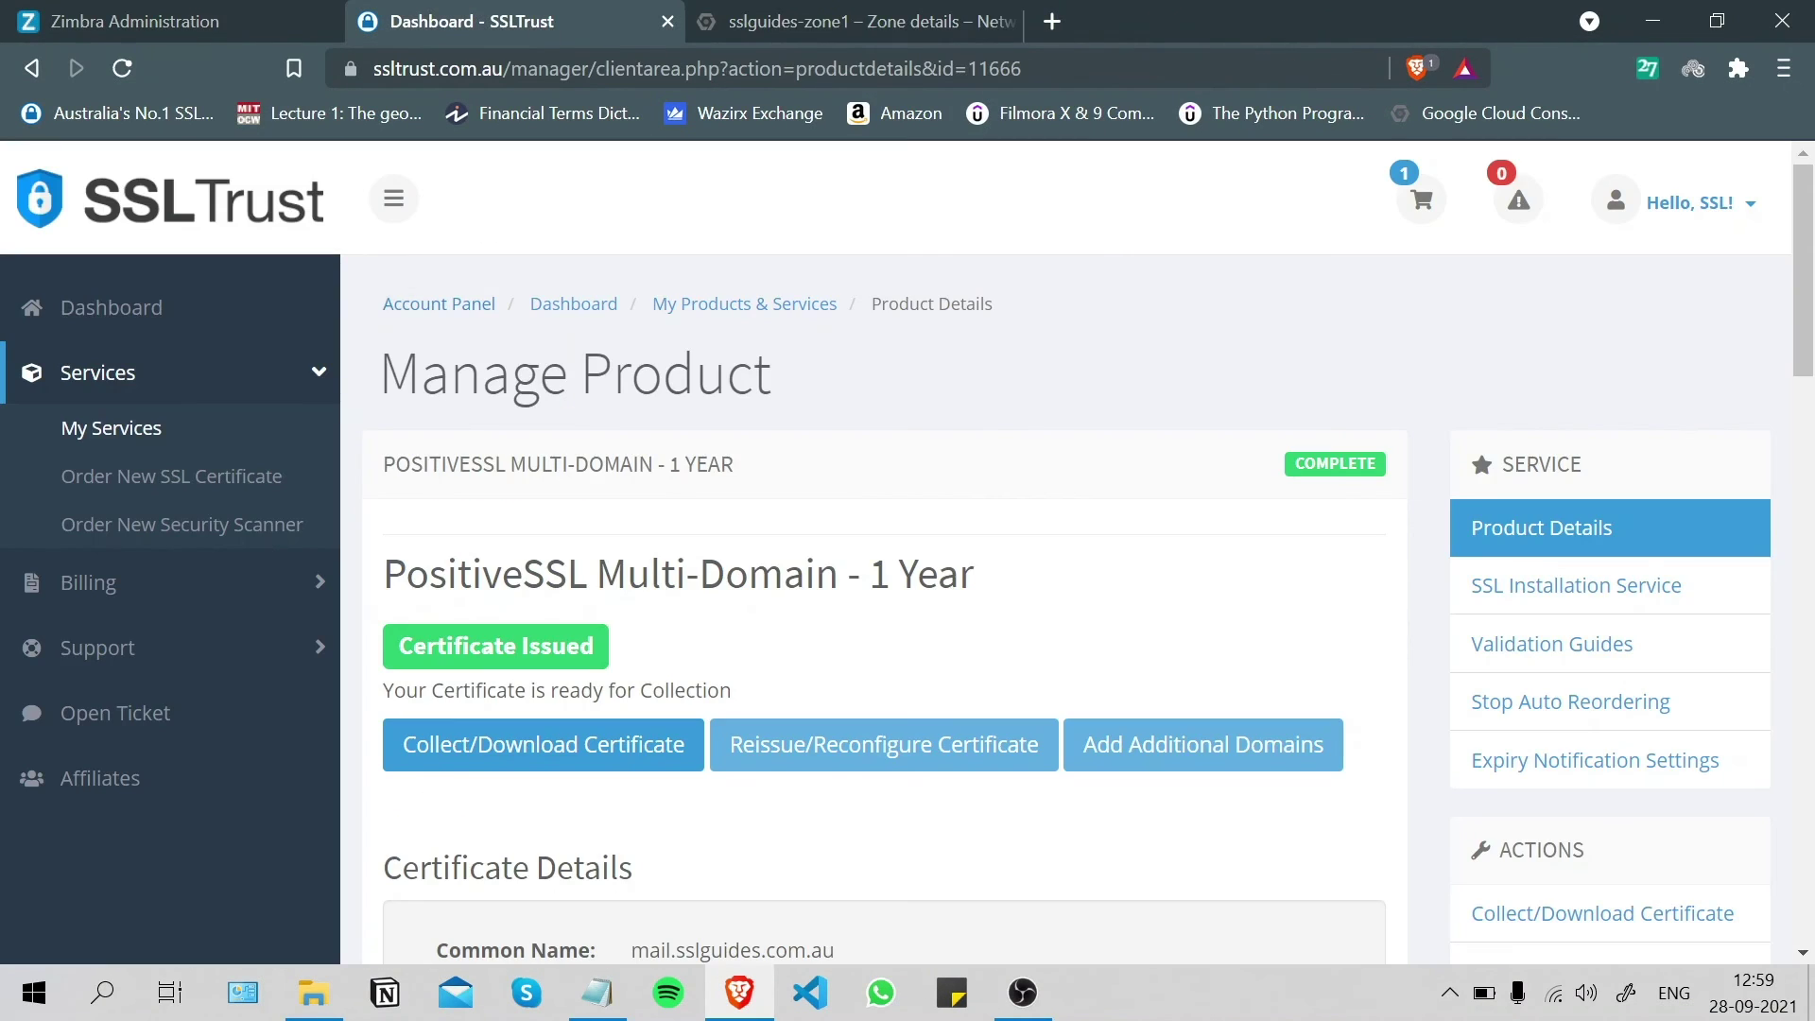
scroll(790, 539, down, 3)
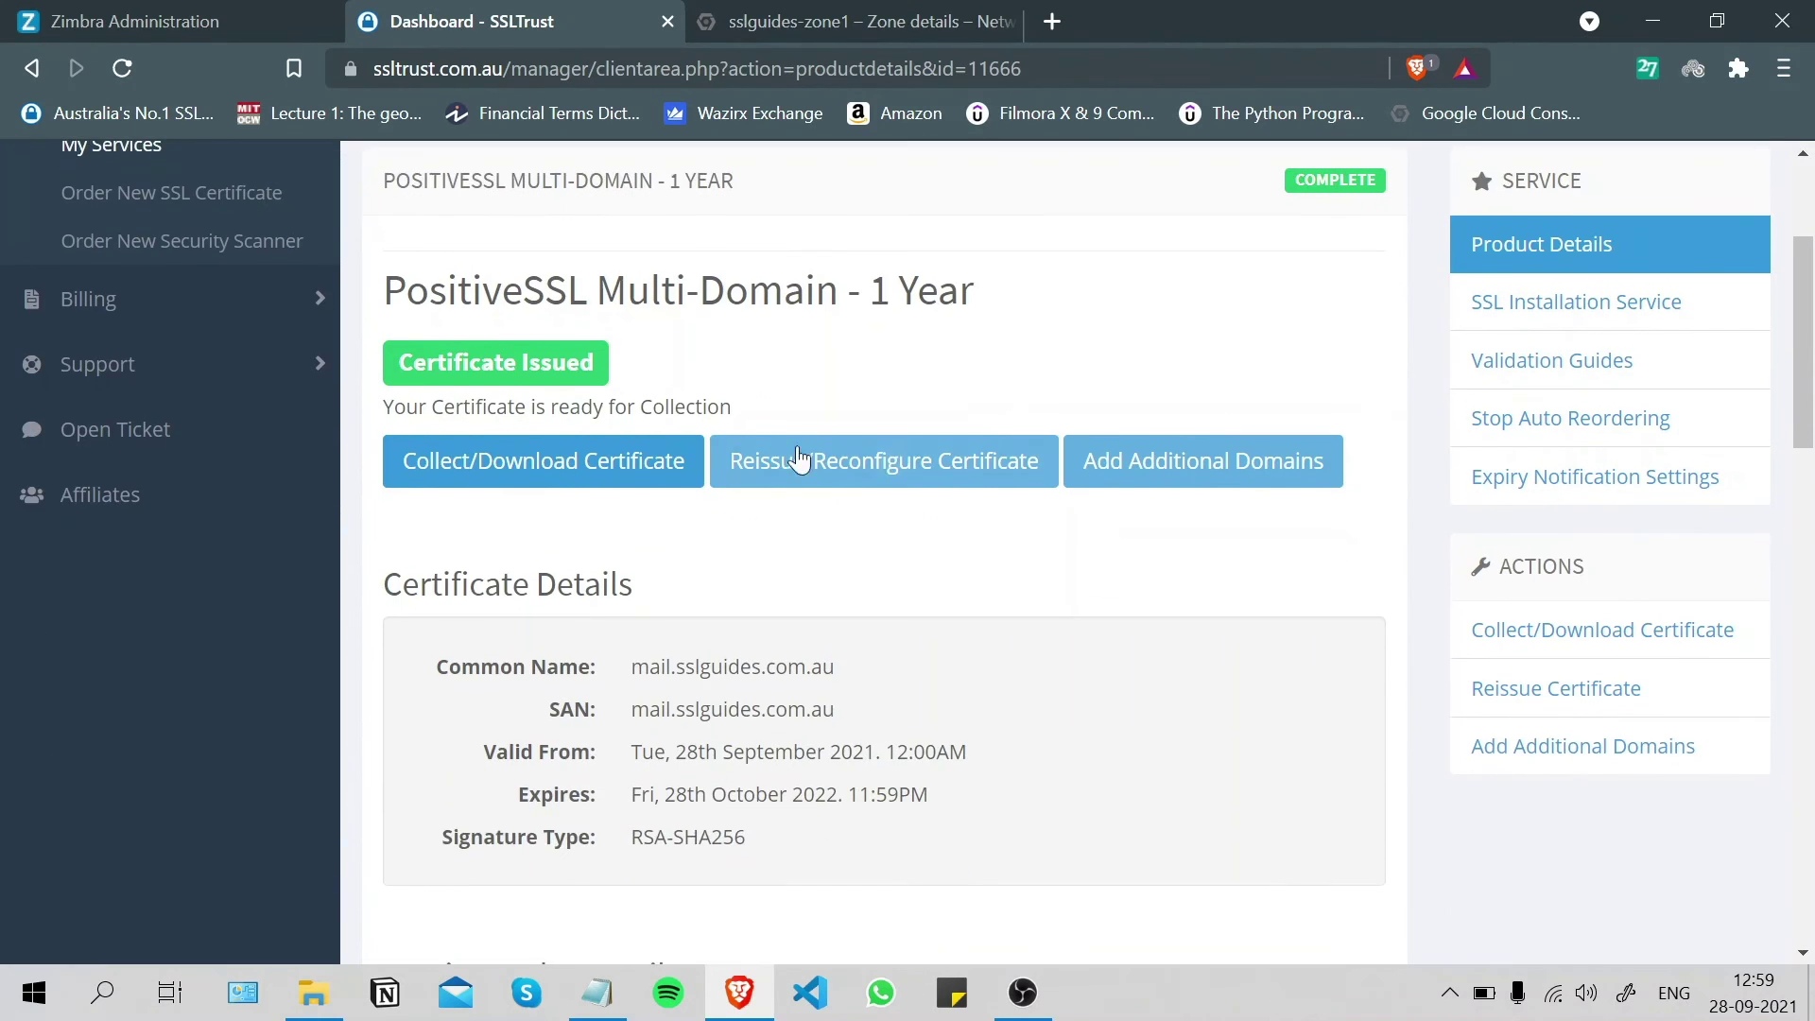
click(544, 464)
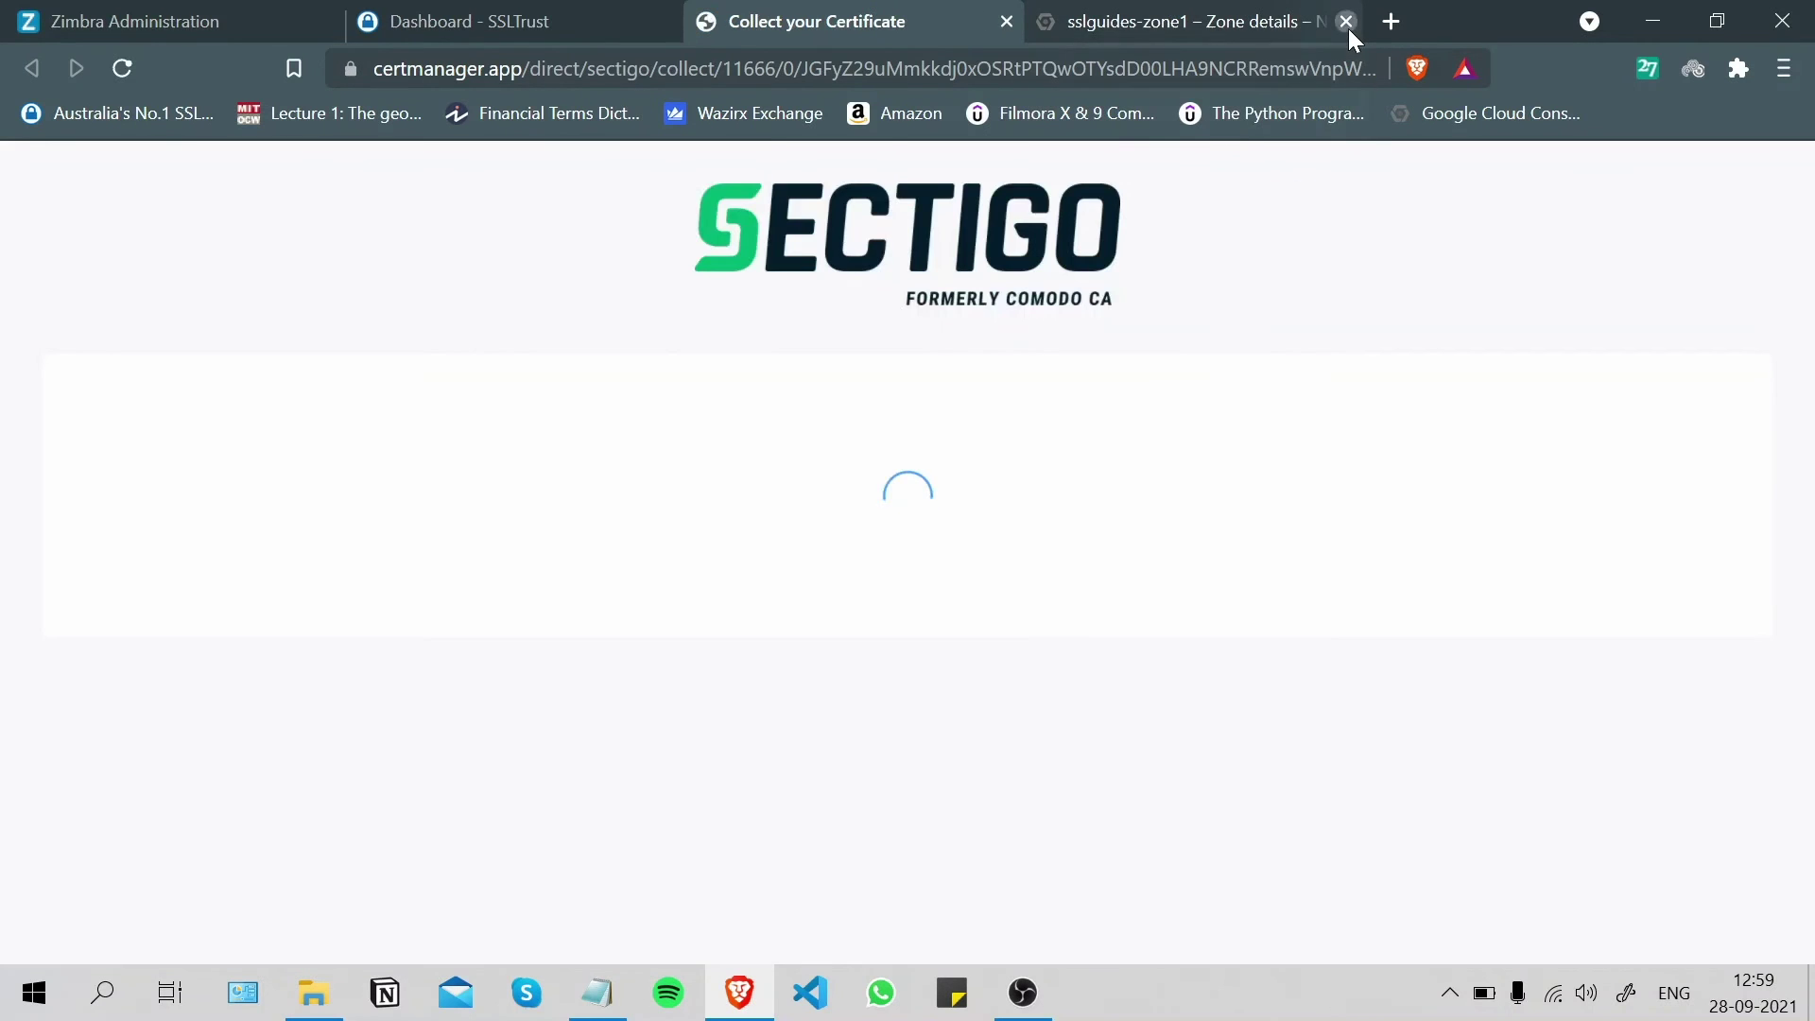
click(1348, 26)
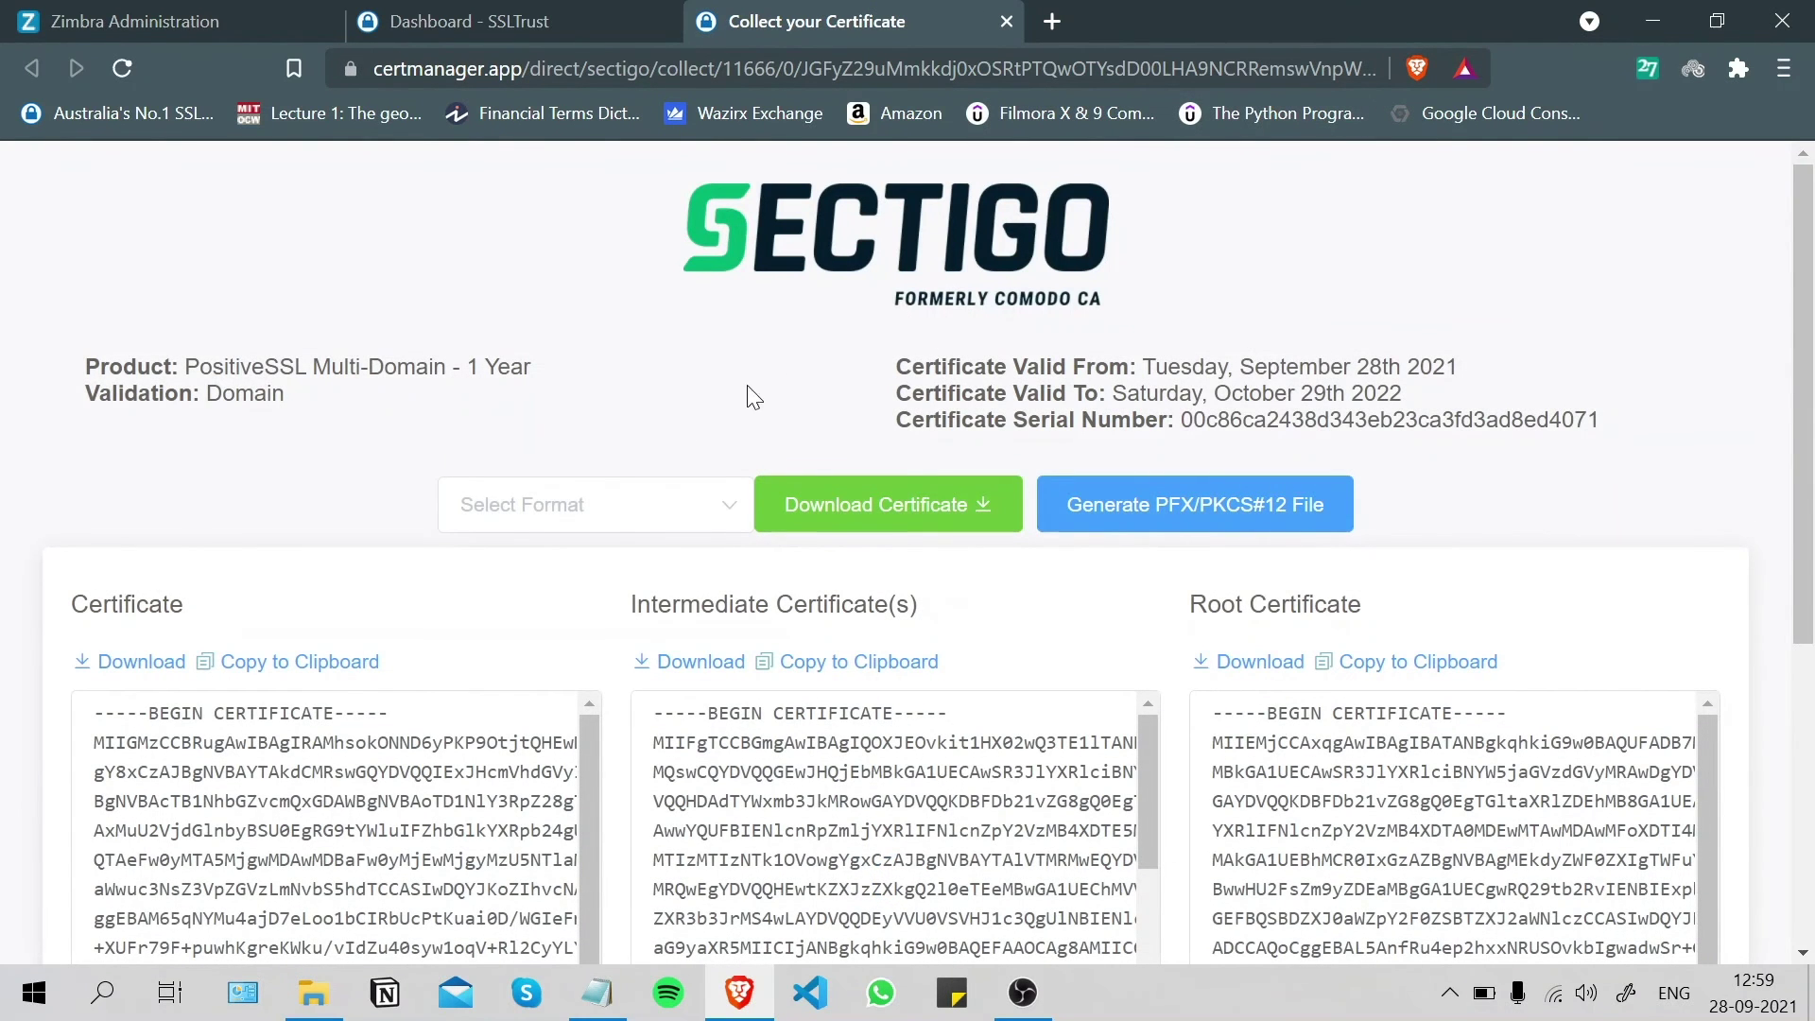
- Download the certificate as zipped individual .pem files, saved to the Desktop as sslguides-cert
click(579, 505)
scroll(687, 702, down, 4)
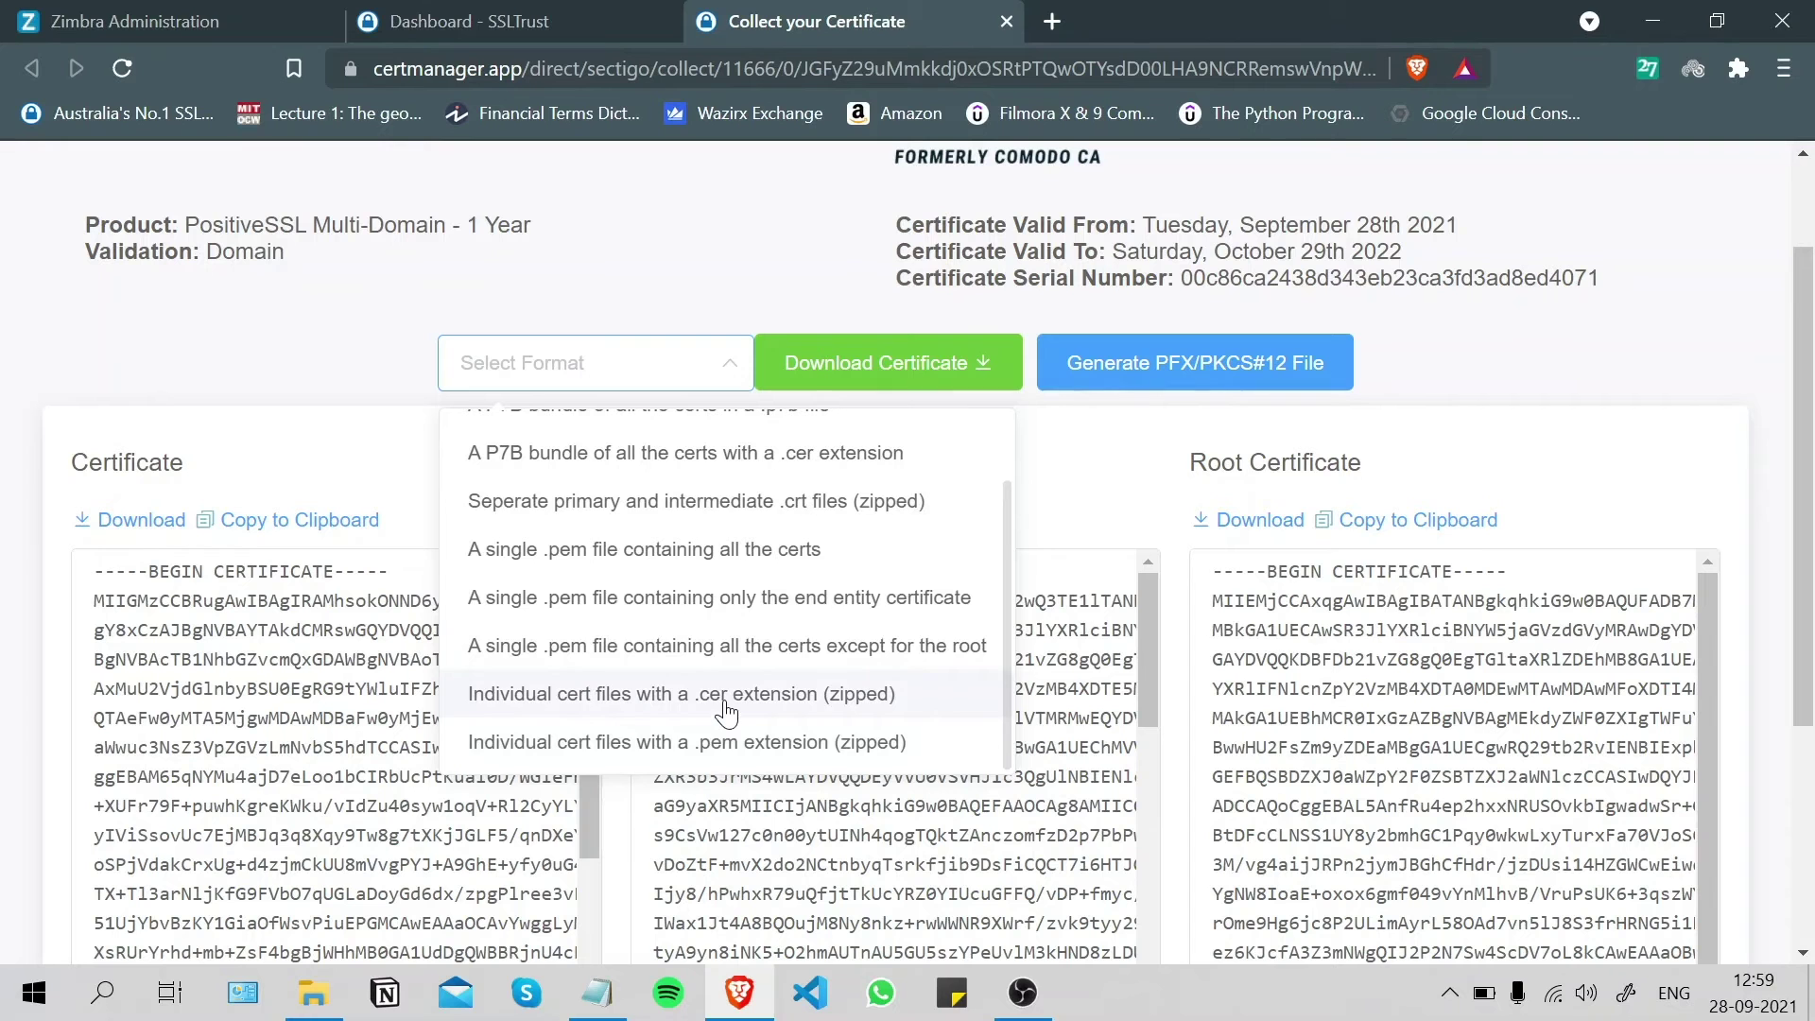
click(762, 743)
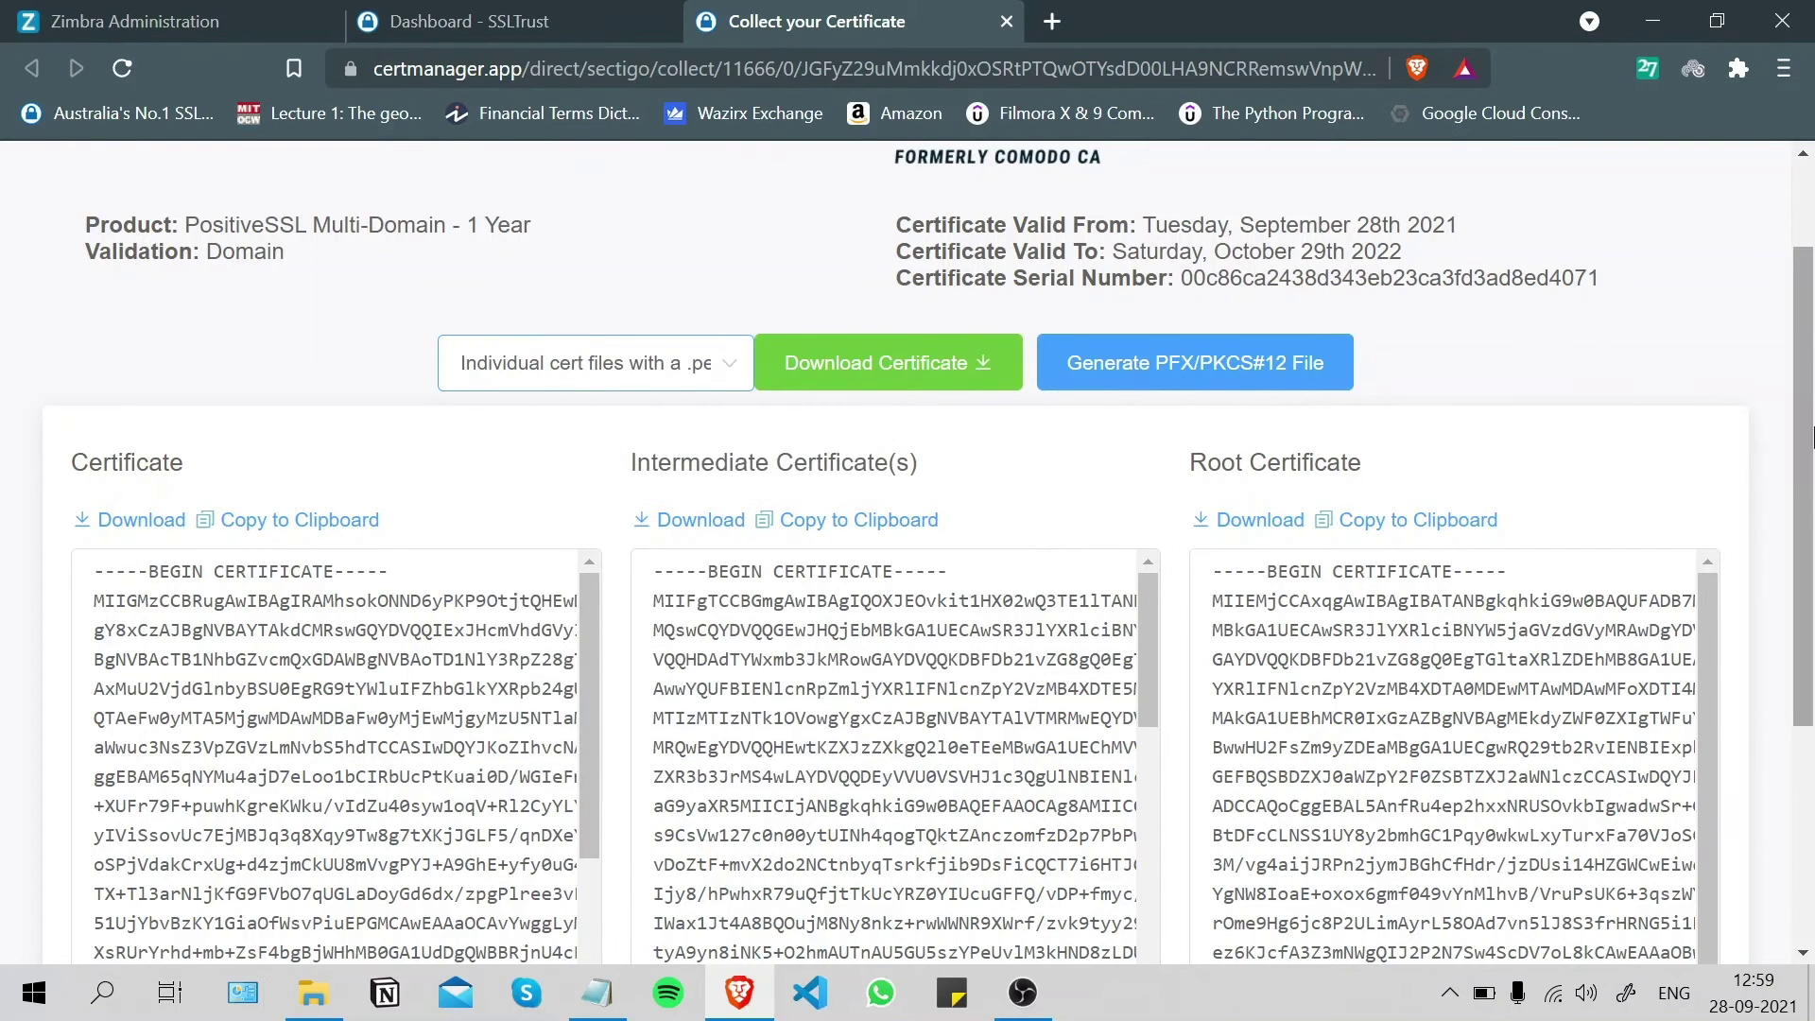
scroll(1202, 501, up, 1)
click(901, 508)
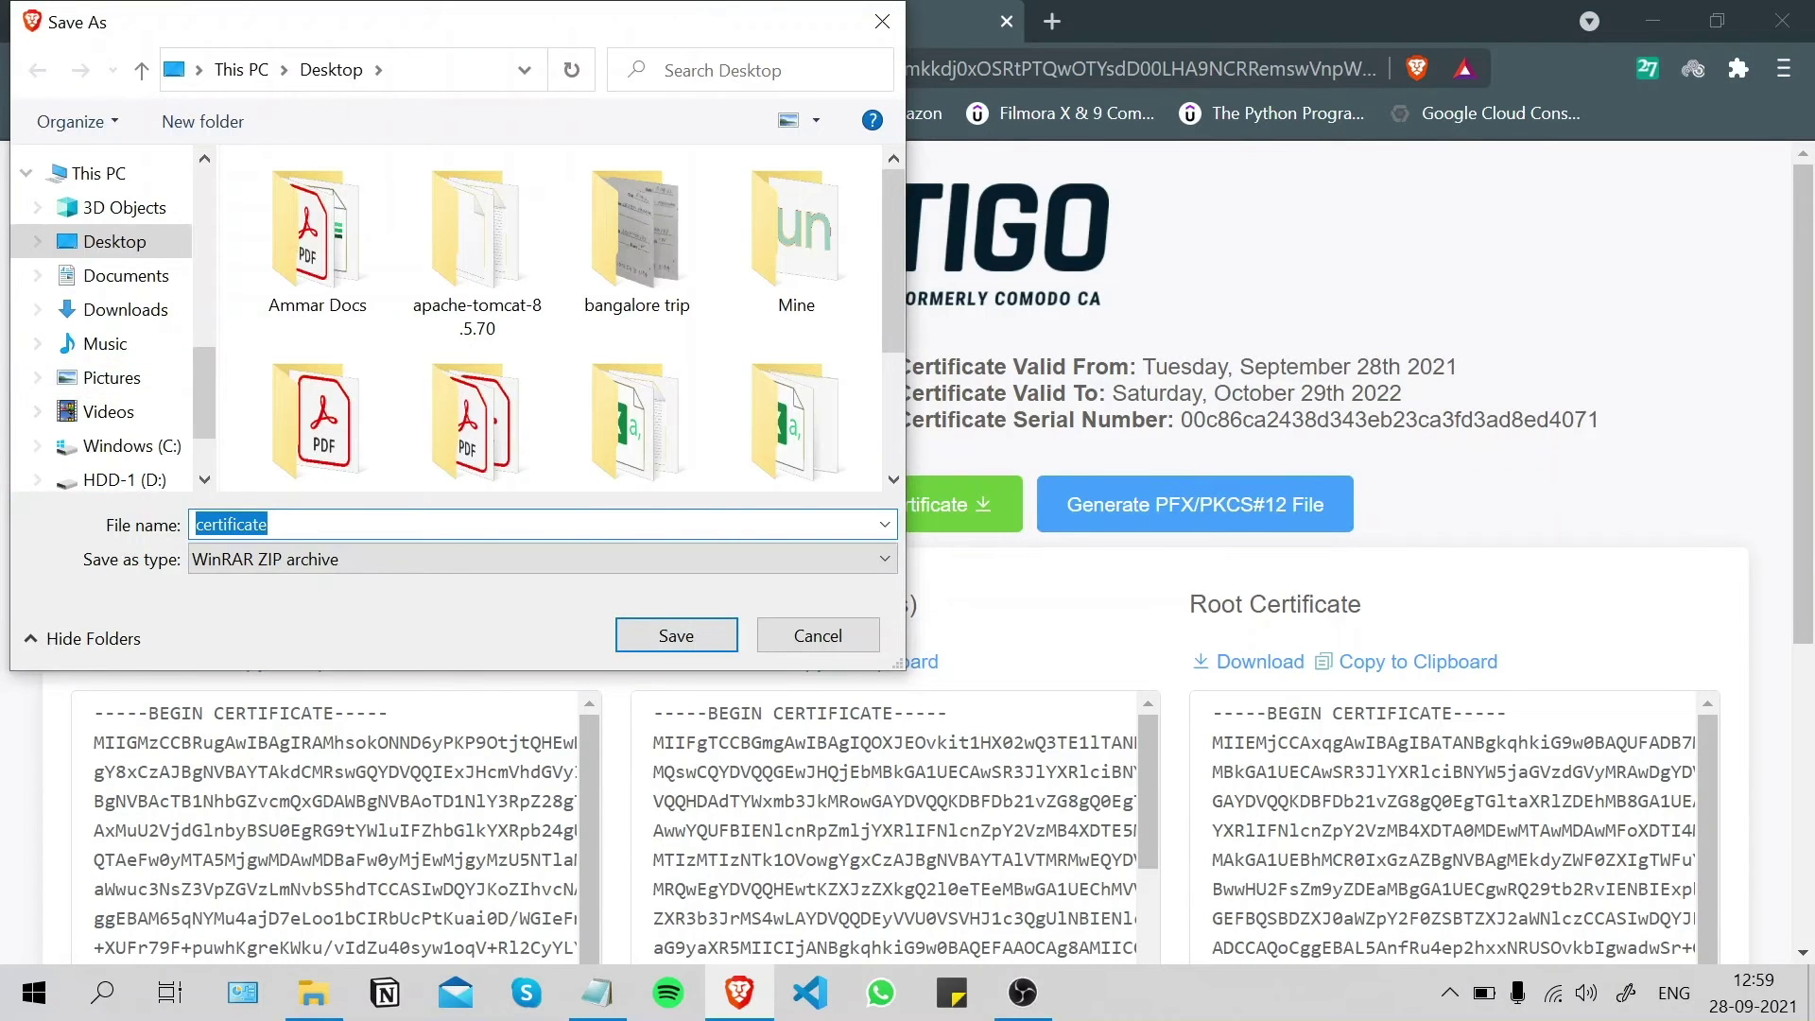
text(ssl)
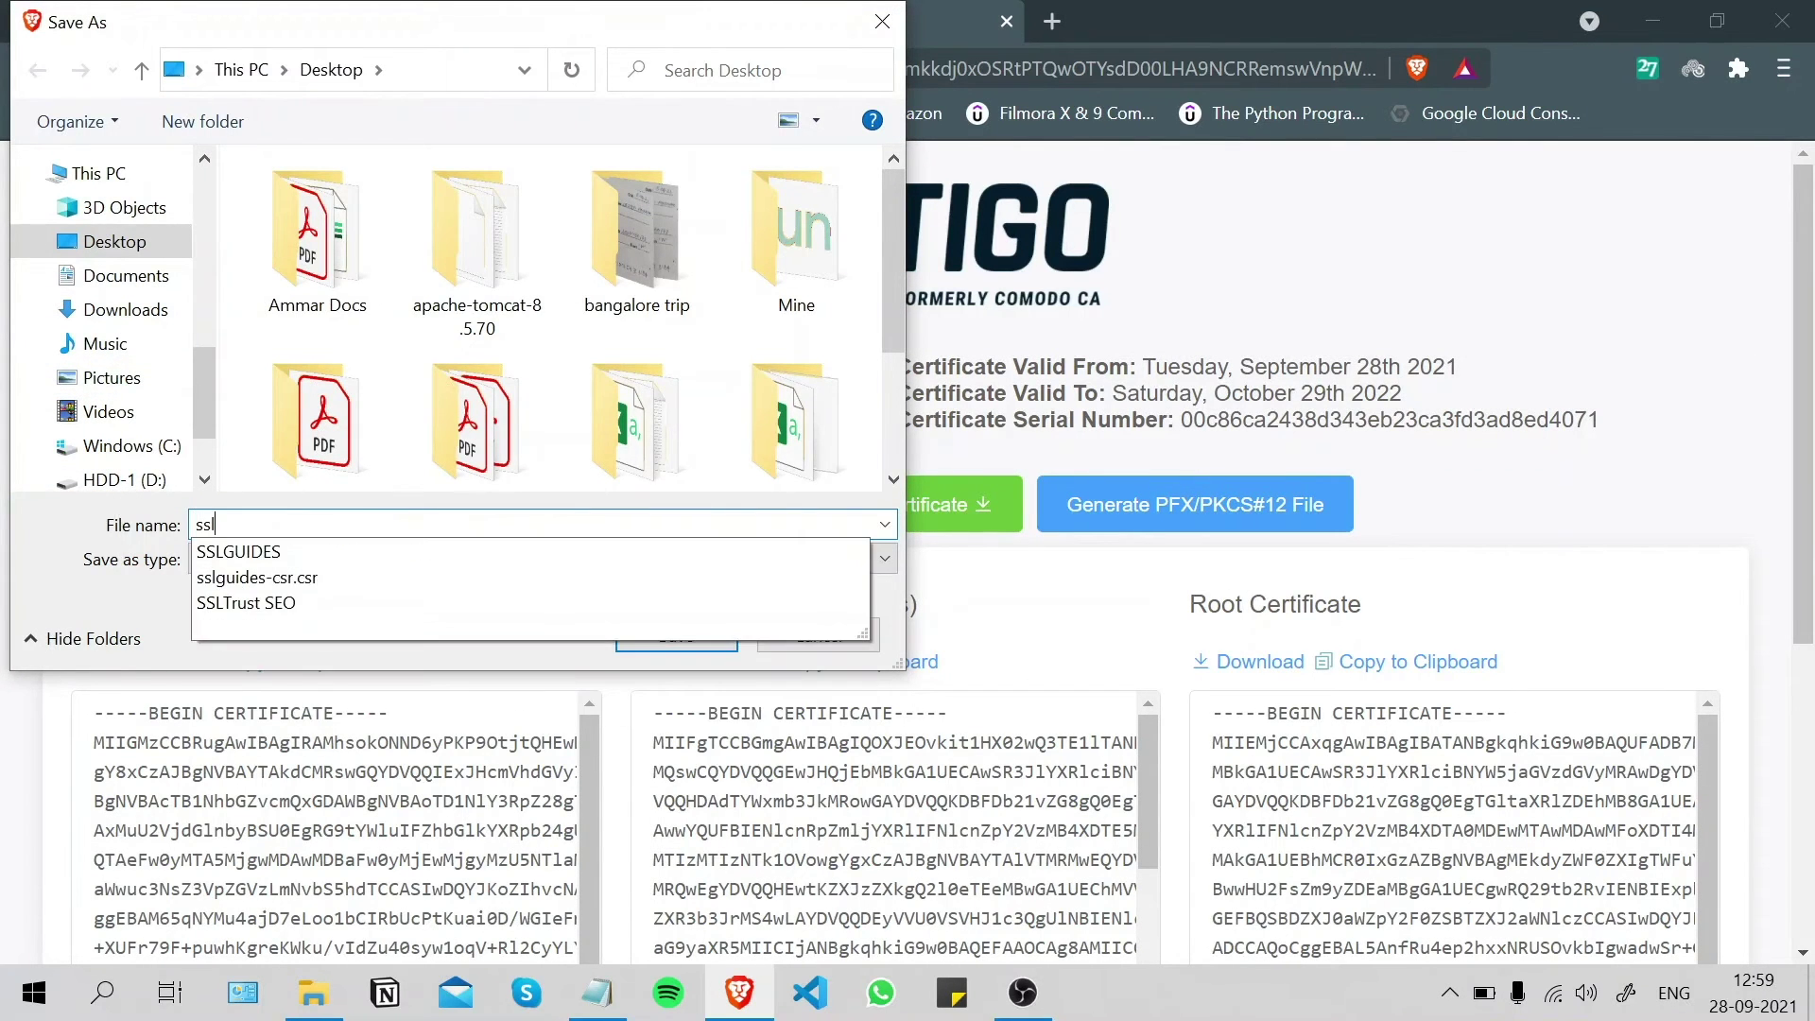
text(guides-cert)
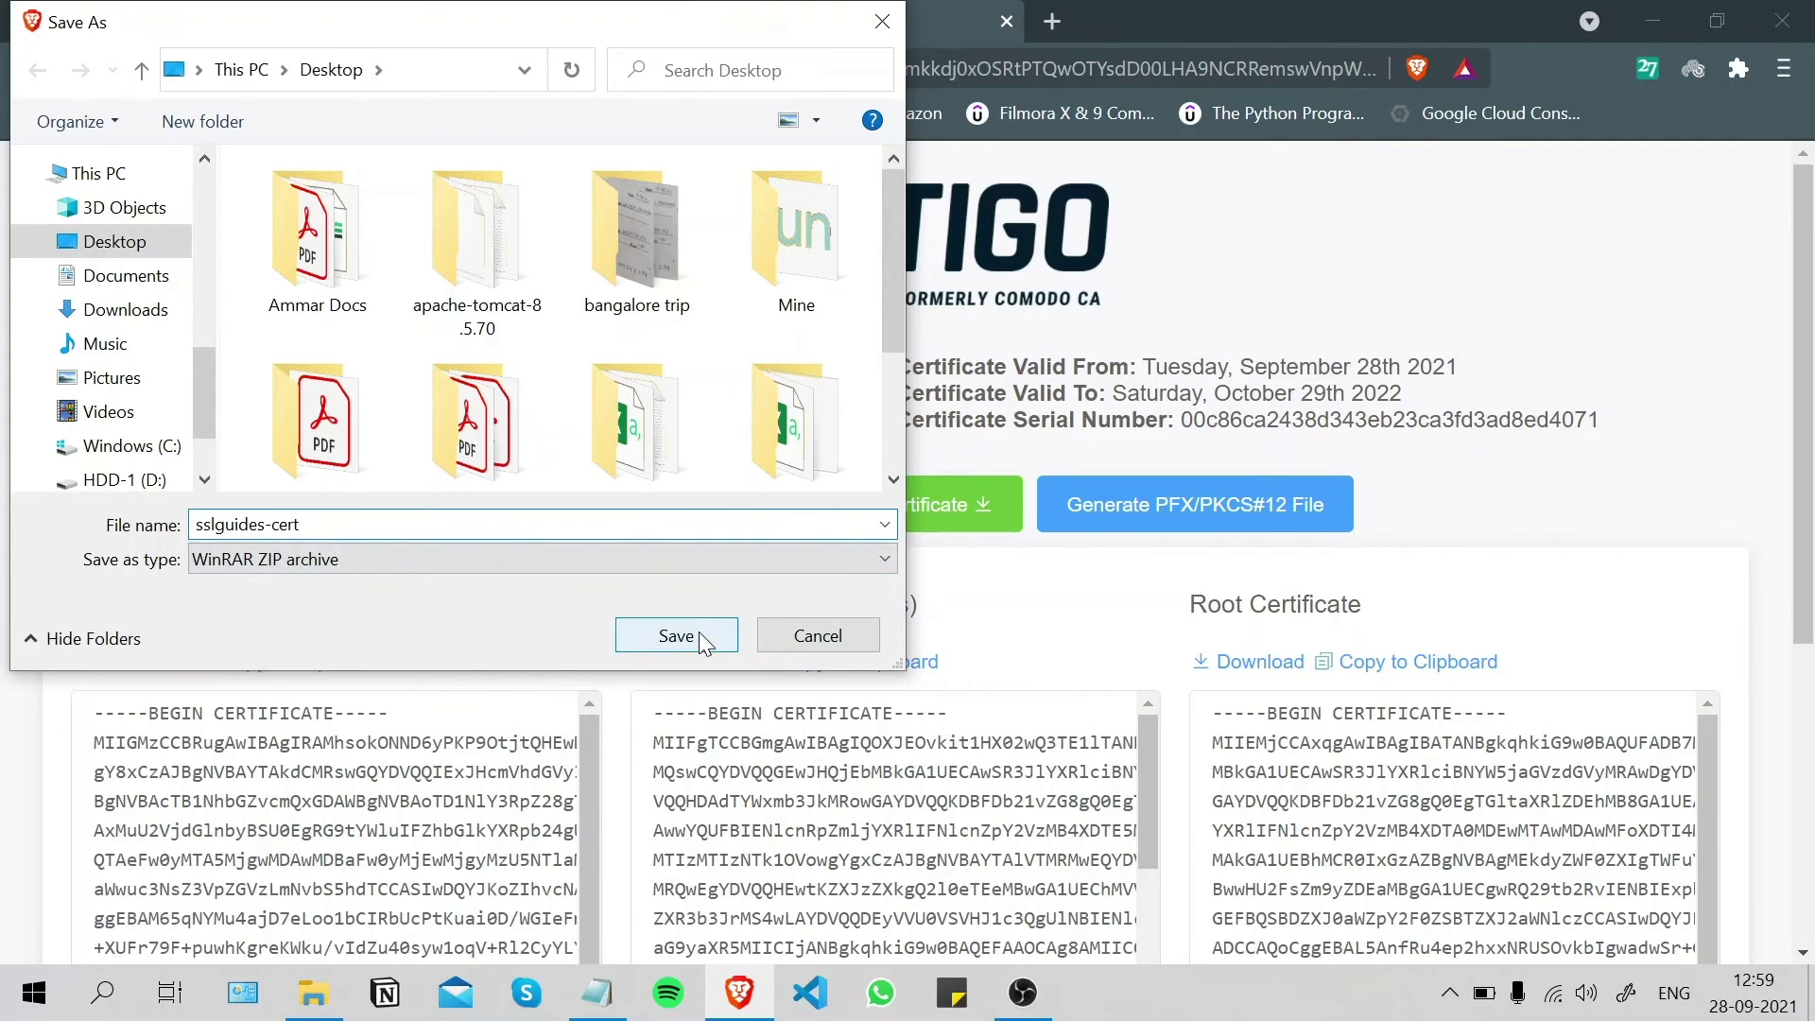
click(676, 635)
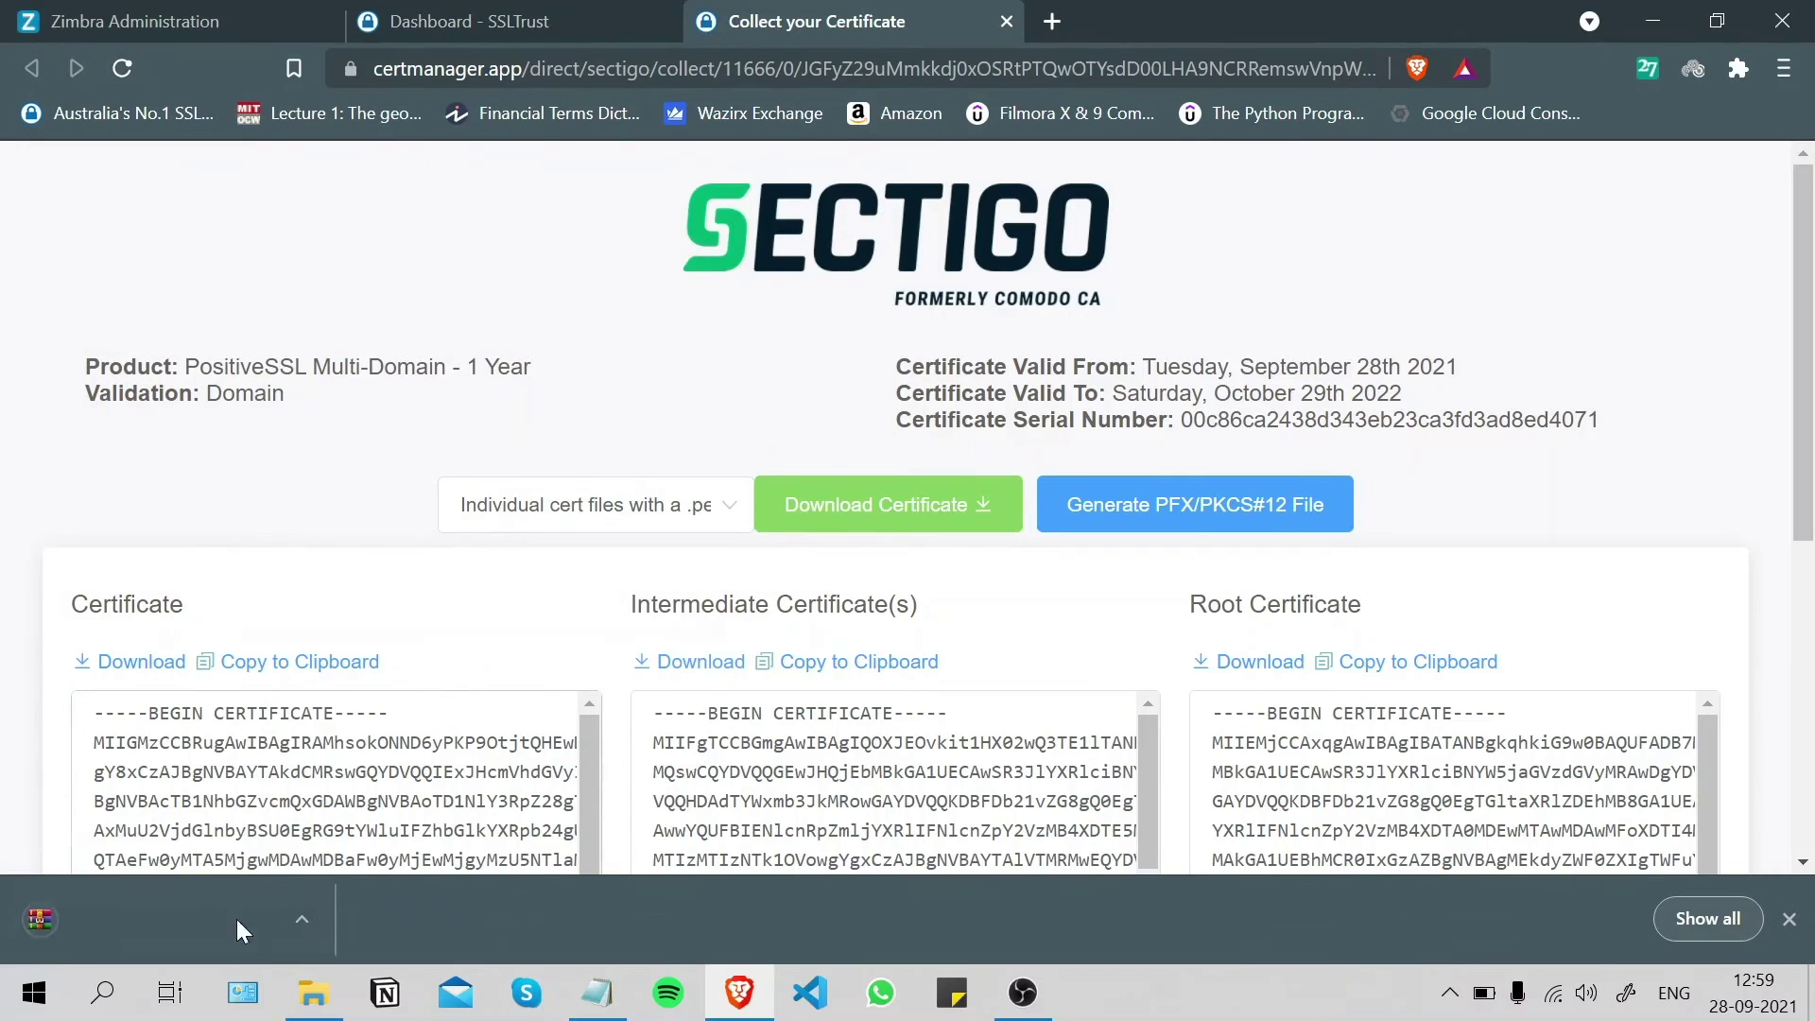
- Open sslguides-cert.zip in WinRAR and extract all four PEM files to the Desktop
click(1653, 21)
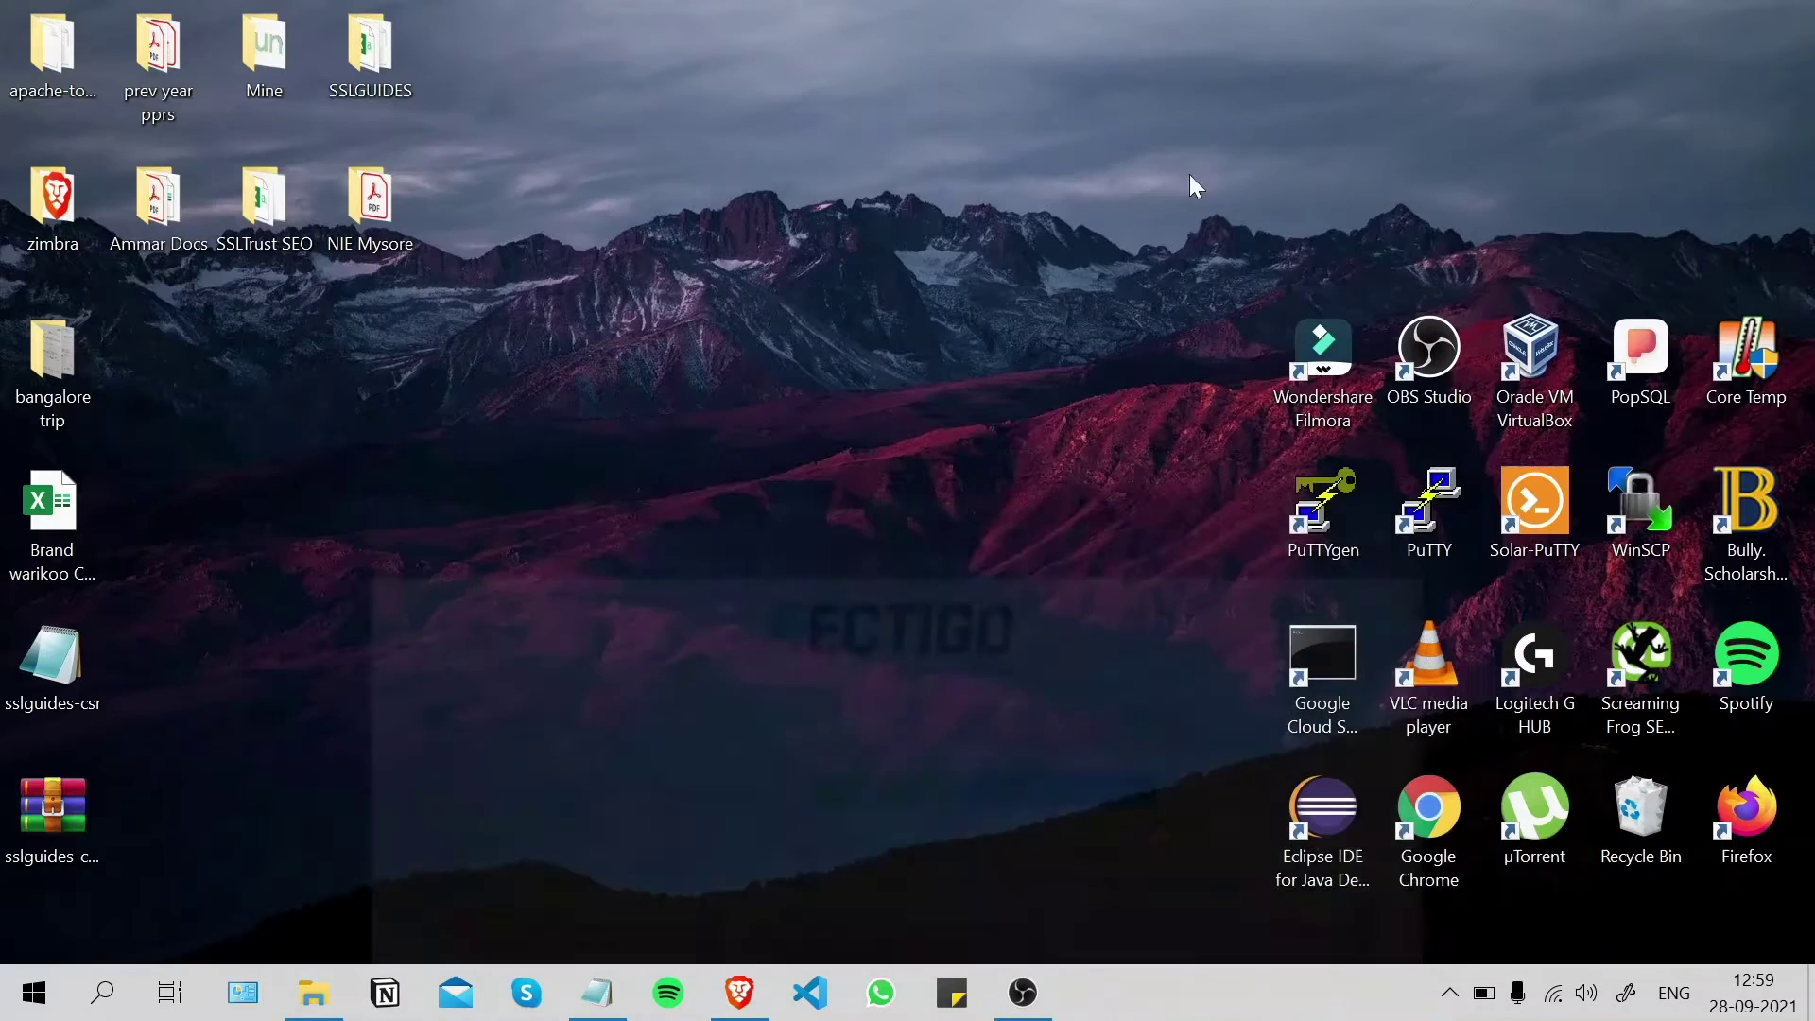
double_click(52, 811)
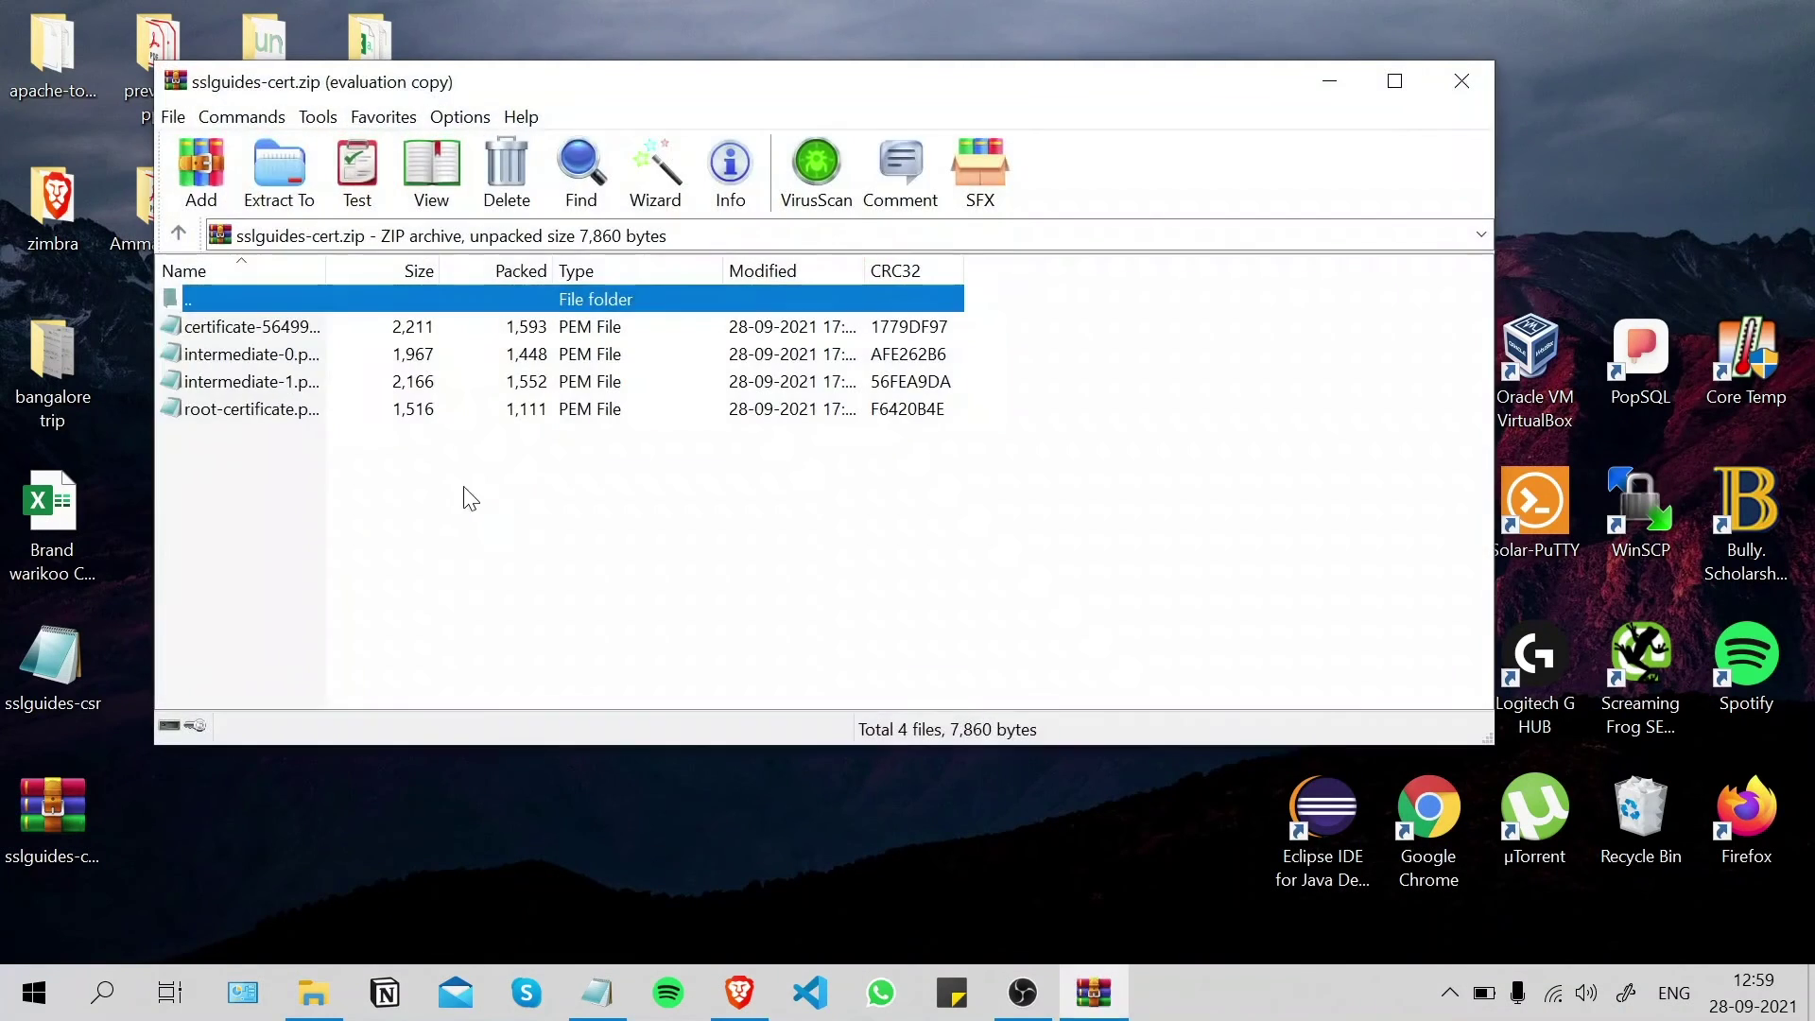
drag(372, 522, 273, 326)
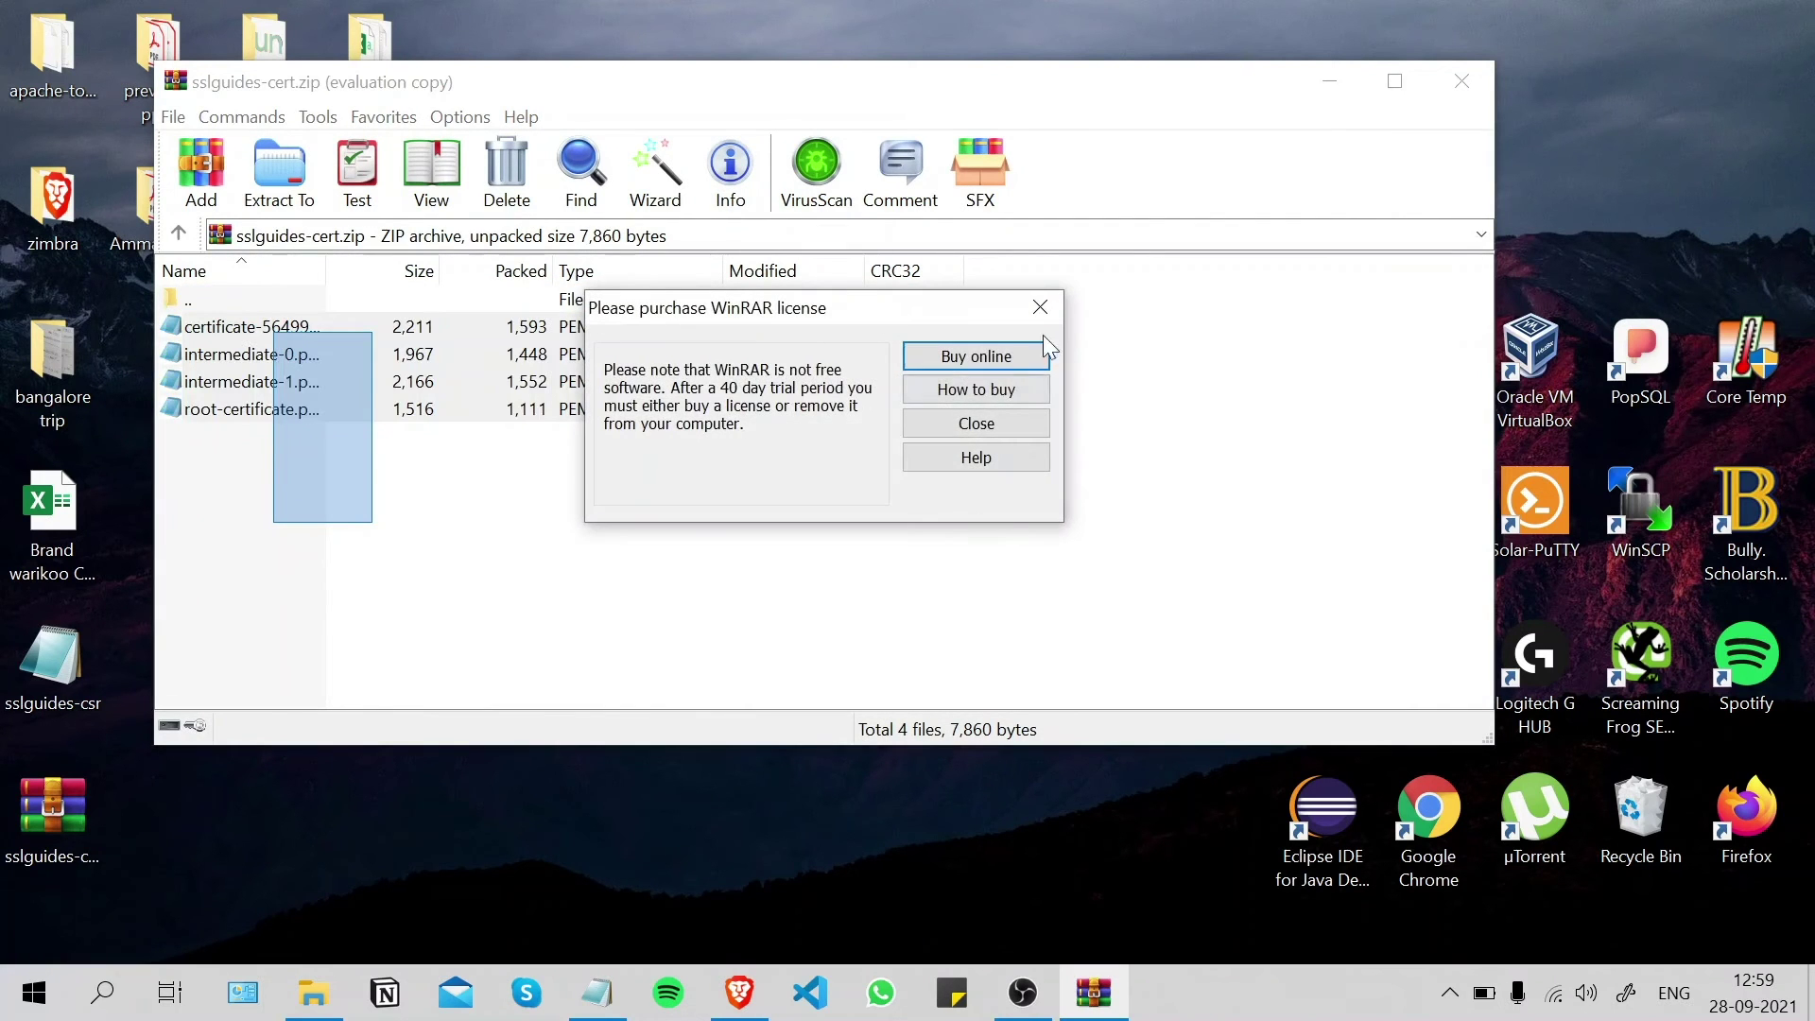
click(1040, 307)
click(282, 184)
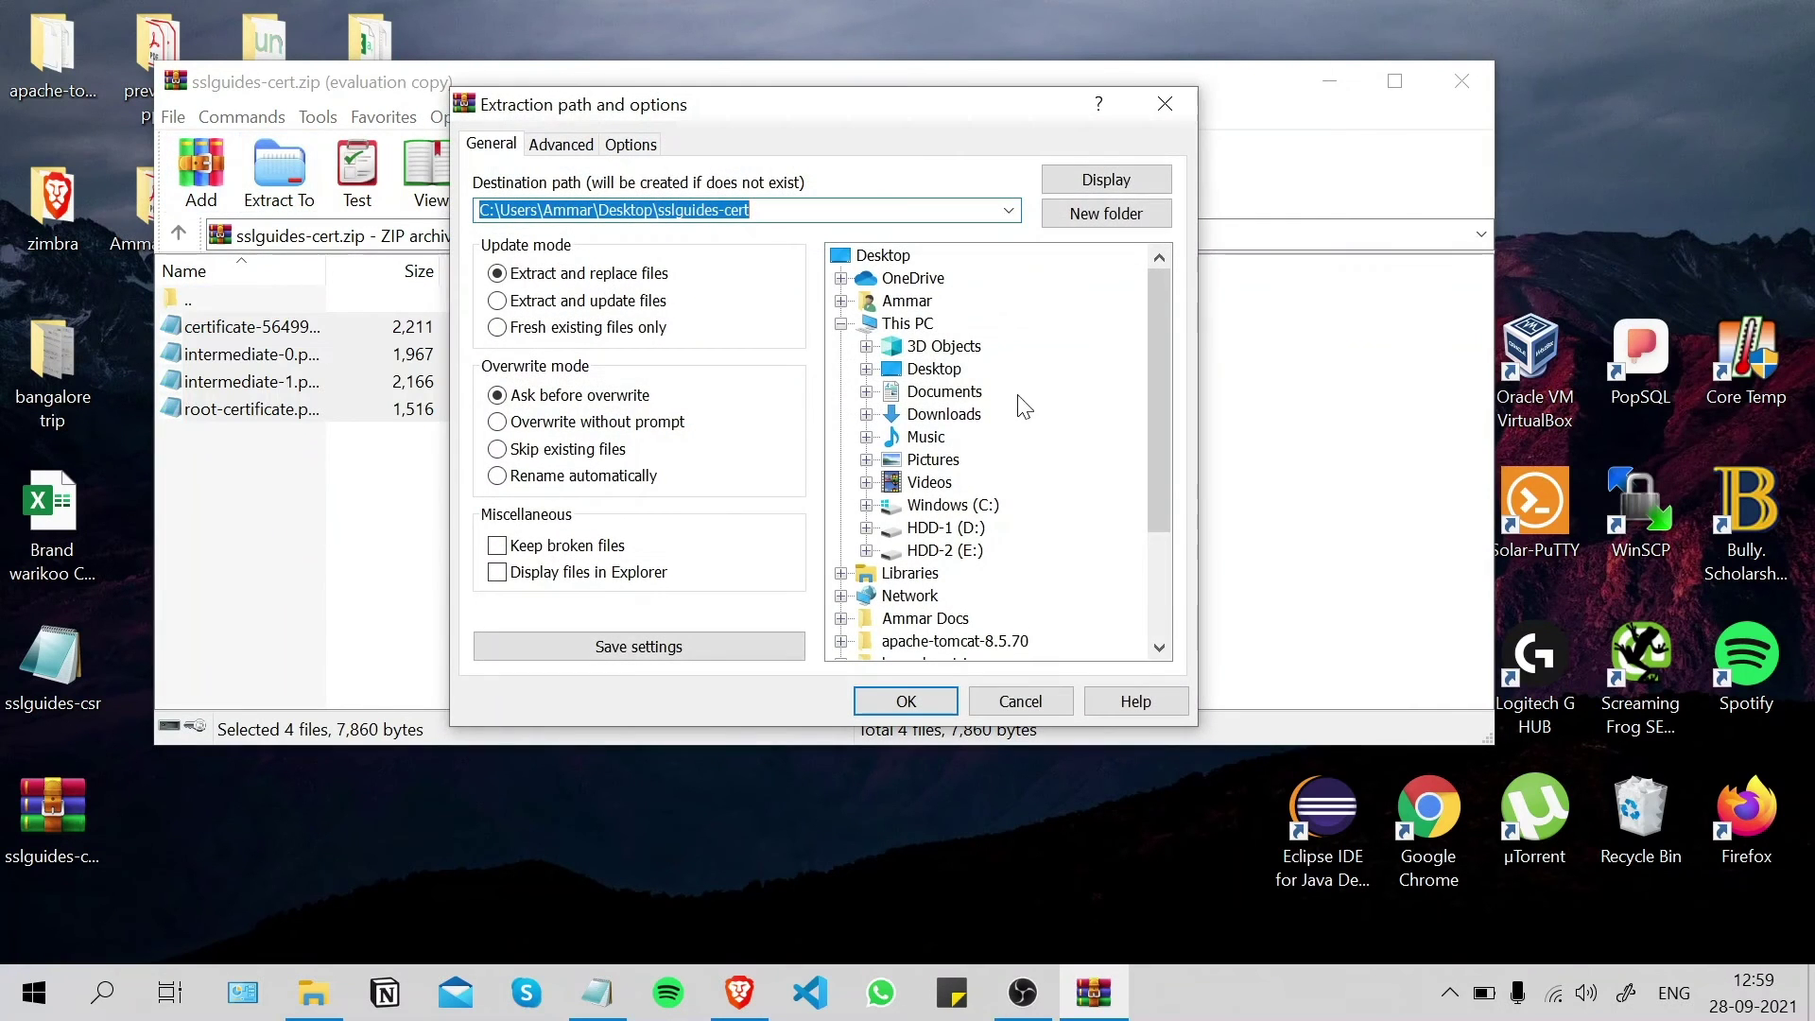
click(956, 371)
click(912, 701)
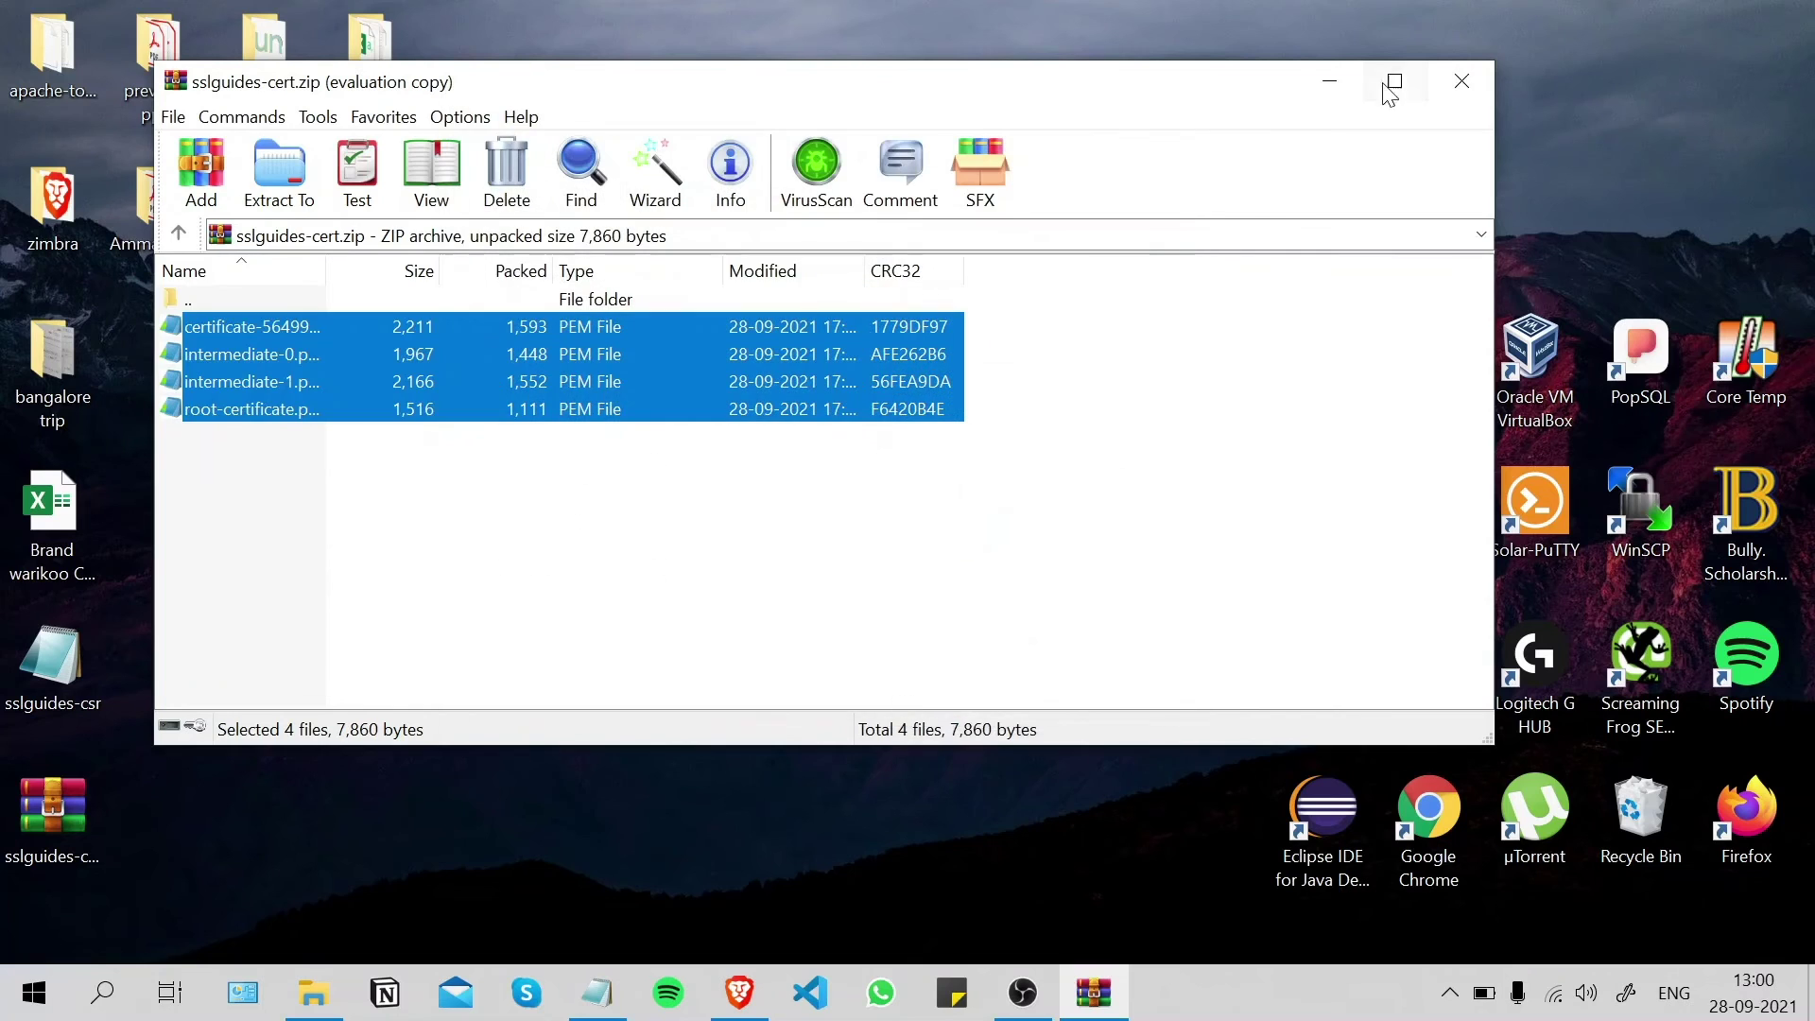
click(1461, 82)
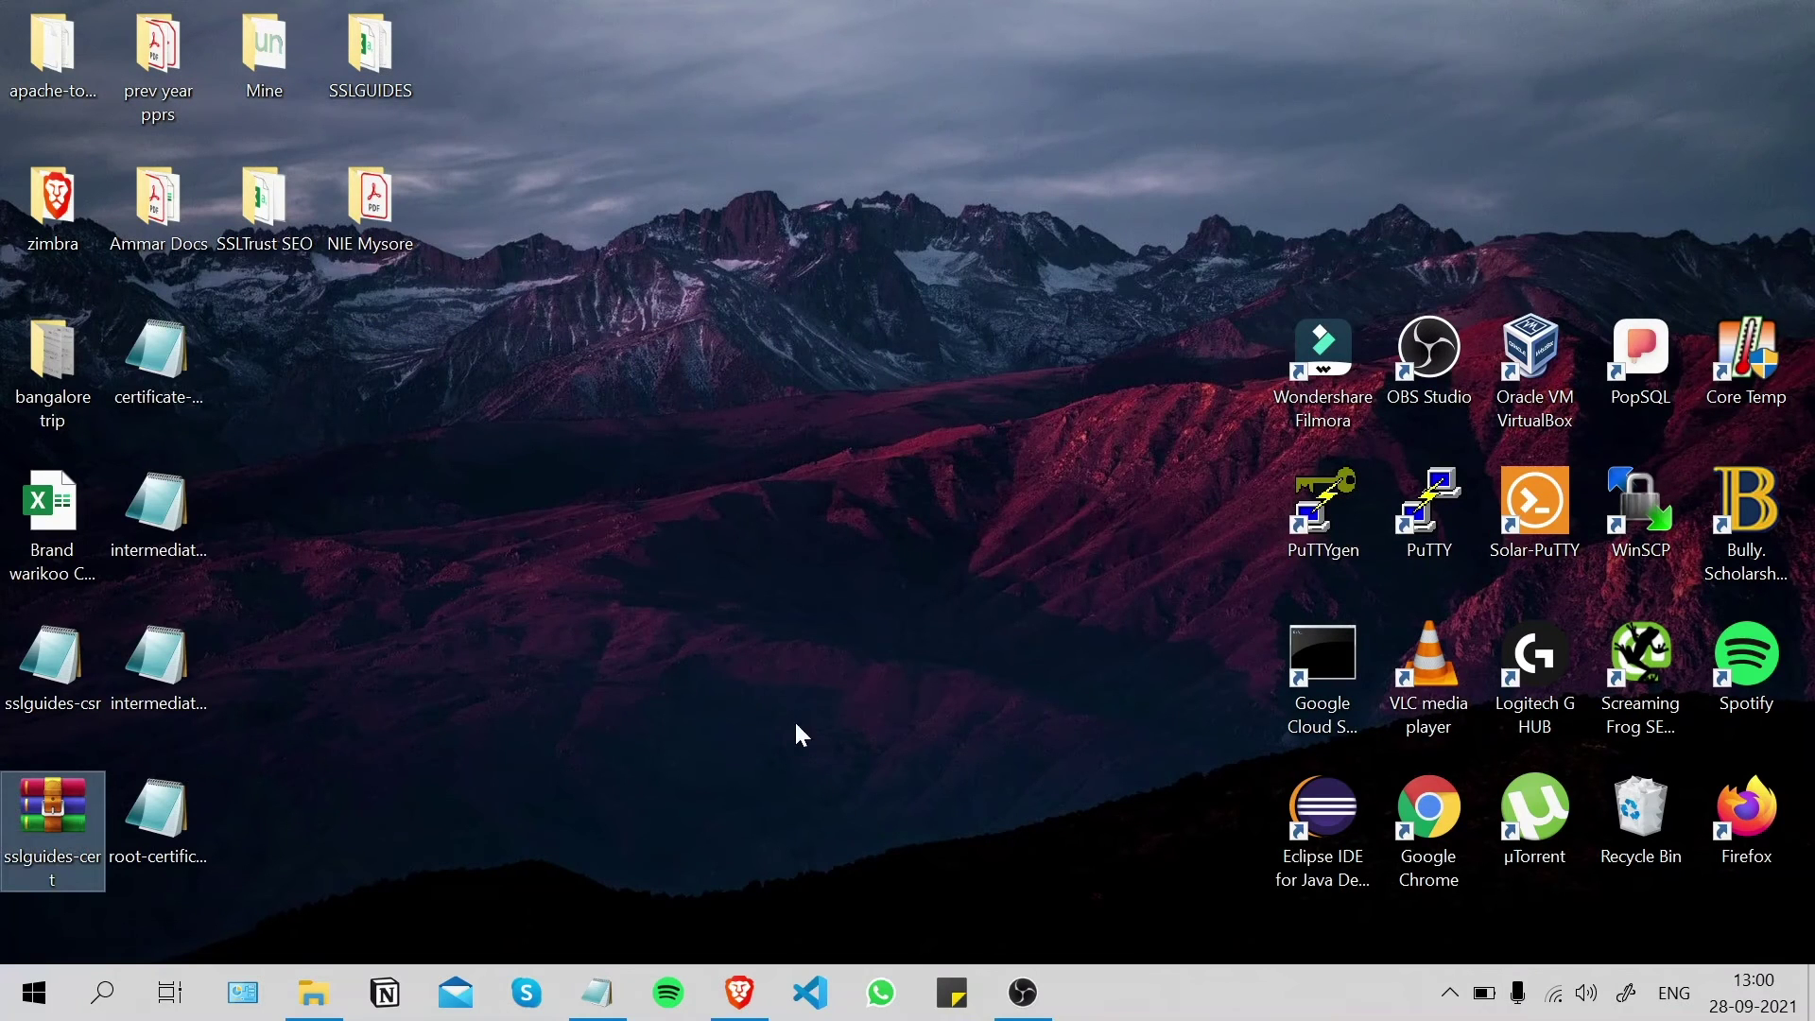
- Start the Install Certificate wizard under Configure > Certificates for server mail.sslguides.com.au
click(720, 979)
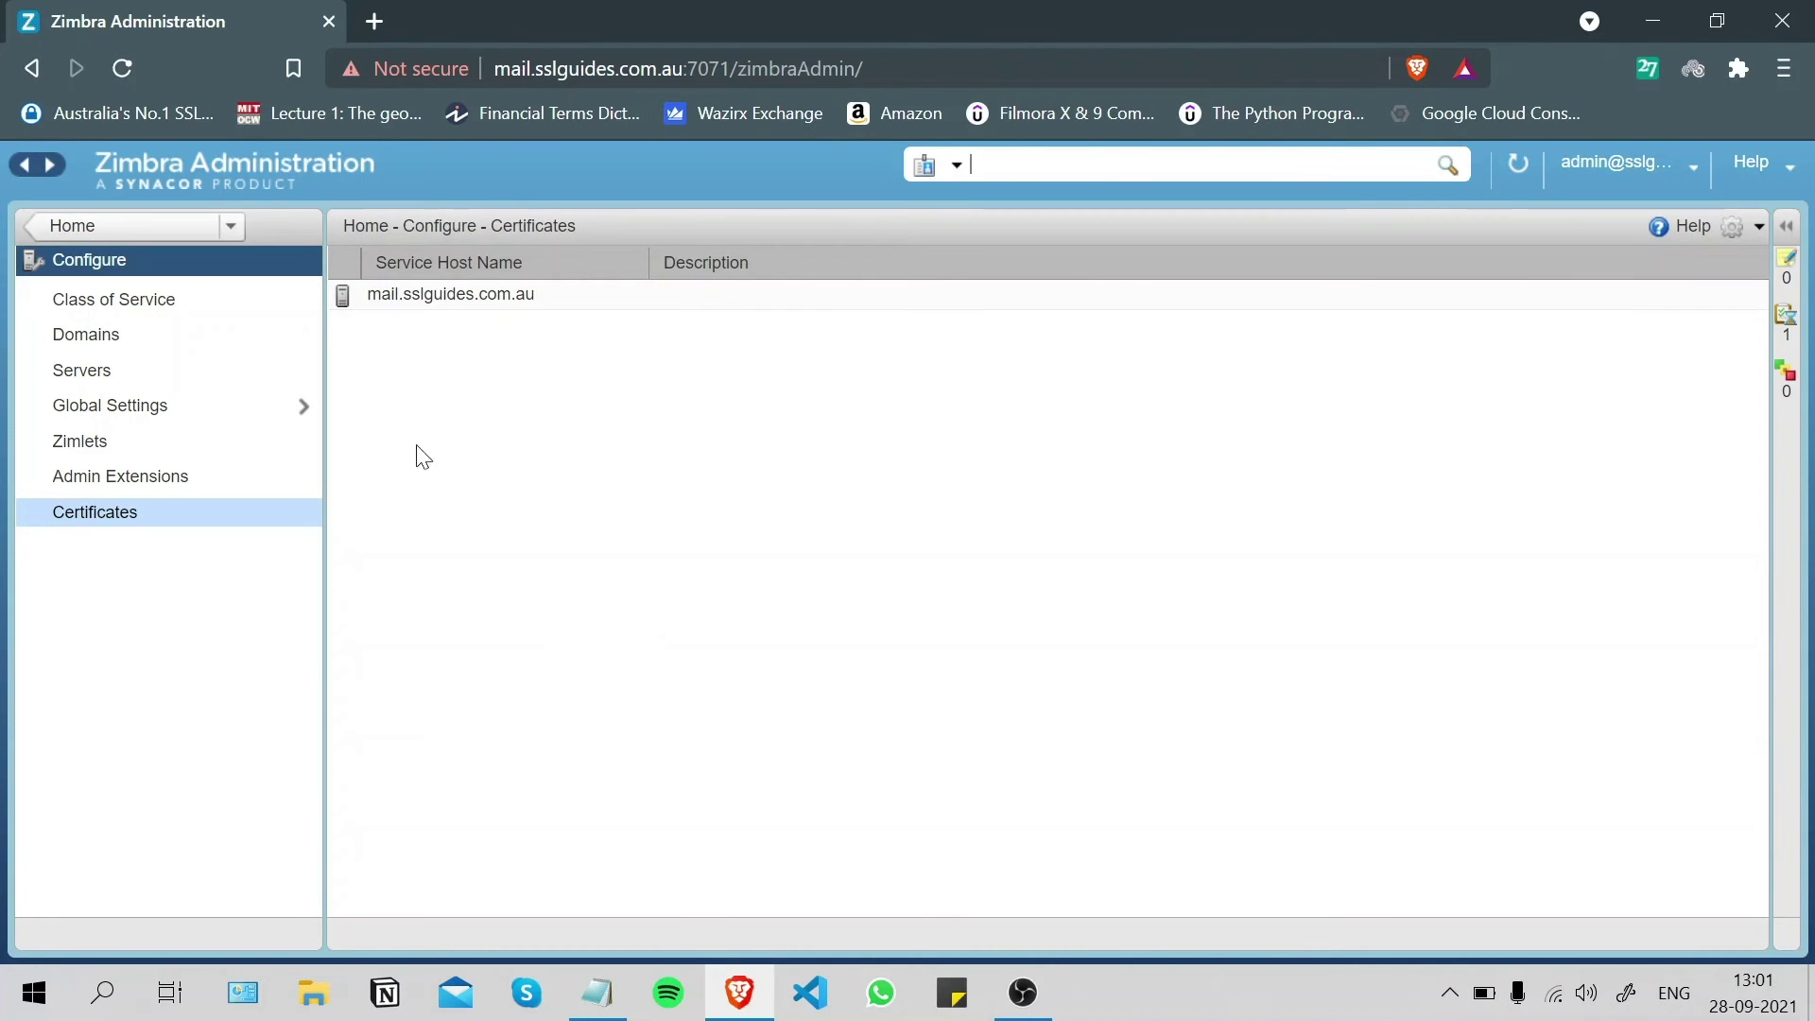
click(80, 223)
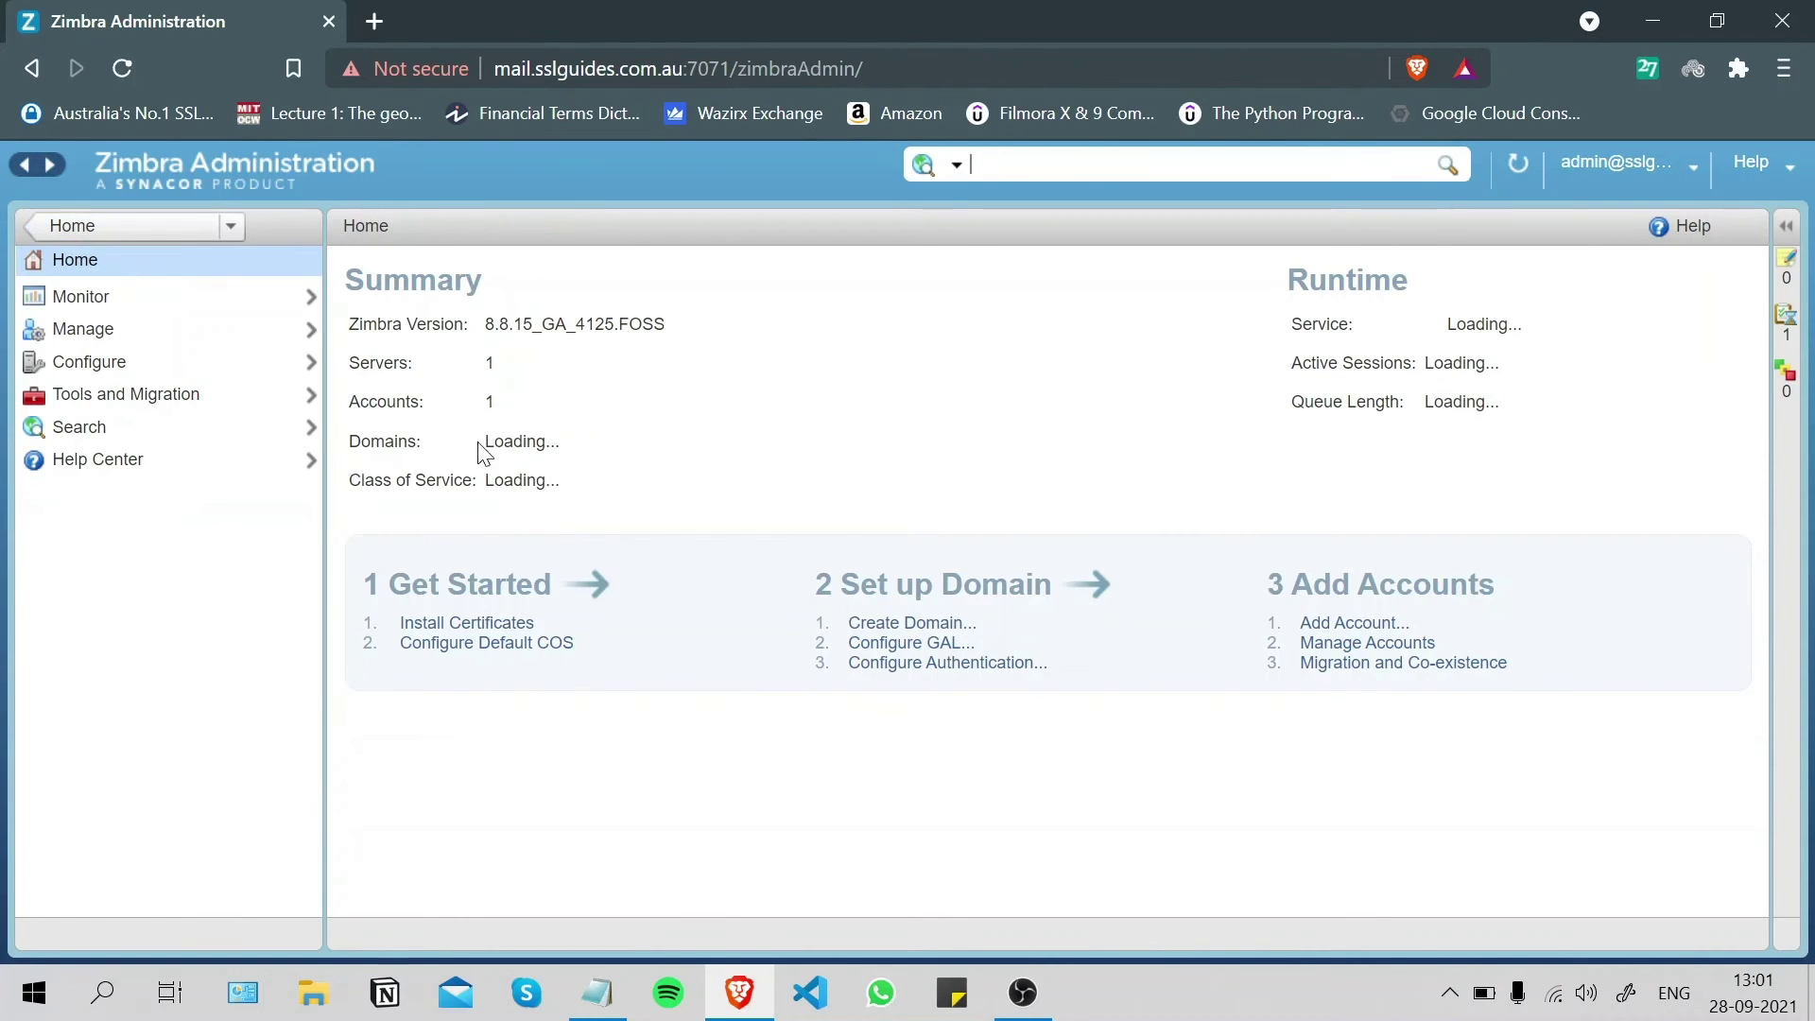
click(104, 362)
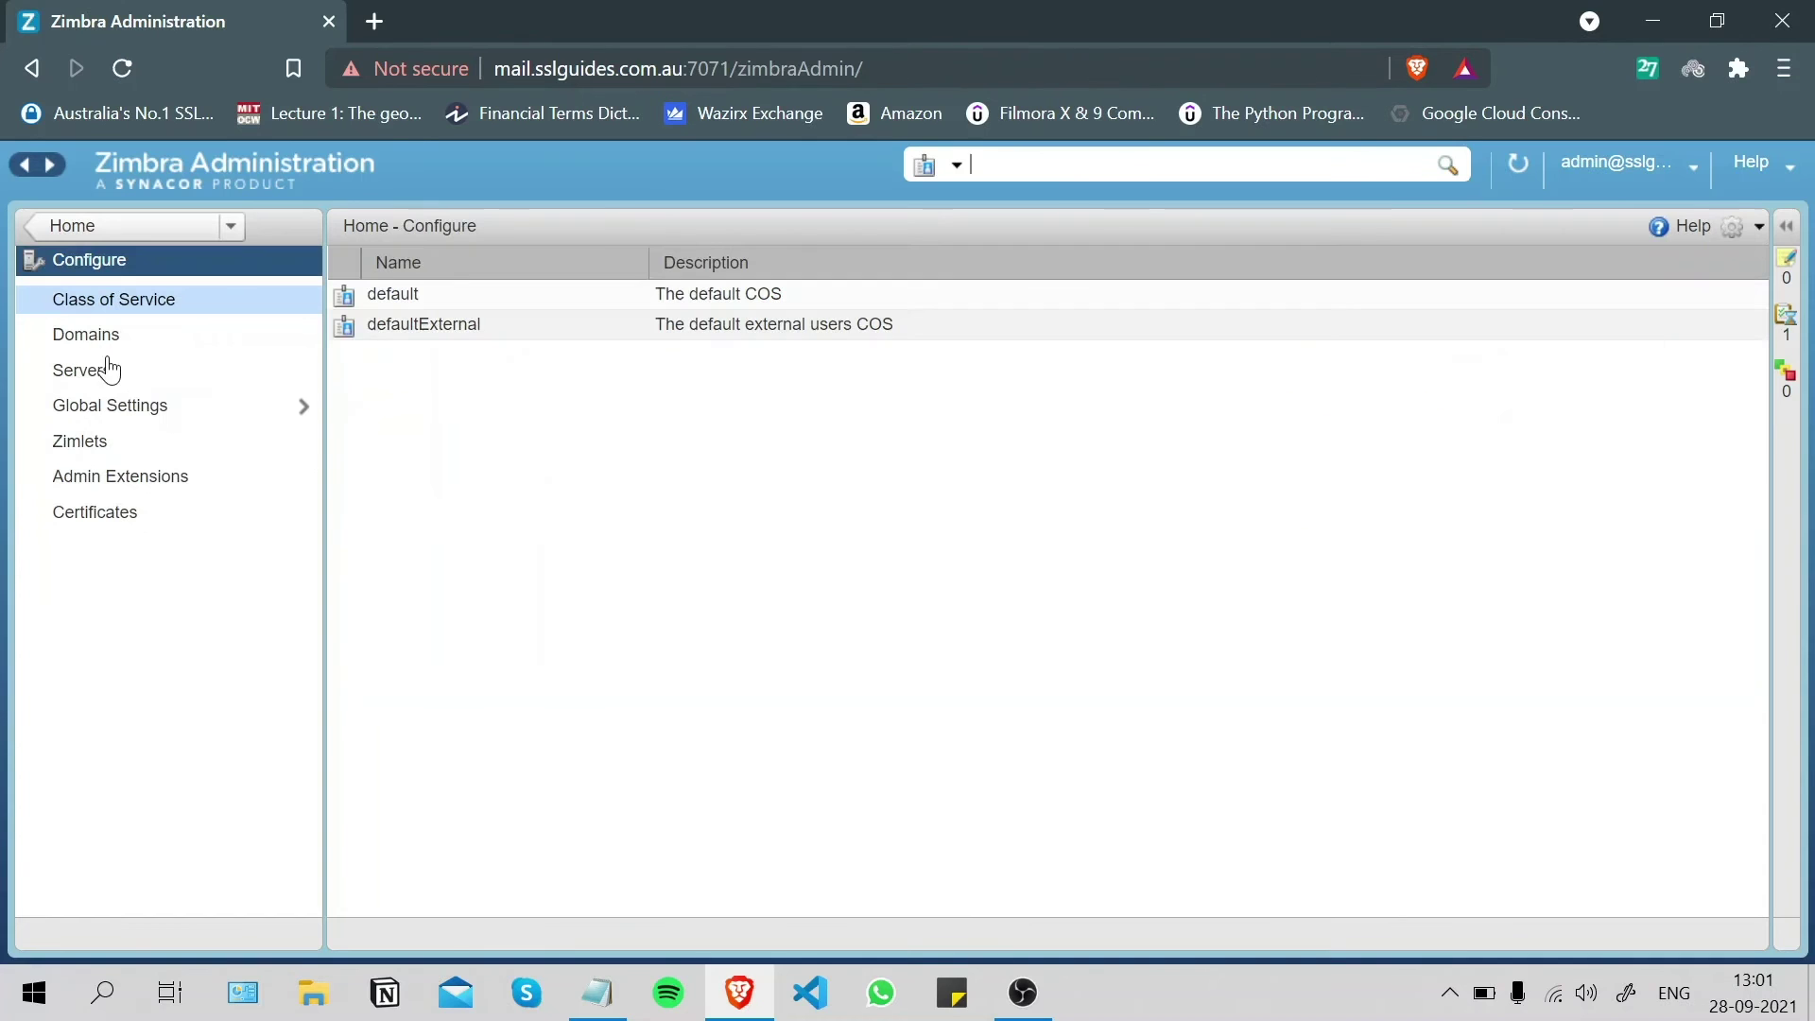
click(112, 525)
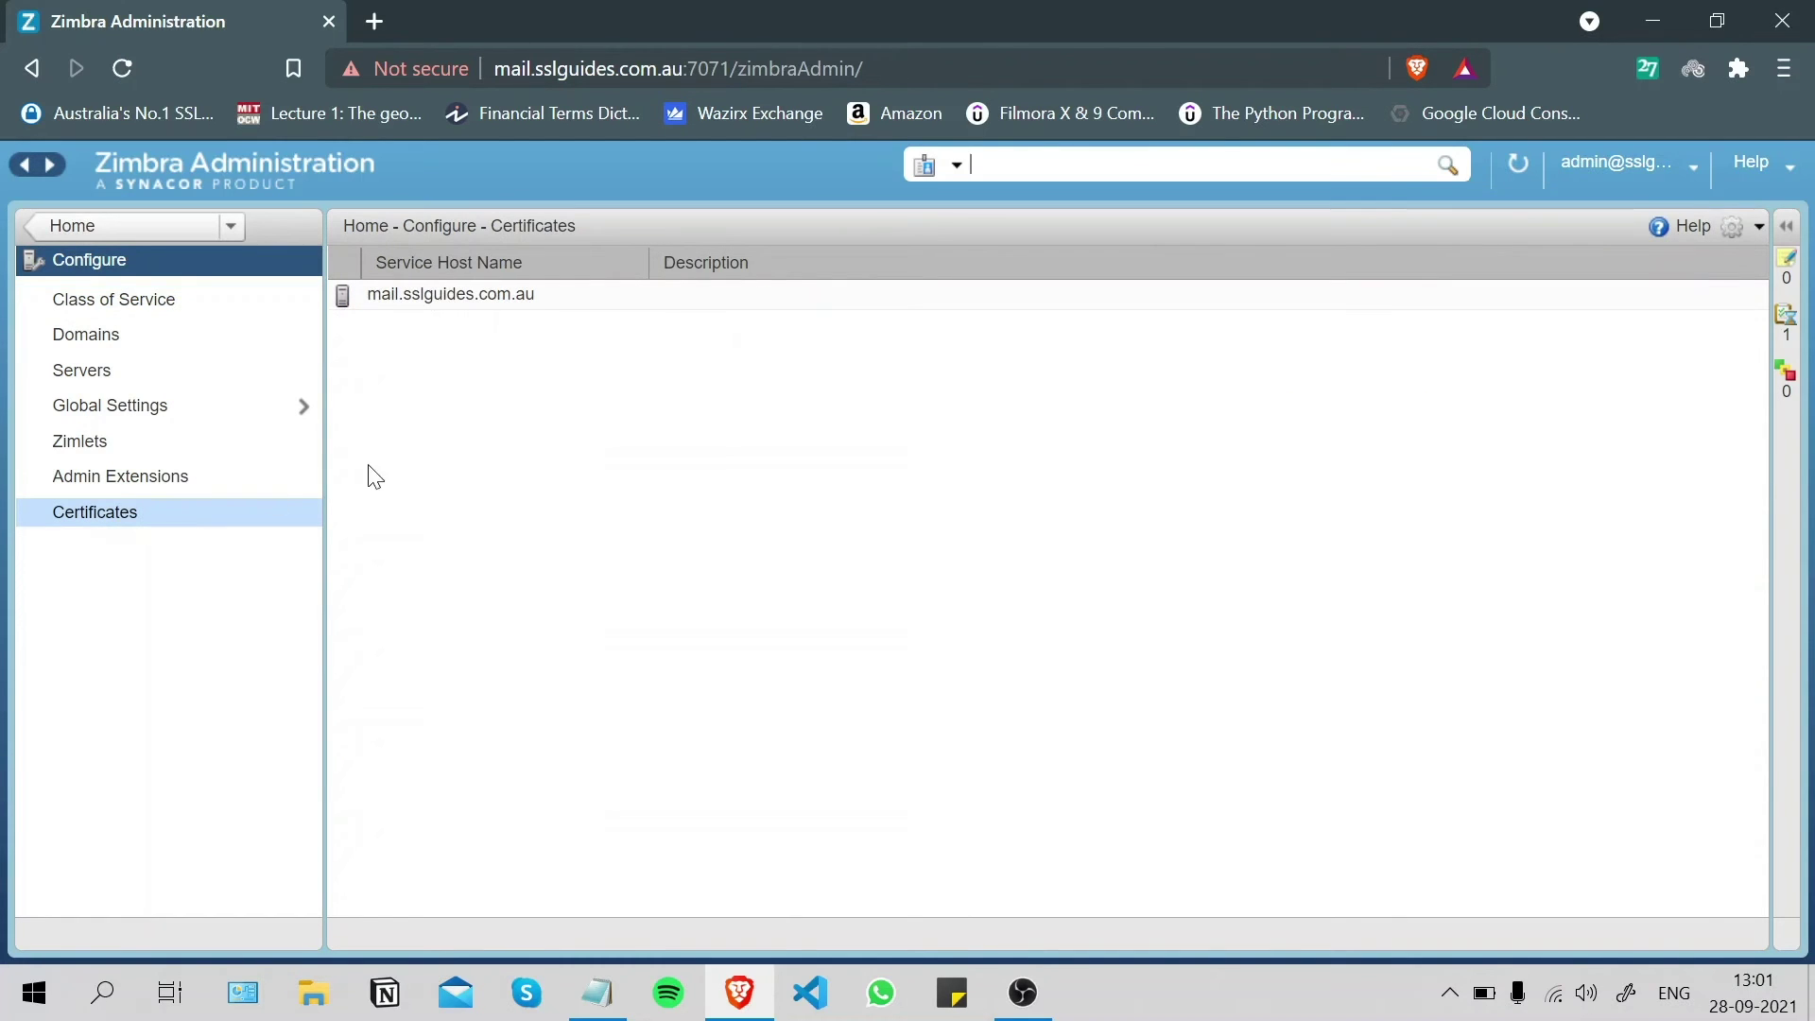
click(1738, 231)
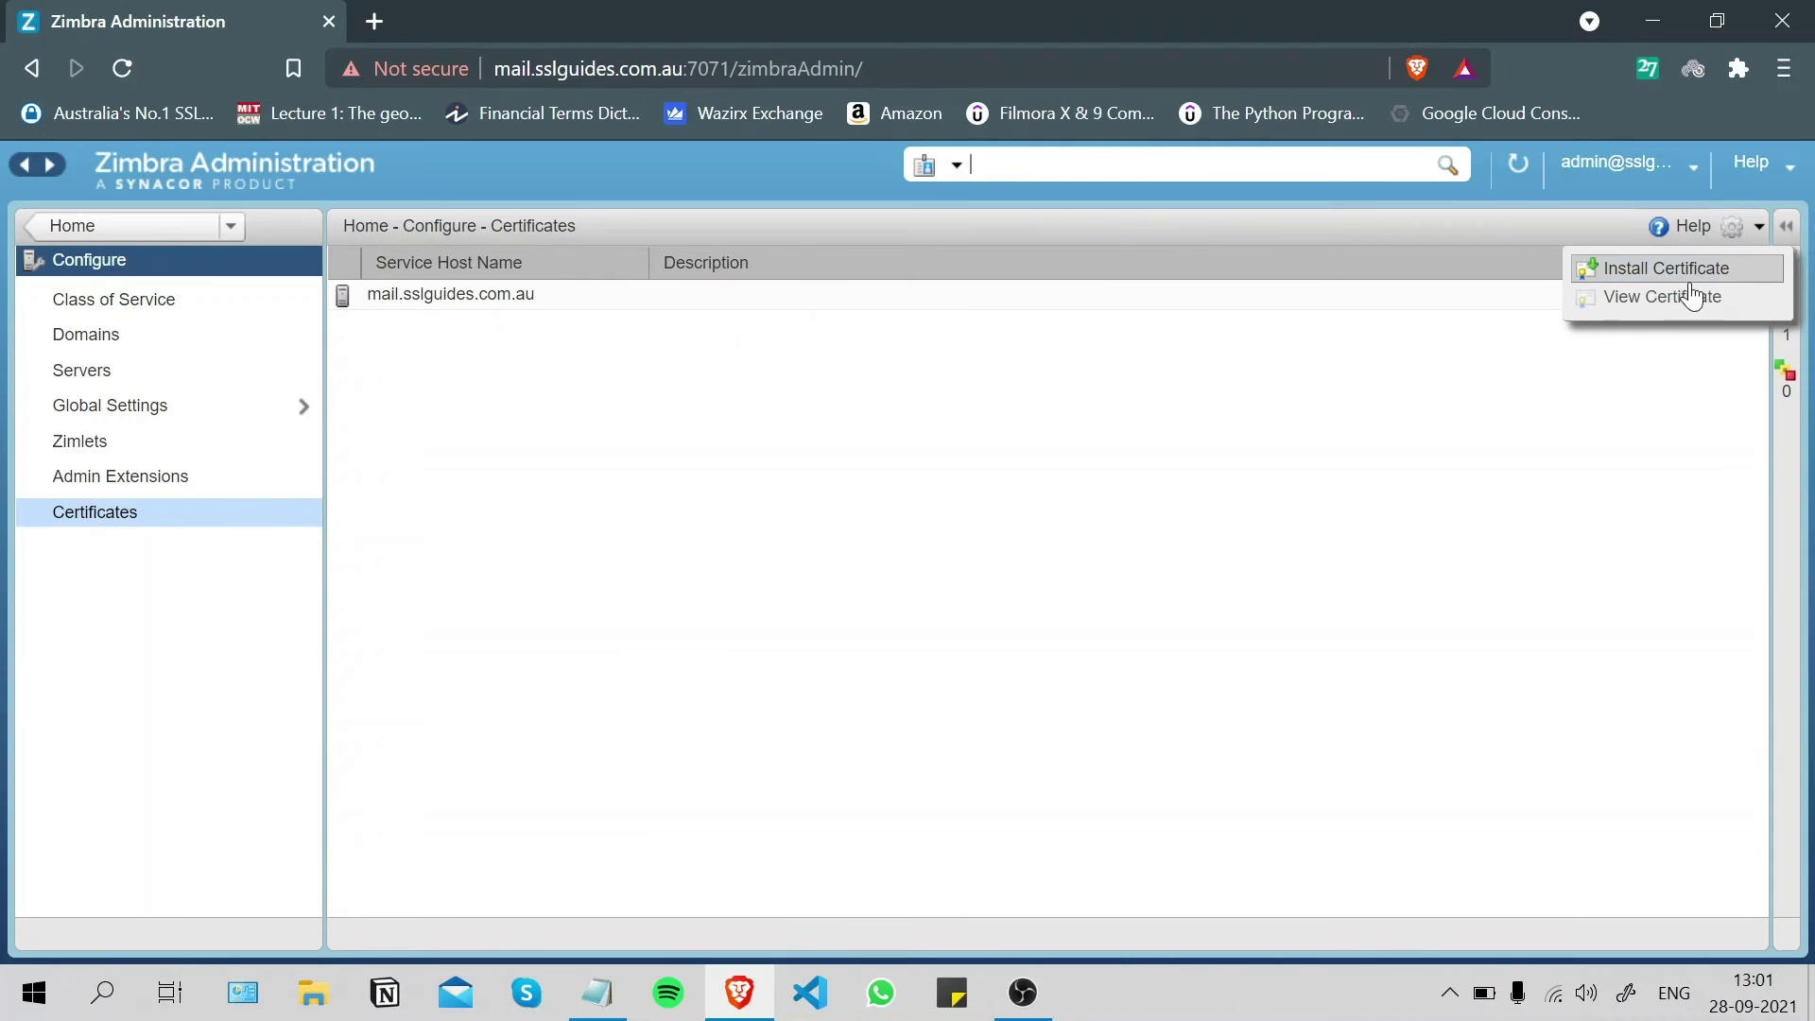
click(1697, 273)
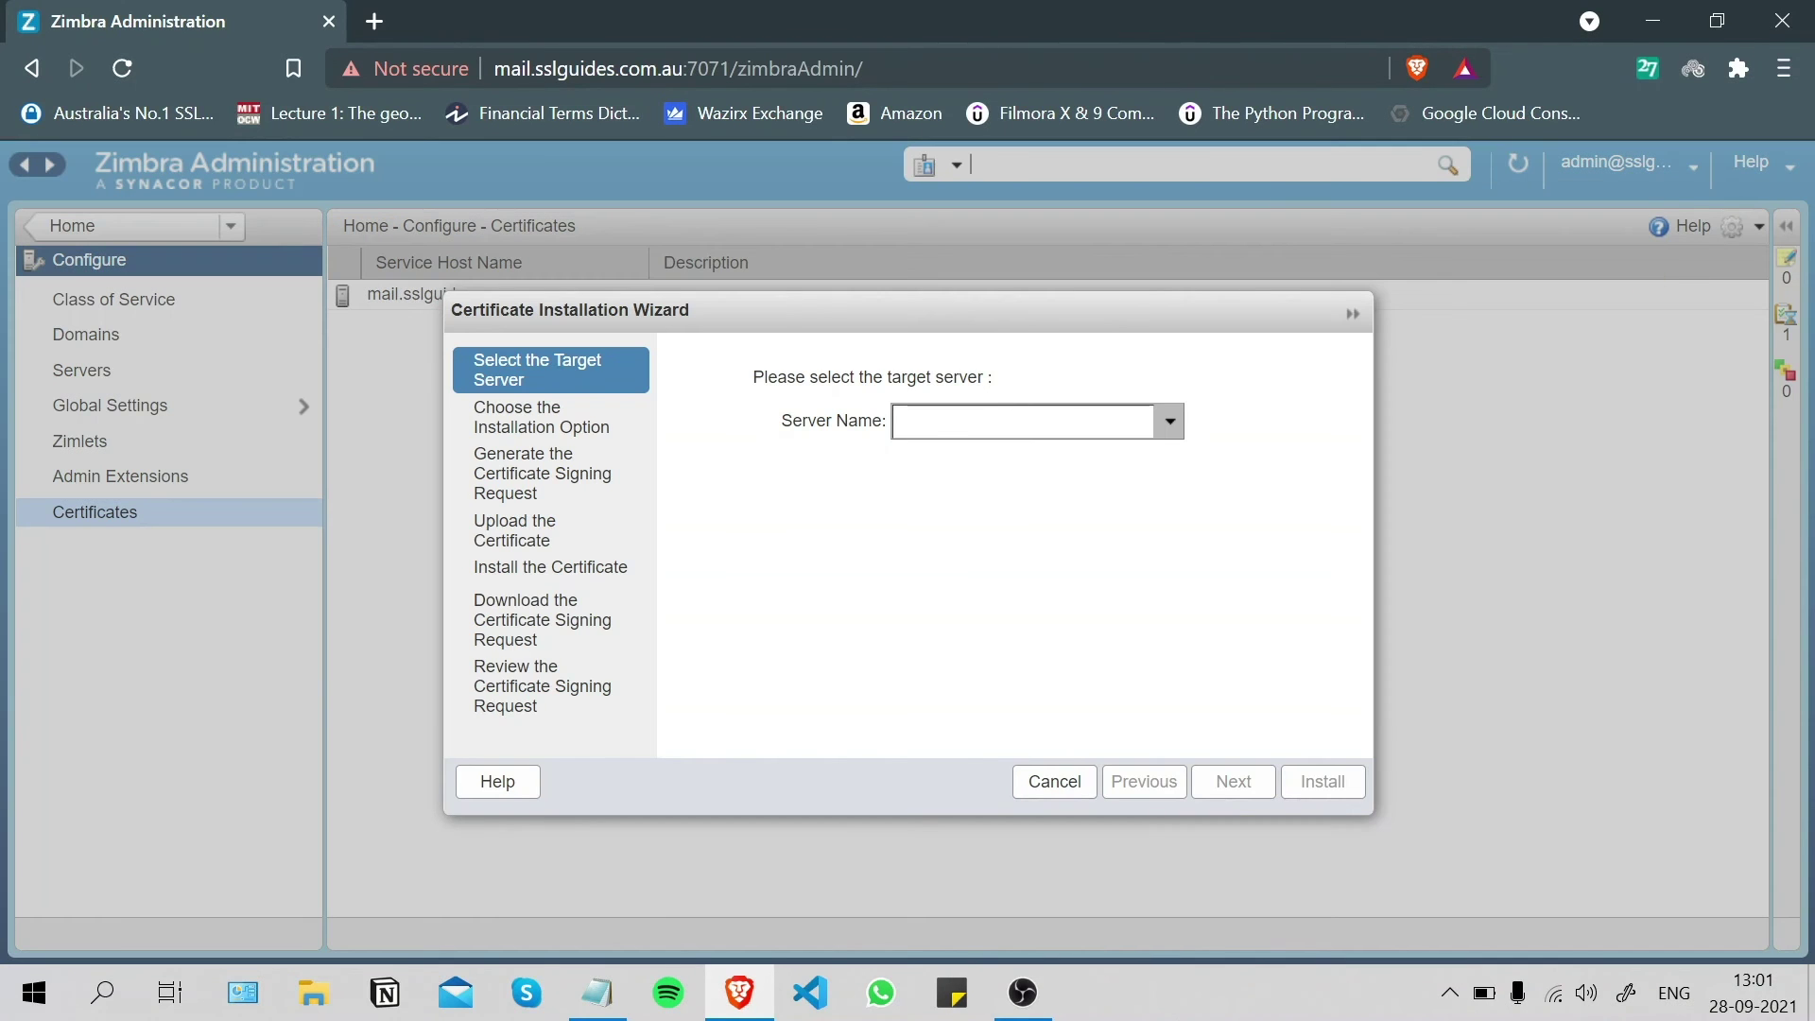
click(1078, 420)
click(1040, 479)
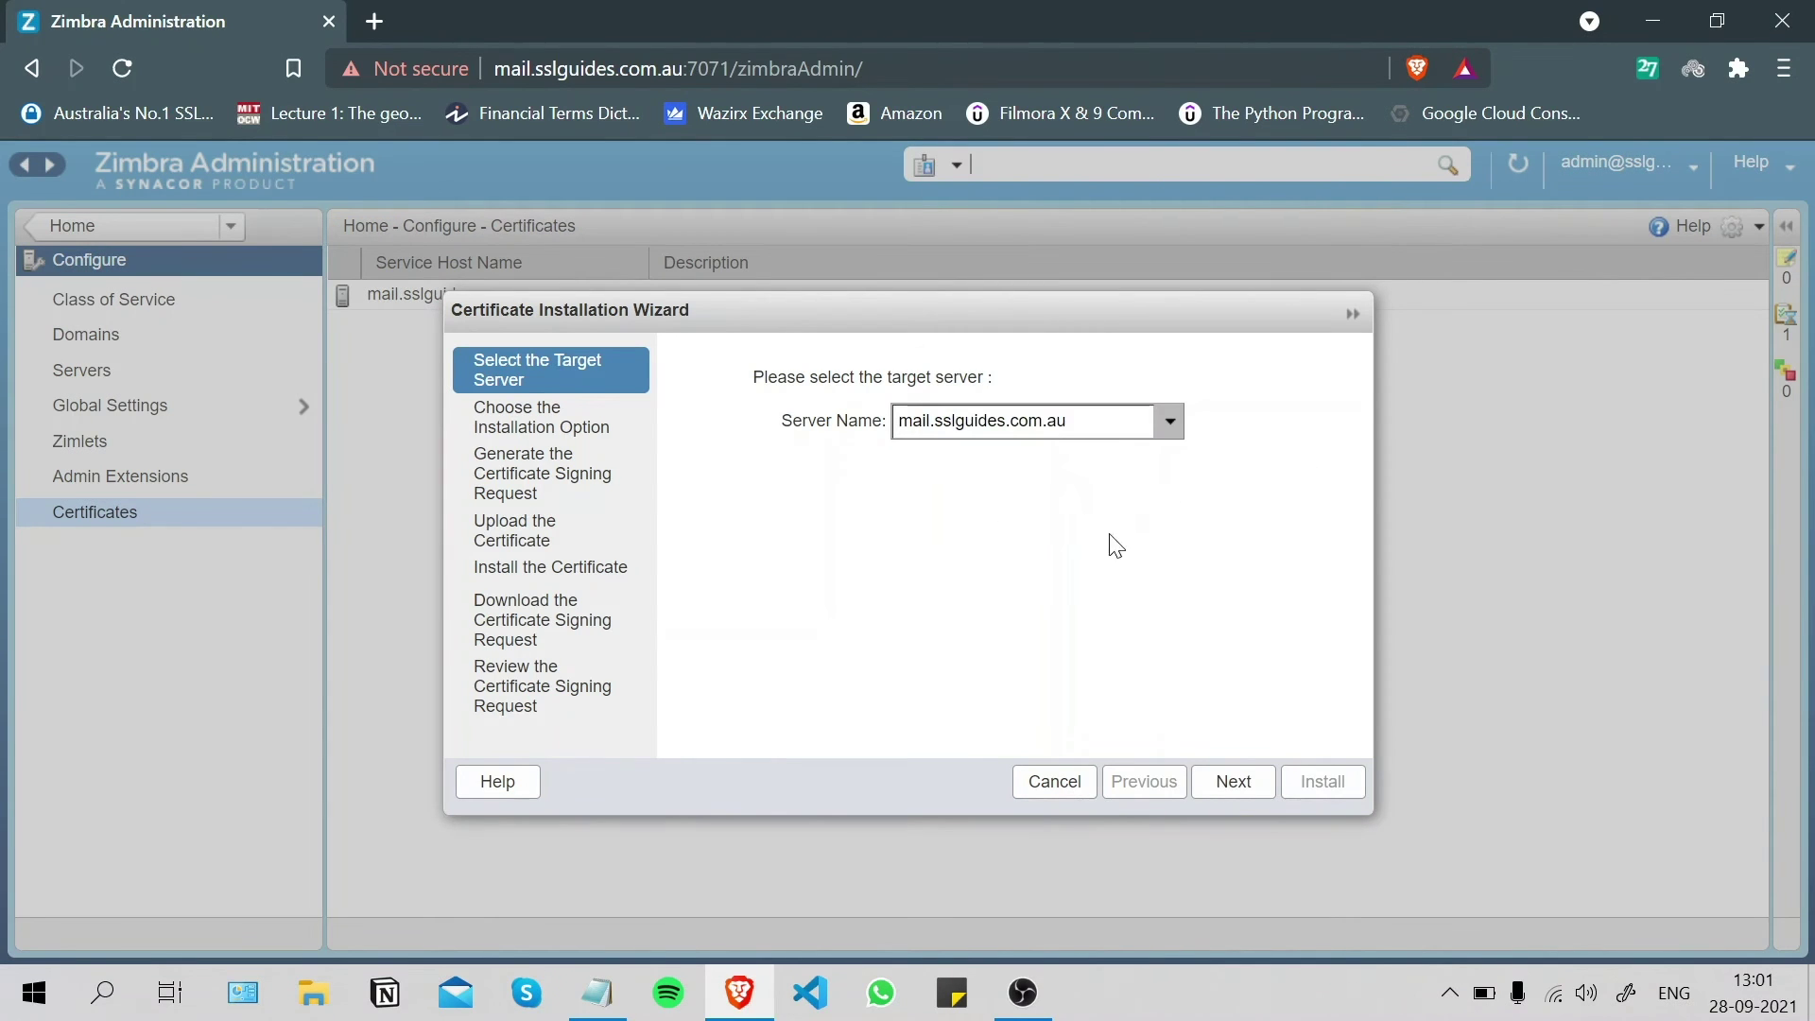
click(1241, 780)
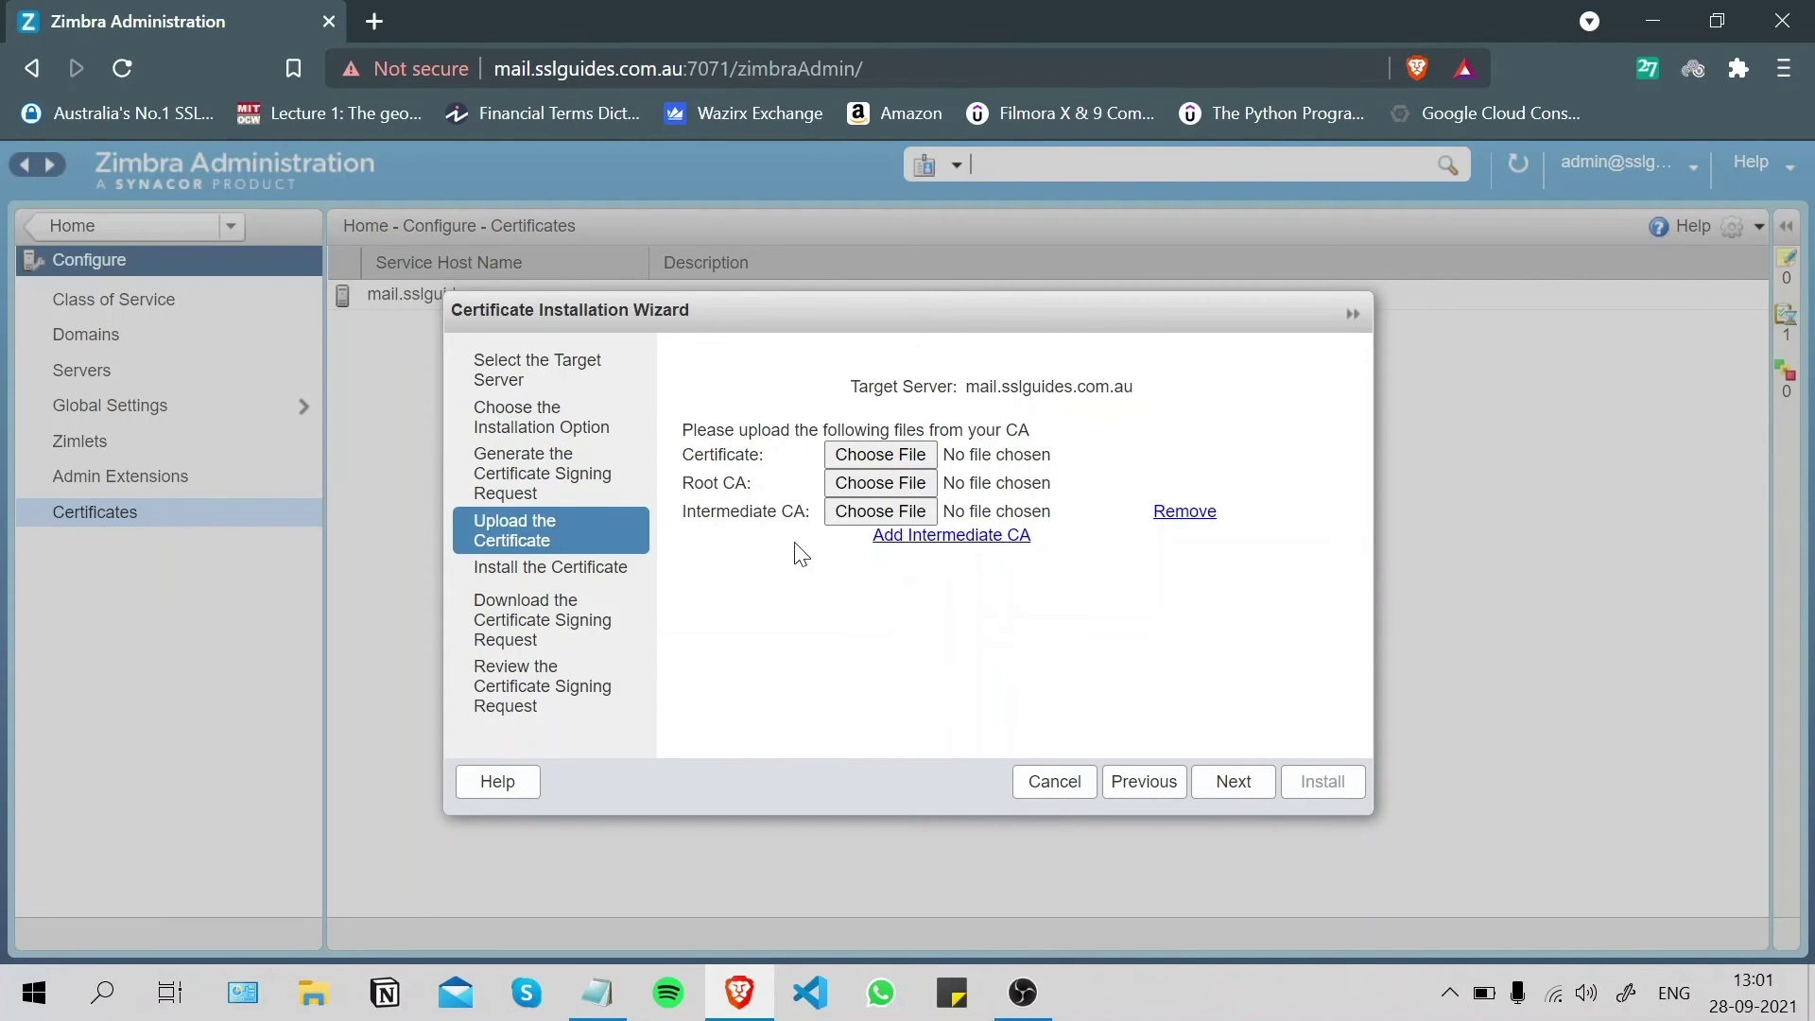
- Add a second intermediate CA slot and attach the server certificate certificate-564993536.pem
click(955, 535)
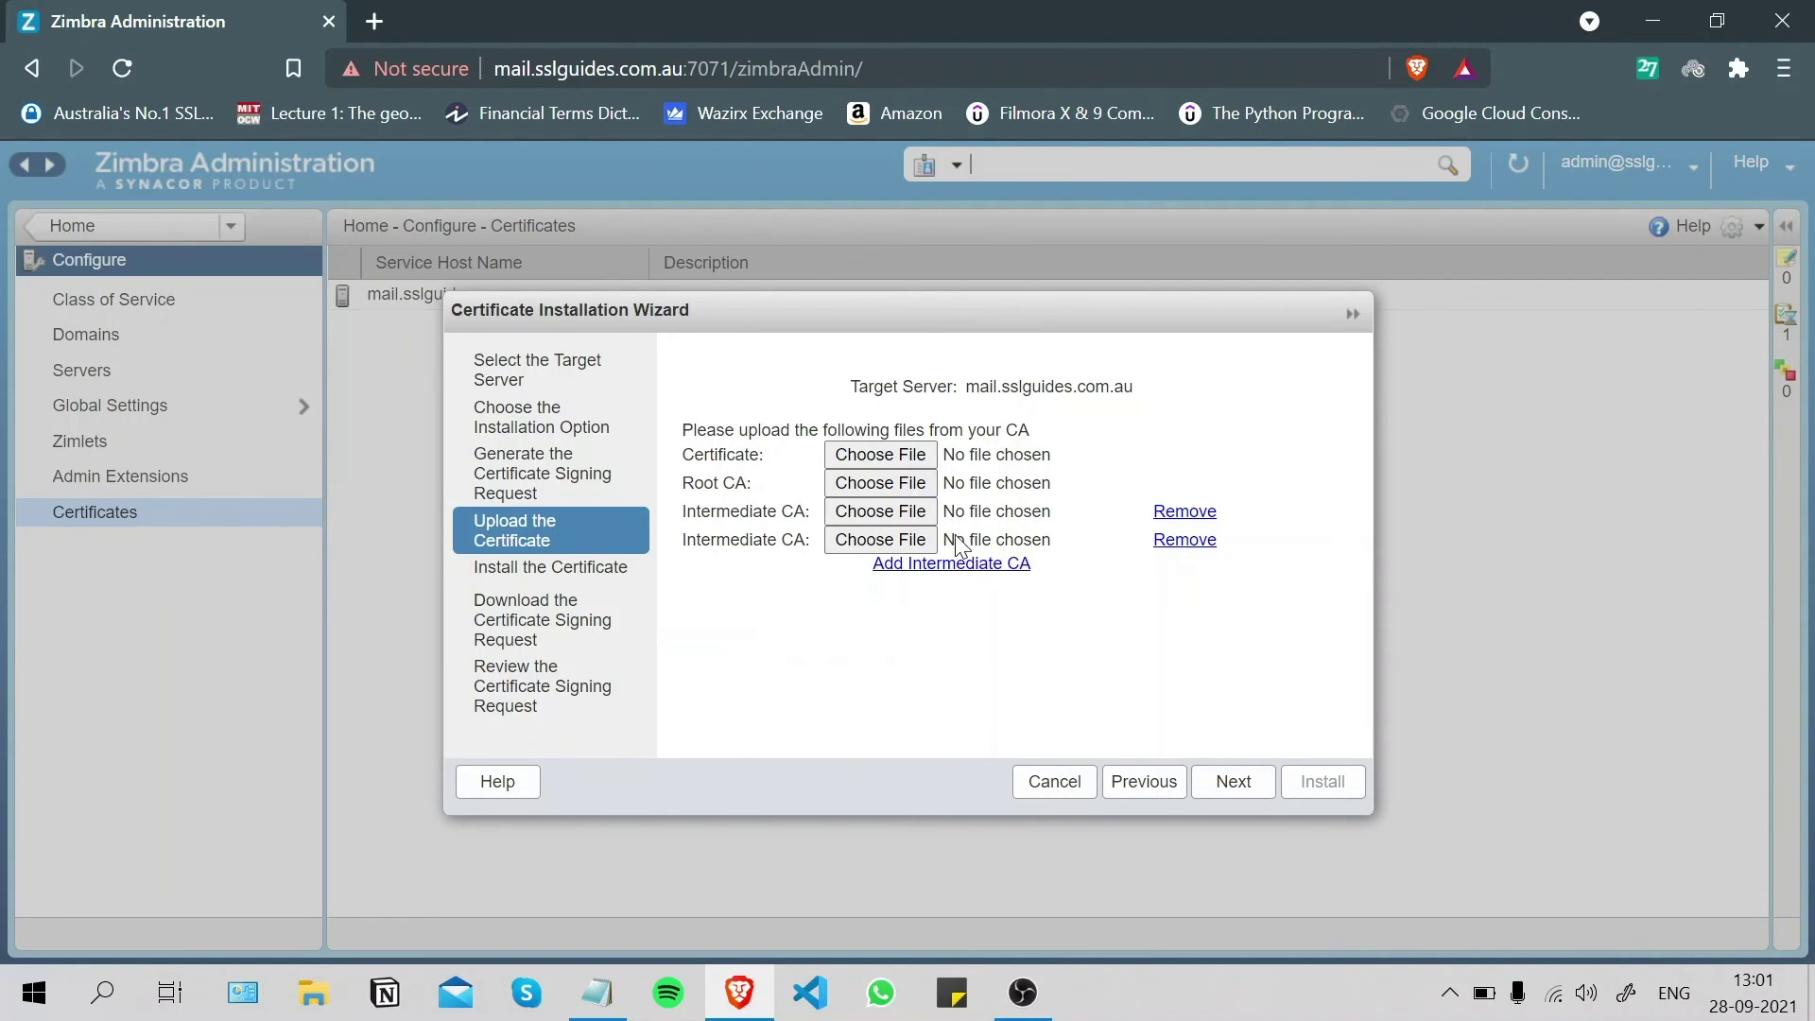
click(893, 454)
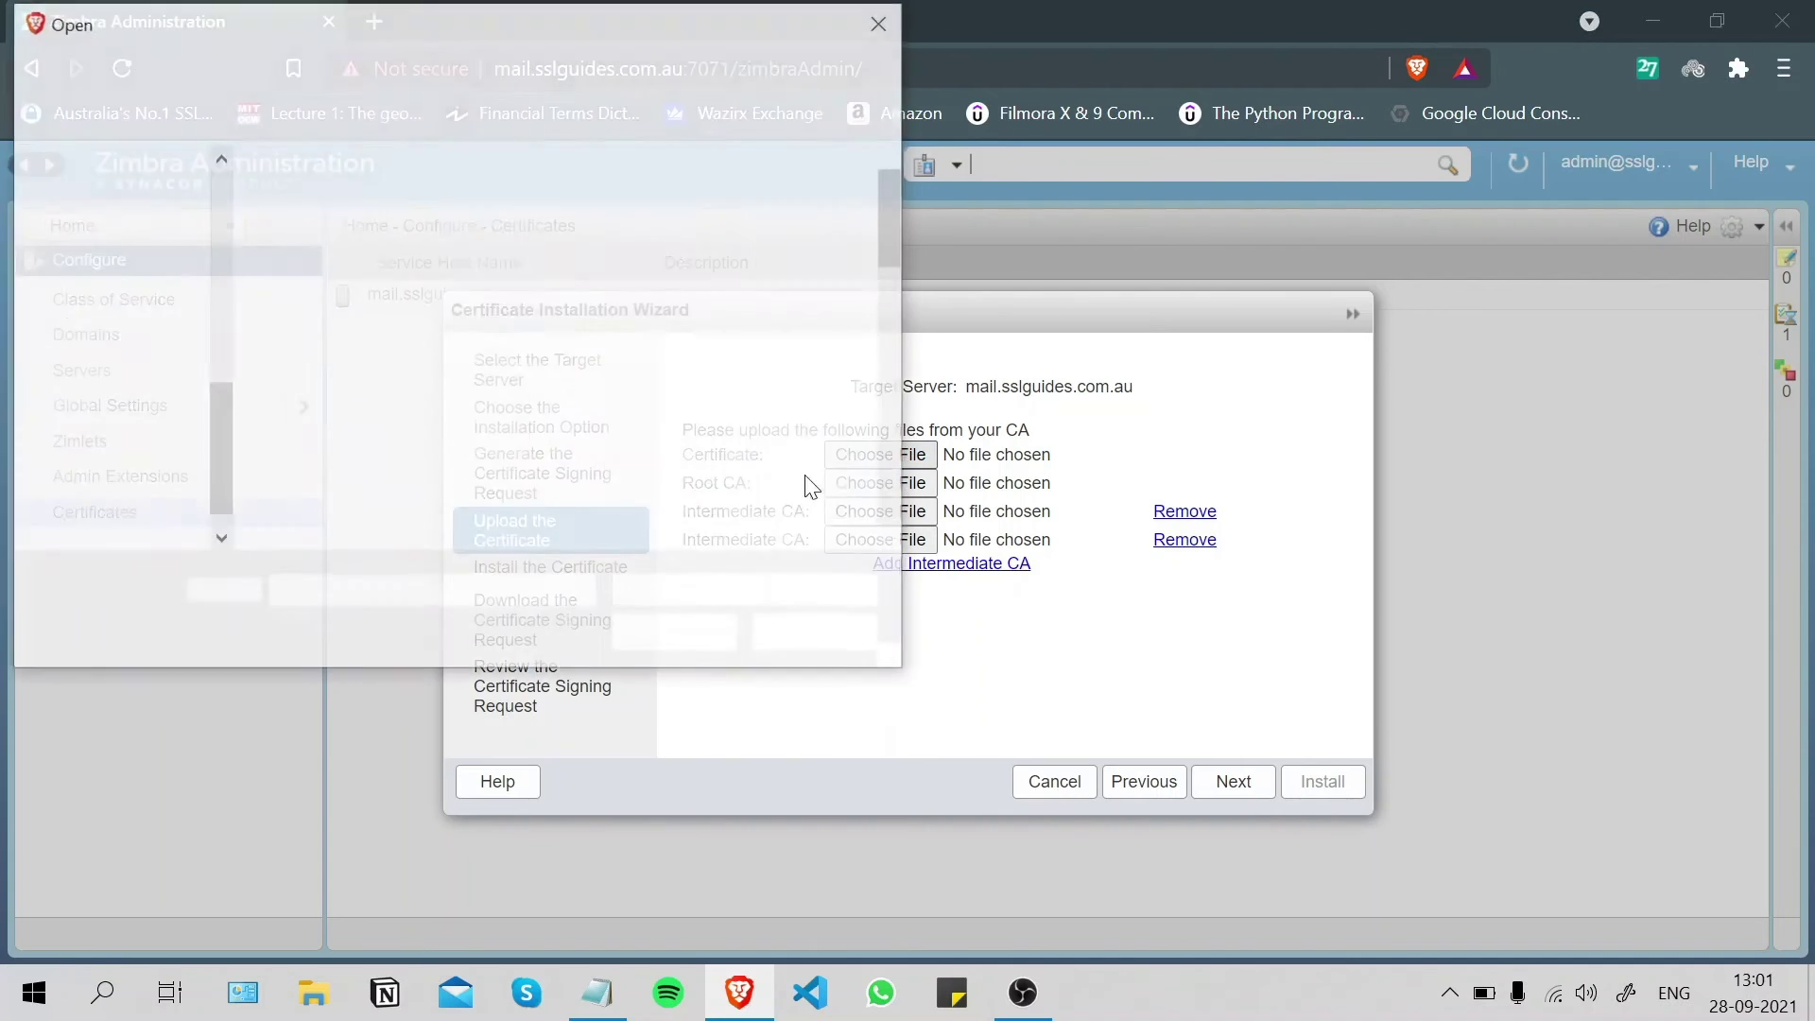
scroll(686, 303, down, 3)
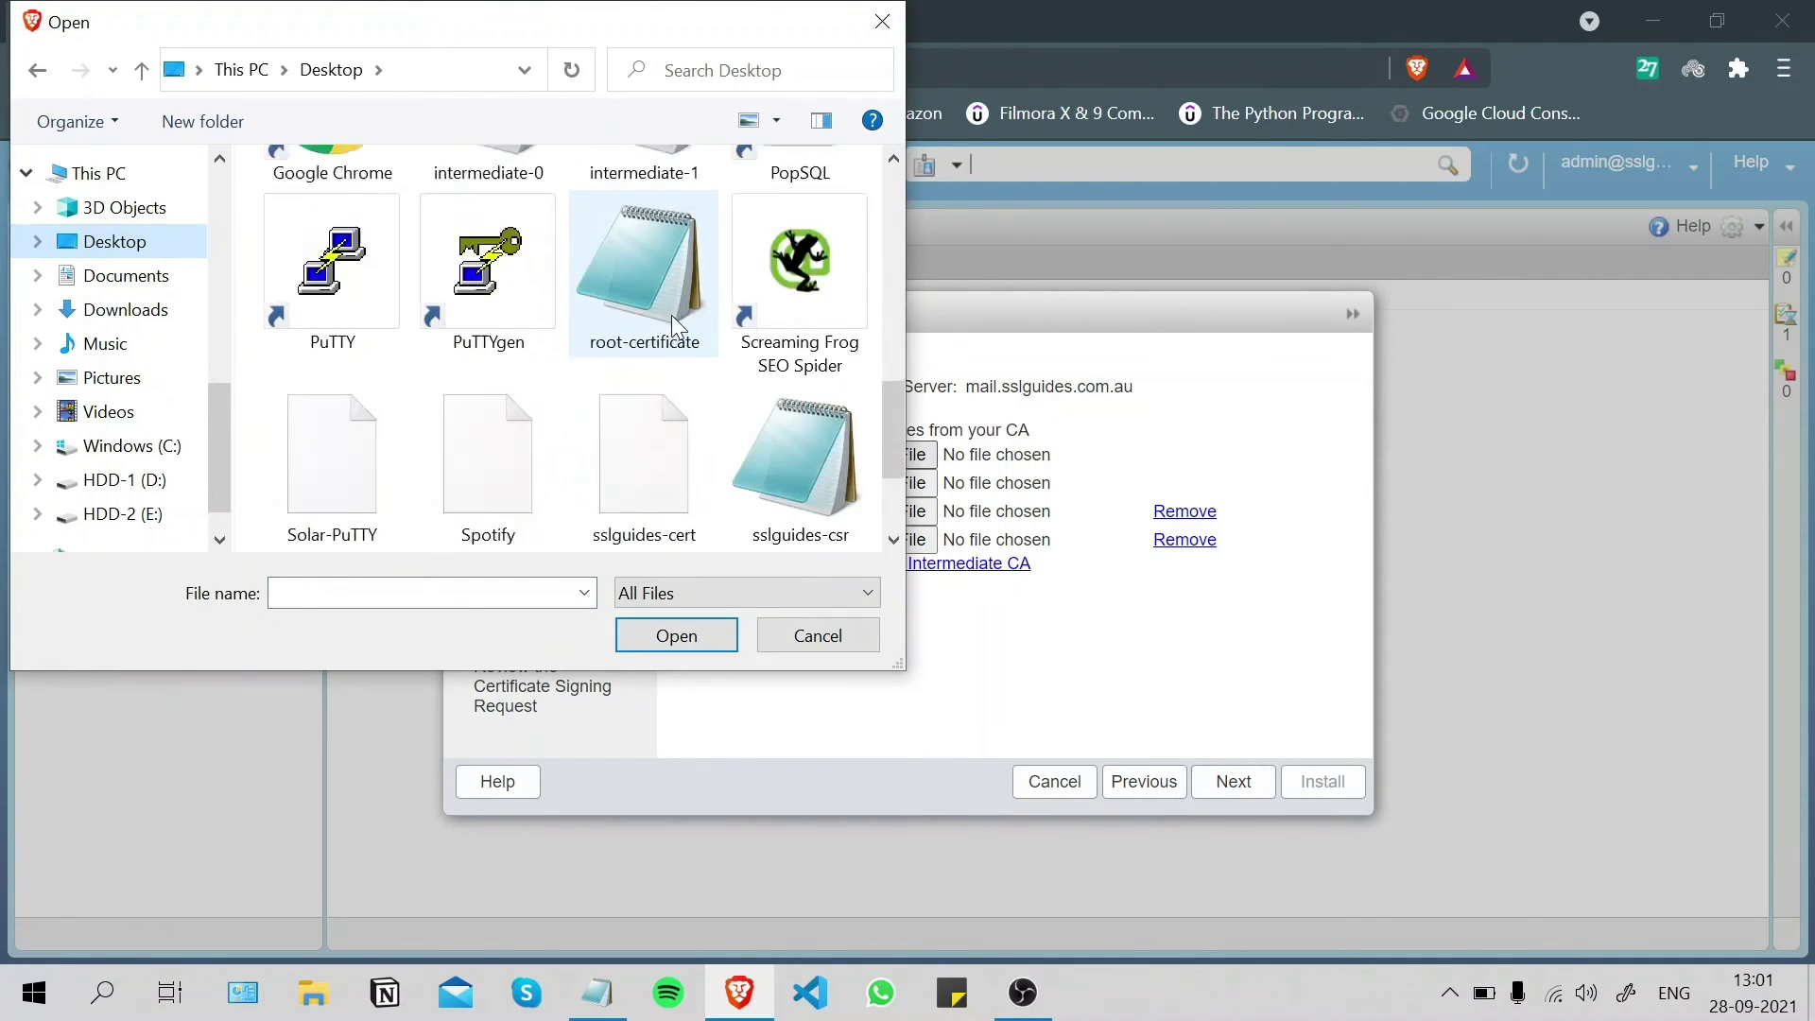
scroll(666, 338, up, 1)
scroll(756, 420, down, 2)
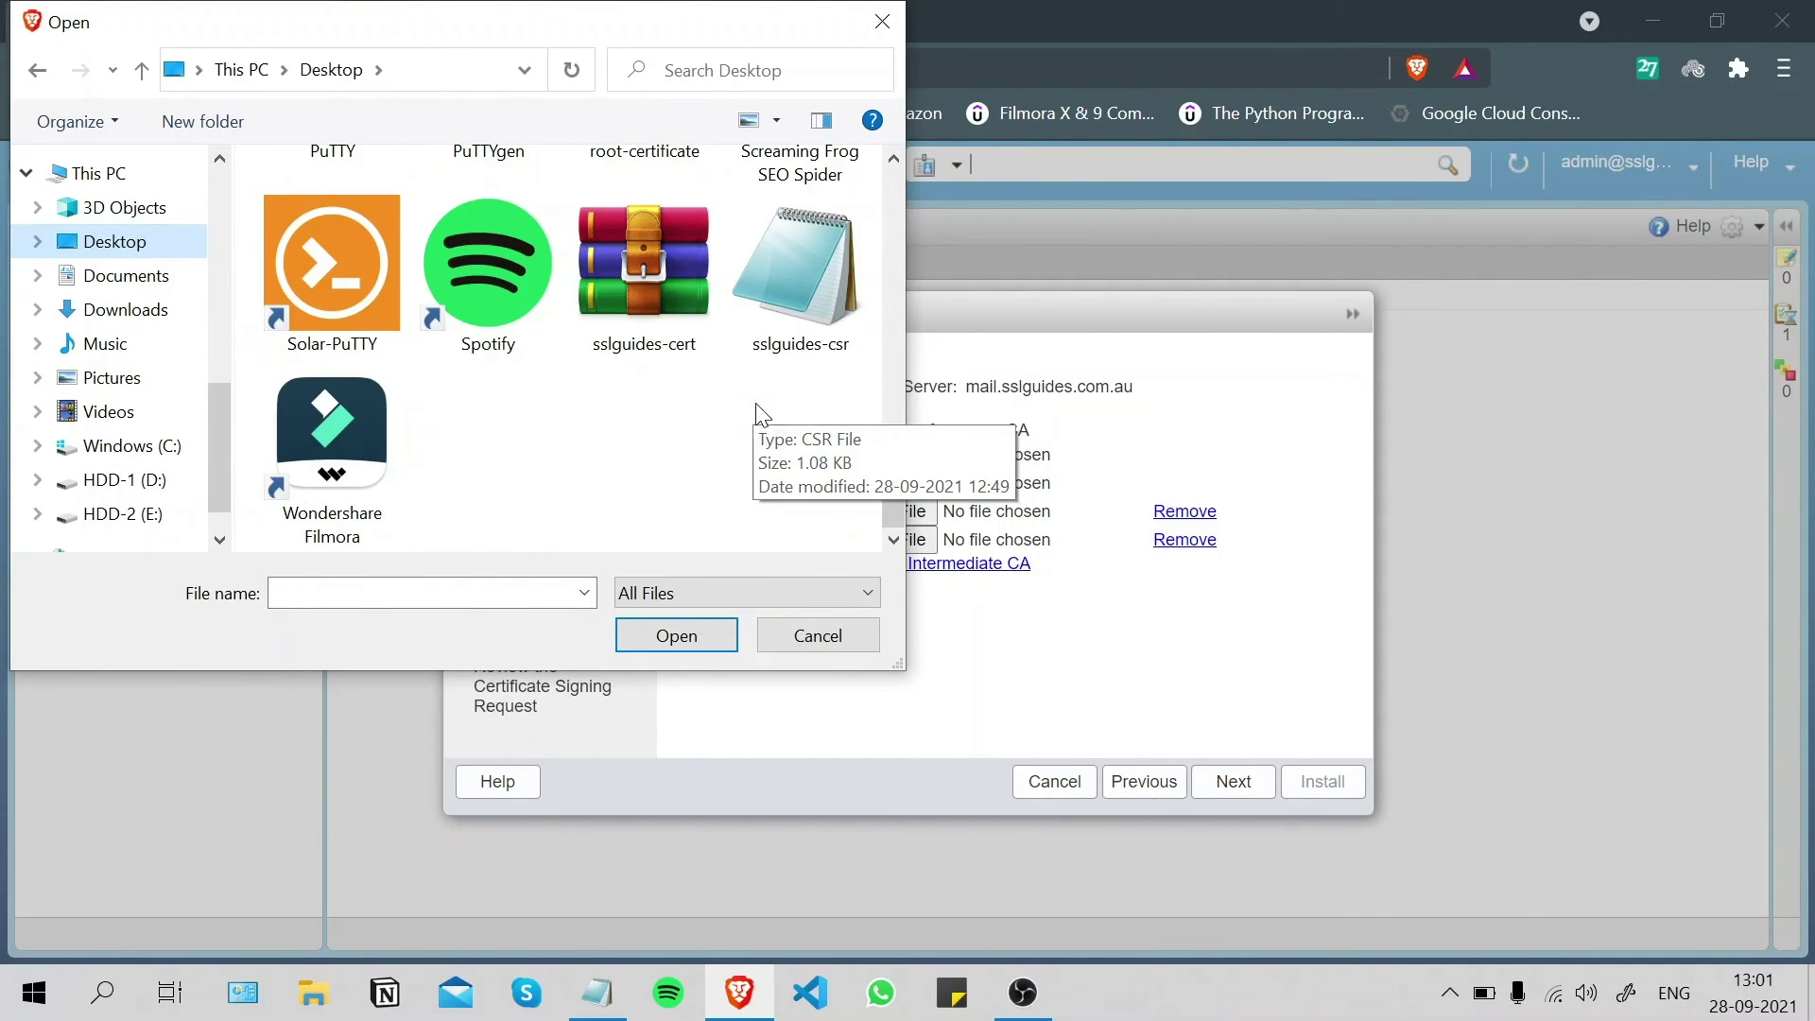
scroll(679, 417, up, 2)
scroll(667, 408, up, 1)
scroll(652, 407, down, 2)
scroll(633, 379, up, 2)
click(329, 236)
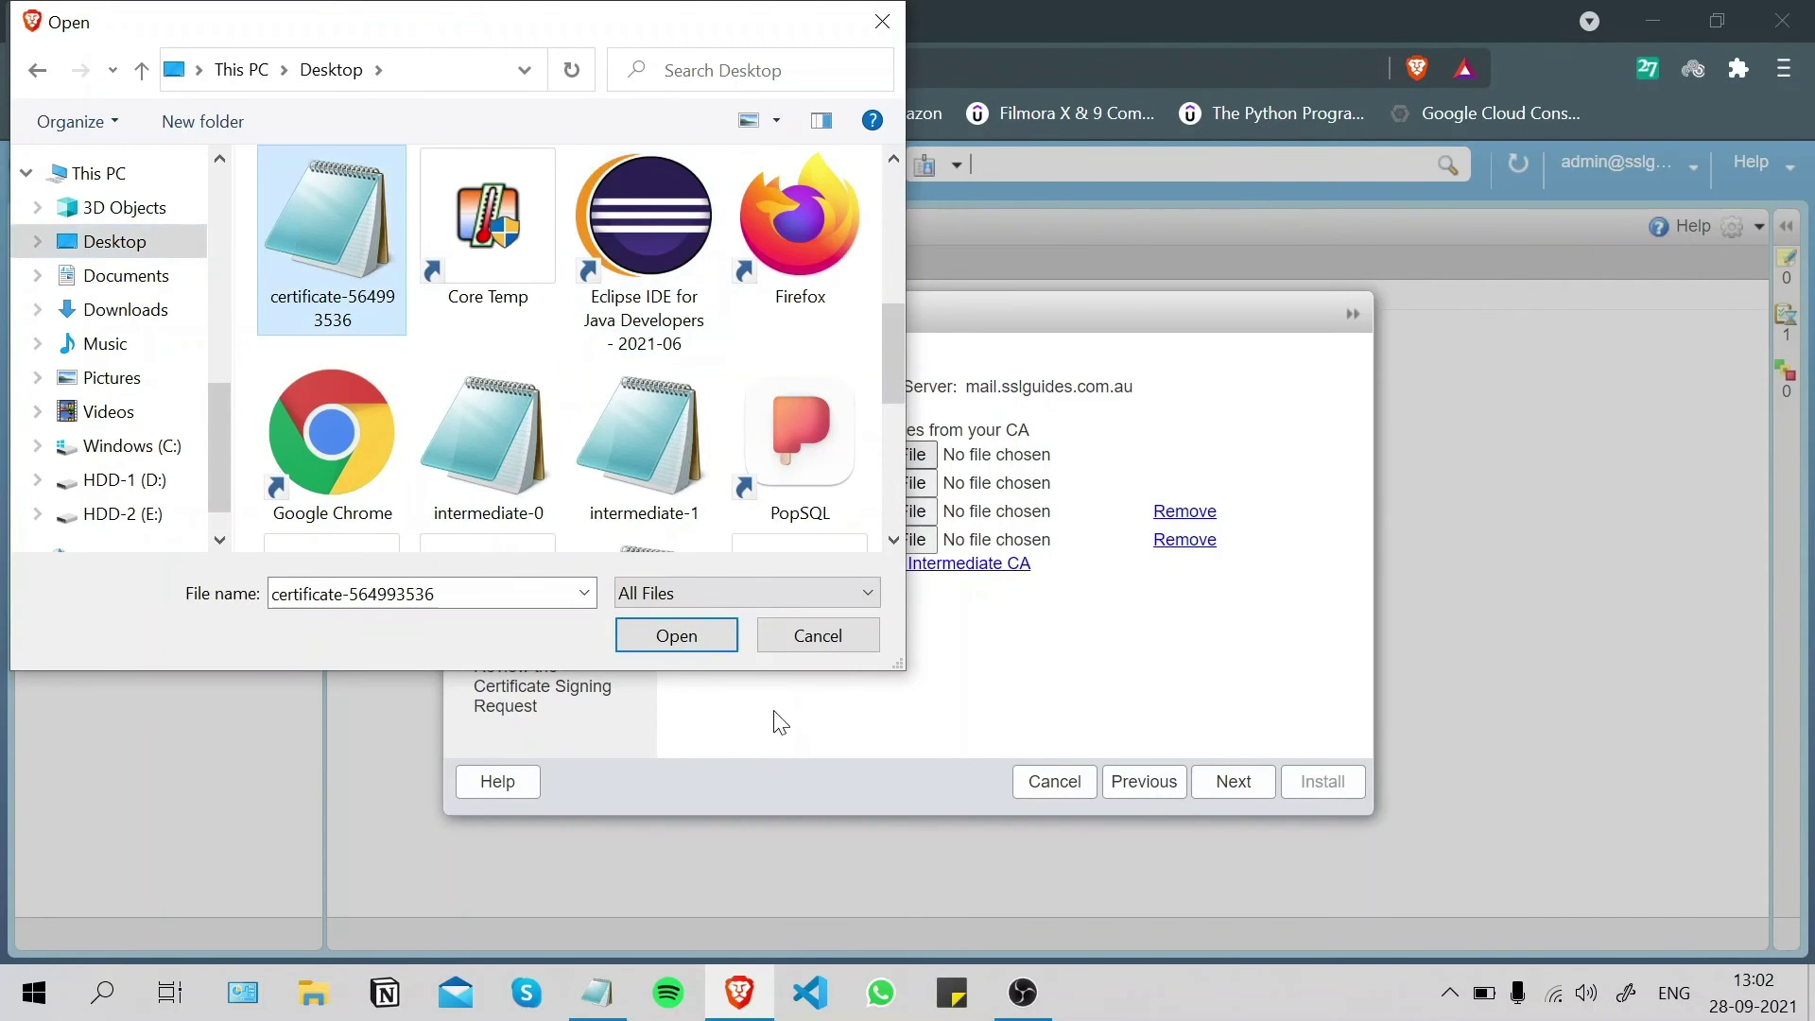
click(696, 636)
- Attach root-certificate.pem as the Root CA and intermediate-0.pem as the first intermediate CA
click(869, 484)
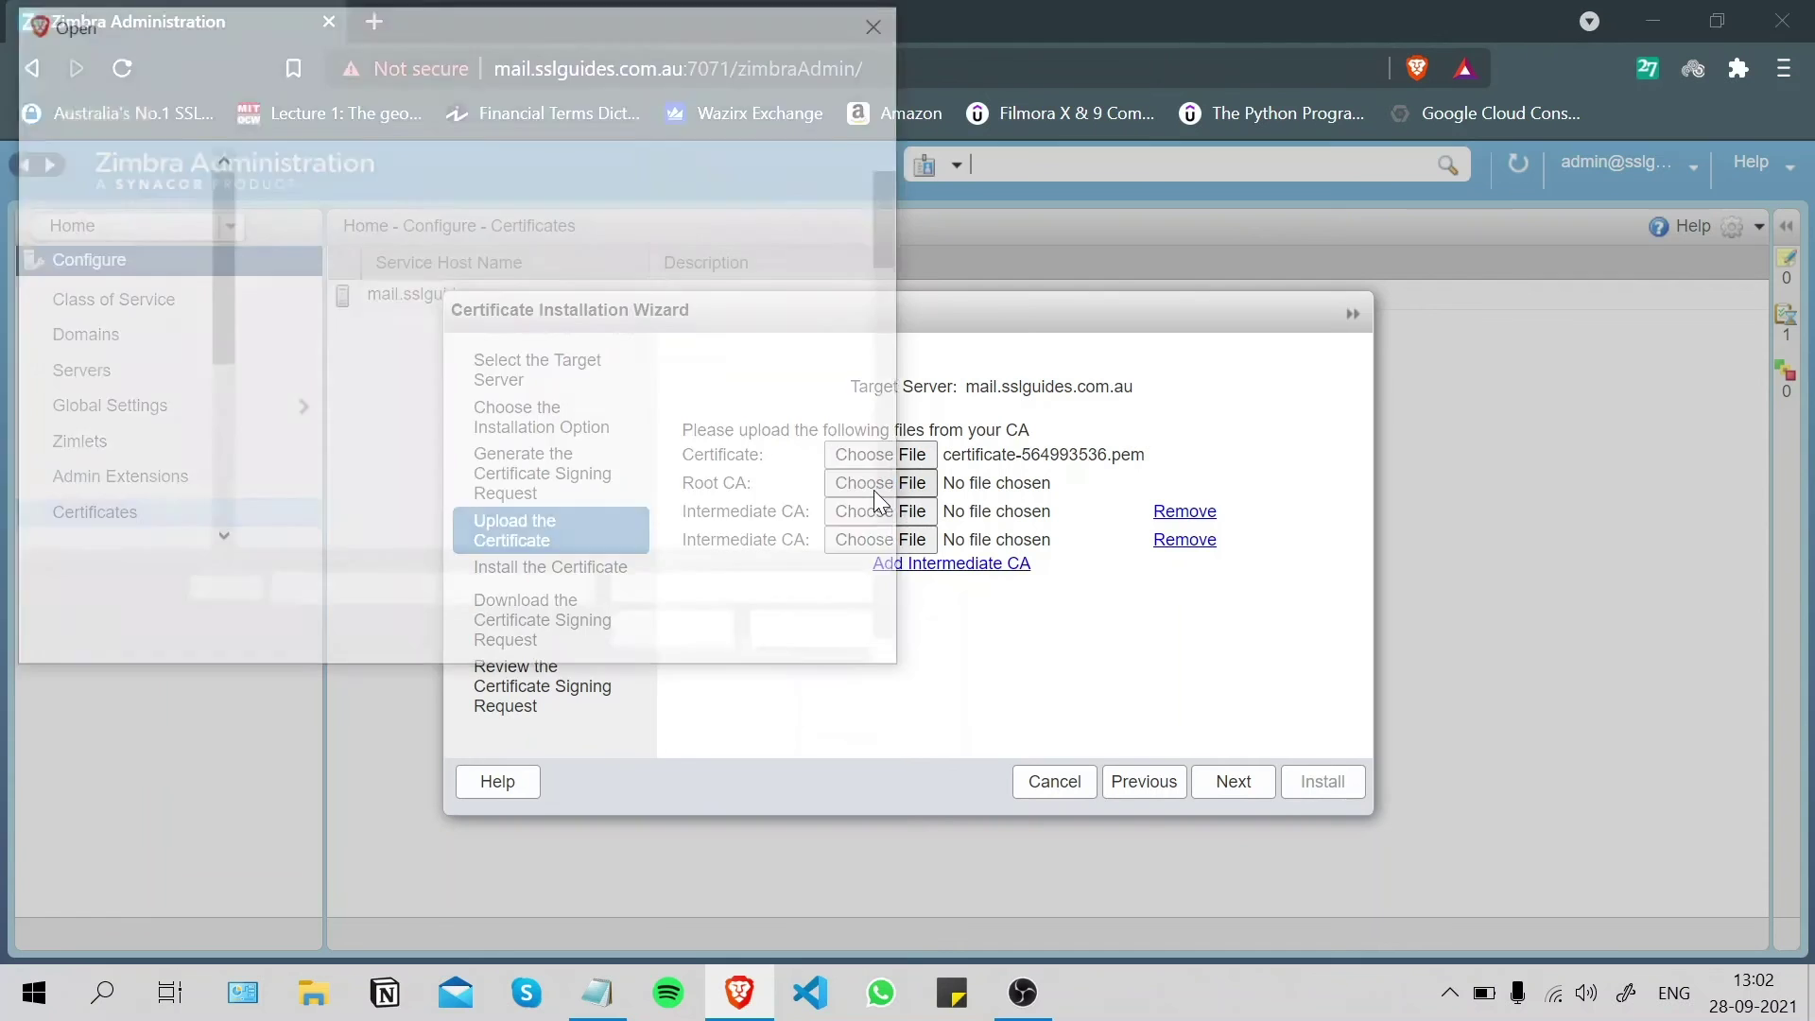
scroll(568, 399, down, 2)
scroll(596, 402, up, 1)
click(622, 405)
click(662, 646)
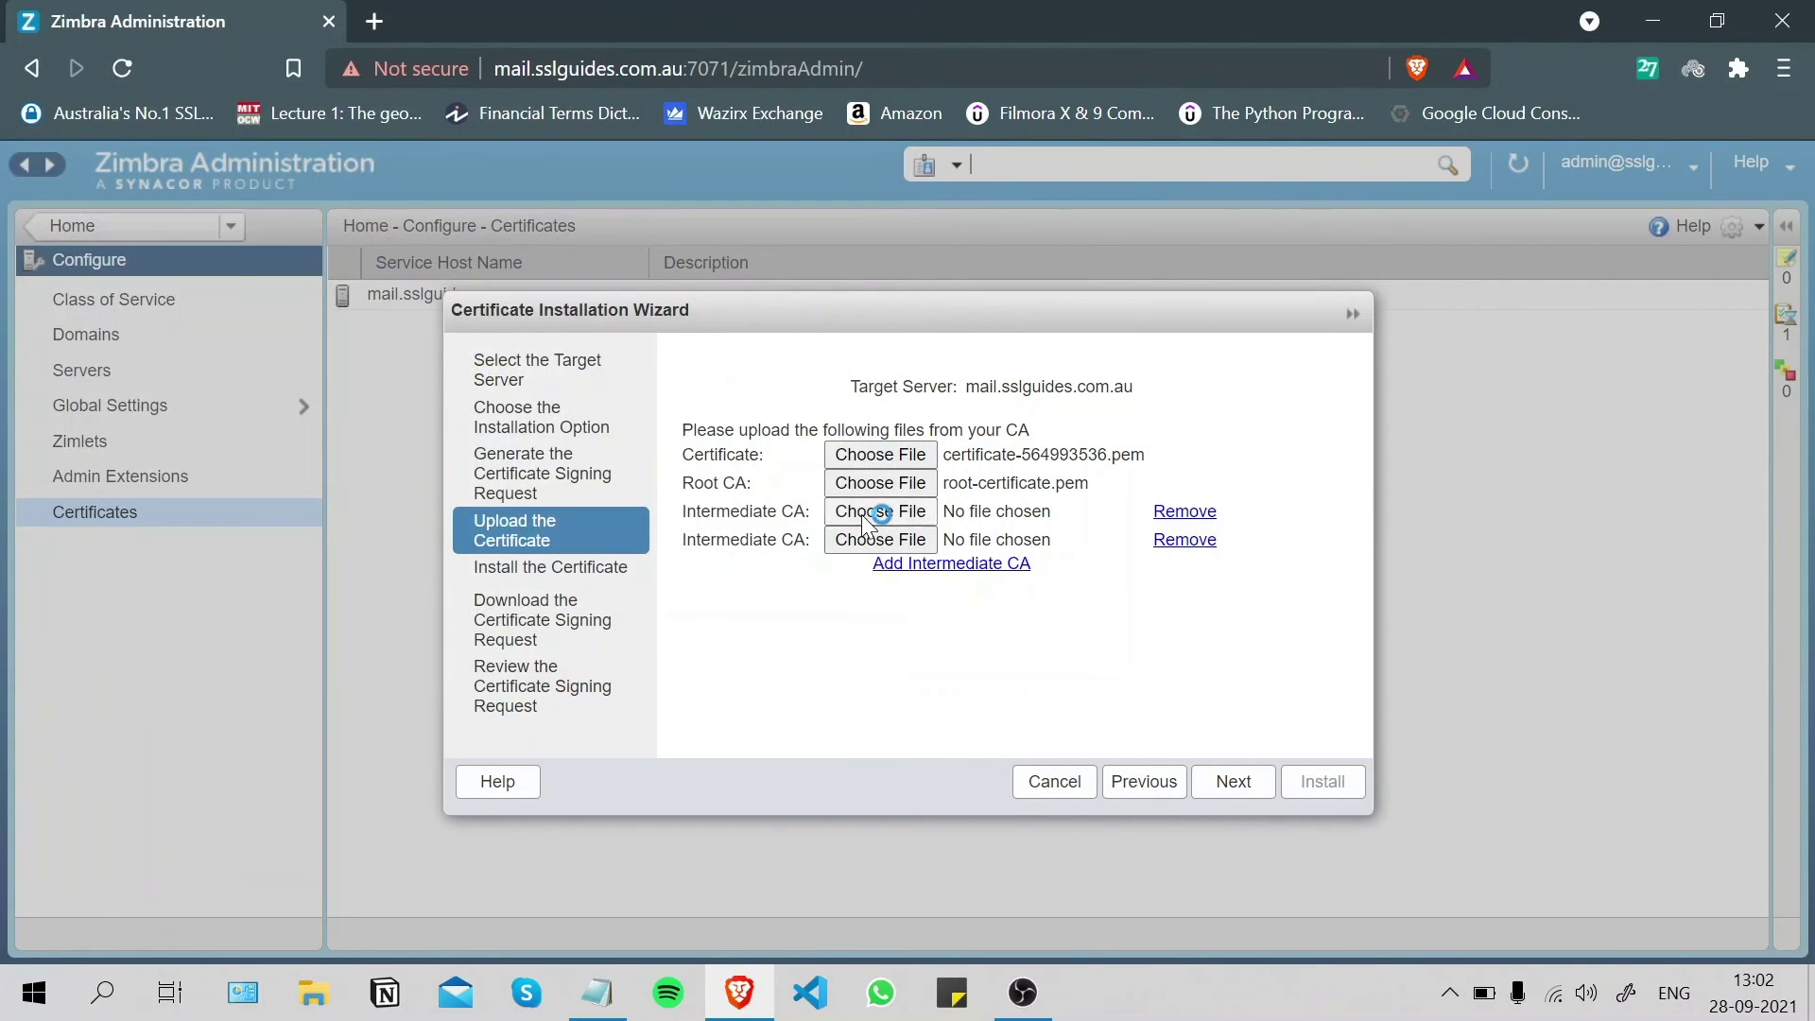
click(860, 513)
scroll(577, 368, down, 5)
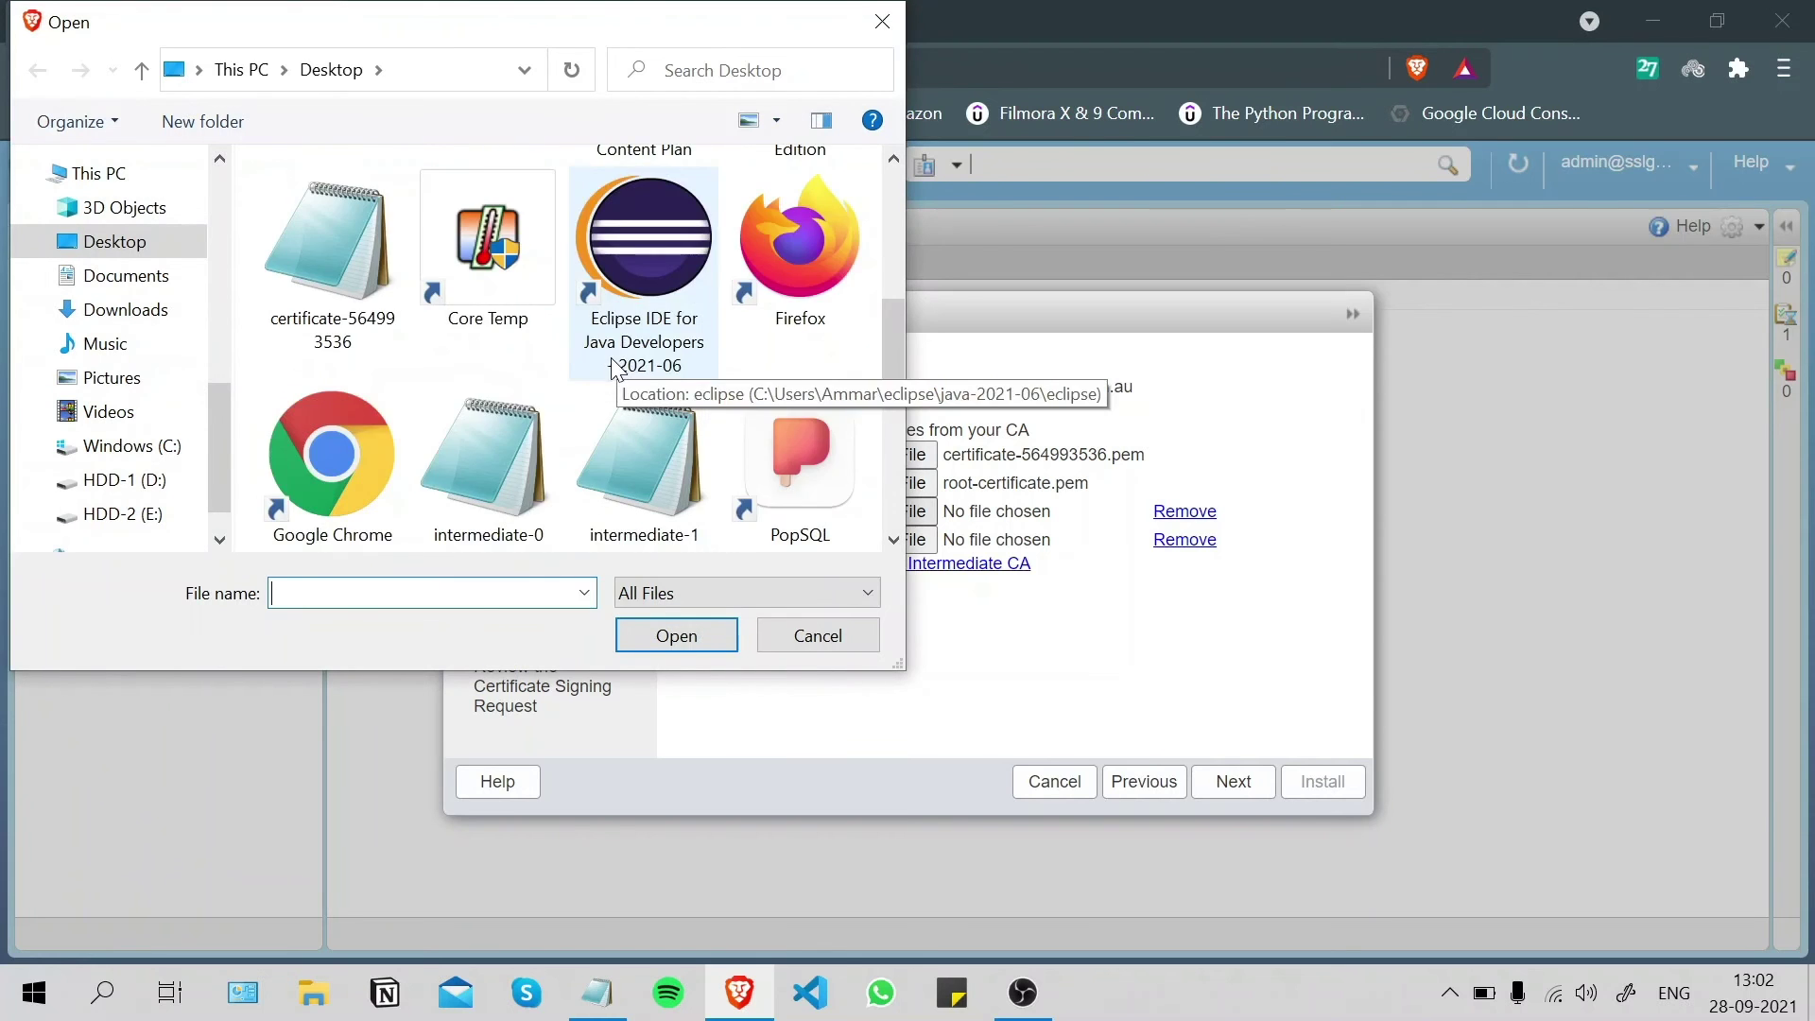
click(490, 293)
click(673, 635)
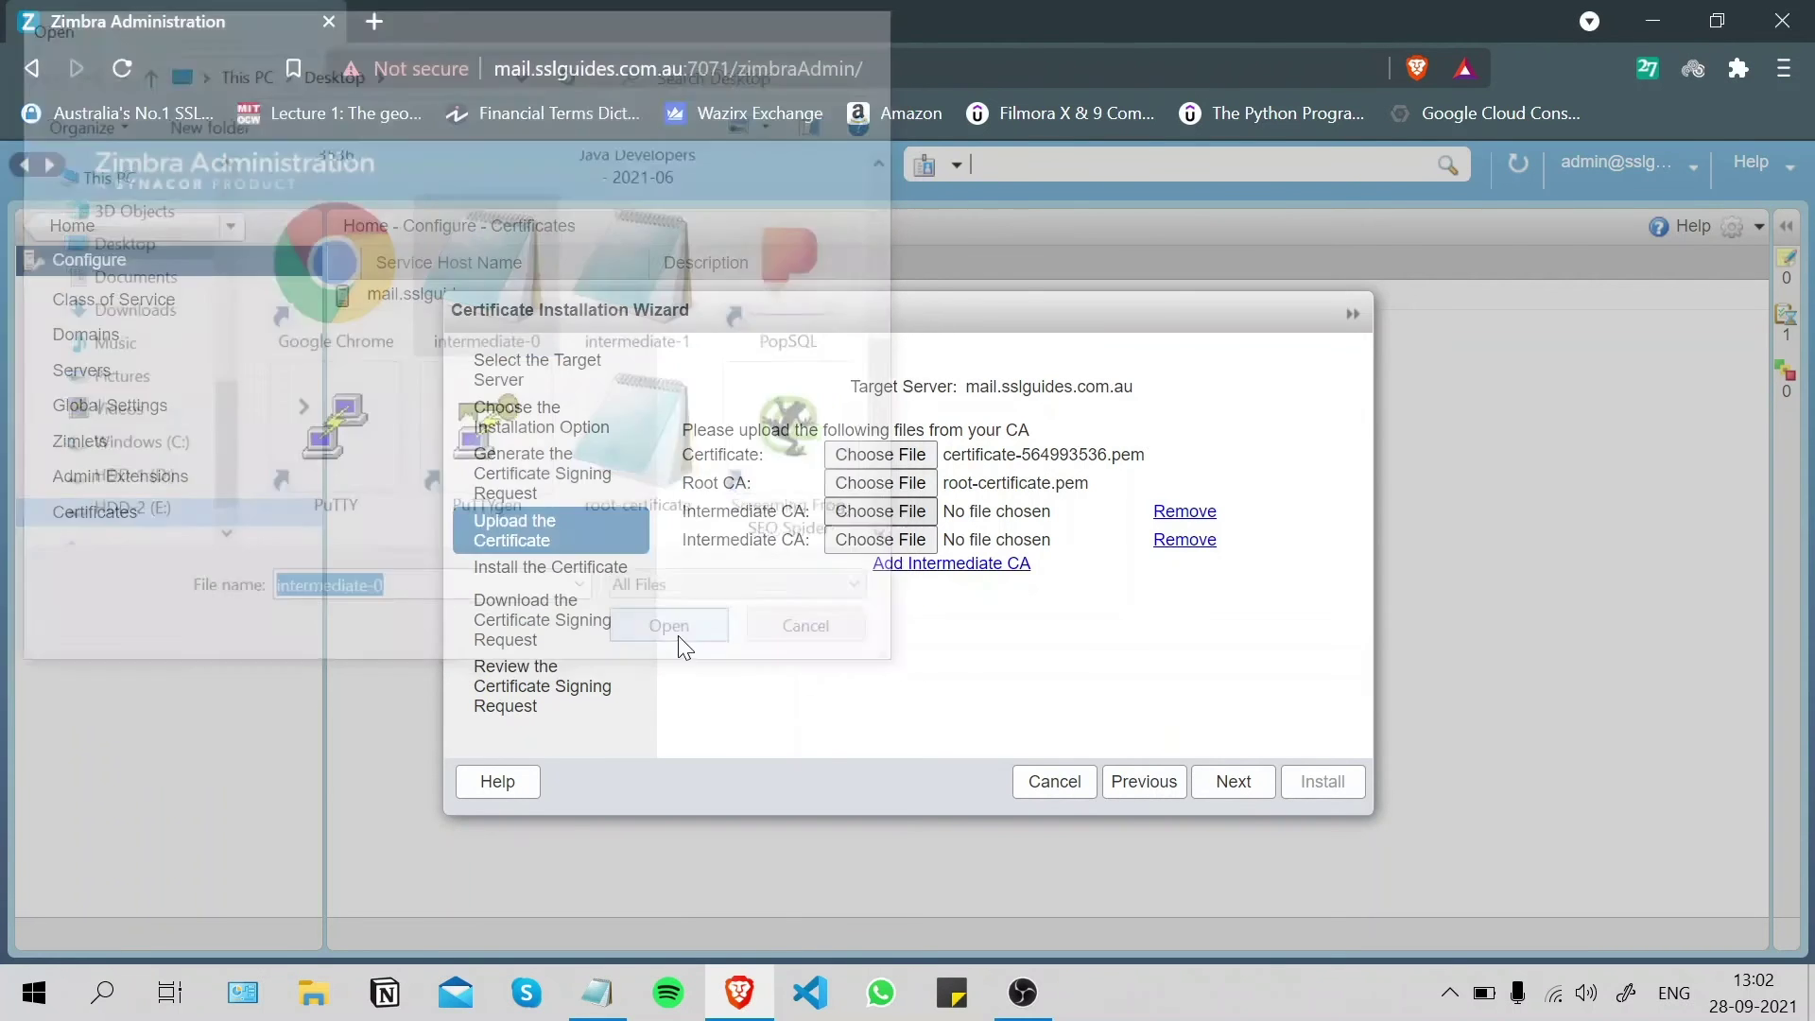
- Attach intermediate-1.pem as the second intermediate CA and advance to the install step
click(880, 539)
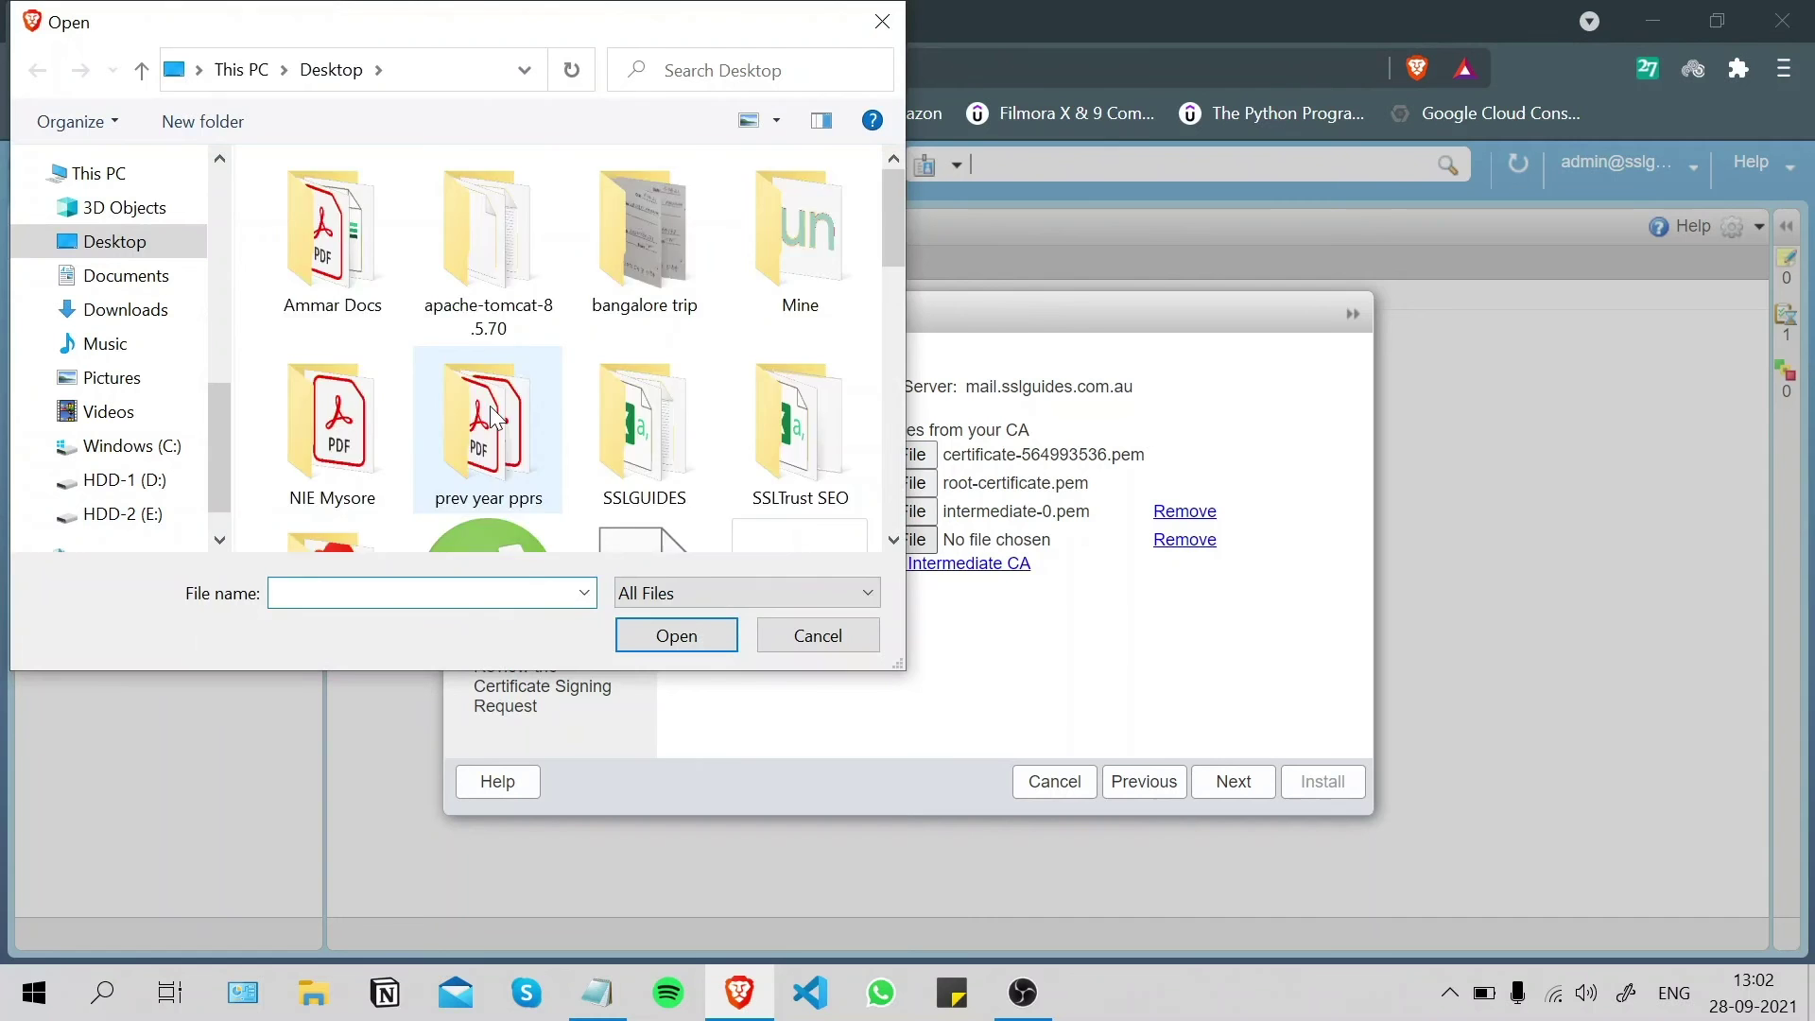
scroll(662, 311, down, 5)
click(671, 307)
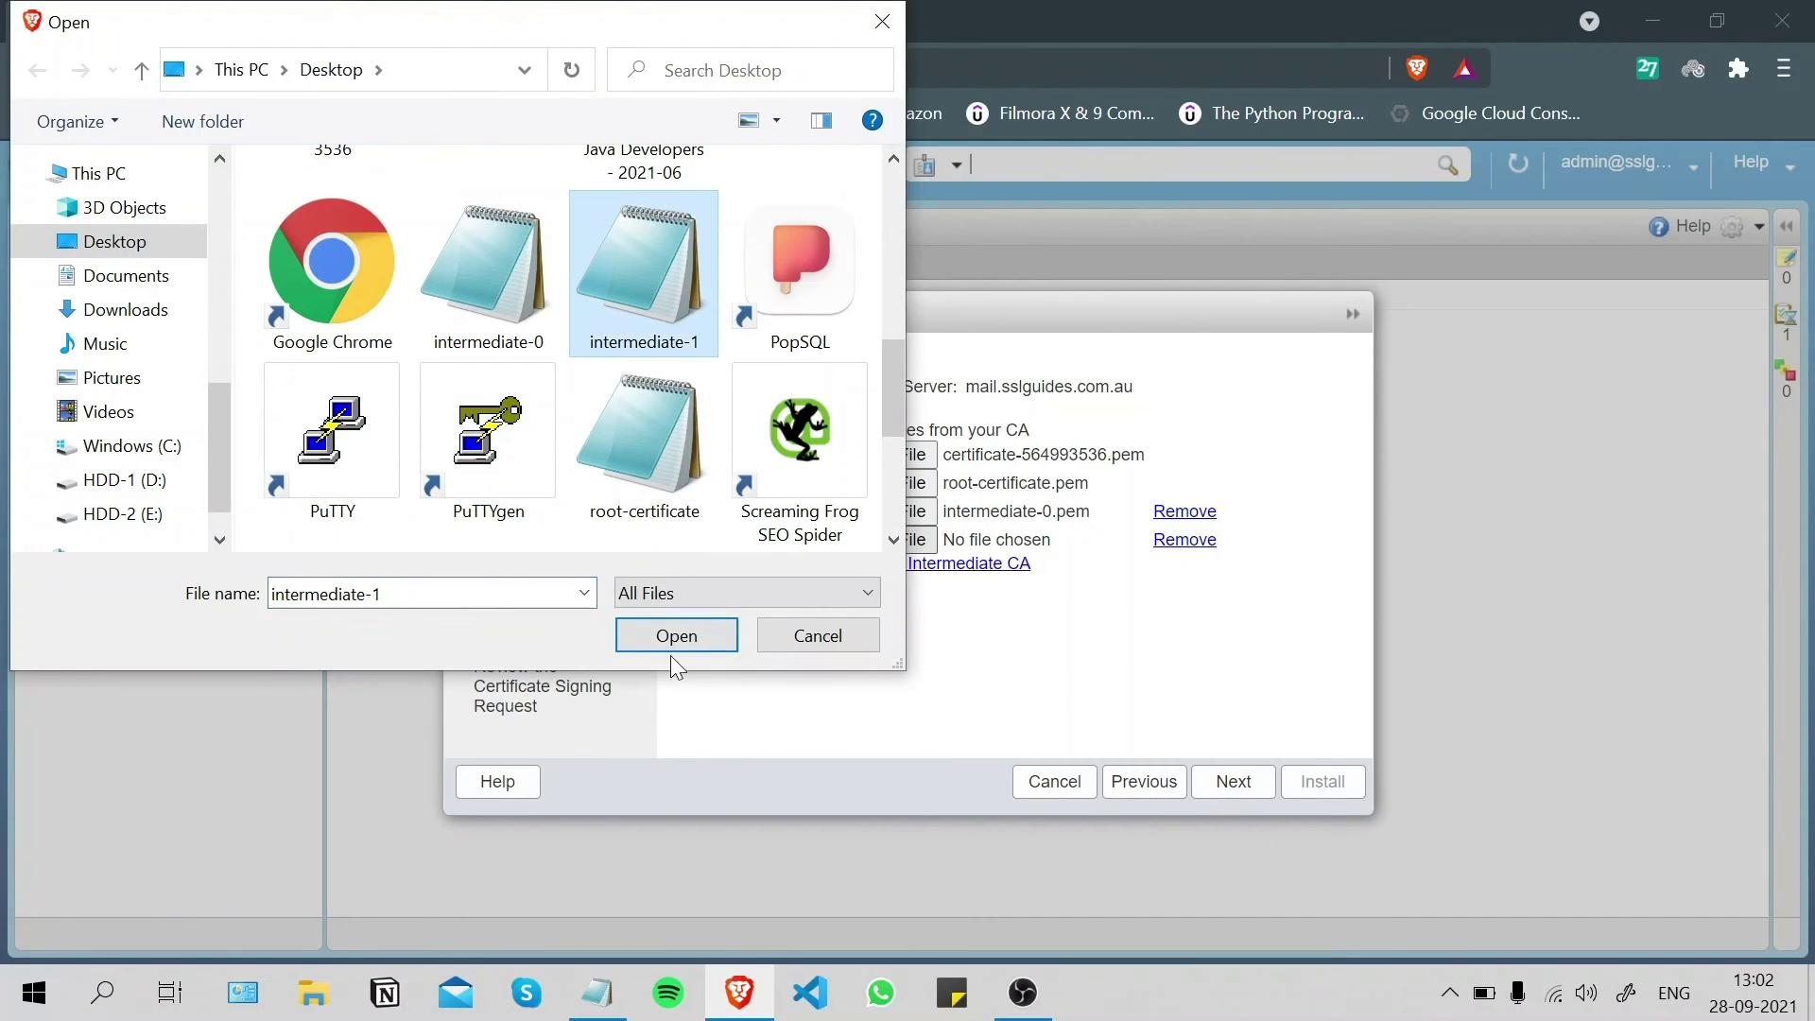
click(674, 643)
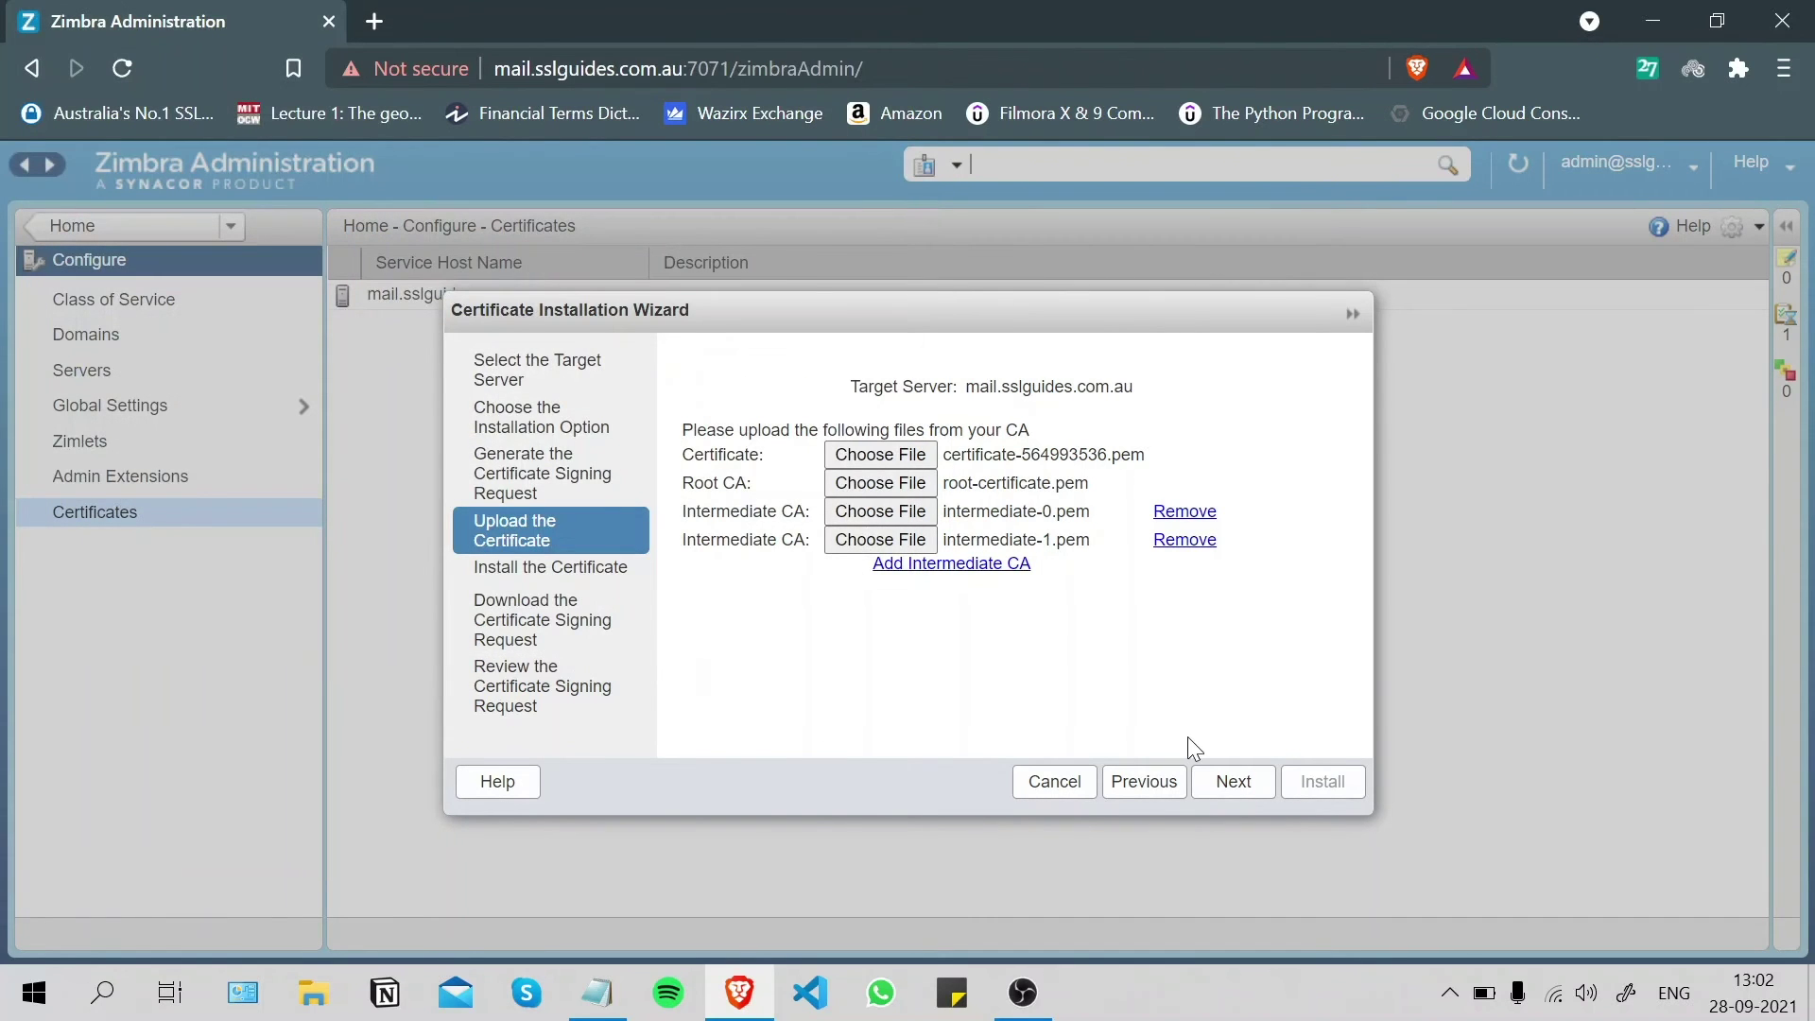
click(1235, 779)
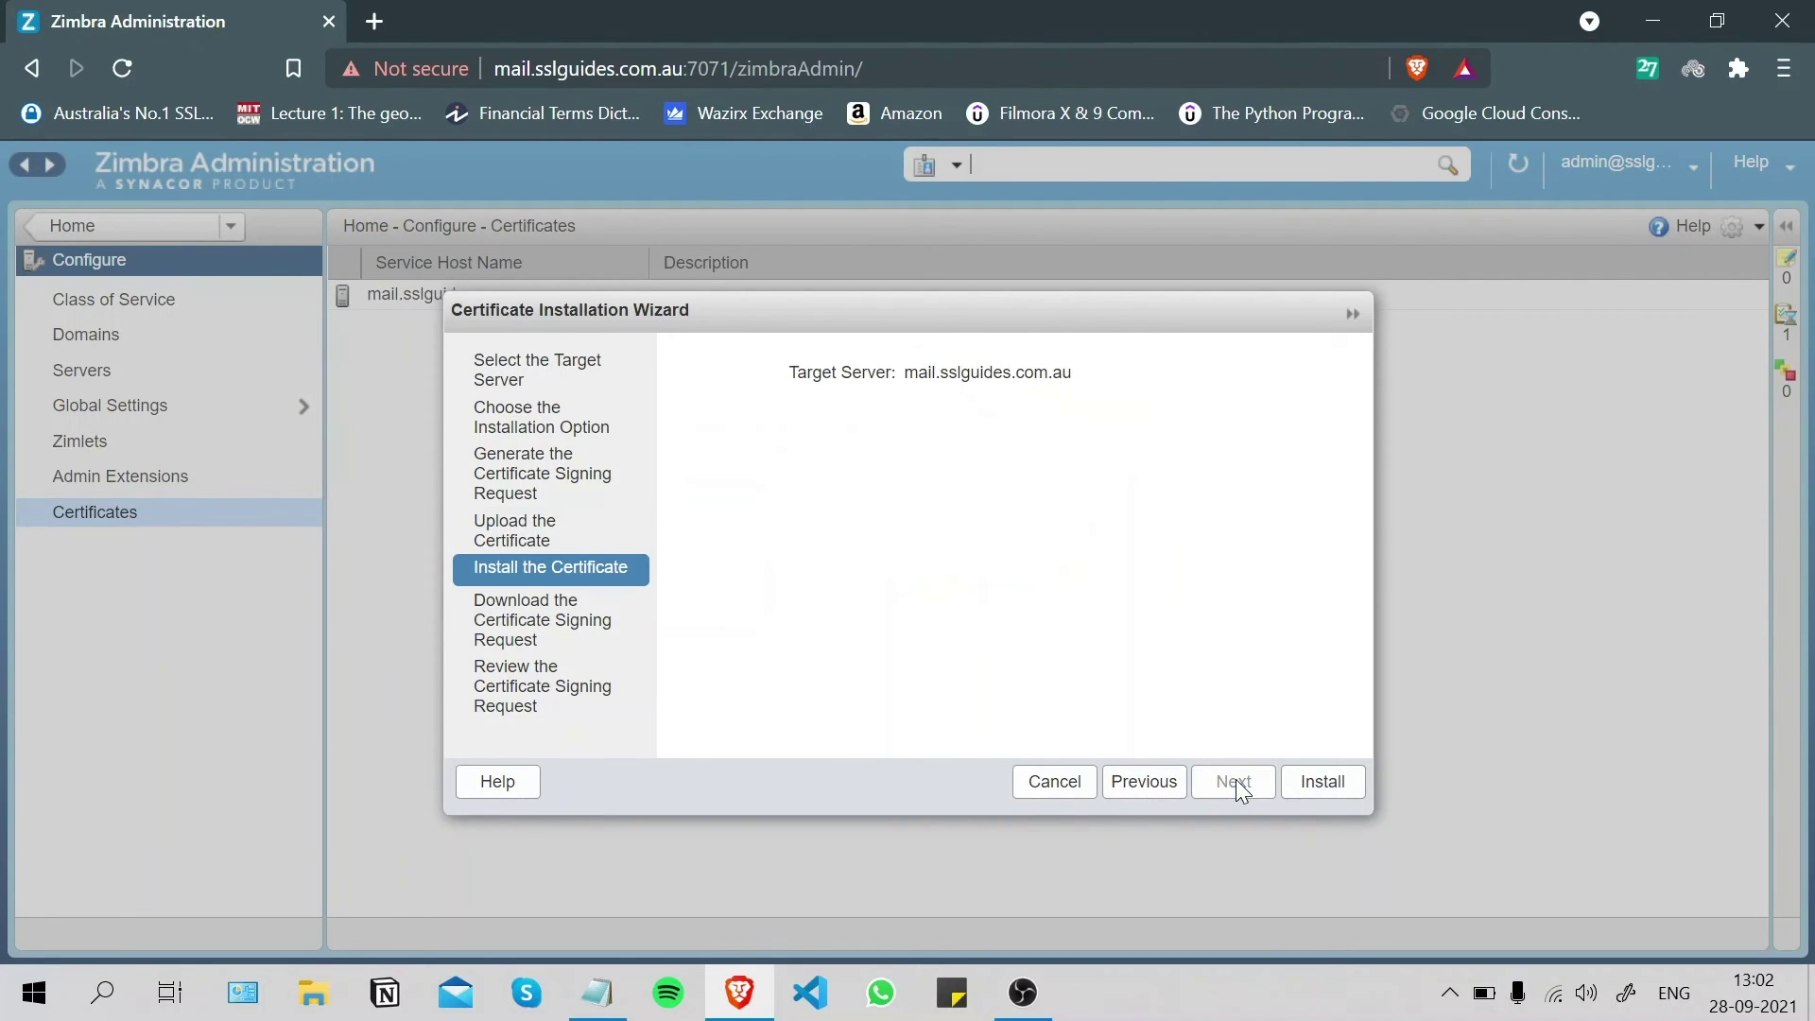
- Install the certificate, close the admin console browser, and bring up the Solar-PuTTY terminal
click(1336, 781)
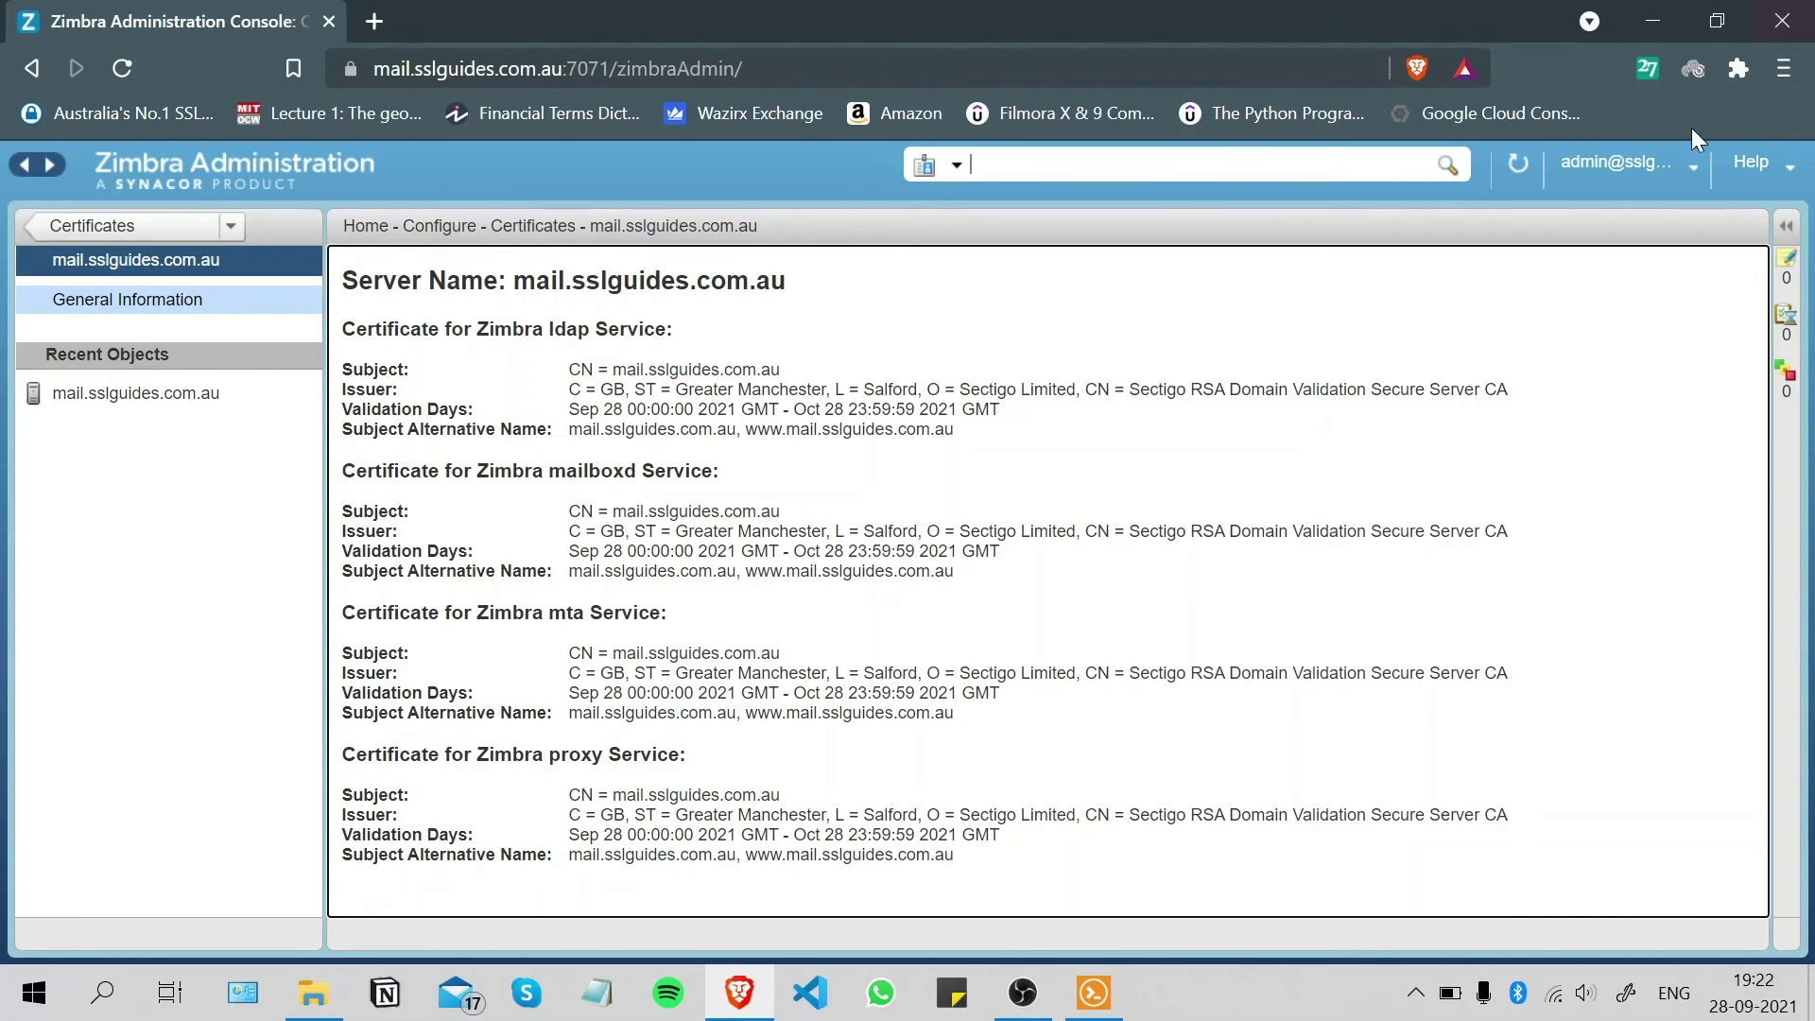
click(1807, 11)
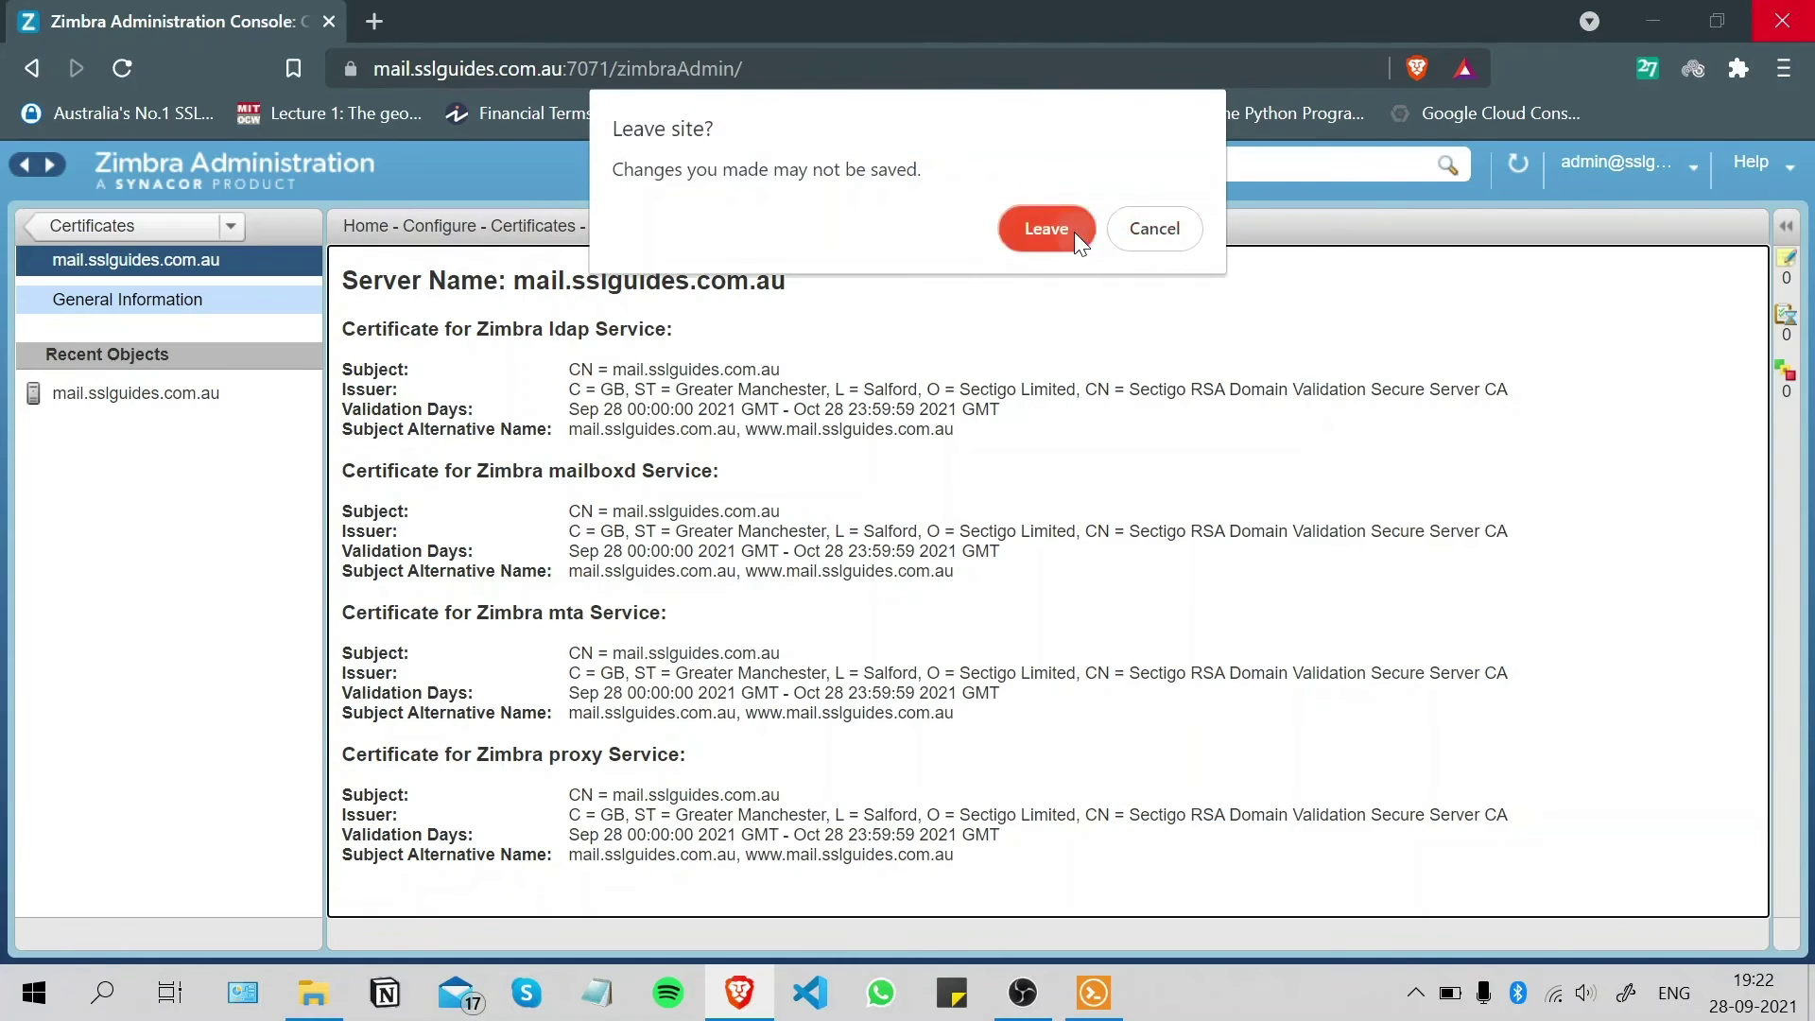
click(1074, 230)
click(1094, 1002)
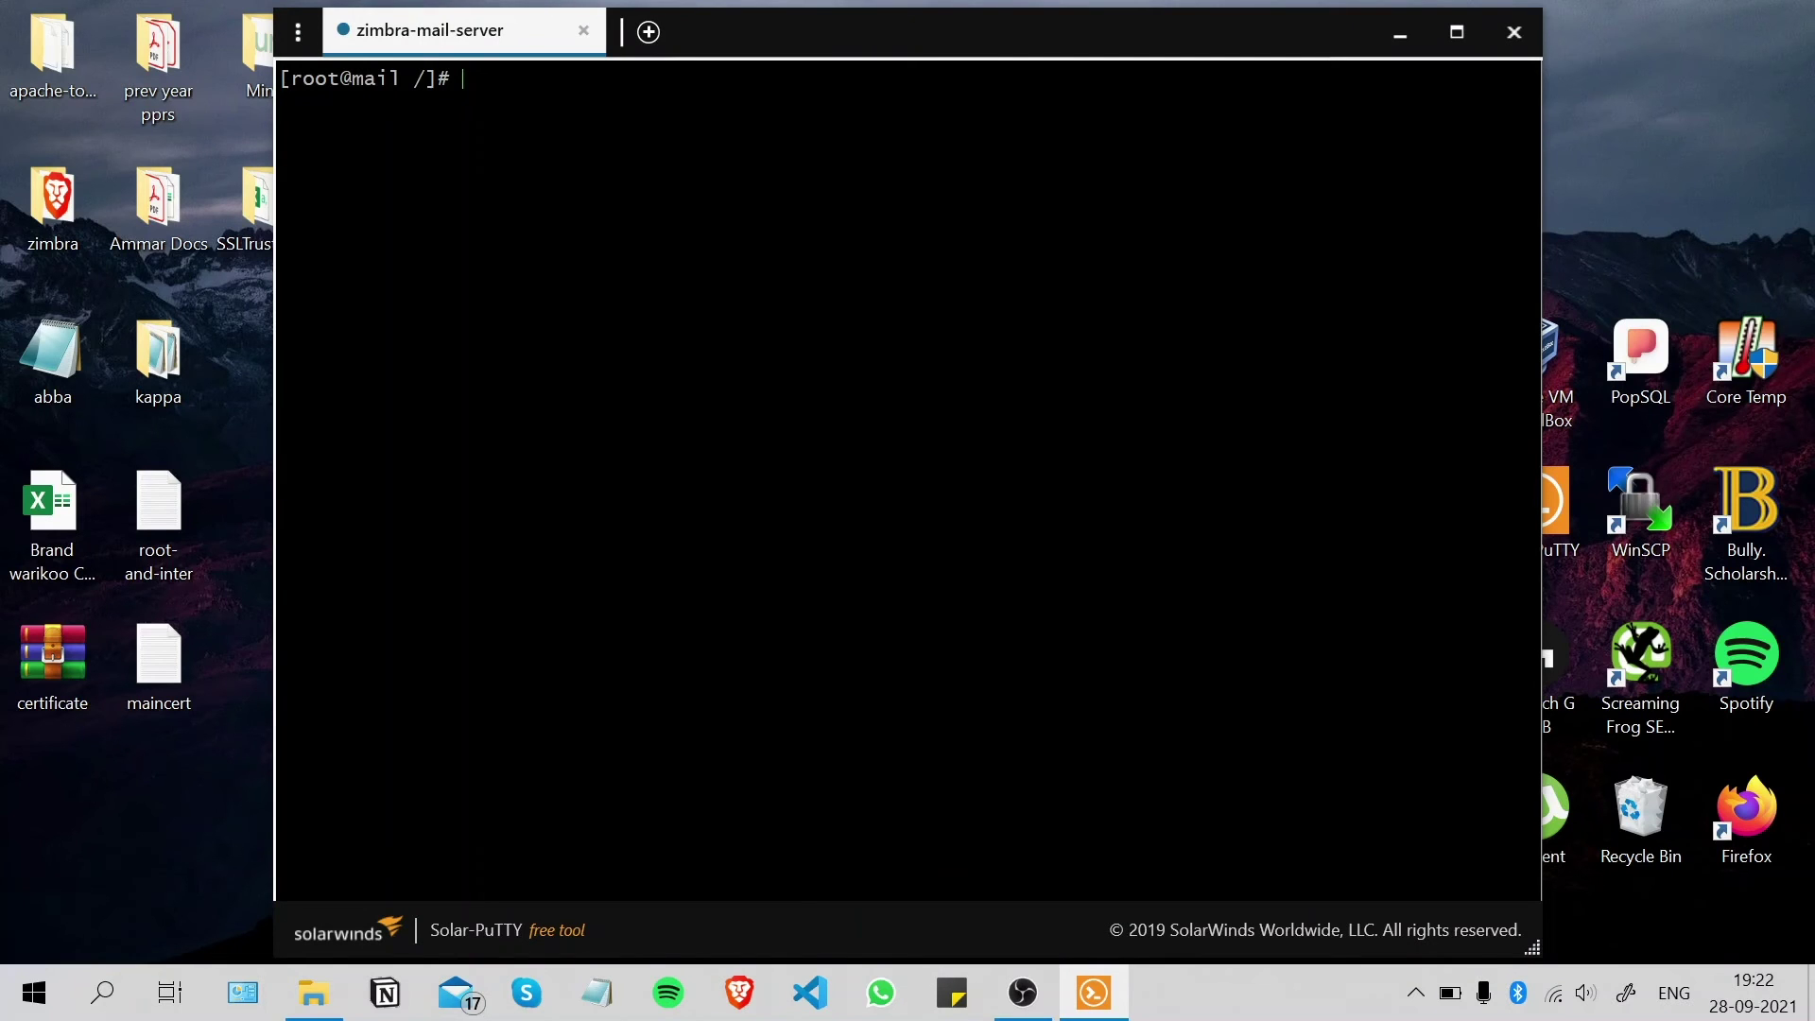
- Switch the shell to the zimbra user and run zmcontrol restart
text(sudo )
text(zimbr)
key(BackSpace)
key(BackSpace)
key(BackSpace)
key(BackSpace)
key(BackSpace)
key(BackSpace)
key(BackSpace)
key(BackSpace)
text(zimbra)
key(Return)
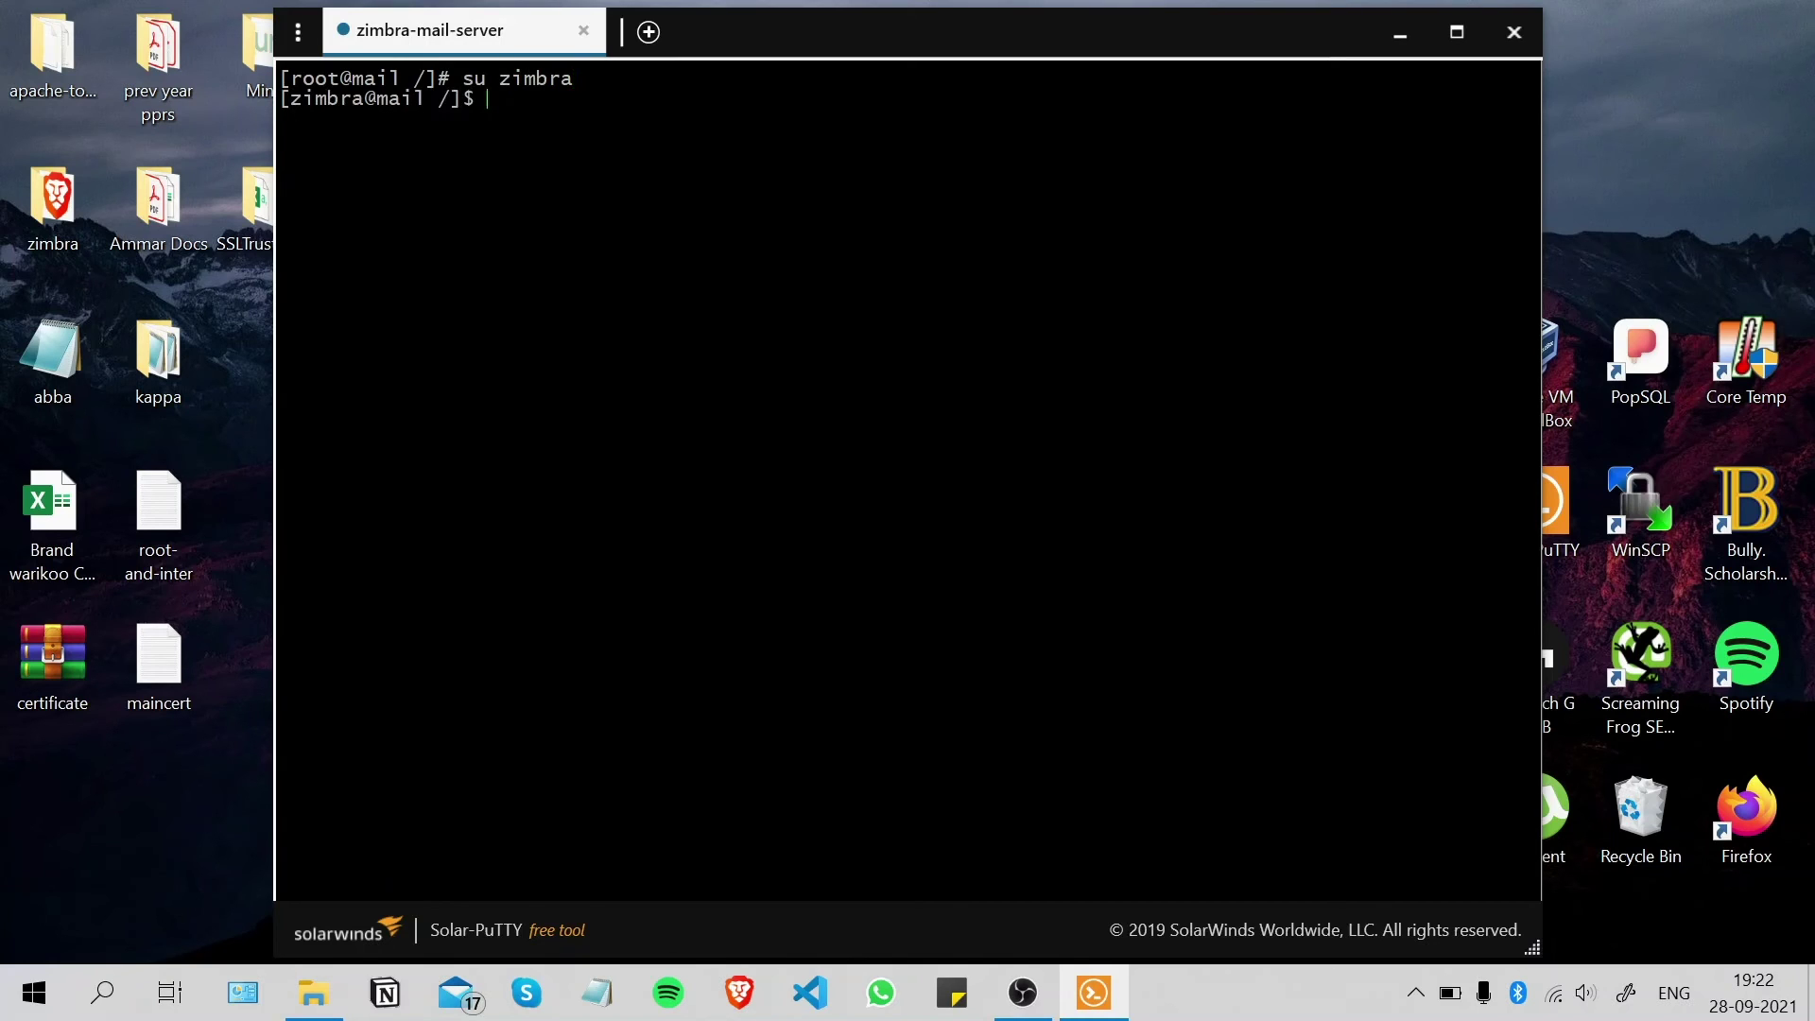
text(zmcontrol restart)
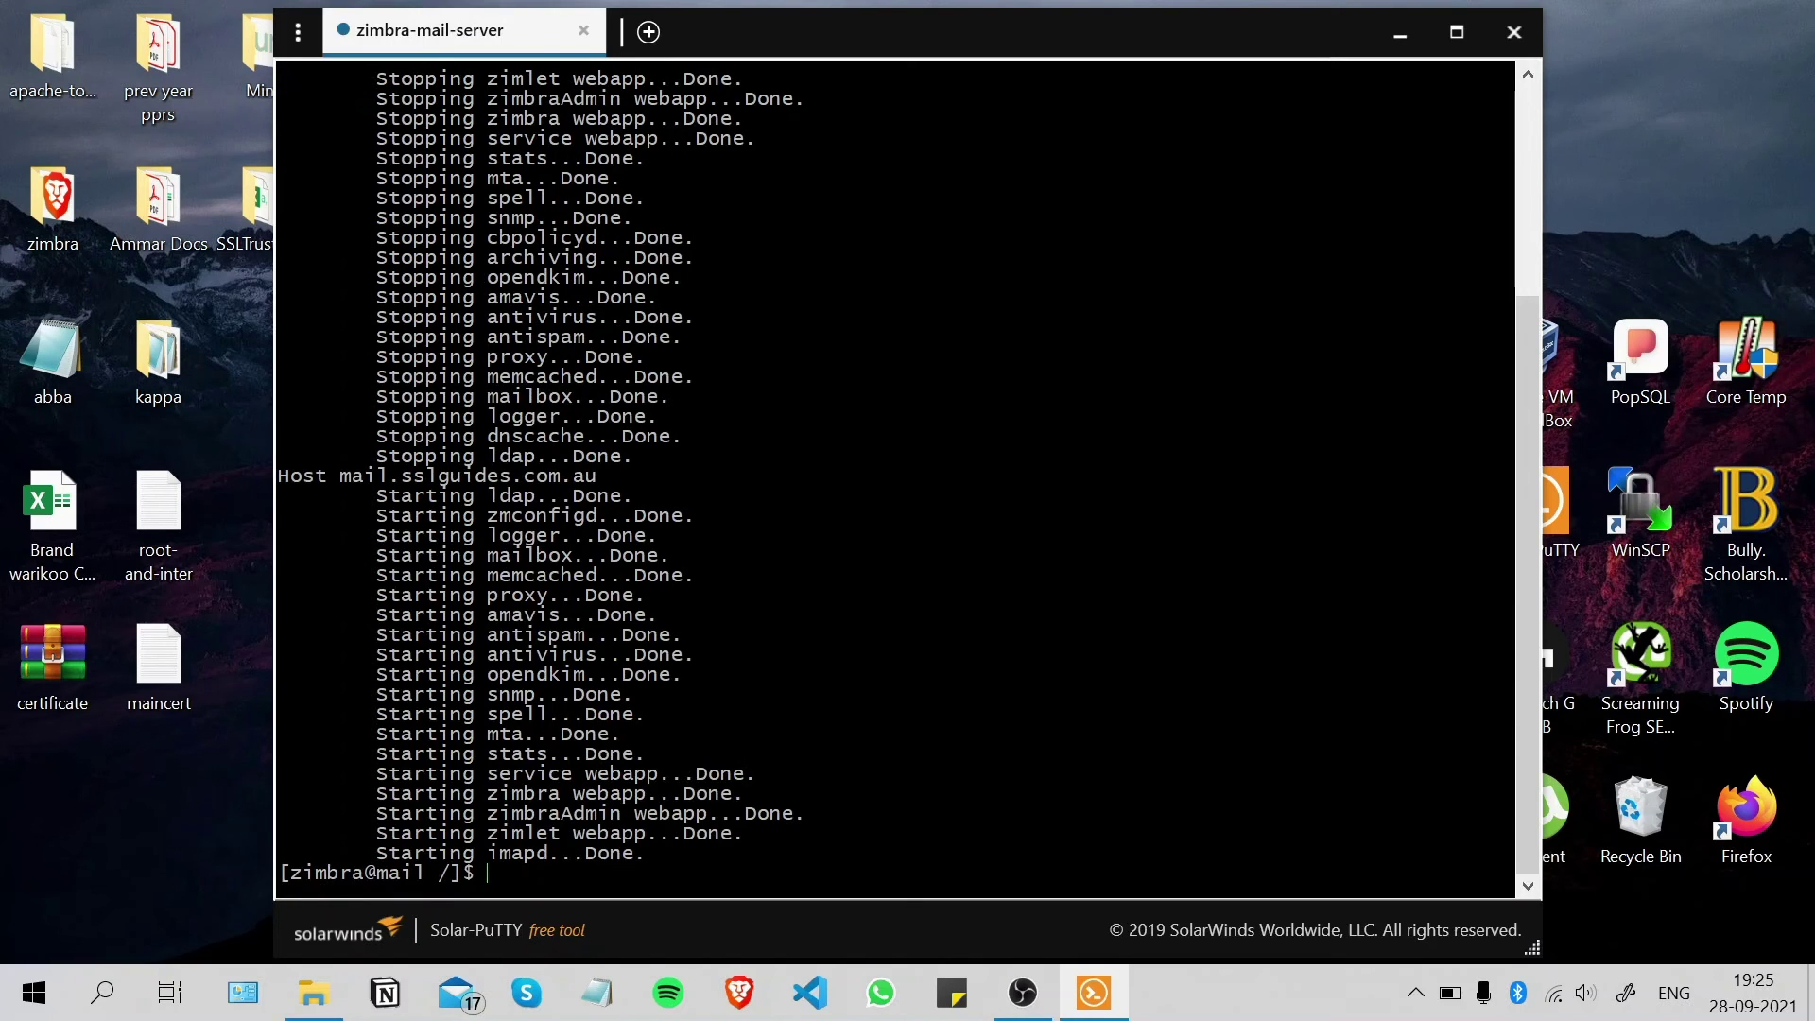
click(1513, 31)
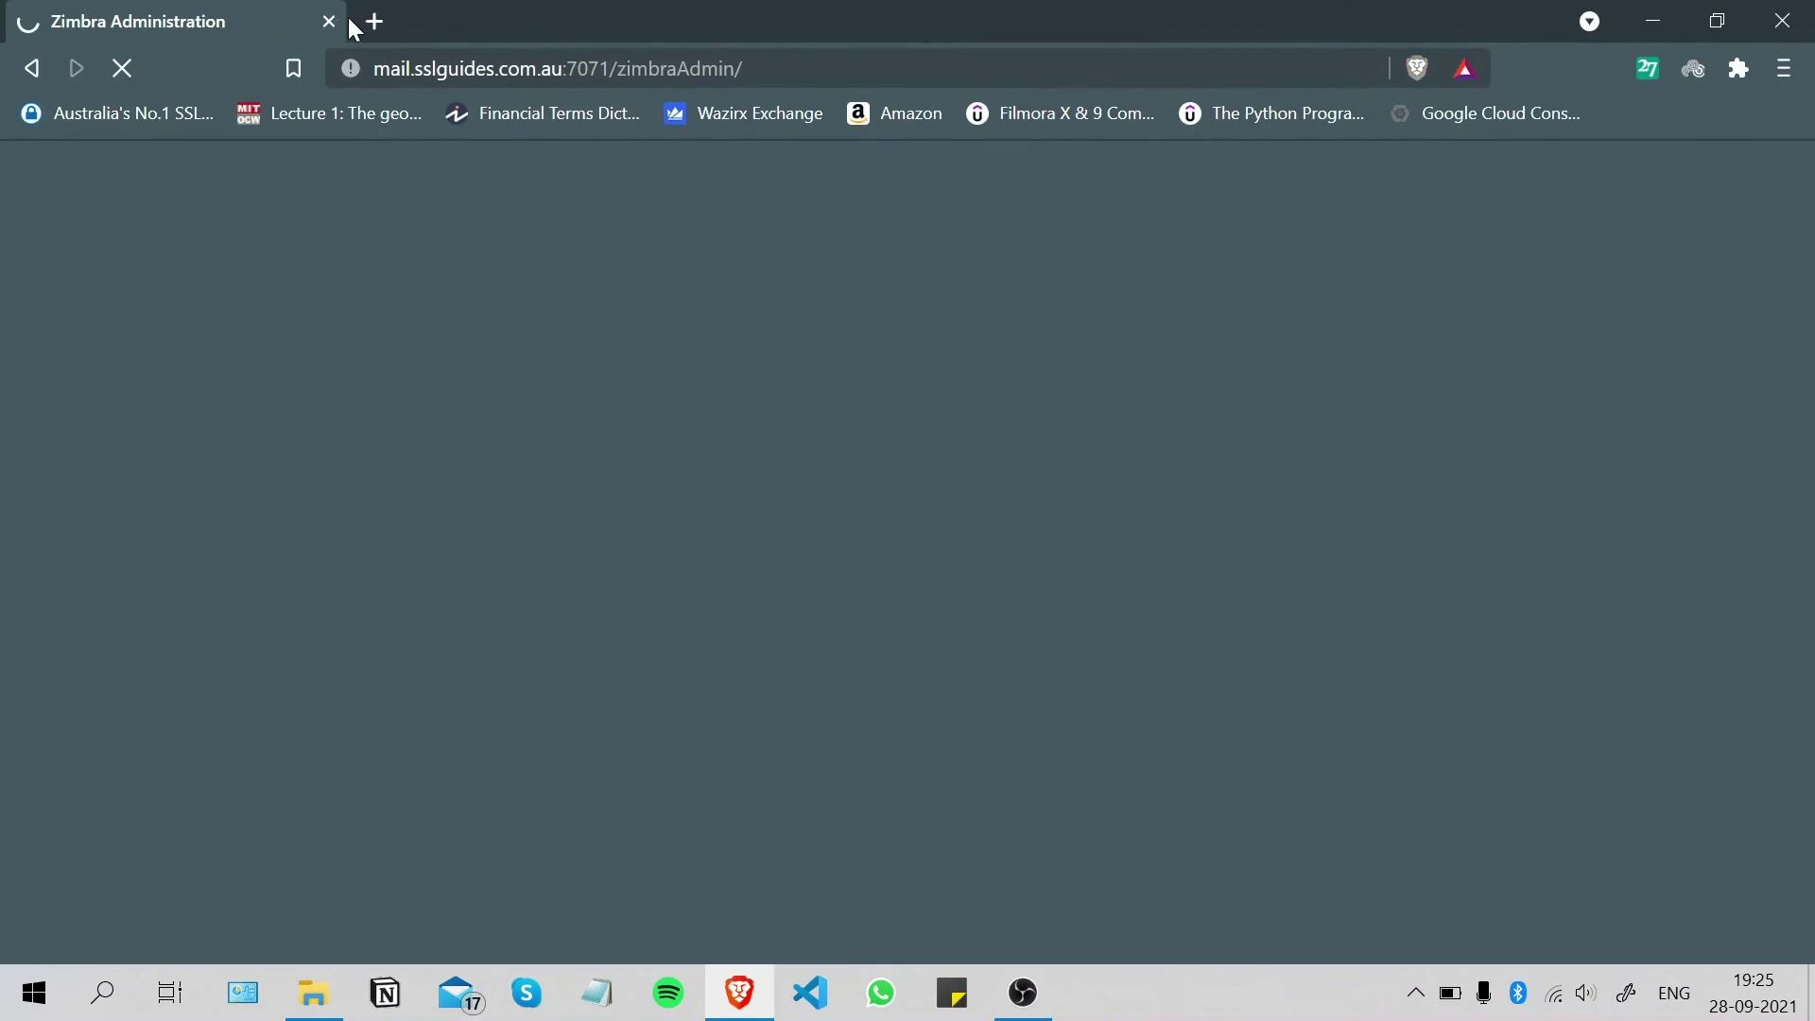
click(329, 17)
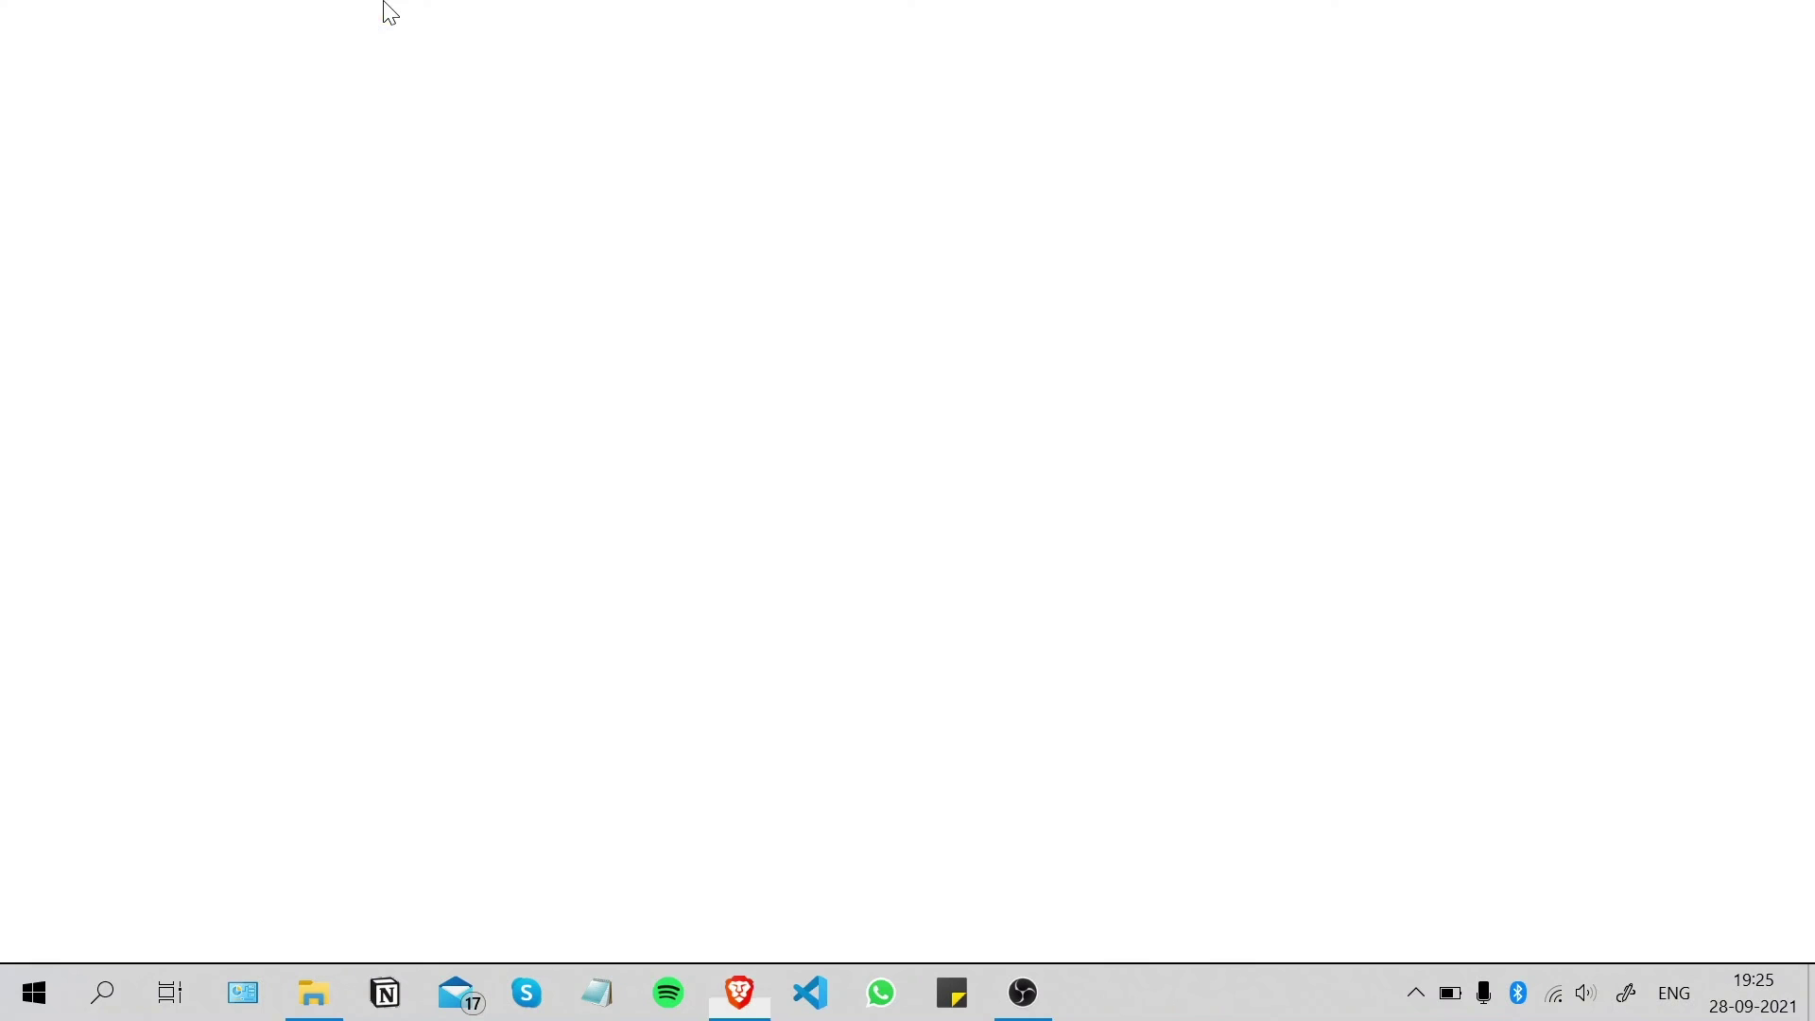
text(https:)
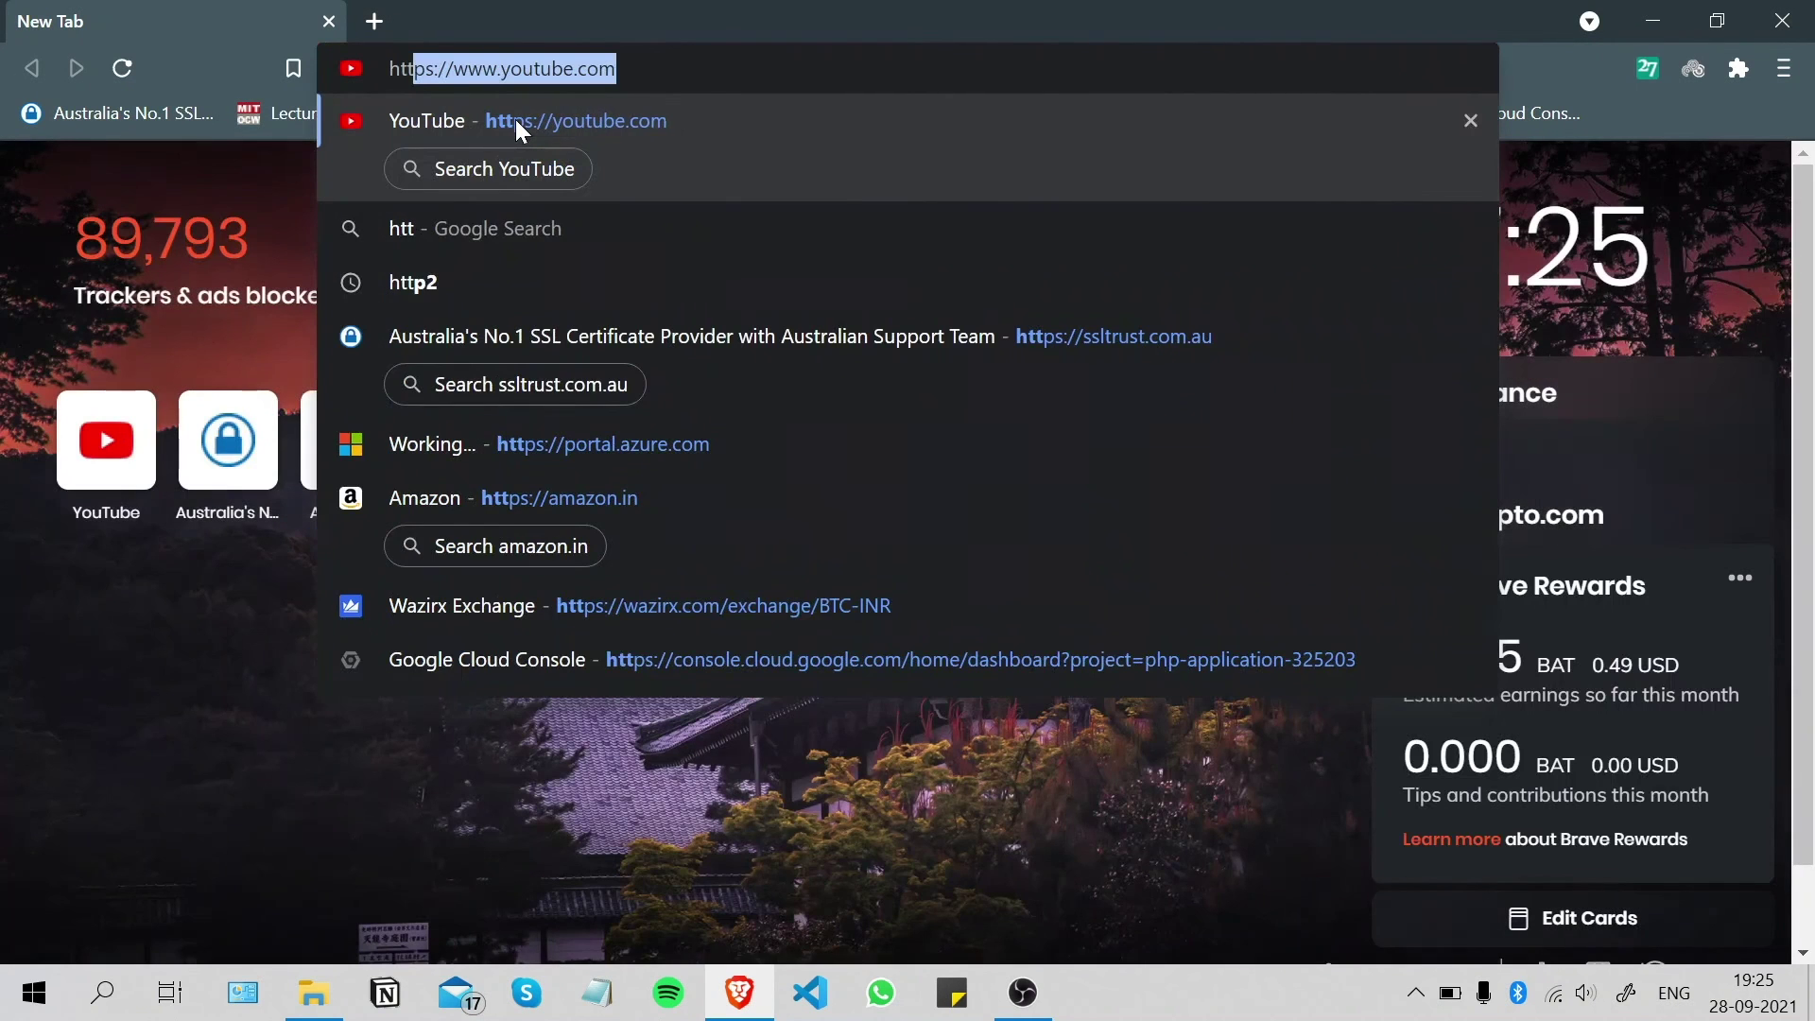
text(//)
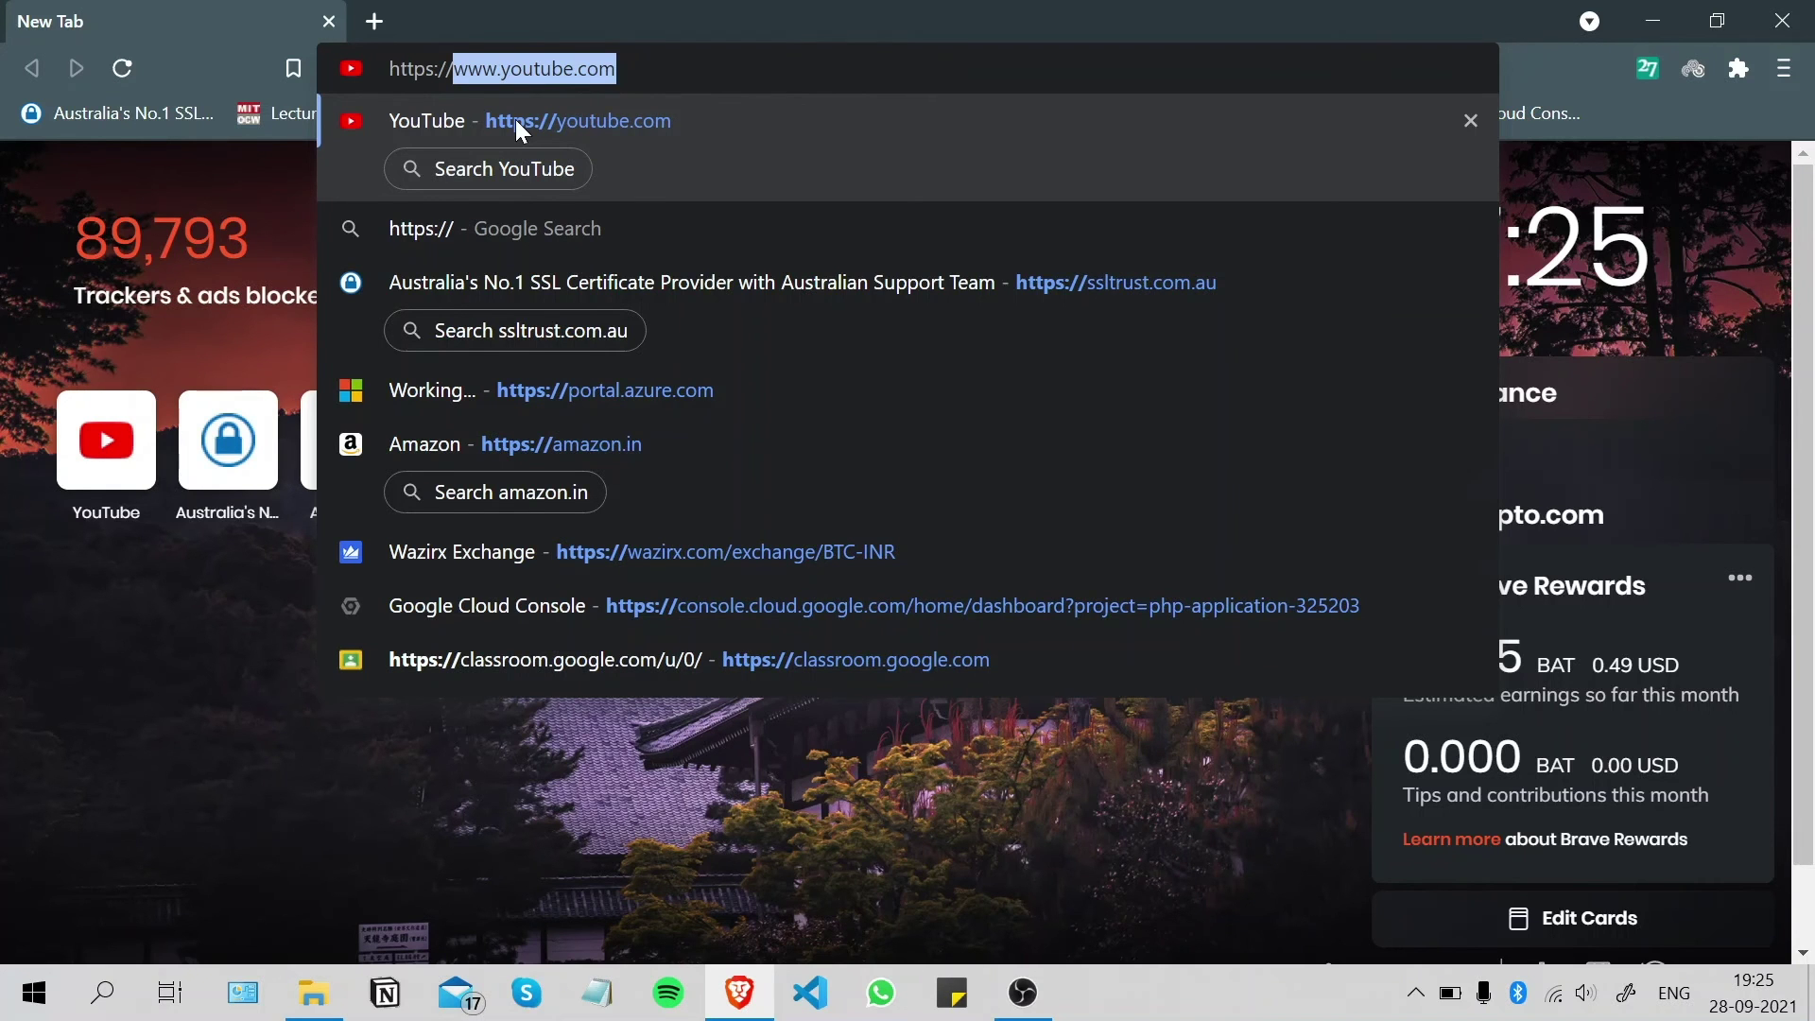
text(mai)
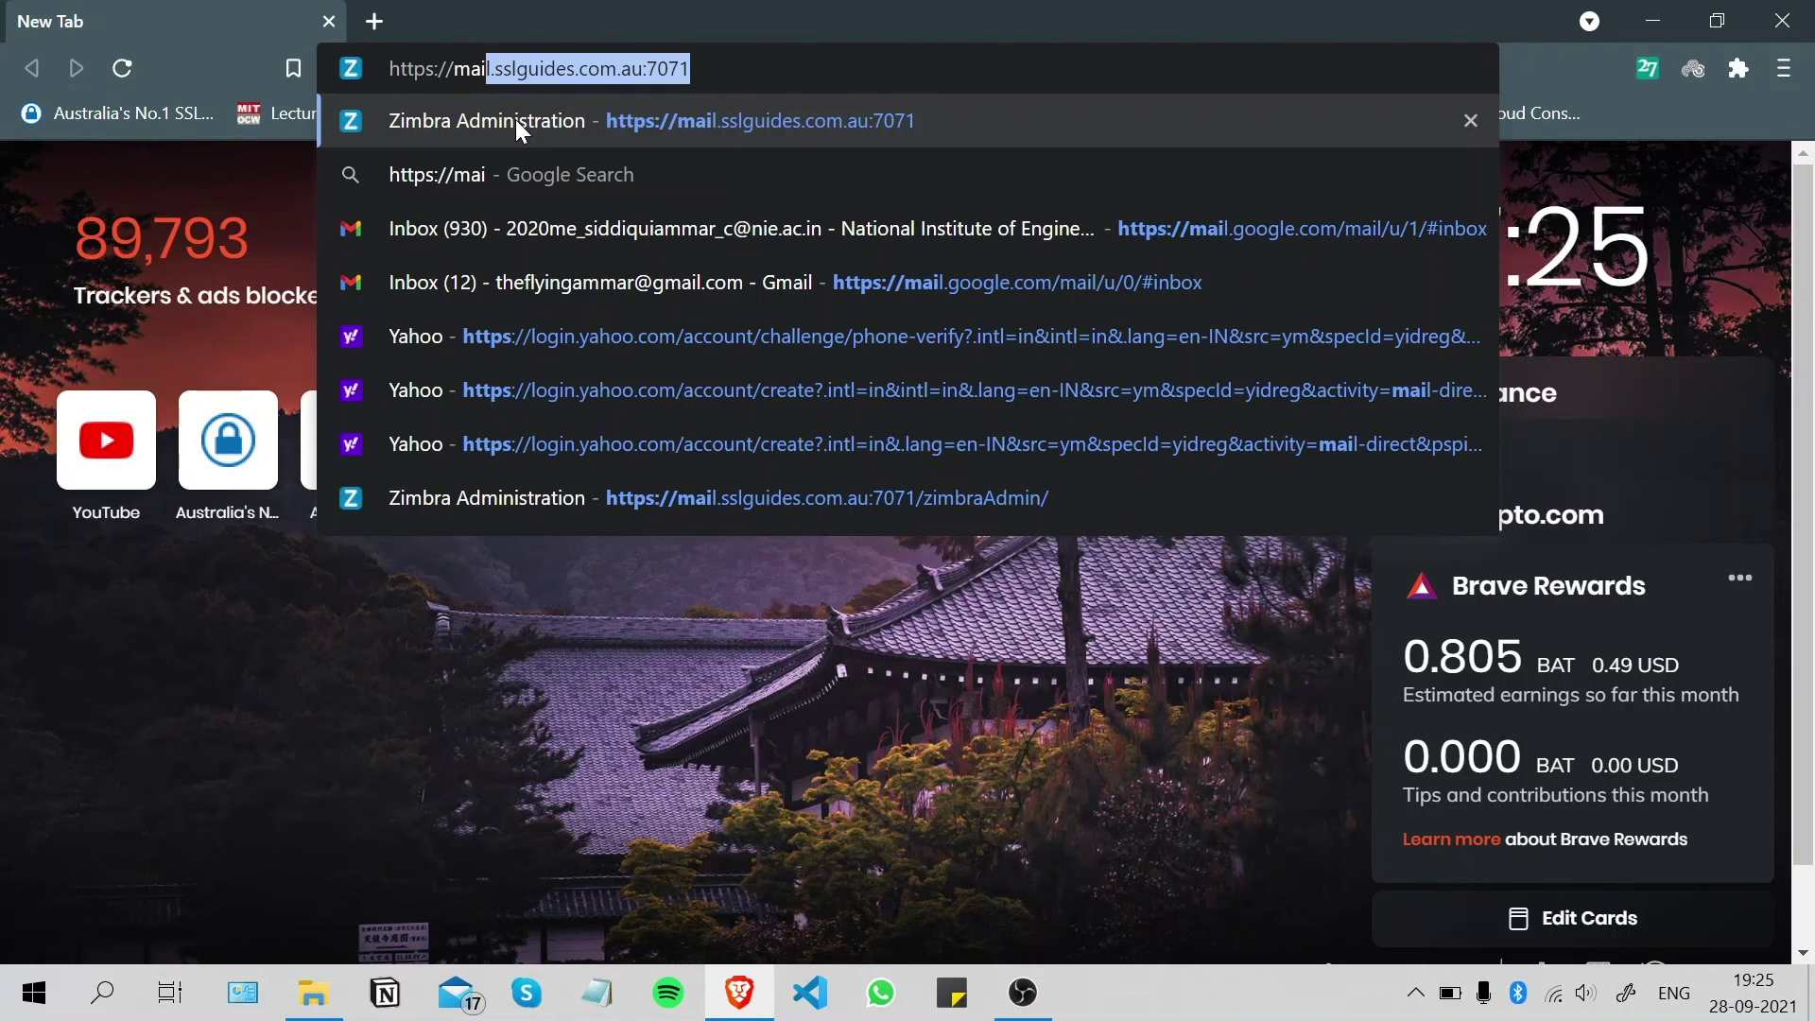
key(Return)
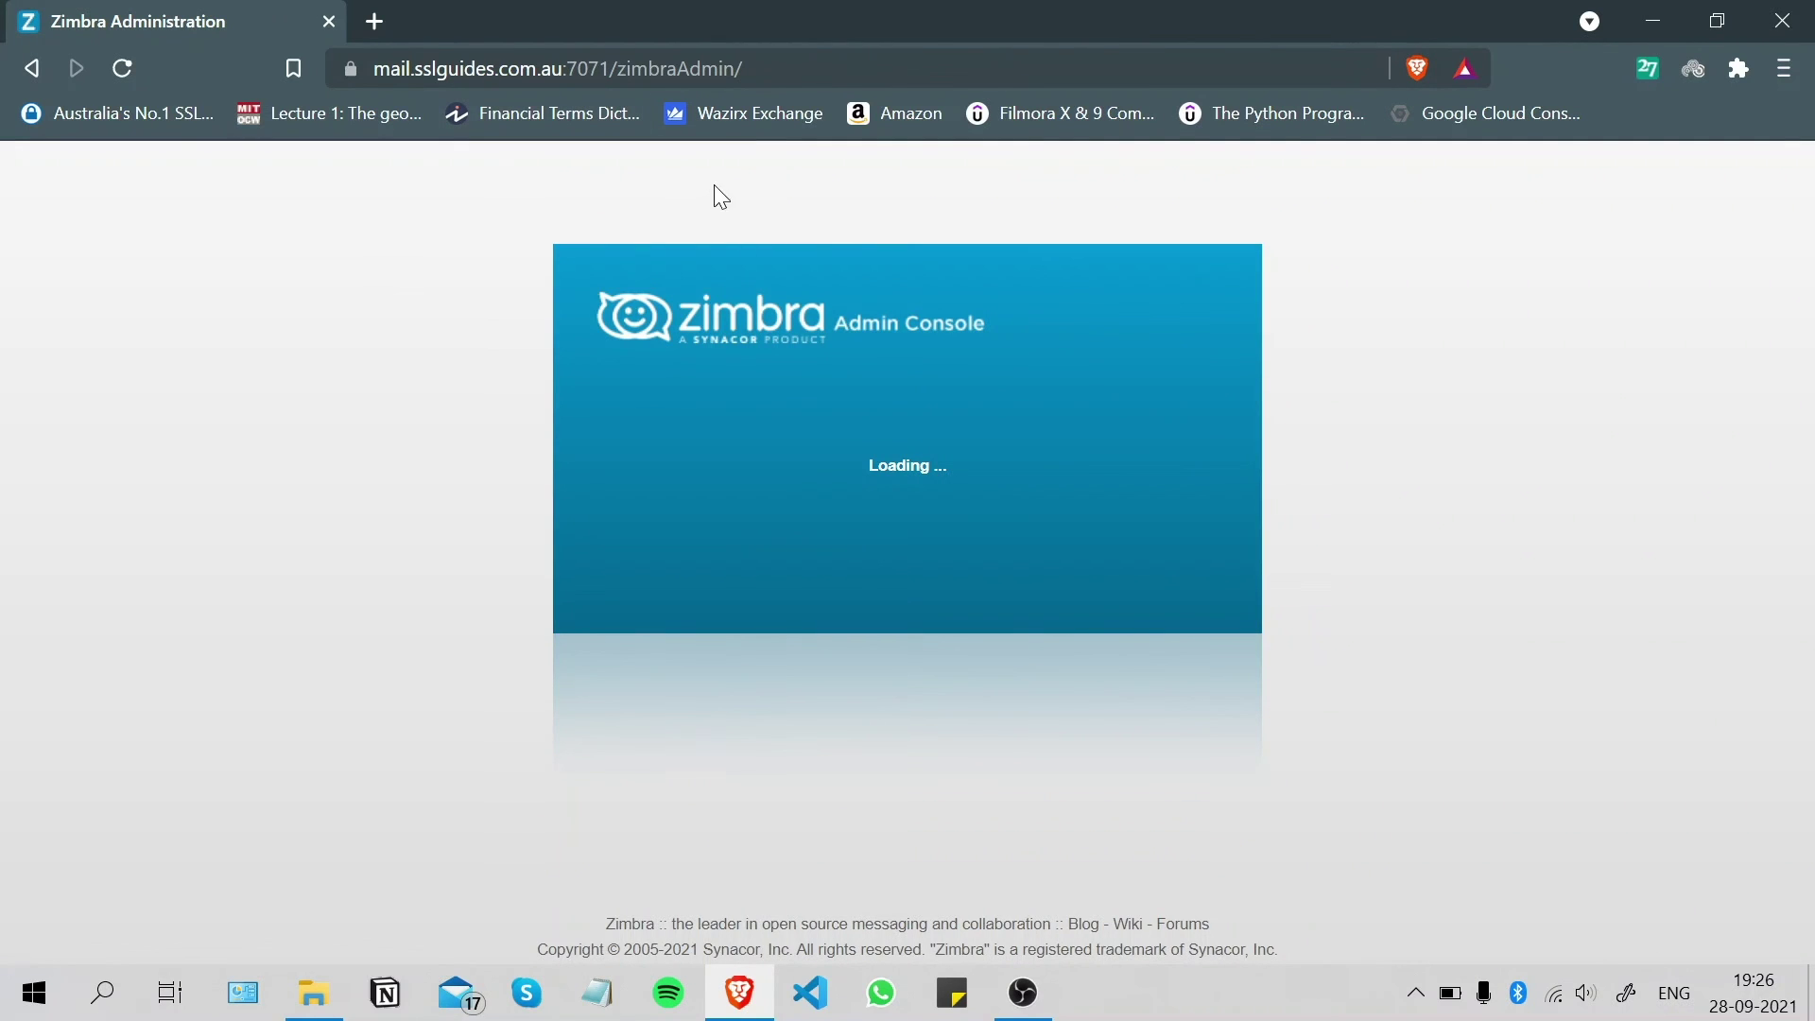
click(348, 72)
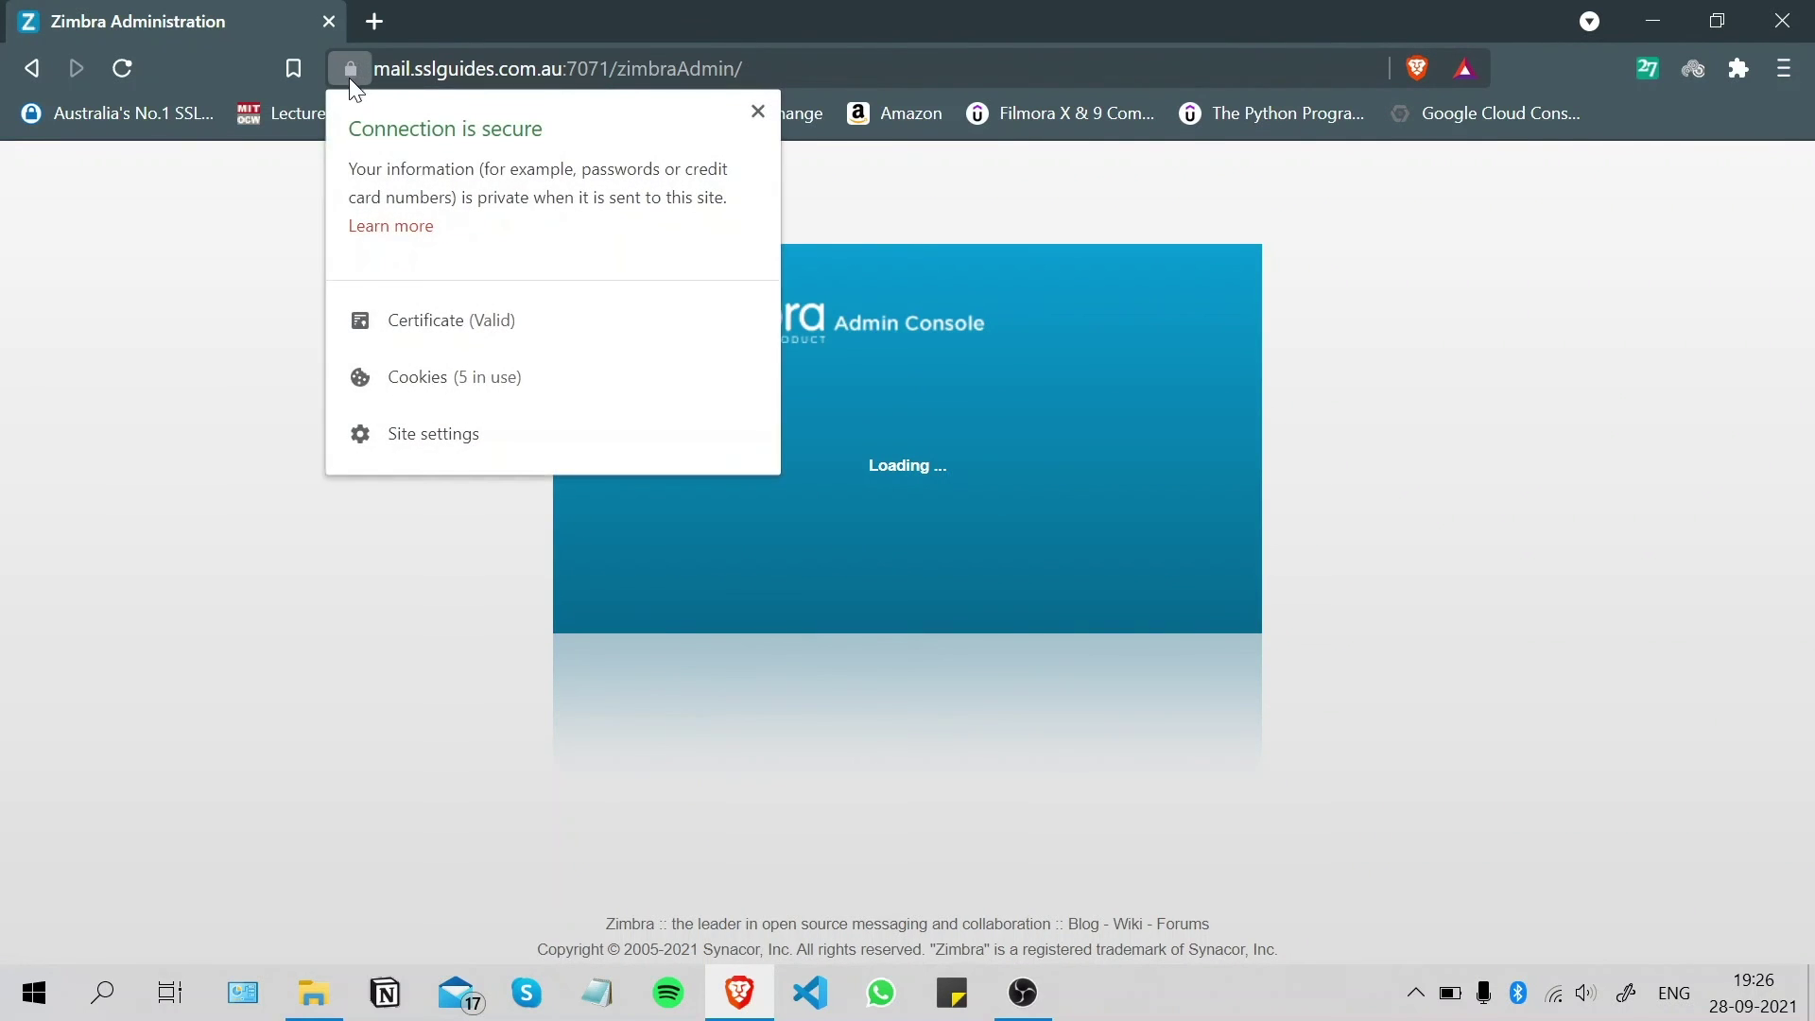
click(512, 320)
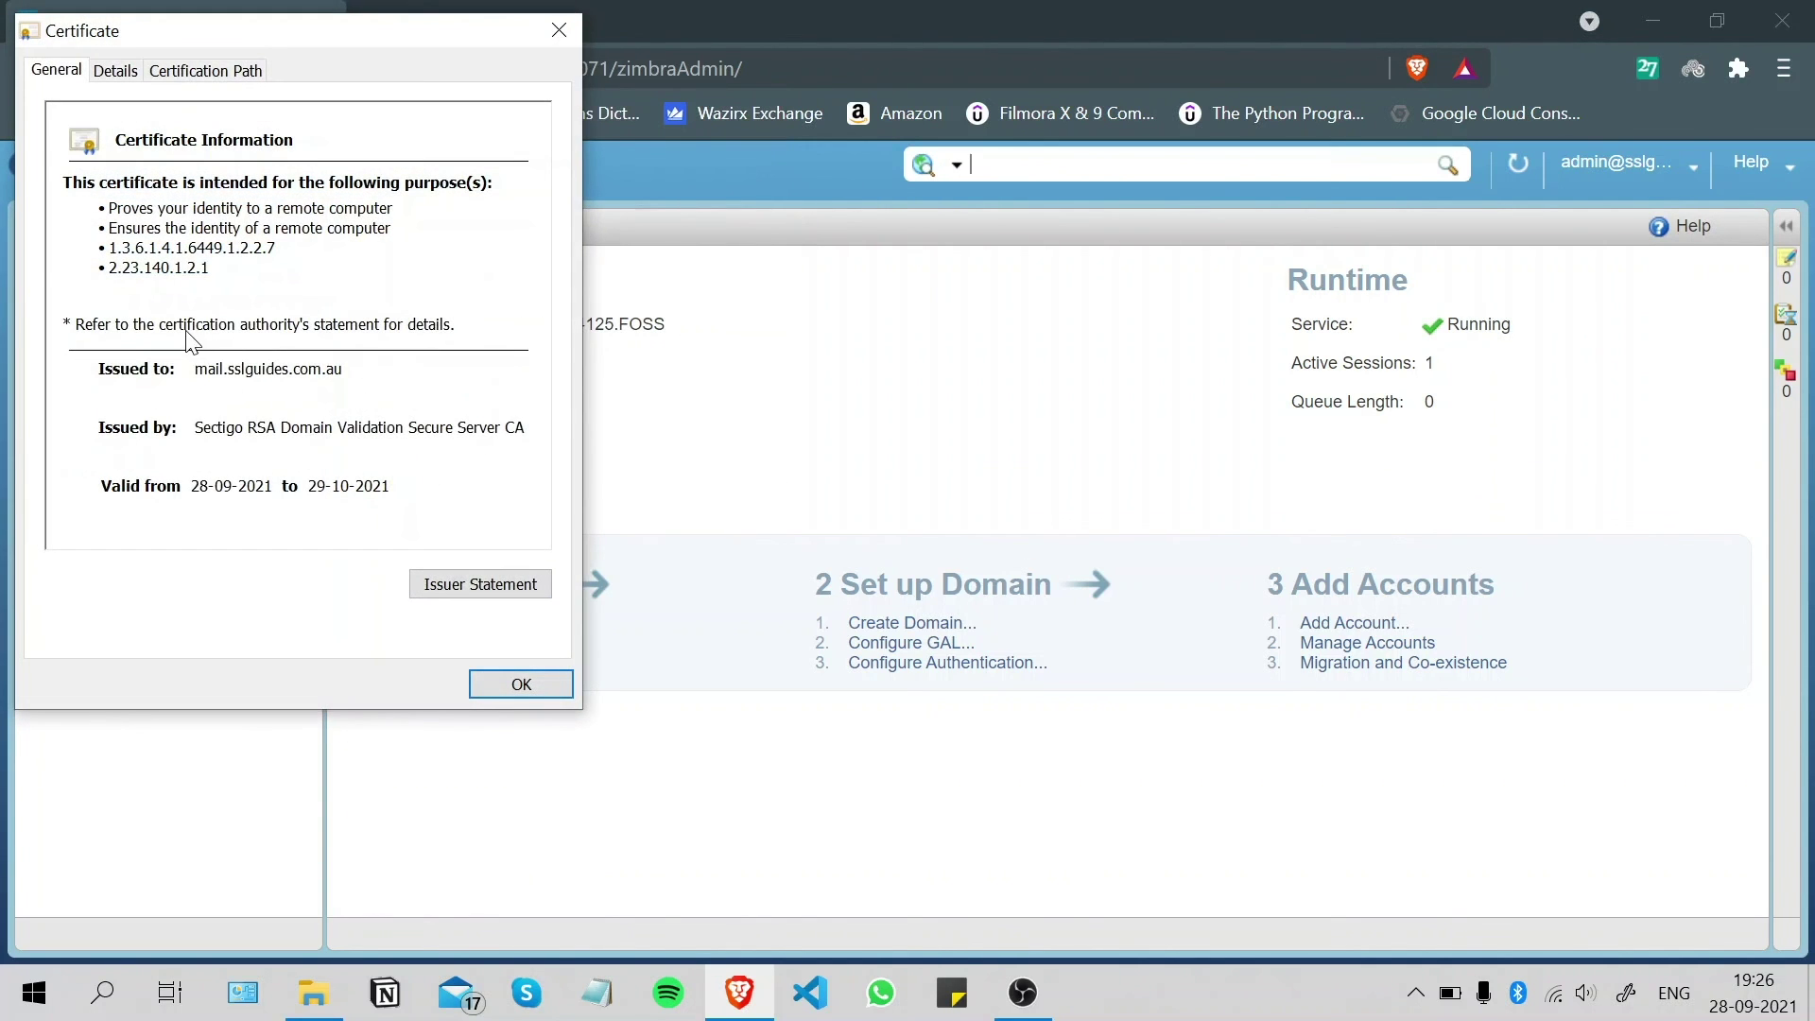
key(shift+Tab)
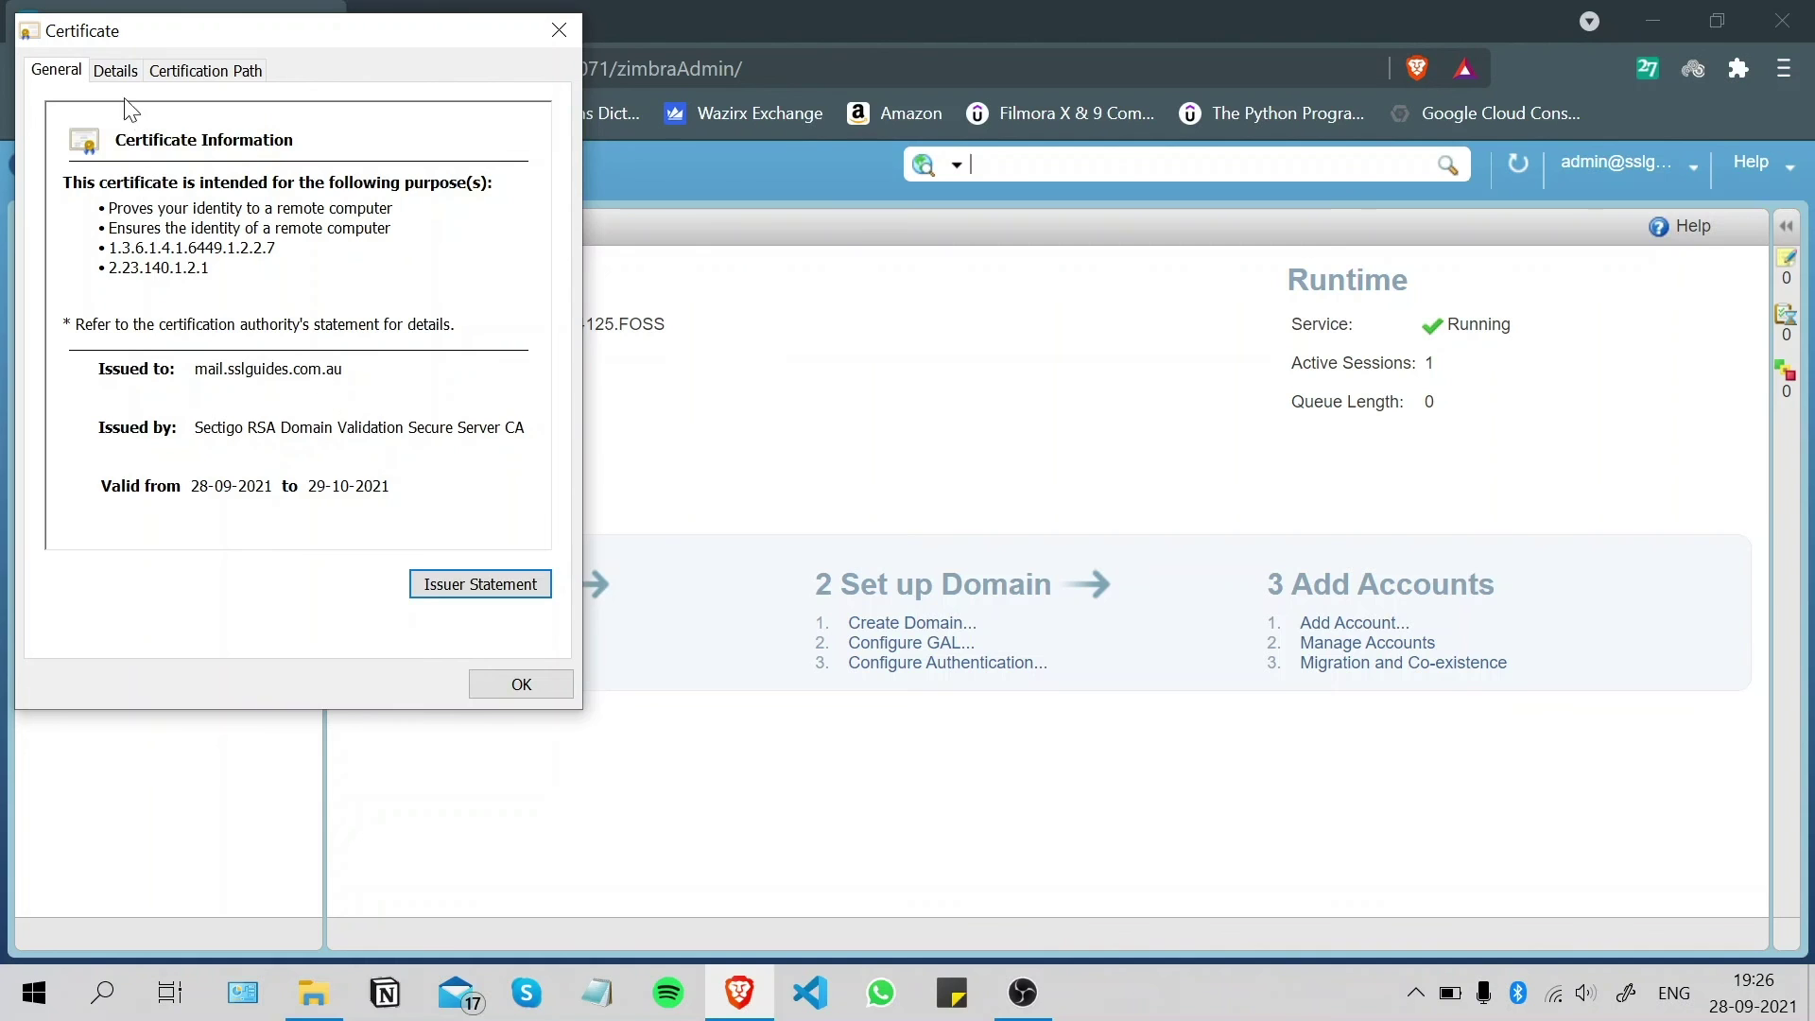
click(115, 71)
click(205, 69)
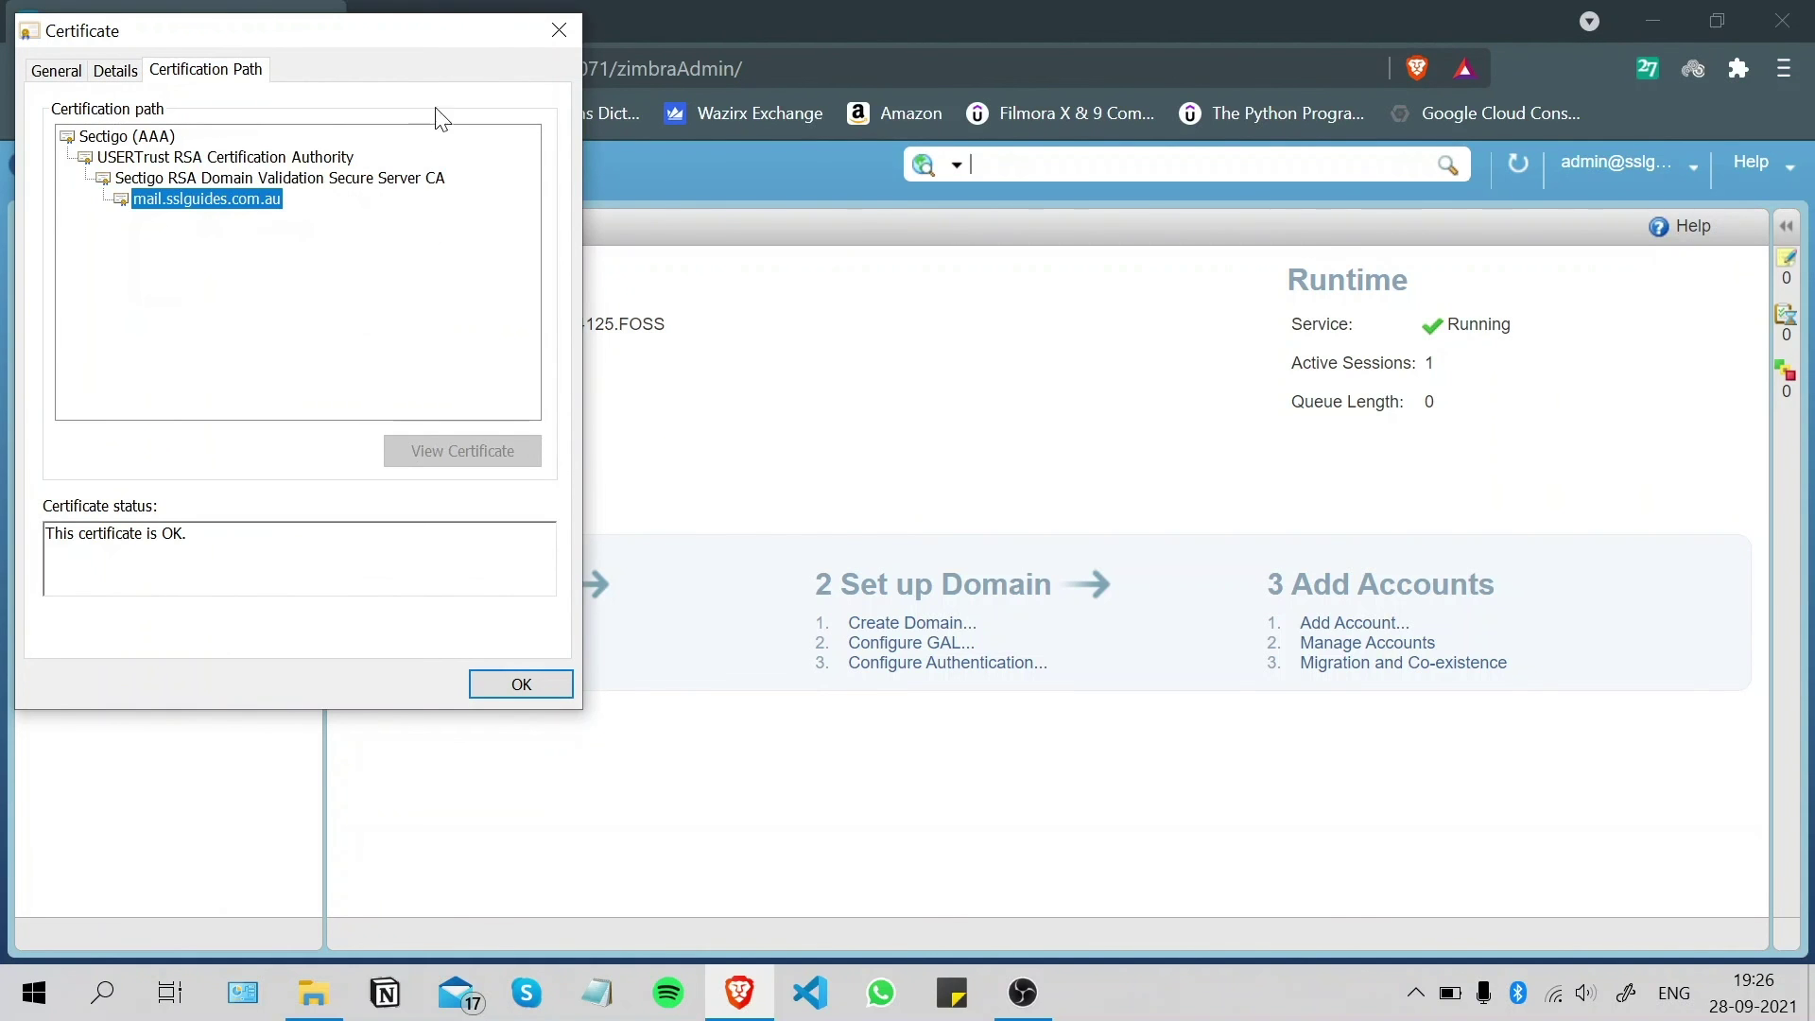
click(556, 31)
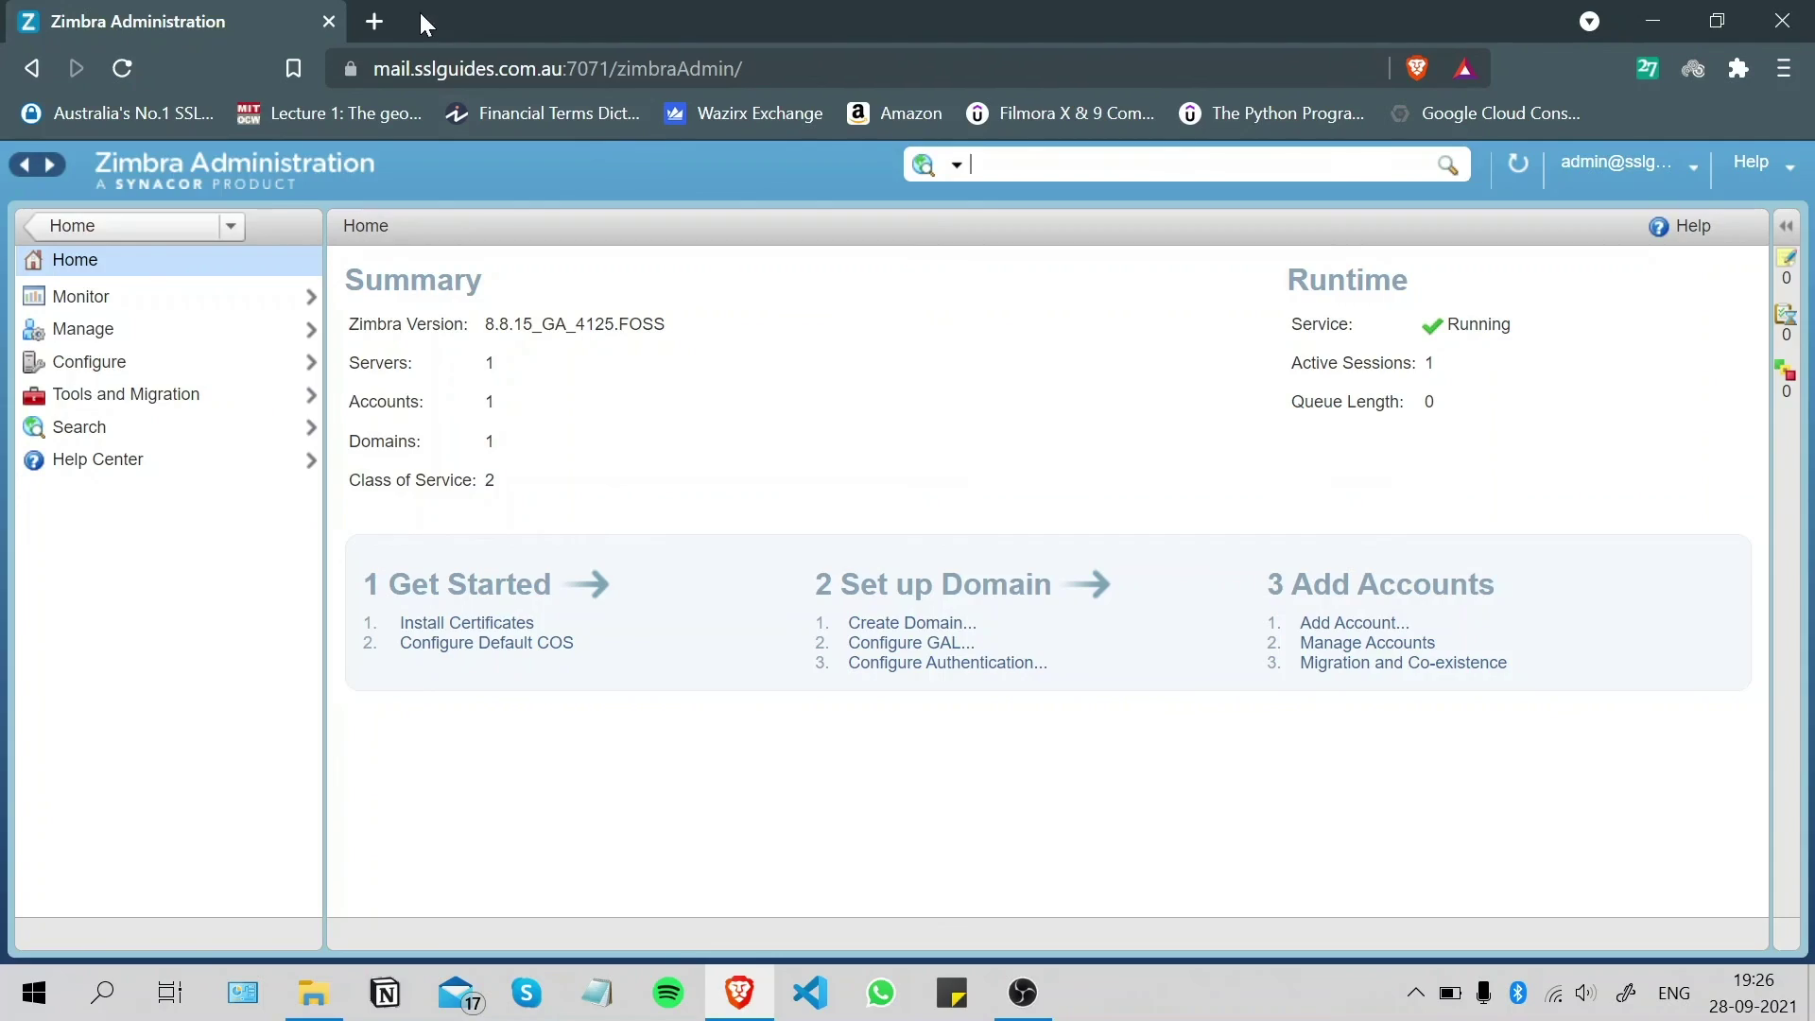
- Go to ssllabs.com in a new tab and open the SSL Server Test
click(376, 22)
text(ssl)
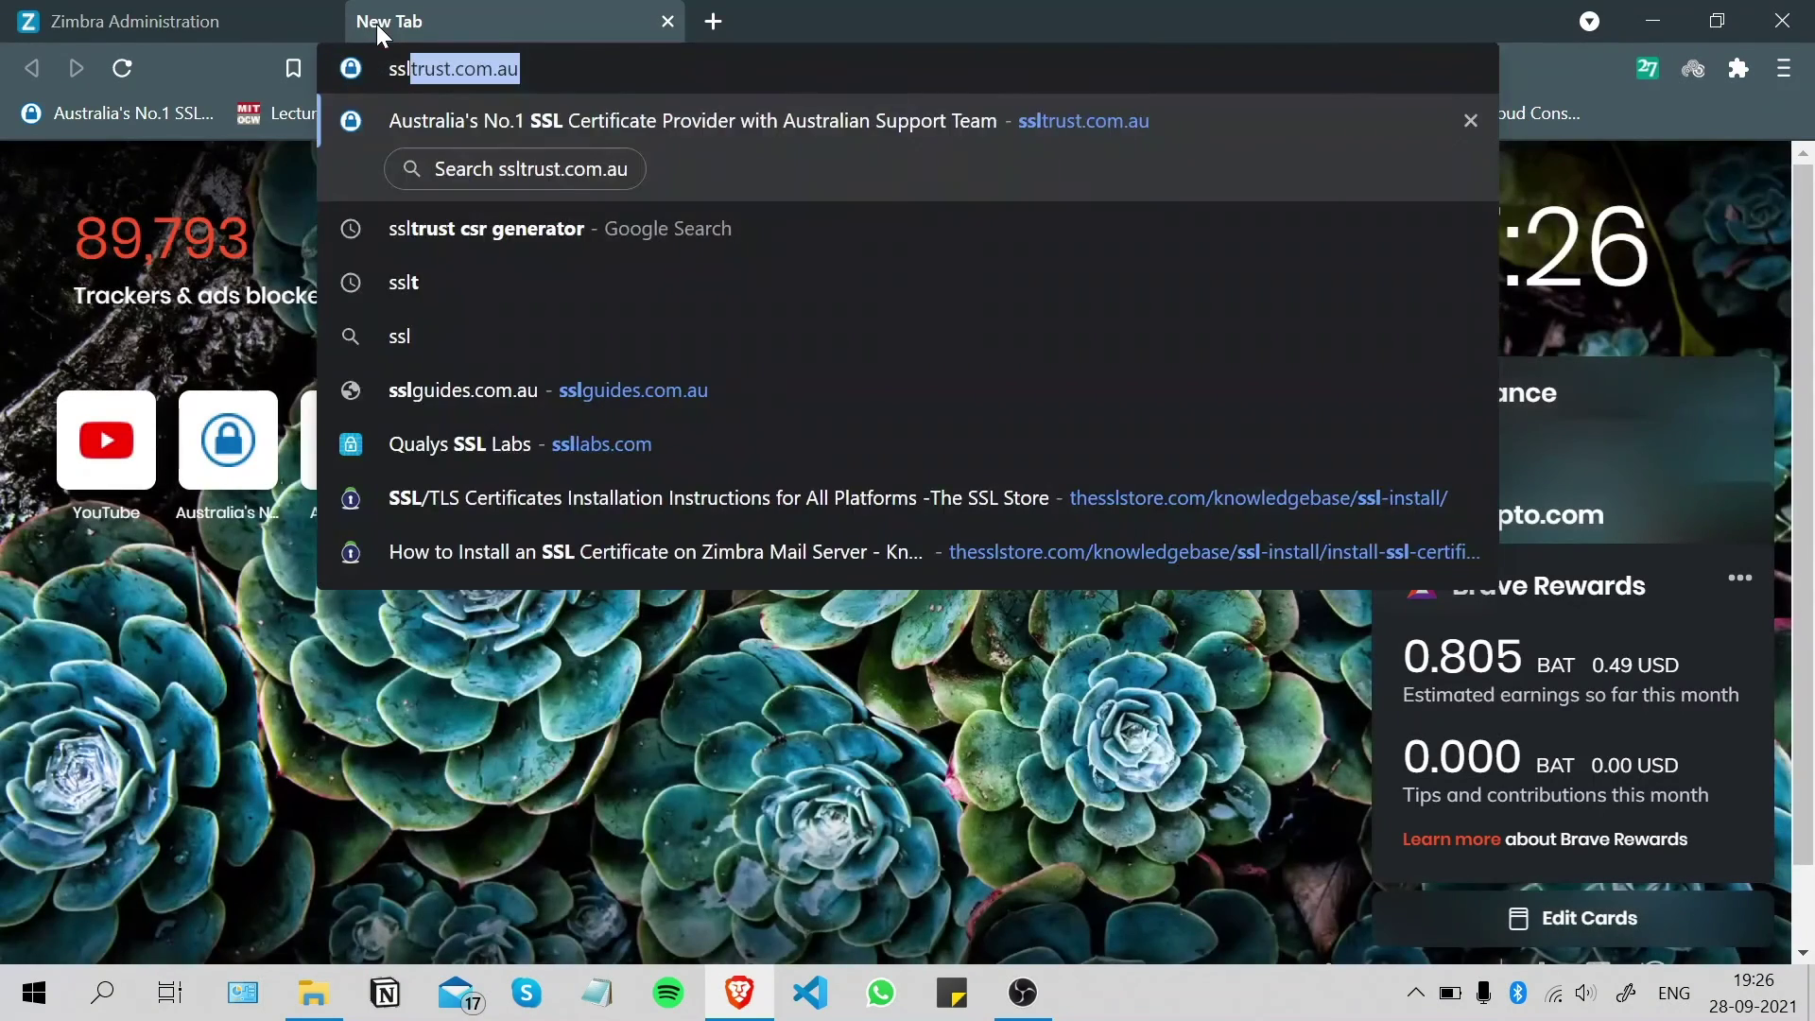
text(l)
key(Return)
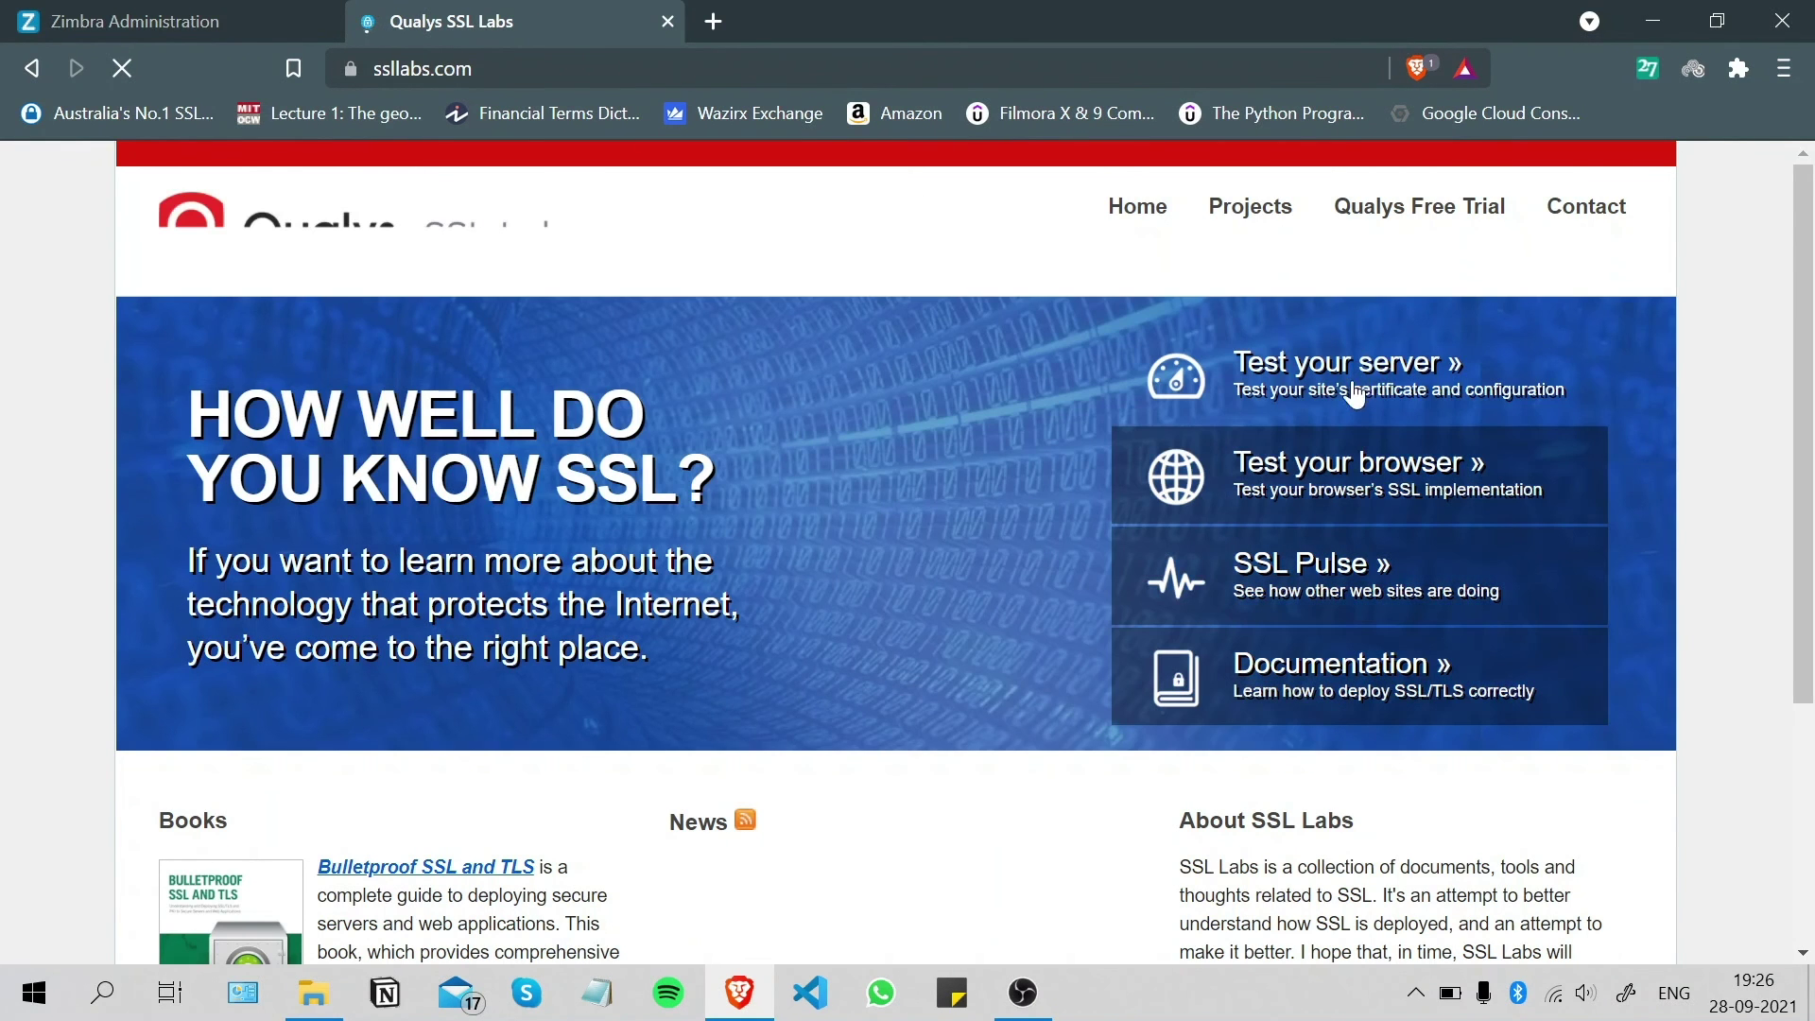
click(1361, 384)
- Copy the mail server URL from the admin console tab and submit it as the hostname
click(194, 16)
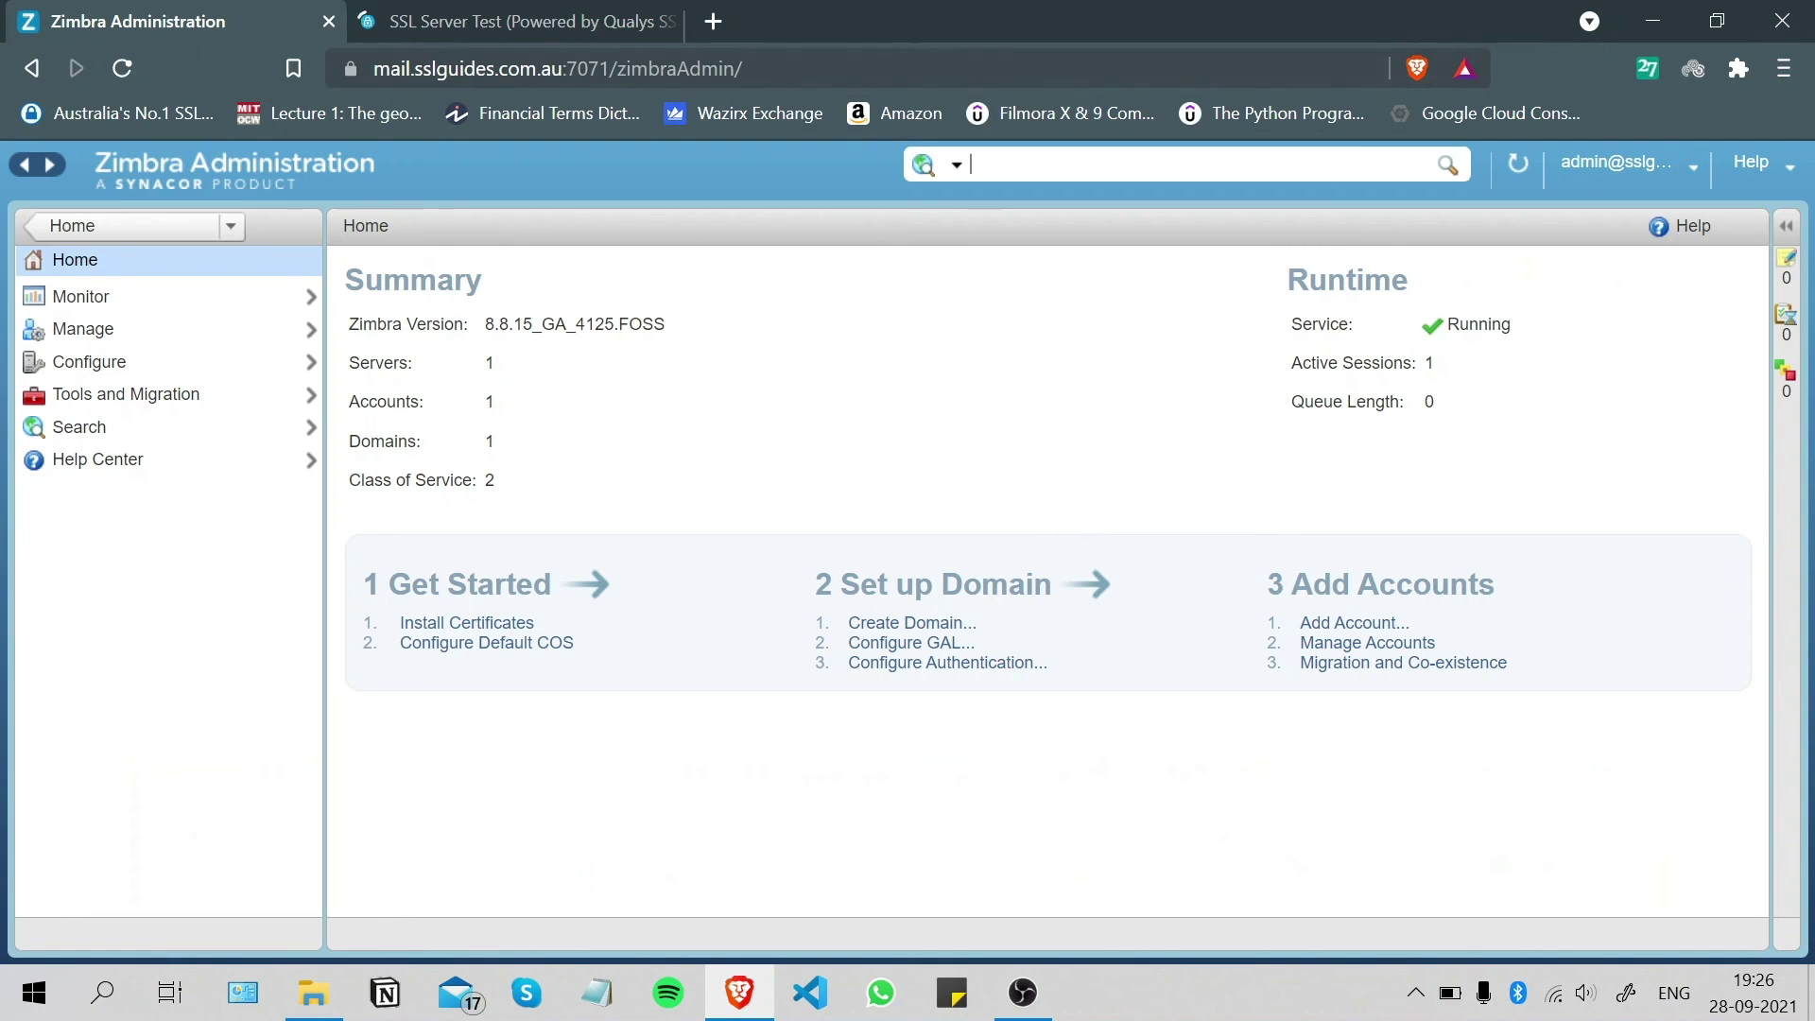
key(ctrl+l)
key(ctrl+c)
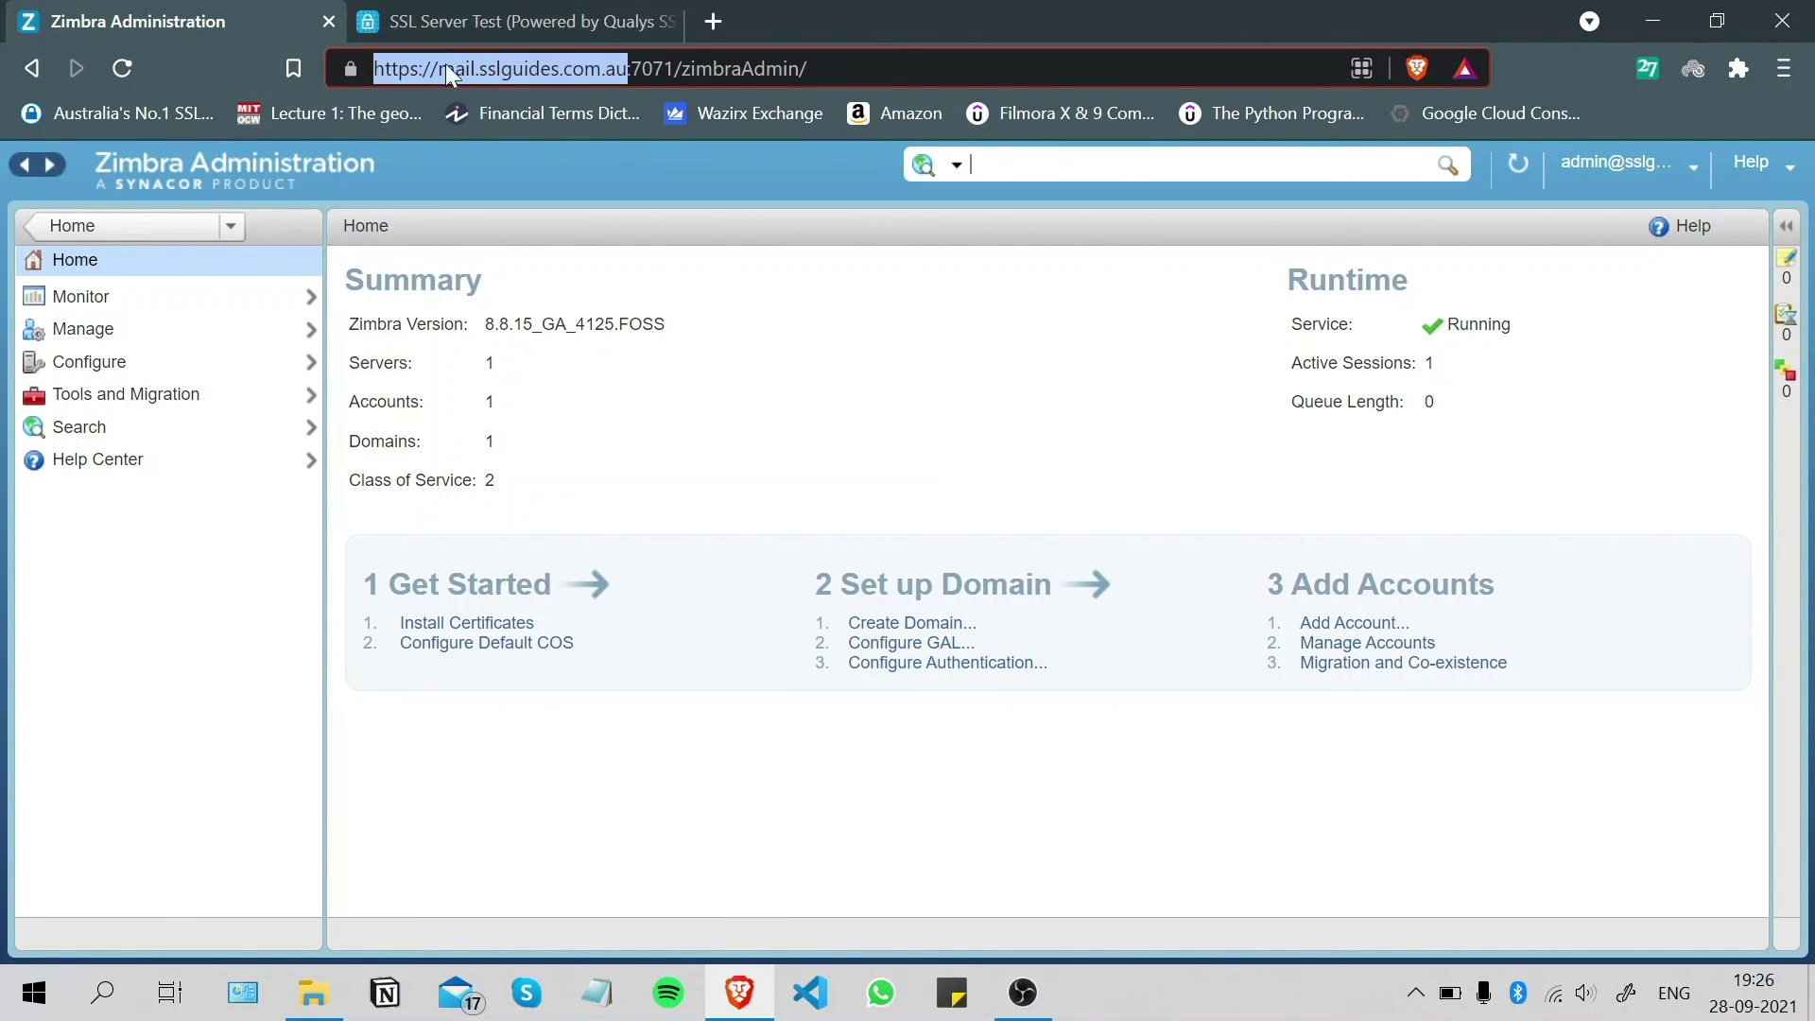
click(489, 12)
scroll(908, 548, down, 1)
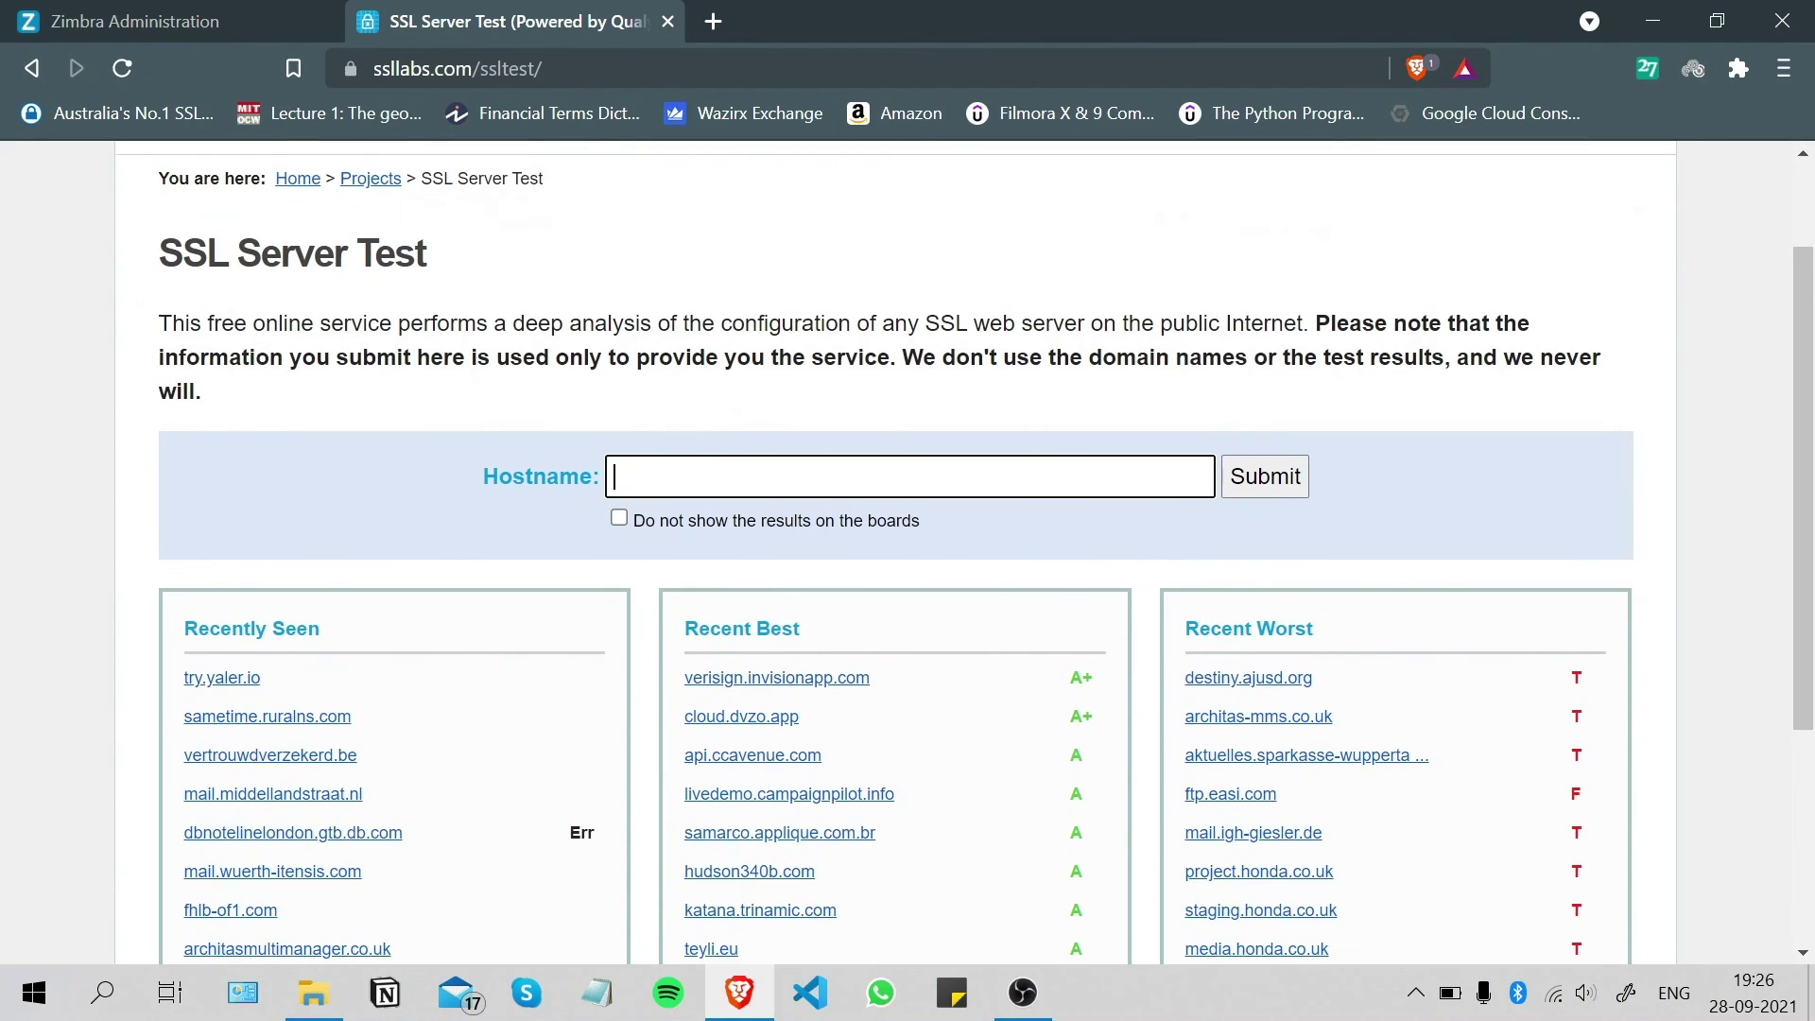
key(ctrl+v)
scroll(980, 518, down, 1)
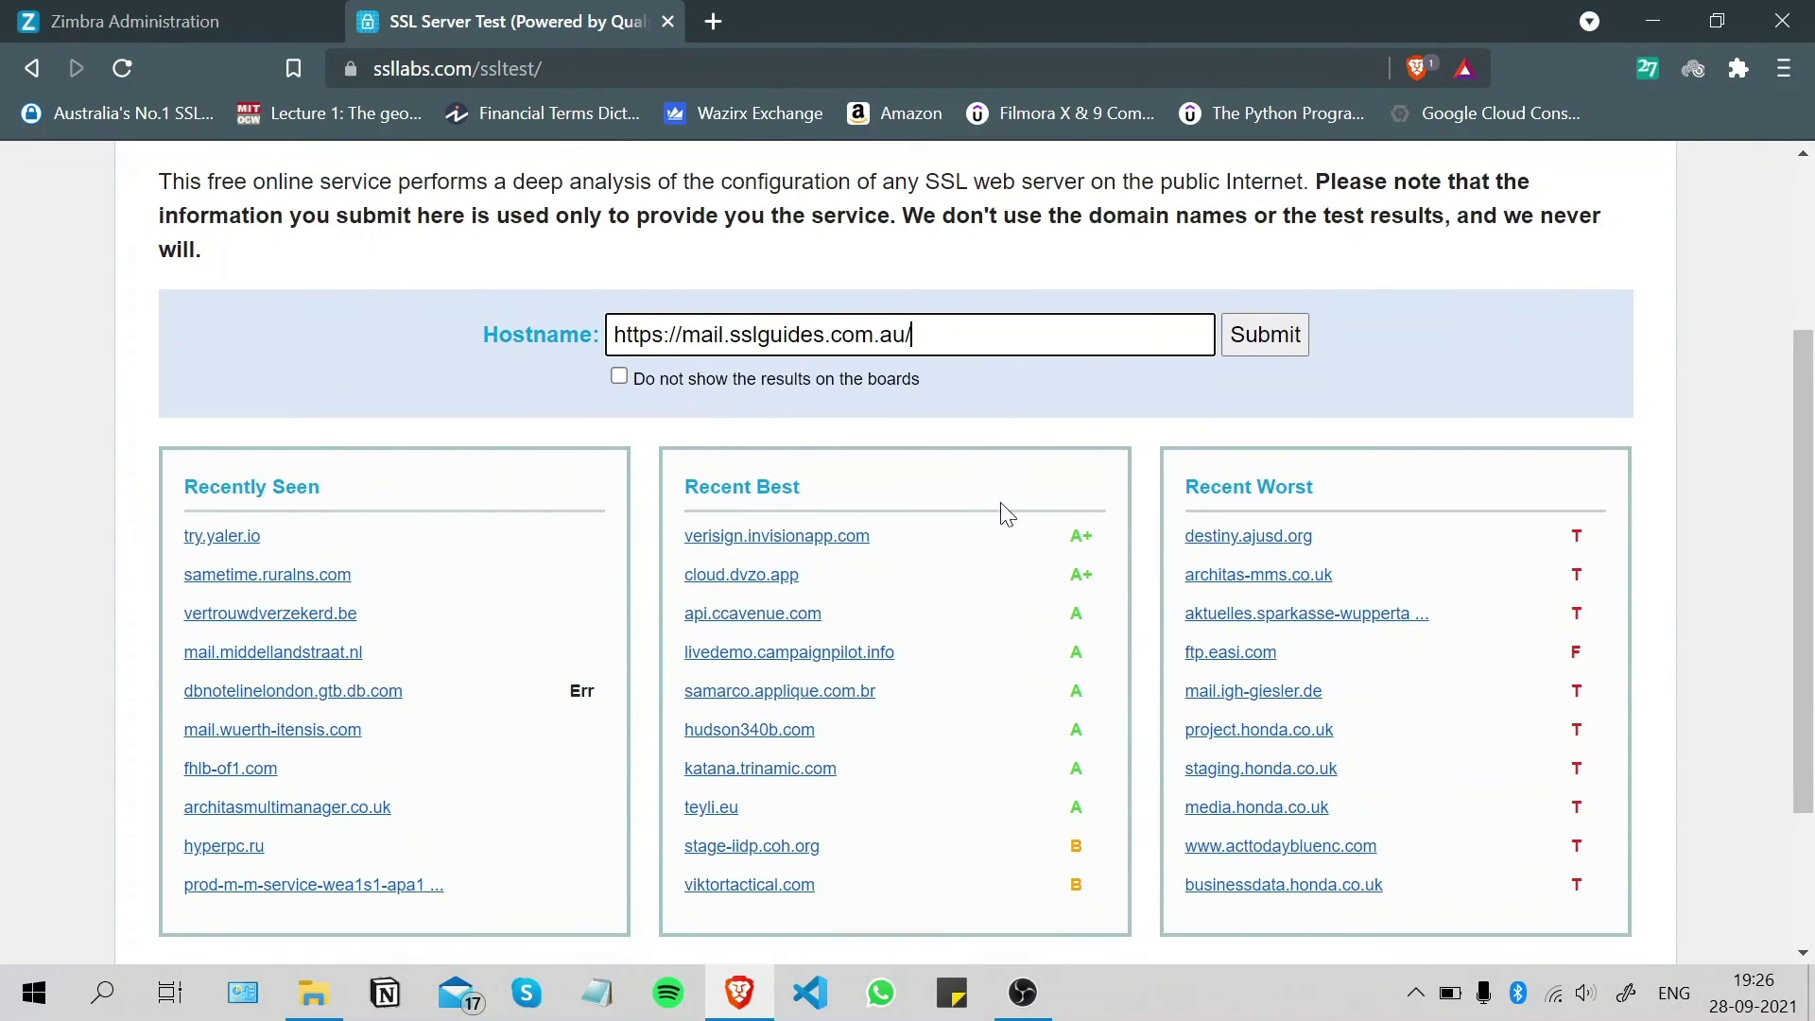
click(1262, 345)
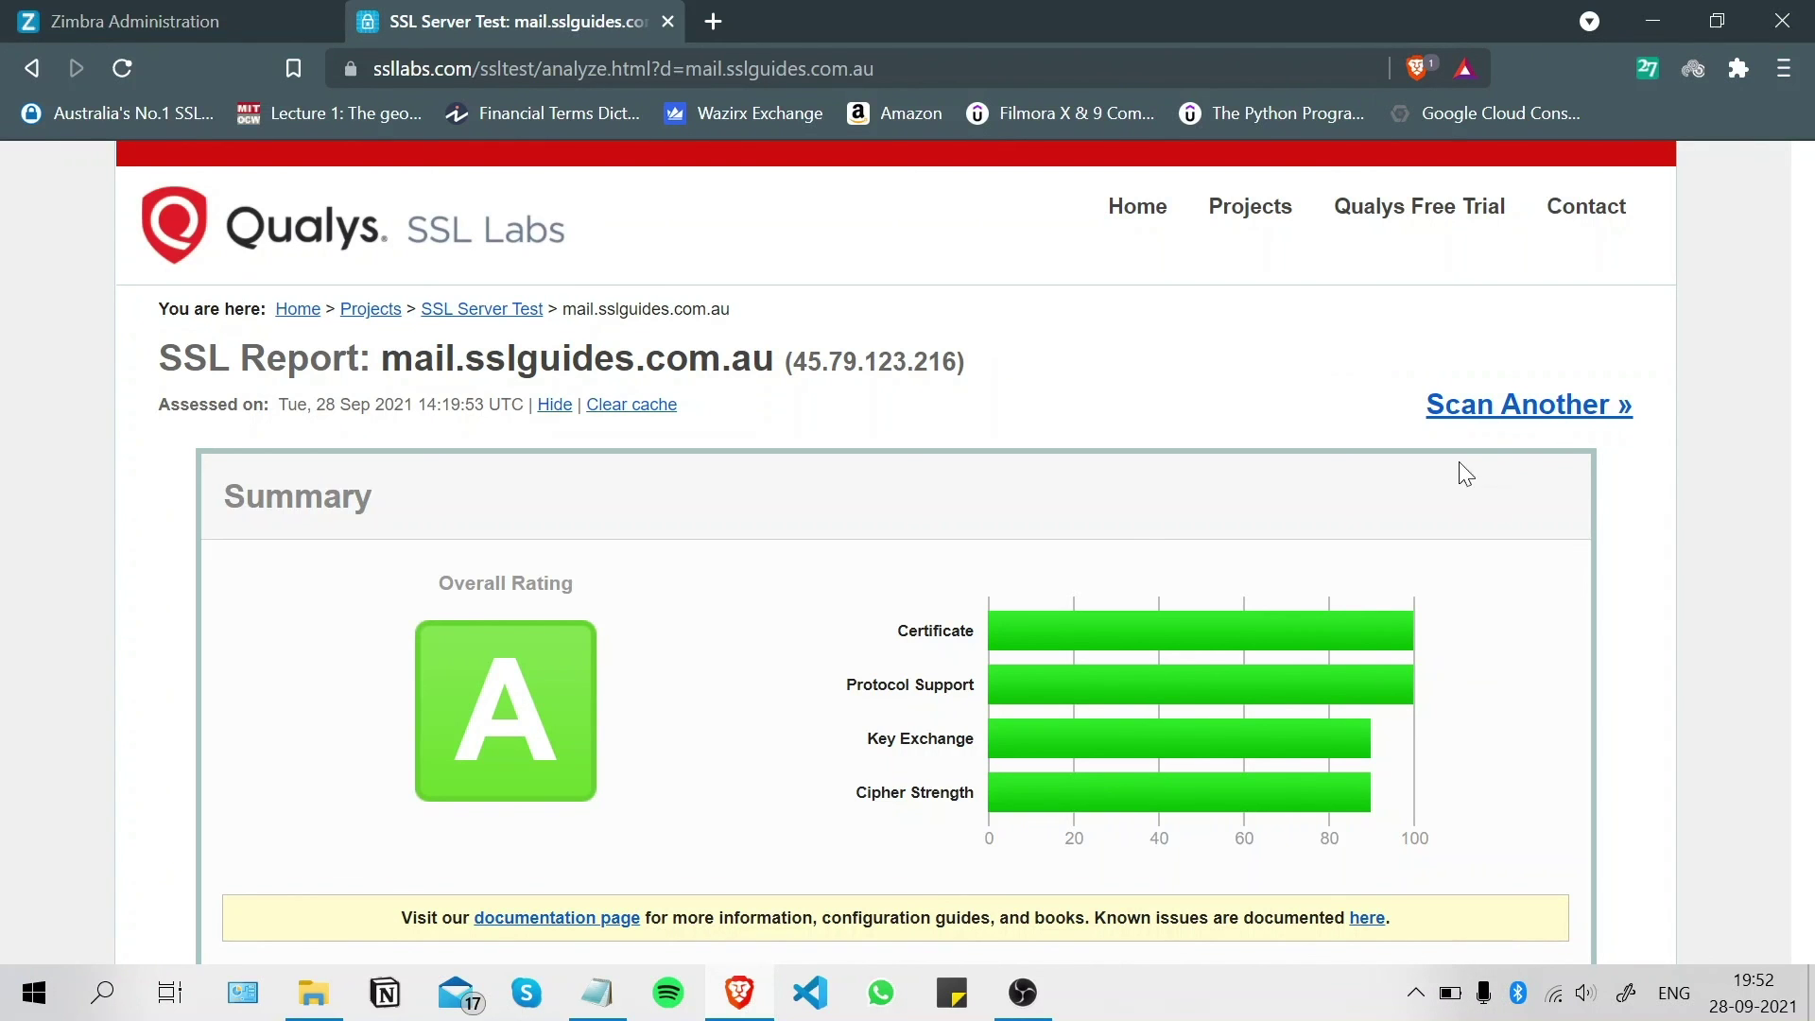
- Scroll through the report's certificate, protocol and cipher suite sections, then back to the Summary
scroll(1144, 518, down, 15)
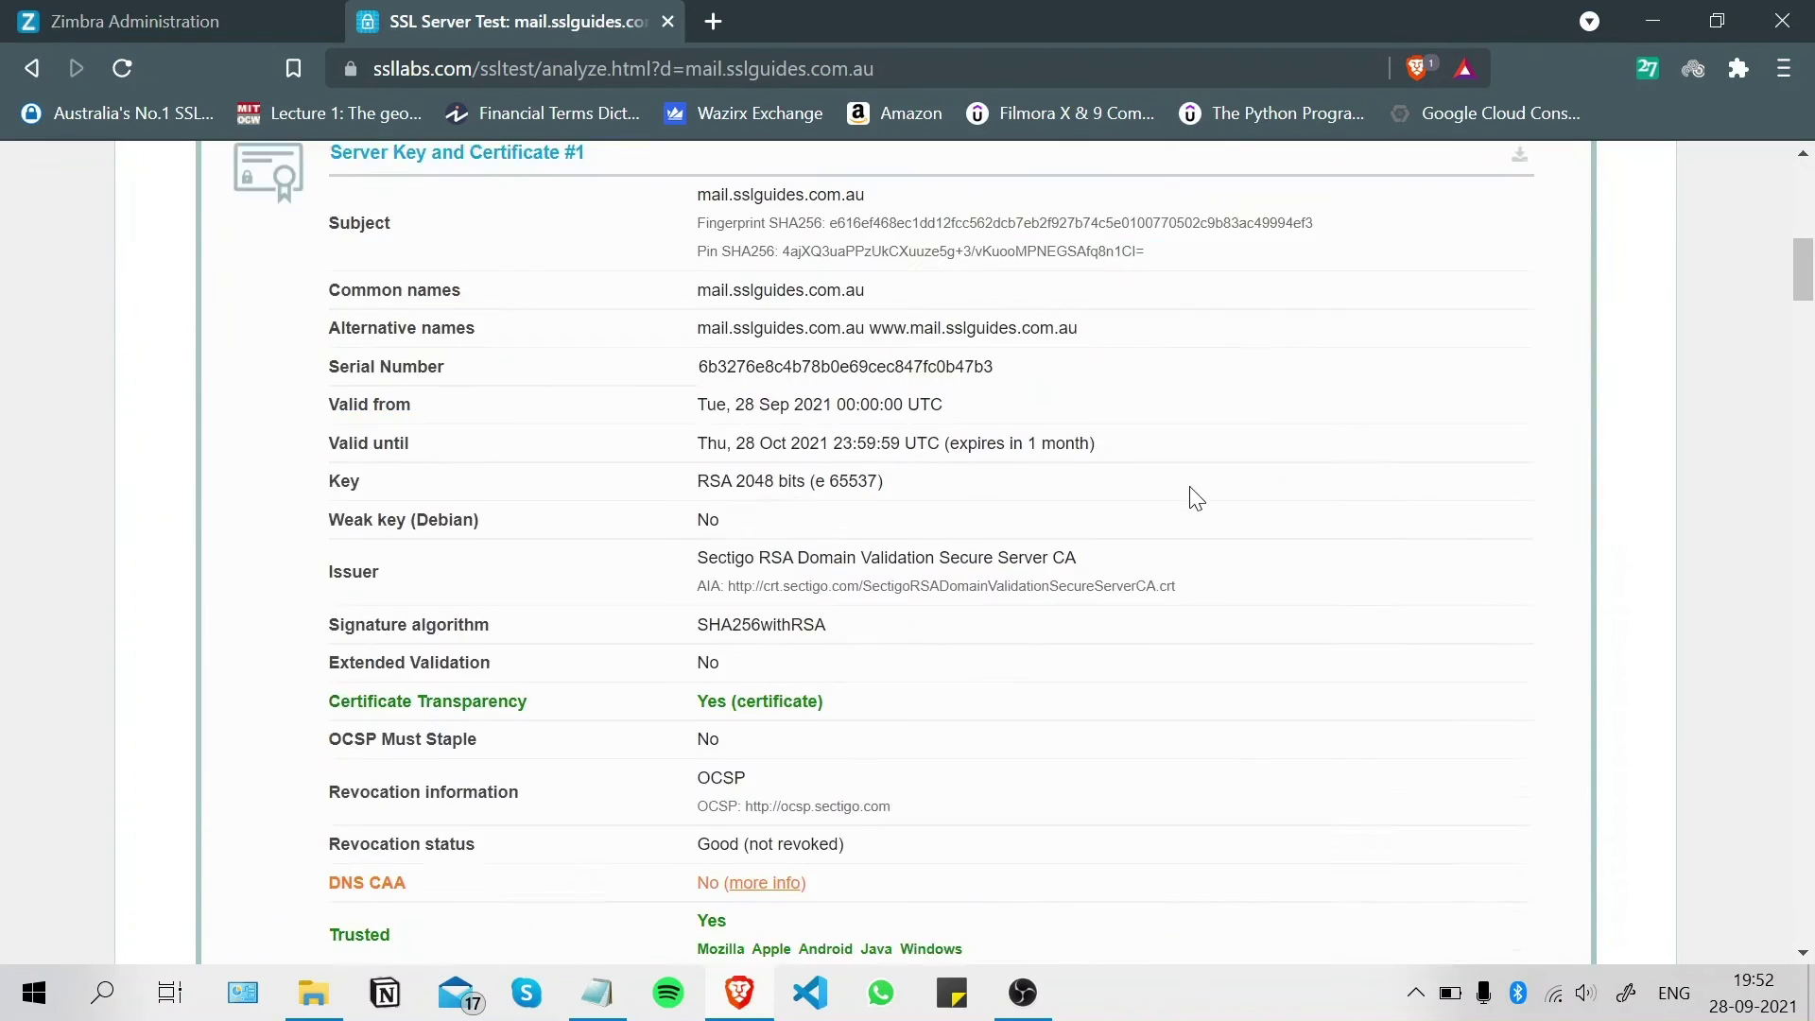
scroll(1193, 488, down, 15)
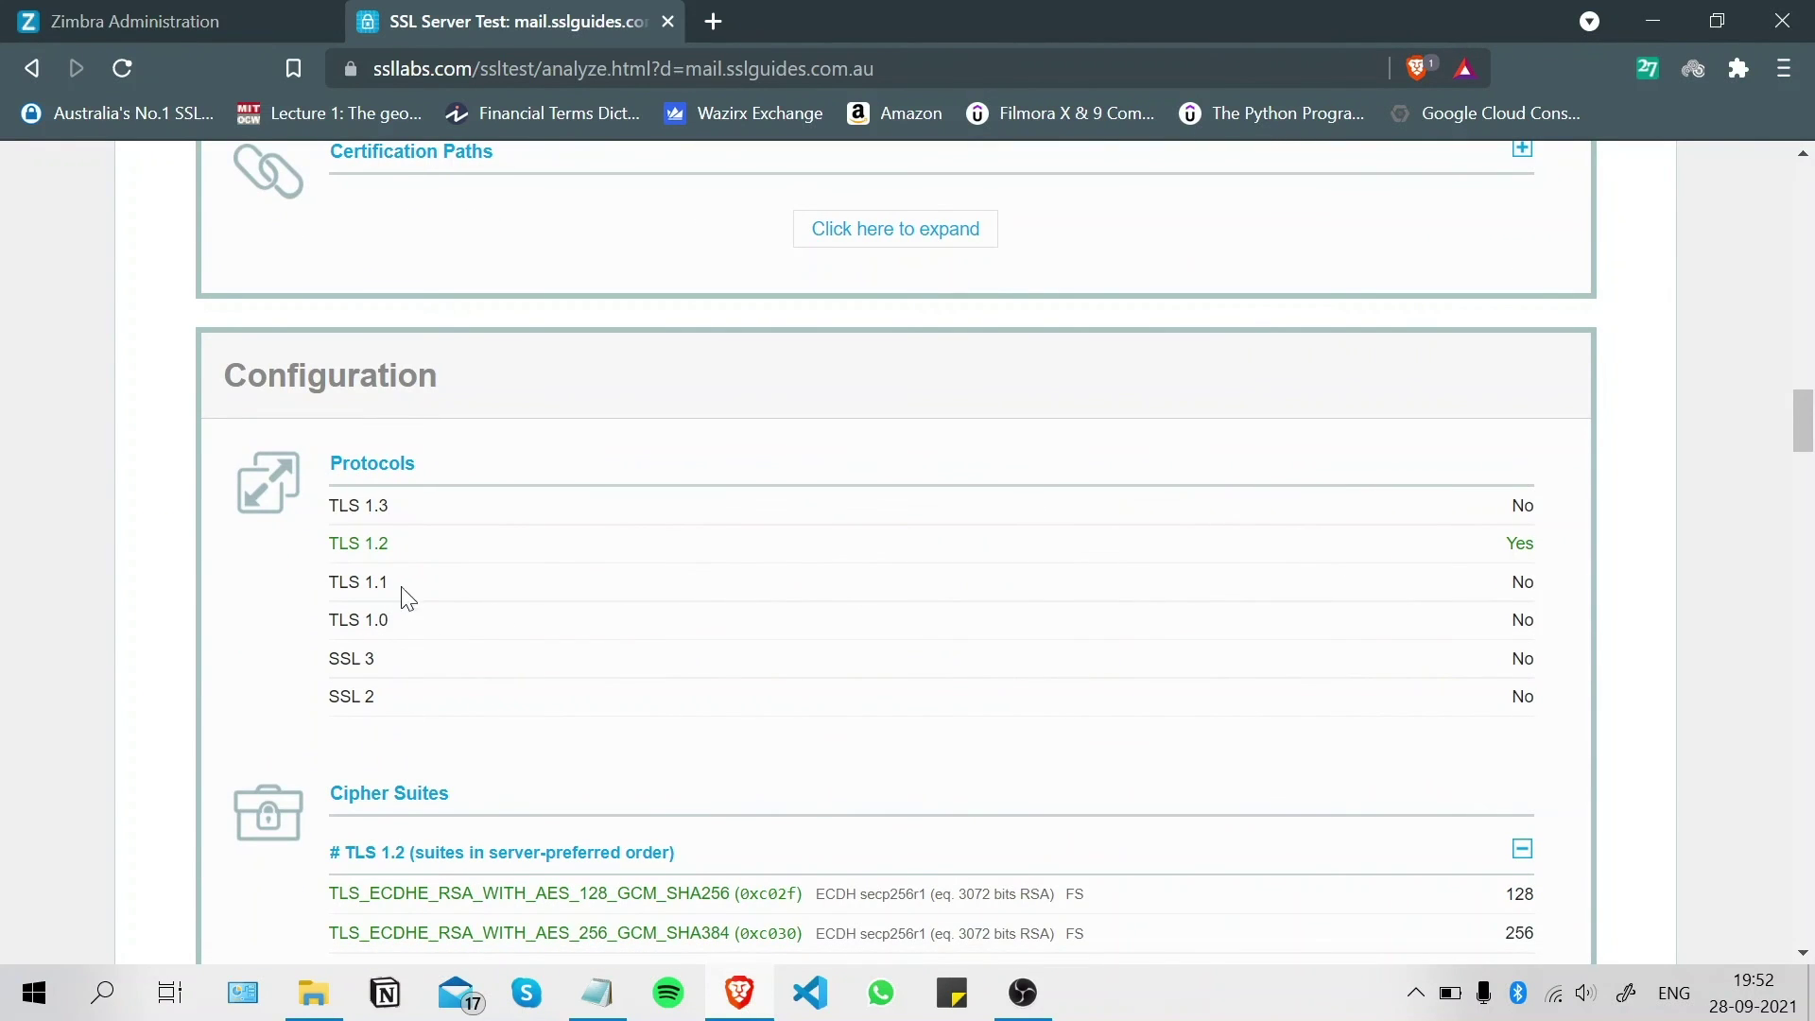
scroll(931, 578, down, 4)
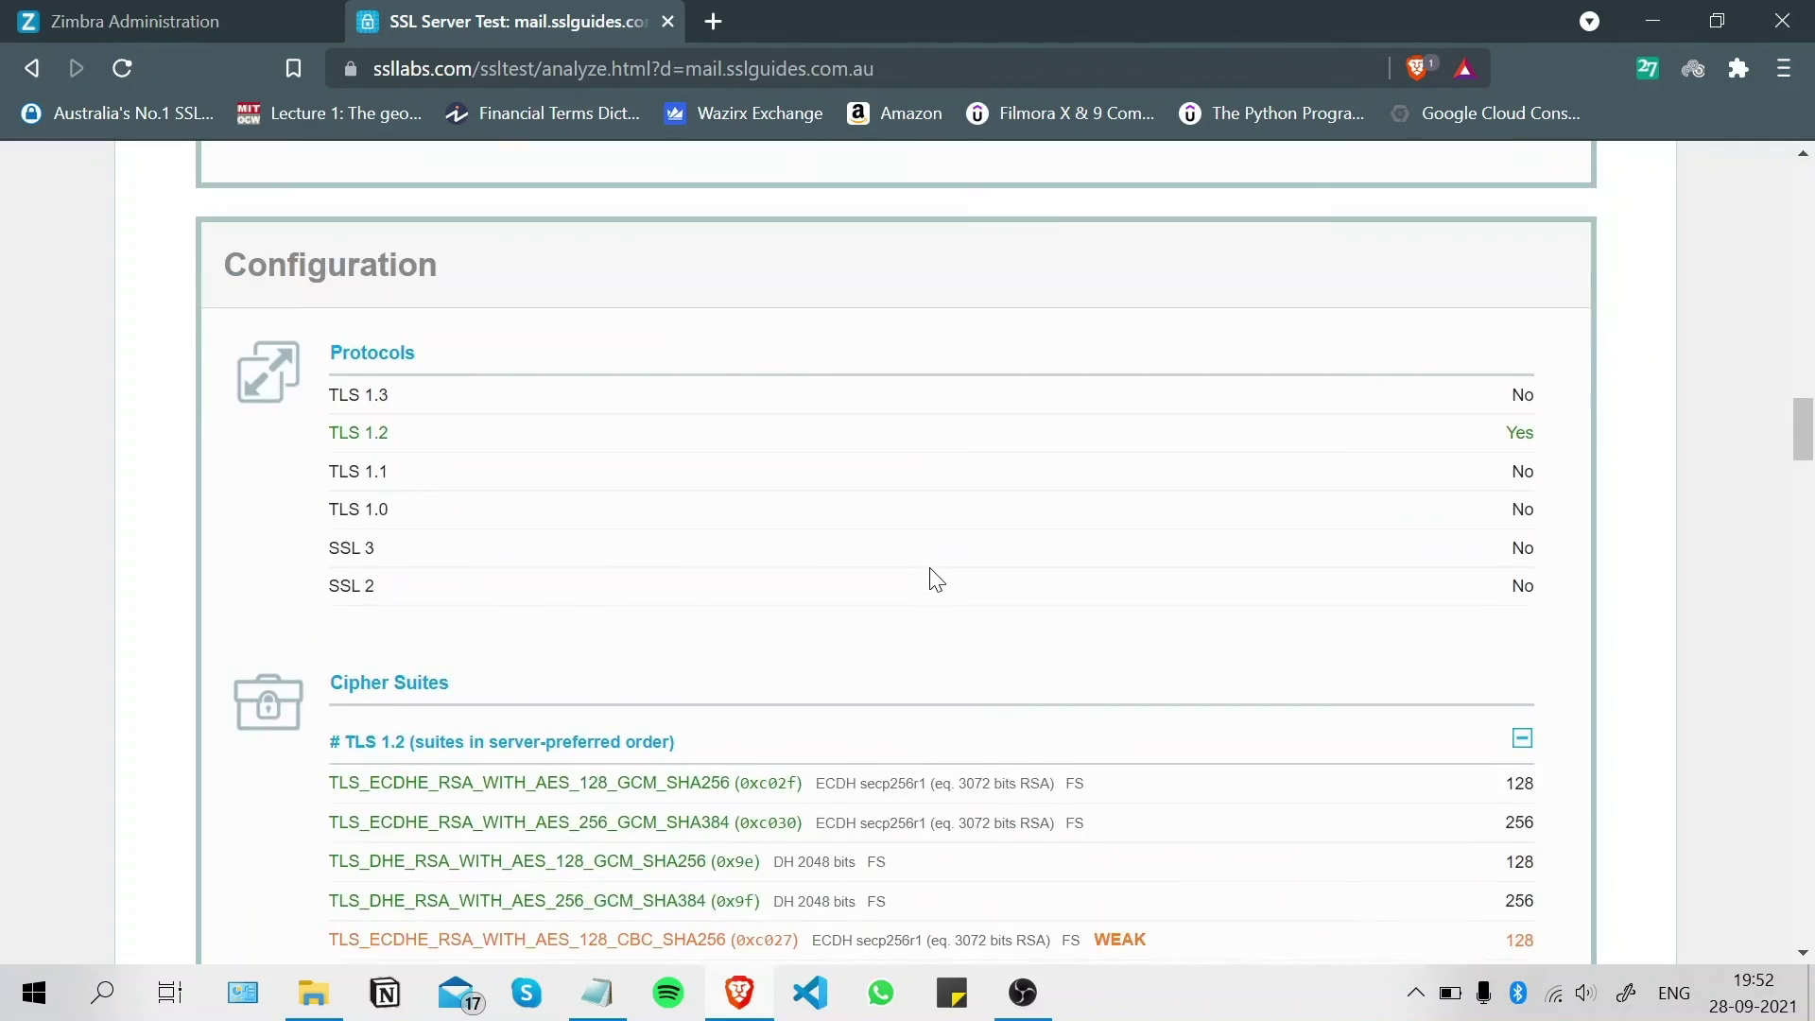
scroll(928, 579, down, 14)
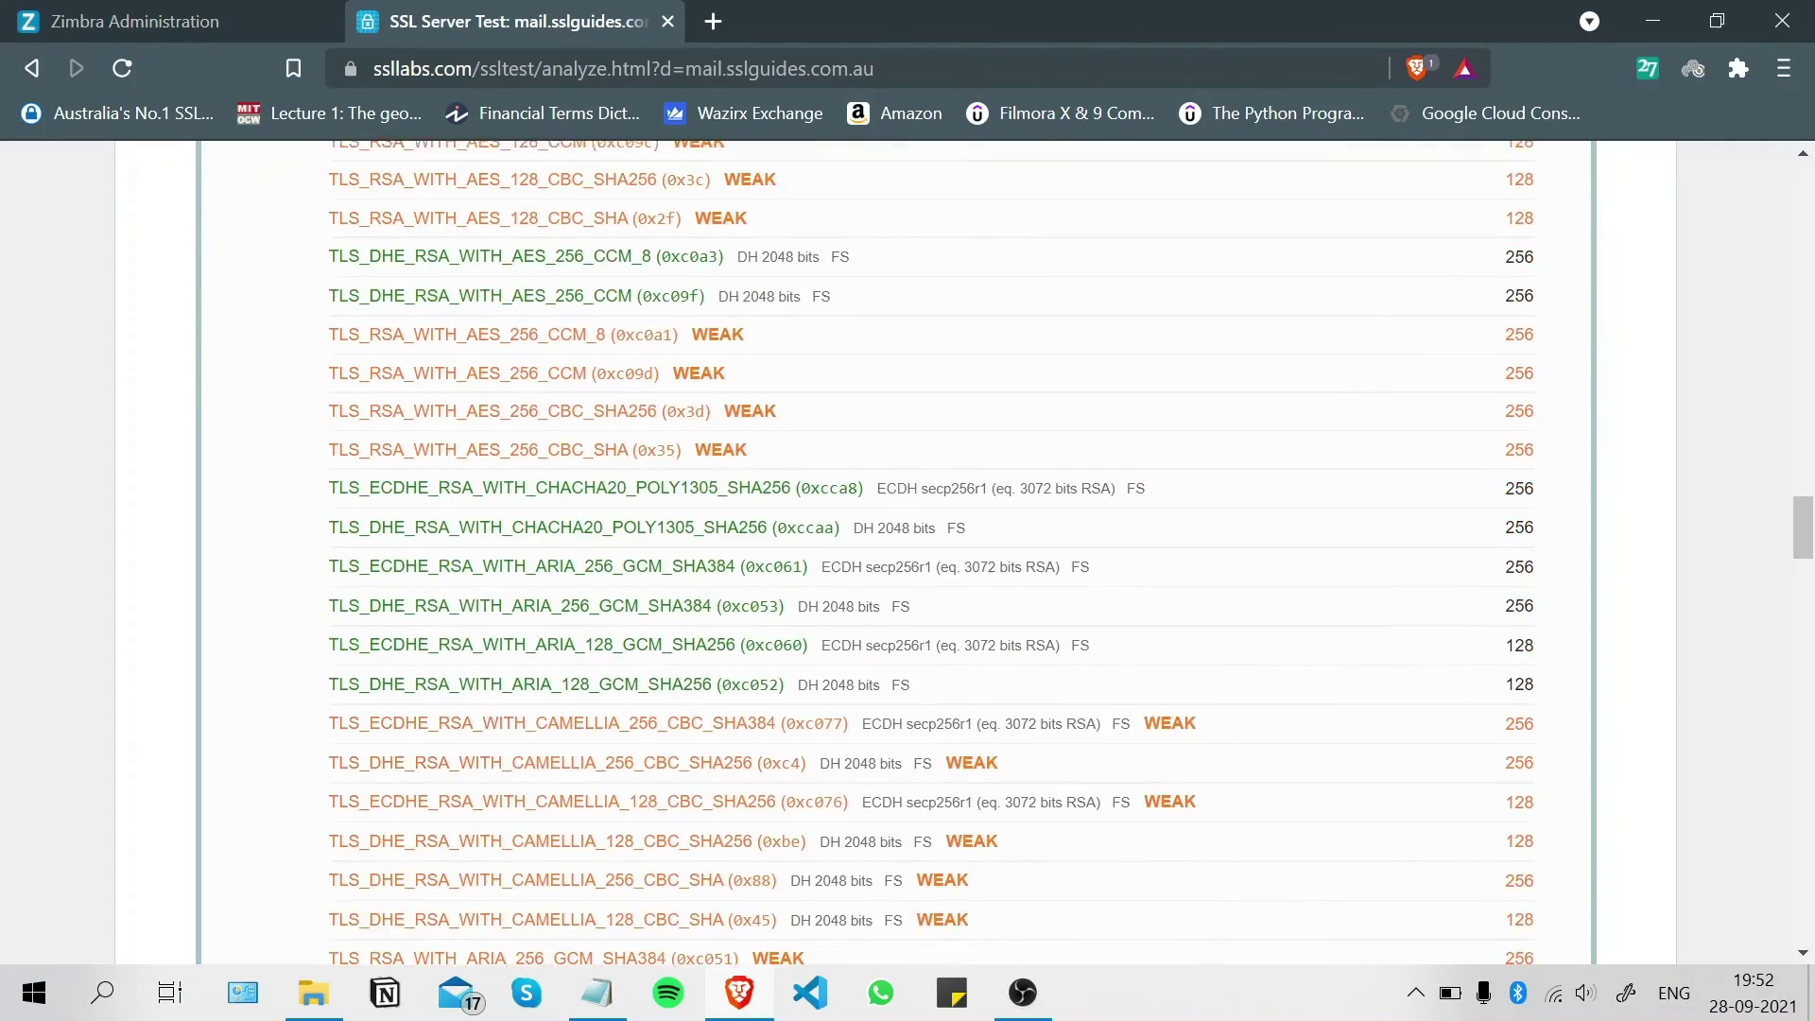
scroll(928, 575, down, 14)
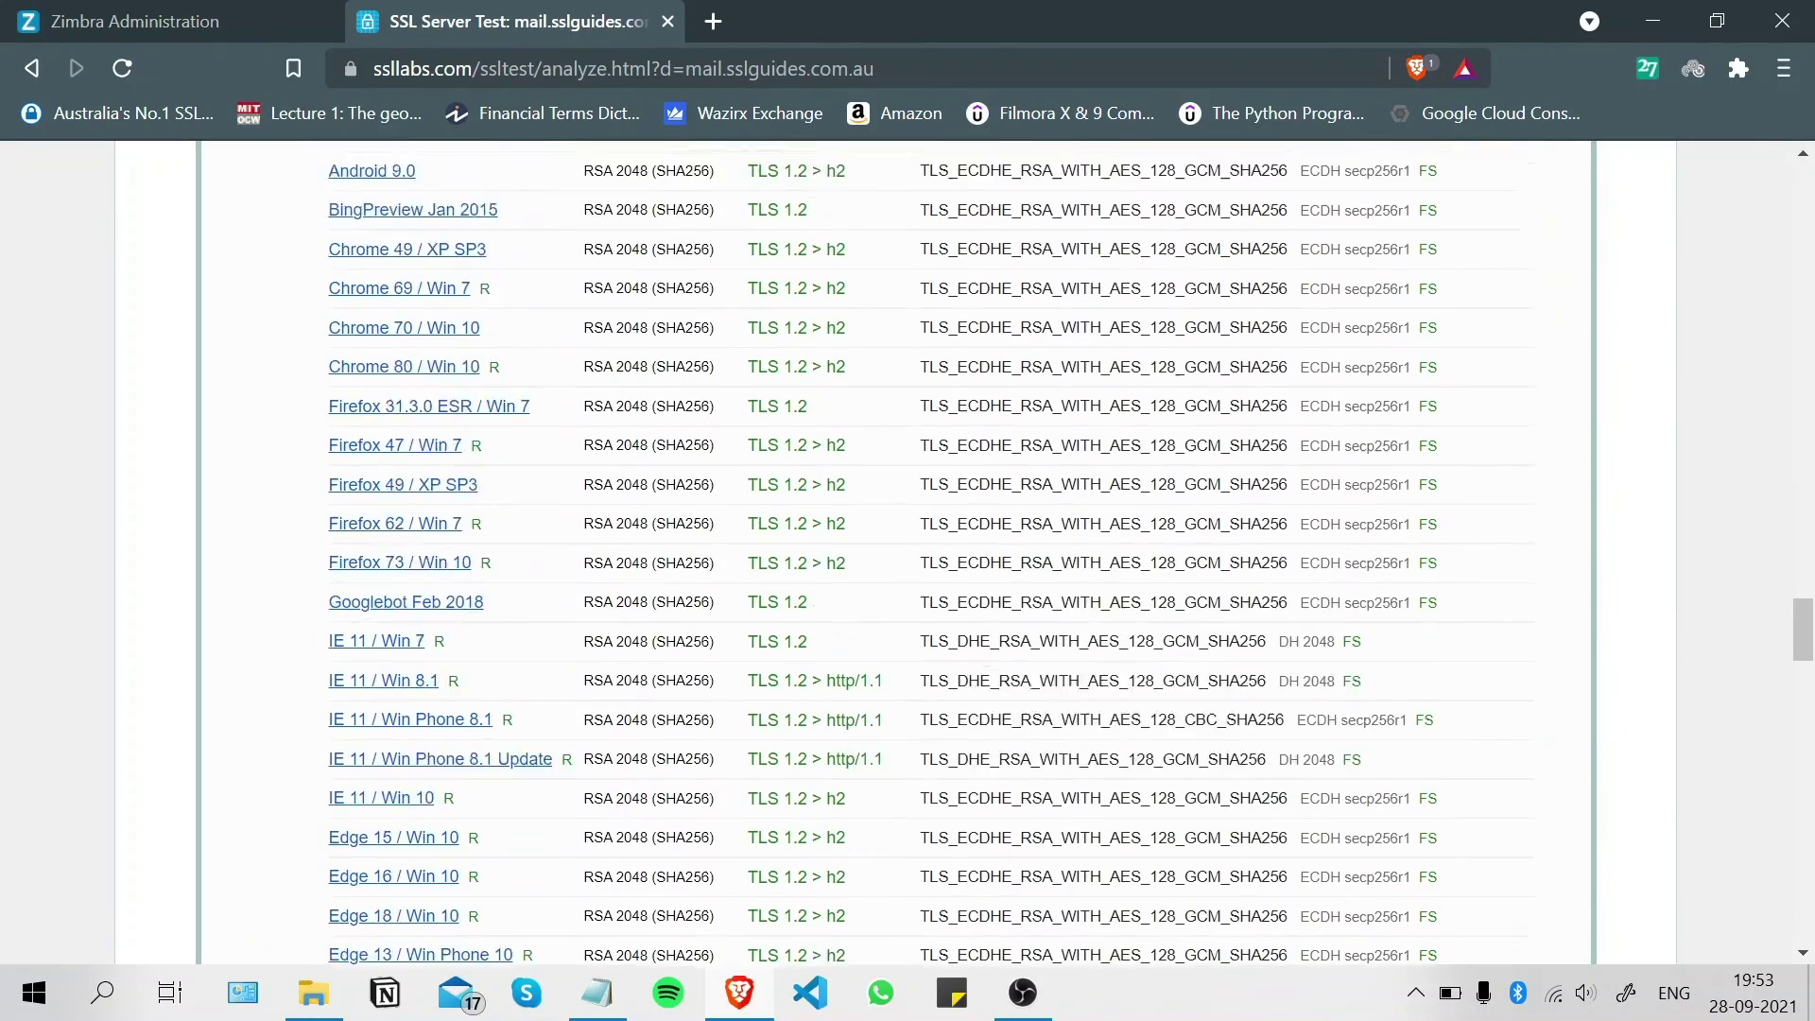
scroll(928, 574, up, 14)
scroll(907, 553, up, 20)
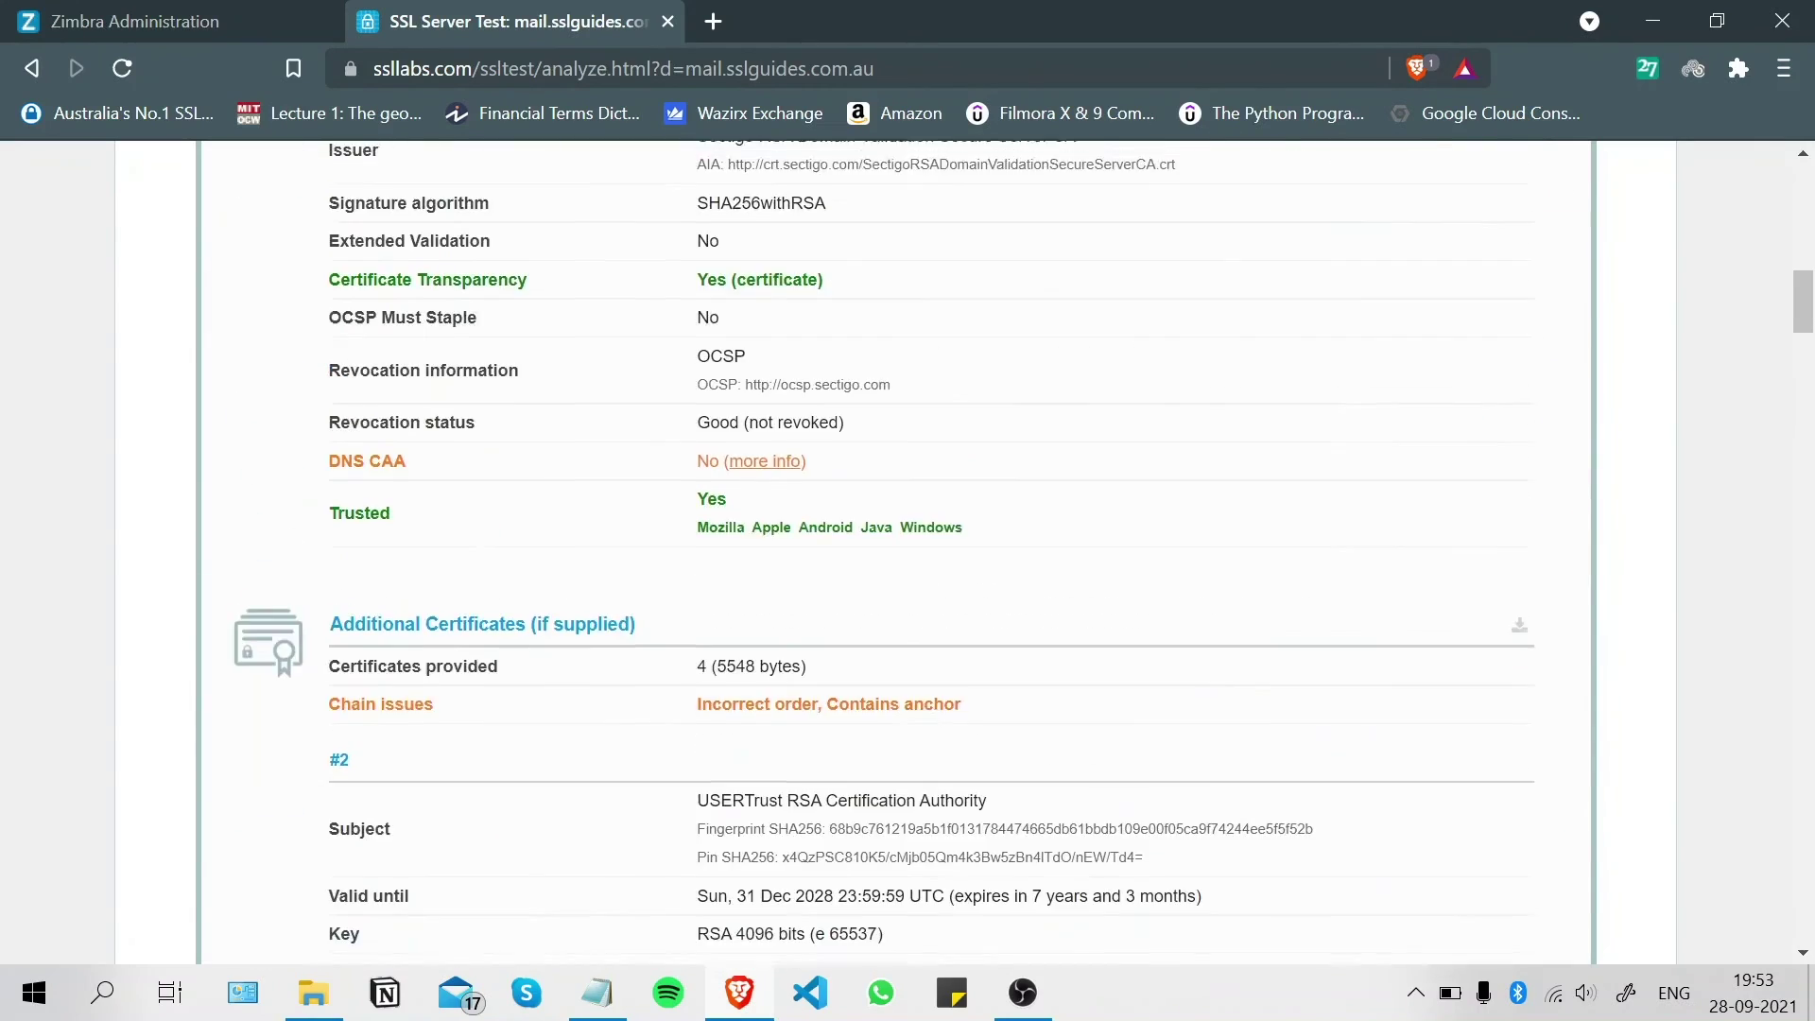